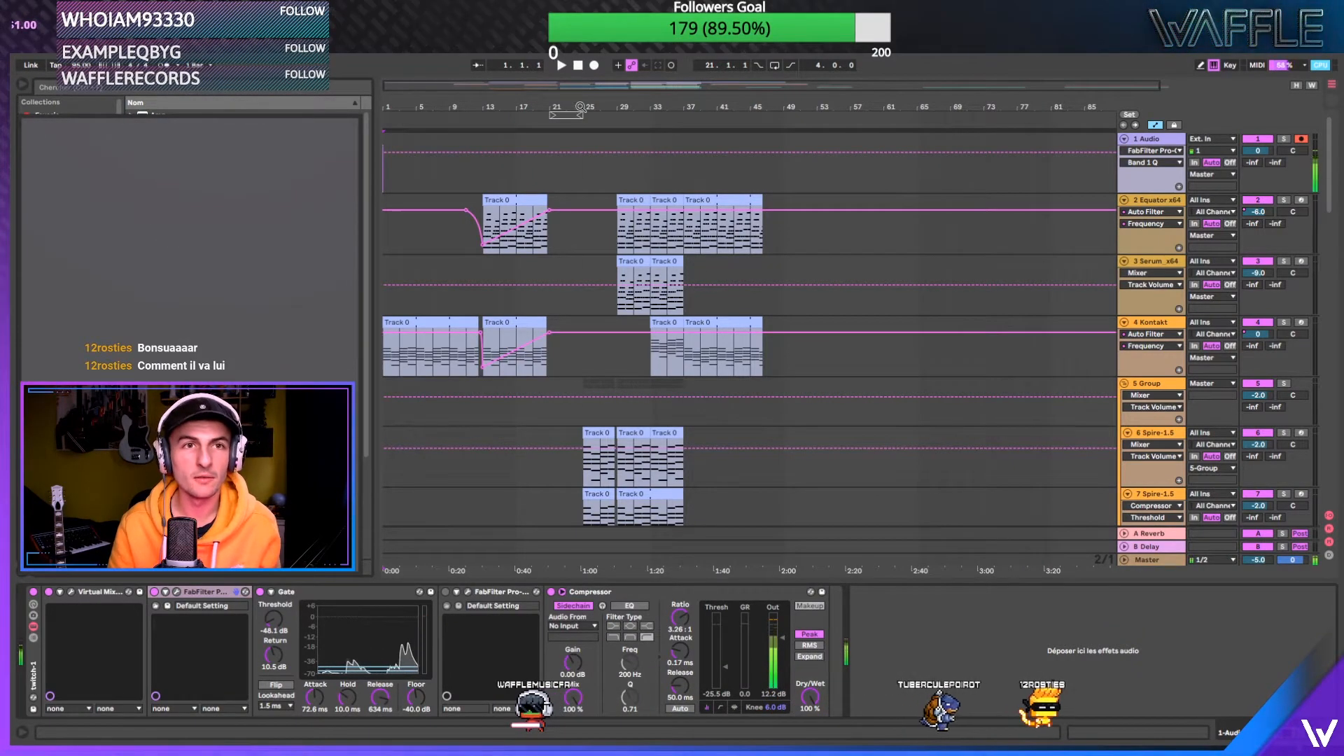
drag(579, 110, 581, 122)
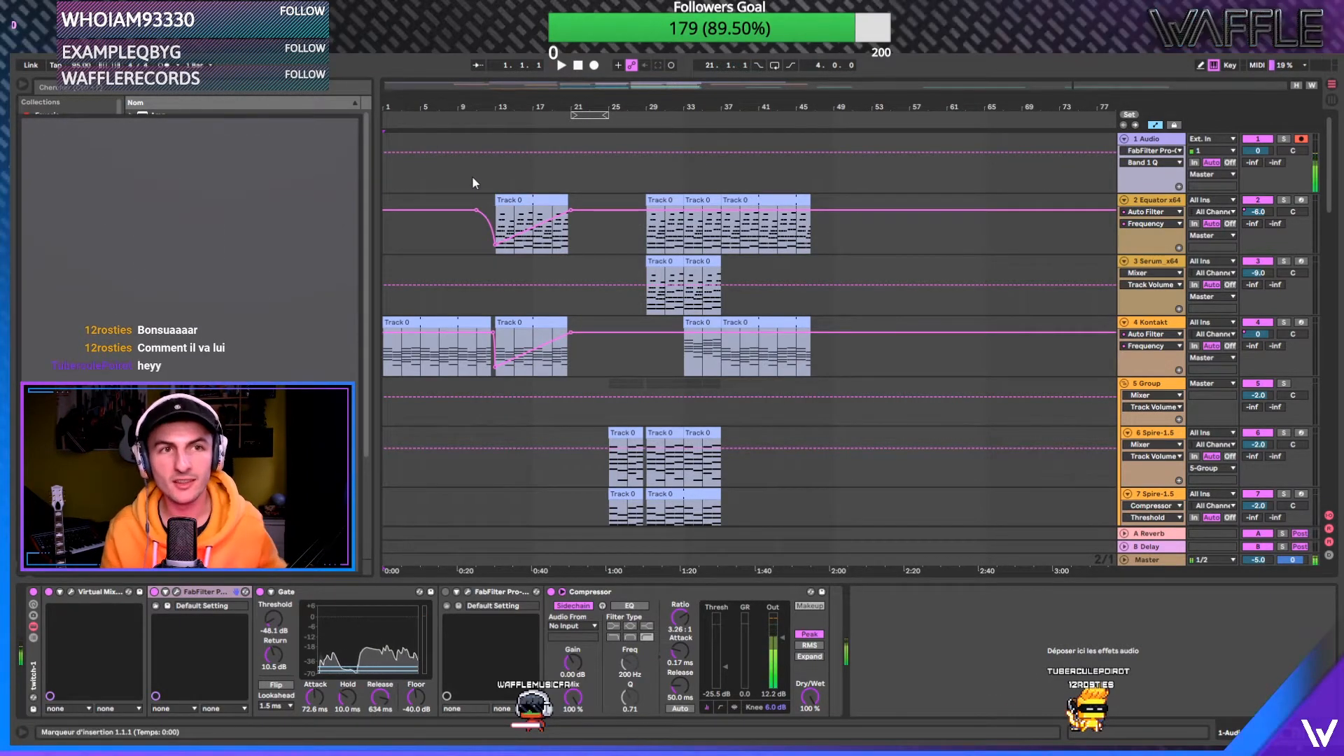
click(497, 174)
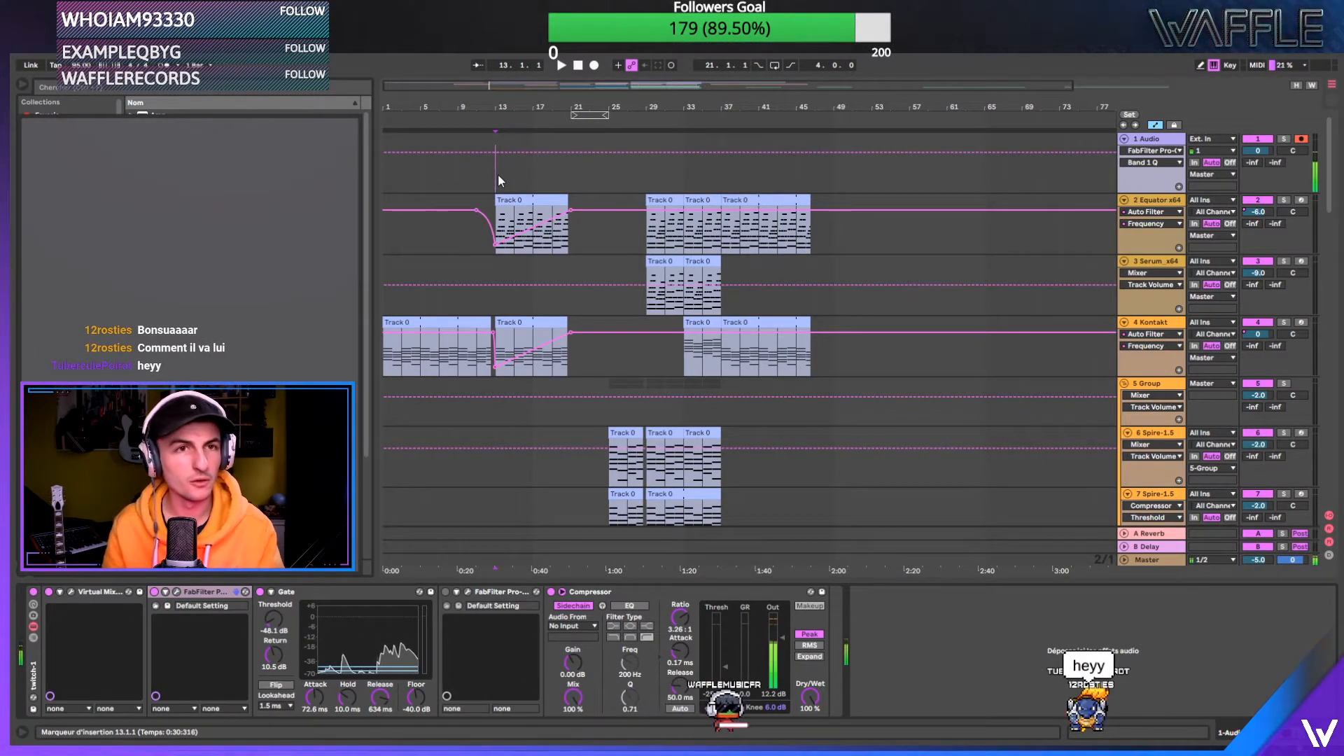
drag(522, 109, 550, 127)
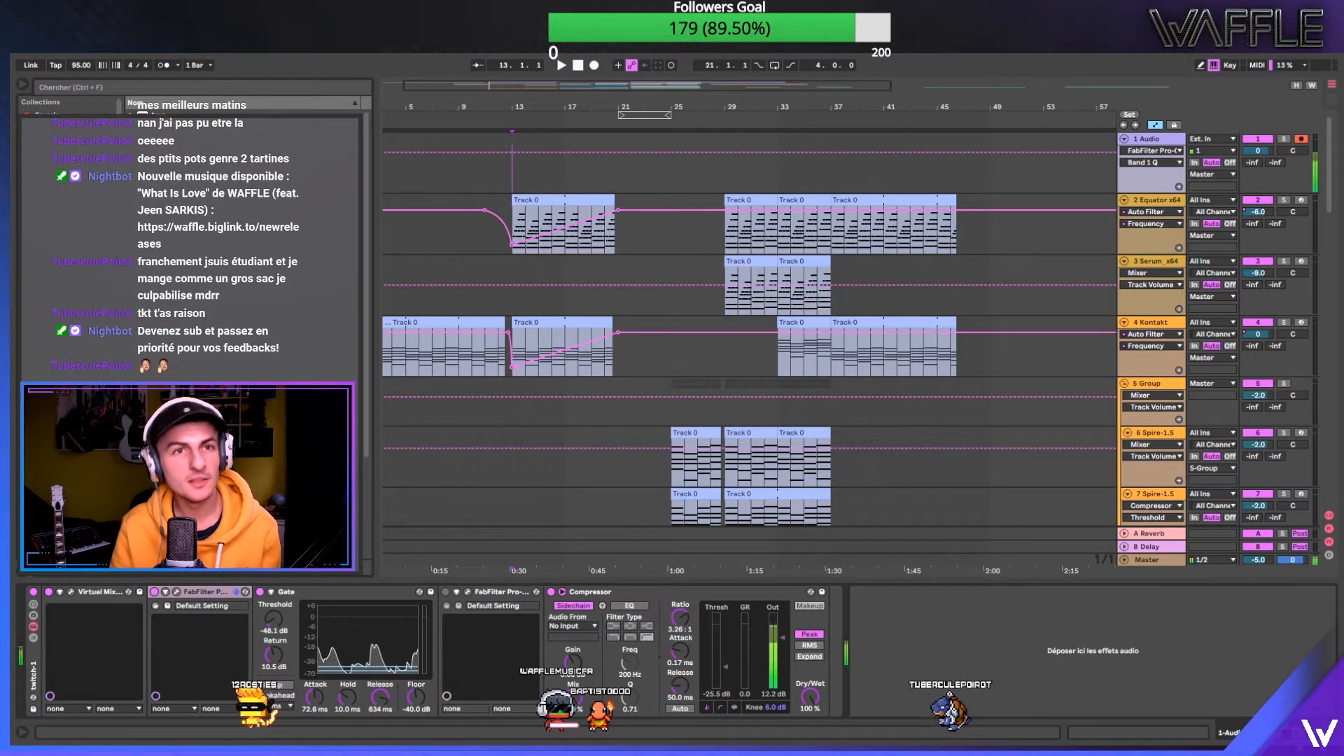
click(577, 66)
mouse_move(575, 107)
mouse_down()
mouse_move(603, 107)
mouse_move(603, 95)
mouse_move(509, 86)
mouse_move(522, 105)
mouse_move(582, 107)
mouse_move(537, 119)
mouse_up()
click(527, 168)
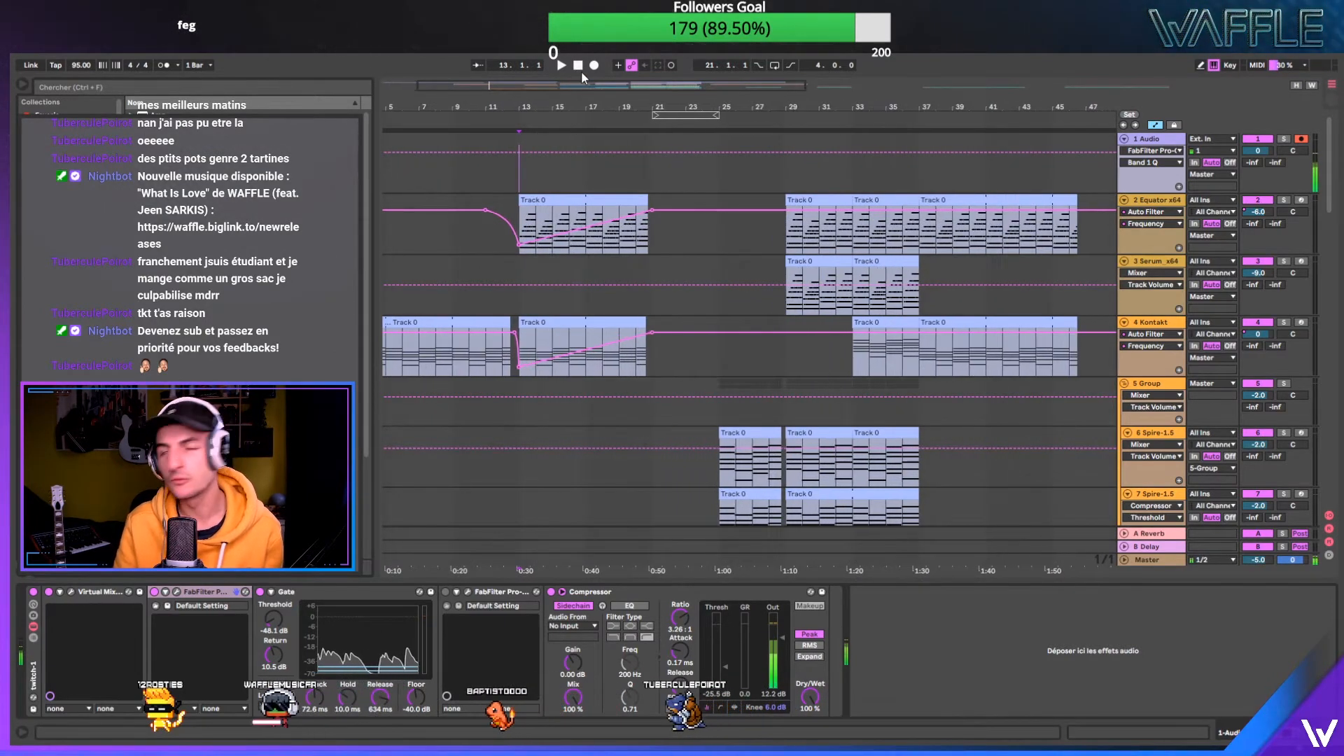
click(579, 66)
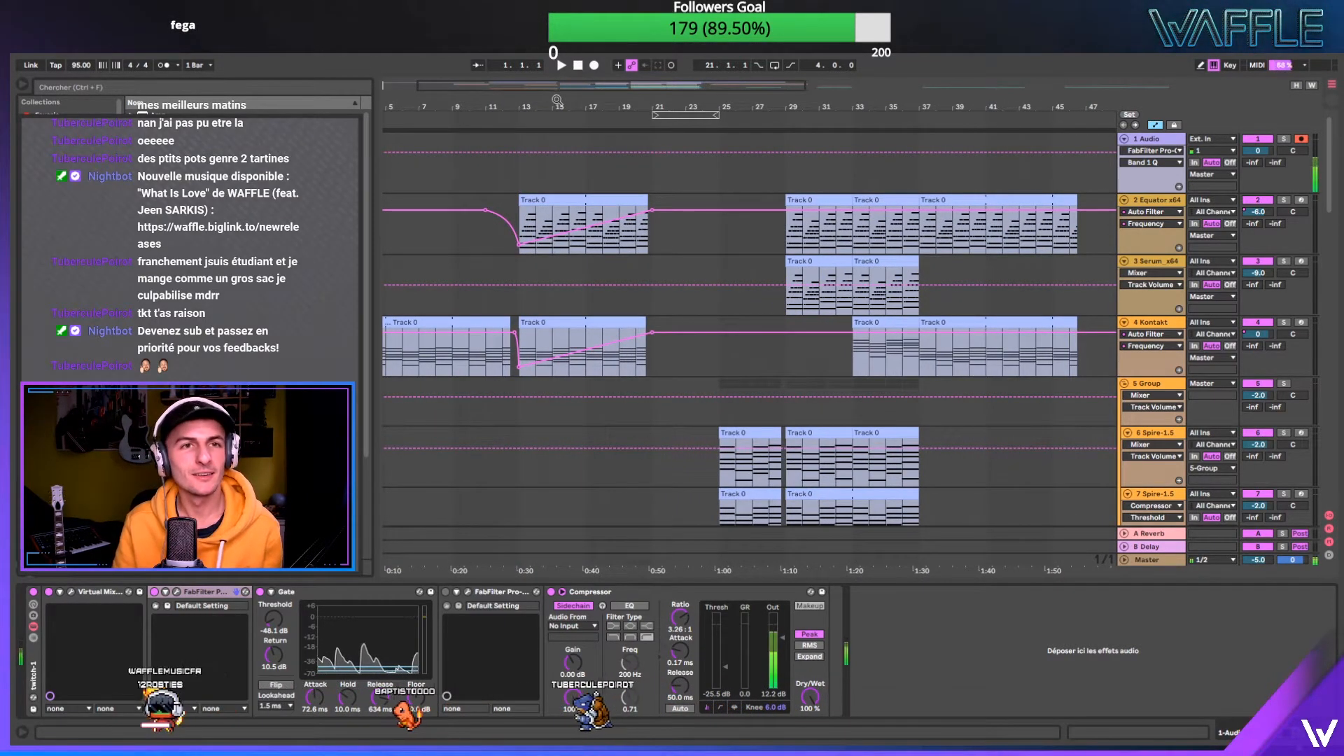
drag(556, 105, 591, 108)
click(534, 162)
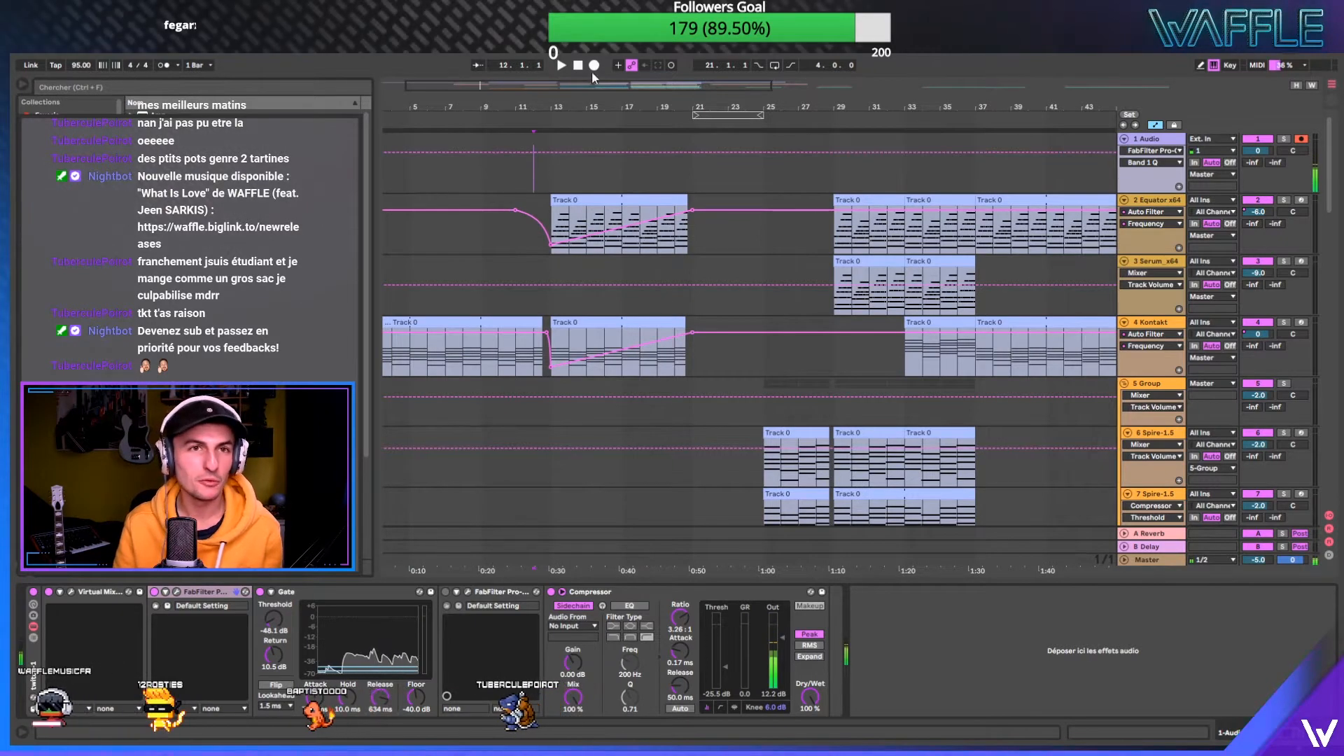
click(579, 66)
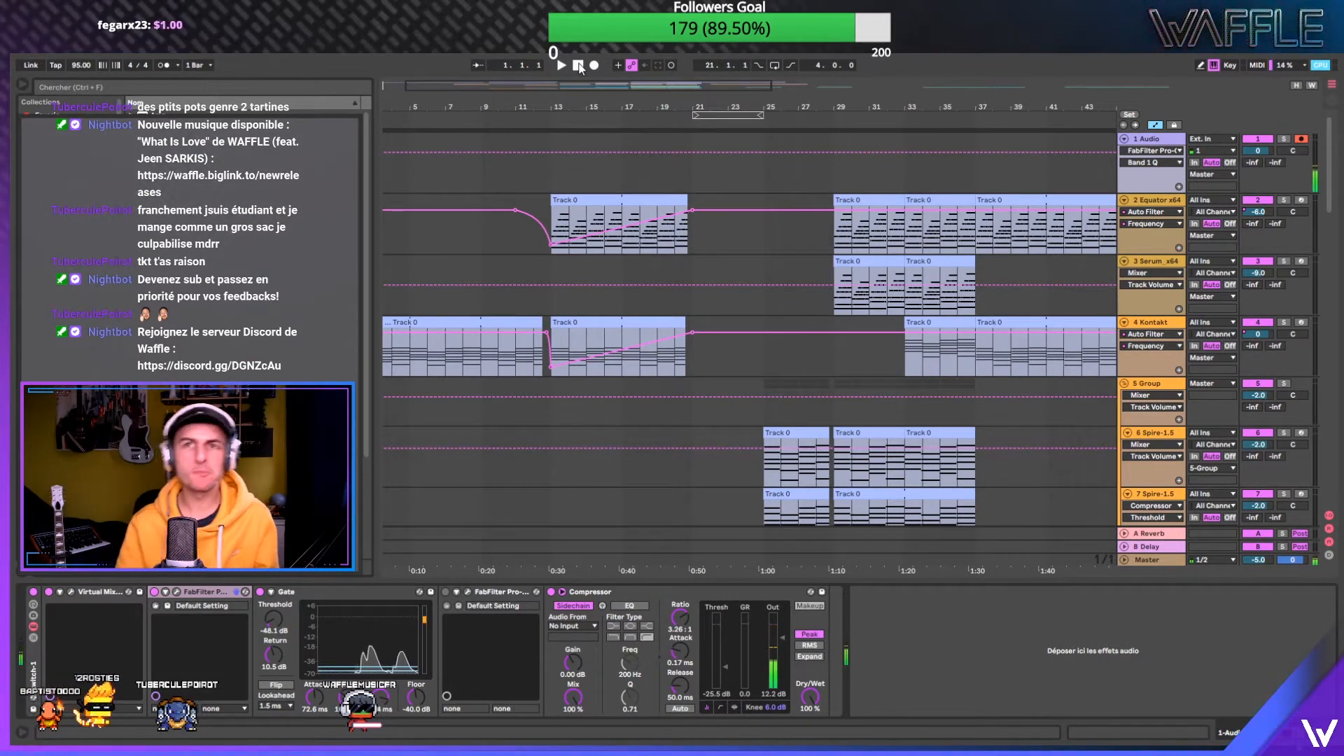
drag(559, 107, 558, 80)
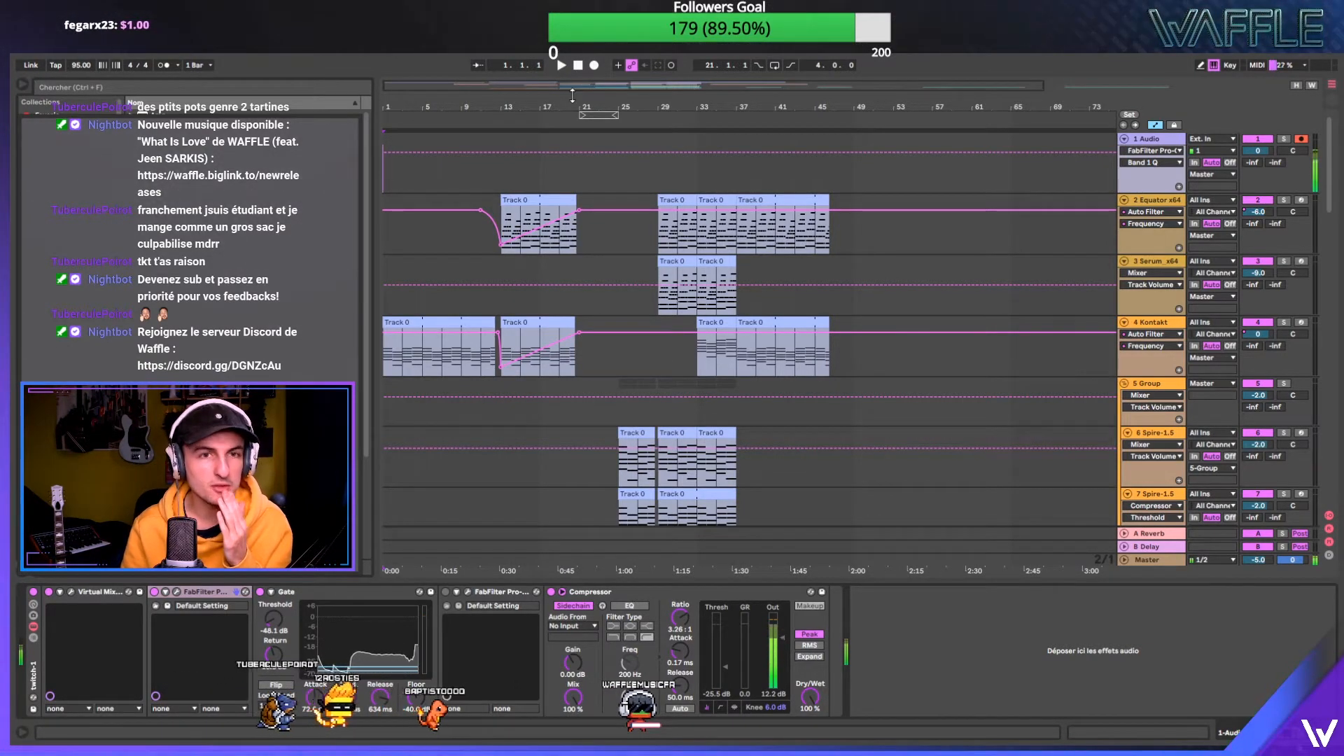
- Play the arrangement, raise the Master track volume to -4.0 dB, and listen through to bar 38
click(490, 117)
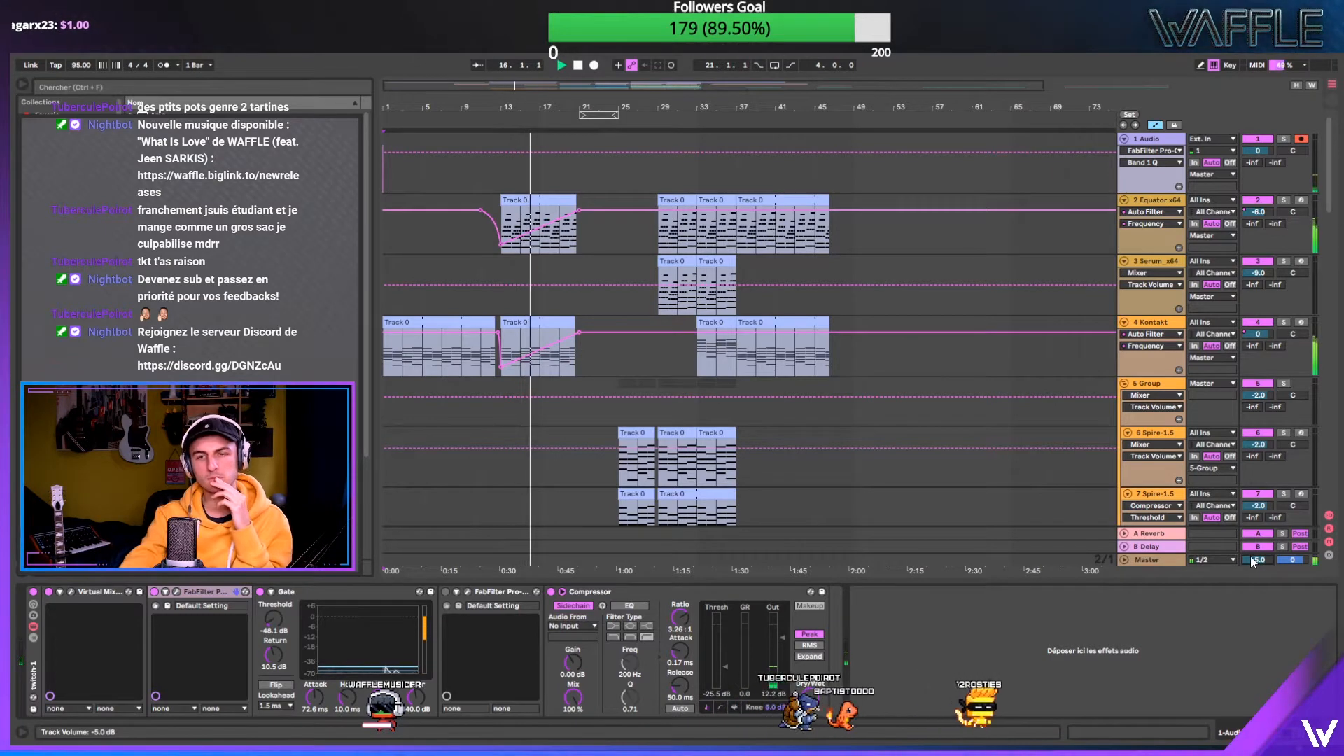
drag(1252, 561, 1252, 555)
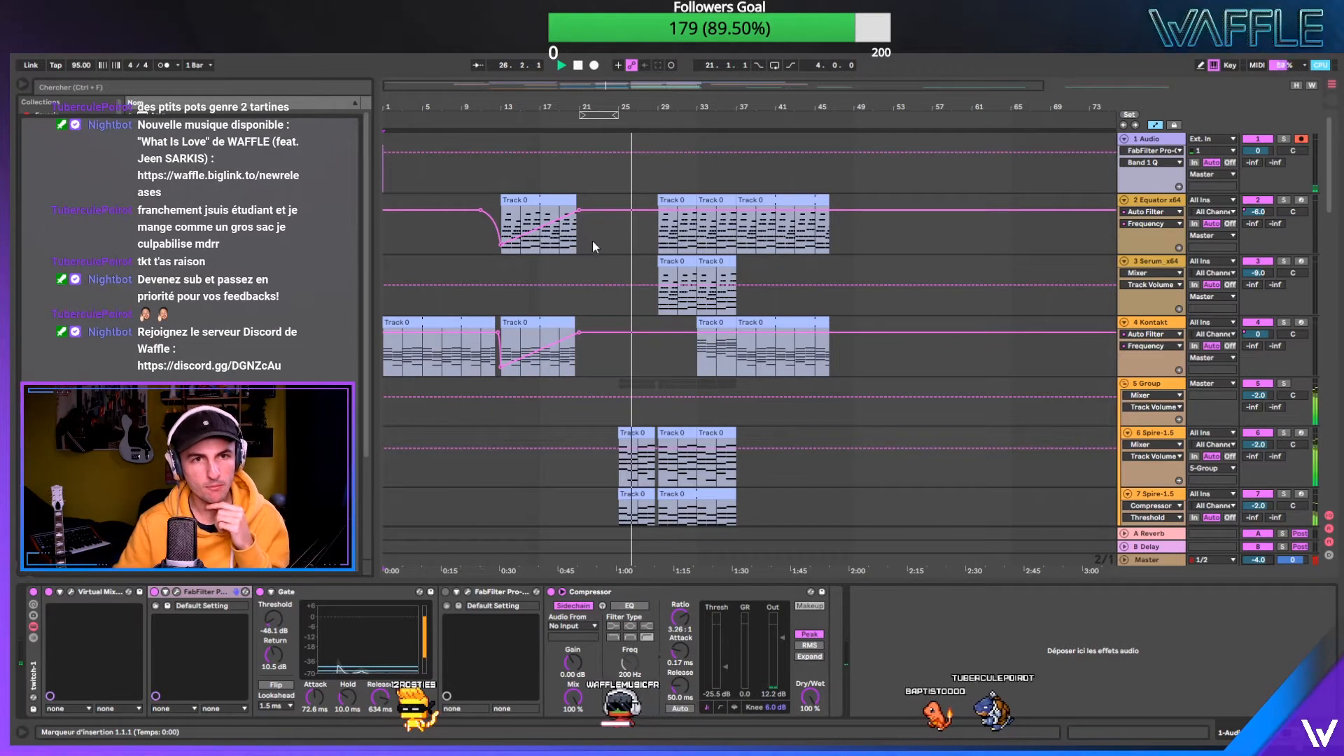
scroll(620, 285, down, 8)
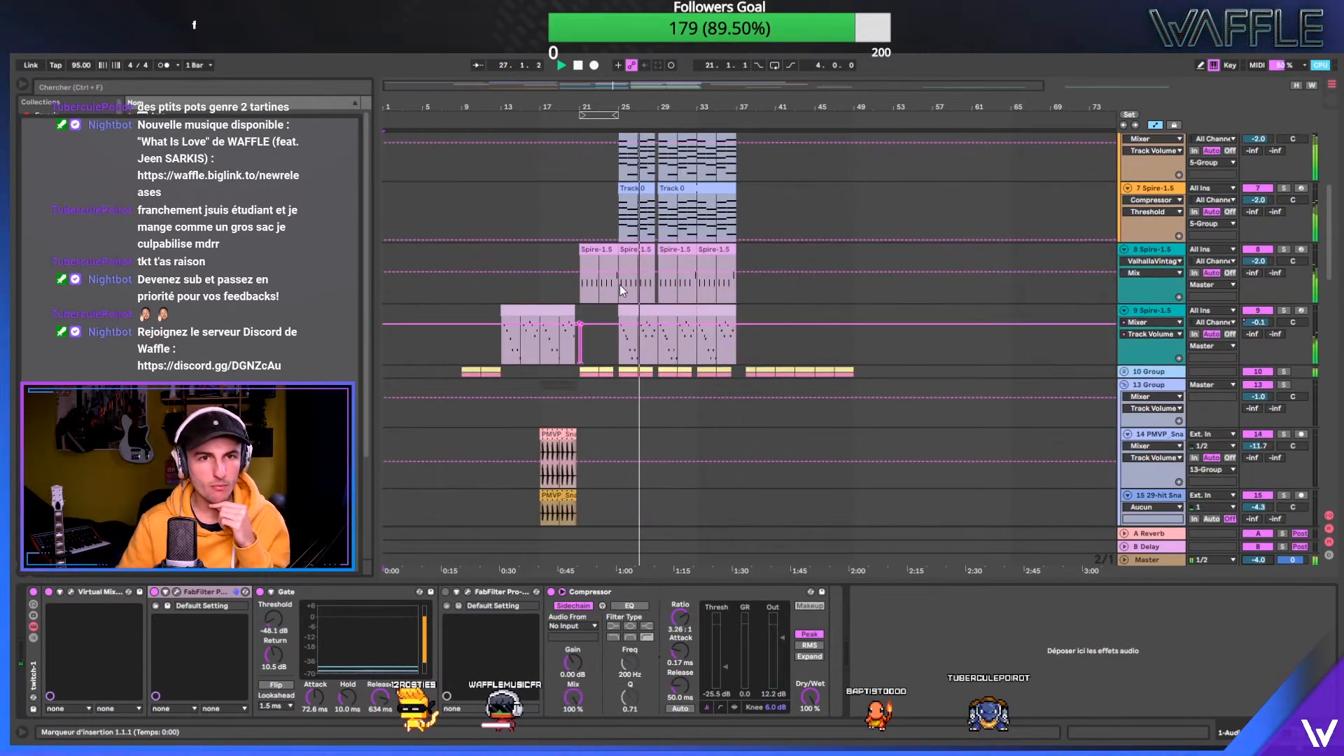
scroll(620, 284, down, 1)
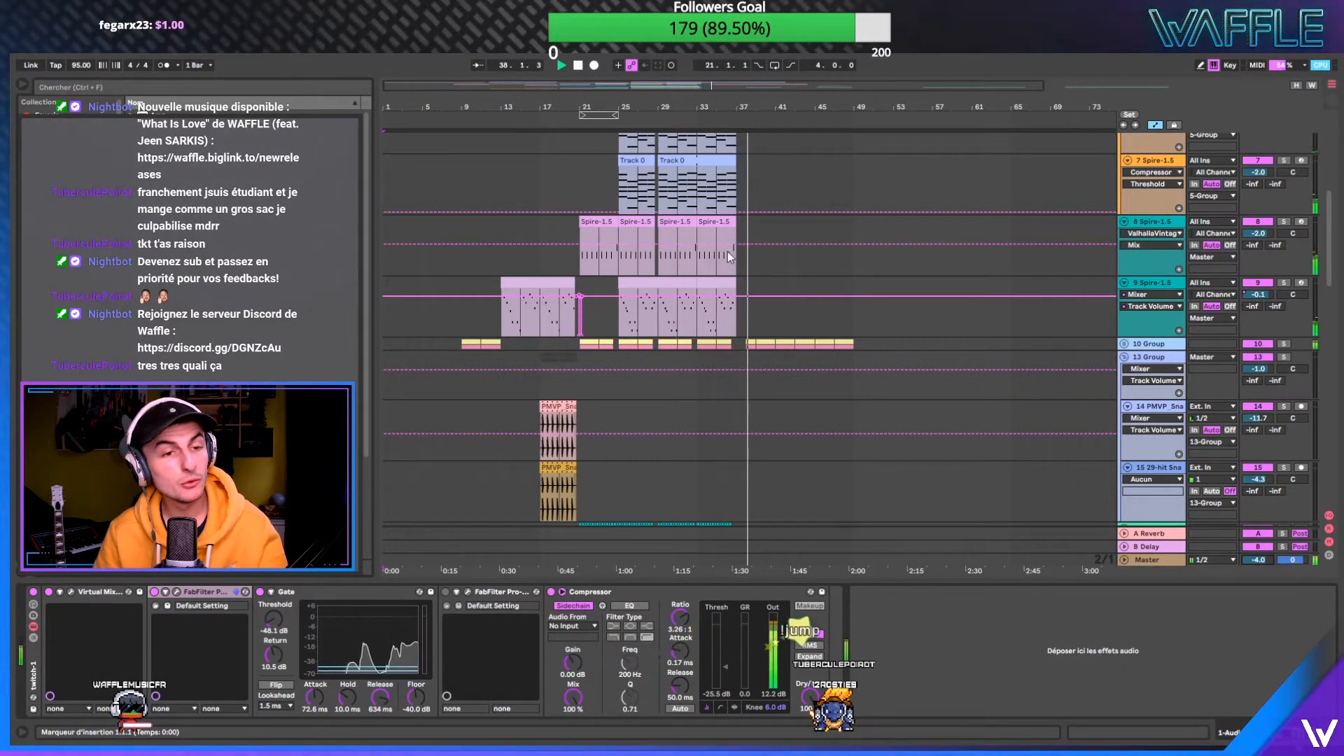
key(space)
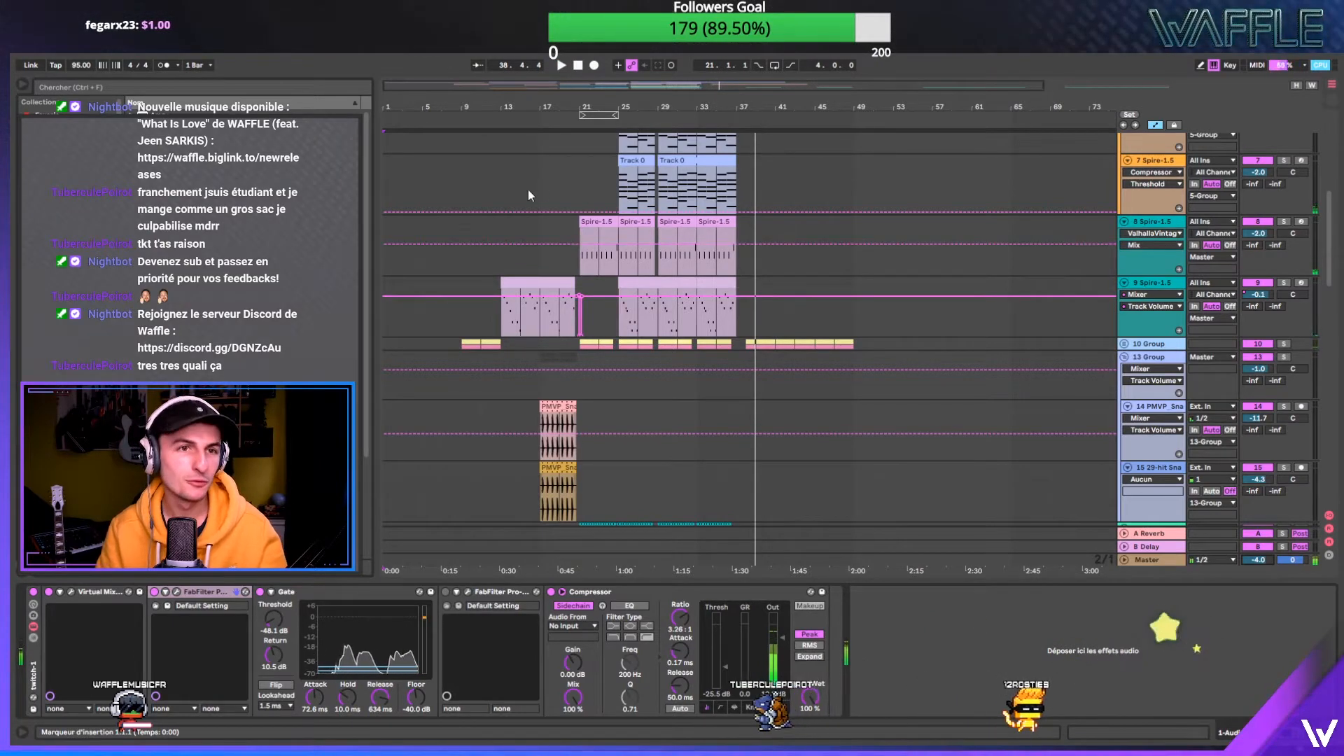
- Mark bars 13 to 21 on the empty part of track 8 Spire, and audition the section from bar 13 and from bar 9
click(448, 227)
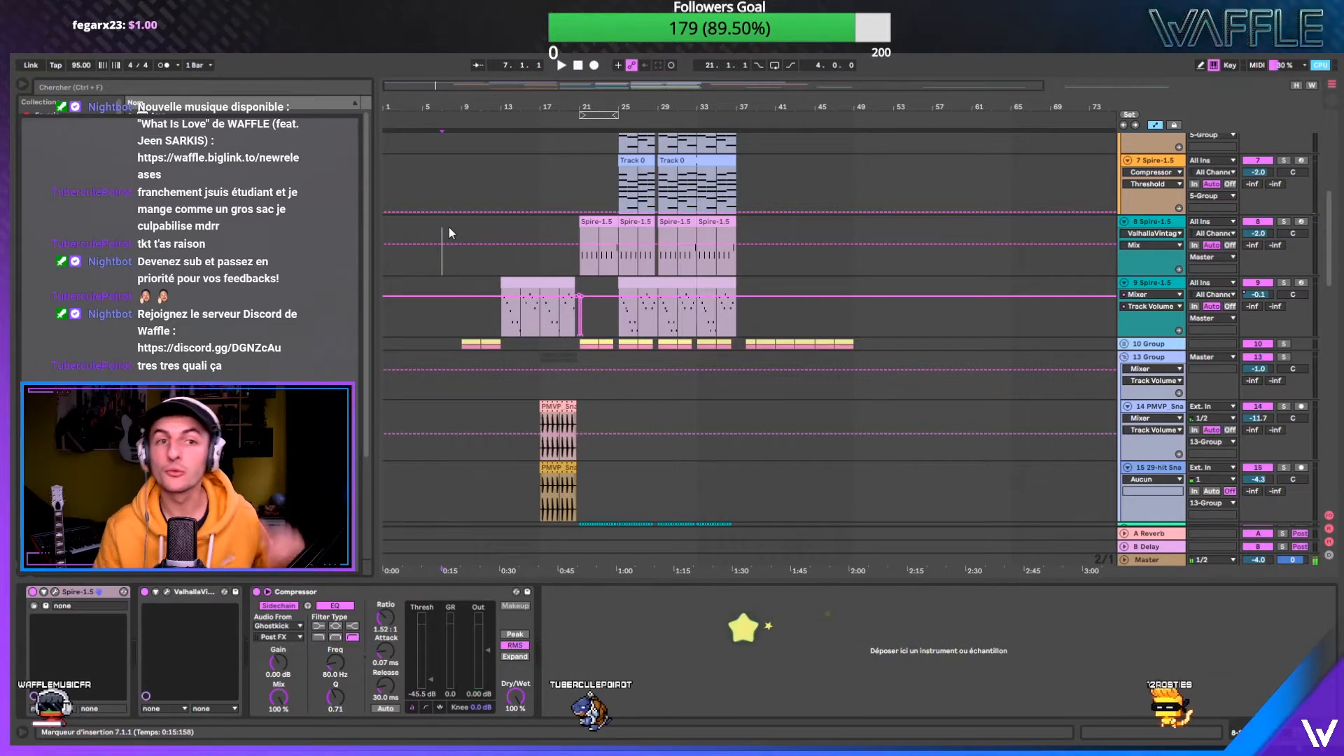
click(501, 225)
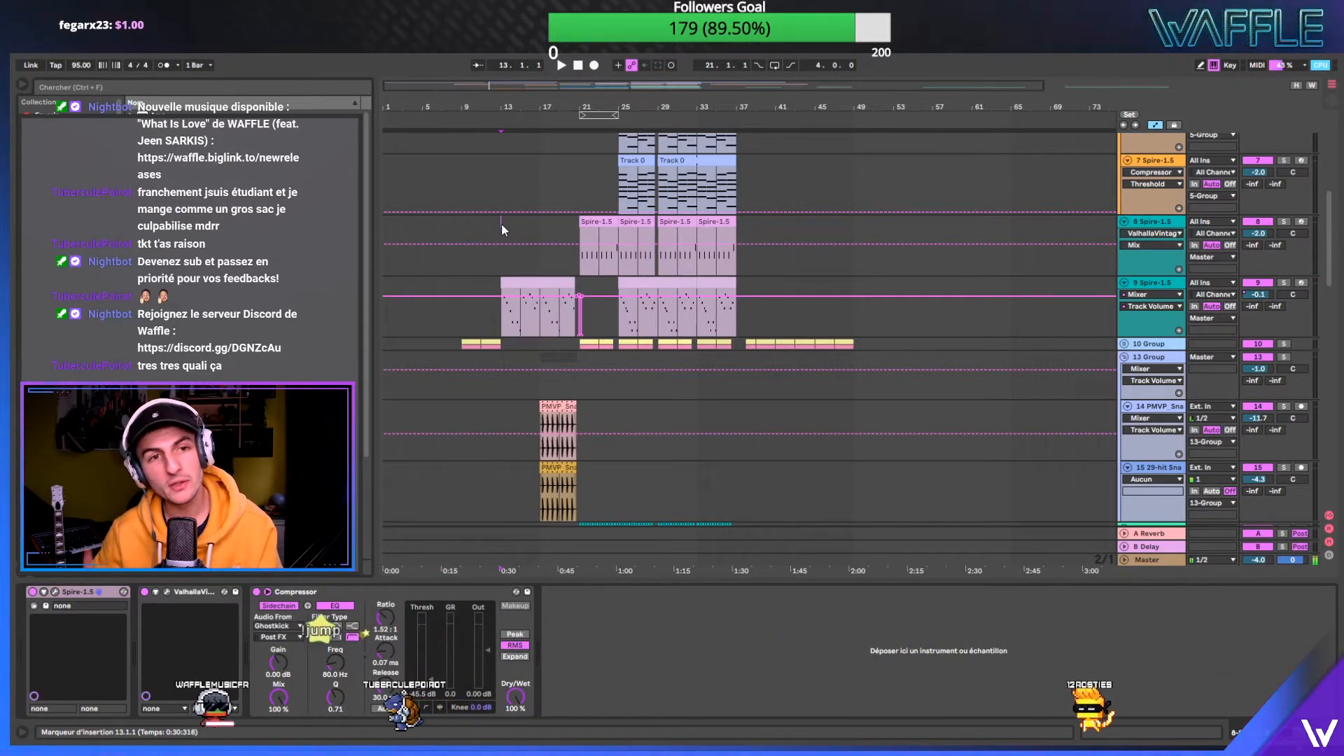
drag(502, 224, 573, 225)
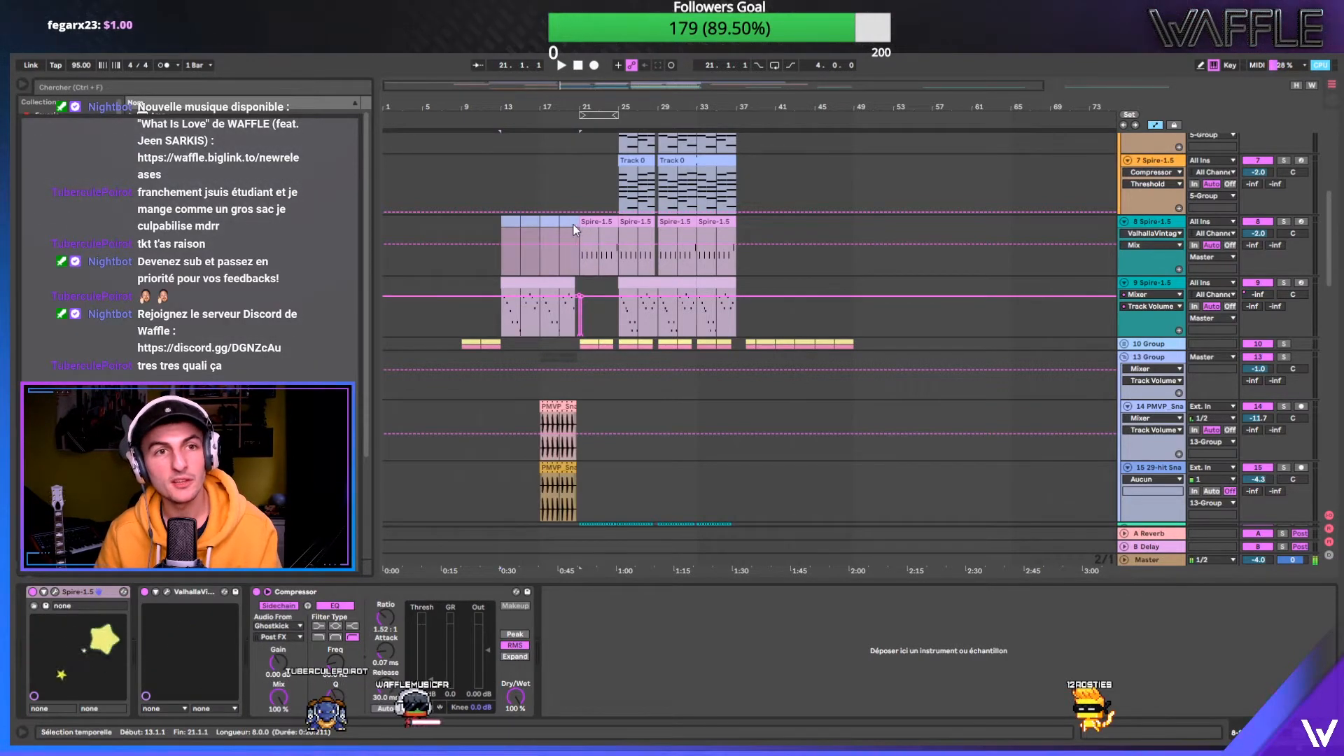
click(501, 224)
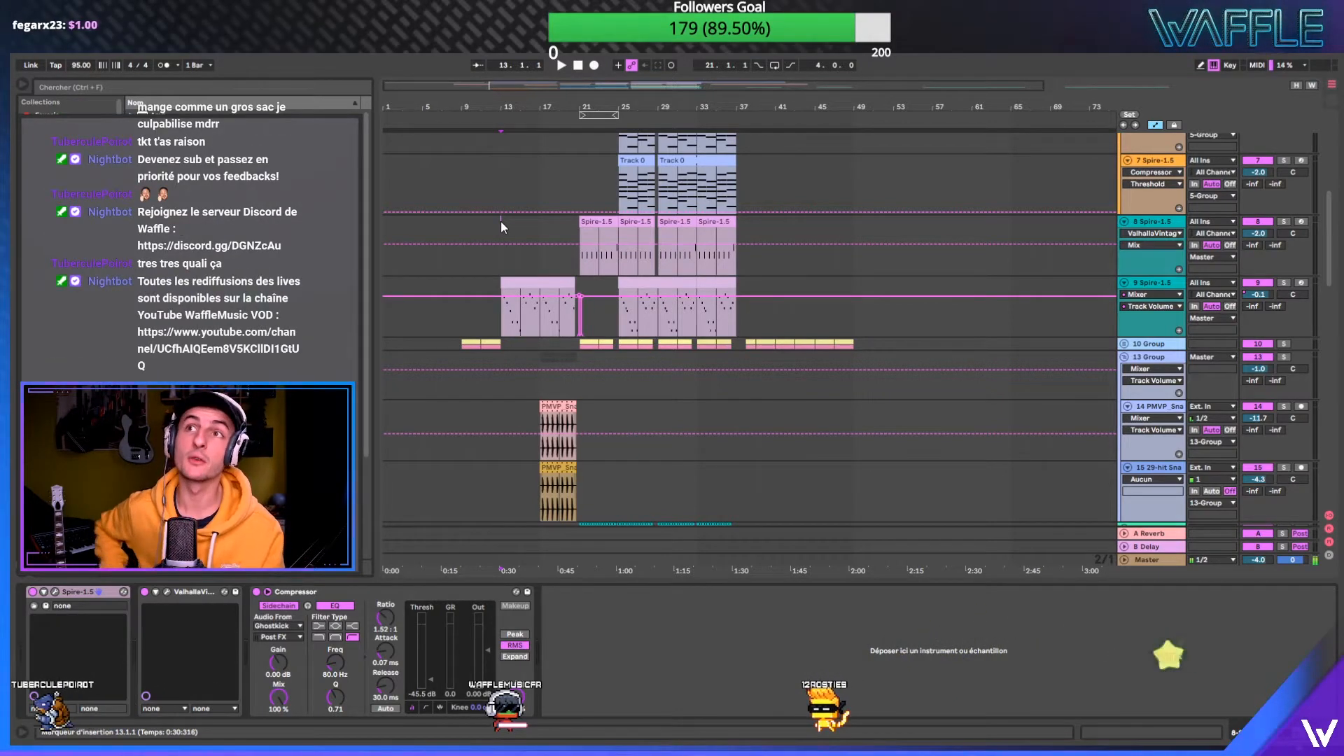
key(space)
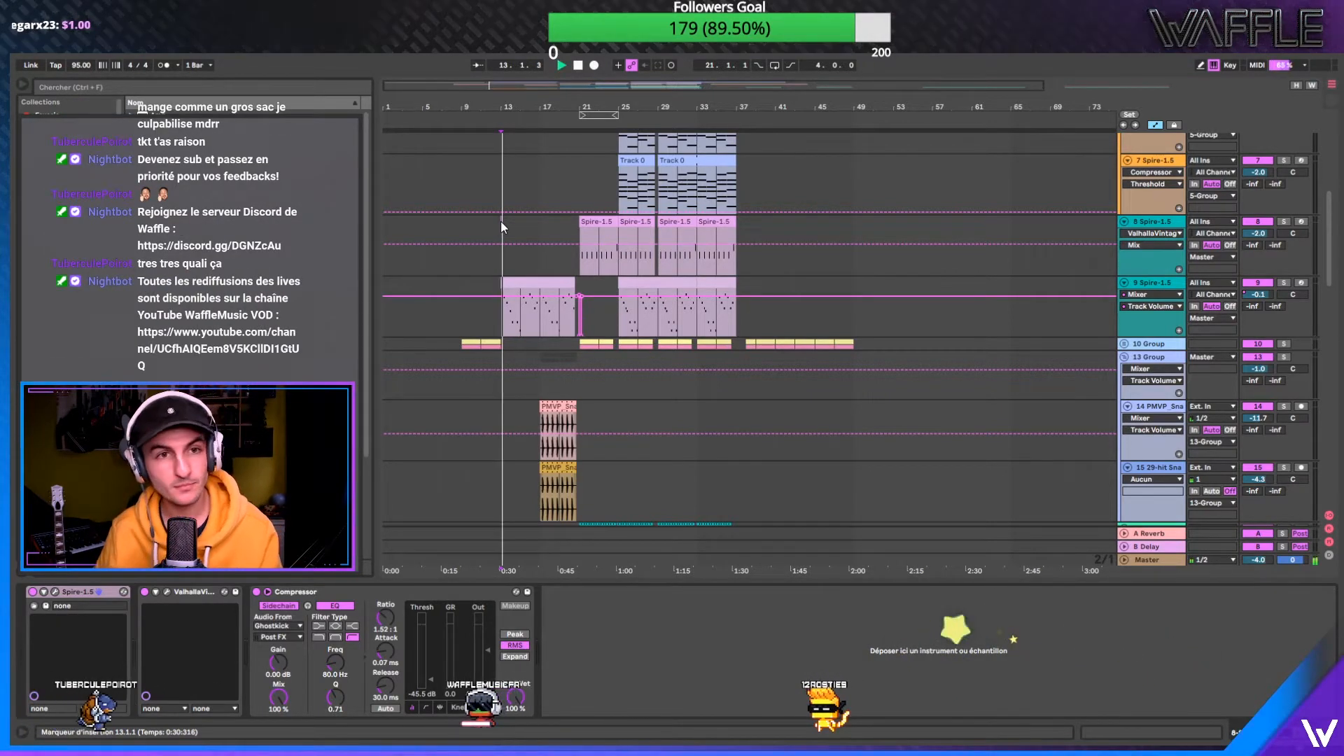
click(459, 224)
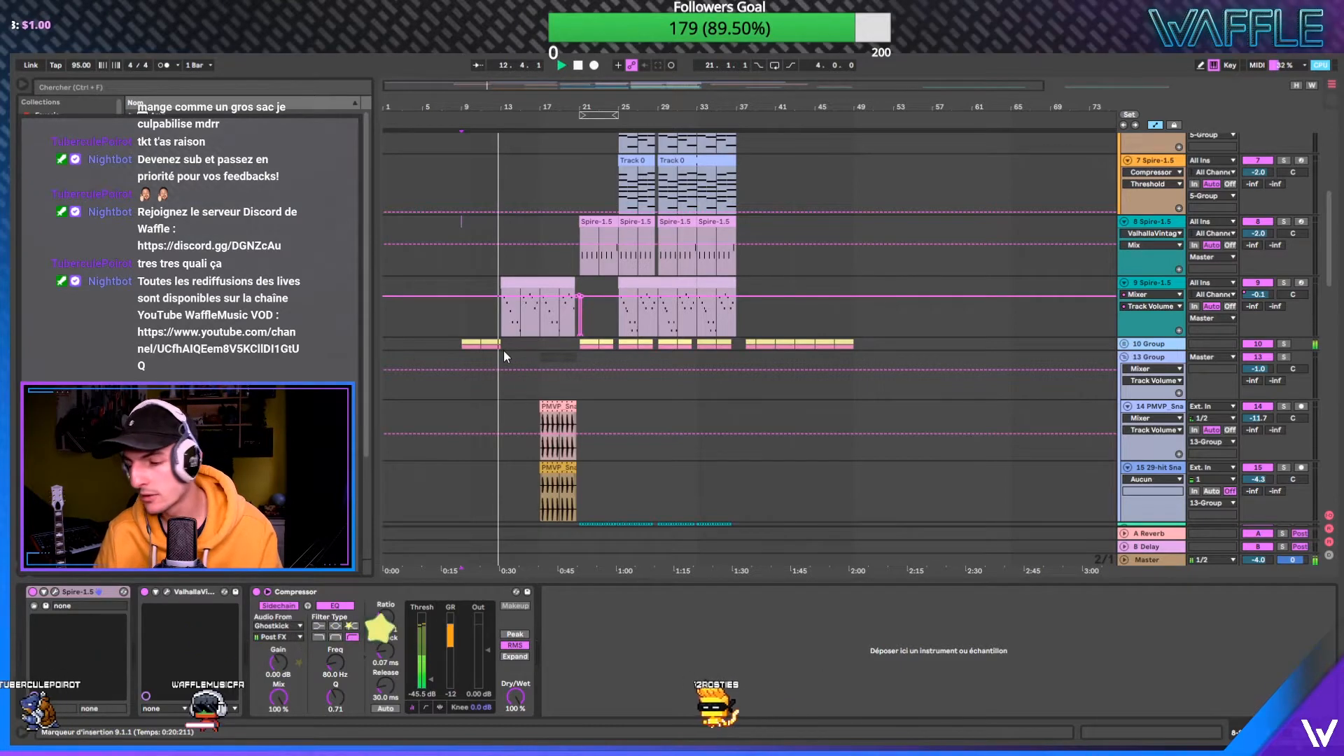
scroll(511, 343, up, 6)
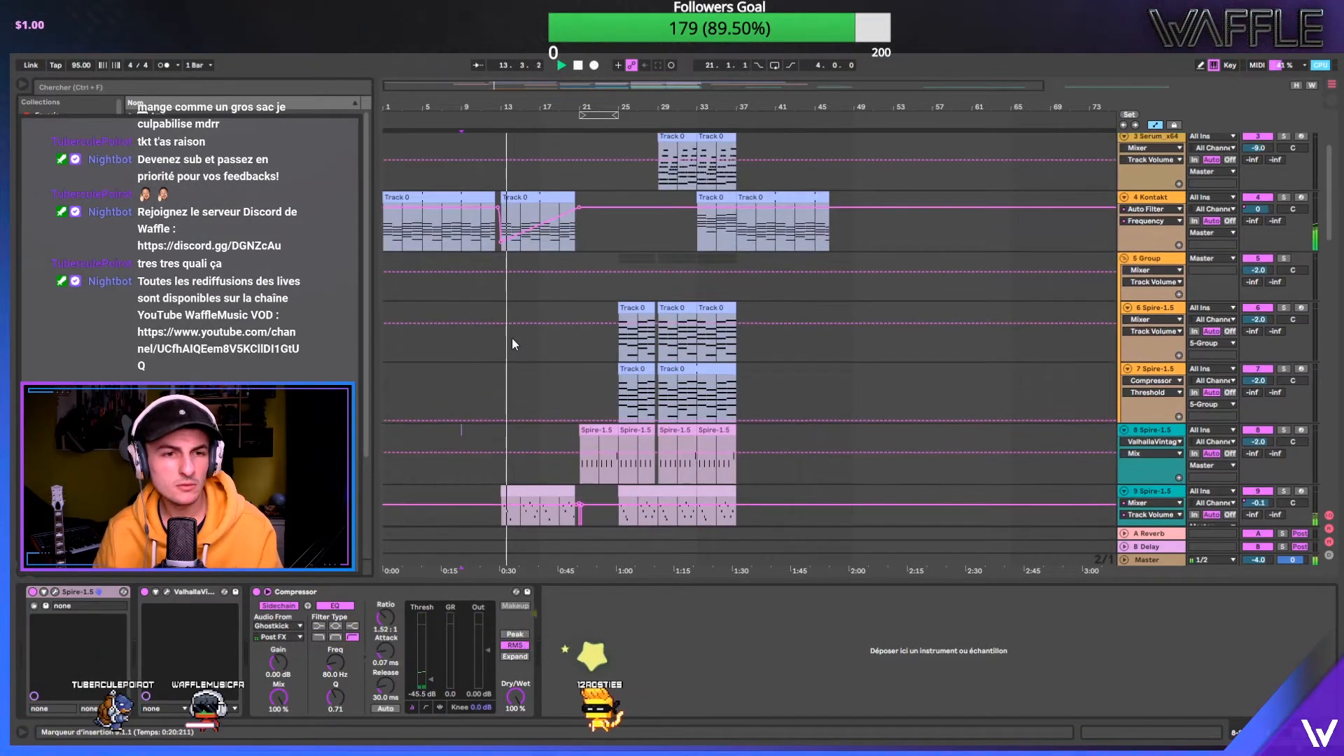
scroll(511, 339, up, 1)
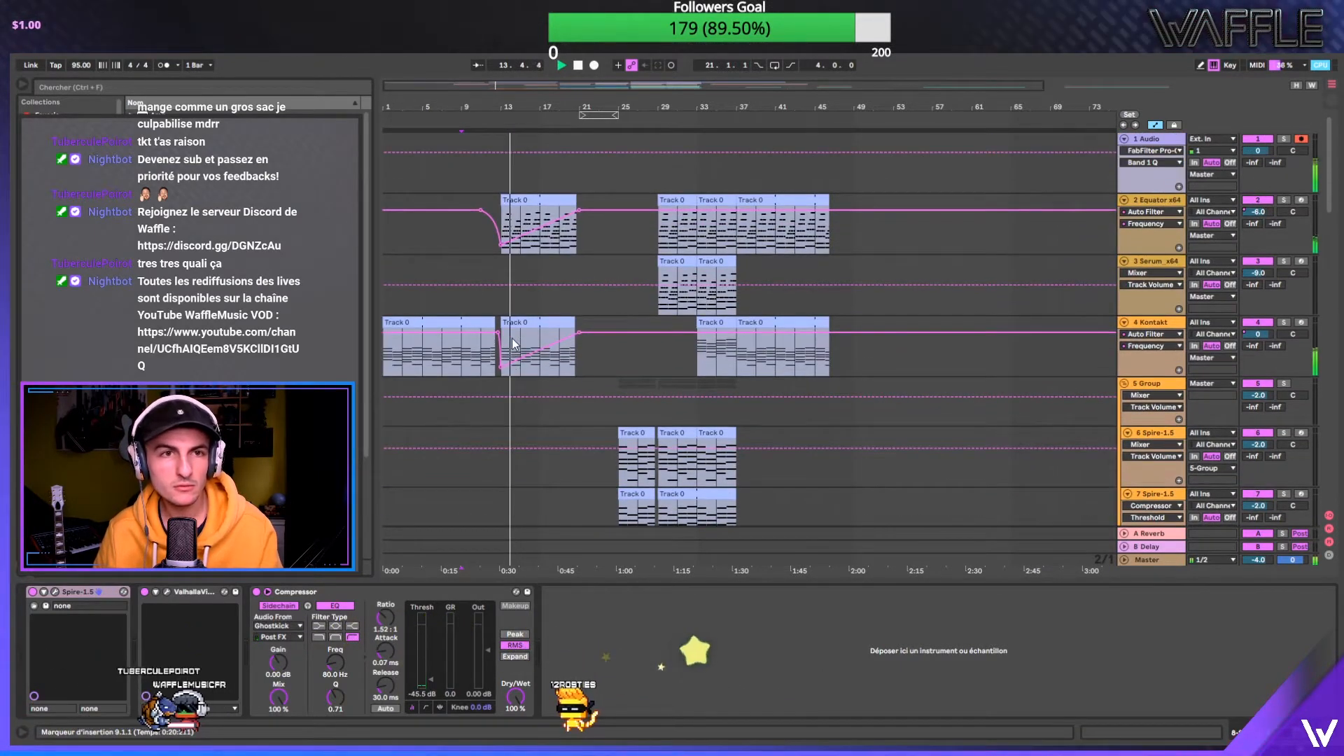
- Lower the Audio track volume to -2.1 dB, toggle the FabFilter Pro device before its Compressor, and stop playback
click(1181, 140)
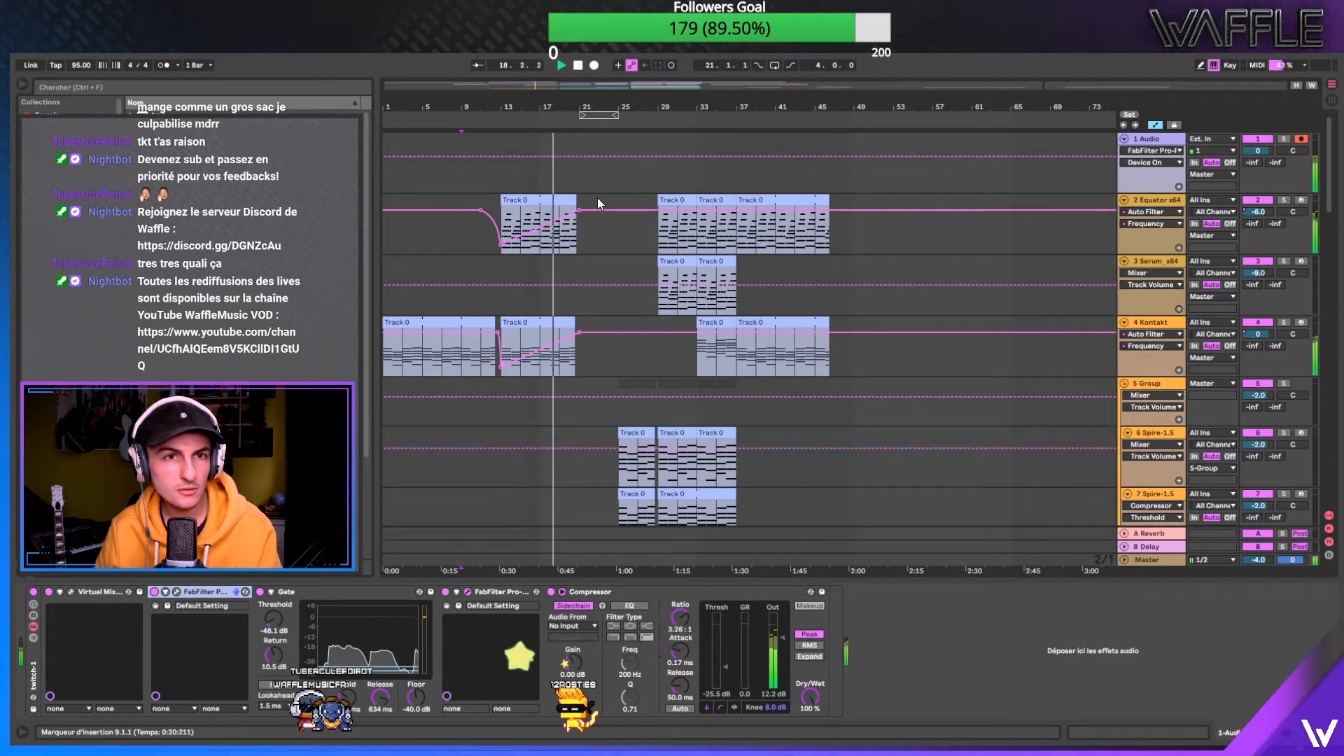
drag(1258, 146, 1259, 152)
click(446, 592)
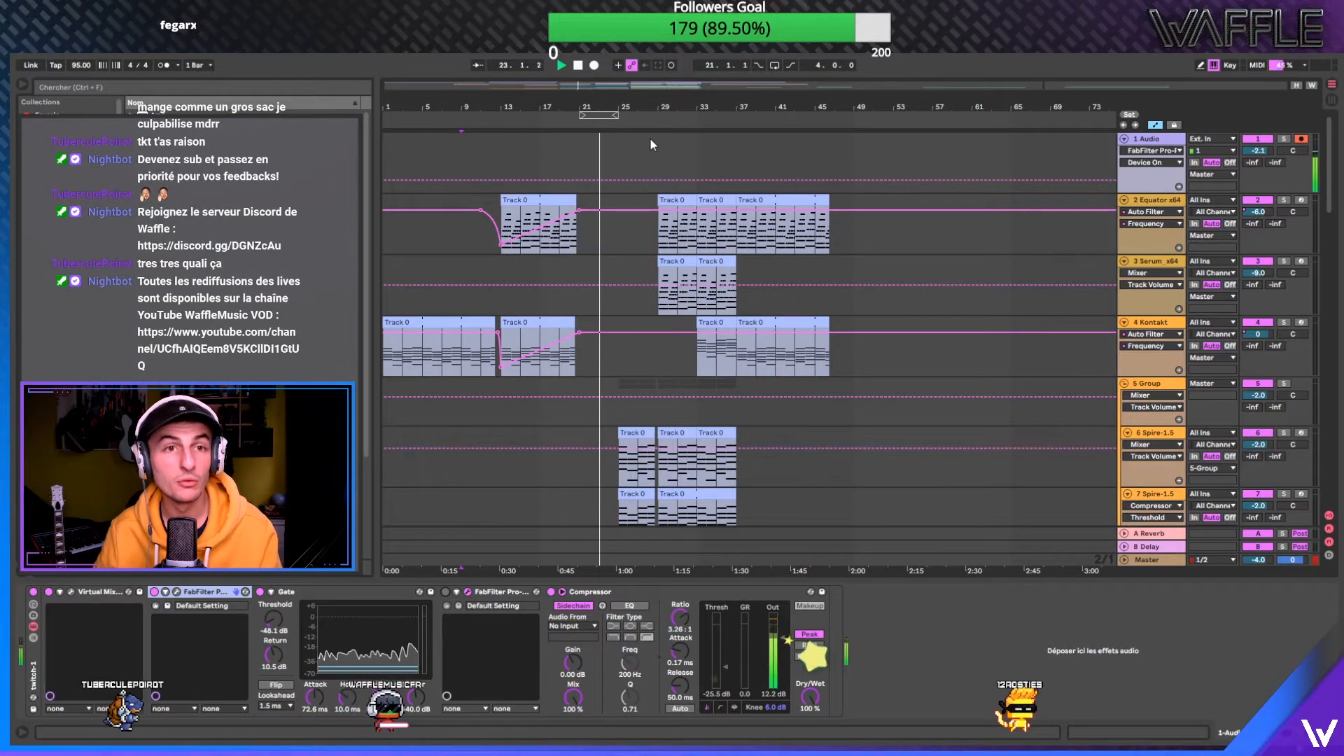
key(space)
- Audition the arrangement briefly from bar 13, where the second Kontakt clip starts
click(583, 165)
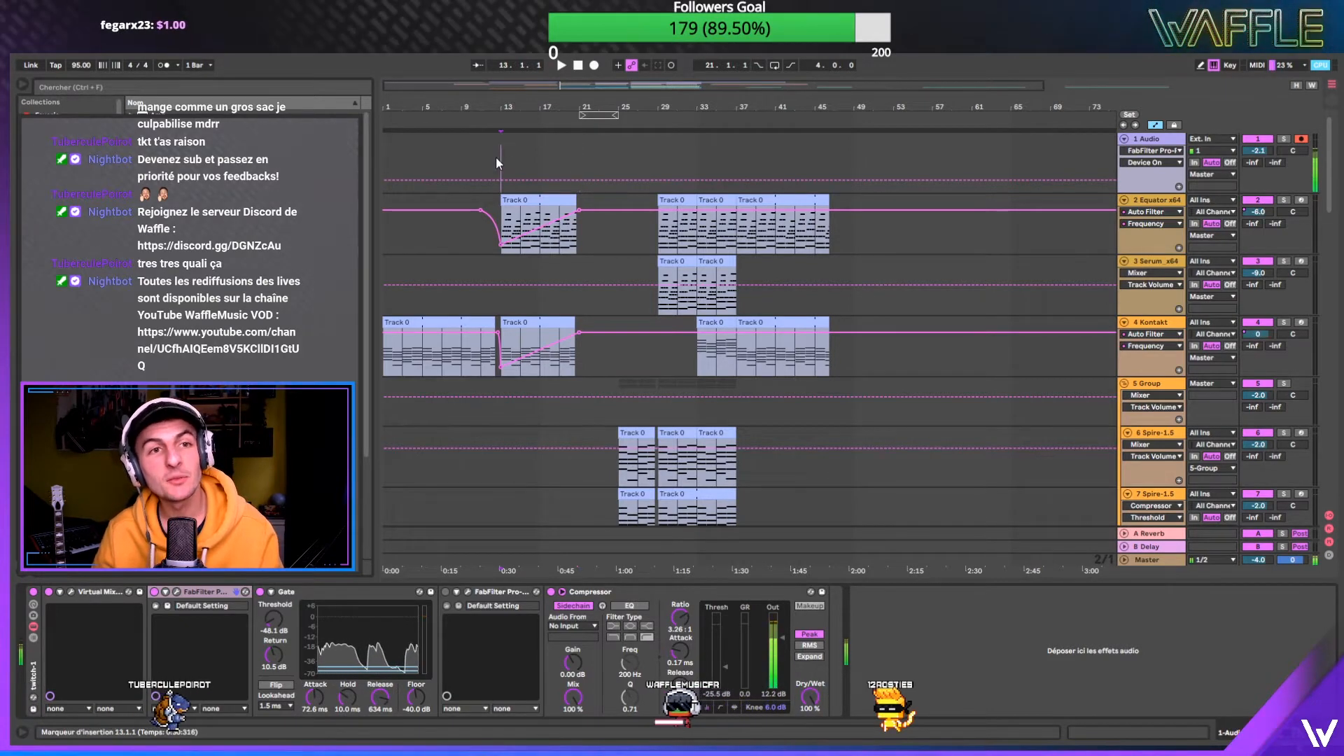
click(534, 196)
drag(510, 110, 510, 149)
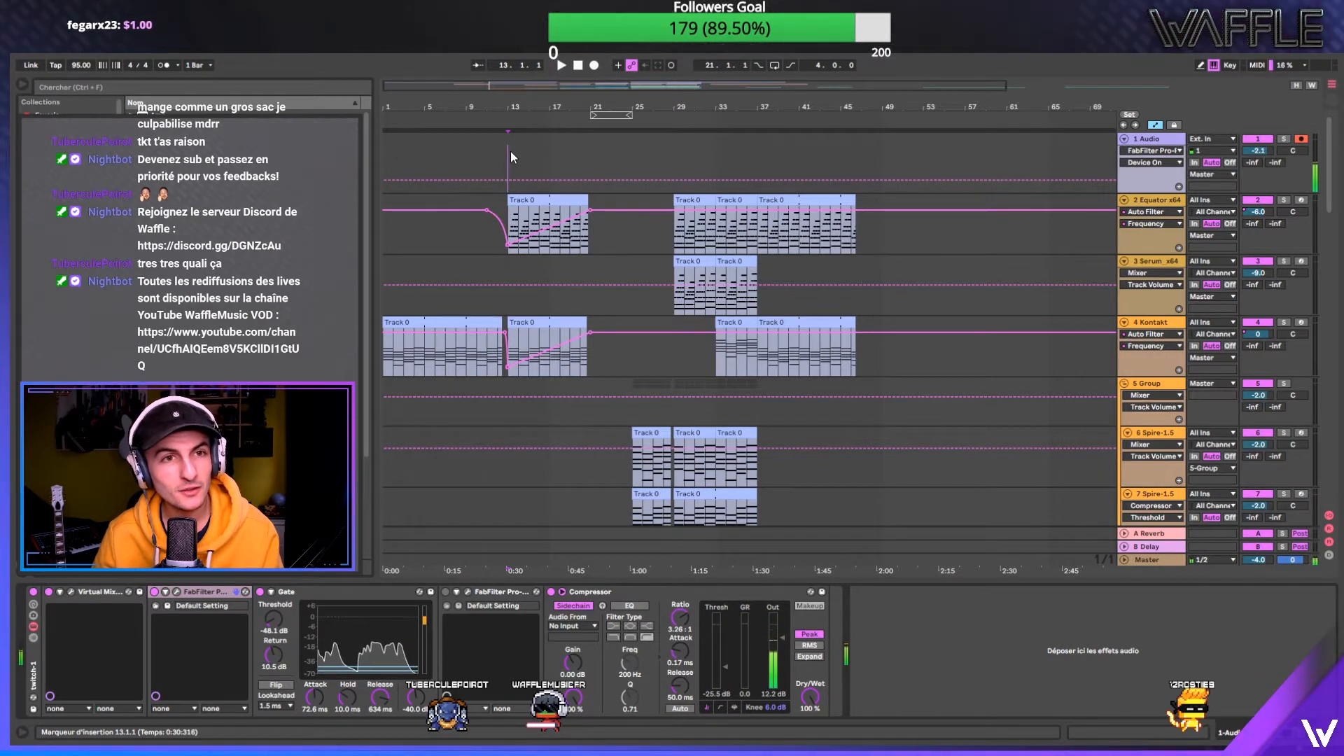
key(space)
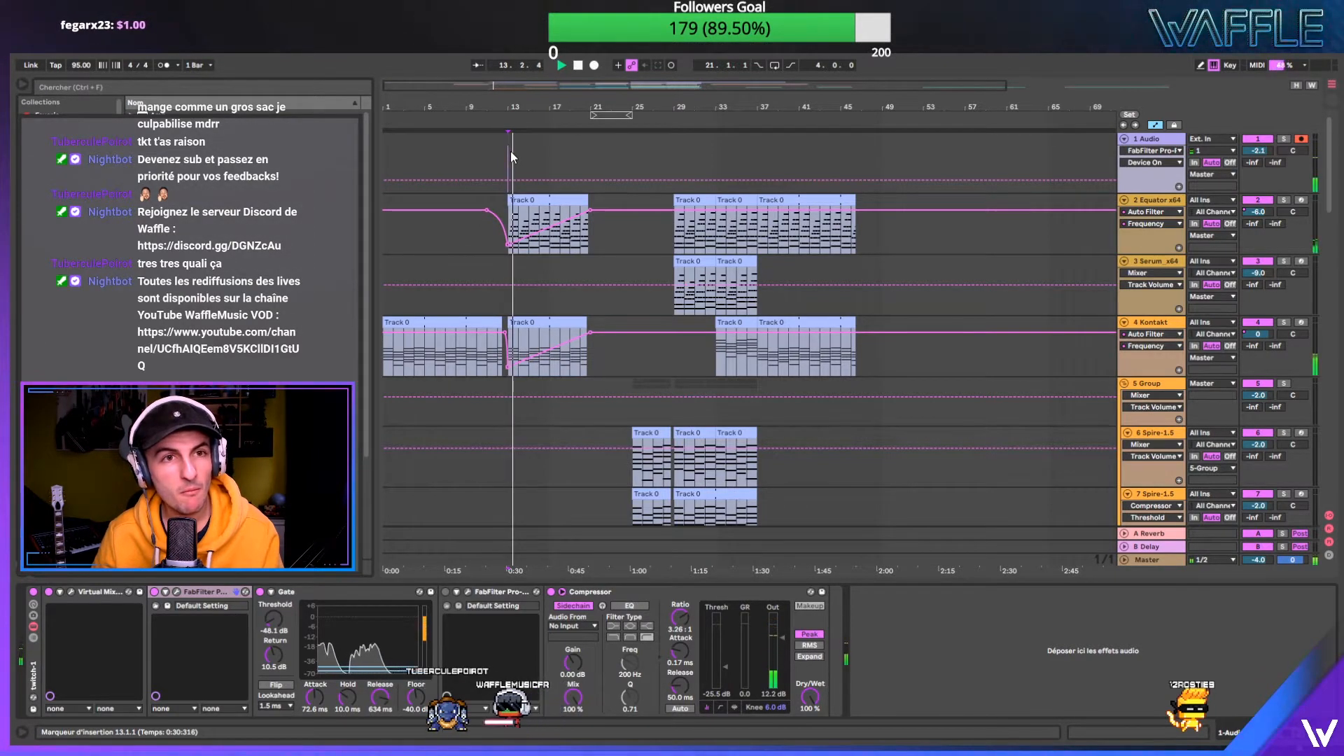
key(space)
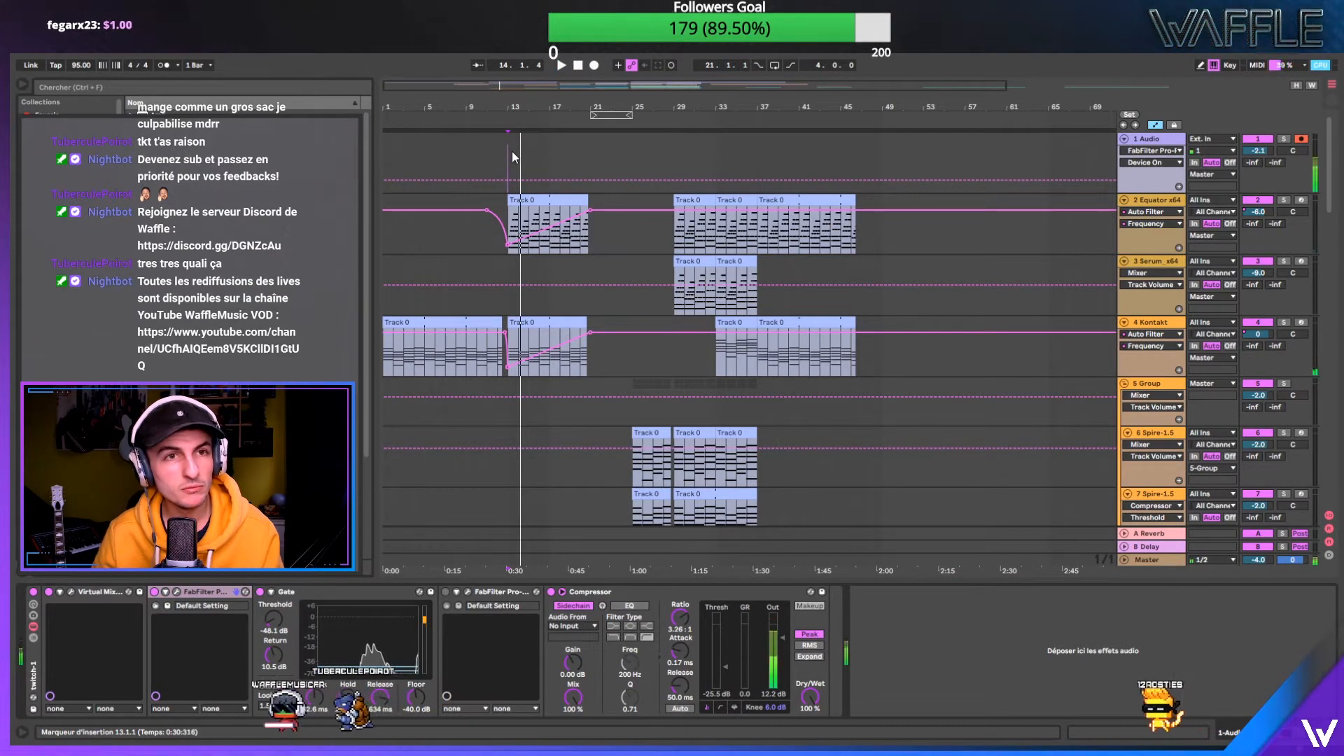
- Select the whole arrangement on every track below the Audio track and shift it 8 bars later, starting at bar 9
drag(611, 109, 611, 100)
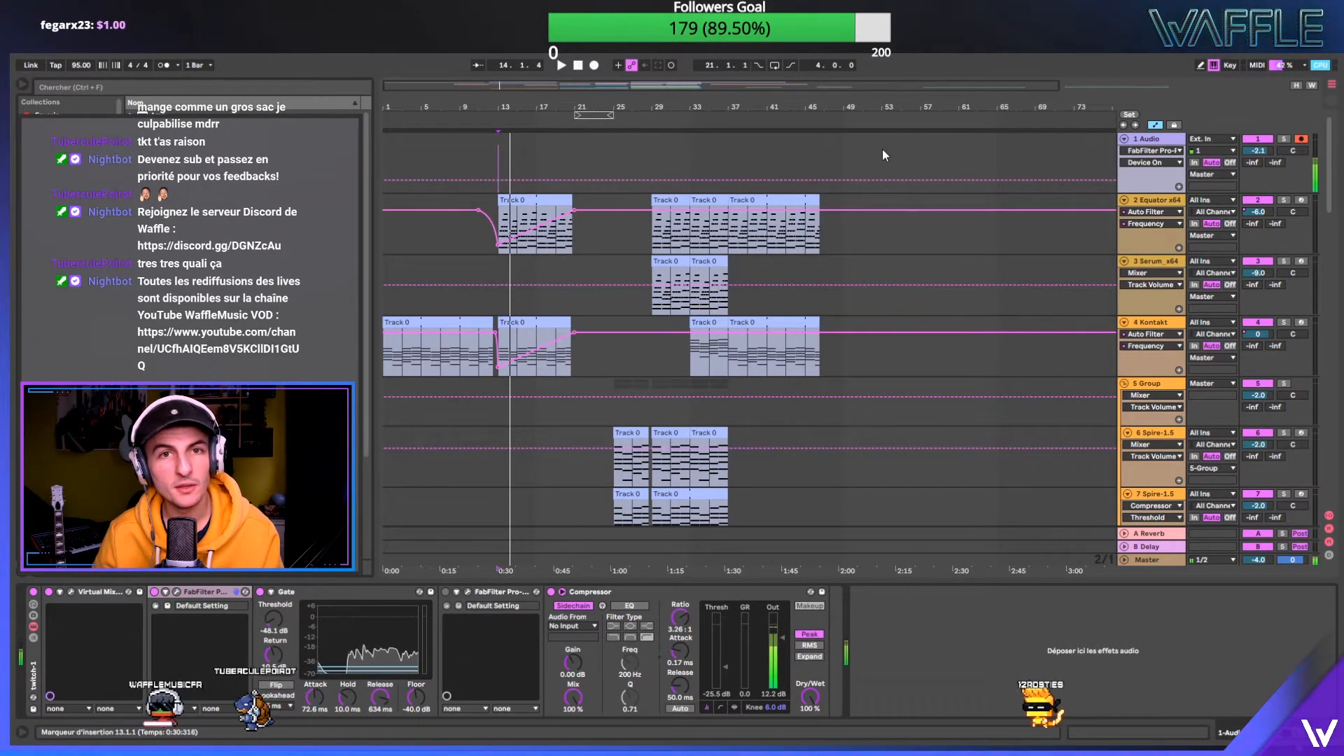
drag(849, 110, 849, 91)
drag(1112, 156, 1078, 104)
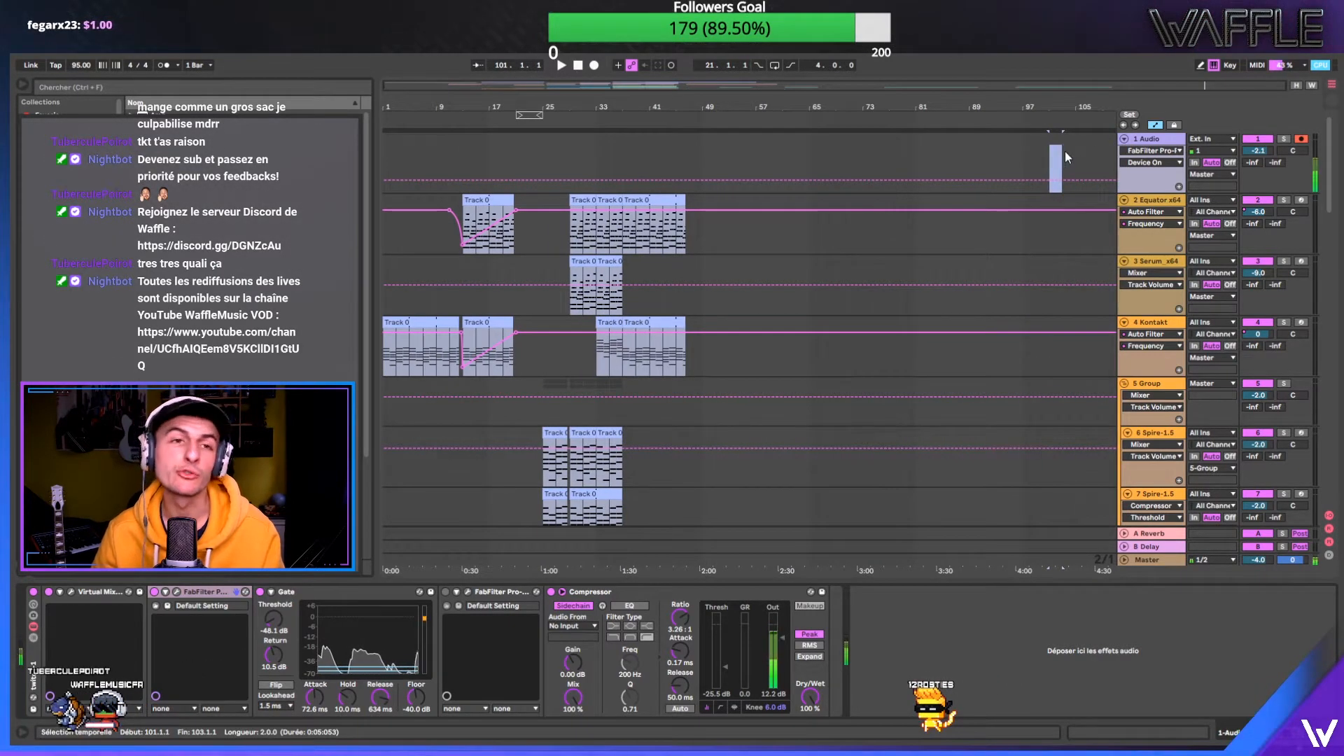
drag(1101, 208, 384, 559)
click(482, 201)
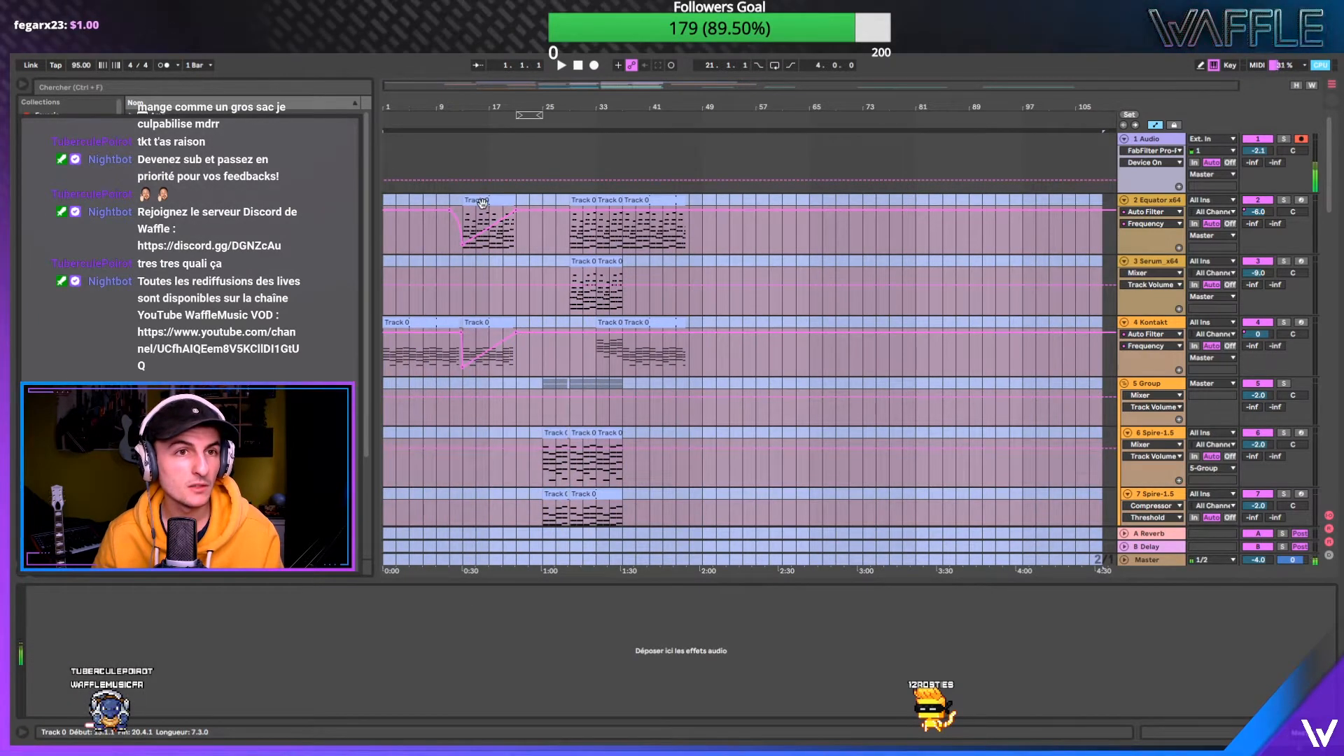
drag(575, 215, 537, 211)
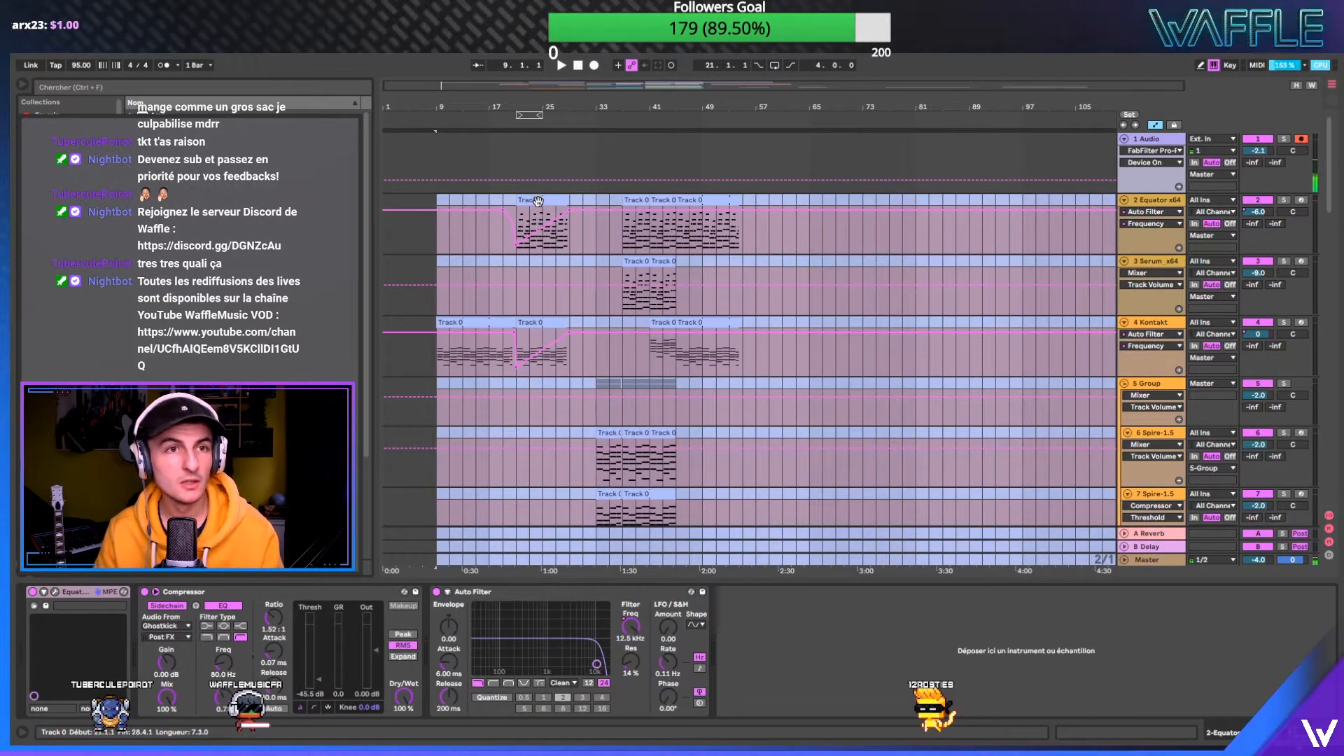
- Play from bar 21 to the end of the build-up, and add a locator named REFRAIN at bar 29
click(517, 157)
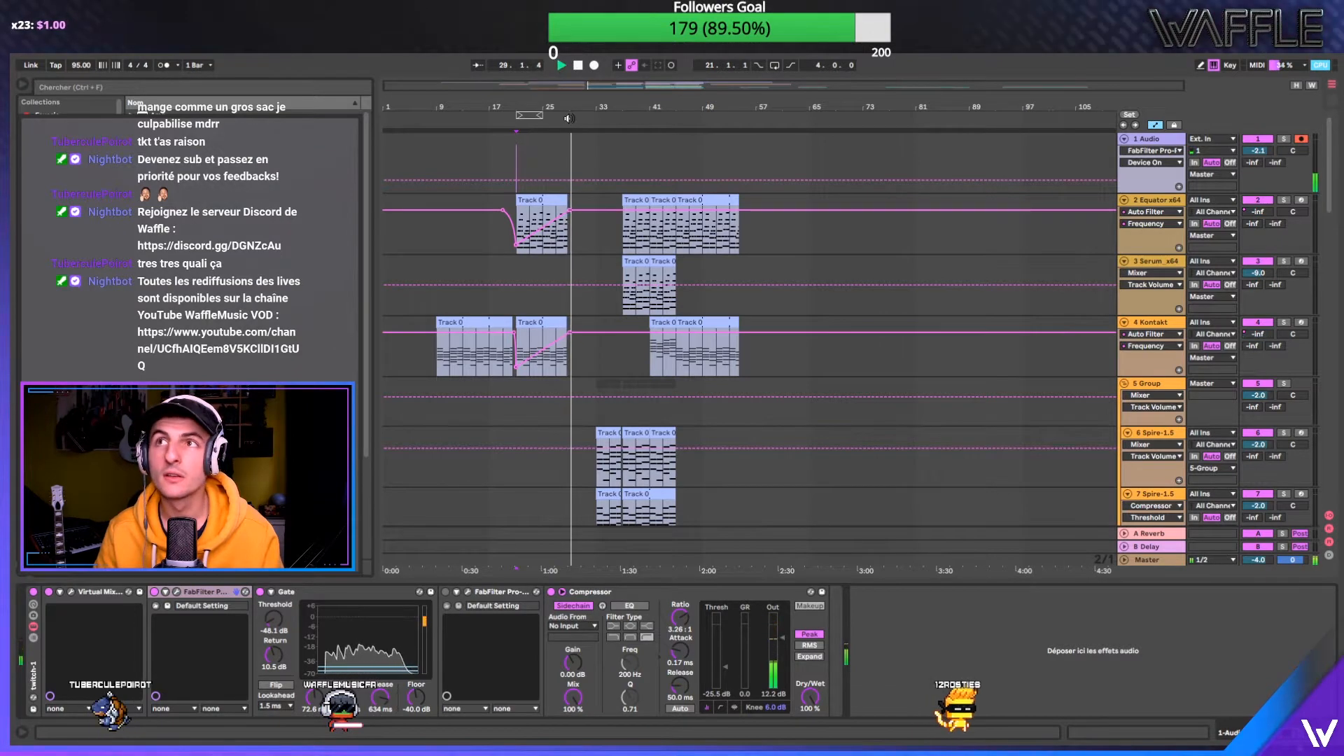
key(space)
click(571, 136)
double_click(571, 126)
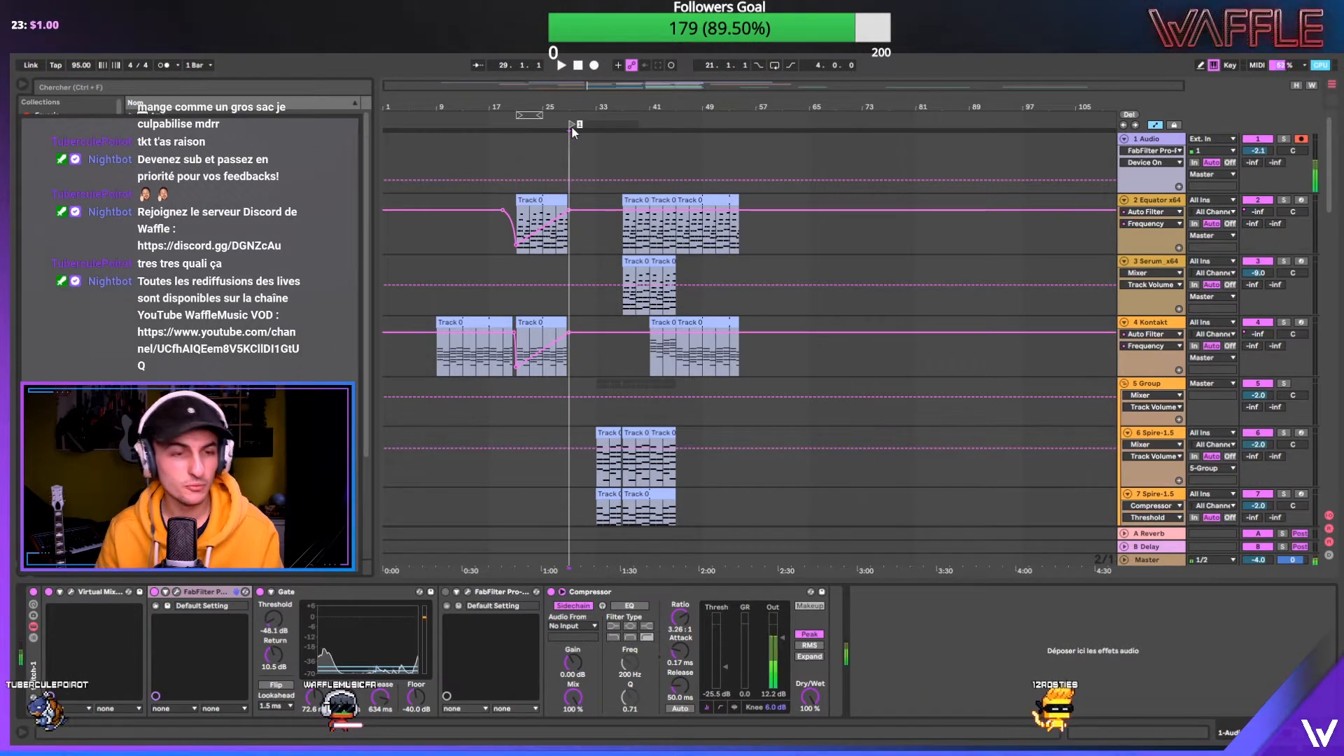
text(DROP)
key(Return)
text(REFRAIN)
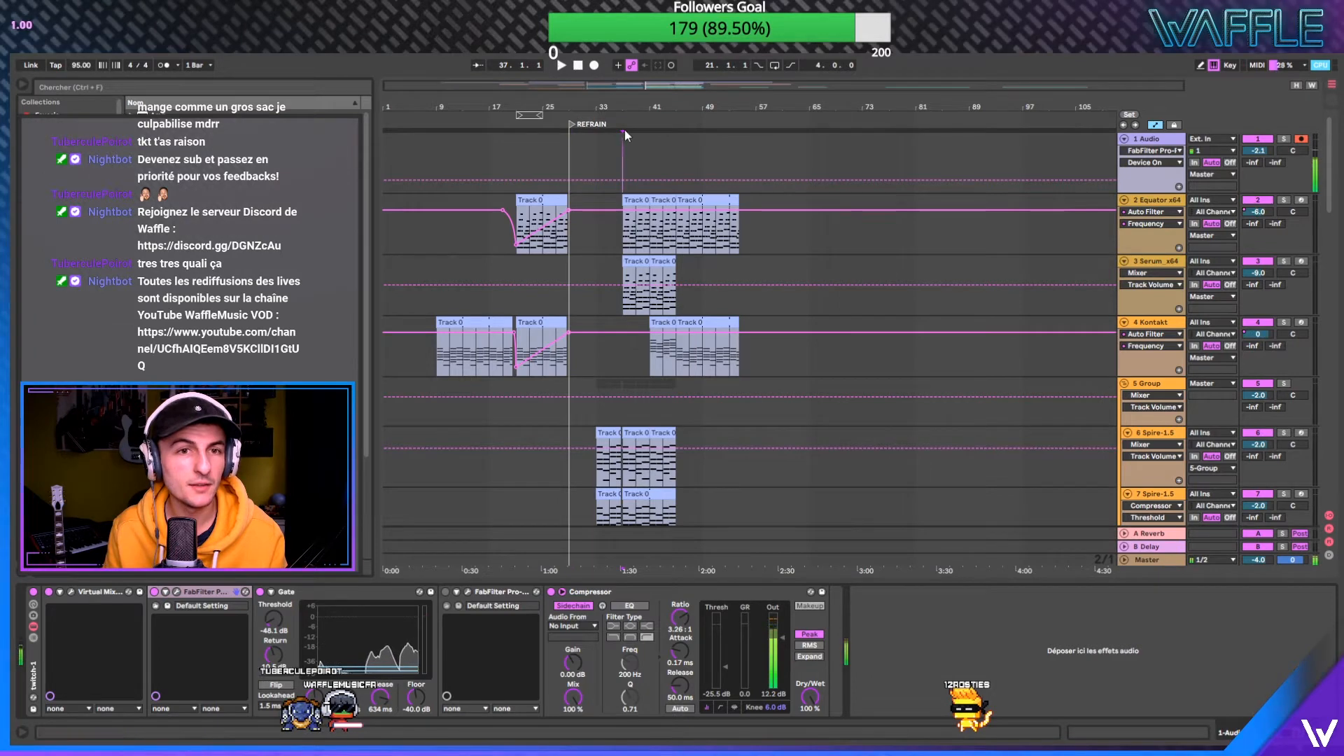
- Add a new locator at bar 37, where the first Serum clip starts
click(624, 151)
key(alt+l)
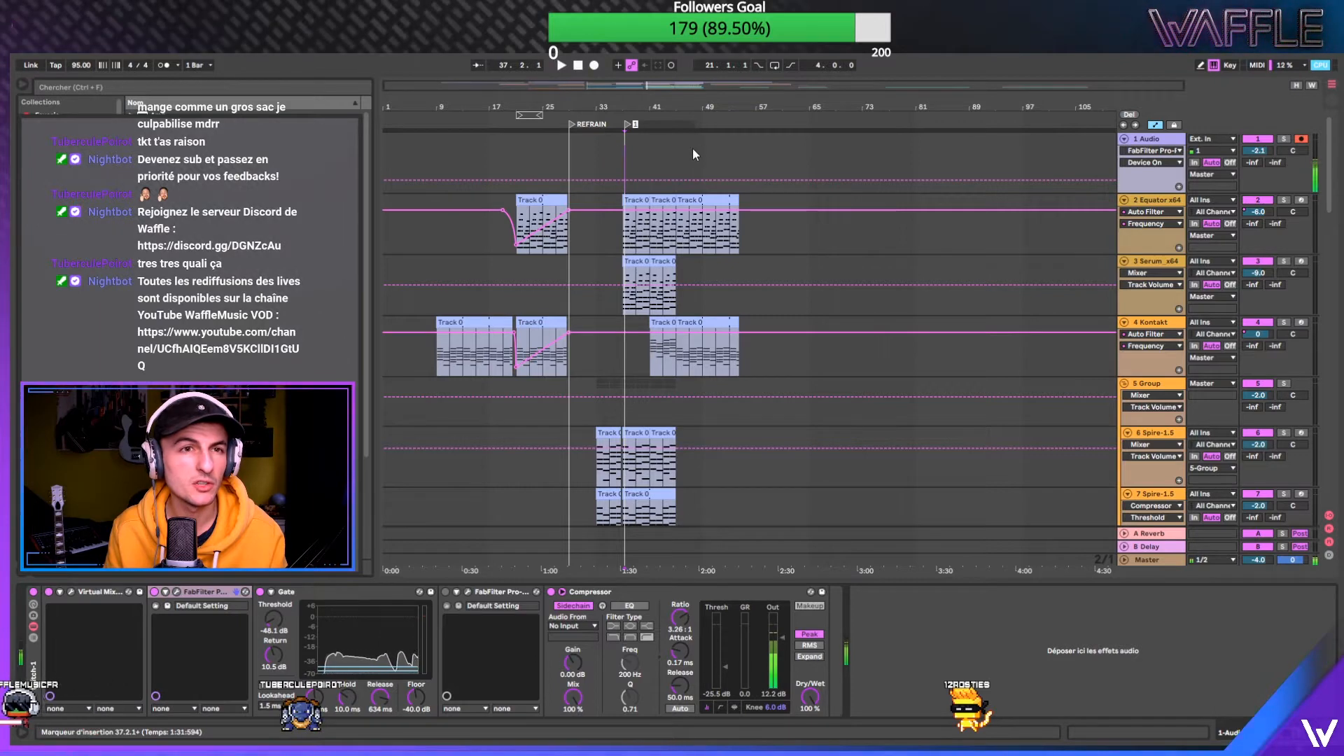
- Select the arrangement across the tracks from bar 5 onward and shift it 4 bars later
click(784, 141)
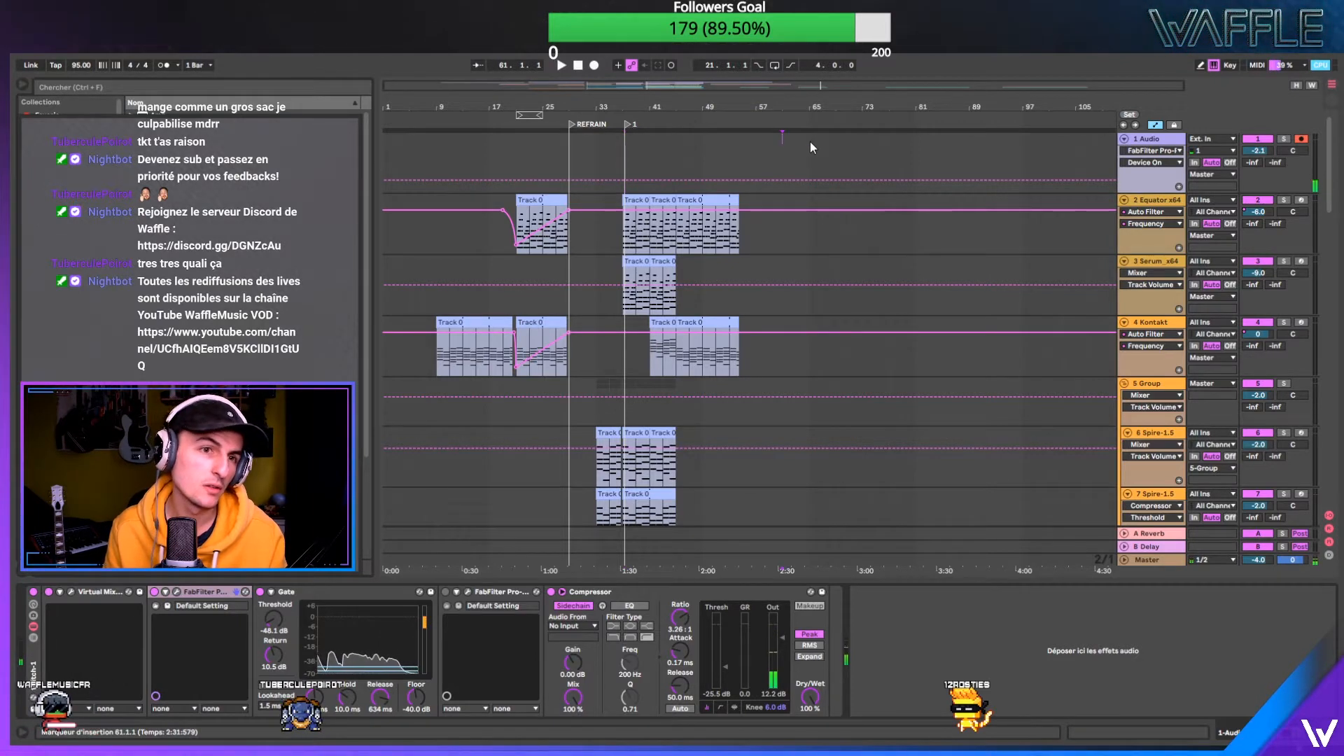
drag(876, 140, 95, 726)
drag(552, 205, 569, 200)
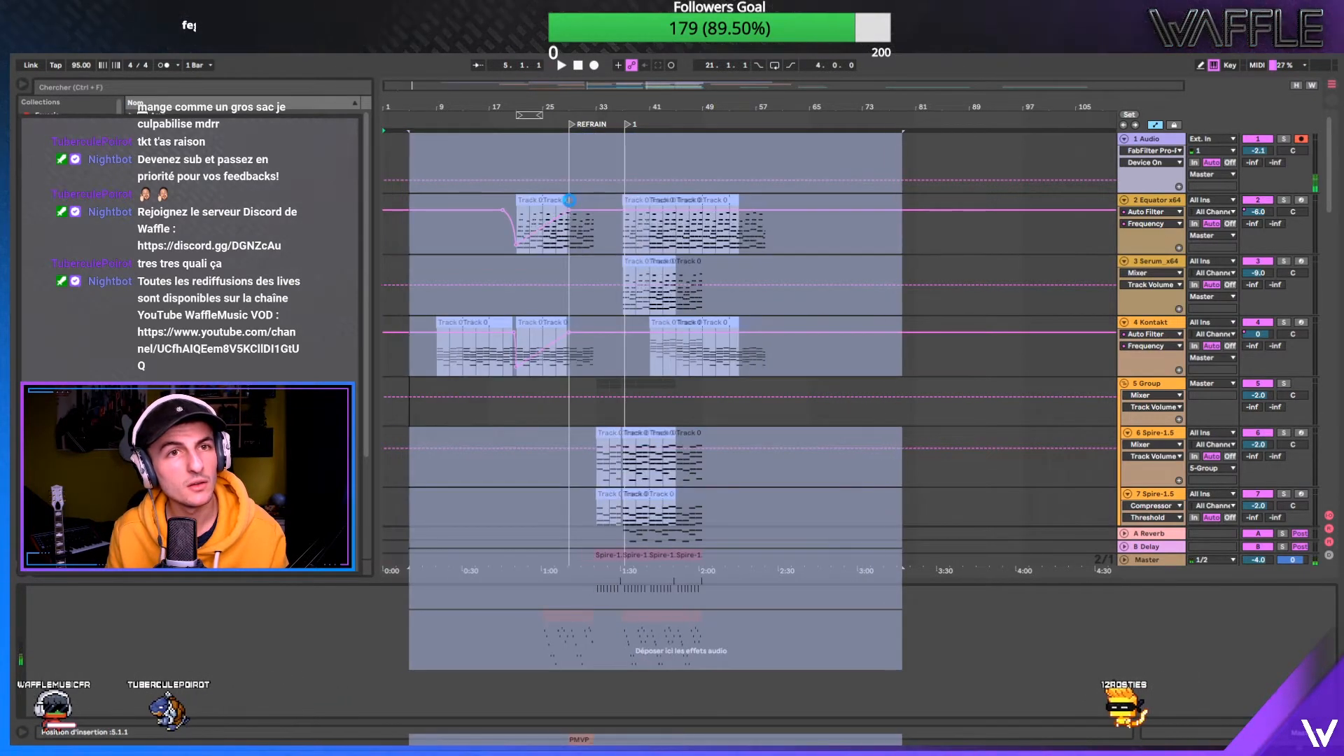
- Stop the playback triggered from the REFRAIN locator and move that locator to bar 33
click(586, 126)
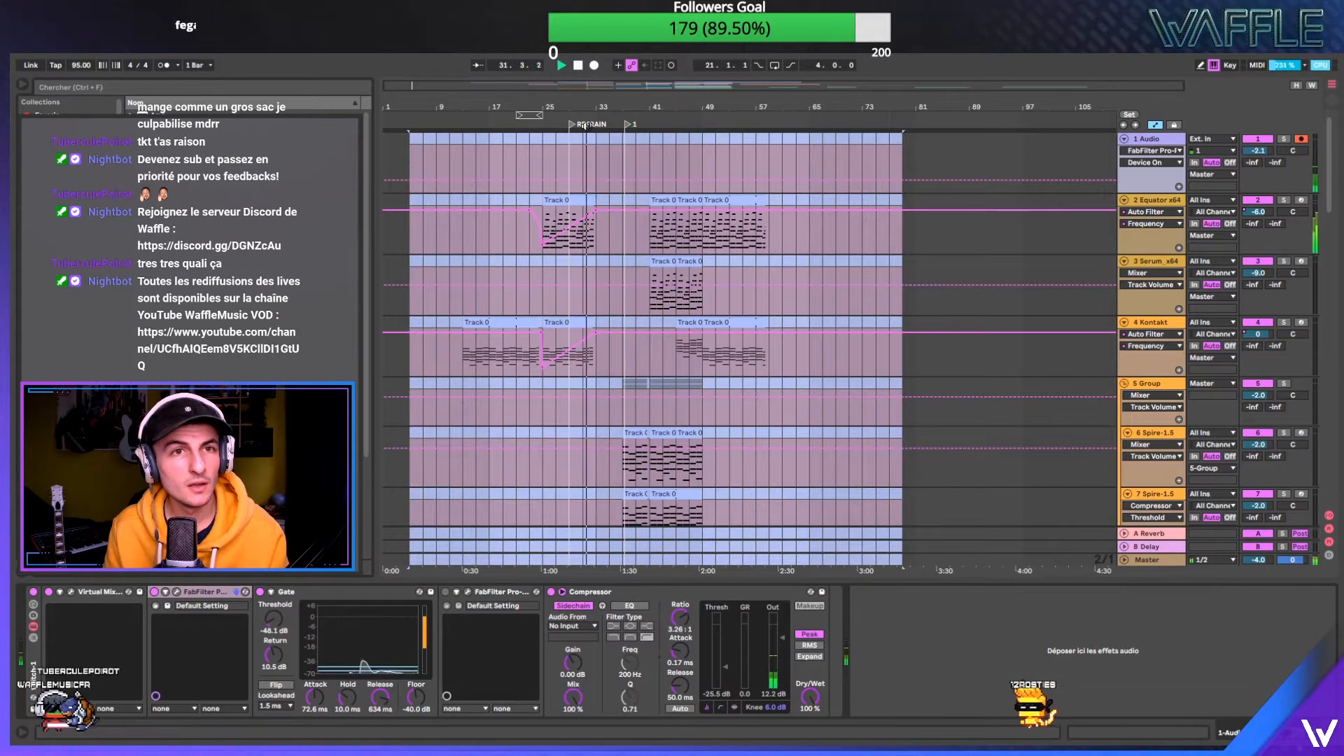
key(space)
click(580, 140)
drag(573, 125, 598, 133)
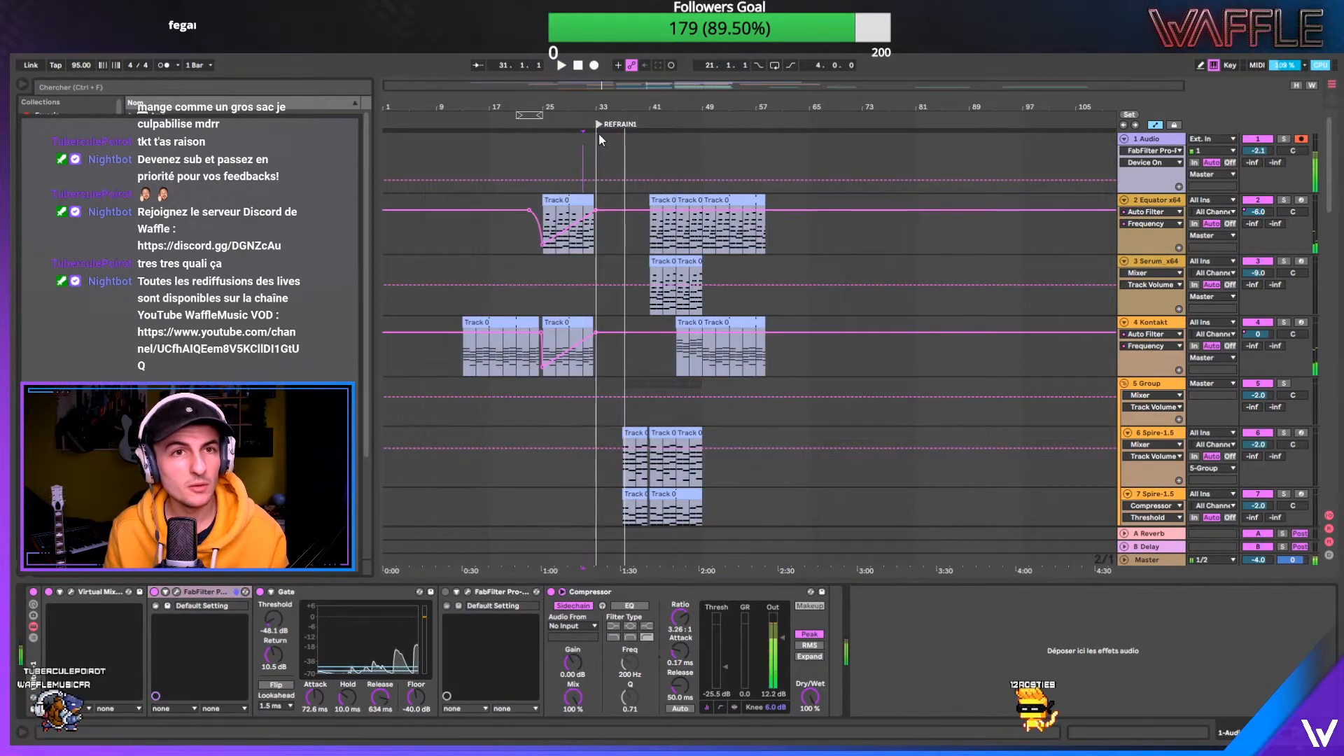
- Rename the locator at bar 37 as Drop and move it to bar 41
click(627, 125)
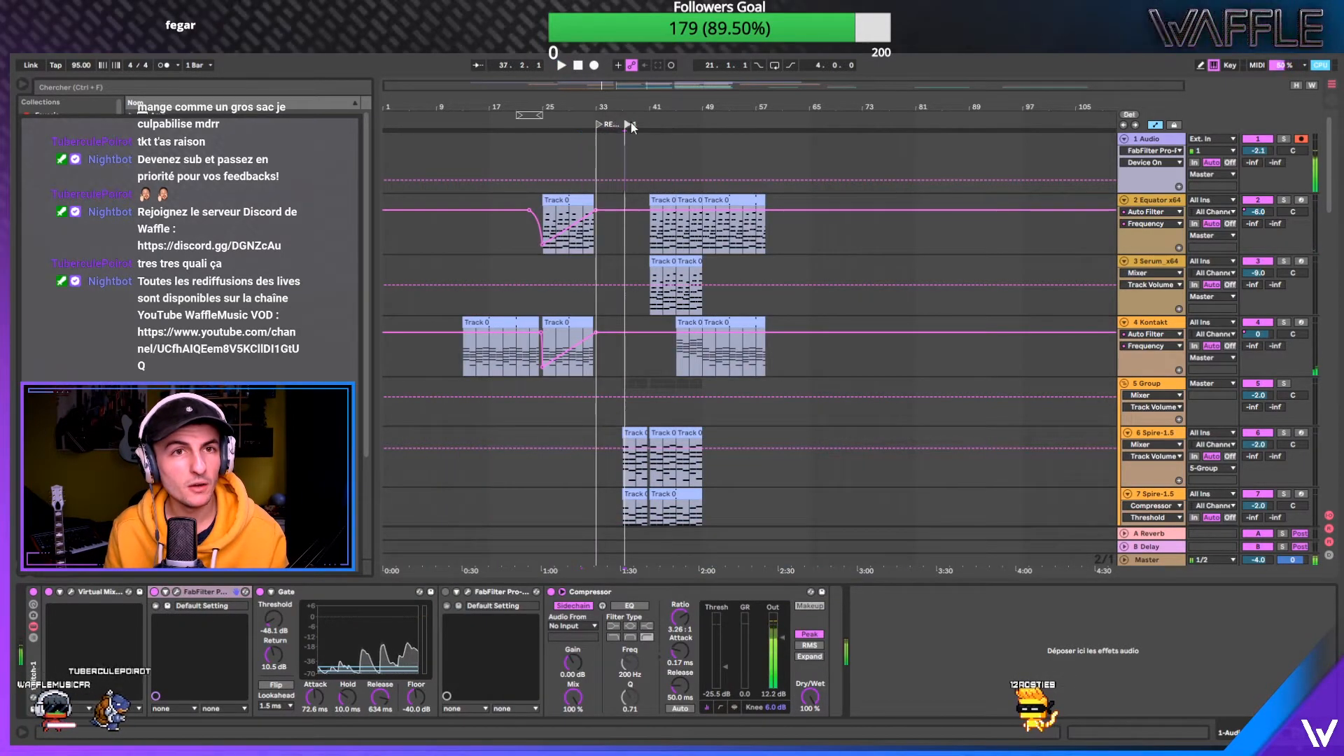
key(ctrl+r)
text(Drop)
click(669, 138)
drag(631, 129, 659, 128)
- Add a locator named Coup2 at bar 49, where the Serum clips end
right_click(707, 128)
click(725, 162)
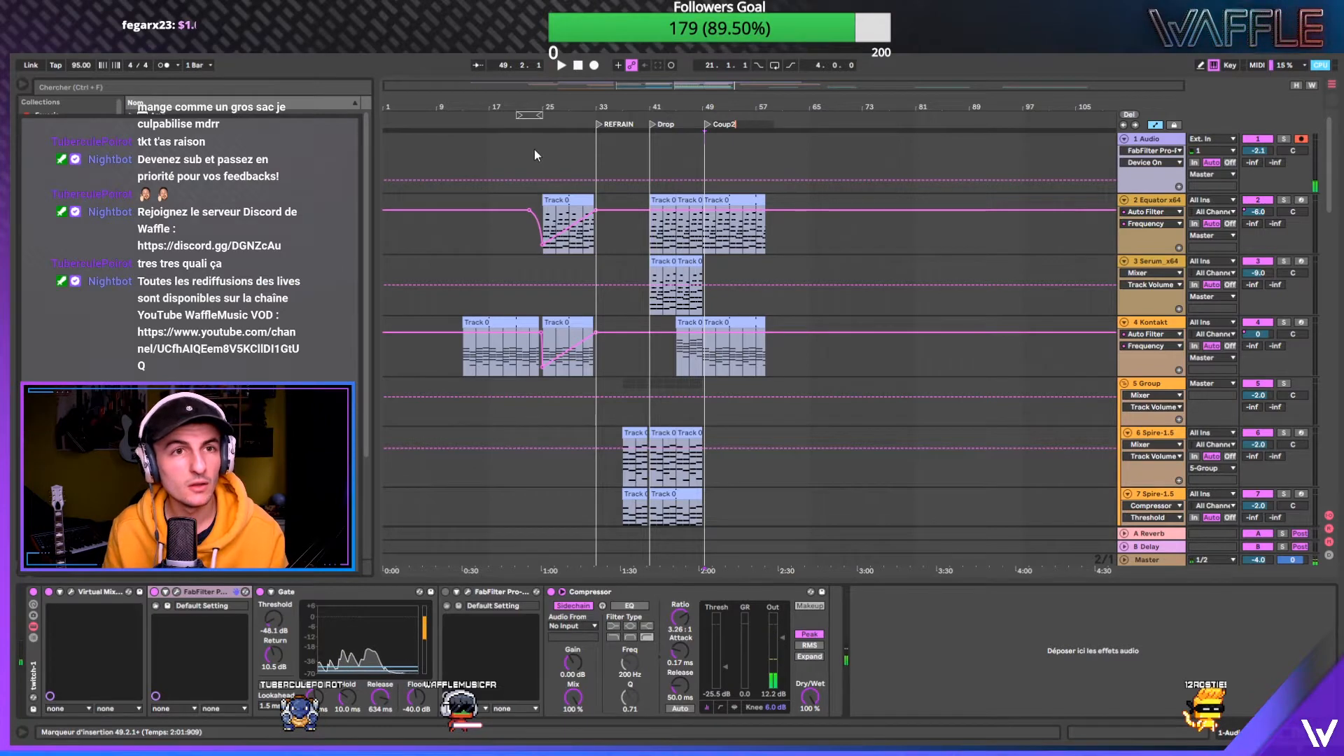
- Add a locator named PreRef at bar 25, where the first Equator clip starts
drag(551, 106, 551, 113)
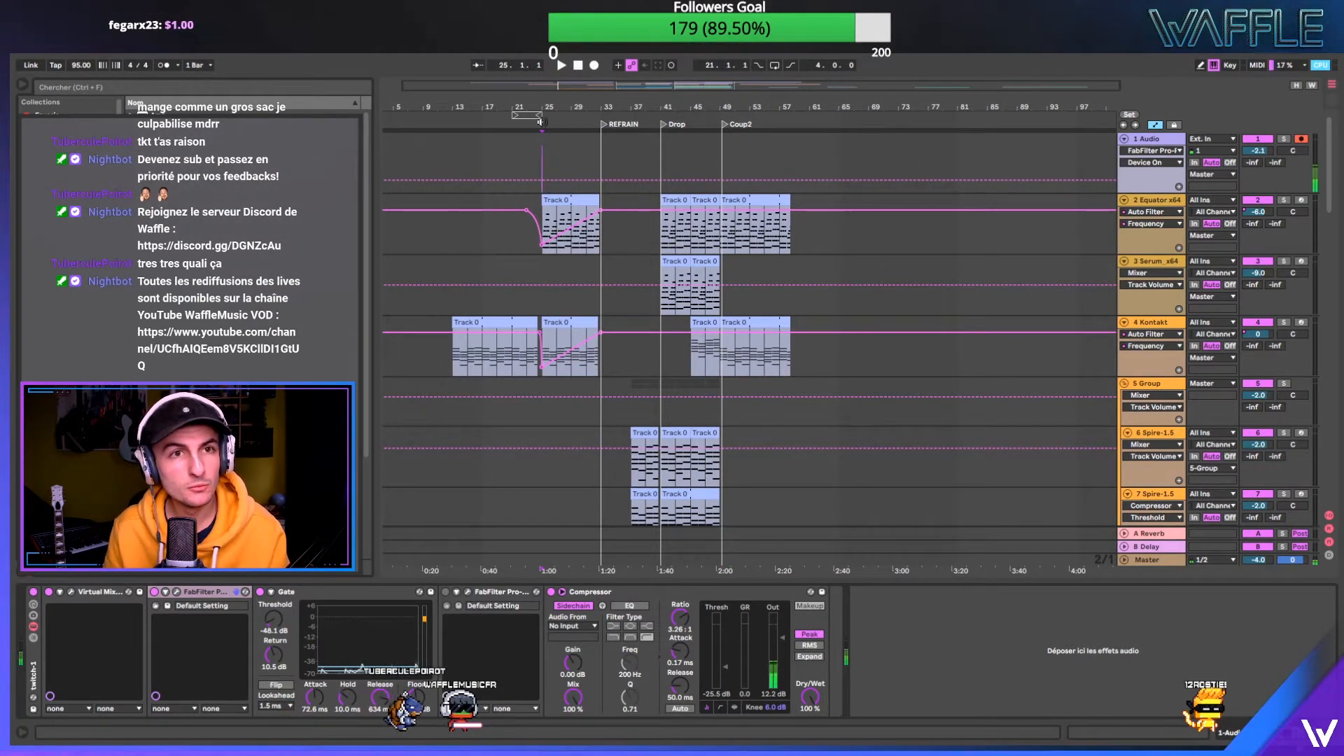
key(shift+l)
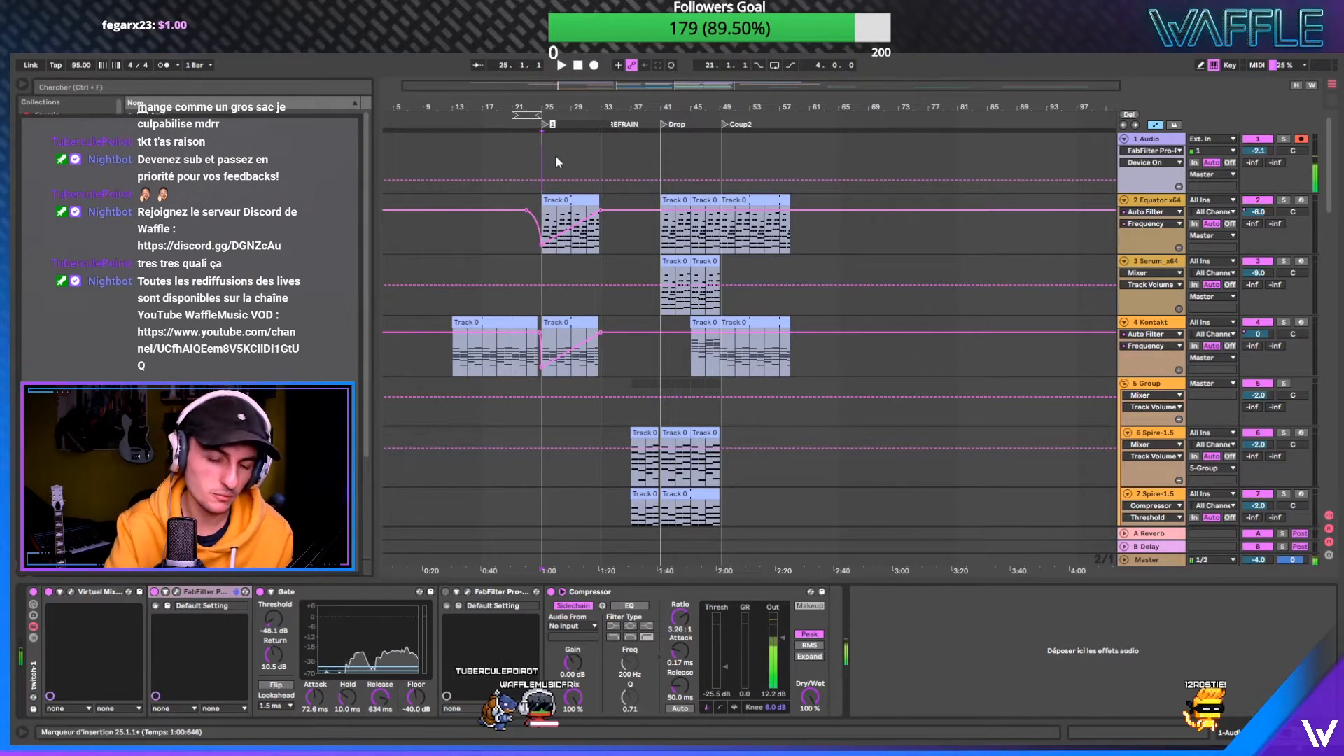
text(Prer)
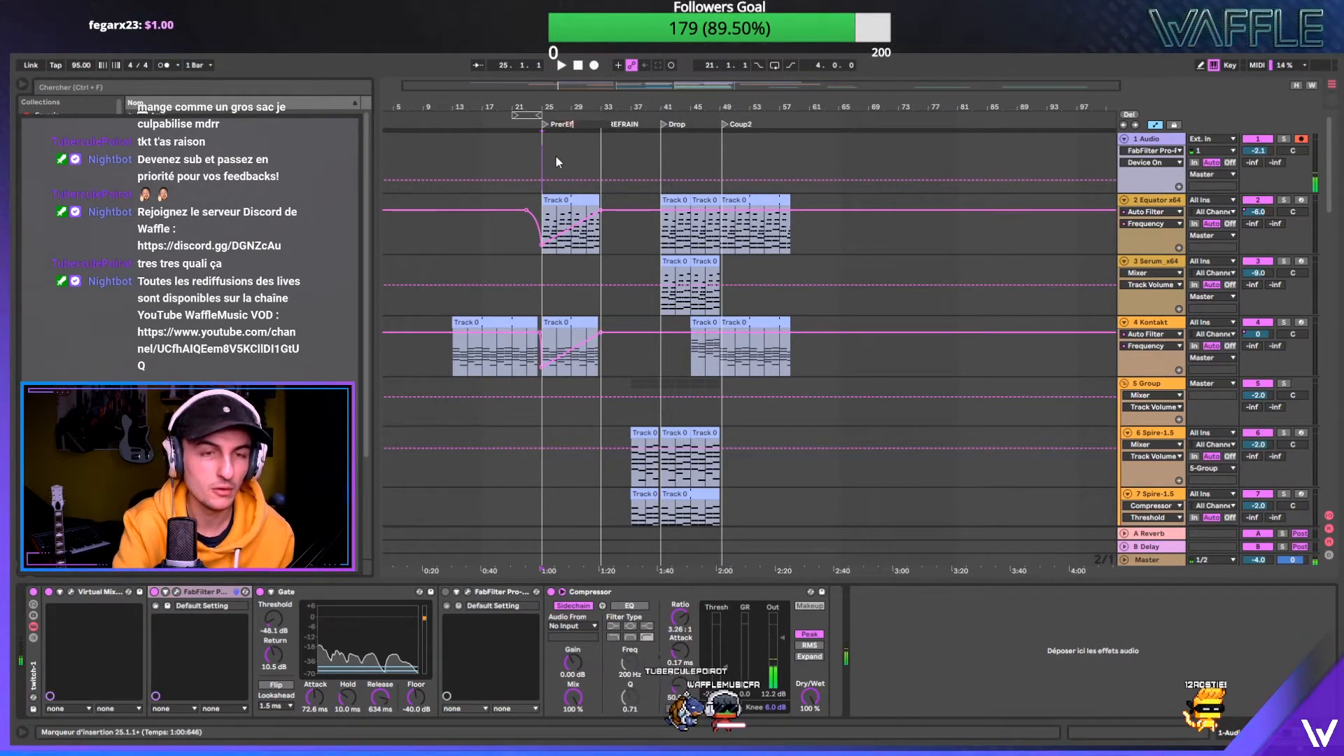
text(Ef)
key(BackSpace)
key(BackSpace)
key(BackSpace)
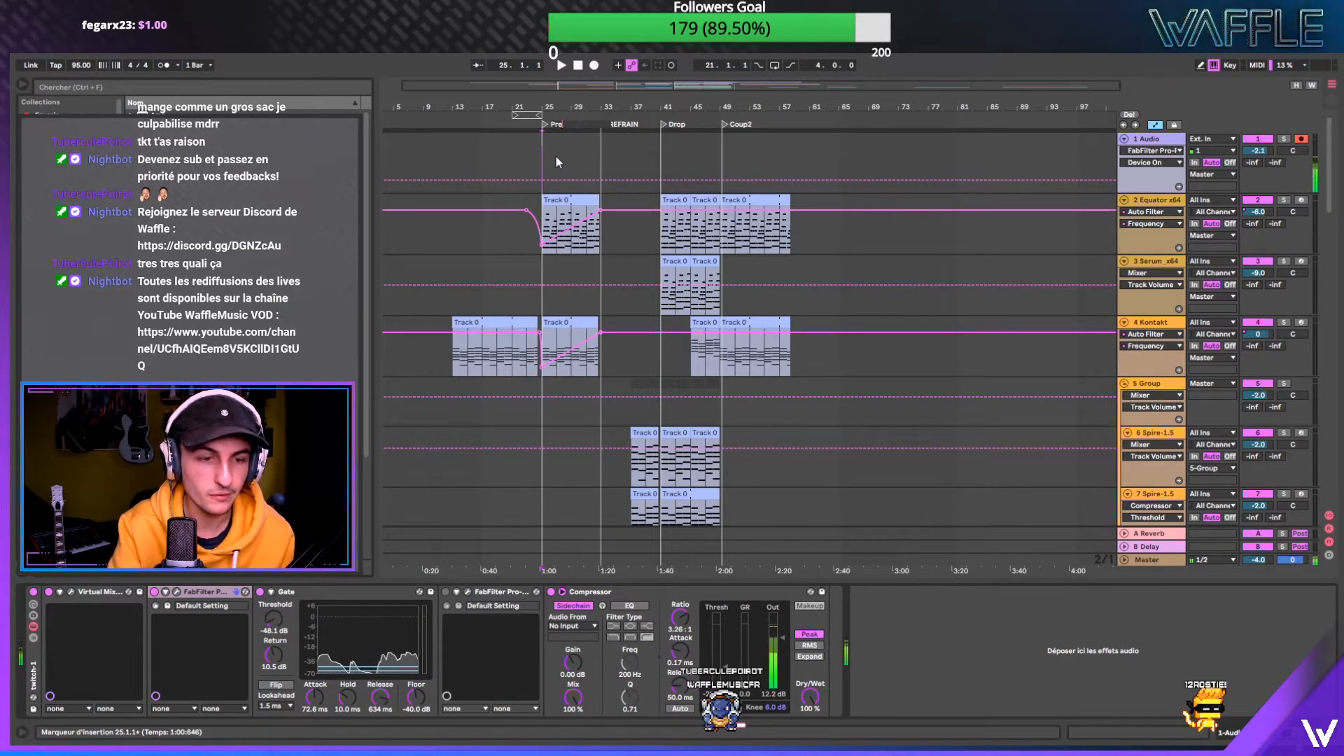
click(546, 159)
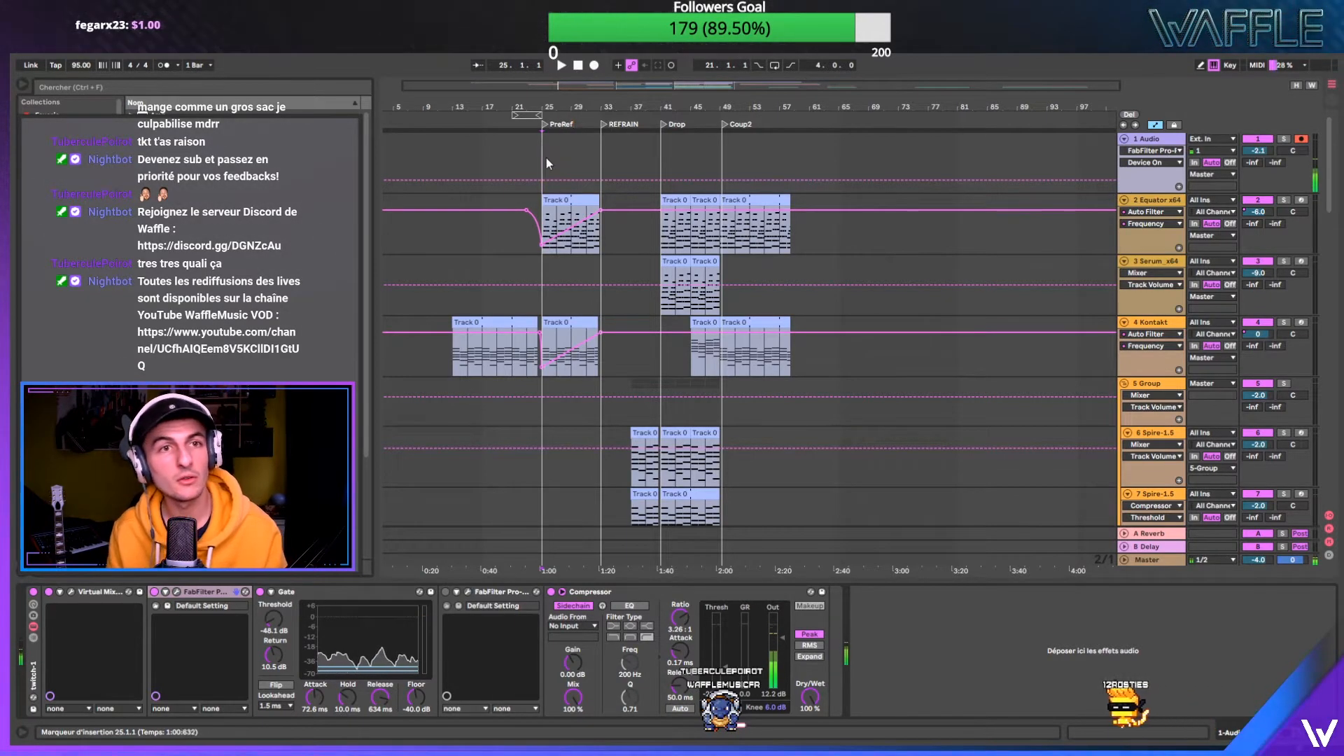
- Extend the start of the first Kontakt clip back to bar 9
click(479, 149)
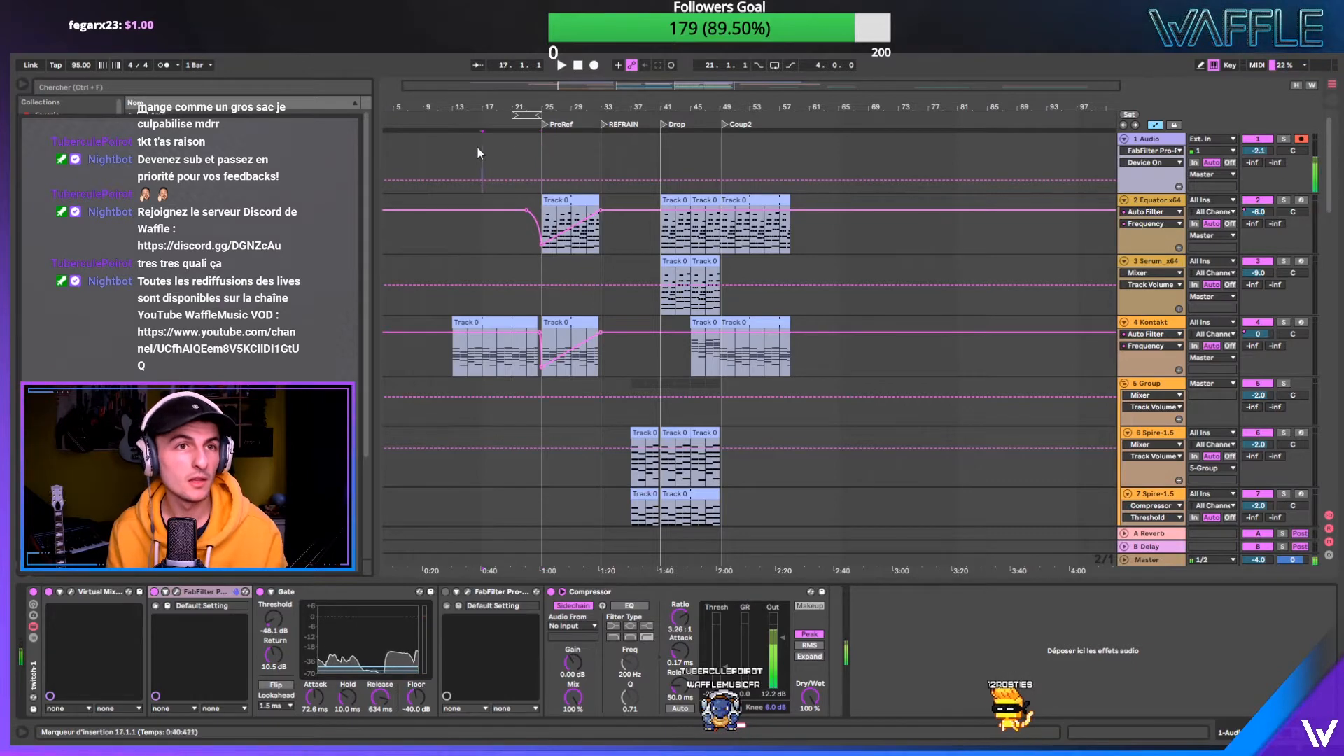
click(422, 149)
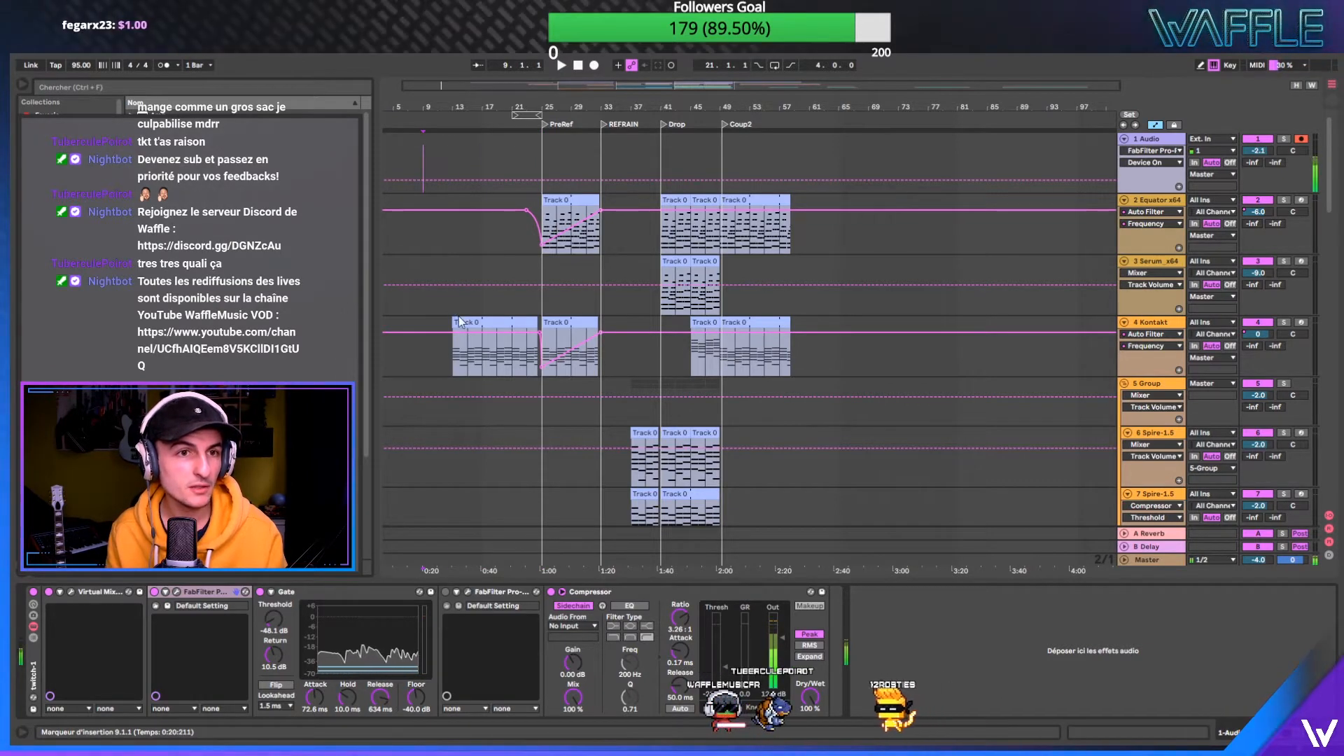
drag(454, 324, 423, 324)
drag(422, 108, 442, 108)
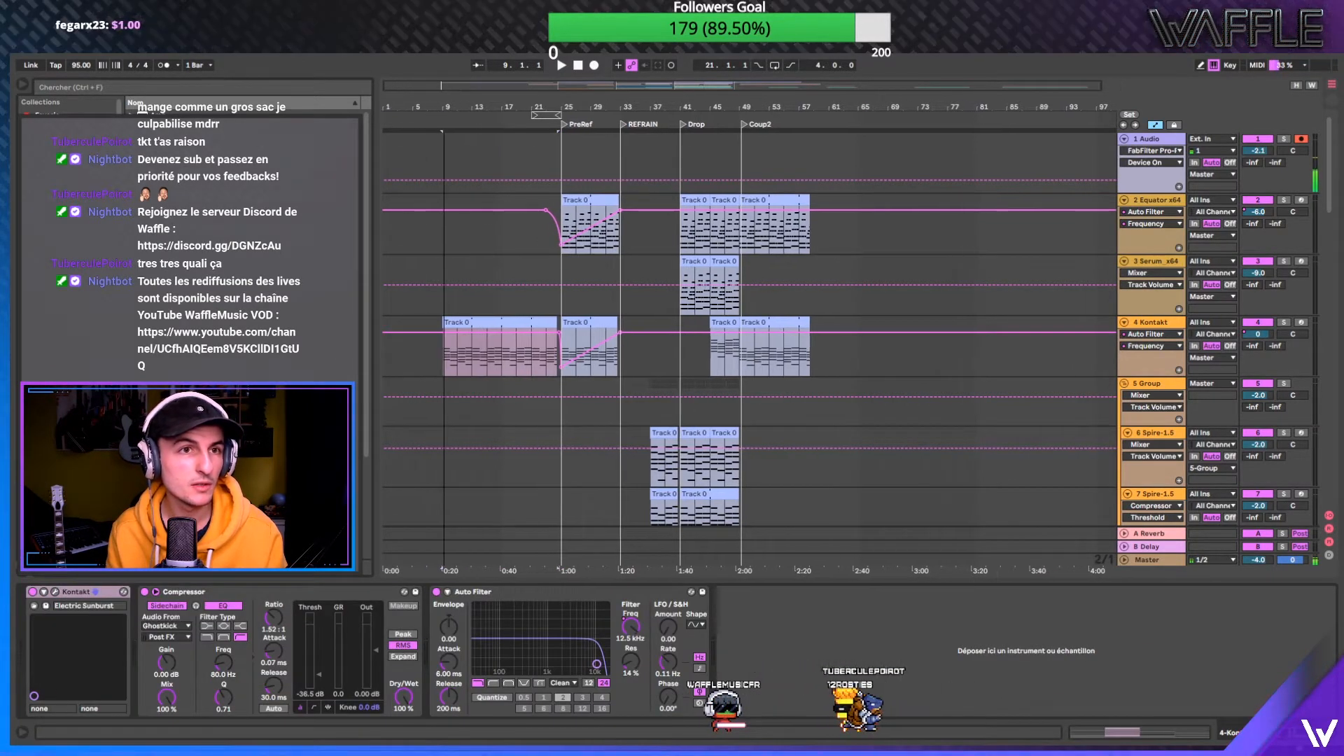
- Add a locator named Coup1 at bar 9, at the start of the first Kontakt clip
click(443, 120)
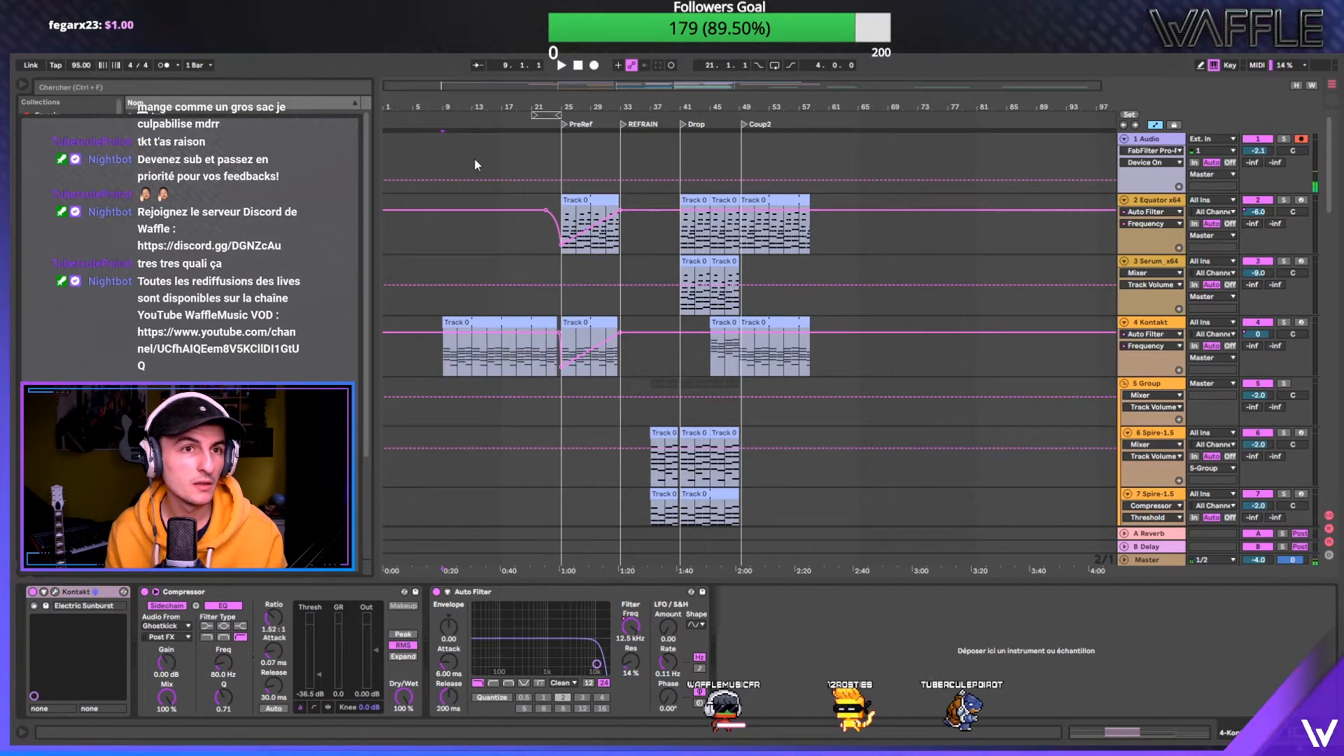
click(475, 157)
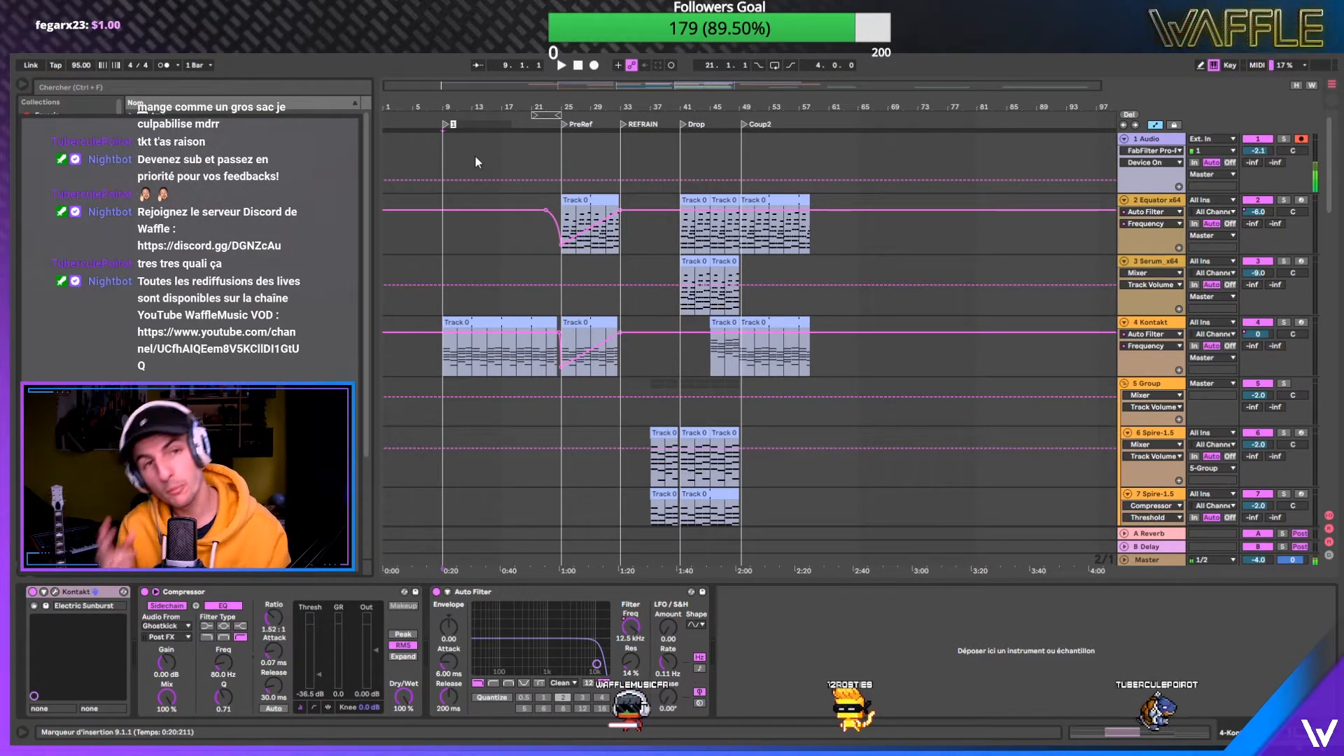
text(Couplme)
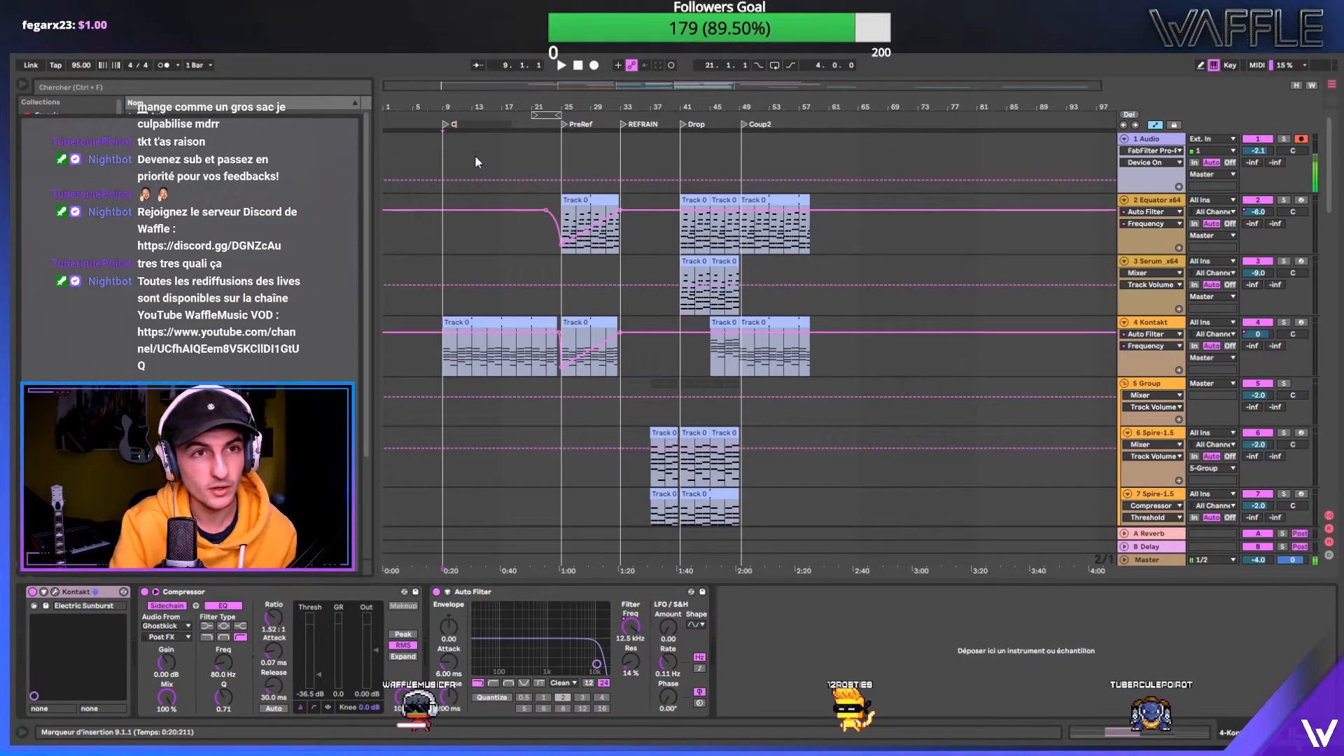
key(BackSpace)
key(BackSpace)
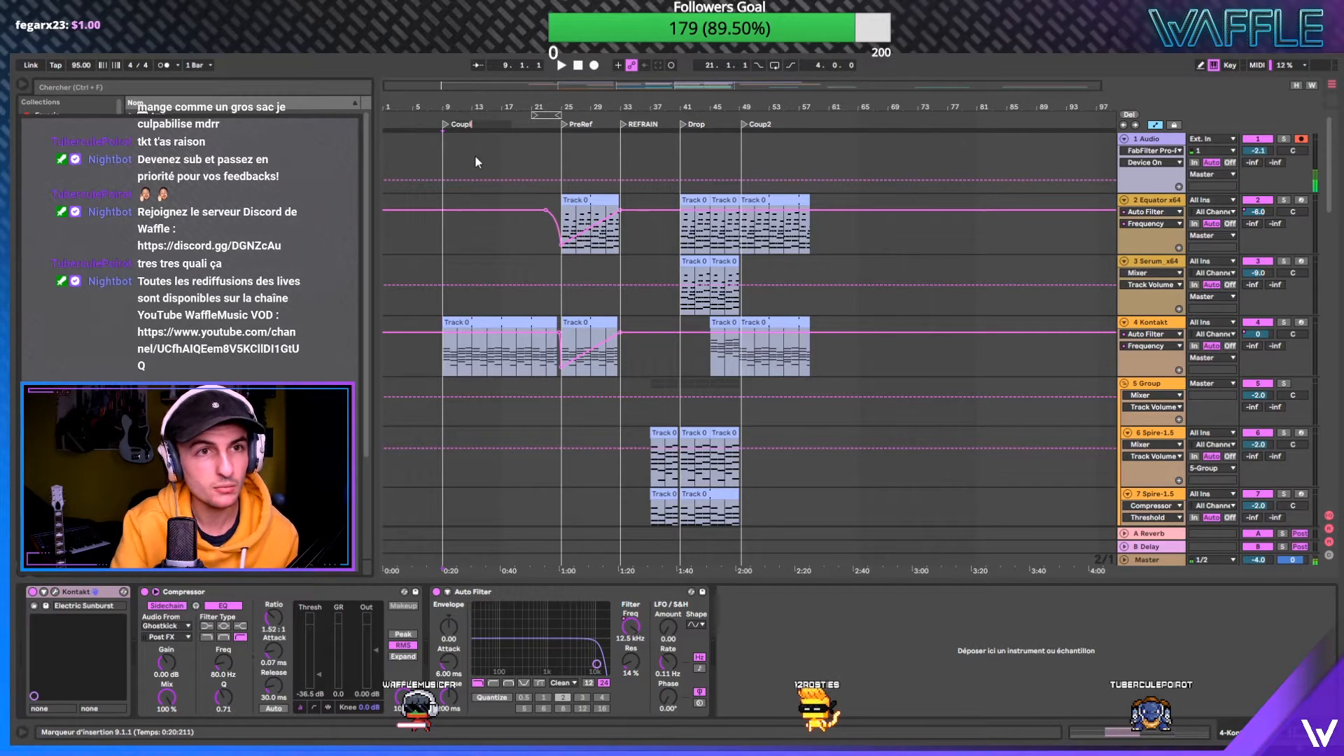
text(et)
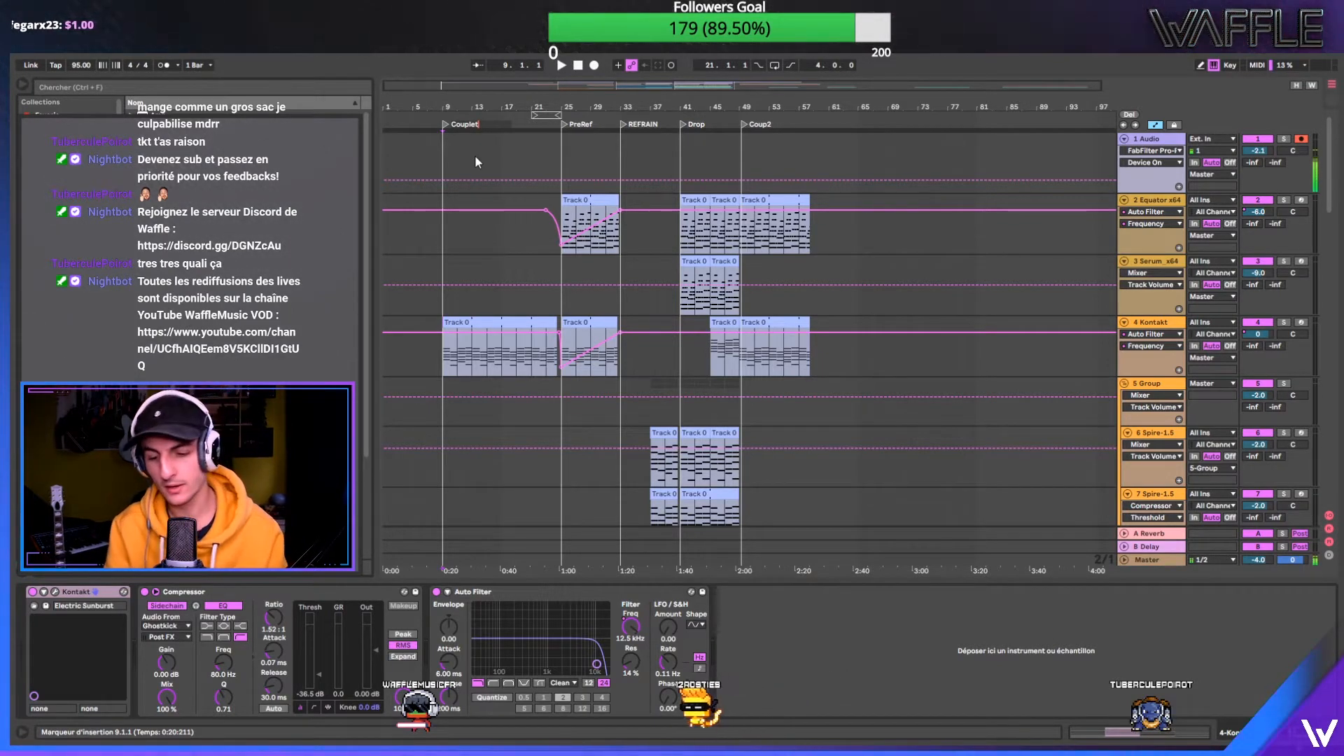
key(BackSpace)
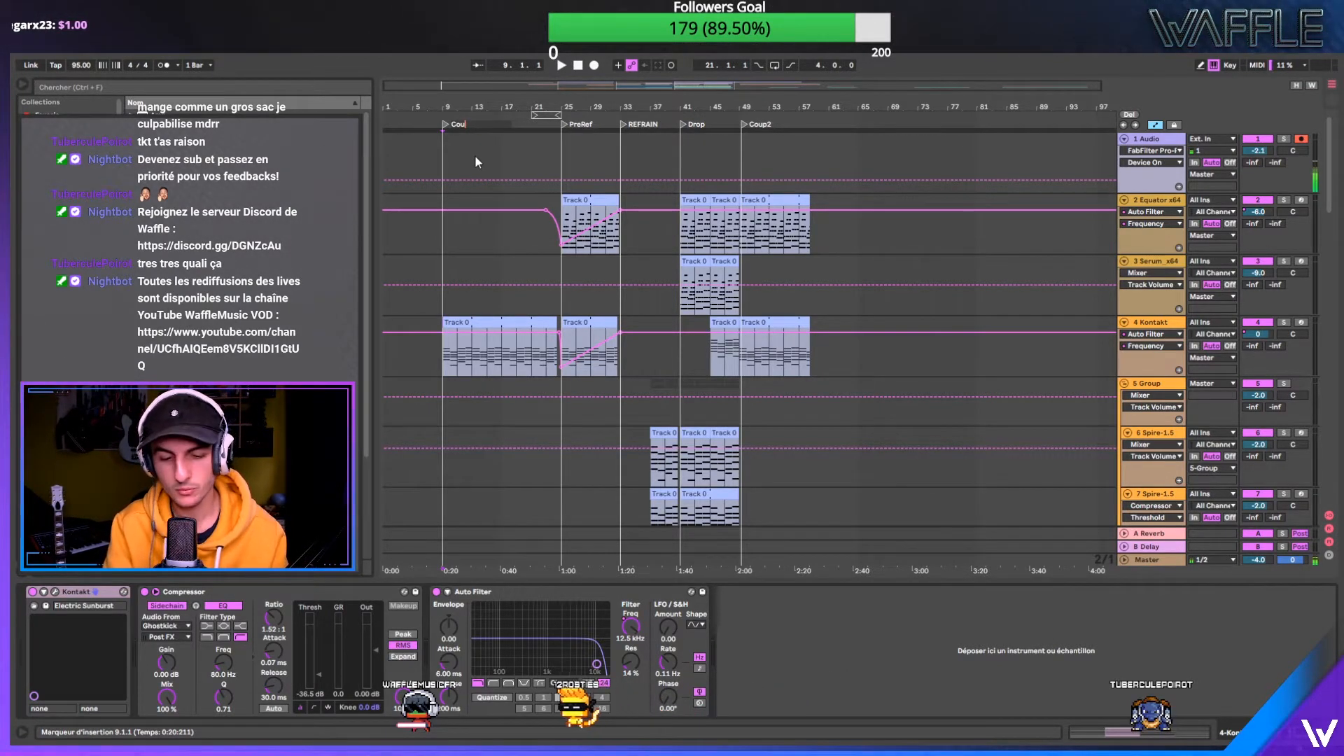
- Check the lengths of the Coup1, PreRef and REFRAIN-to-Coup2 sections by selecting their time ranges on the Audio track
drag(443, 157, 563, 156)
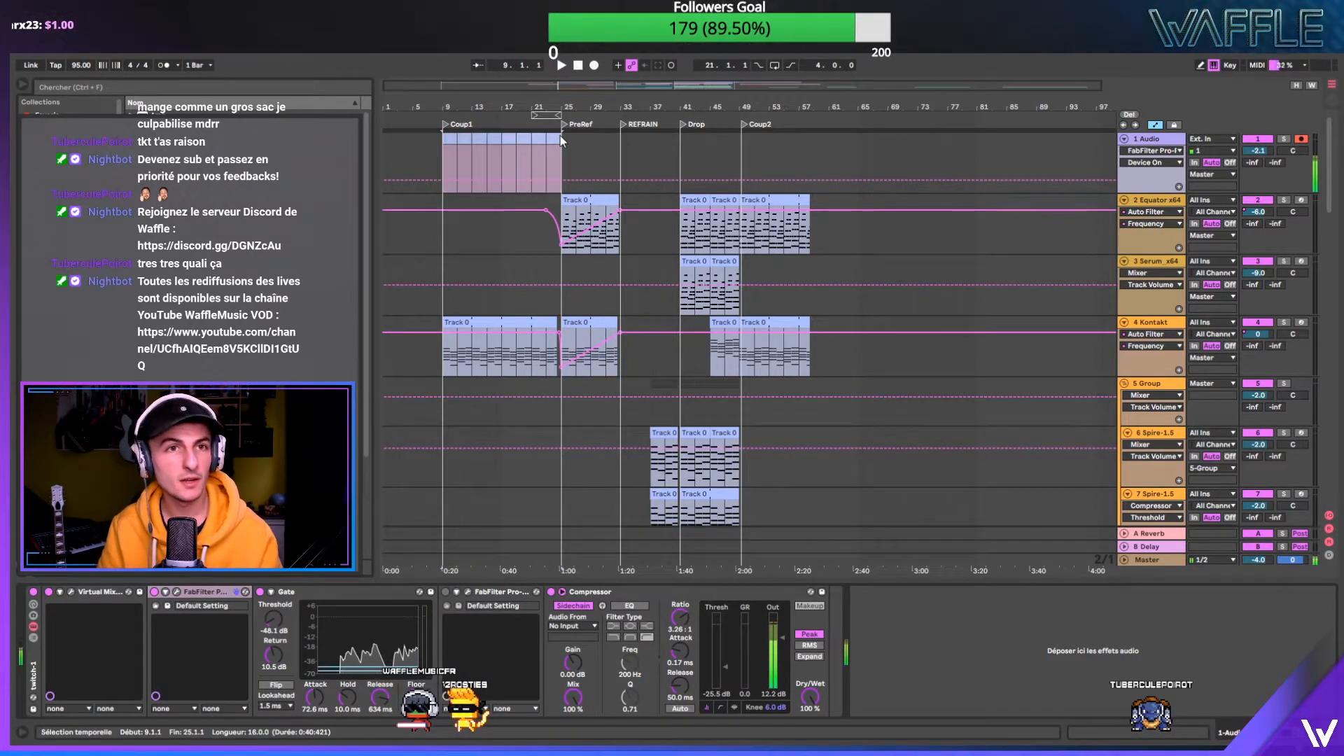
drag(442, 141, 621, 140)
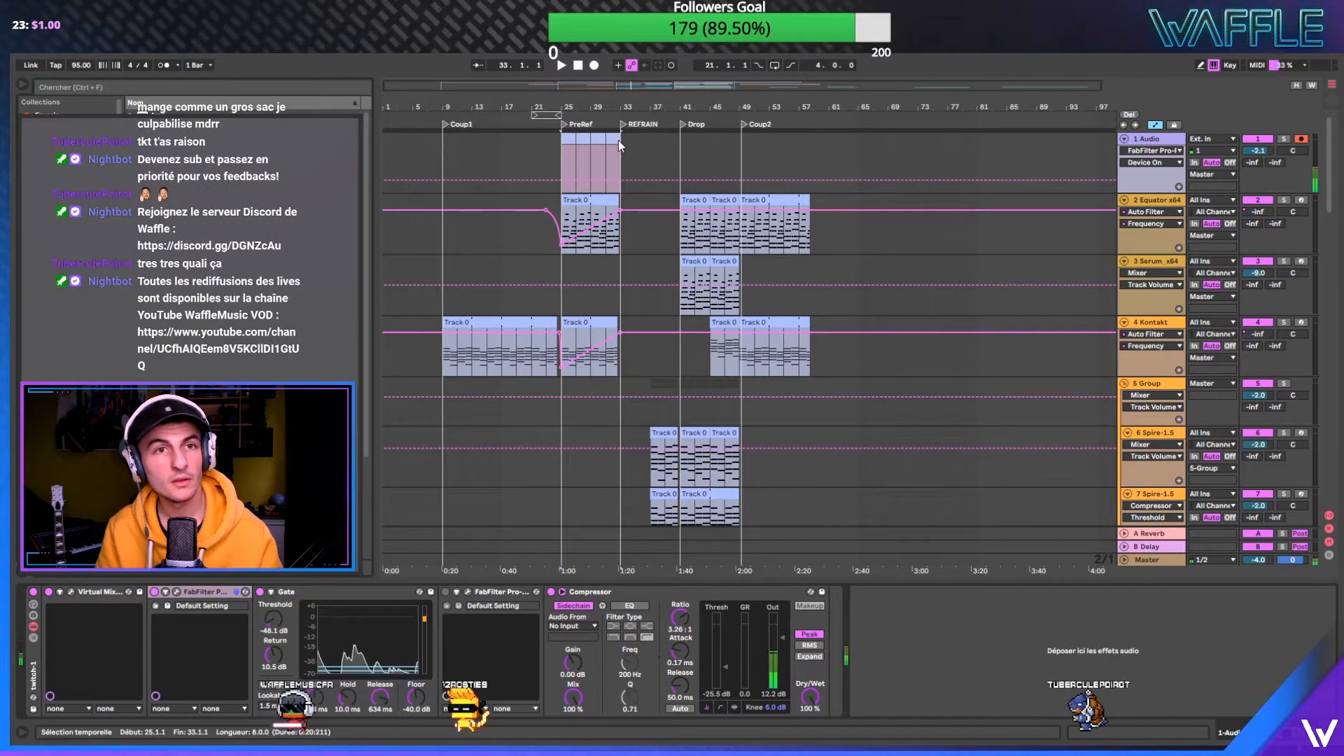
drag(442, 144, 561, 144)
click(443, 142)
drag(444, 141, 616, 140)
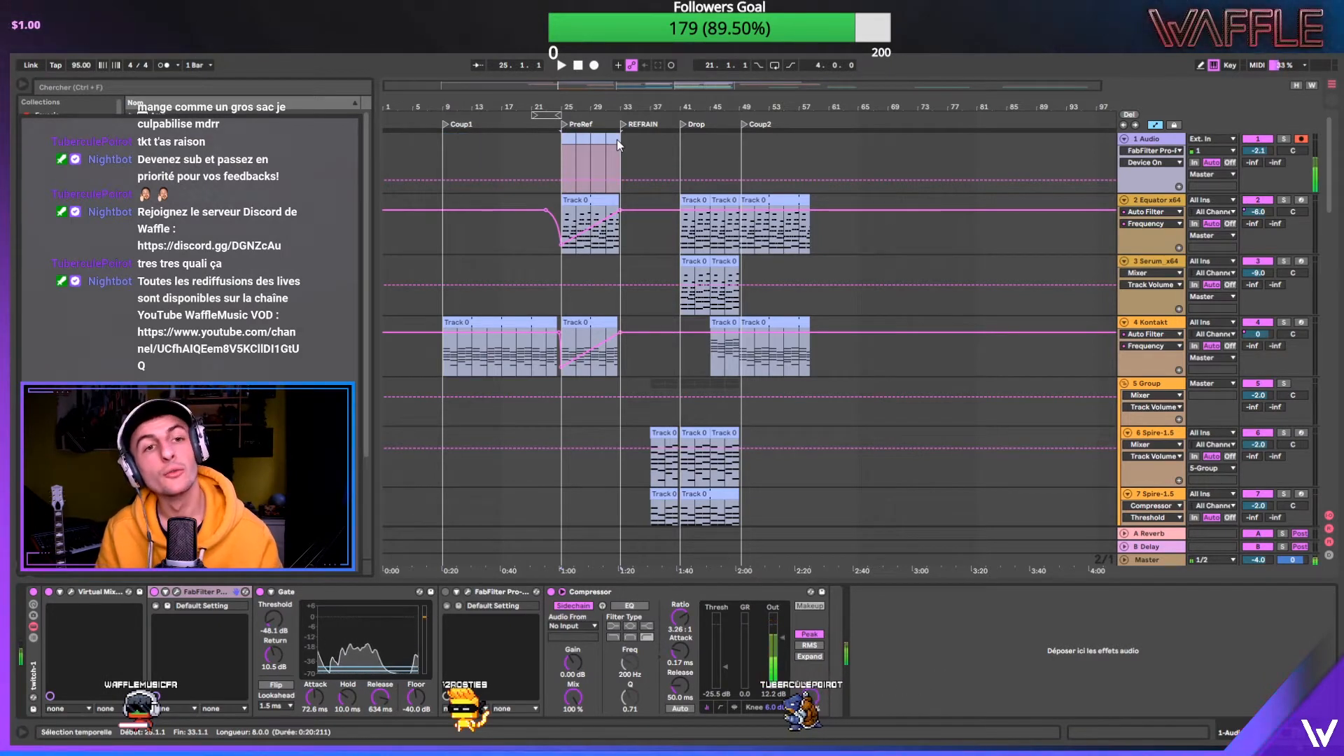
drag(623, 137, 738, 136)
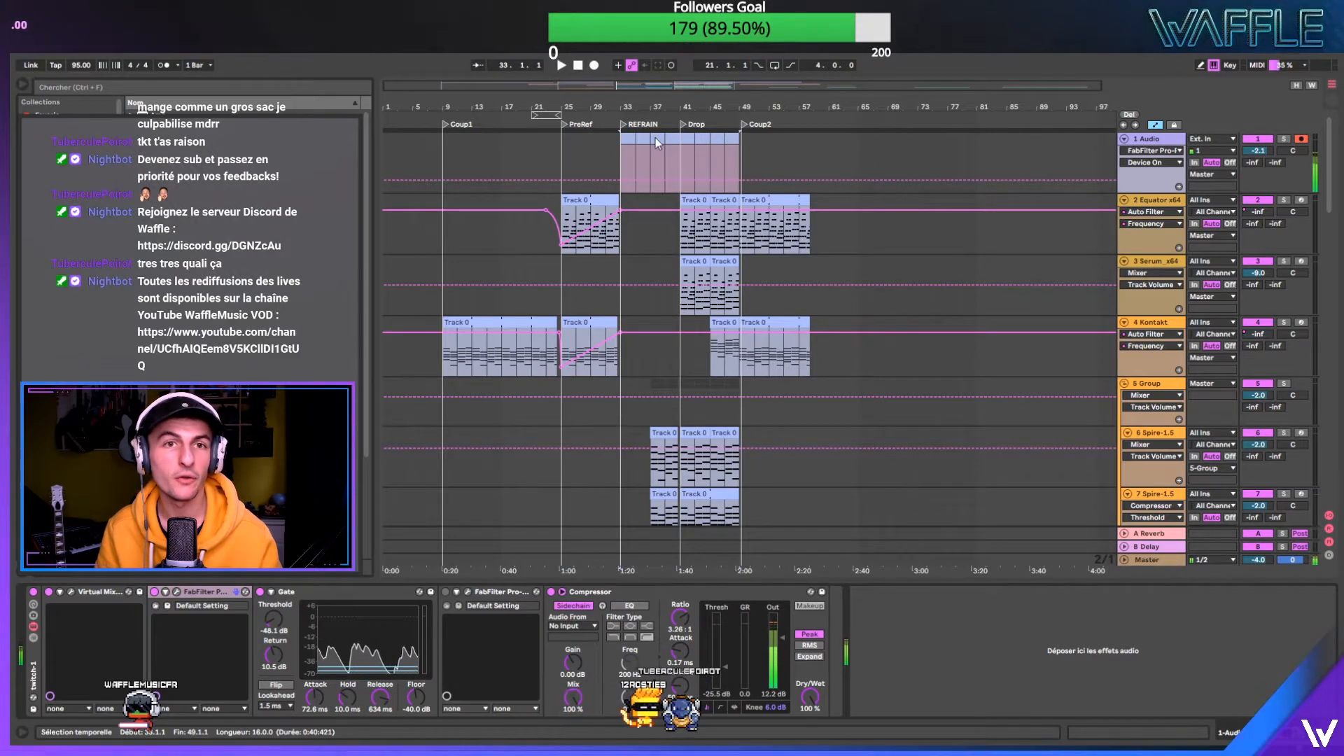
- Examine the second verse by selecting from Coup2 onward on the Audio and Equator tracks
drag(745, 123, 723, 103)
click(747, 143)
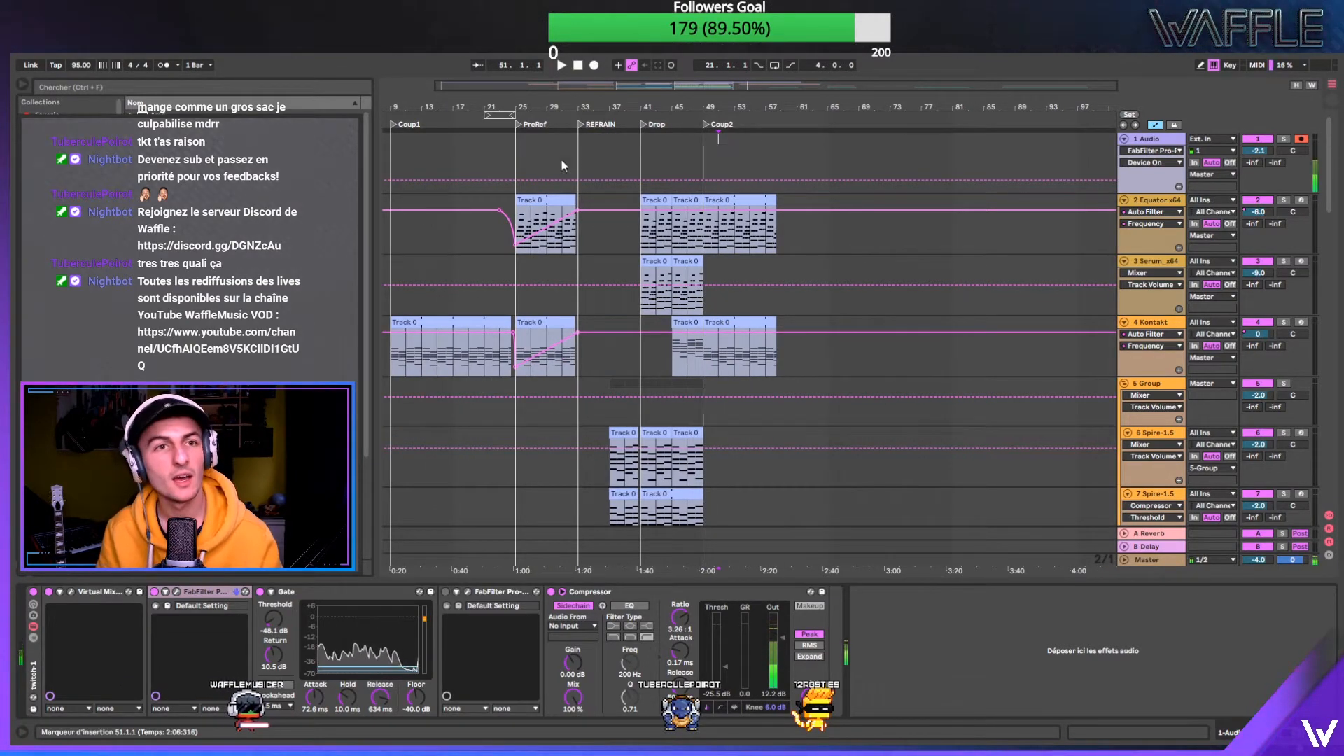
drag(706, 159, 631, 204)
scroll(703, 168, down, 2)
drag(672, 109, 703, 50)
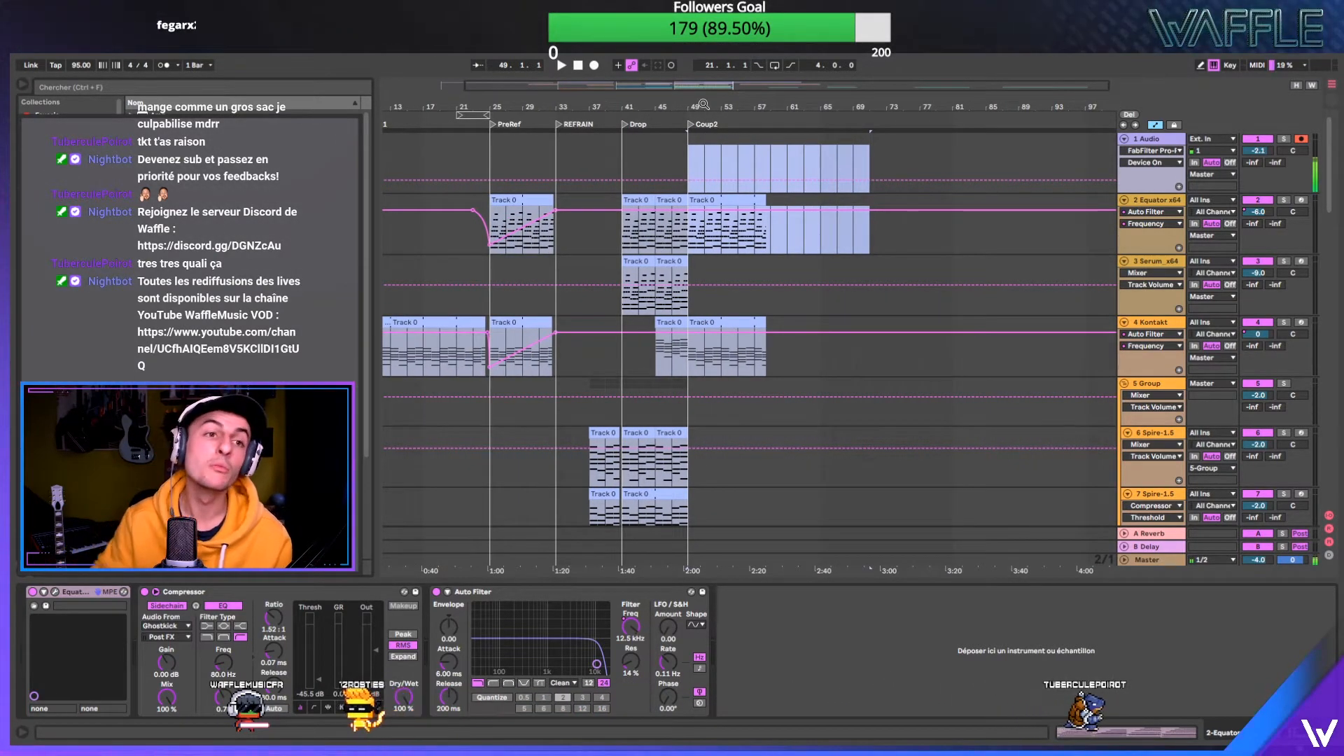
drag(703, 104, 755, 104)
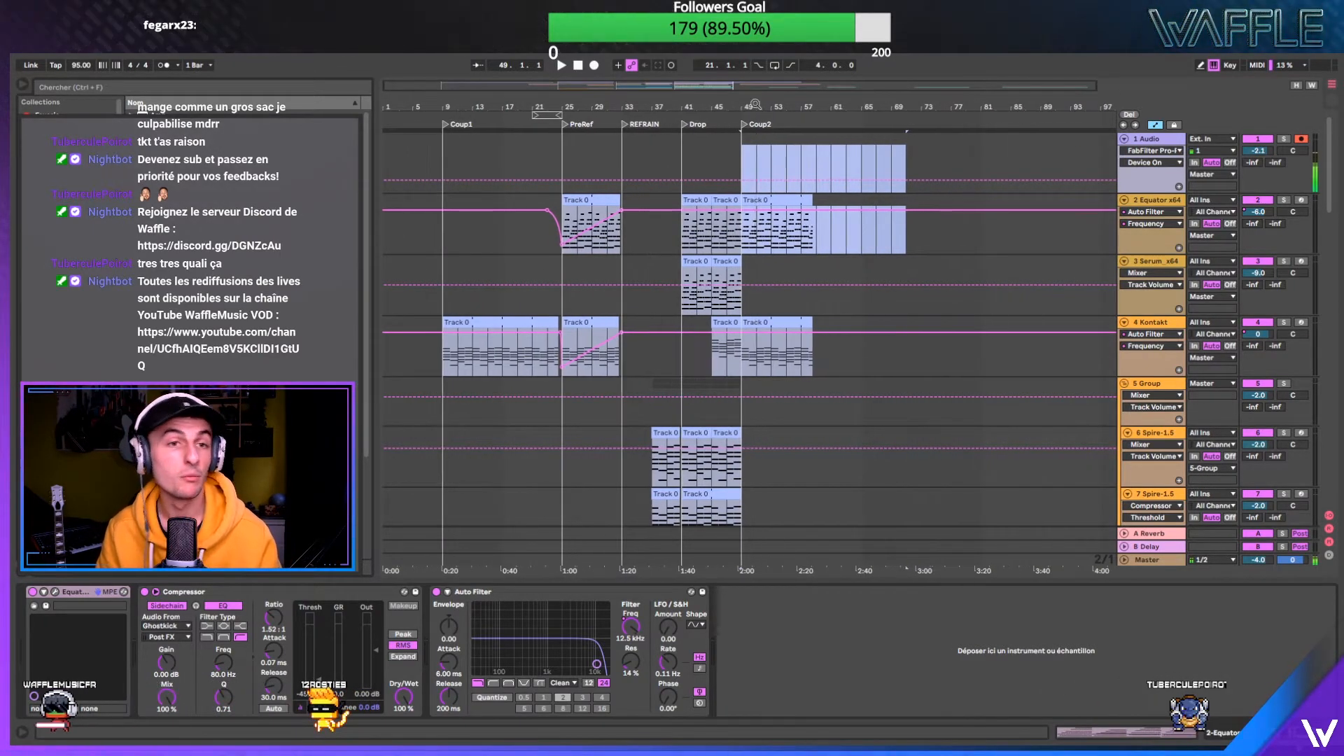
- Extend the start of the first Kontakt clip back to bar 1 to fill the intro
click(495, 165)
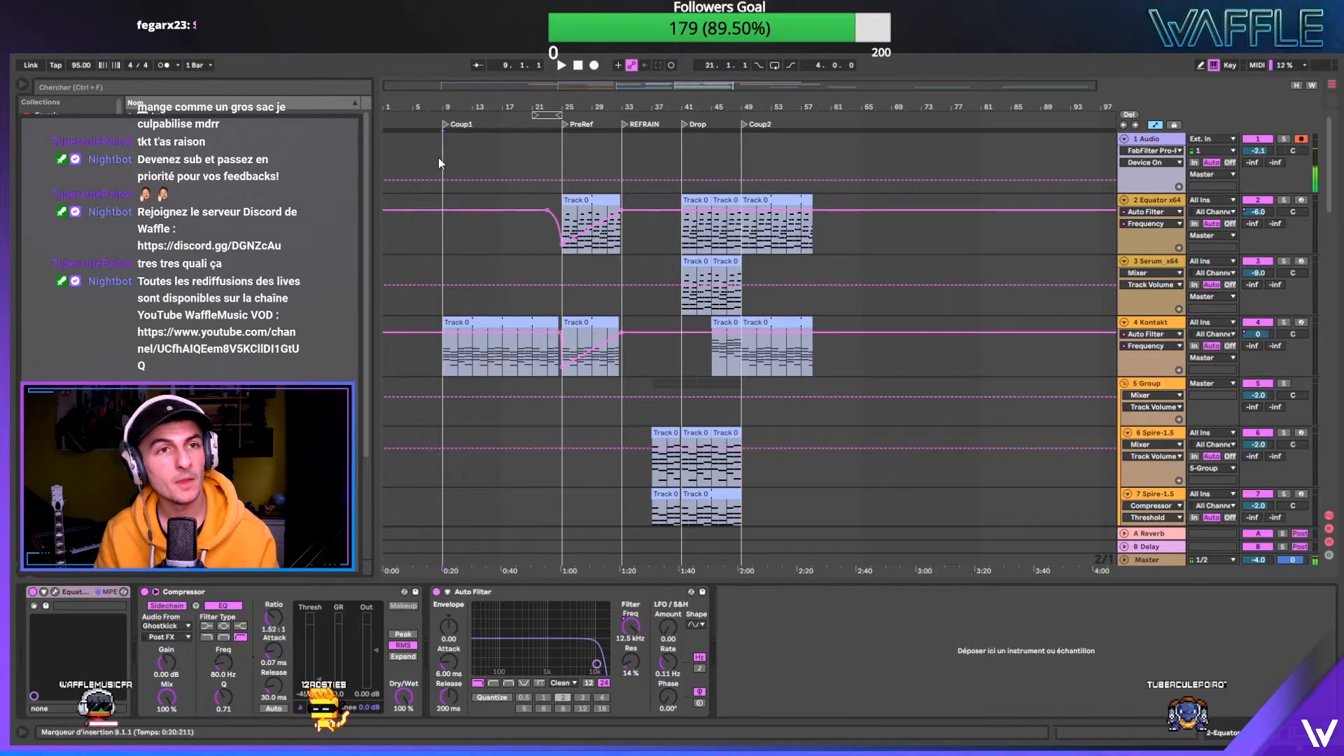
click(432, 152)
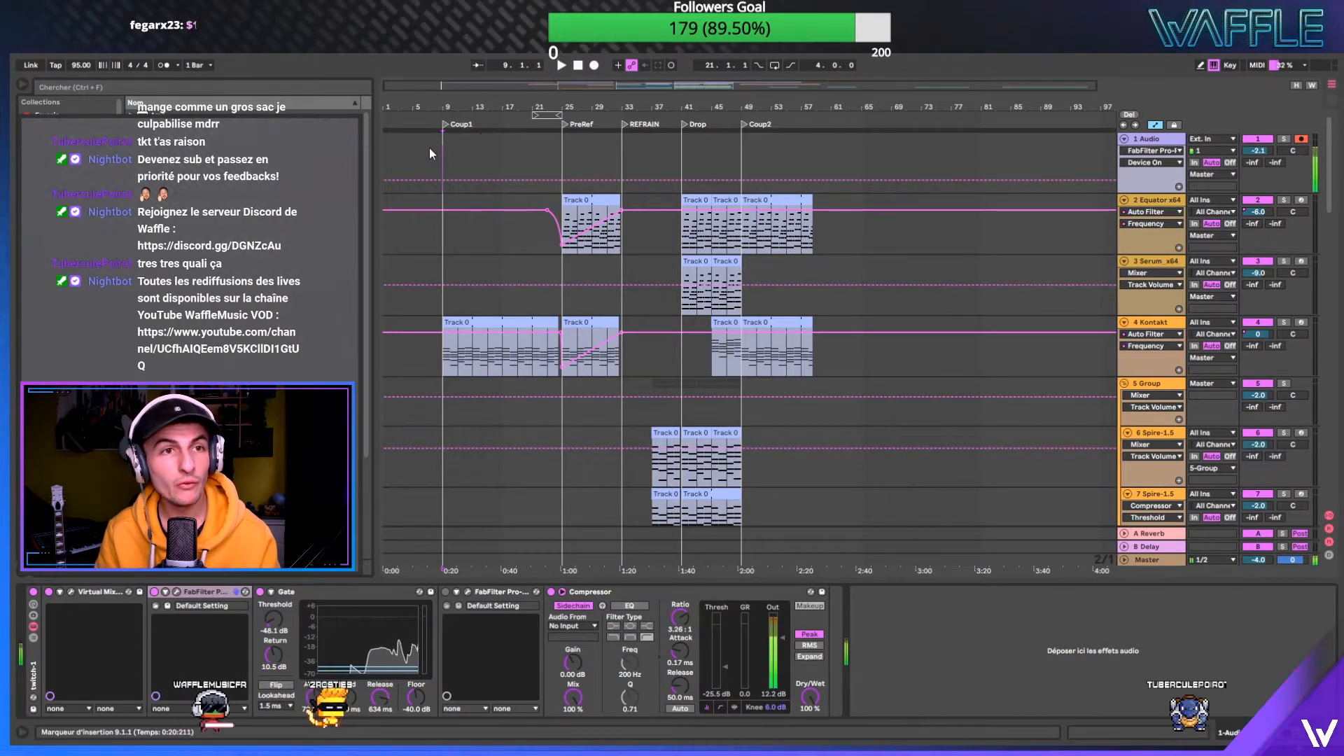
drag(450, 104, 476, 104)
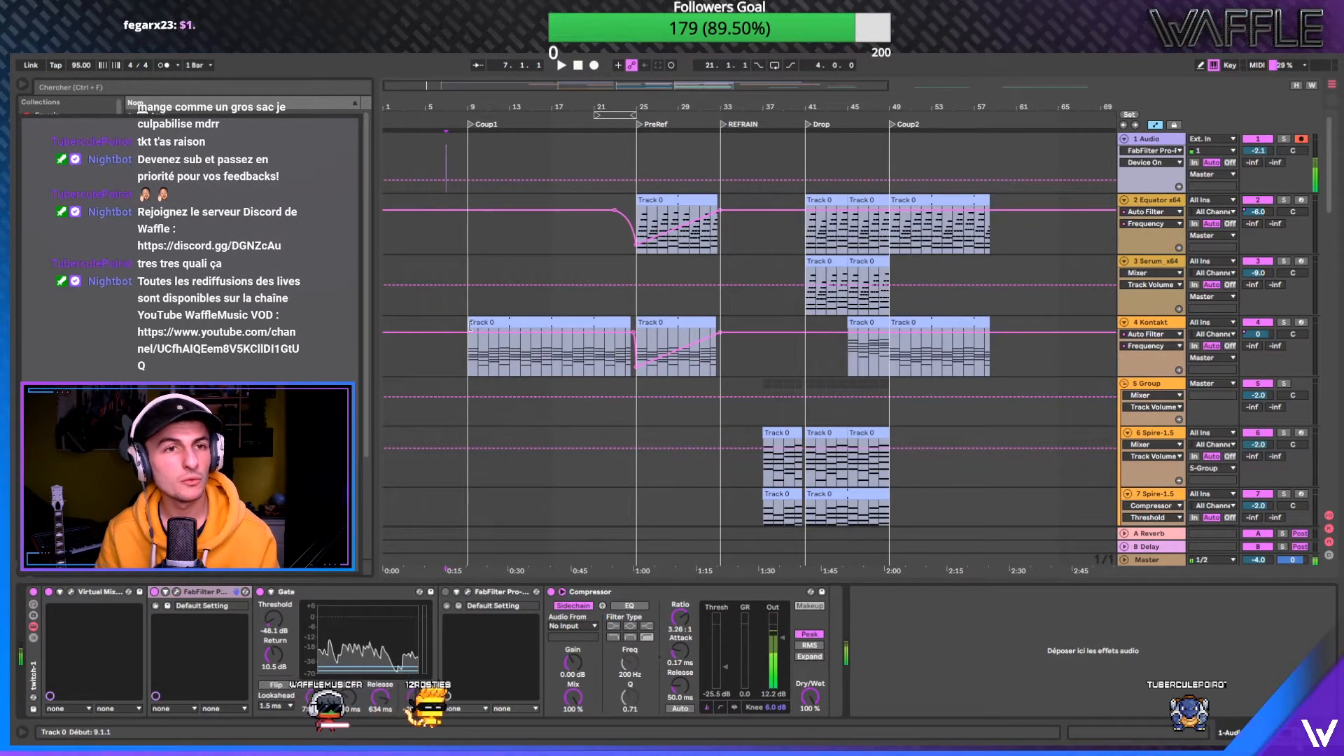
drag(469, 322, 384, 321)
- Play the intro on the Kontakt track and open its Electric Sunburst instrument window
key(space)
scroll(442, 280, down, 1)
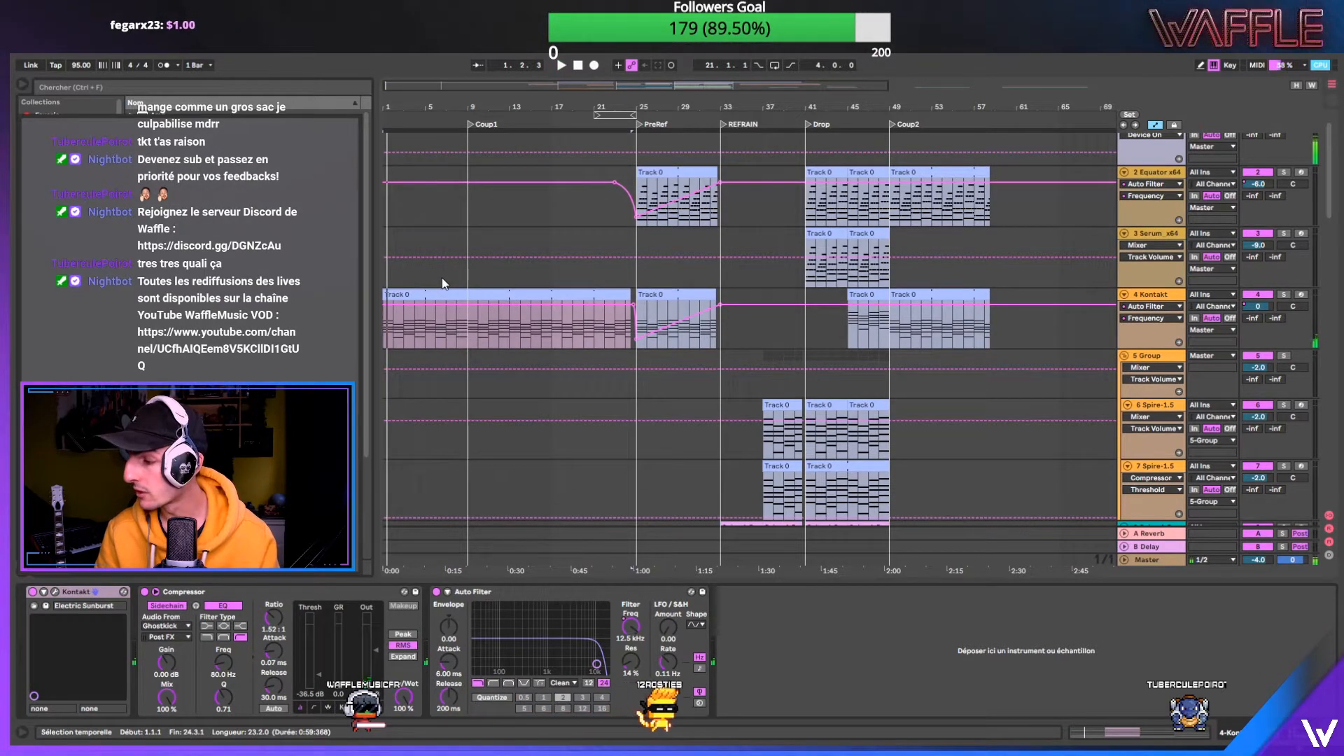
click(428, 341)
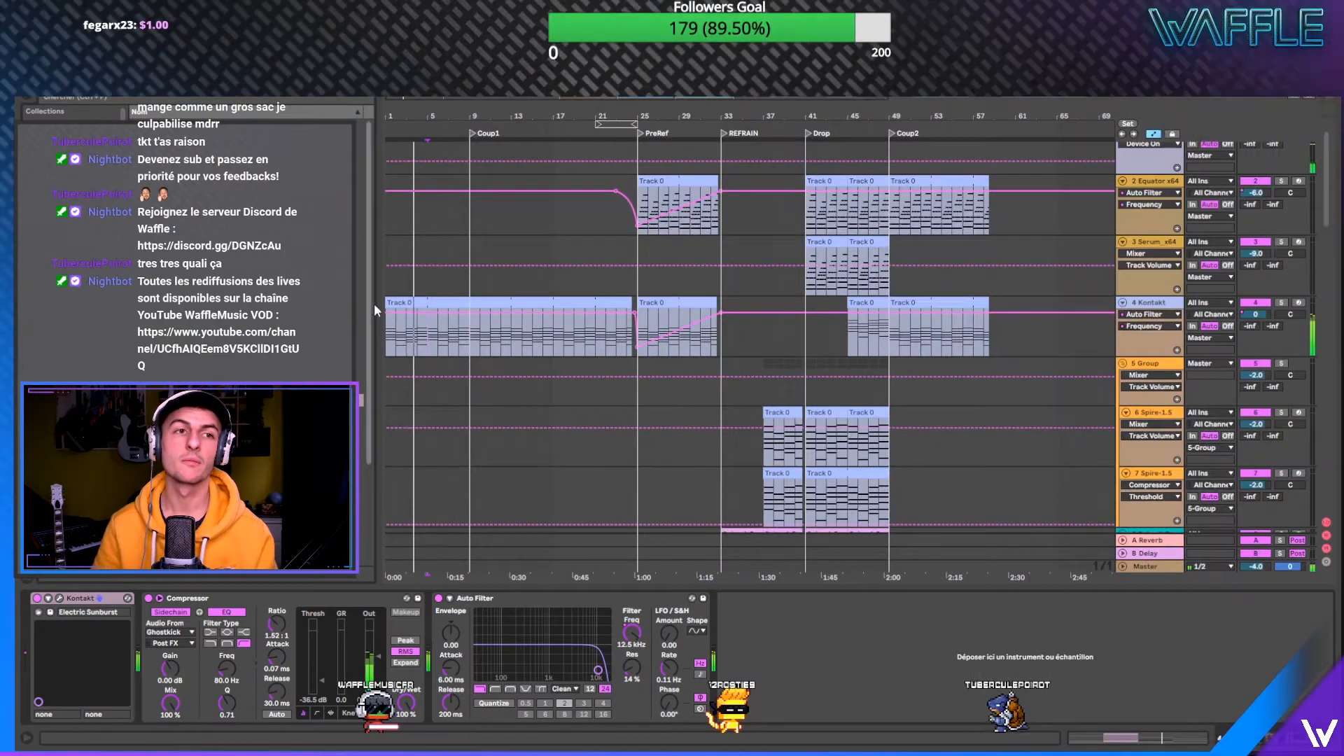
drag(375, 304, 371, 304)
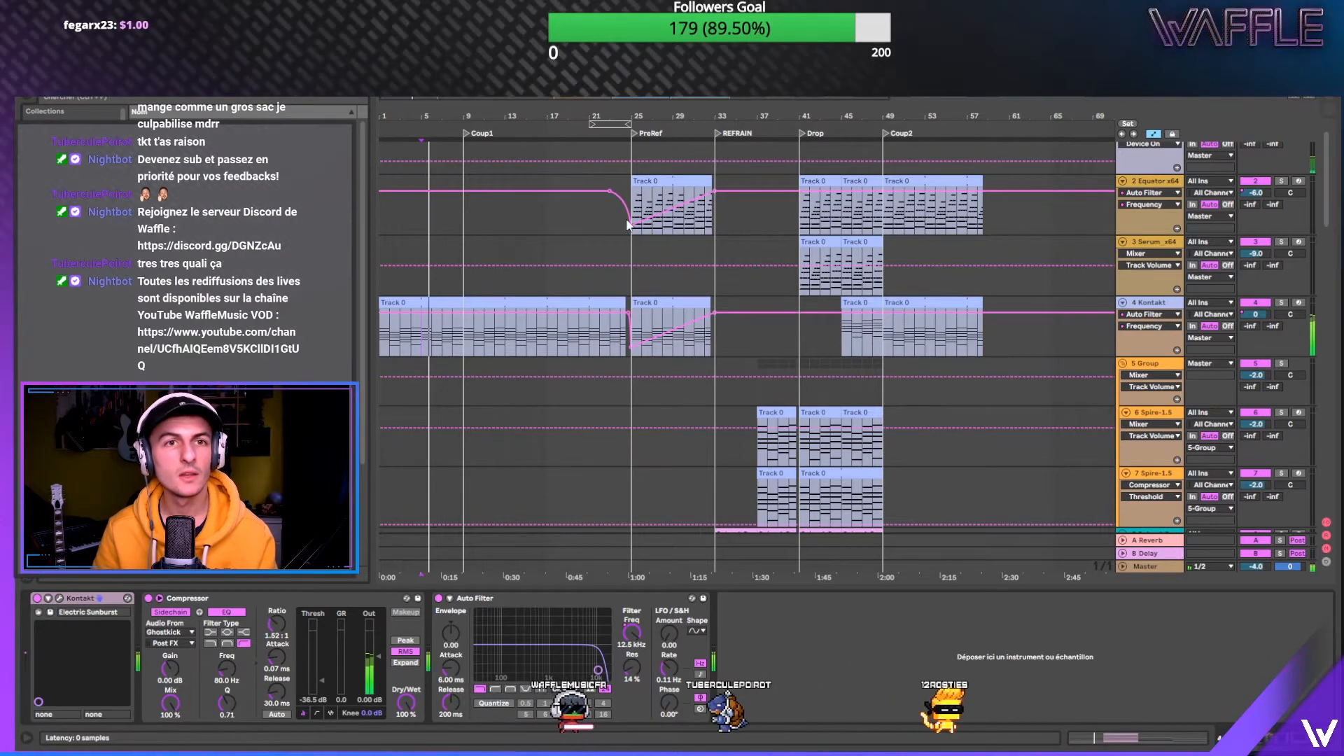
key(ctrl+alt+p)
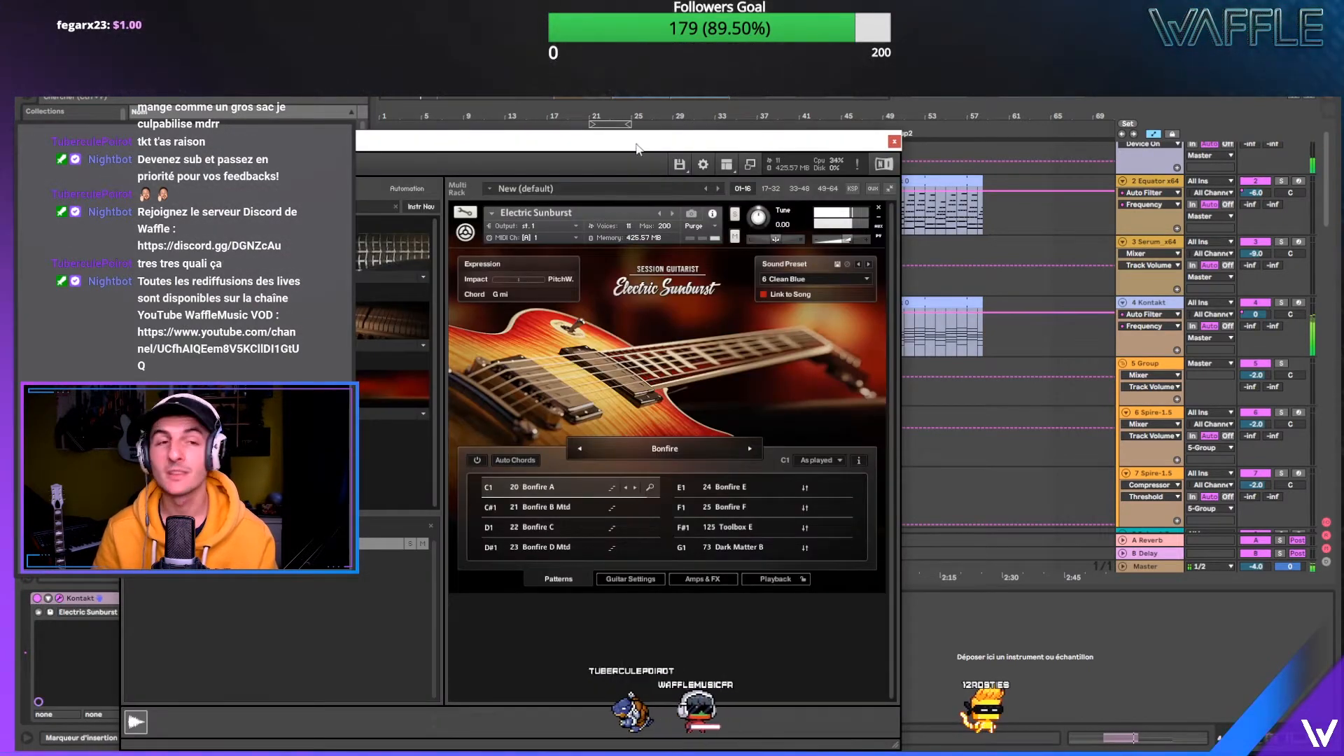
- Close the Electric Sunburst instrument window and bring up the Kontakt track's devices
drag(632, 157, 675, 120)
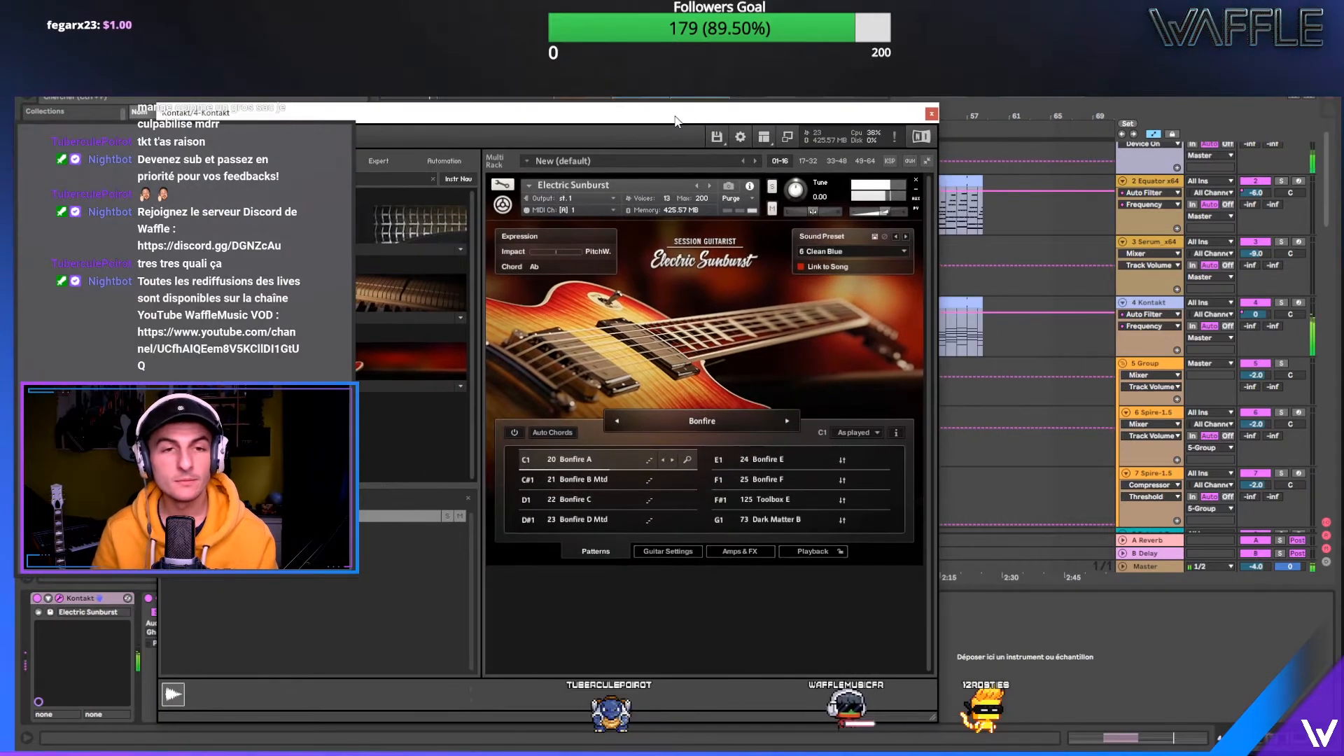
click(931, 115)
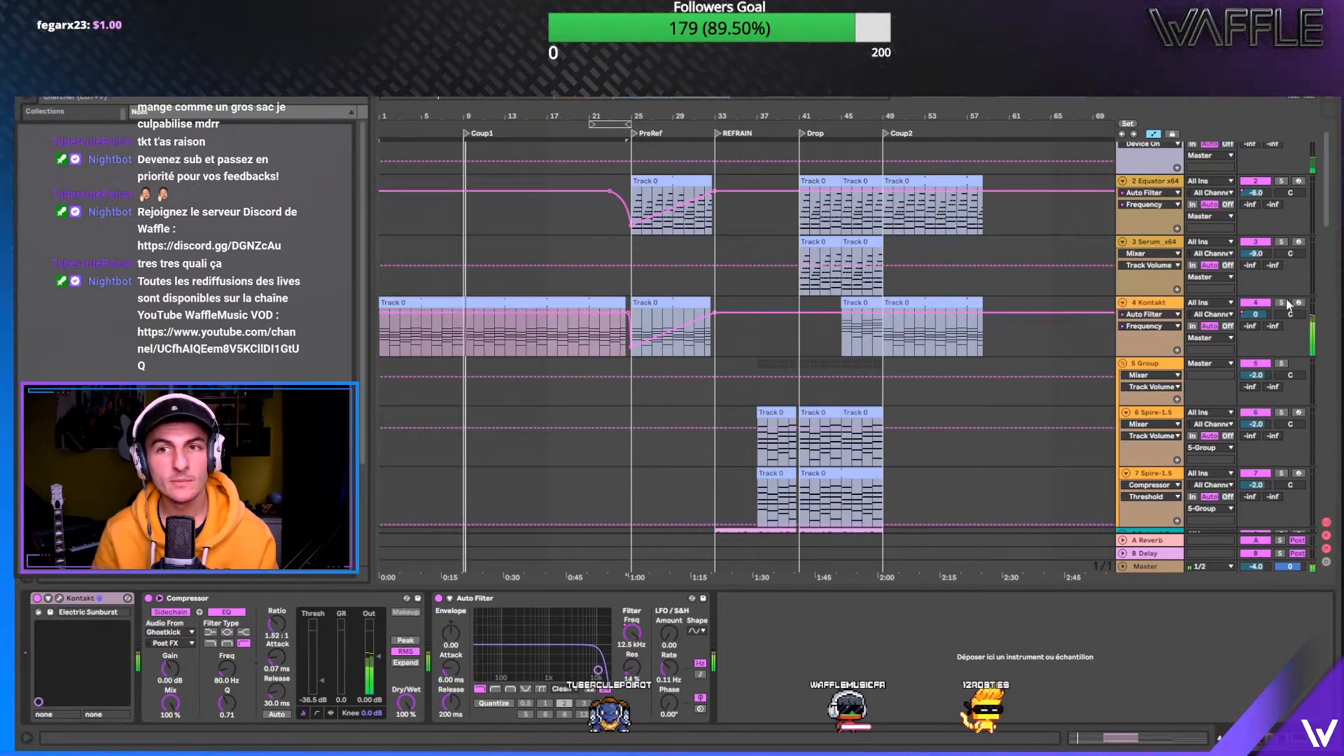
click(570, 303)
click(459, 281)
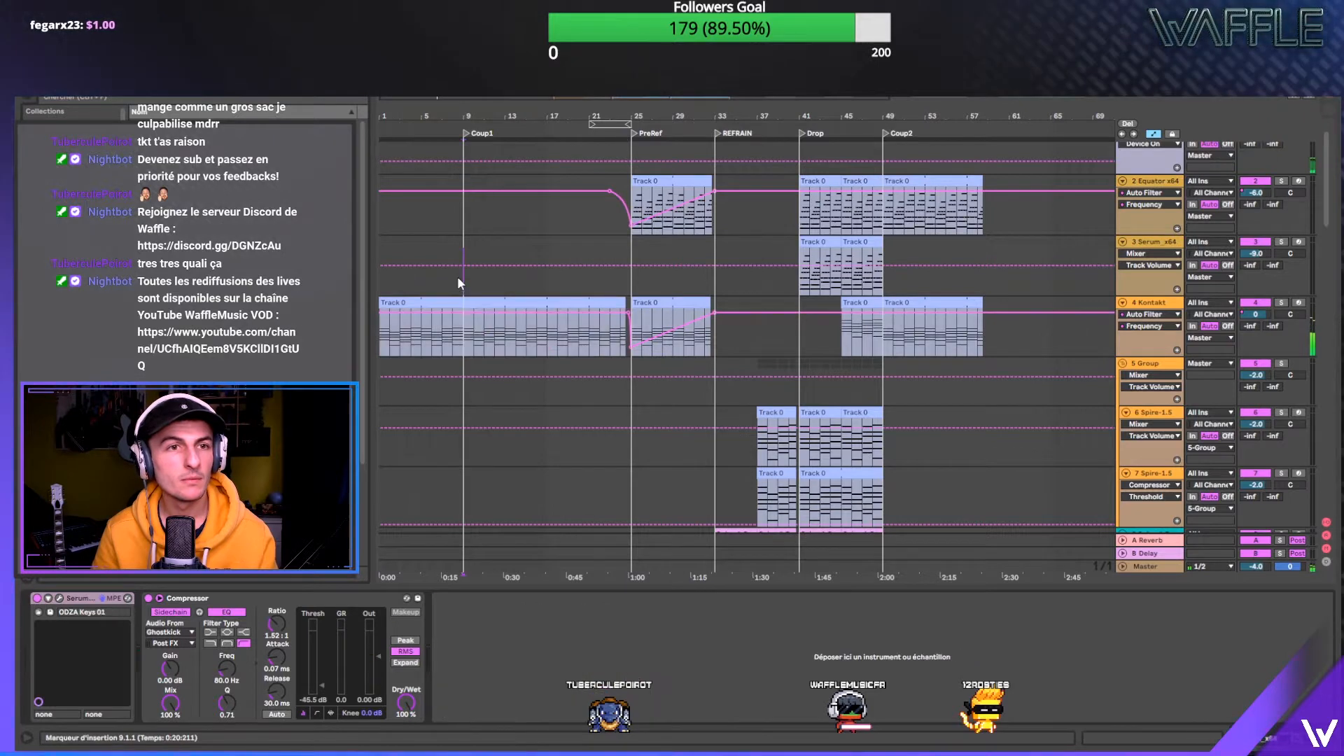
click(1155, 306)
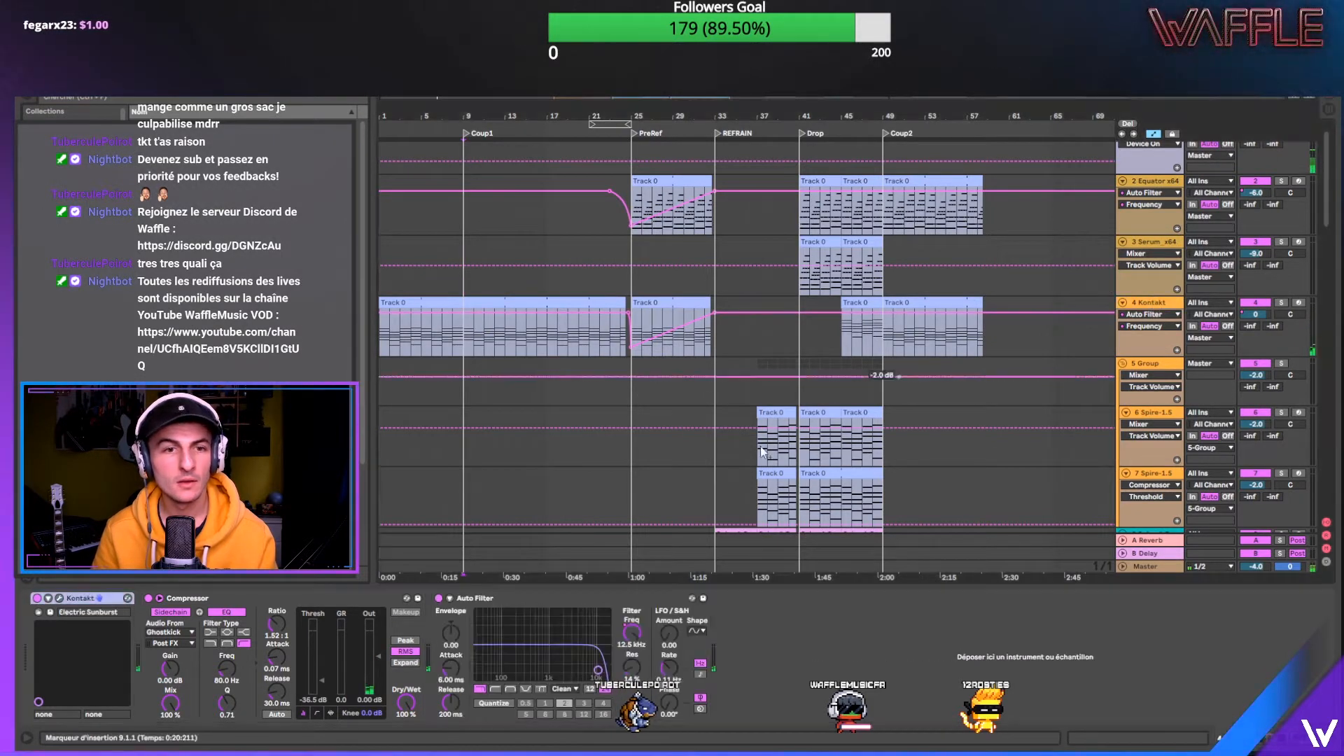
click(60, 598)
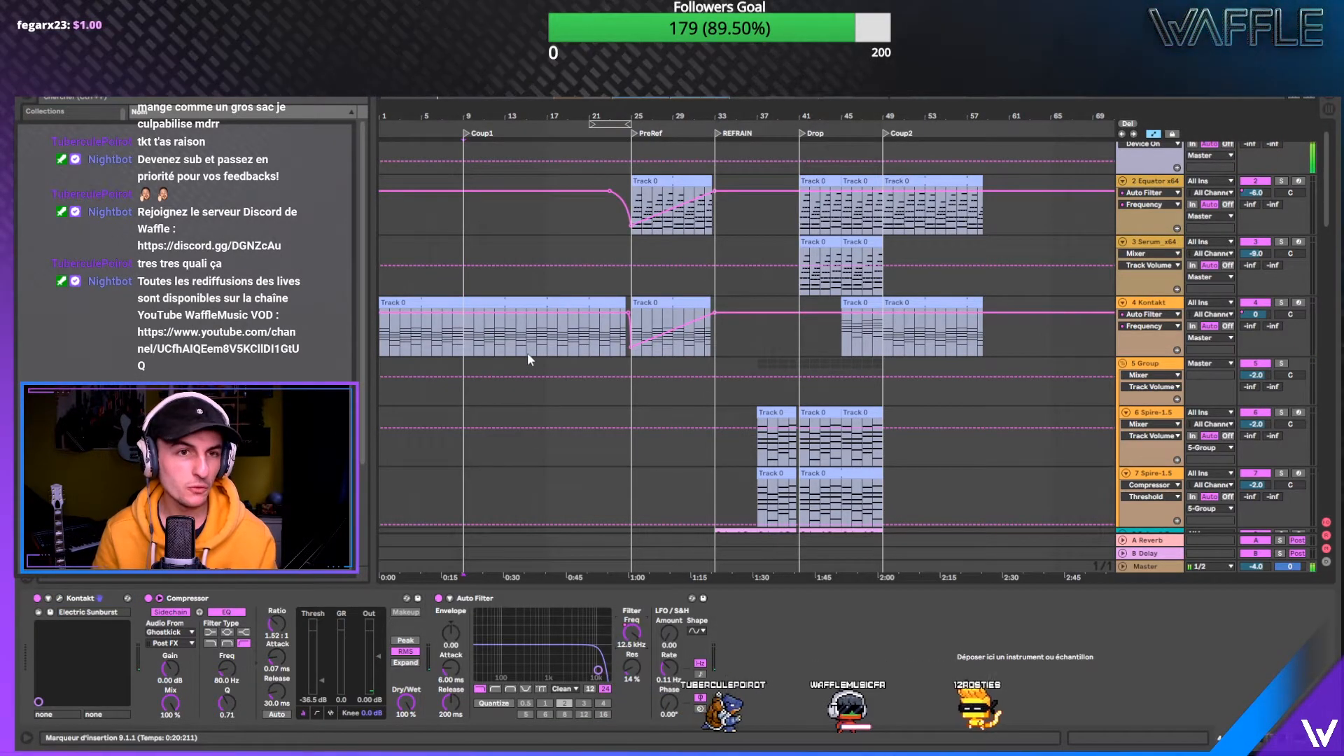
- Automate the Kontakt Auto Filter frequency to drop to about 390 Hz at bar 9 and rise until bar 17, and play it back
shift+click(539, 326)
drag(541, 331, 544, 333)
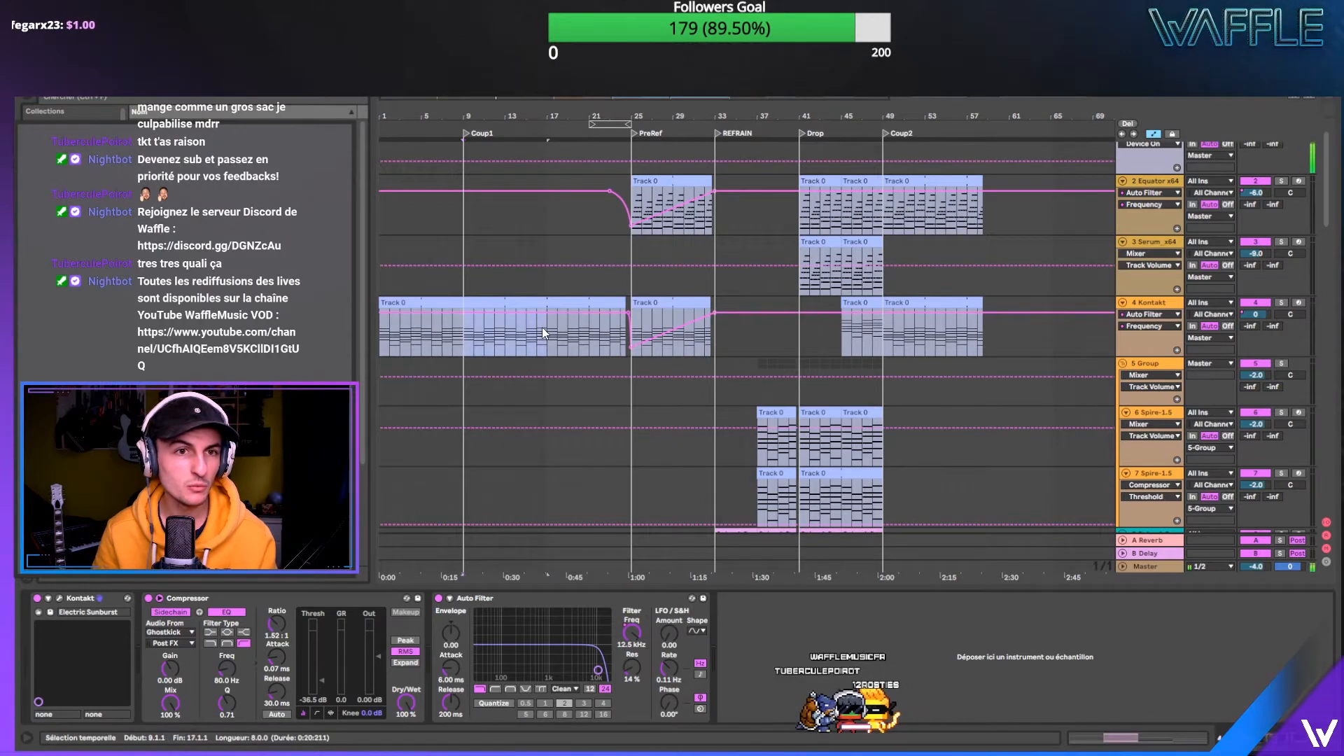
drag(463, 320, 463, 336)
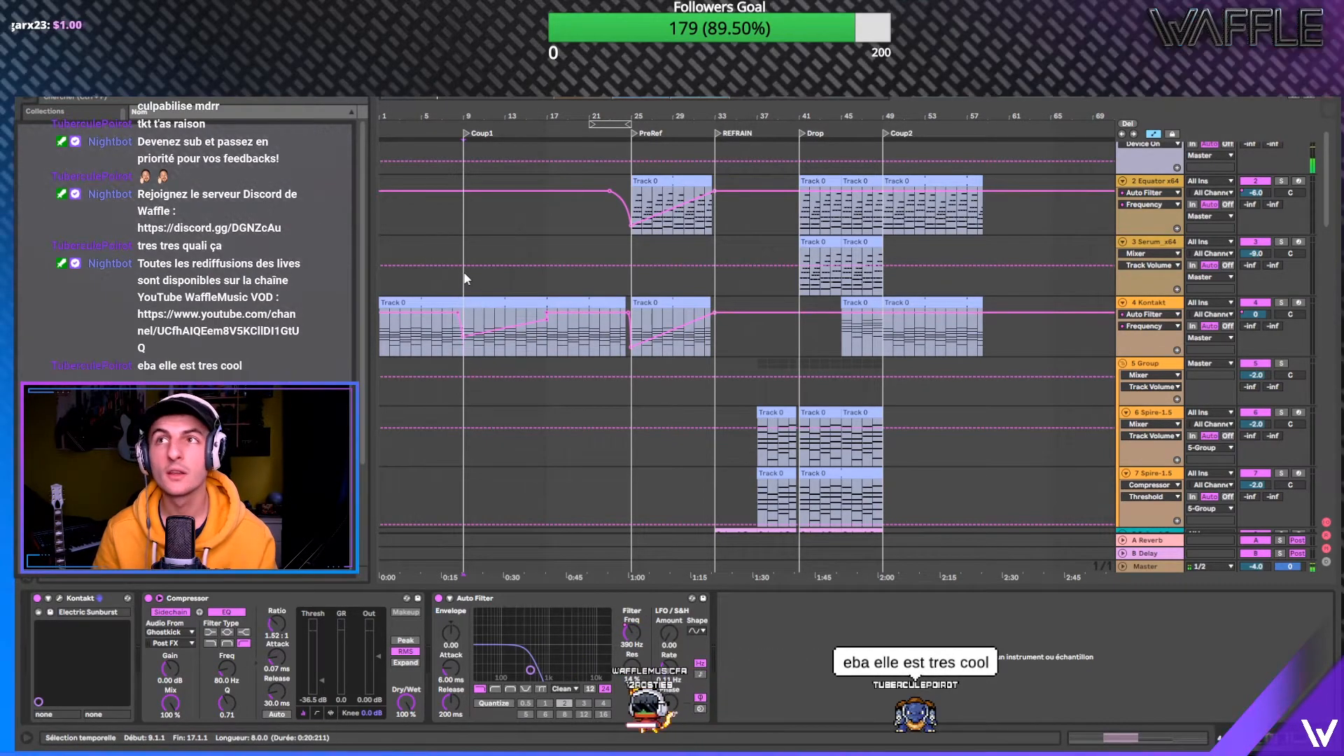
key(space)
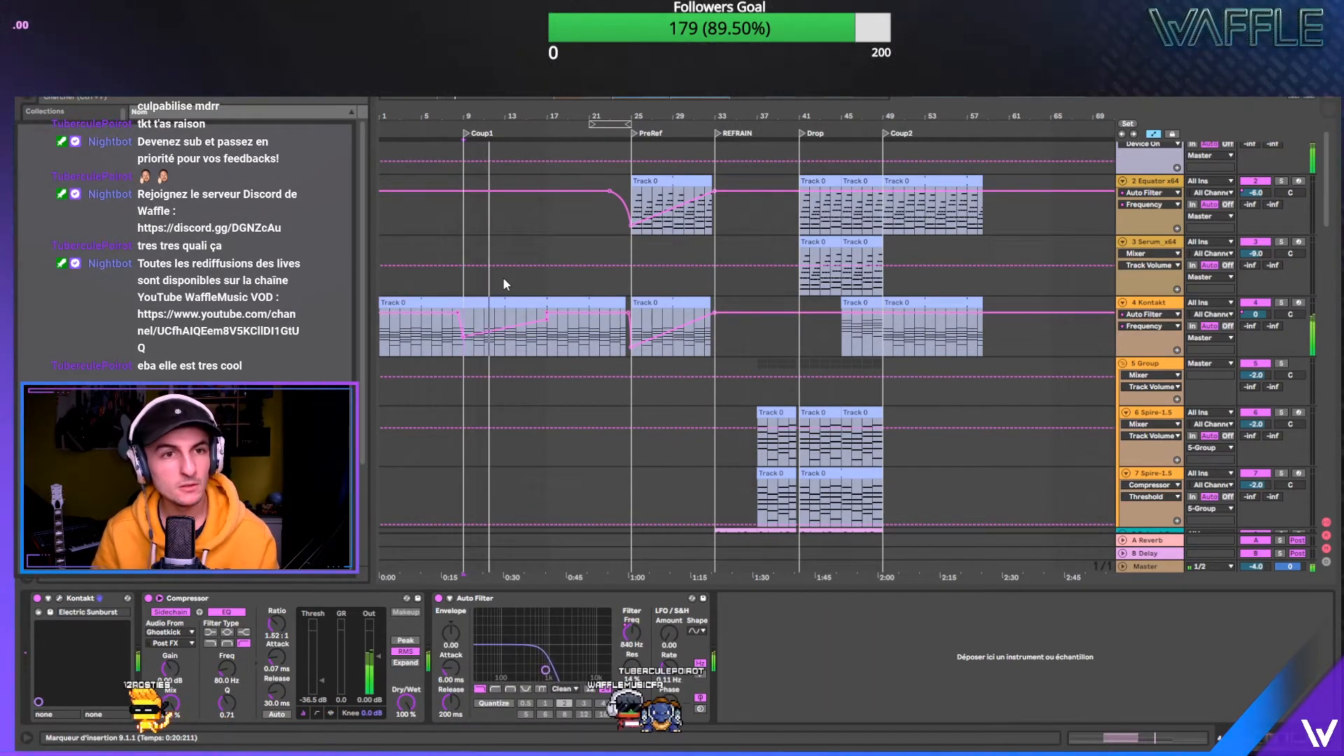
- Try a copy of the four-bar 10 Group clips from bar 21 at bar 12, and delete the copy
scroll(503, 278, down, 5)
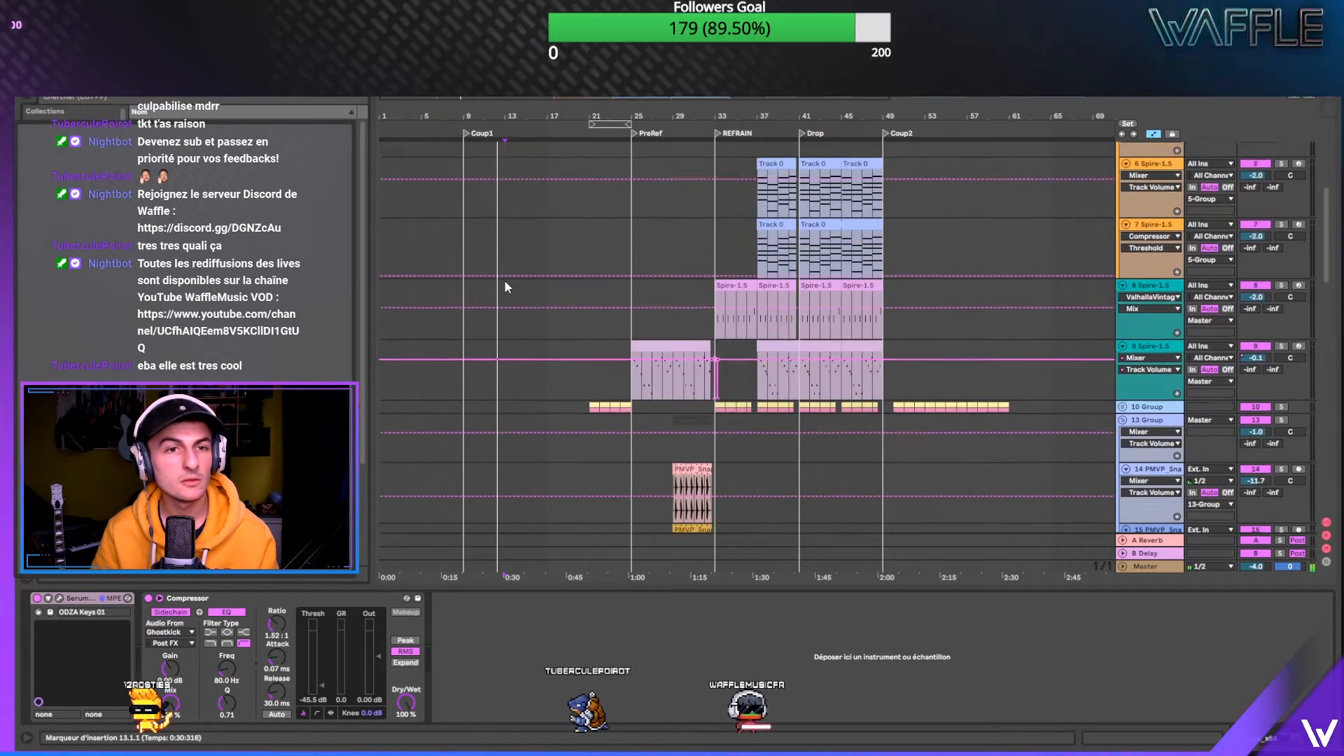
scroll(504, 280, down, 3)
click(631, 282)
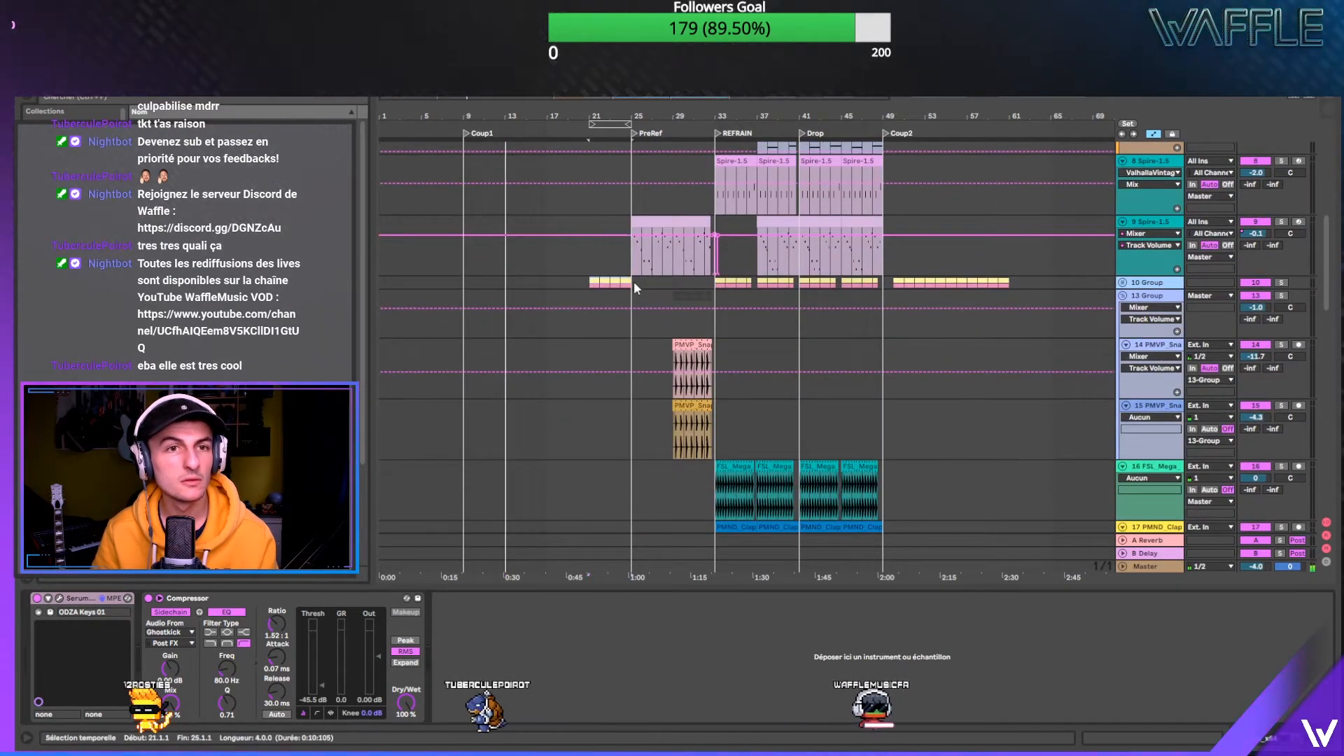
click(634, 282)
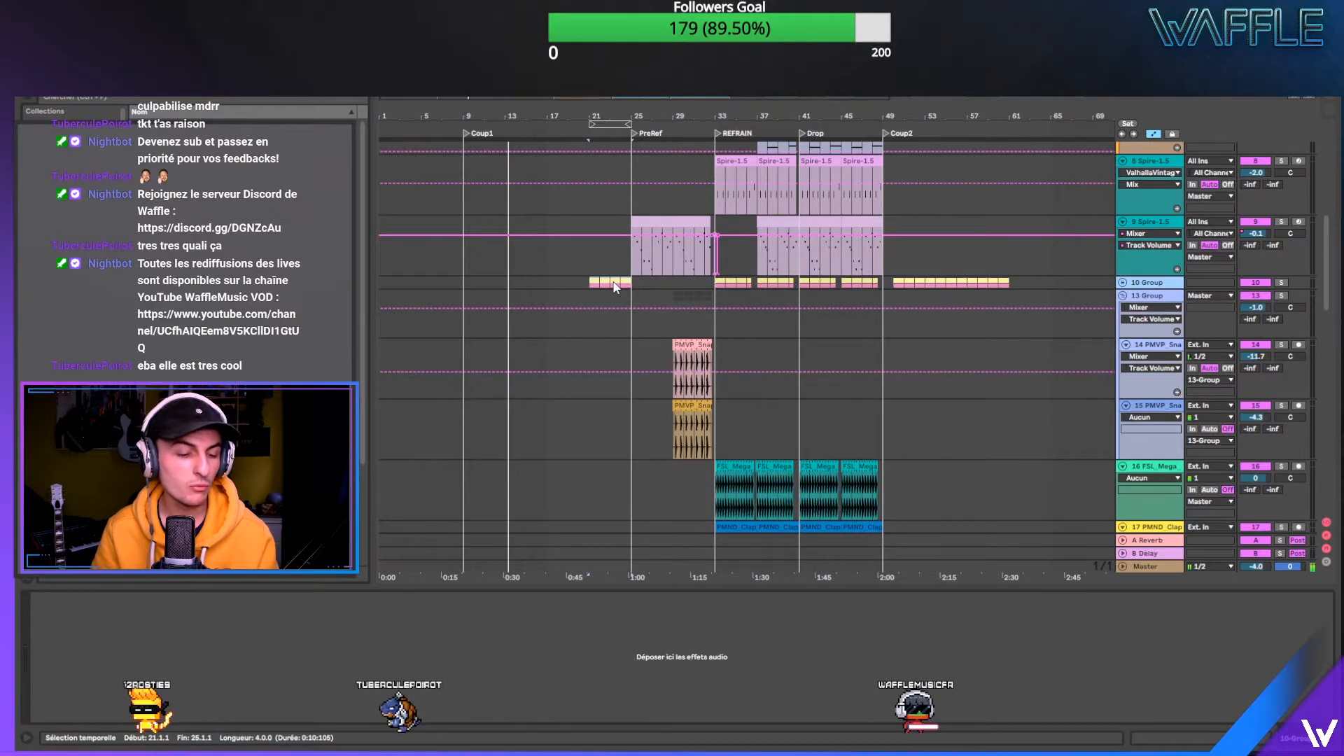
click(494, 280)
key(ctrl+v)
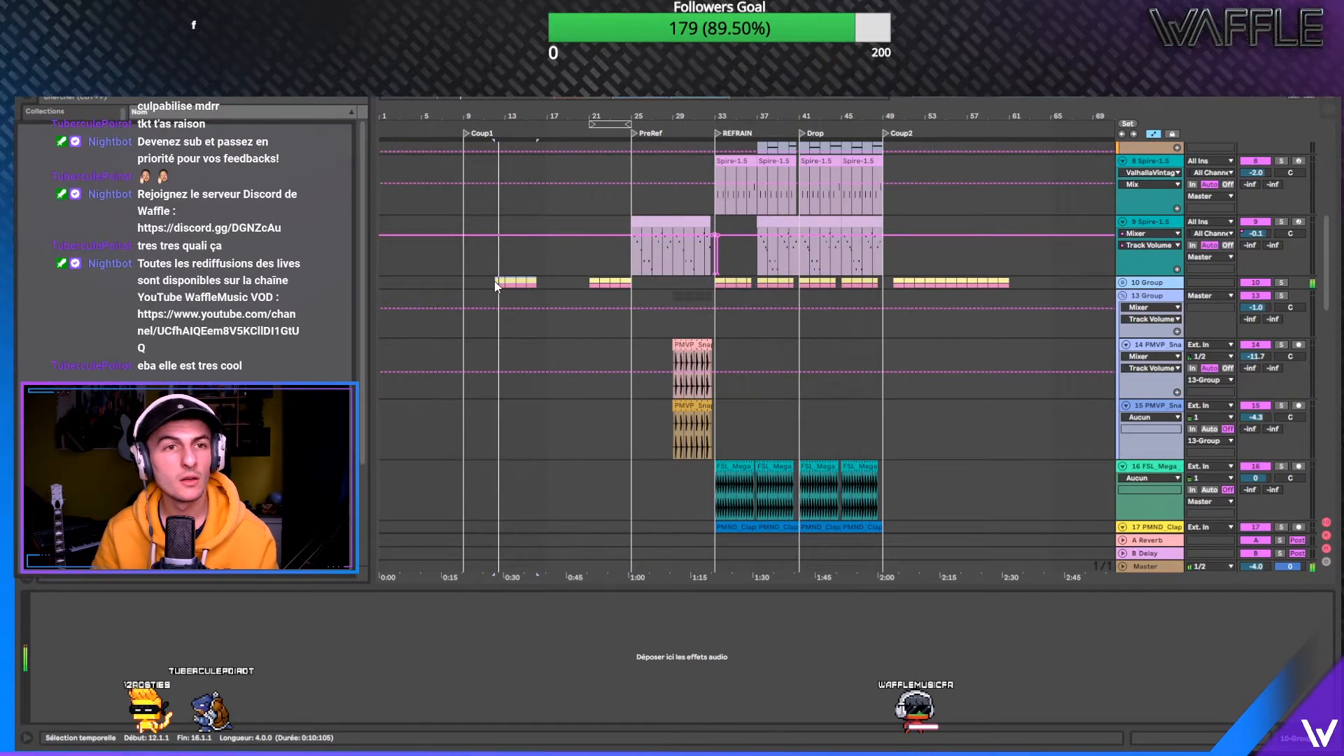
key(Delete)
- Try copies of the two PMVP snap clips at bar 13 in the first verse, listen to them, and clear them
scroll(518, 277, down, 3)
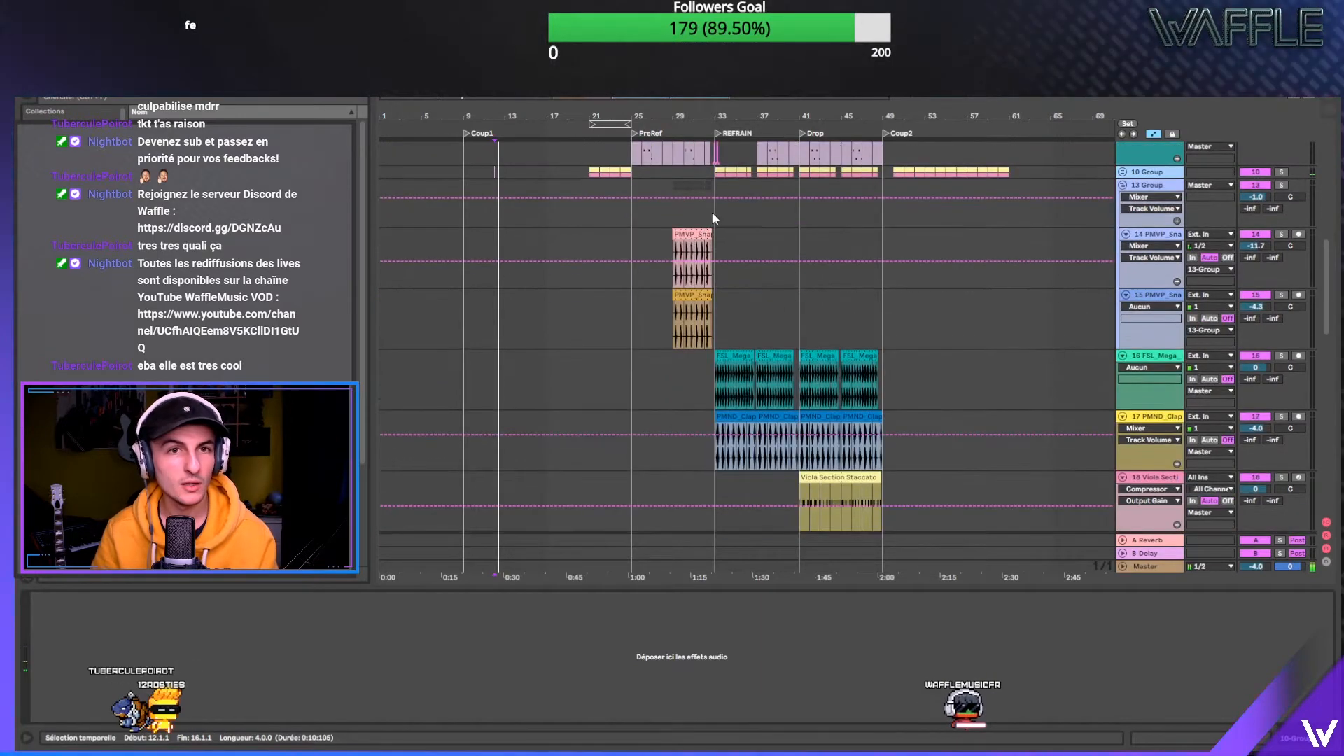
drag(712, 188, 666, 196)
drag(692, 289, 524, 290)
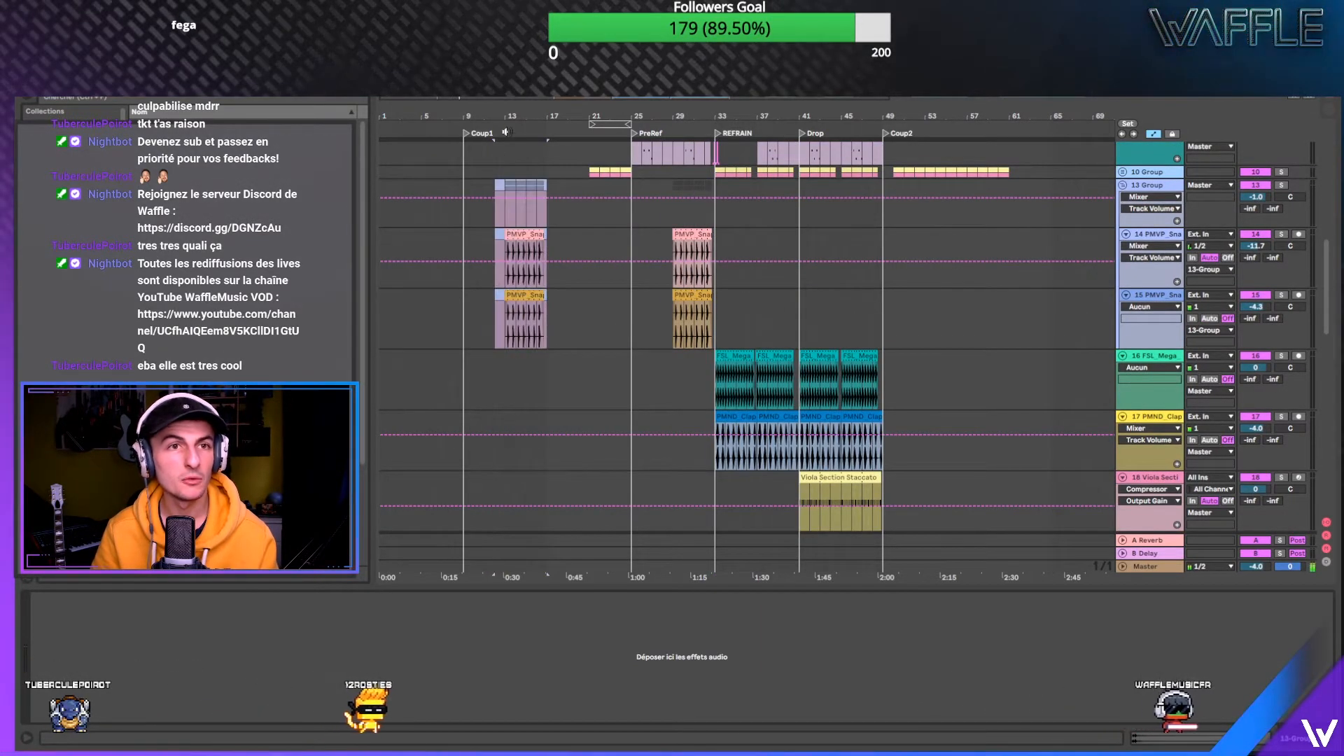
click(504, 183)
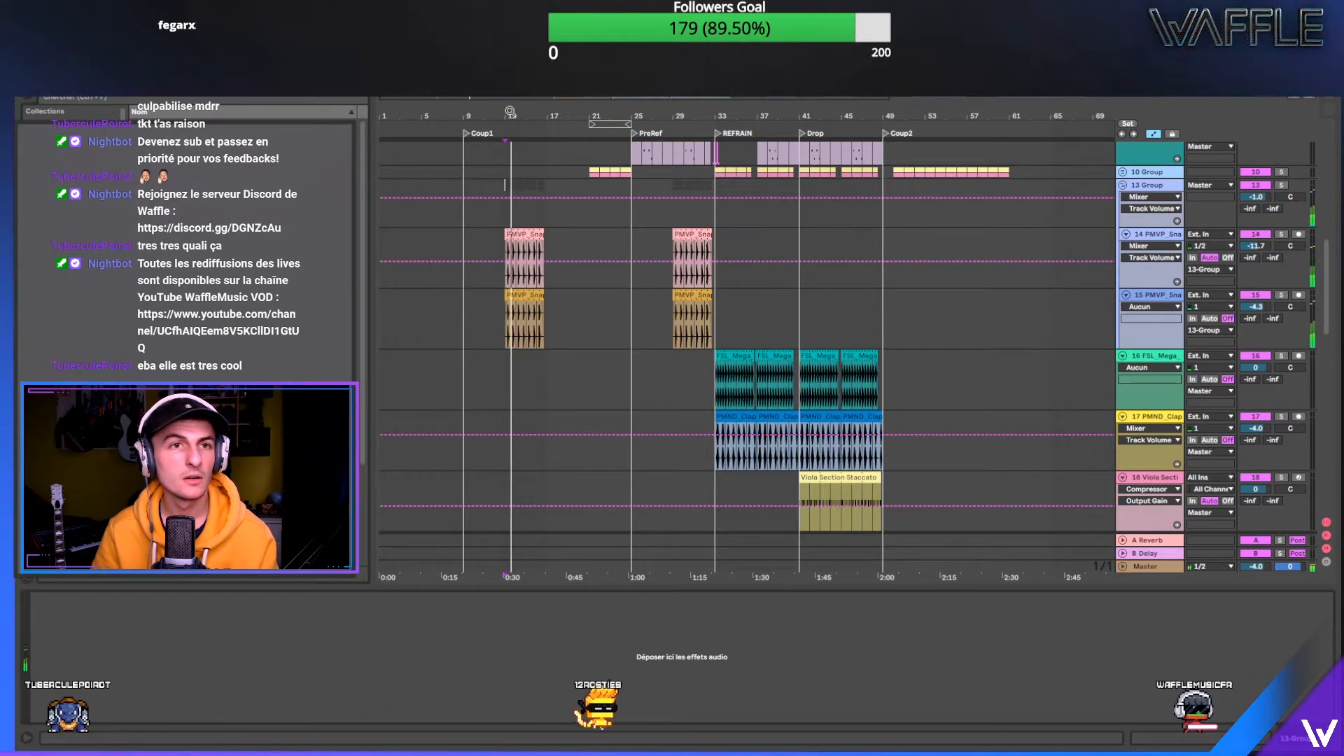
scroll(505, 185, up, 1)
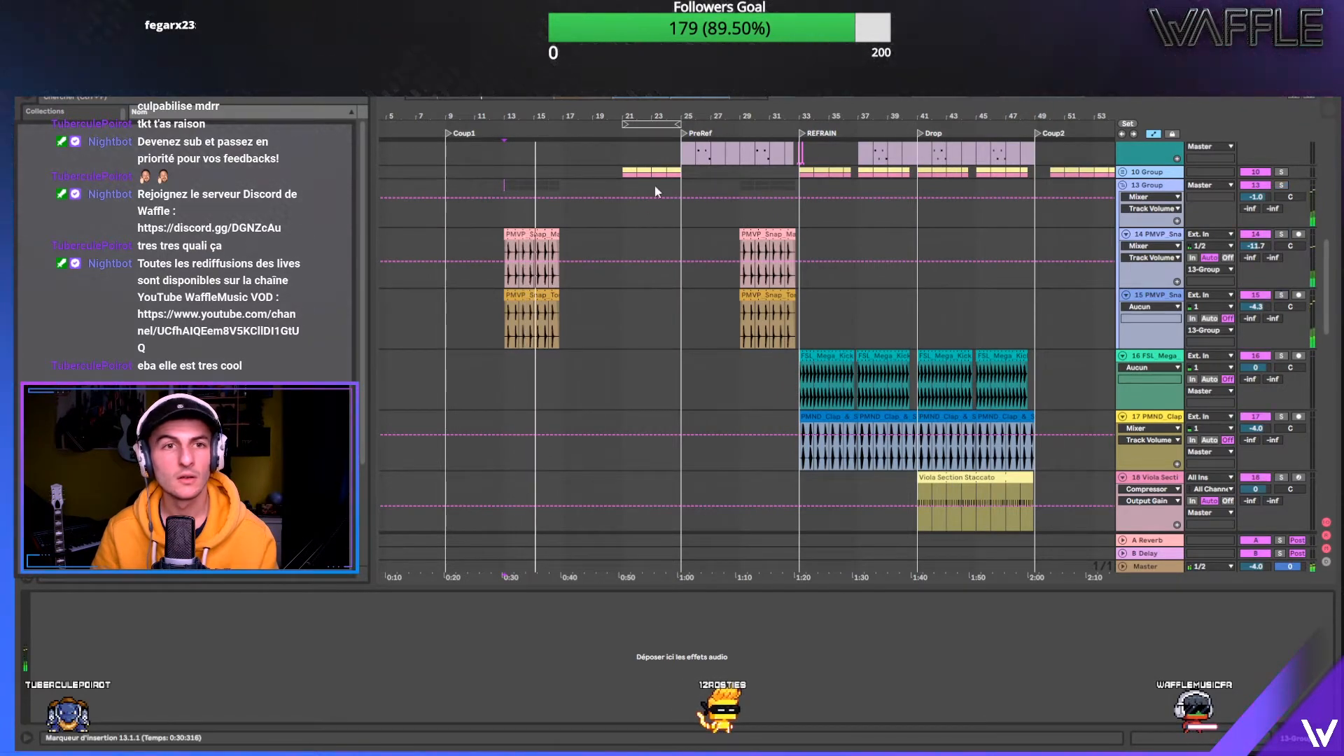
shift+click(510, 308)
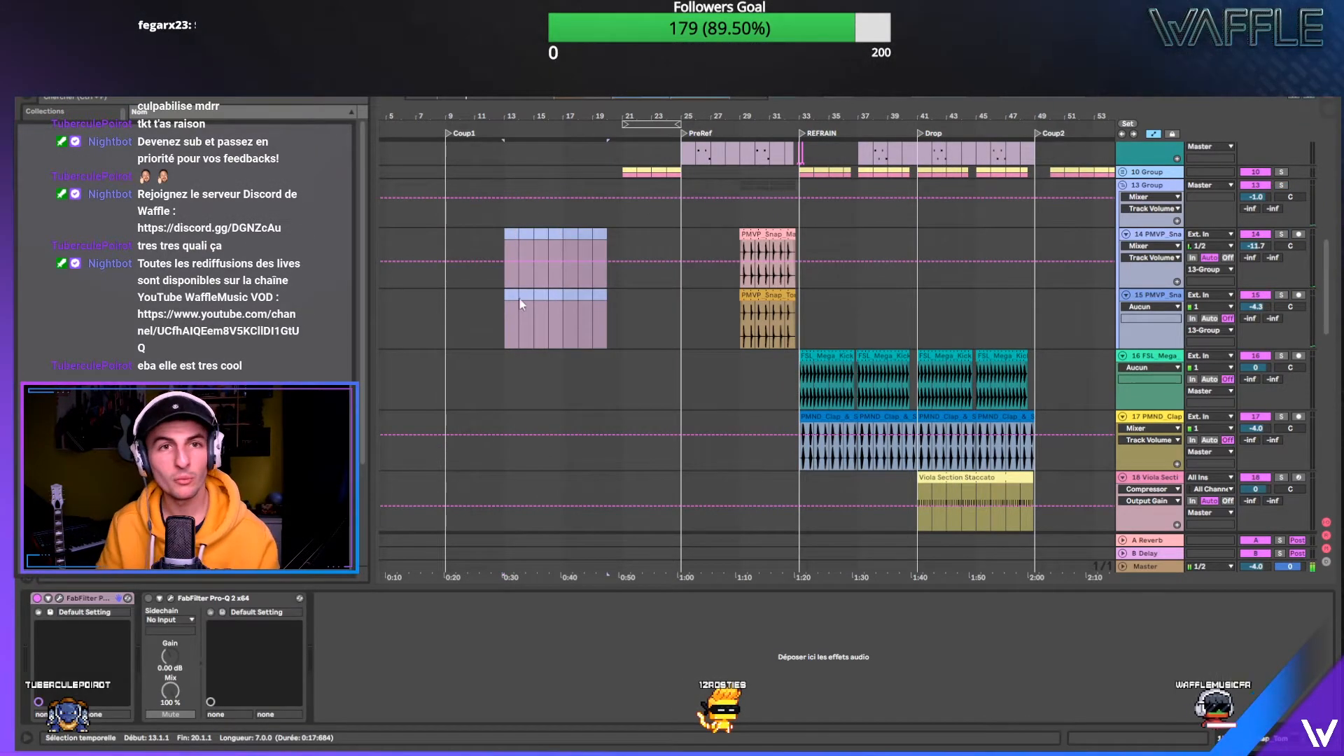
- Insert a new audio track below 10 Group and search the browser for "snap"
right_click(1171, 172)
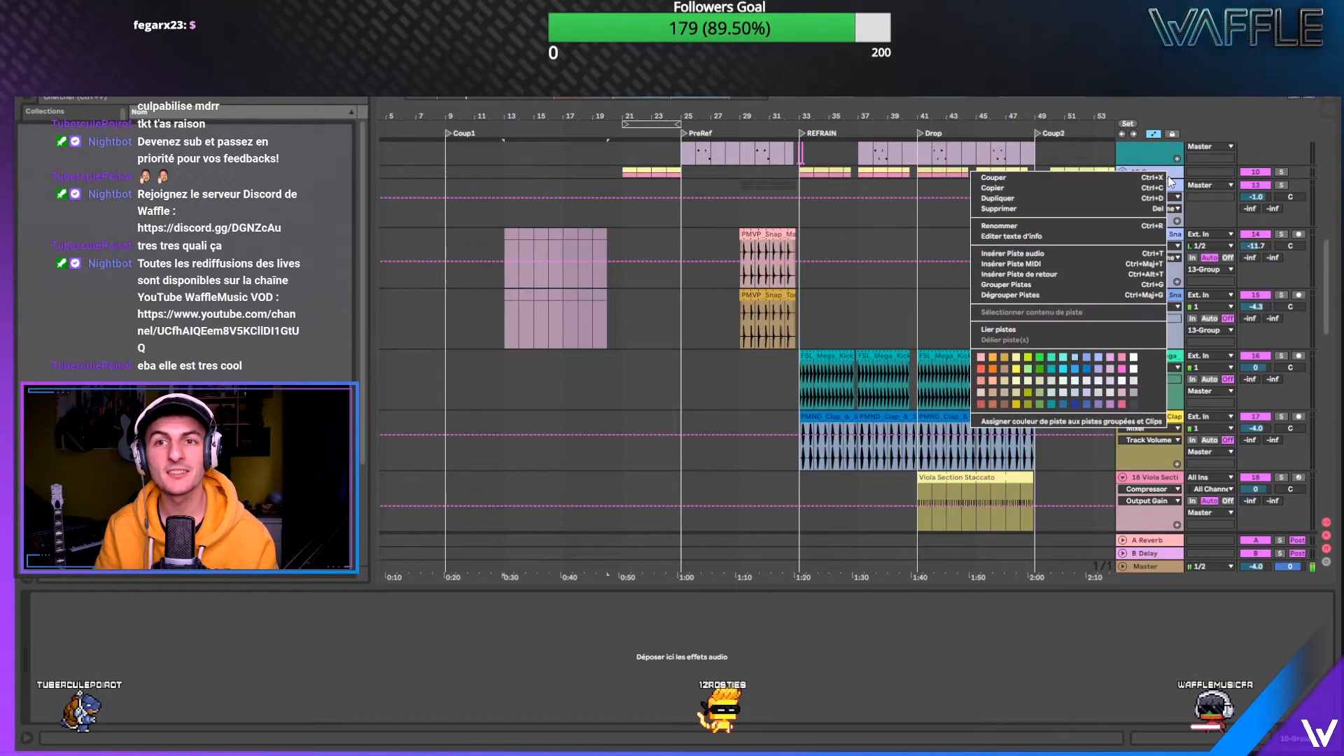
click(1129, 255)
scroll(530, 268, up, 3)
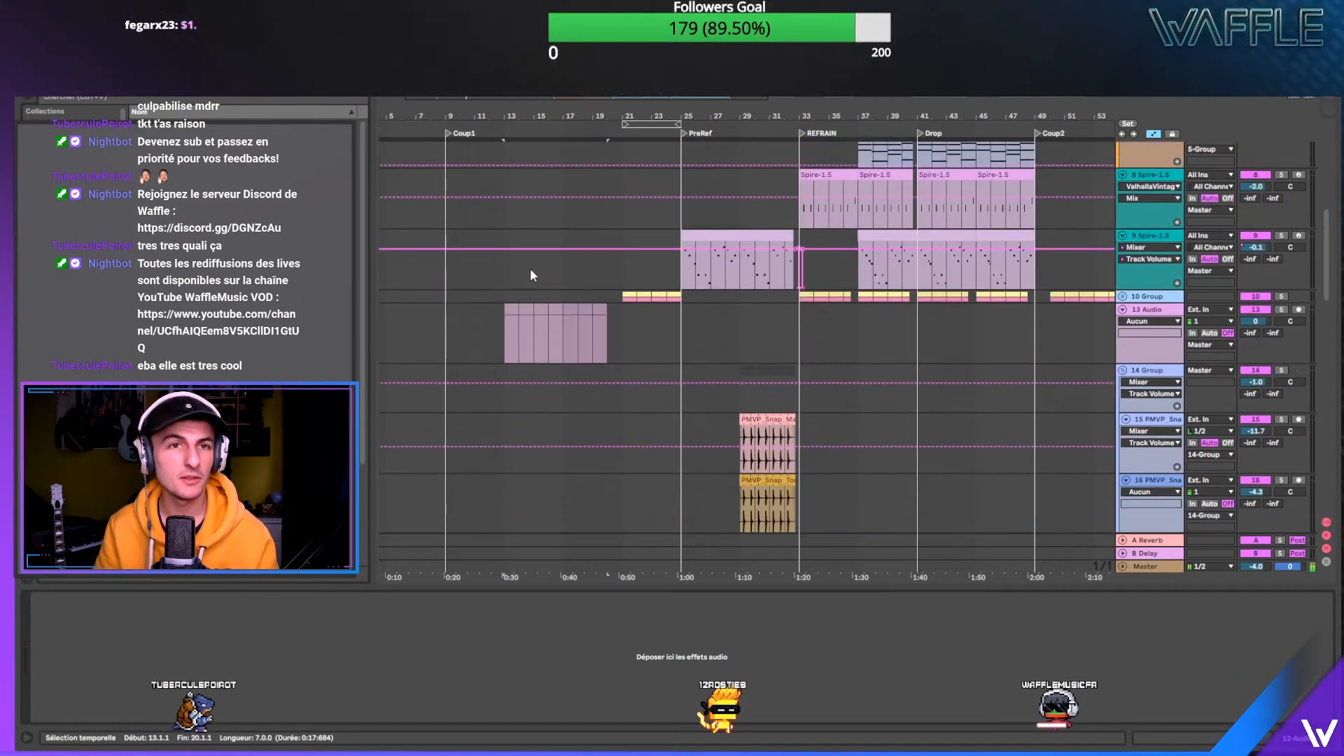
scroll(594, 262, left, 2)
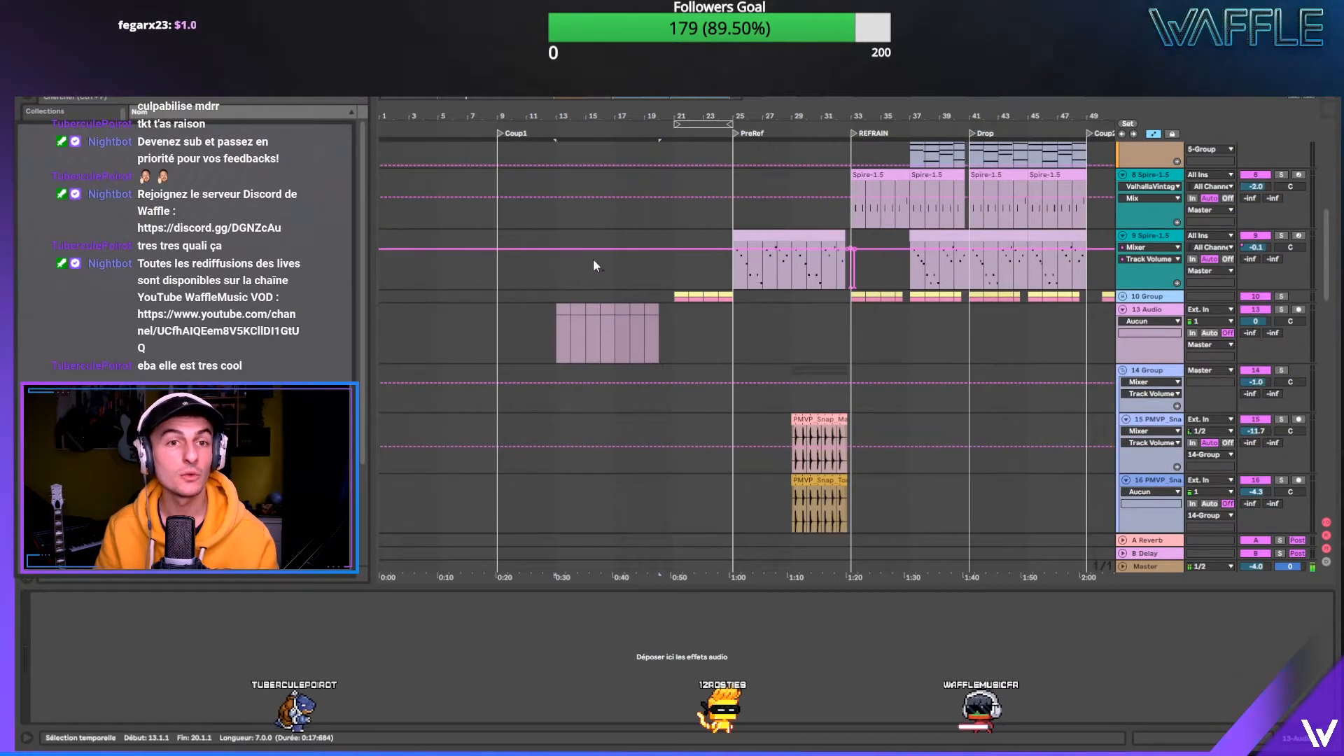
scroll(594, 262, up, 3)
scroll(593, 264, up, 4)
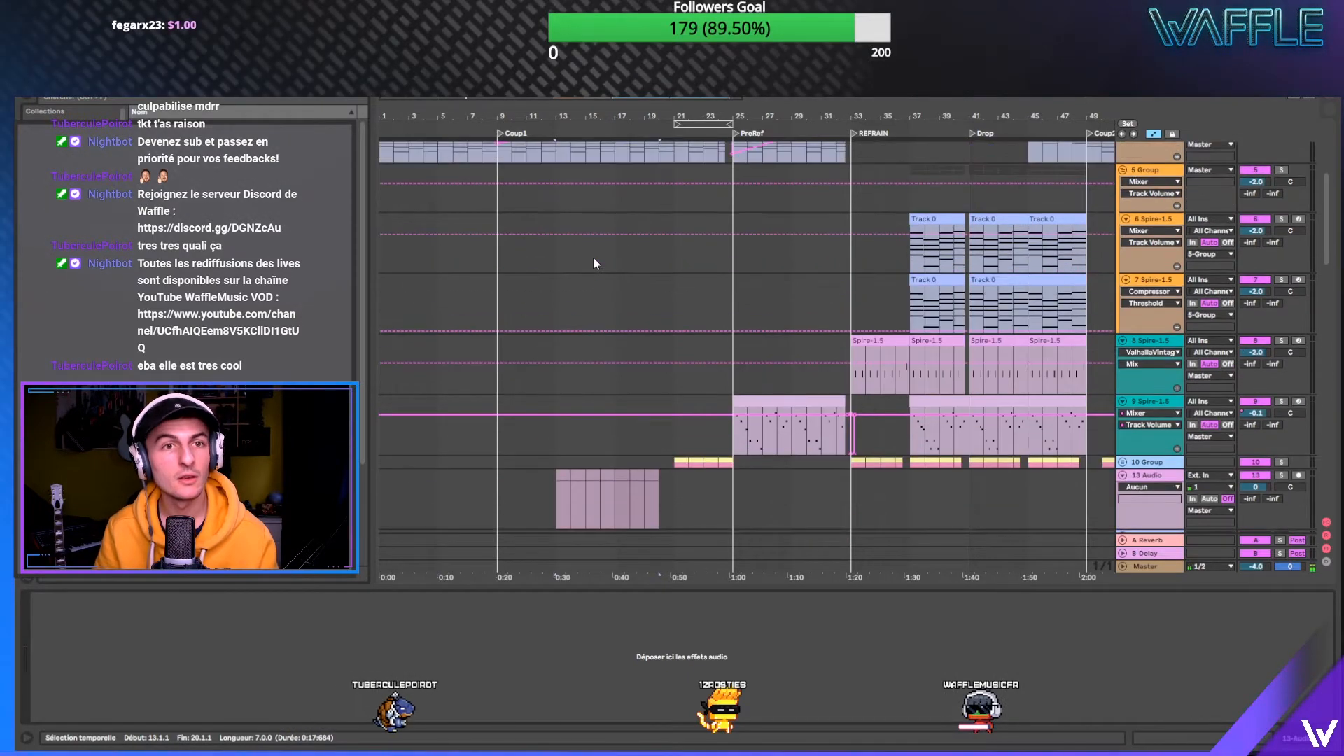
scroll(593, 263, down, 5)
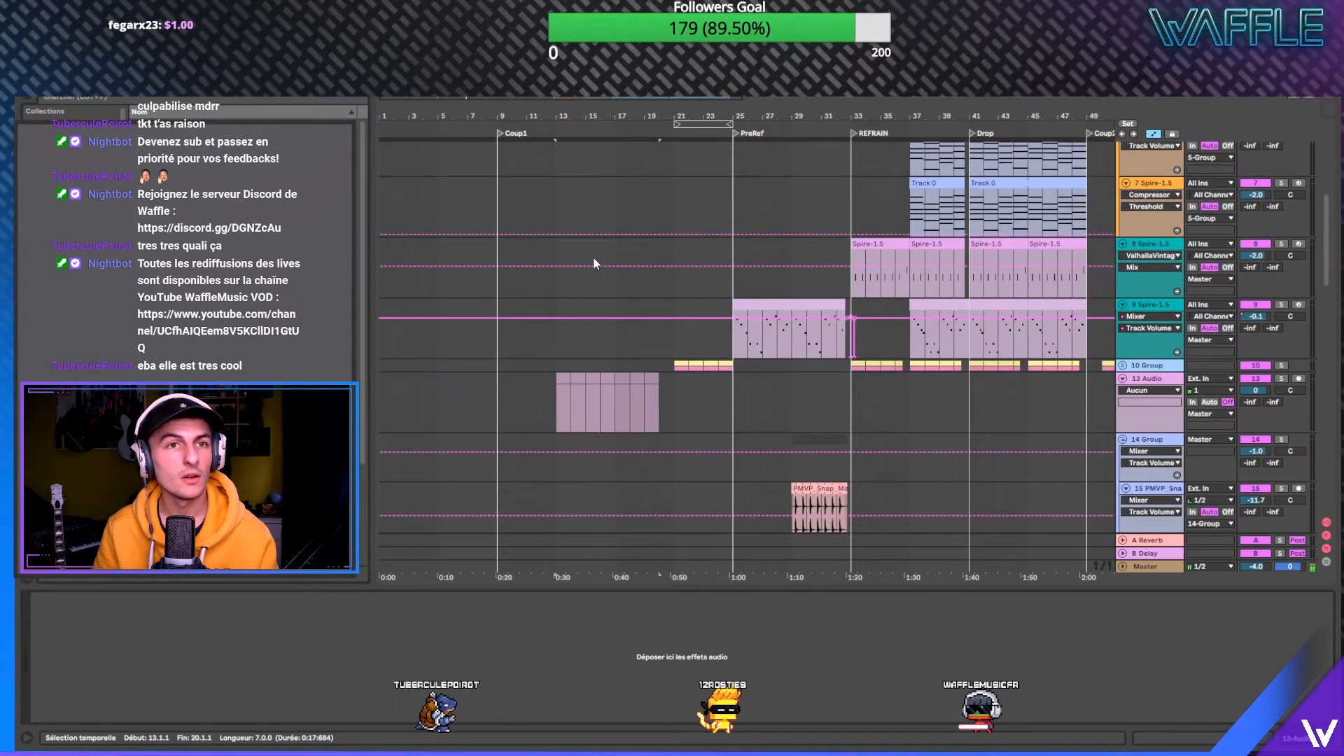
click(97, 100)
text(snap)
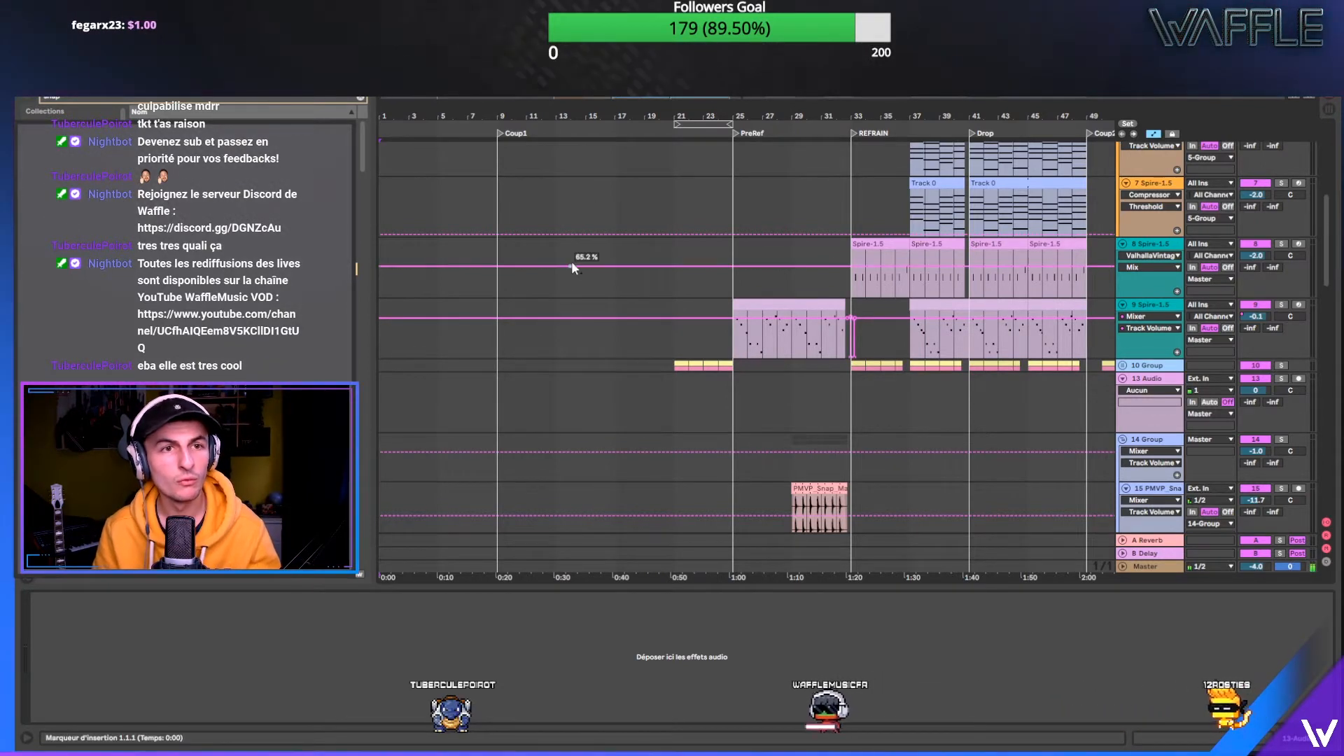
- Record a finger-snap take on the armed 1 Audio track during the Coup1 section
scroll(571, 273, up, 10)
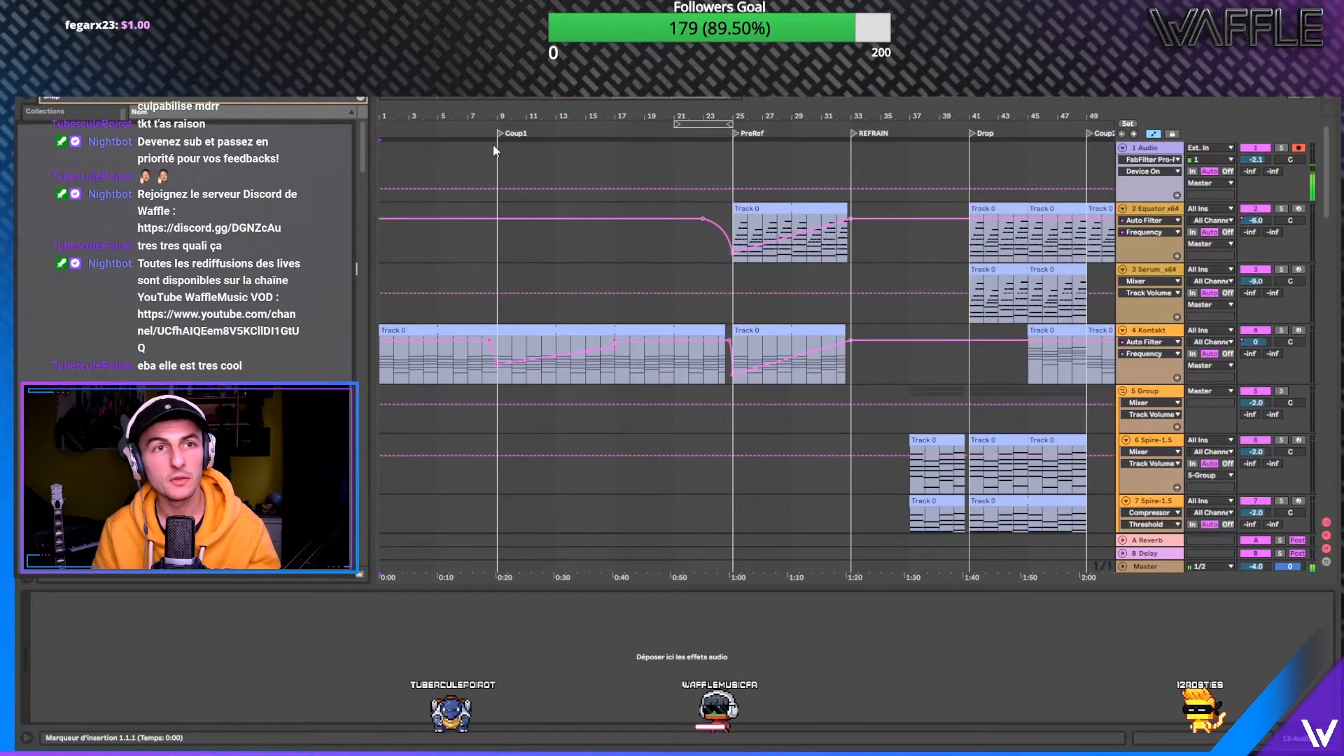
click(461, 126)
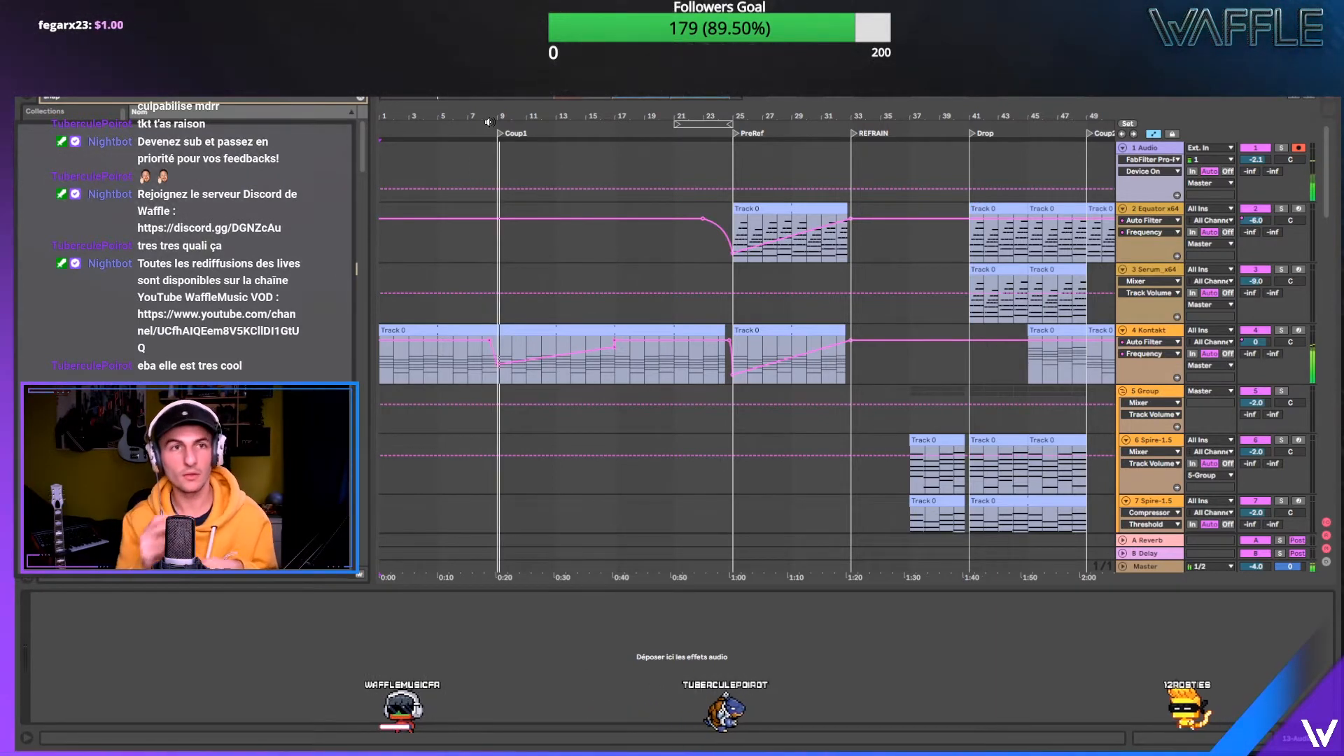
click(497, 157)
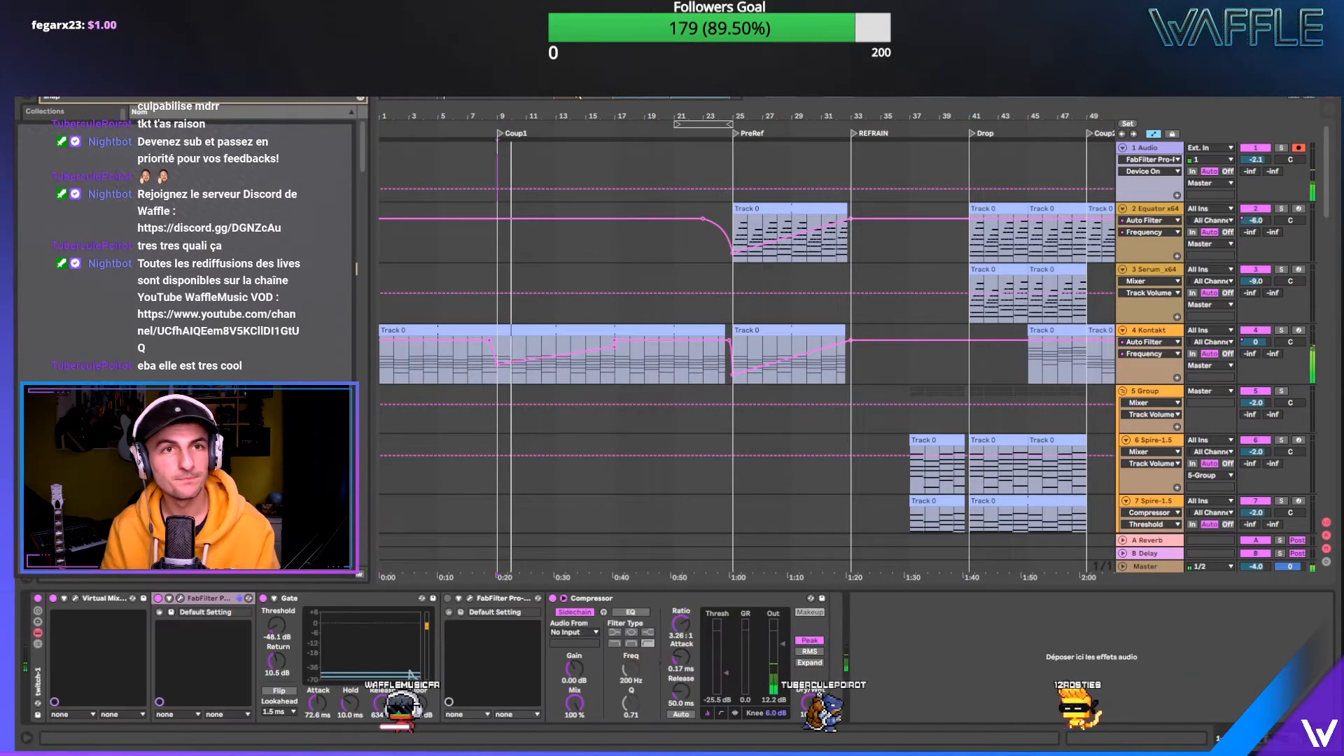
key(F9)
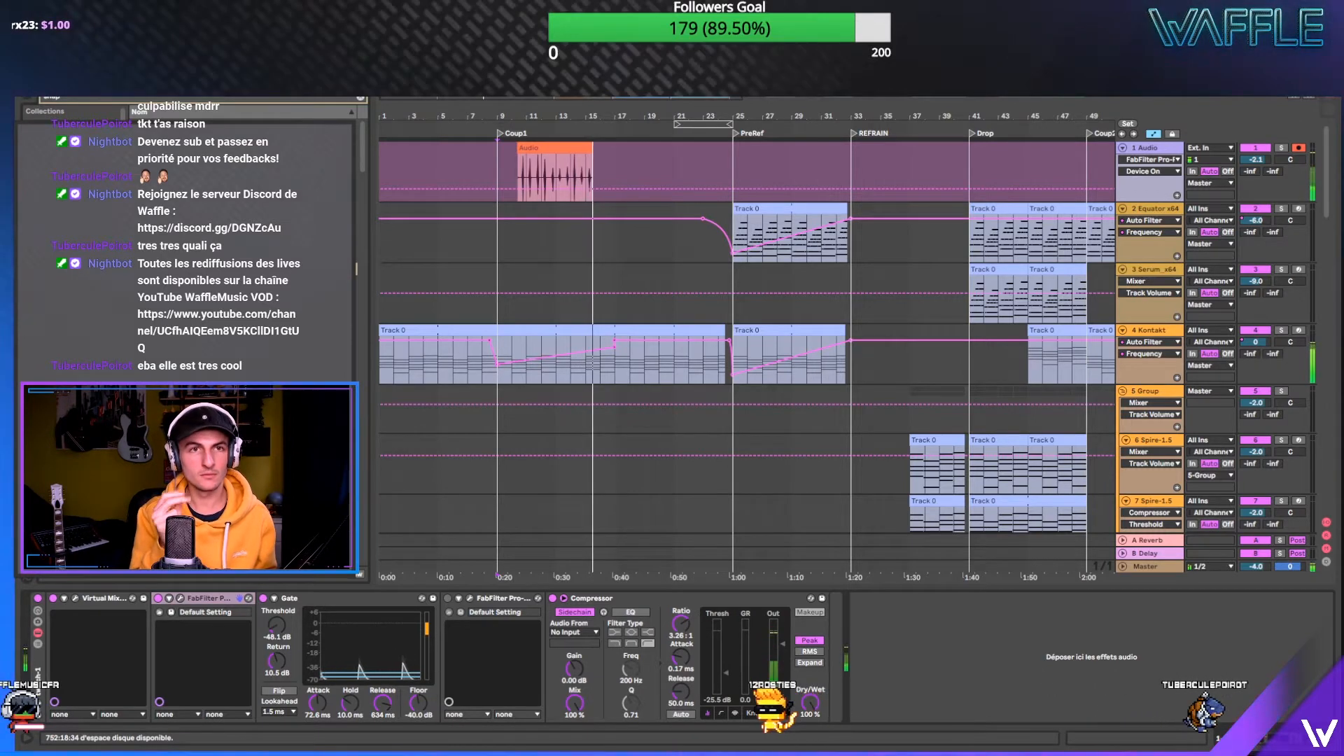
key(space)
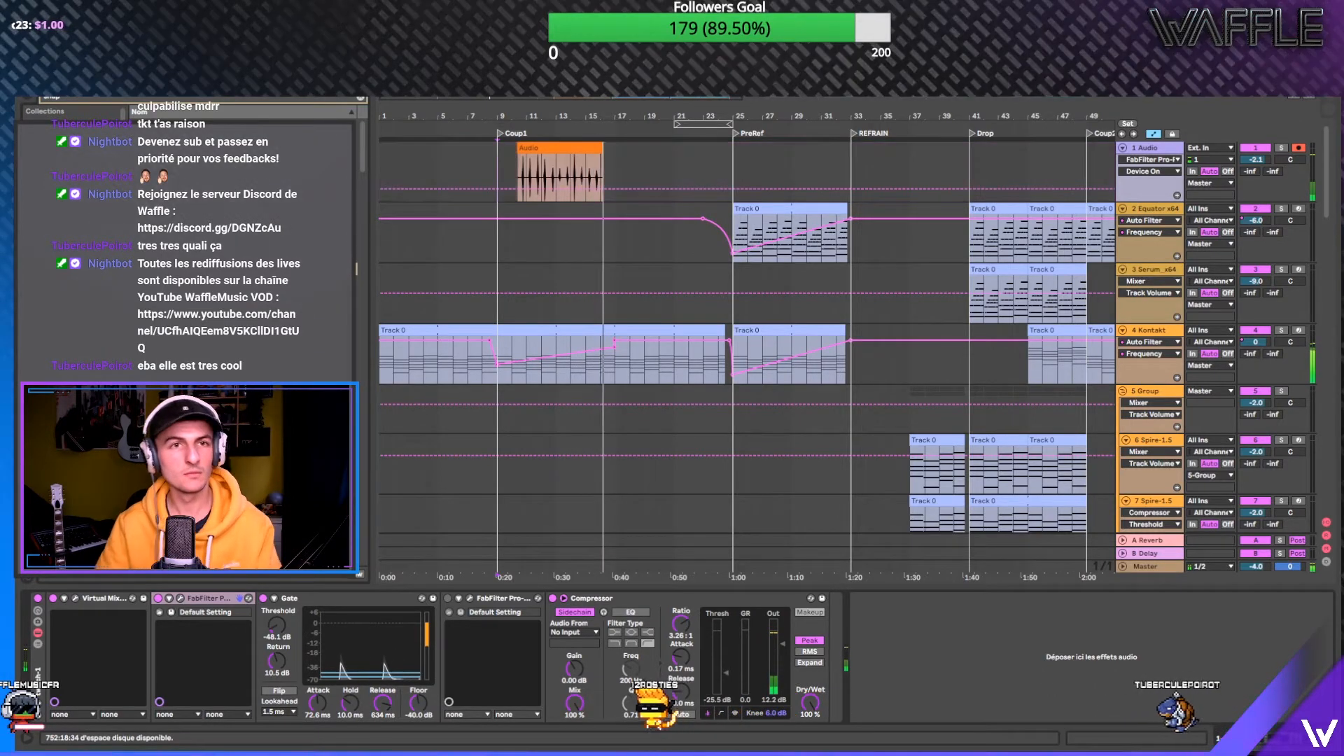
- Insert a new audio track directly below the 1 Audio track
drag(504, 118, 505, 152)
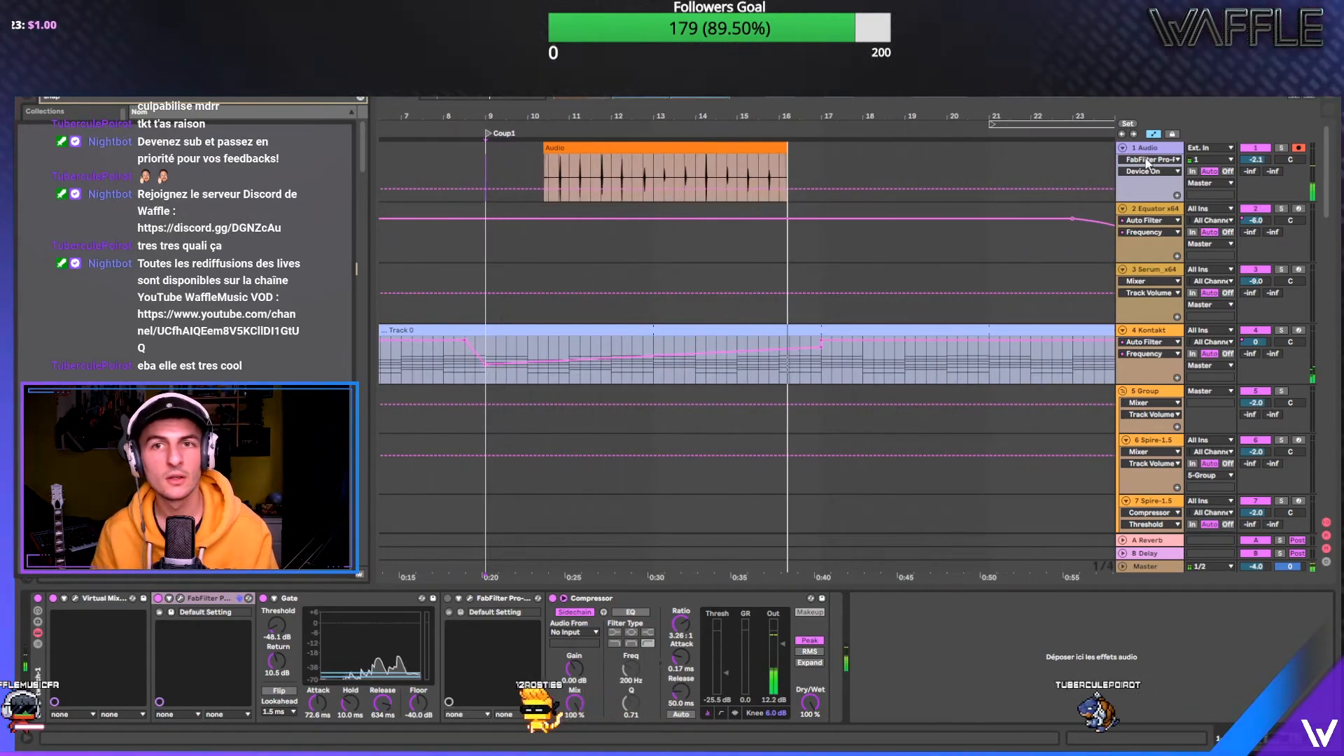
right_click(1146, 148)
click(1173, 249)
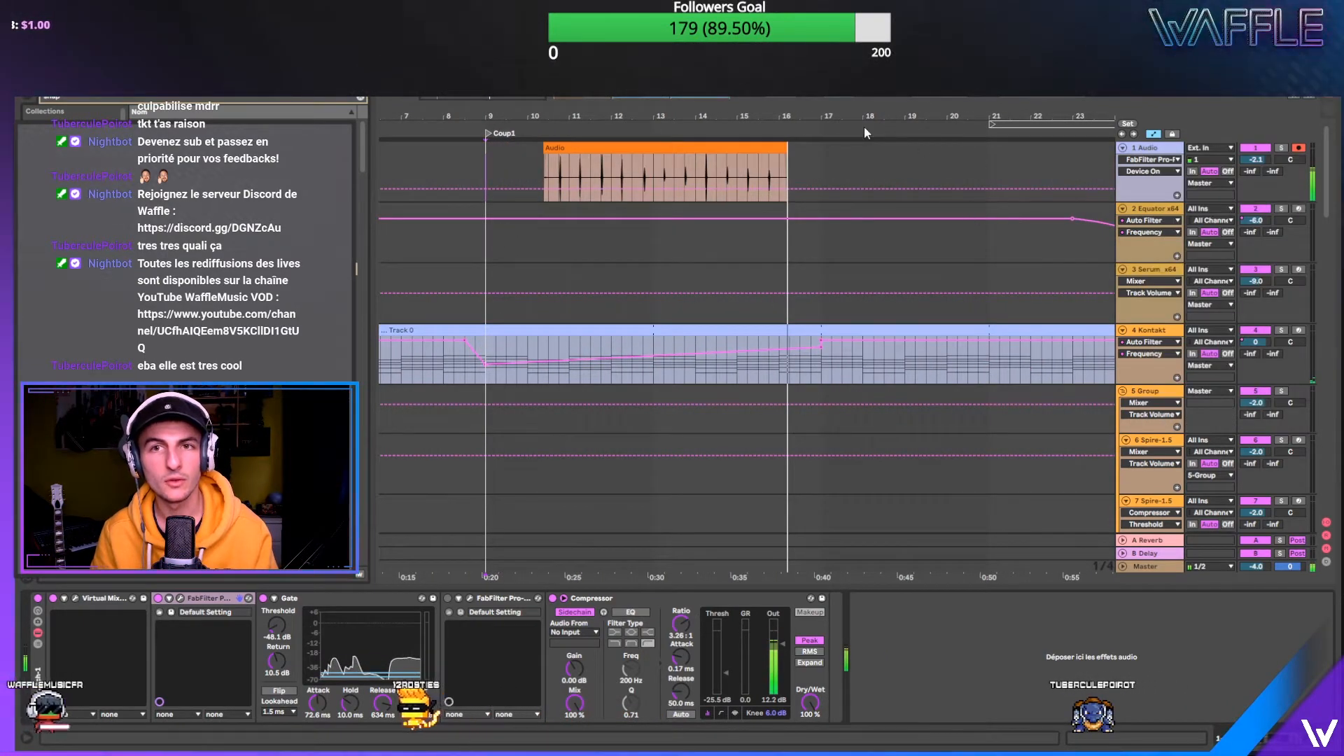
- Move the recorded snap clip onto the new 2 Audio track so that it starts at bar 13
drag(793, 116, 787, 73)
drag(452, 149, 451, 216)
scroll(448, 199, down, 2)
drag(437, 116, 590, 161)
scroll(603, 140, up, 2)
drag(558, 210, 682, 200)
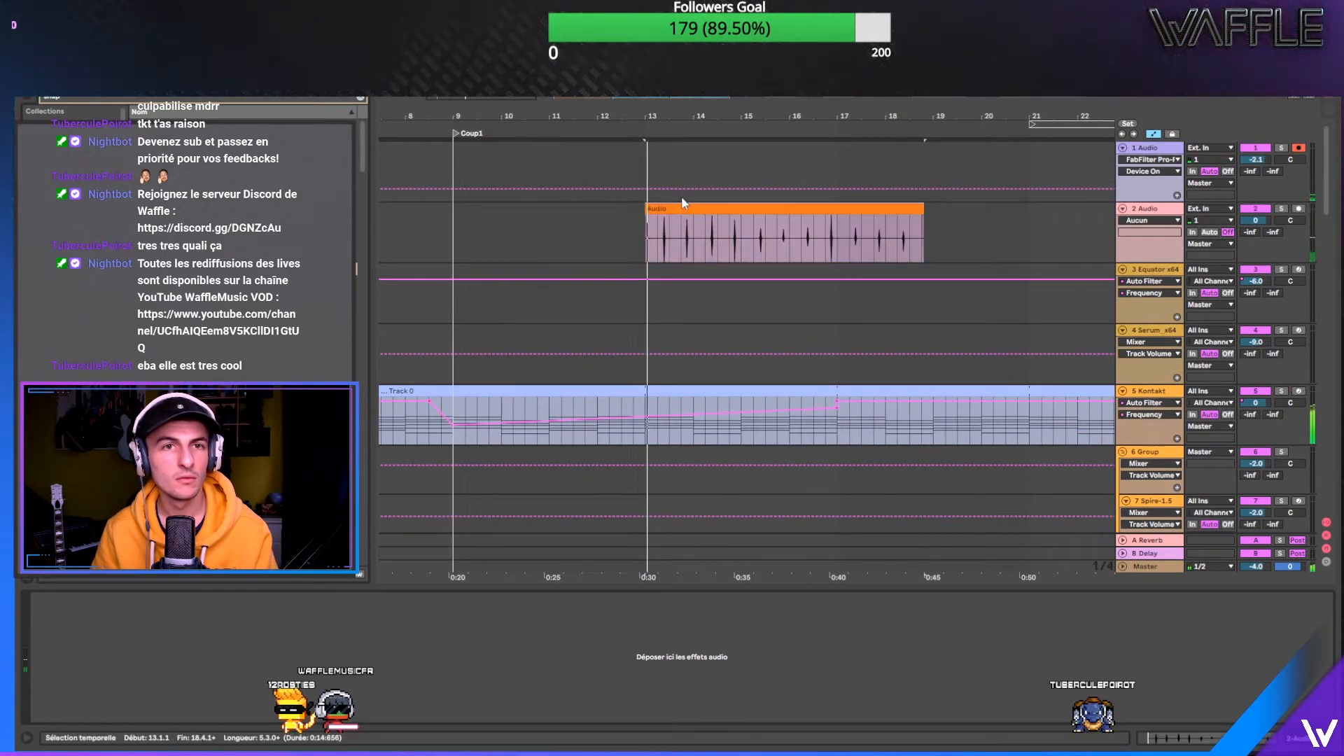
- Trim the start of the recorded snap clip and fine-adjust its placement to begin at 13.1.1
drag(660, 117, 660, 162)
drag(684, 209, 670, 215)
key(ctrl+z)
drag(655, 121, 697, 207)
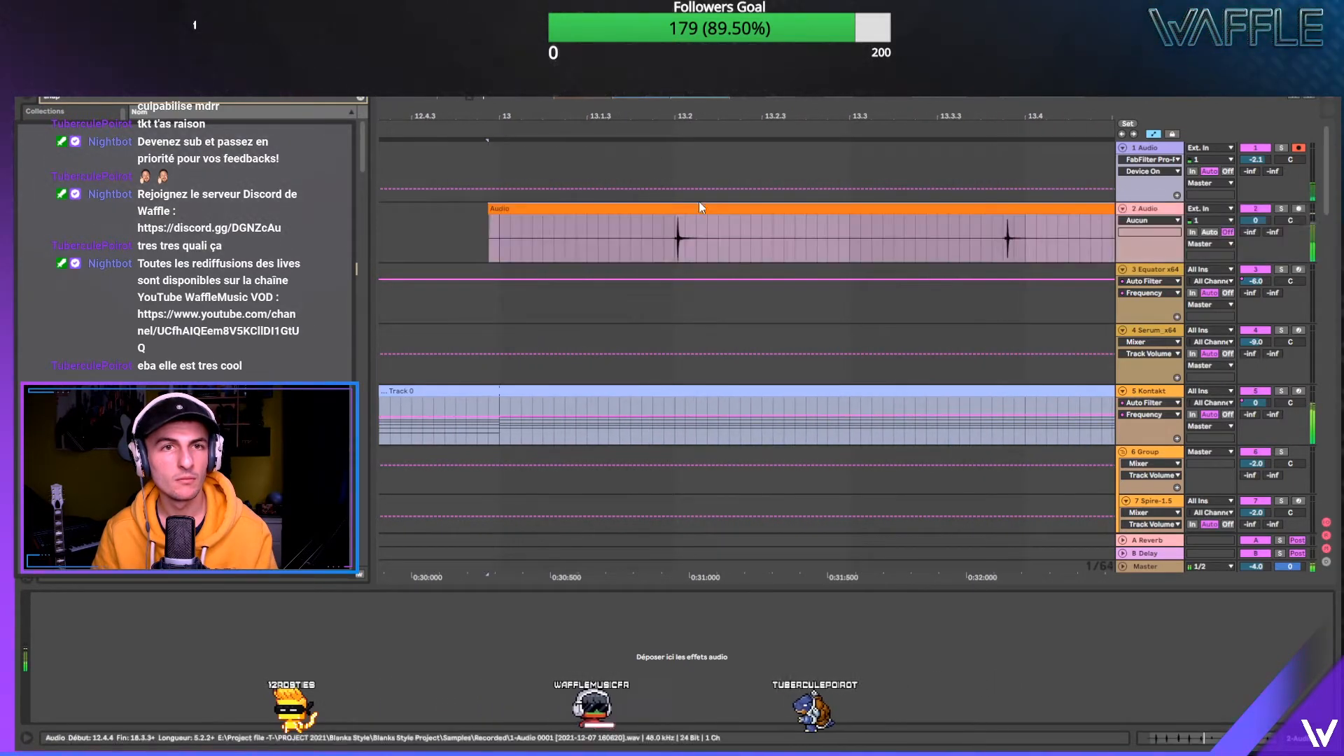
drag(708, 119, 625, 68)
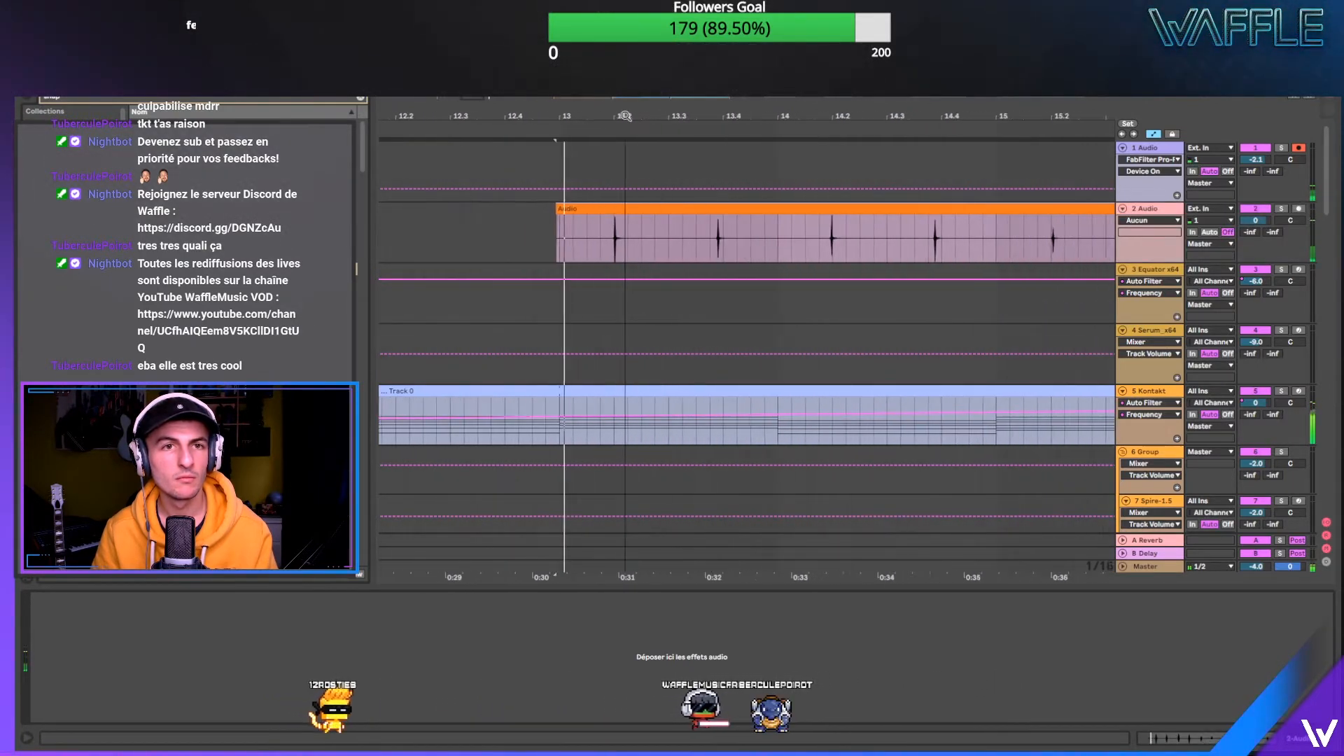
key(ctrl+z)
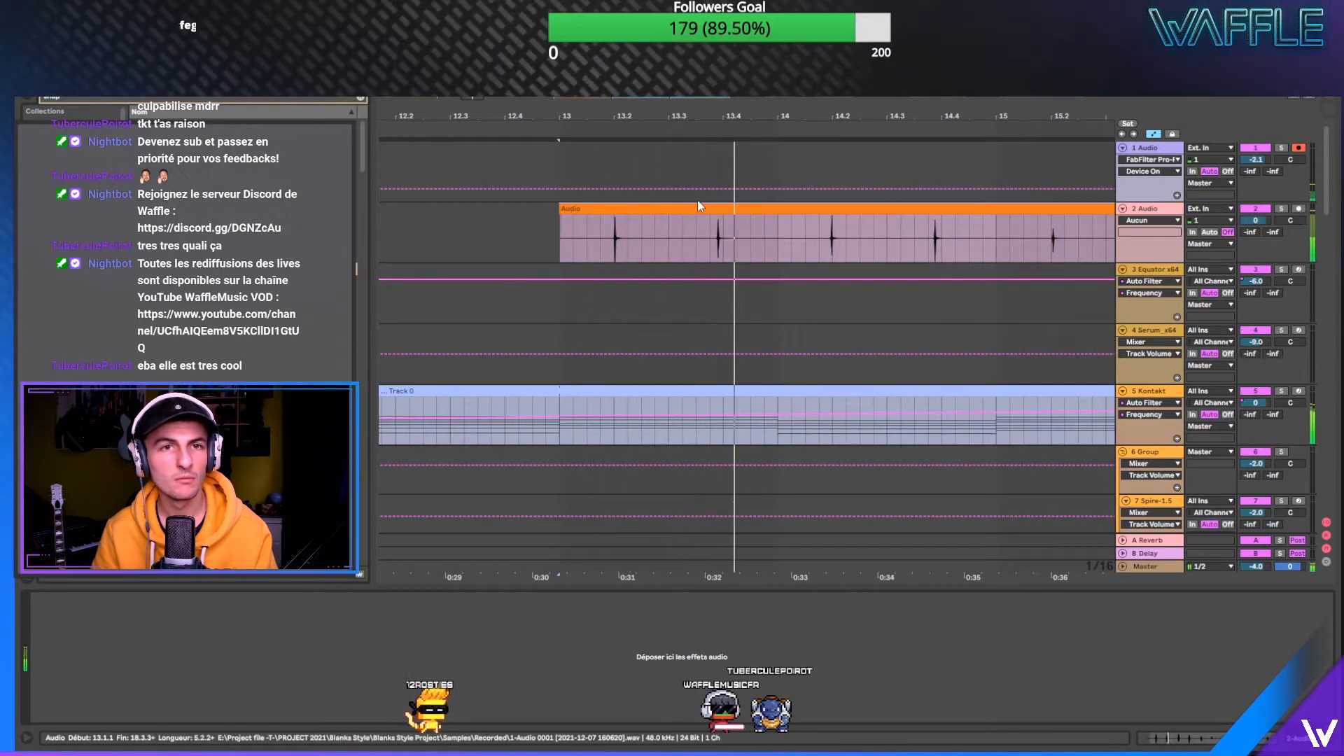
- Isolate the second snap on the 2 Audio track as its own clip and trim its start close to the transient at 13.4
mouse_move(709, 234)
mouse_down()
mouse_move(776, 233)
mouse_move(761, 211)
mouse_up()
mouse_move(737, 117)
mouse_down()
mouse_move(762, 201)
mouse_move(728, 218)
mouse_move(694, 211)
mouse_up()
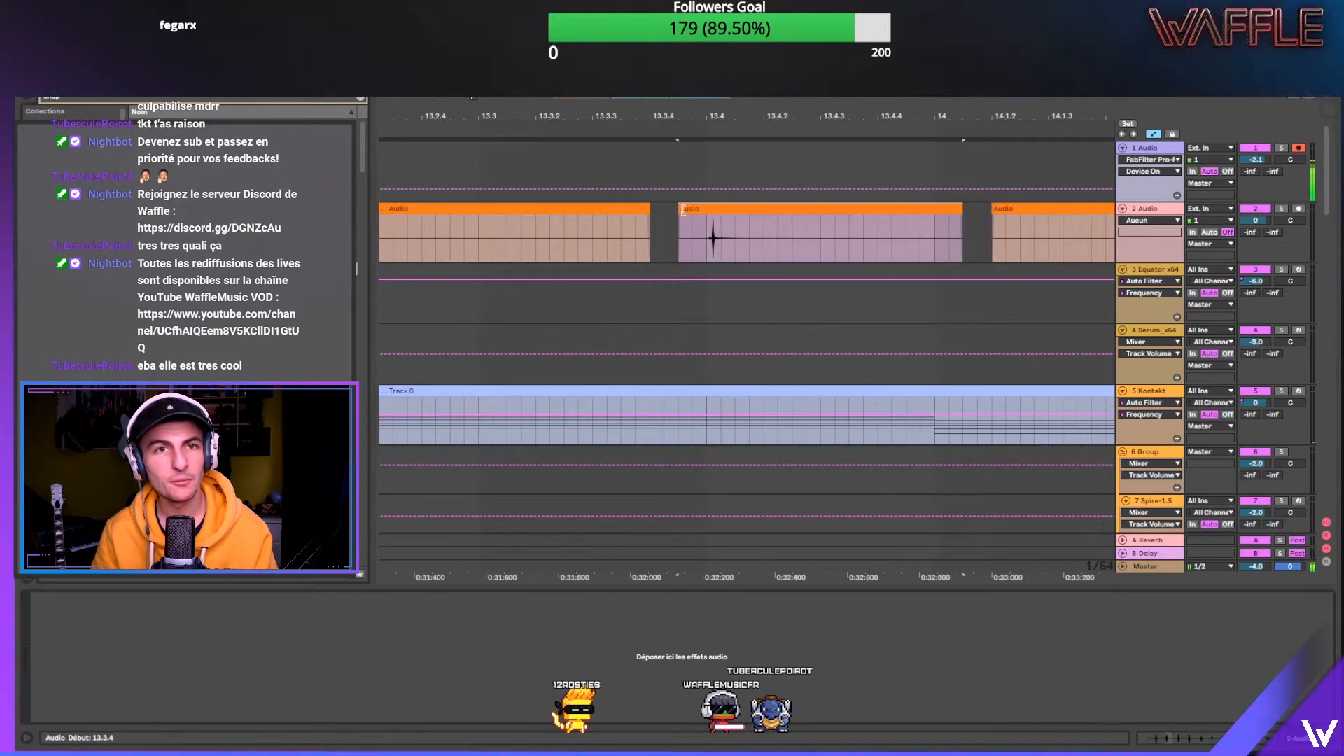
drag(715, 118, 708, 210)
scroll(699, 210, up, 2)
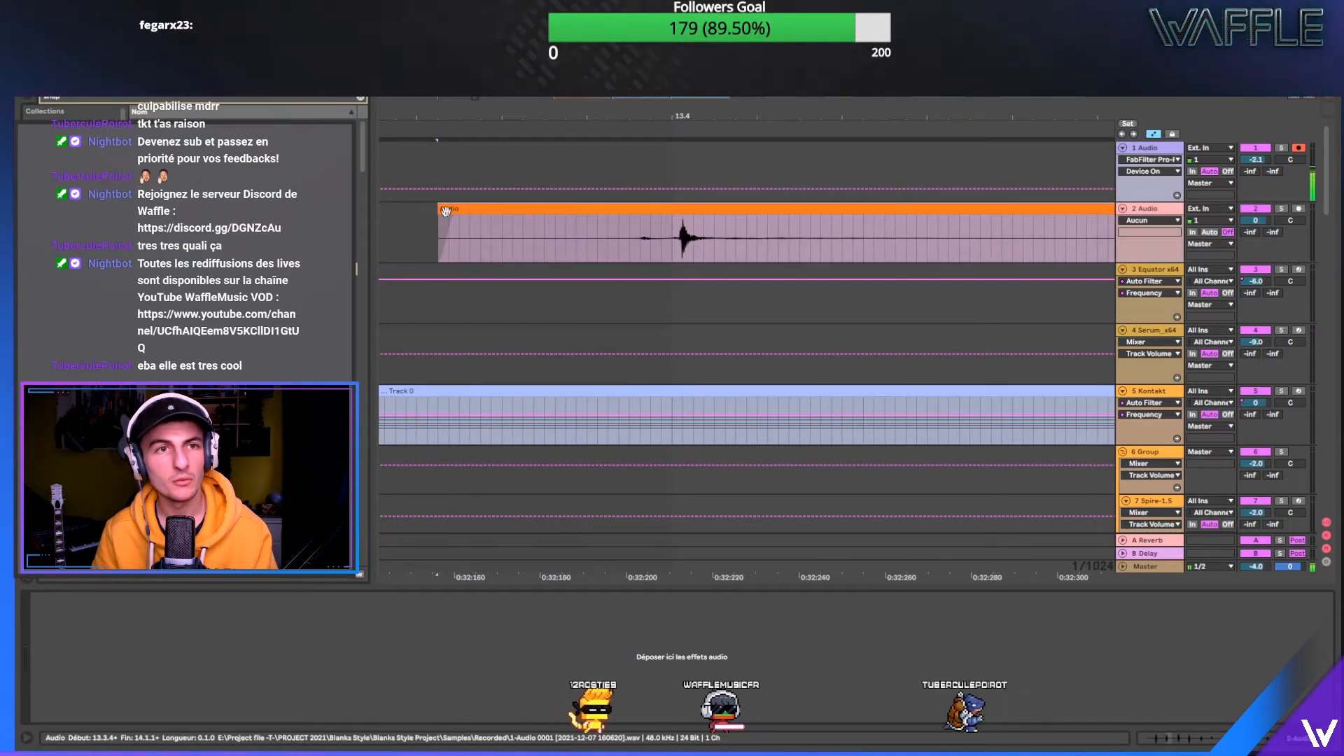
drag(586, 212, 588, 212)
drag(623, 111, 762, 28)
- Trim the first snap clip so it runs from 13.1.4 to 13.2.3
drag(744, 231, 644, 231)
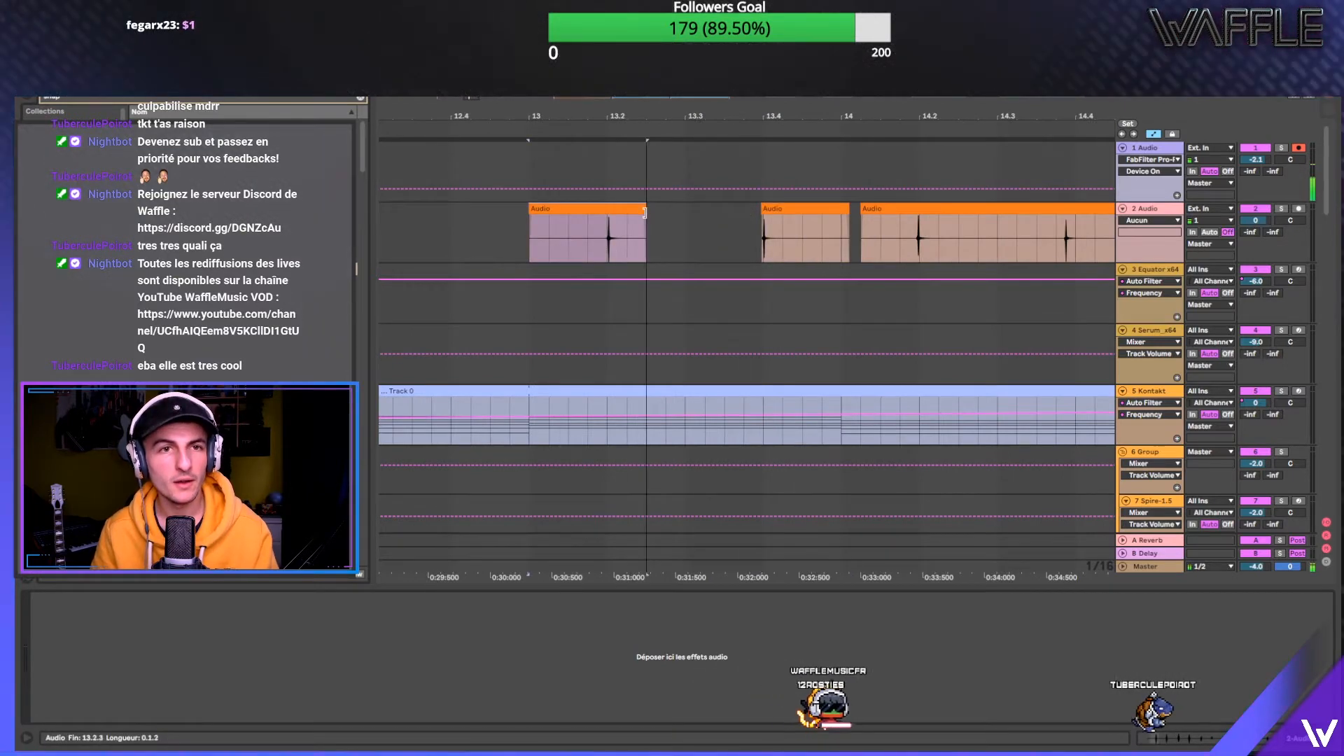
drag(532, 208, 587, 209)
drag(671, 117, 657, 118)
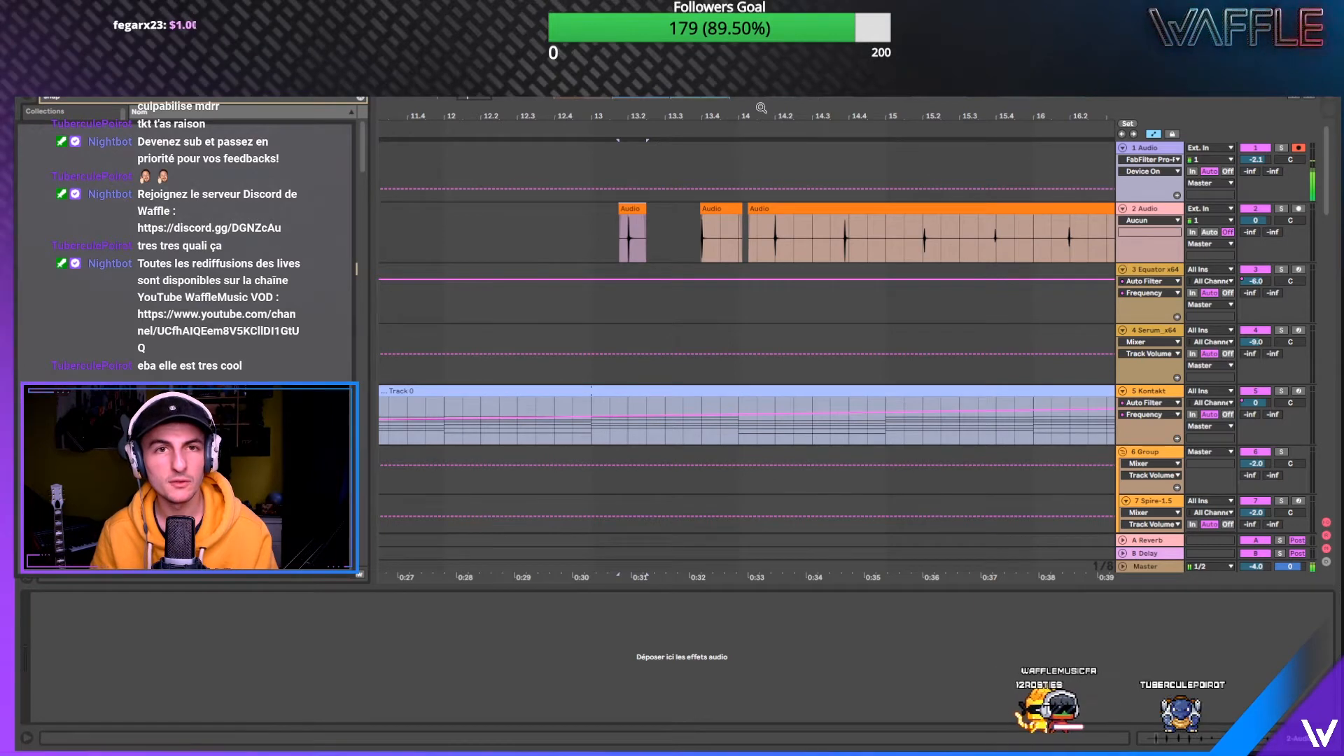
- Shorten the second snap clip to end at bar 14, trim the start of the following clip to 14.1.3, and play from bar 13
drag(758, 120, 710, 120)
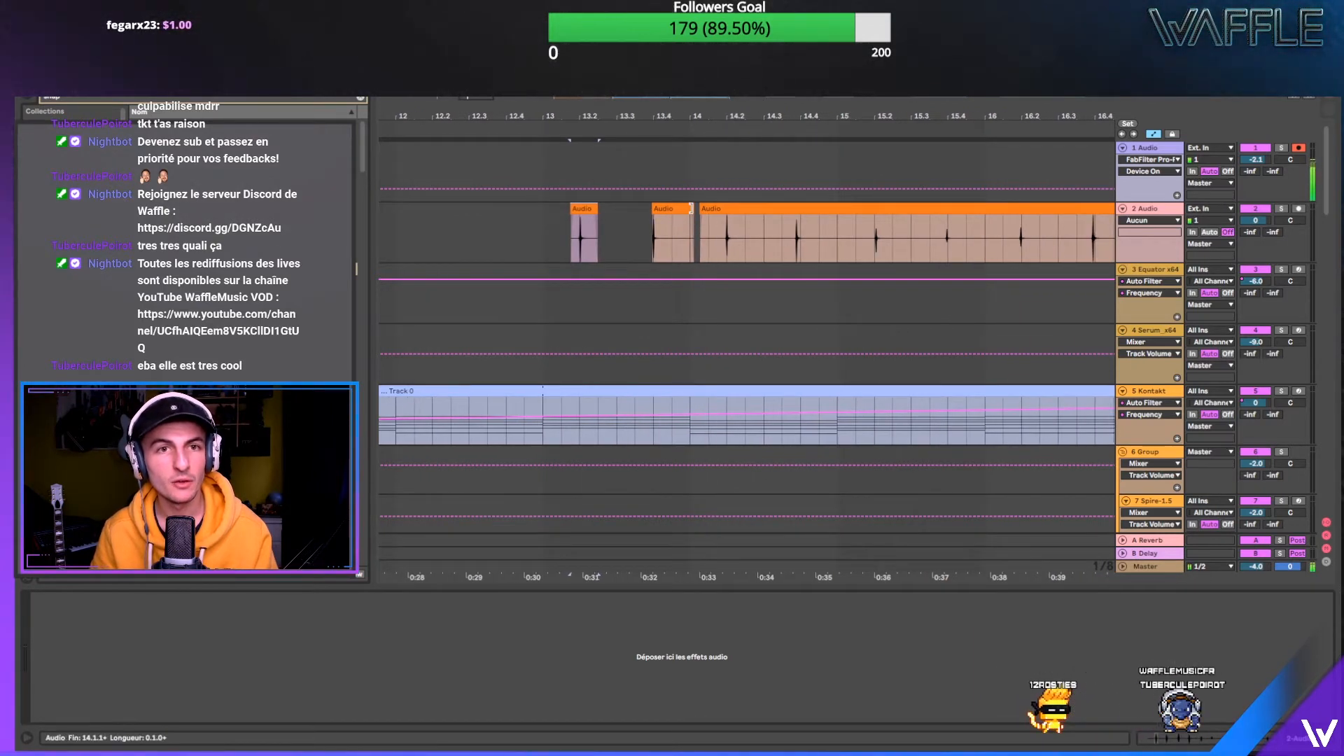
click(701, 233)
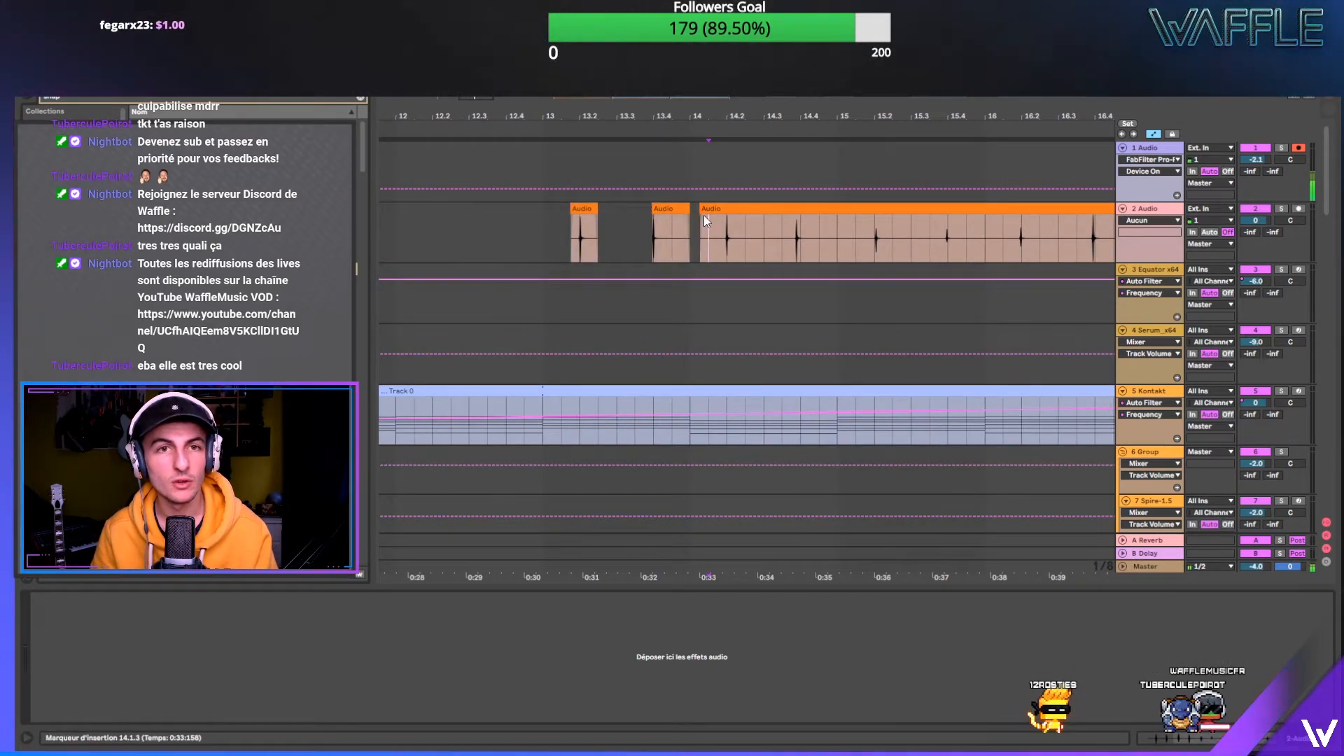
drag(701, 210, 709, 210)
drag(730, 117, 730, 129)
click(510, 220)
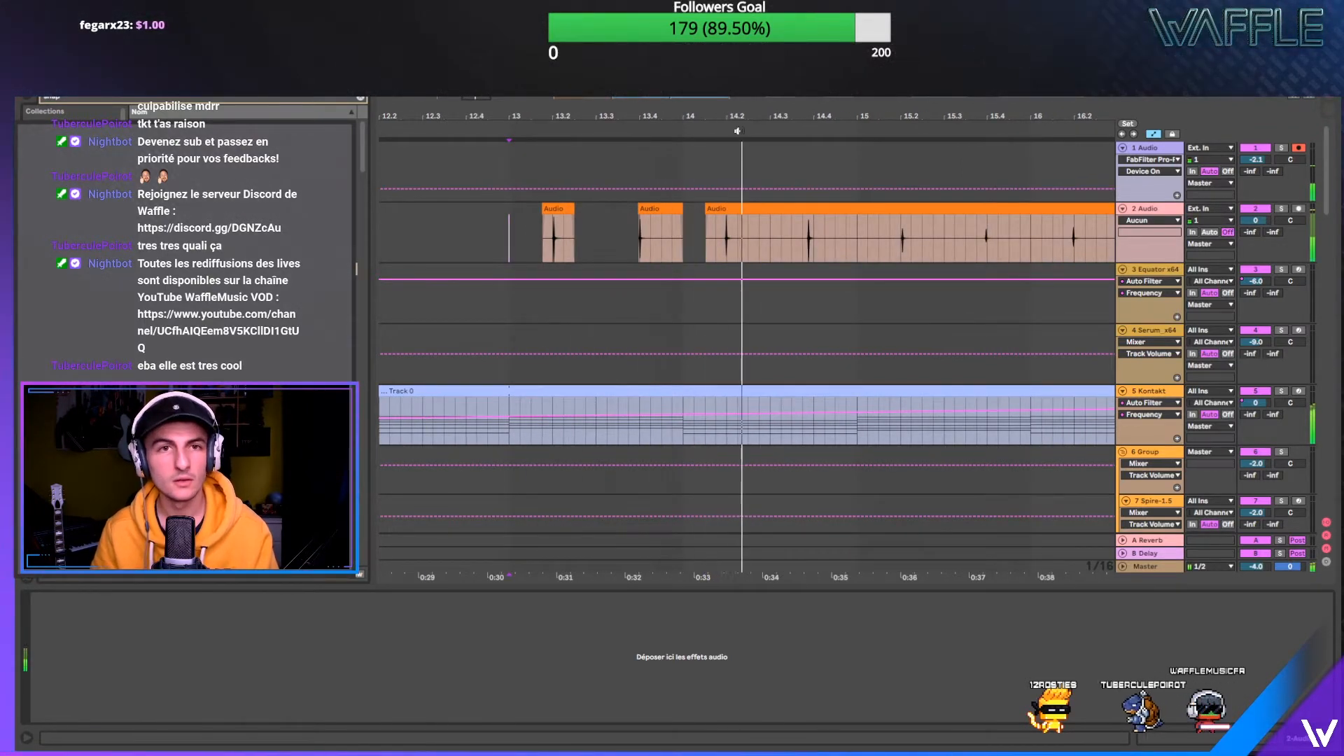
- Isolate the fourth snap, align it to beat 14.4, and trim off the silence after the third snap
drag(738, 117, 738, 140)
click(909, 249)
key(space)
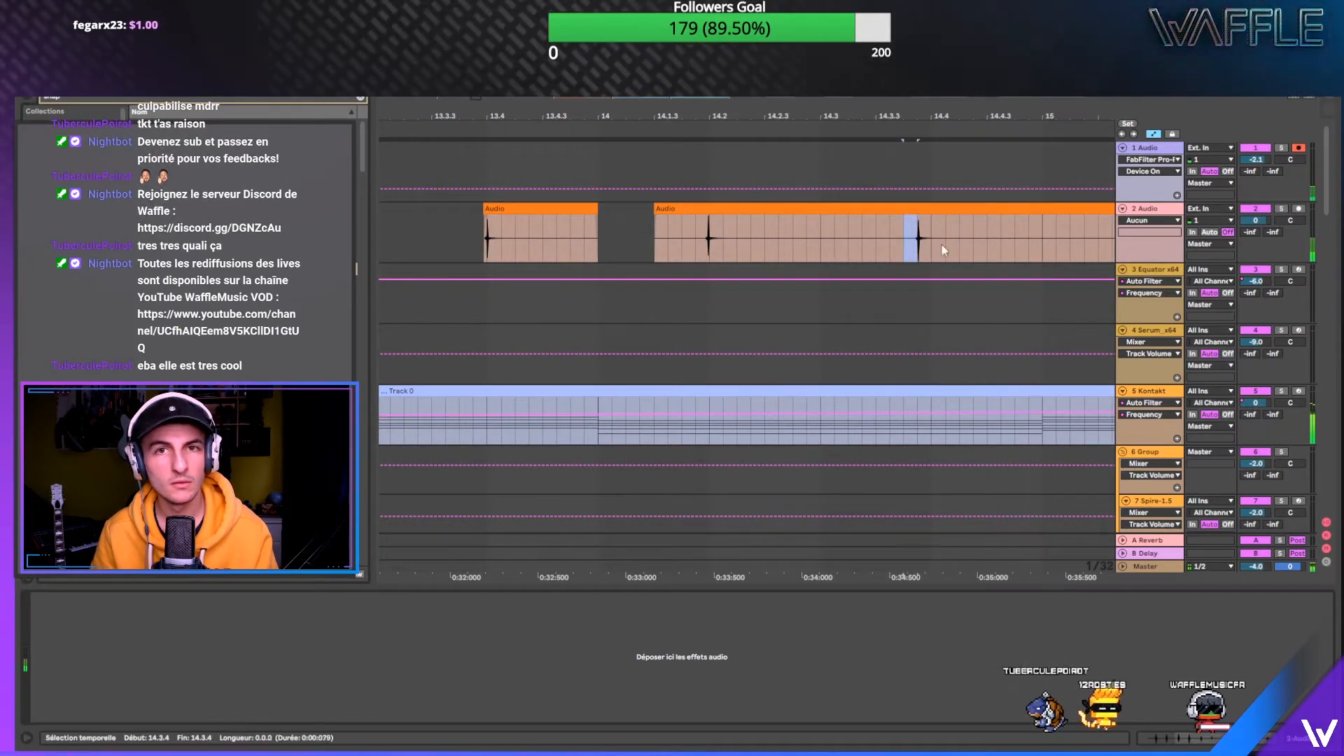
drag(908, 250, 973, 245)
drag(941, 119, 934, 141)
drag(918, 209, 982, 215)
drag(900, 119, 898, 83)
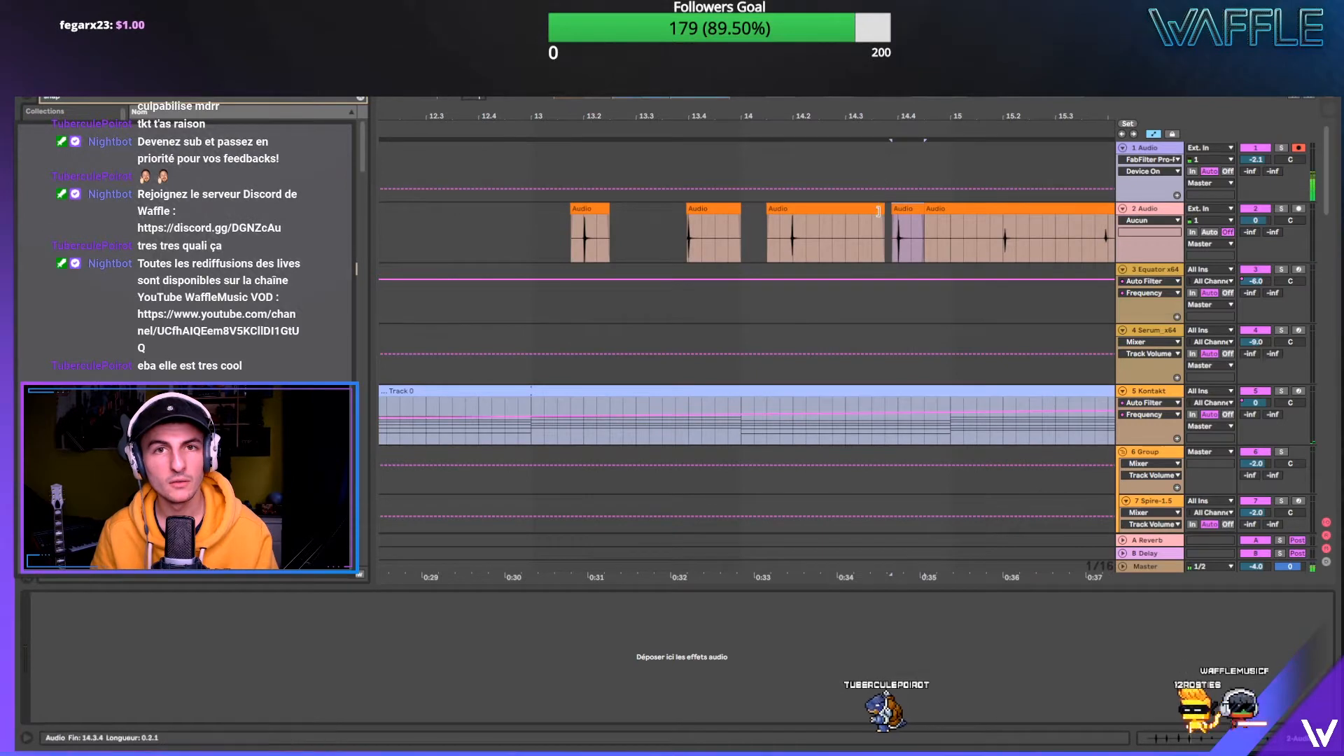
drag(879, 211, 819, 211)
- Play back the edited snaps from bar 13 to check their timing against the guitar
click(549, 129)
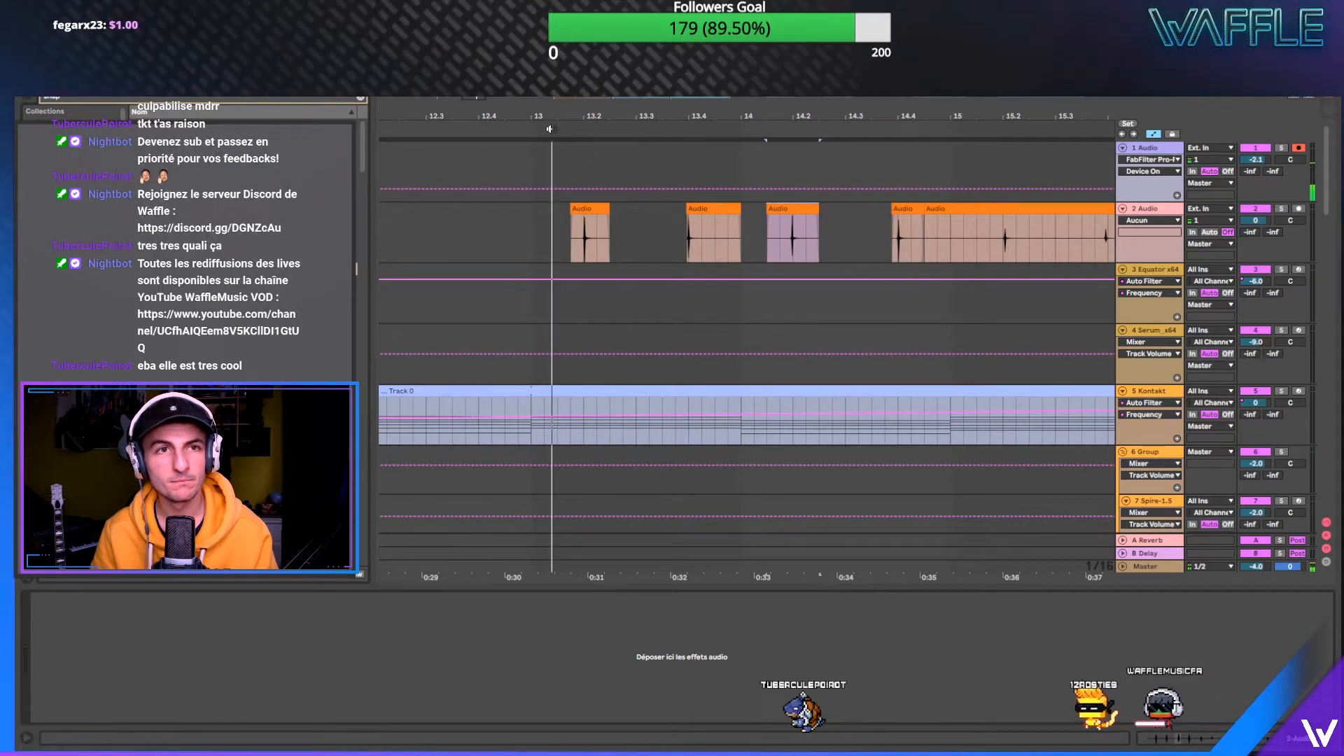
drag(579, 125, 579, 116)
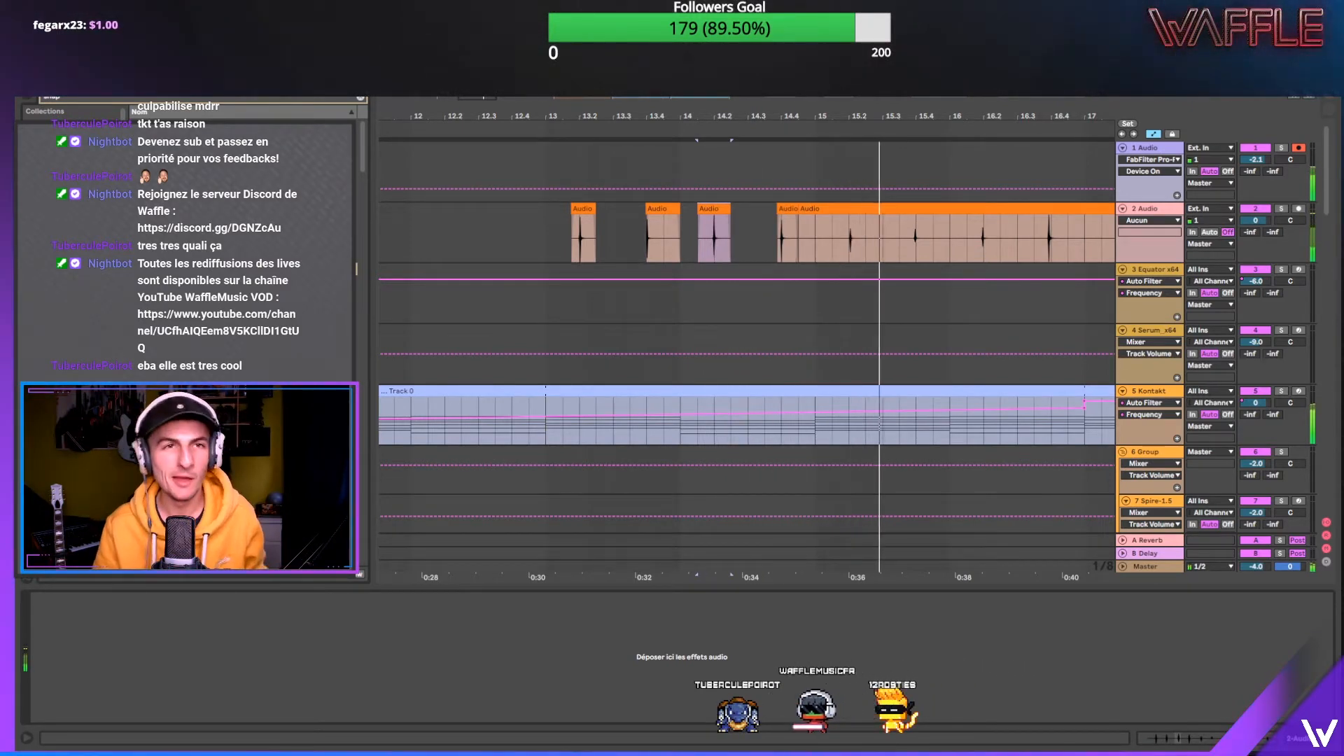
click(578, 210)
key(space)
key(space)
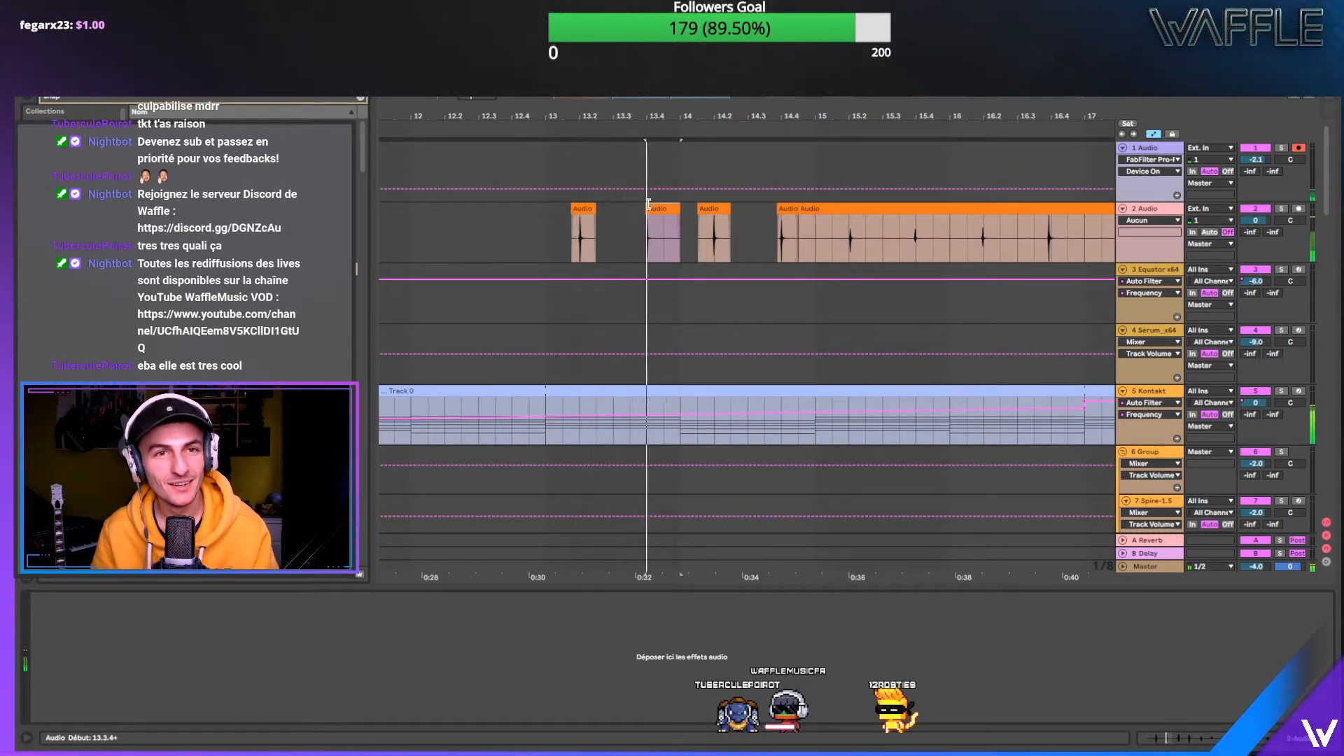
- Clear the extra audio after the fourth snap and consolidate the range from bar 13 to bar 15 into one clip
click(803, 209)
drag(801, 207, 547, 215)
key(space)
key(space)
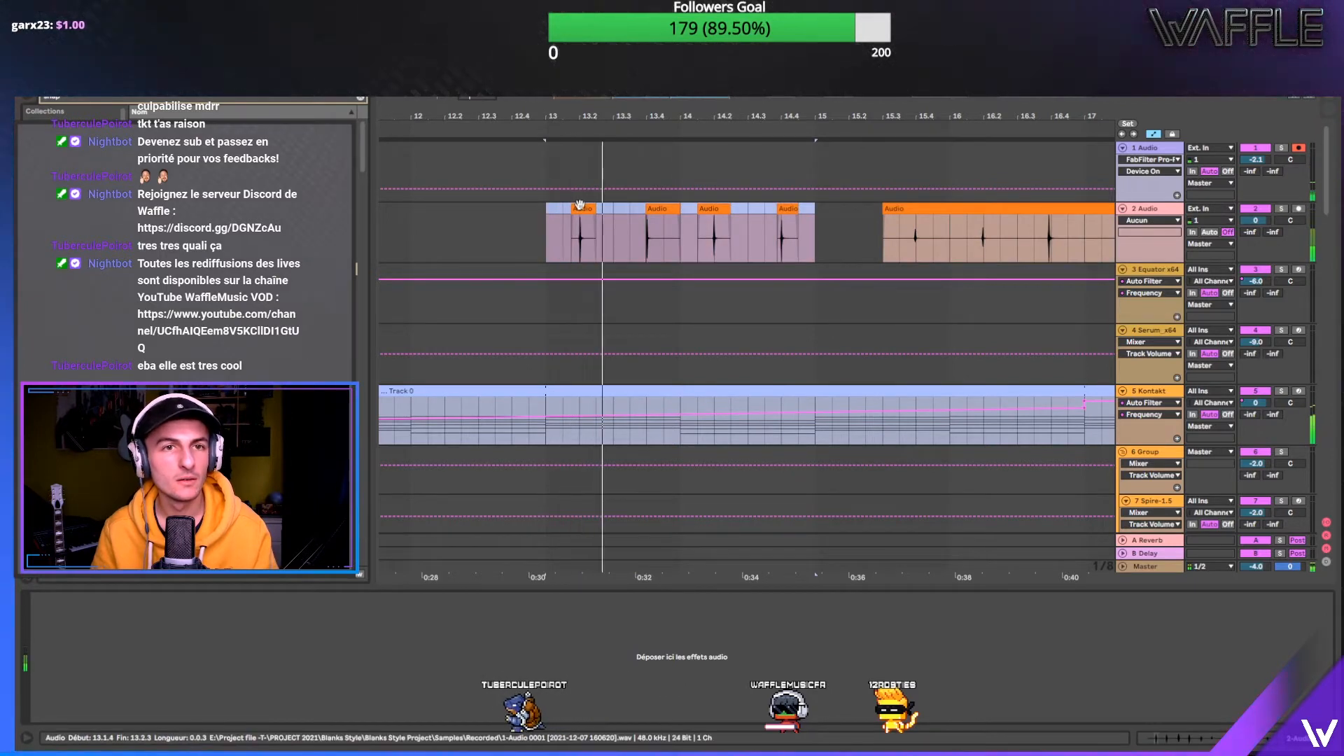
right_click(579, 205)
click(654, 327)
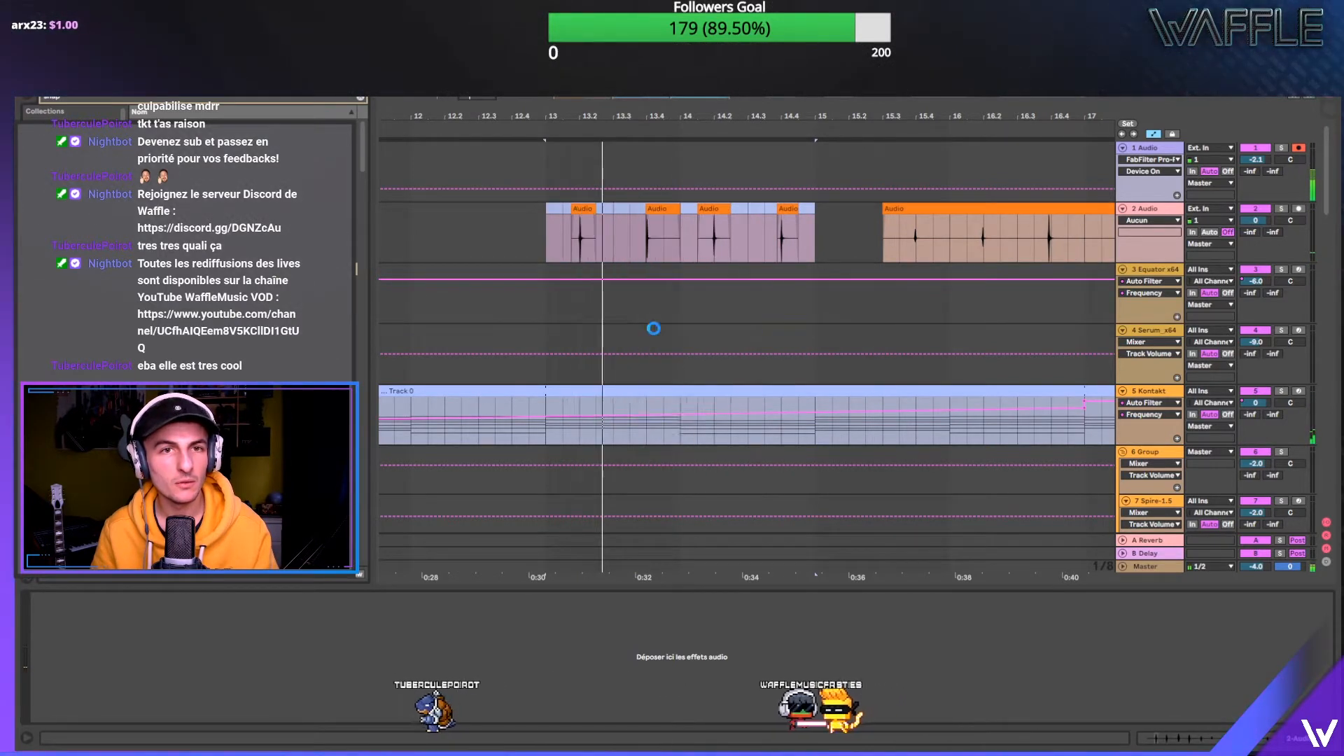
- Duplicate the 2 Audio track with its snap clips
drag(702, 114, 705, 79)
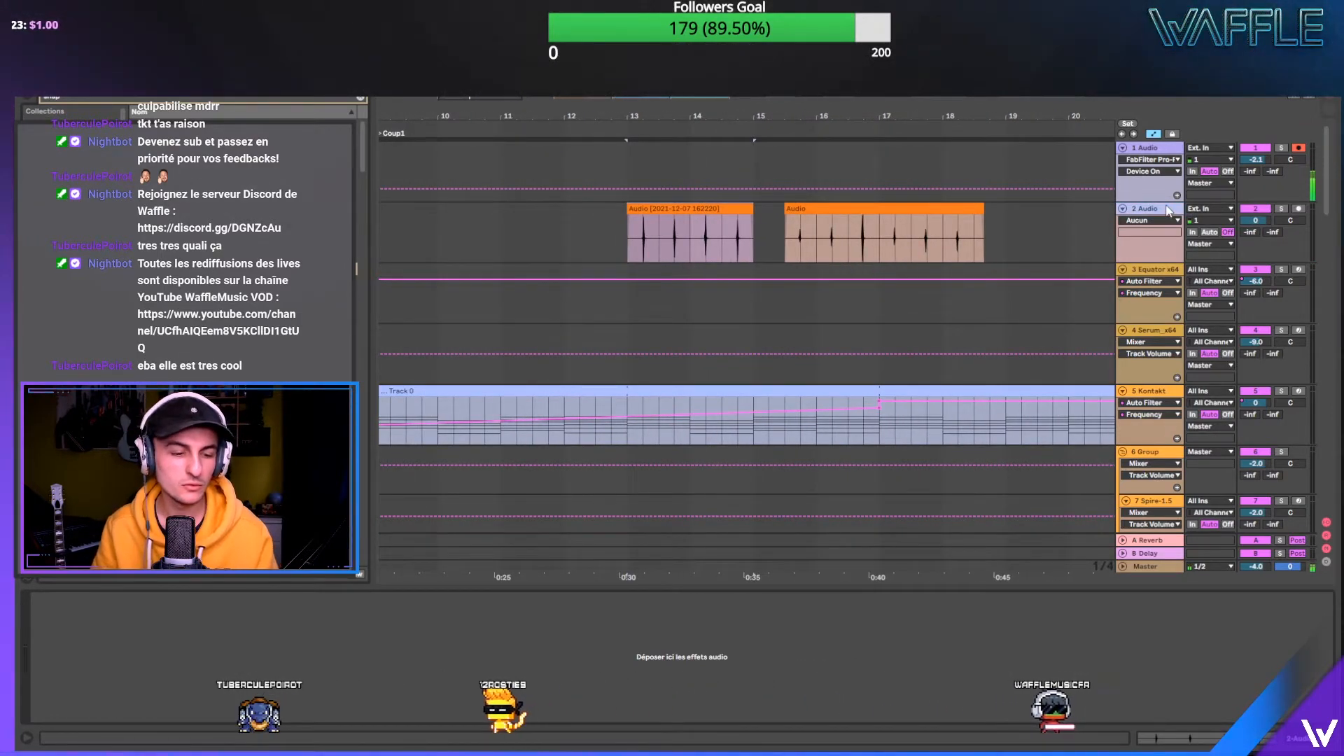
key(ctrl+d)
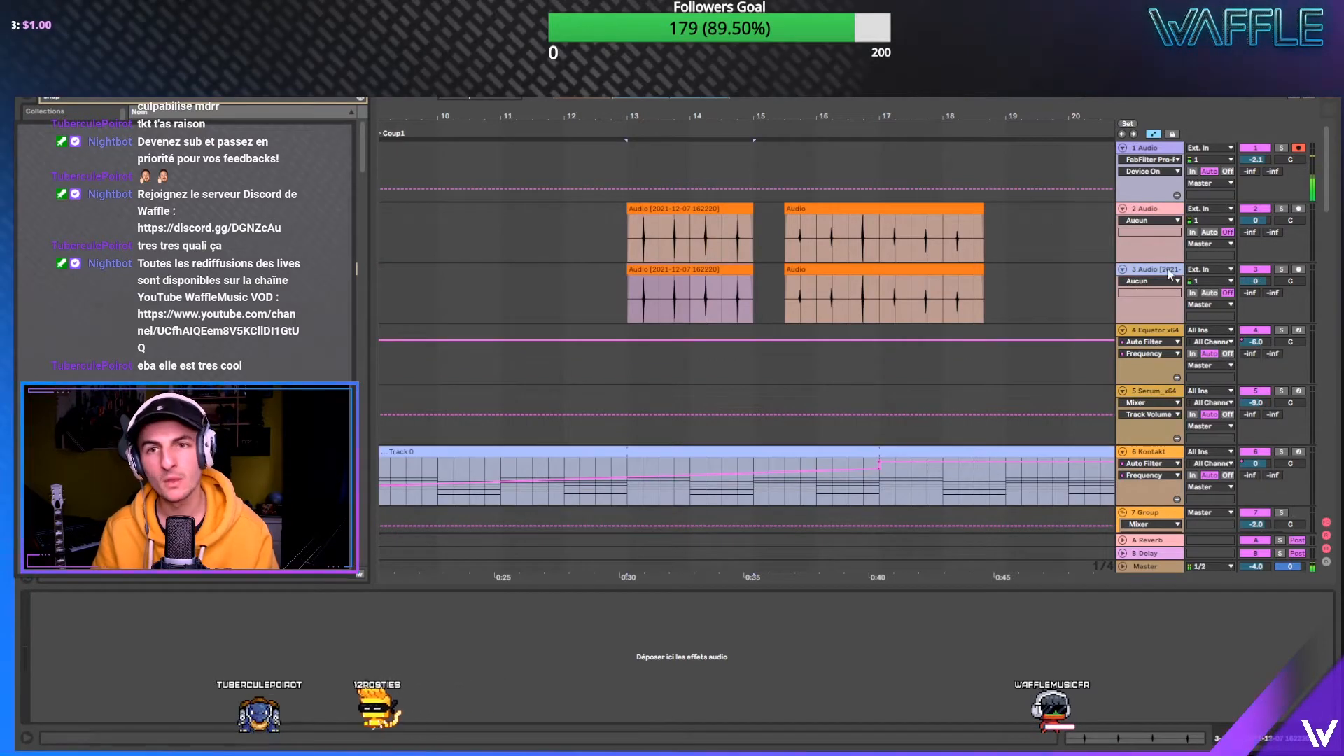
click(731, 270)
drag(648, 117, 648, 168)
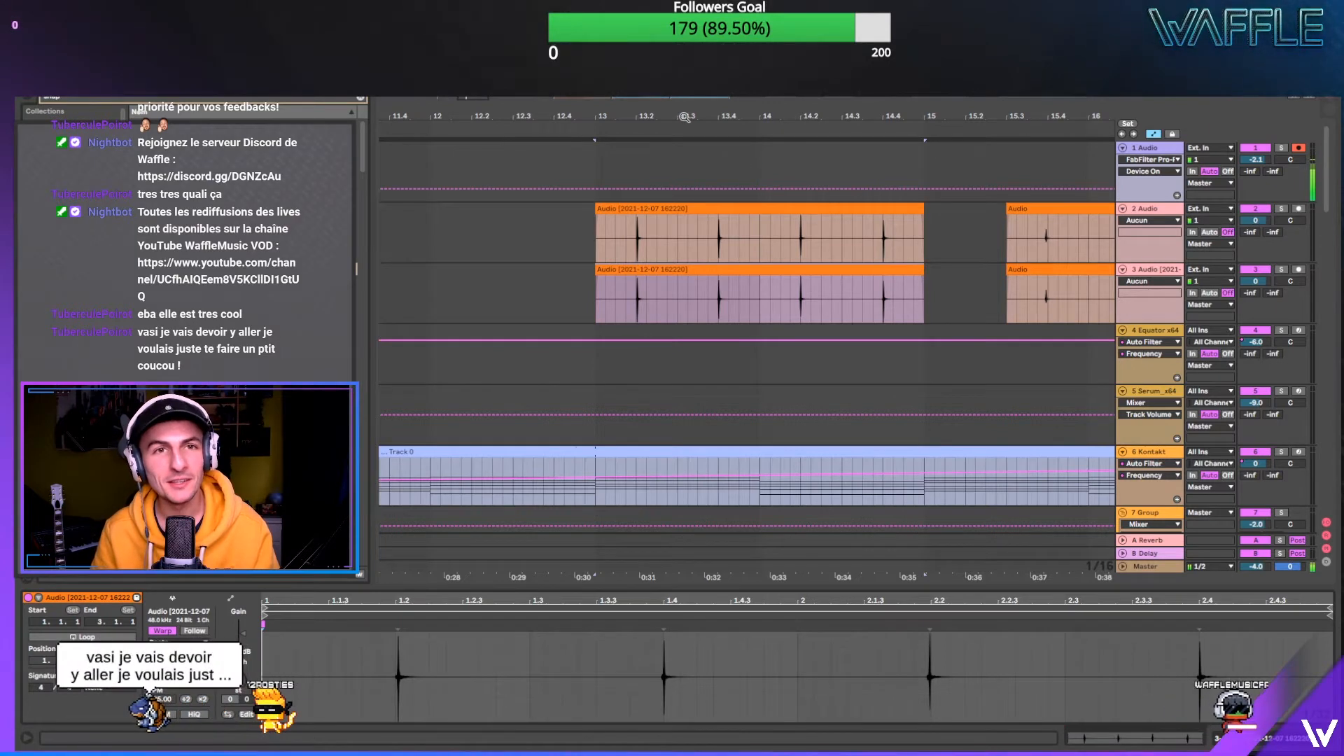
- On the duplicate track, move the fourth snap segment onto the first snap at 13.1.4 and delete the piece before it
drag(688, 118, 692, 151)
drag(849, 309, 1032, 279)
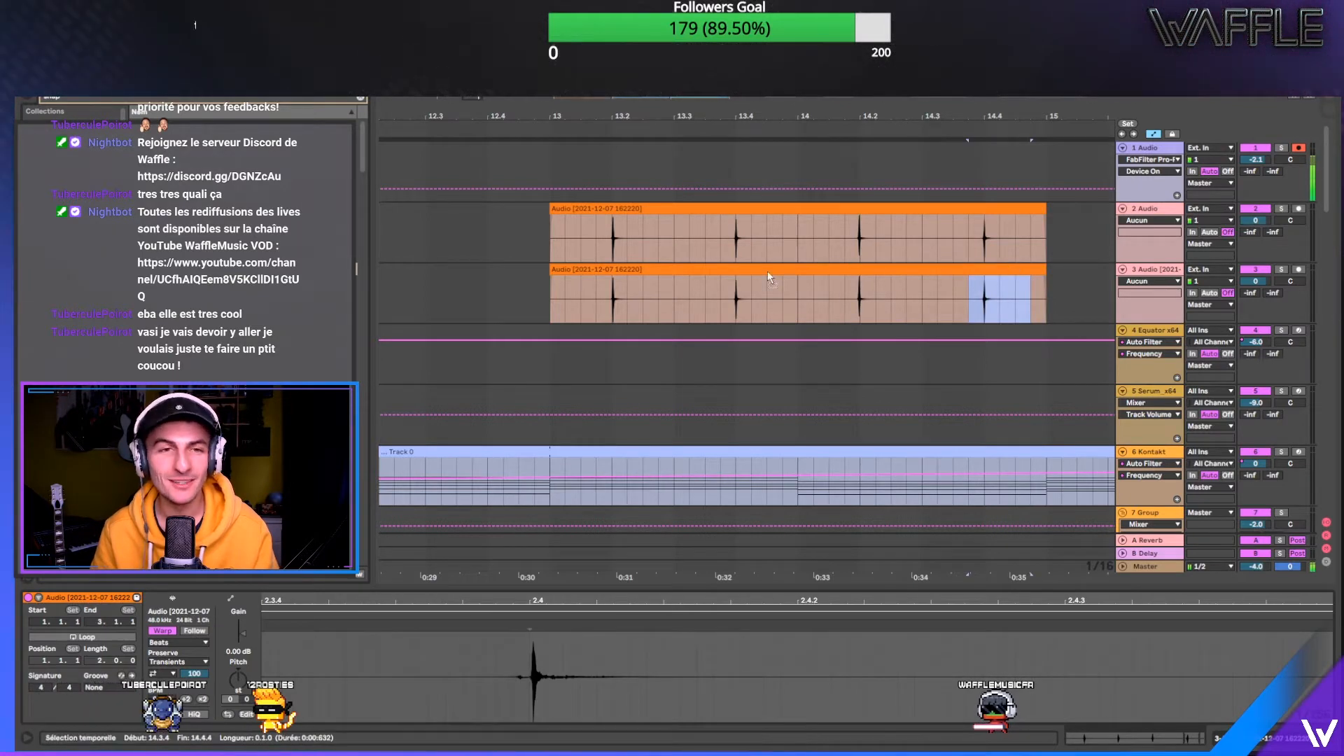
drag(641, 270, 641, 270)
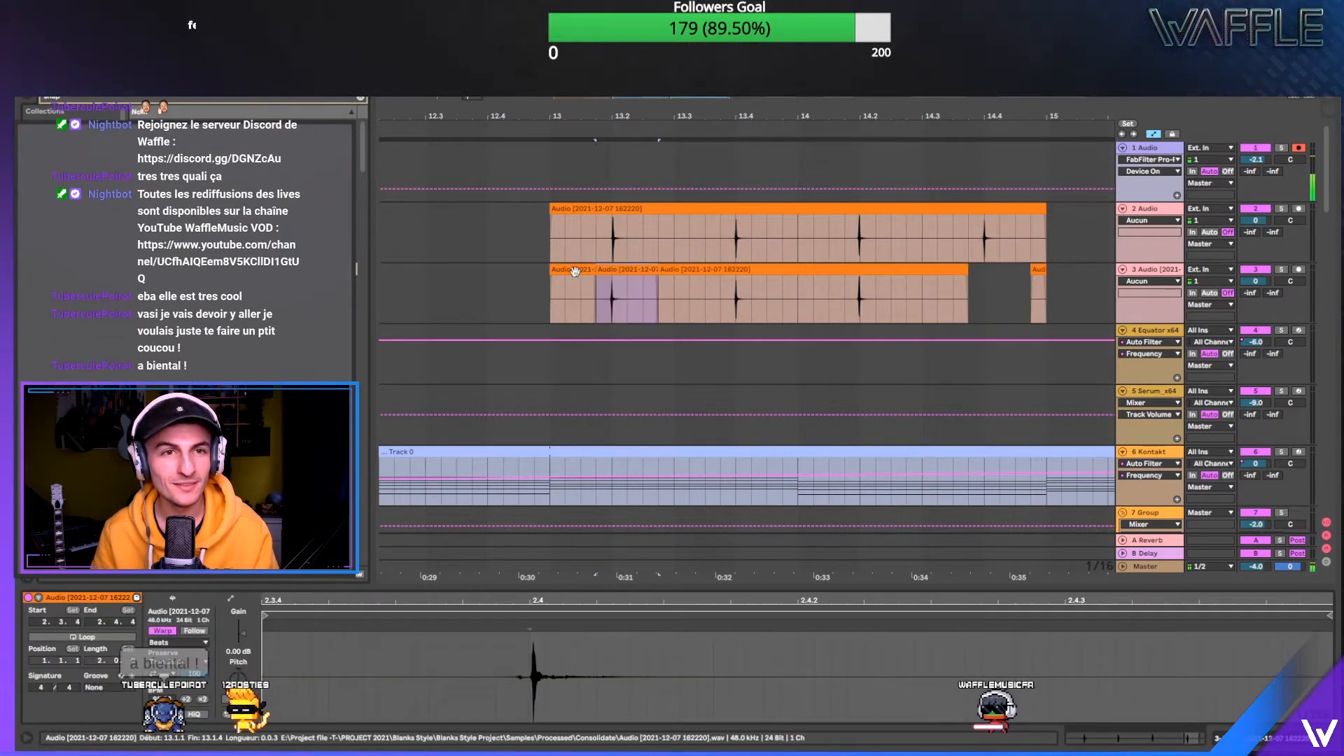
key(Delete)
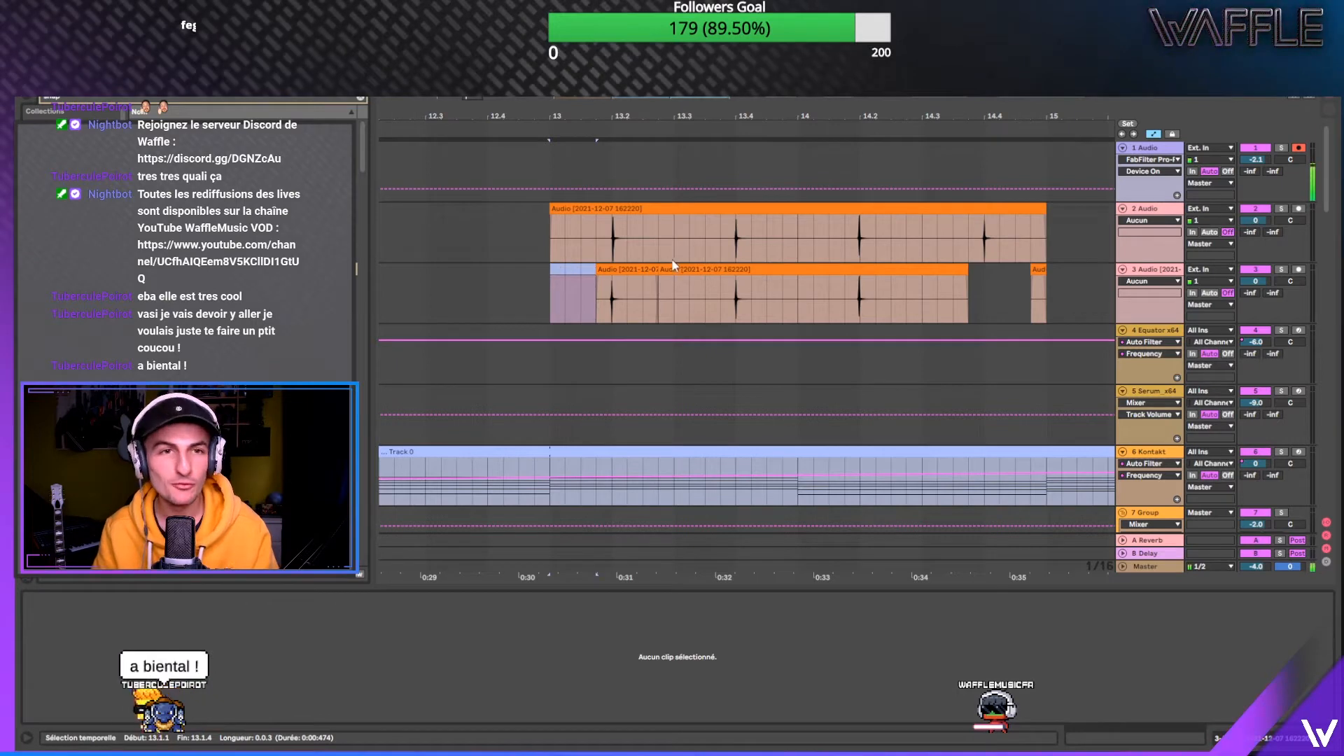
click(641, 270)
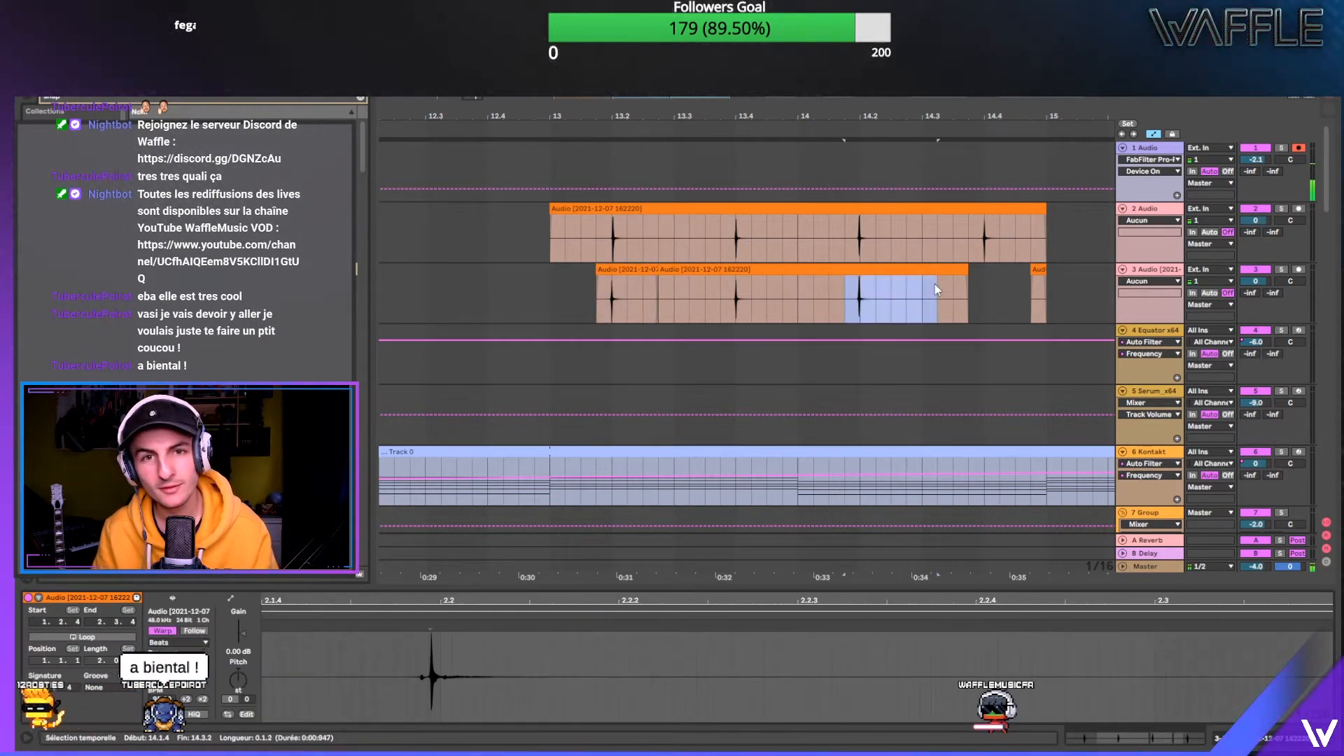
- Rearrange the duplicate track's remaining snaps, moving the third snap to beat 13.4 and placing other snap segments over 14.2 and 14.4
drag(703, 297, 1008, 283)
drag(847, 296, 746, 289)
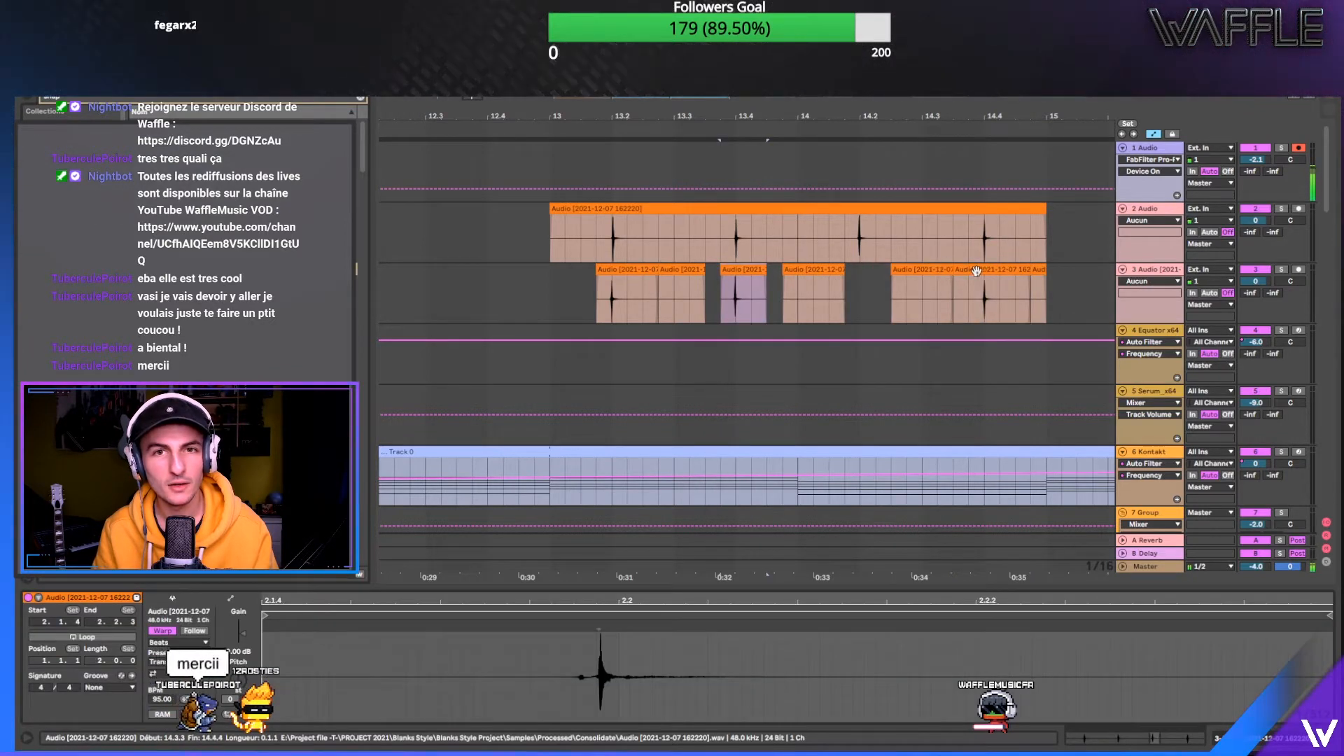
drag(948, 271, 823, 277)
- Delete the silent leftover pieces on the duplicate track starting at 13.4.4 and 13.2.4
click(805, 270)
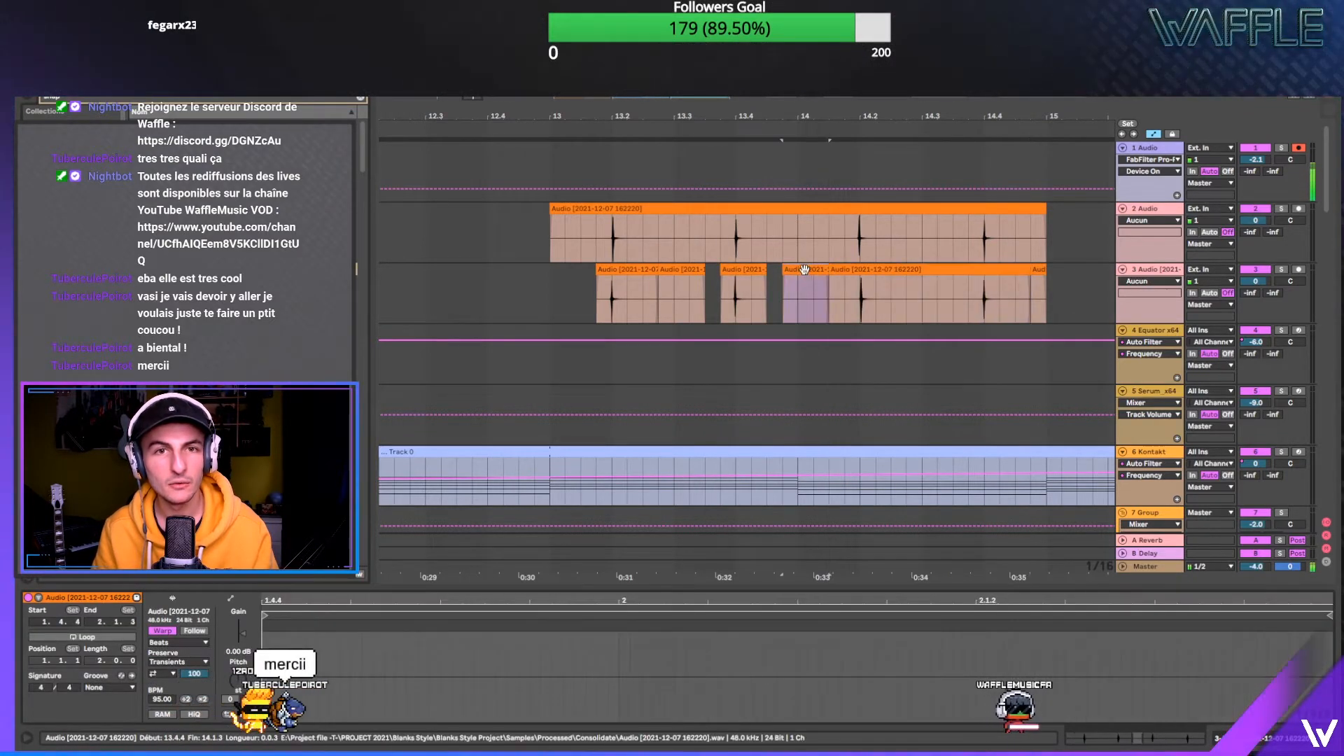
key(Delete)
click(681, 273)
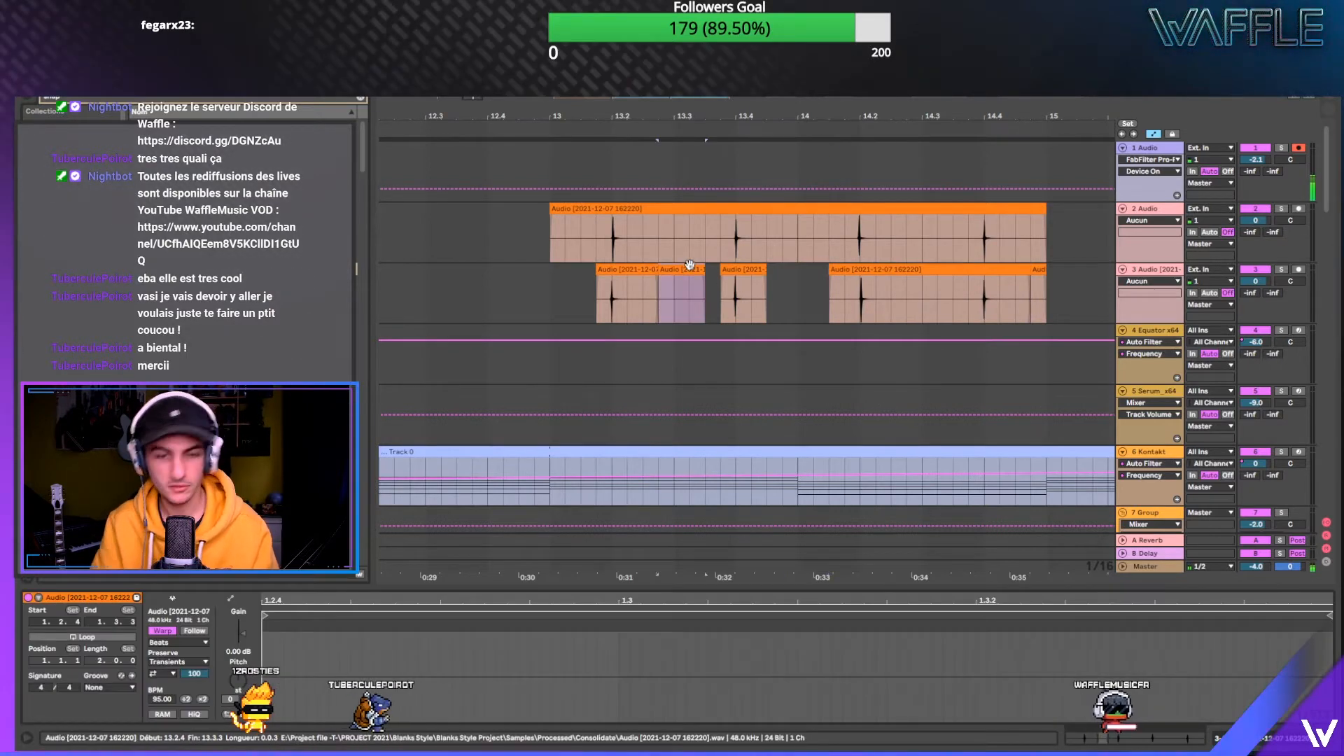
key(Delete)
- Trim the original consolidated clip's start to 13.1.4 and slightly shorten the end of the duplicate track's first snap
drag(552, 207, 597, 208)
drag(601, 113, 602, 161)
drag(732, 117, 732, 70)
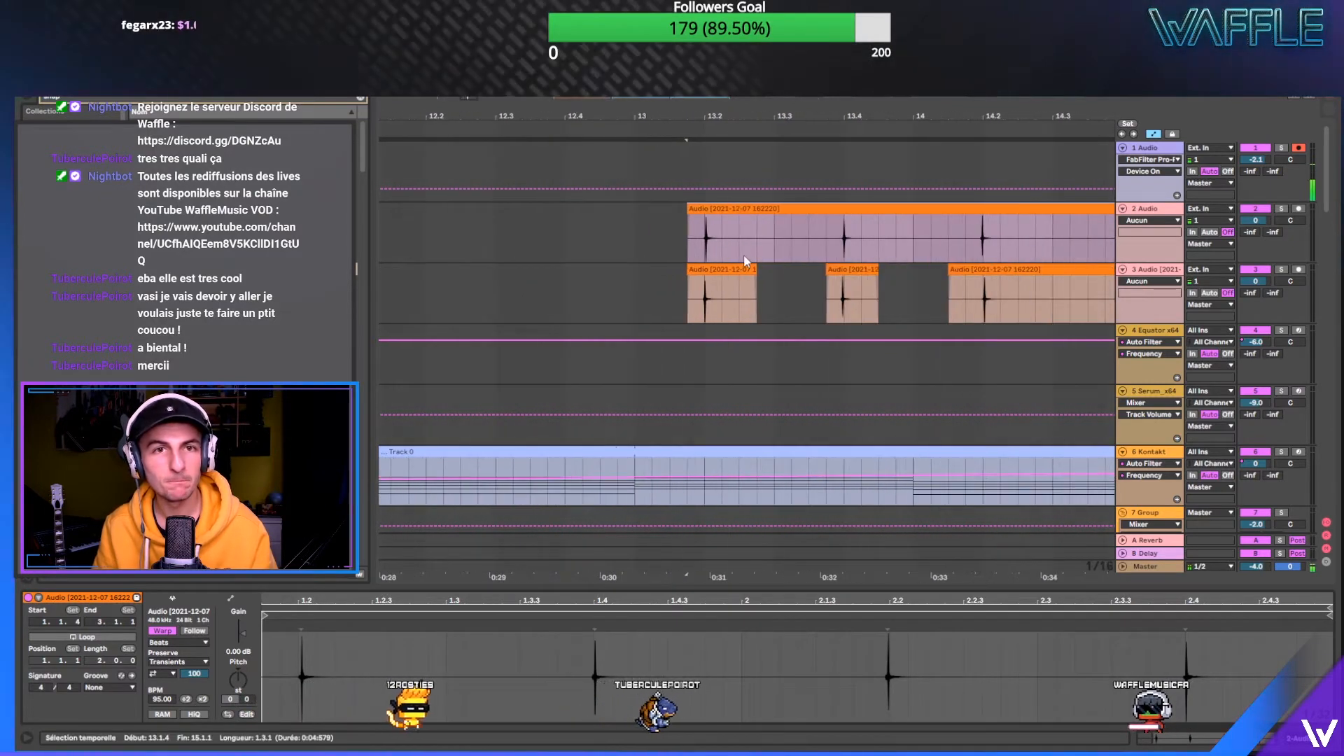
drag(756, 270, 740, 270)
drag(776, 118, 616, 135)
- Cut away the silence between the first, second and third snaps so their clips match on both snap tracks
drag(556, 229, 687, 226)
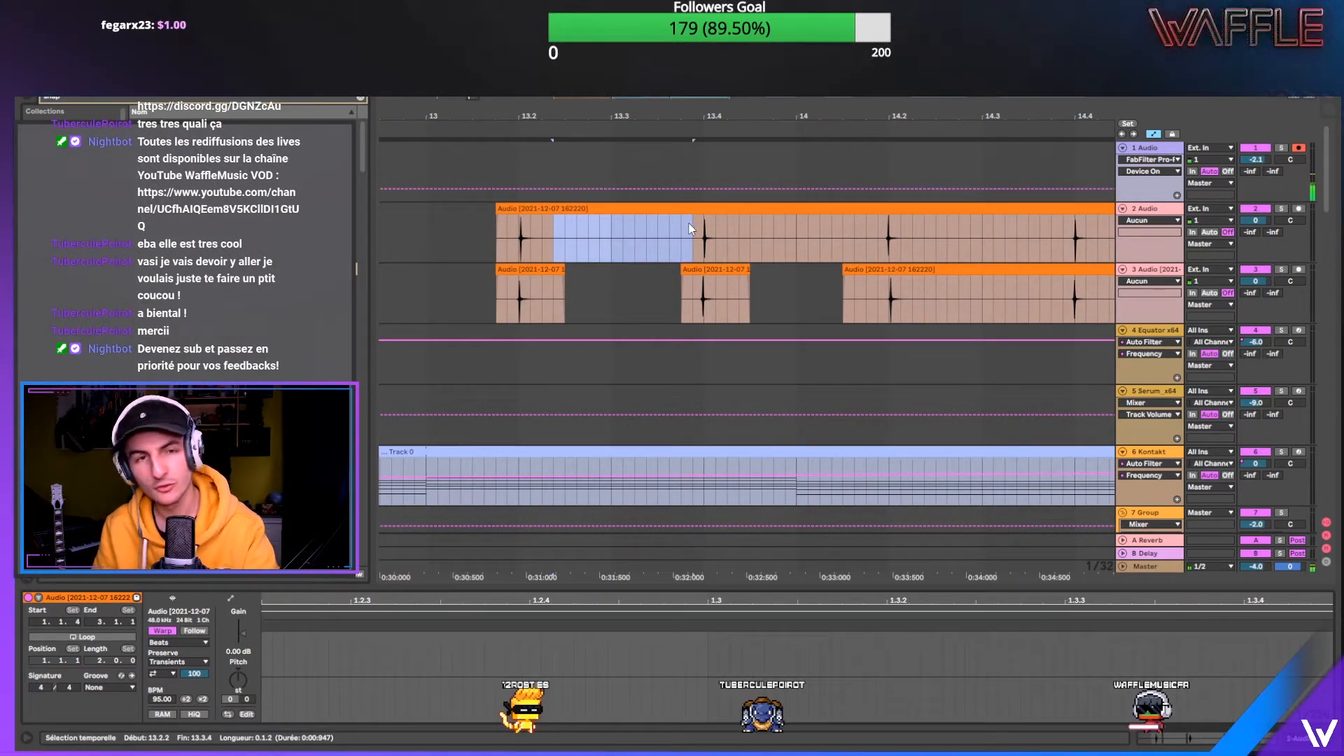
drag(569, 206, 564, 206)
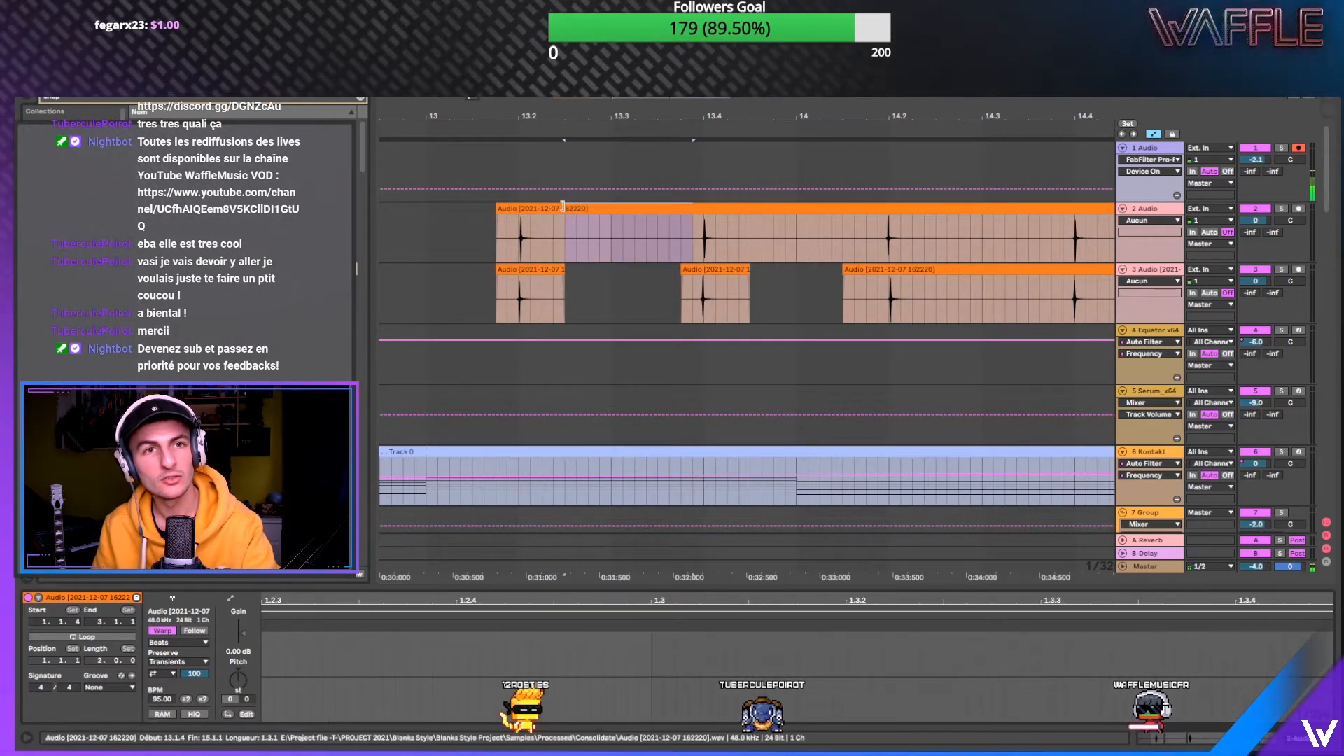
key(Delete)
click(678, 267)
drag(680, 271, 733, 297)
key(Delete)
click(744, 269)
key(Delete)
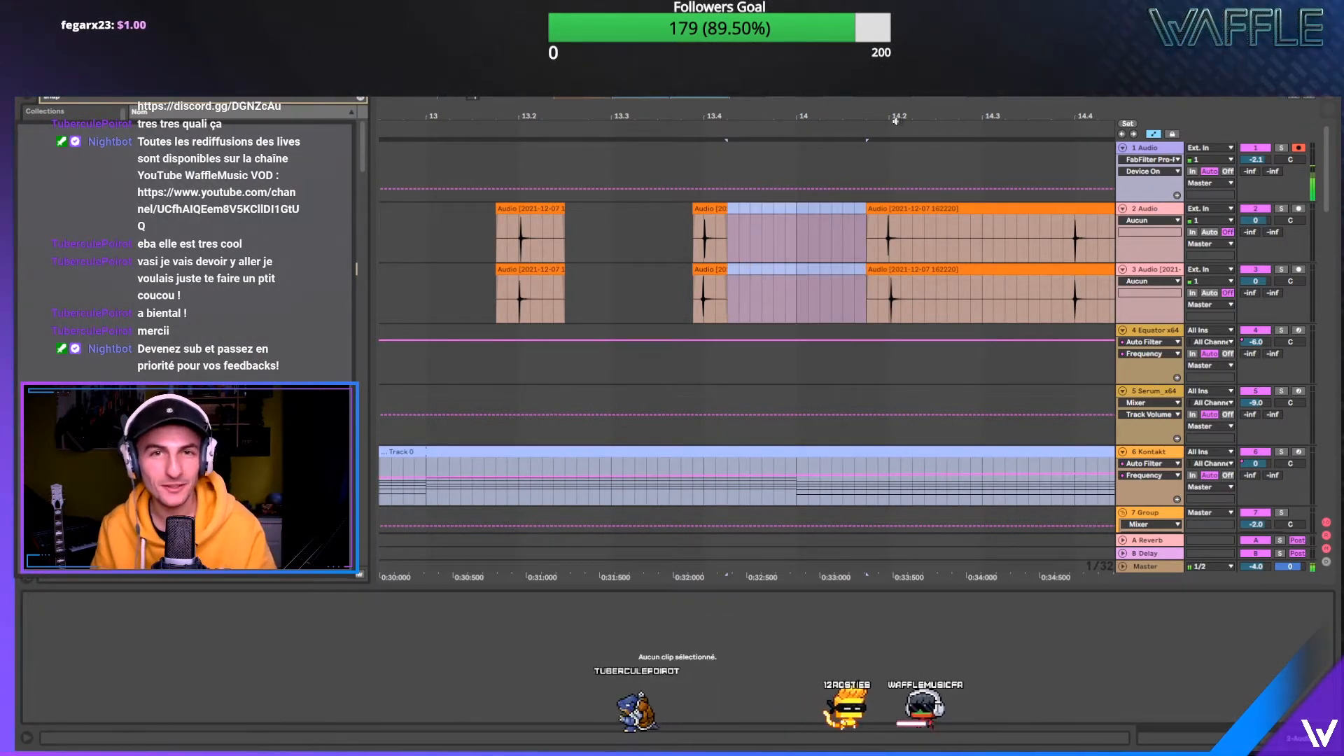
- Delete the silence between the third and fourth snaps and everything after the fourth snap on both snap tracks
scroll(826, 175, right, 3)
drag(774, 231, 922, 275)
key(Delete)
drag(776, 284, 929, 209)
key(Delete)
drag(1052, 228, 952, 300)
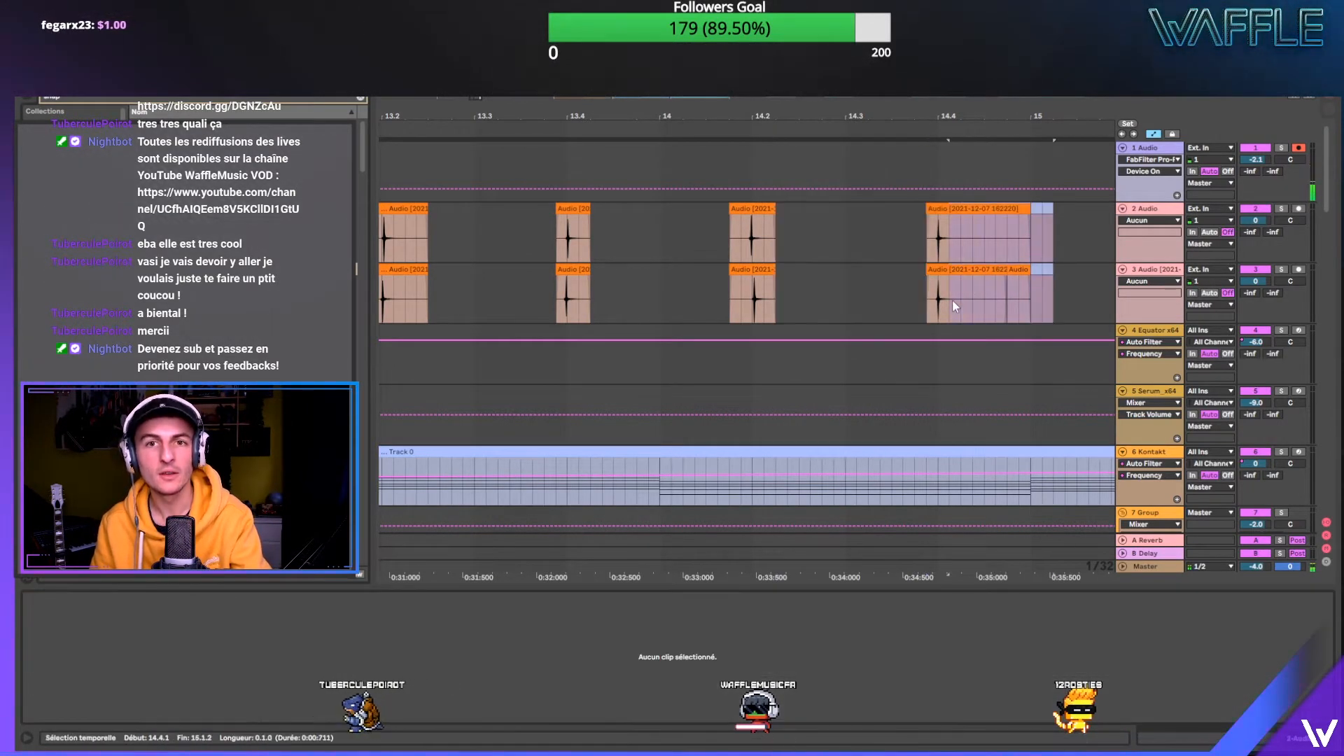
key(Delete)
- Play from 13.1.1 and pan the 2 Audio track to 50L and the 3 Audio track to 50R
drag(960, 112, 981, 84)
click(796, 218)
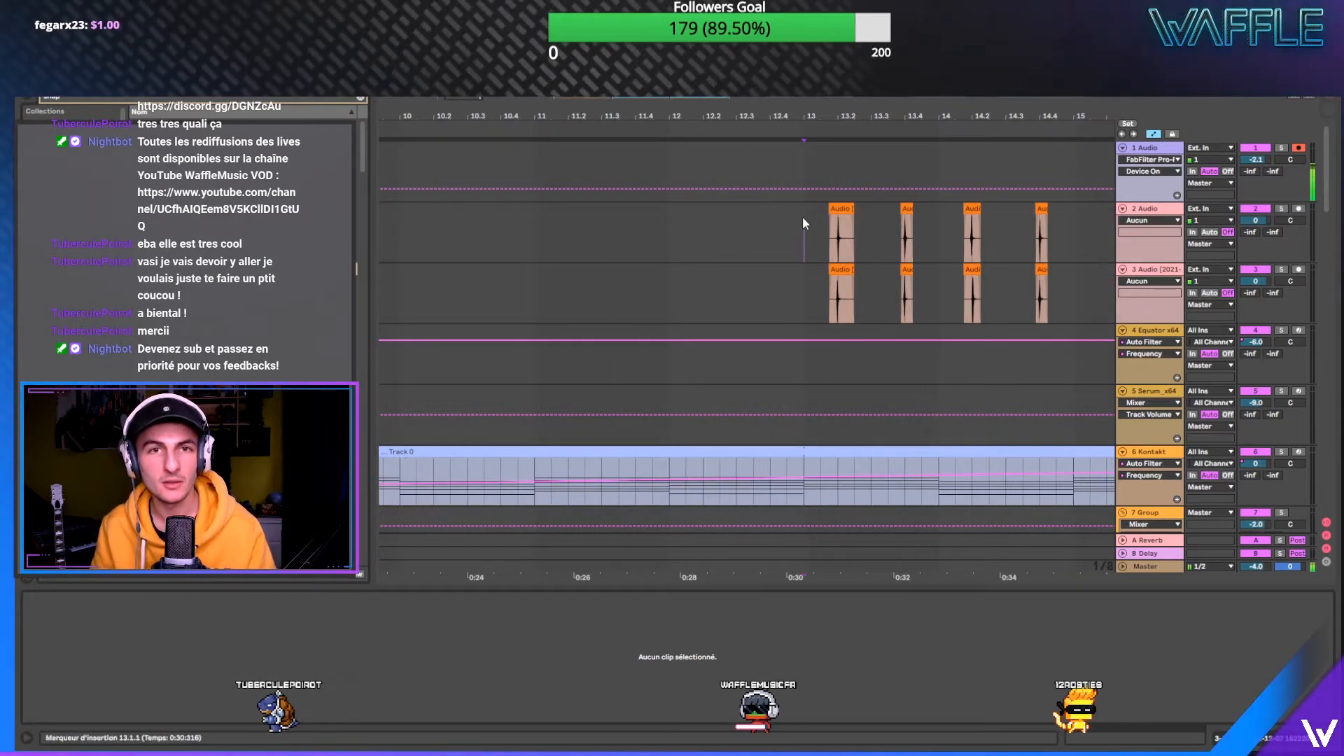
mouse_move(1289, 221)
mouse_down()
mouse_move(1289, 294)
mouse_move(1288, 210)
mouse_up()
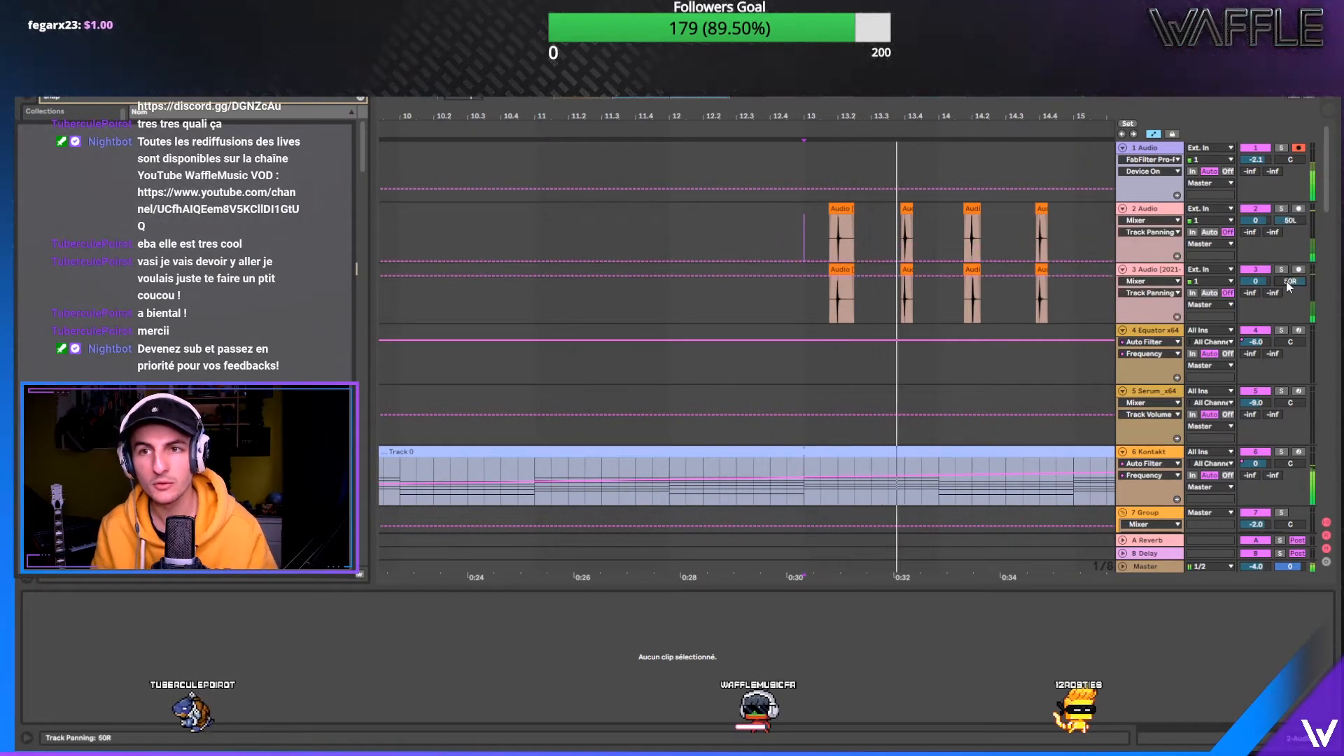
- Stop playback and delete the leftover recorded snap clips starting at 15.3.1 on both snap tracks
drag(965, 116, 675, 44)
key(space)
click(636, 208)
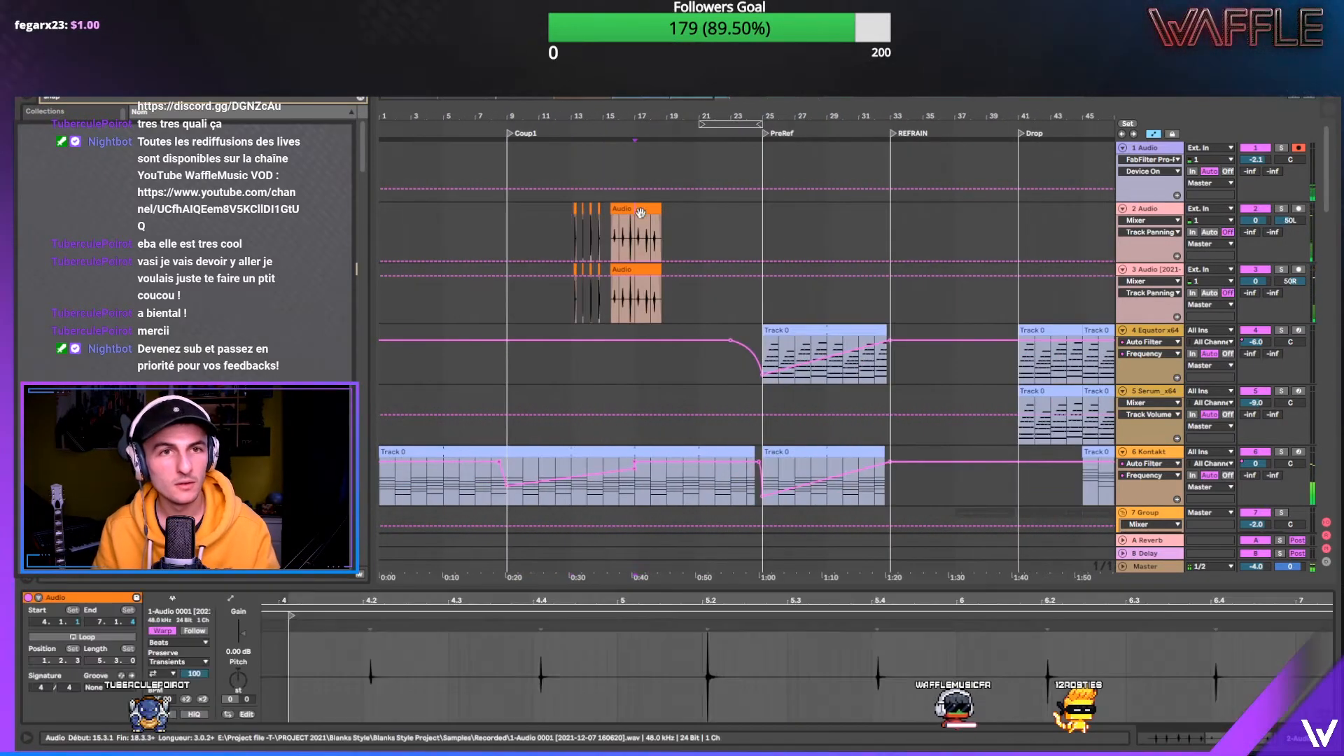
shift+click(646, 272)
key(Delete)
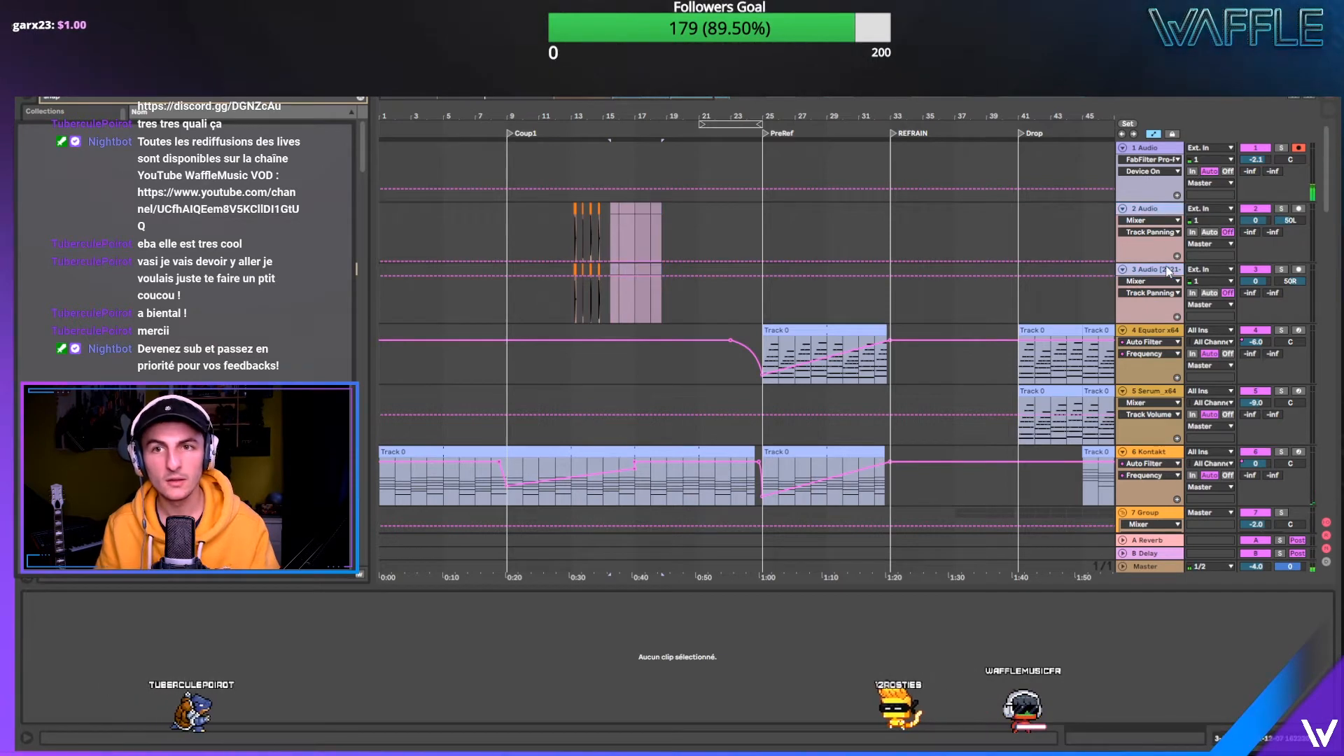
- Move the two panned snap tracks down the arrangement to just above the empty audio track, below the collapsed group
scroll(1167, 270, down, 4)
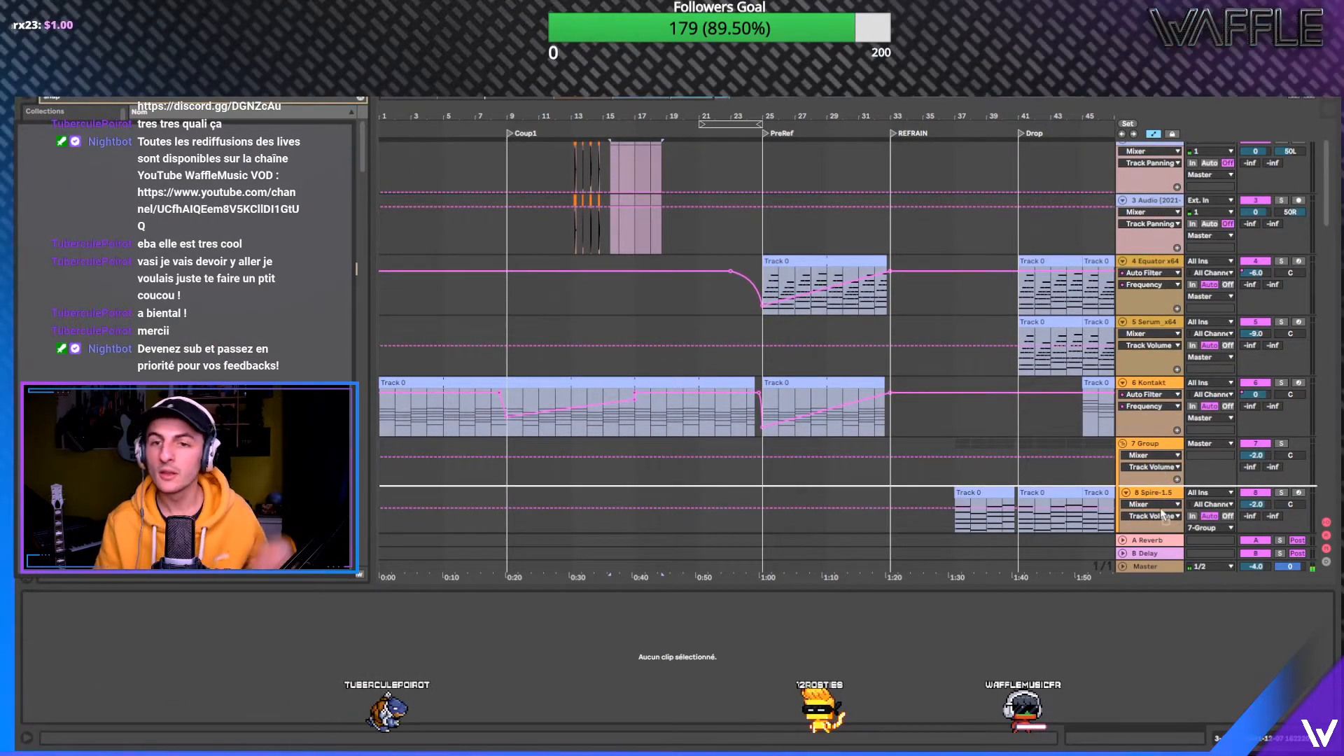
scroll(1167, 518, down, 5)
scroll(1170, 549, down, 10)
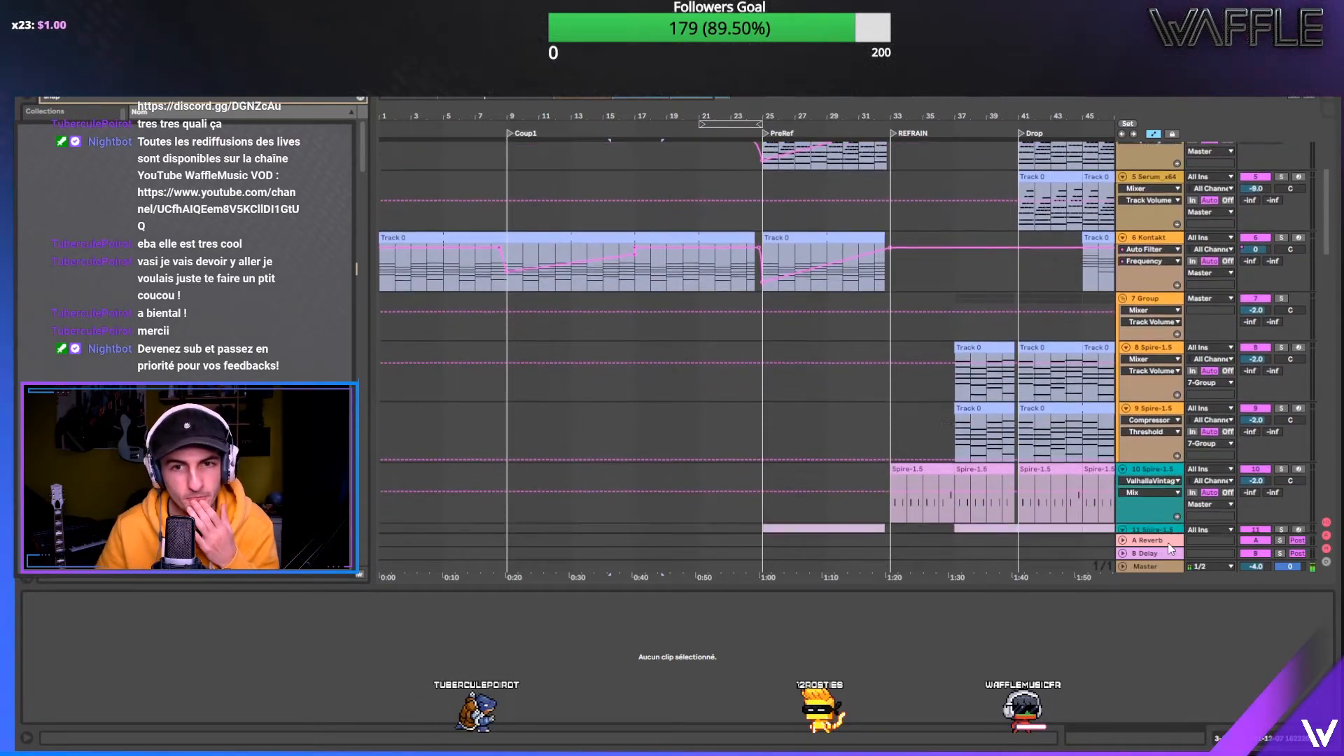
drag(1170, 549, 1162, 461)
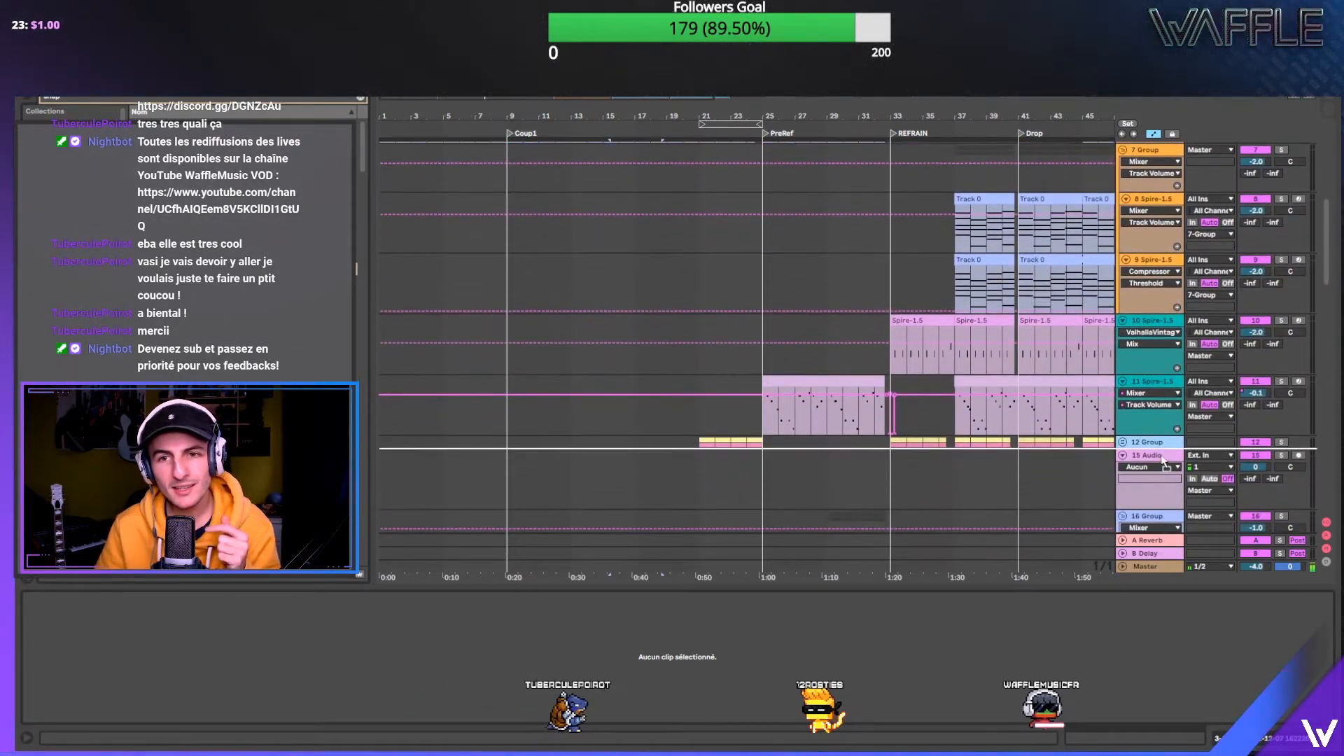
scroll(534, 332, down, 4)
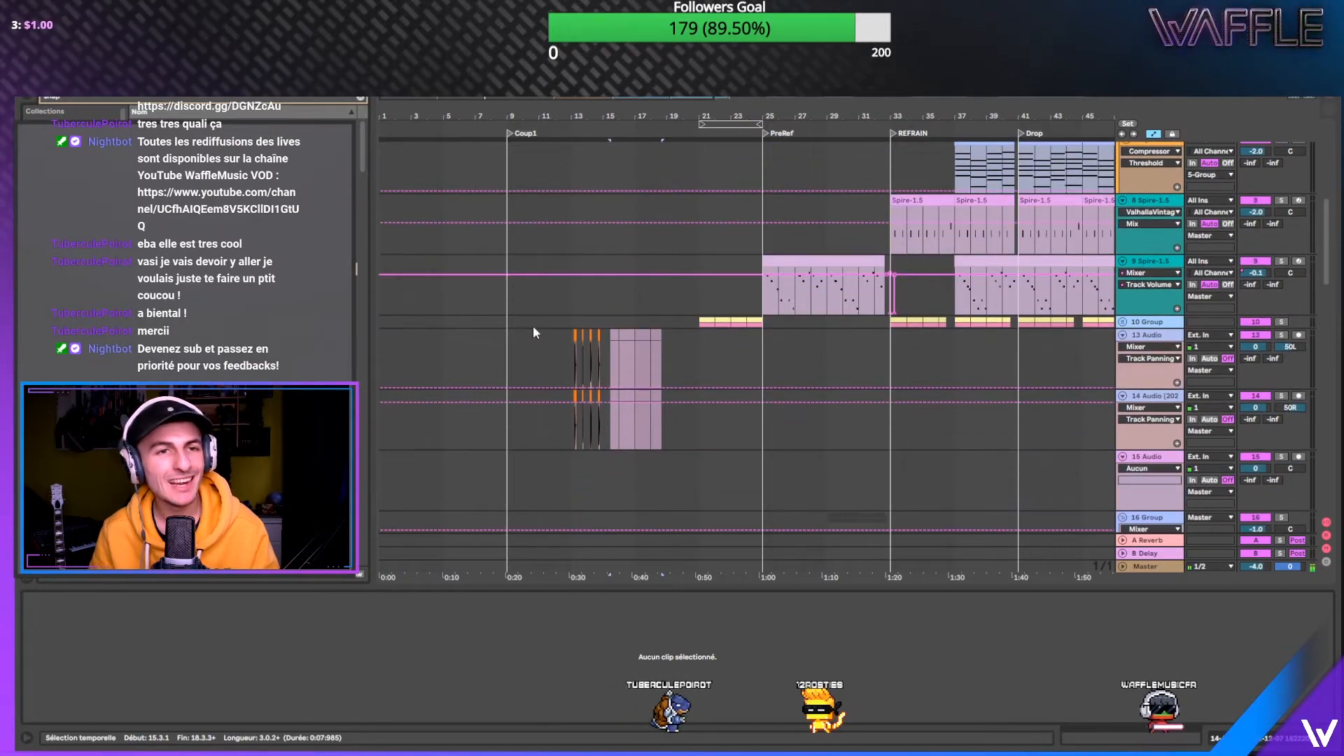
- Group the two snap tracks and open the new group's device chain
click(553, 298)
drag(556, 115, 569, 183)
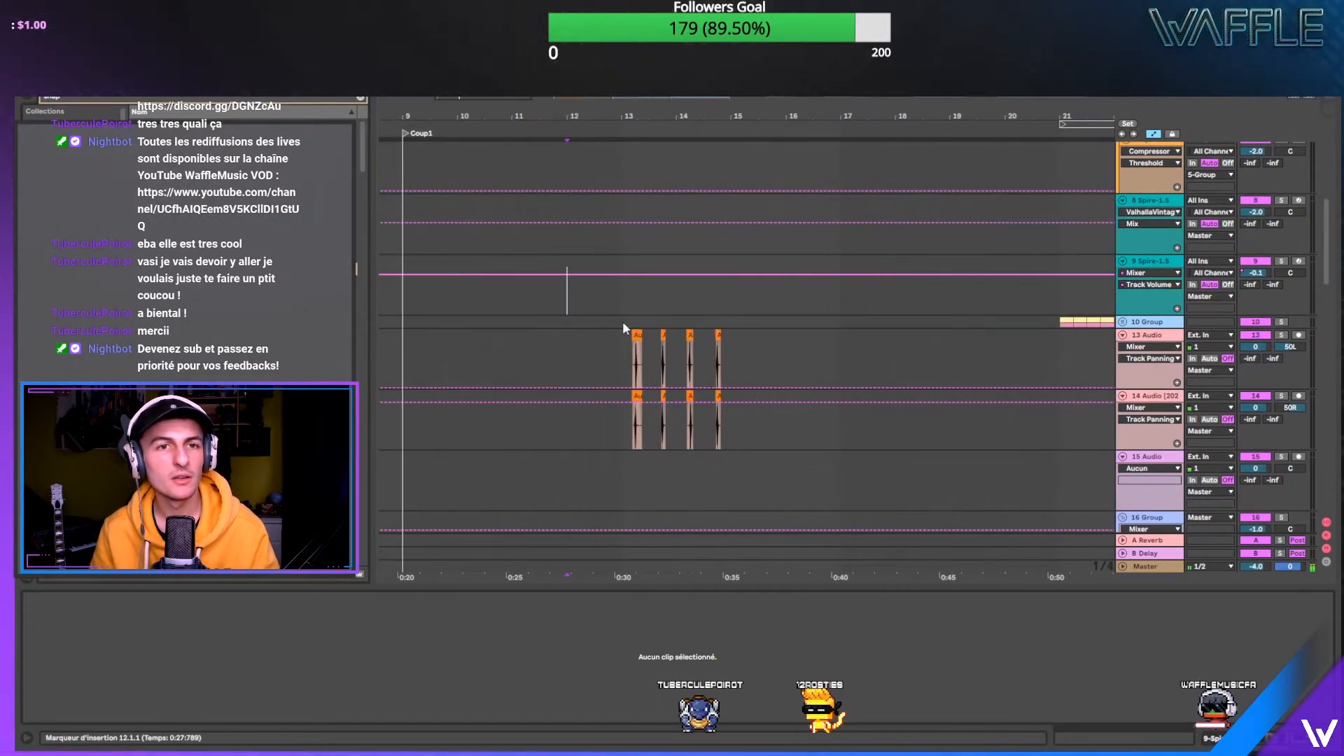
scroll(705, 309, down, 3)
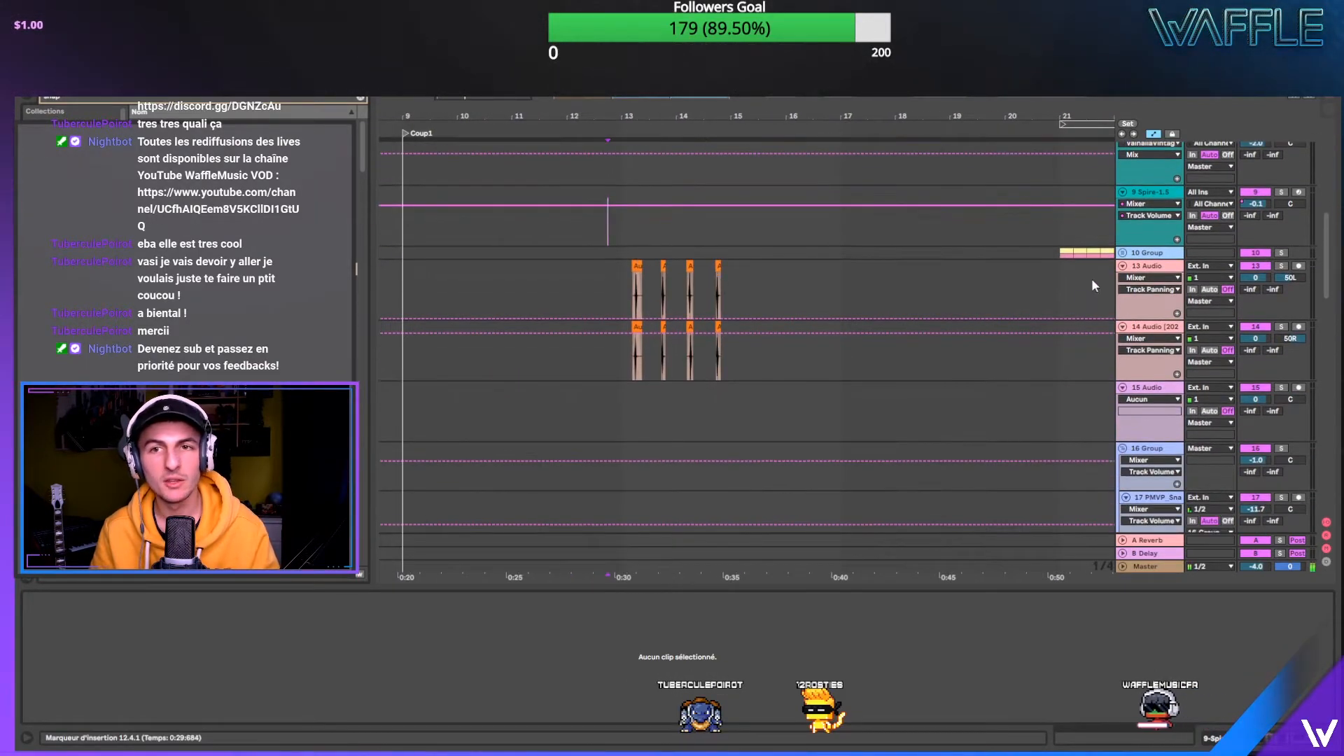
right_click(1172, 332)
click(1128, 437)
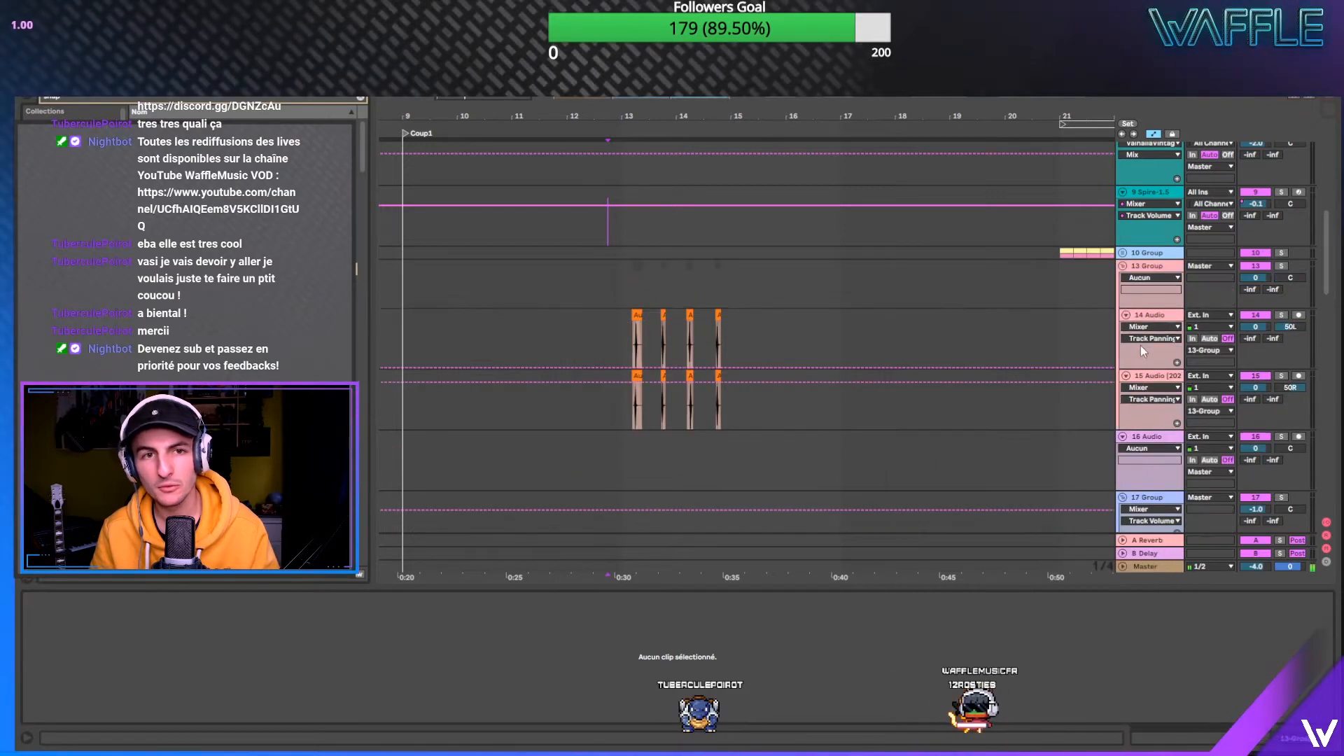
double_click(1156, 267)
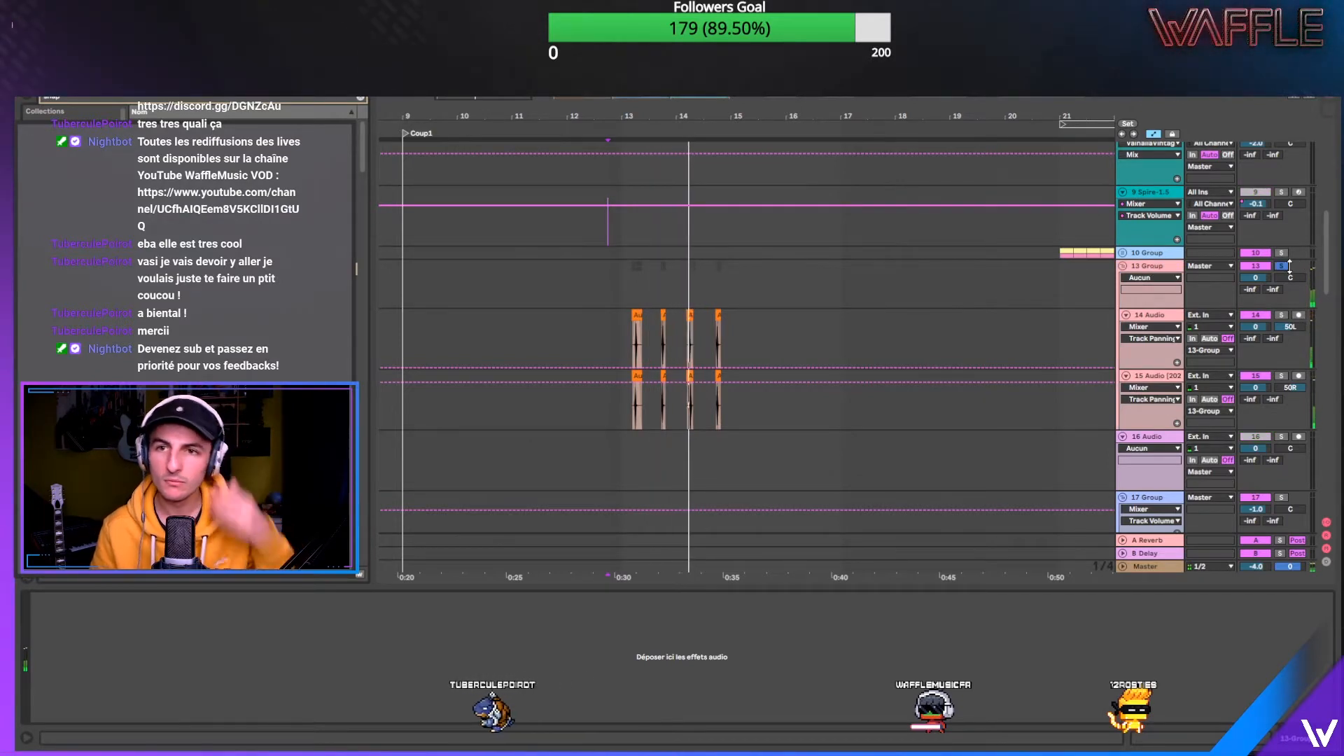
- Solo the snap group and loop playback from 13.1.1 to 15.1.1
scroll(1288, 266, up, 10)
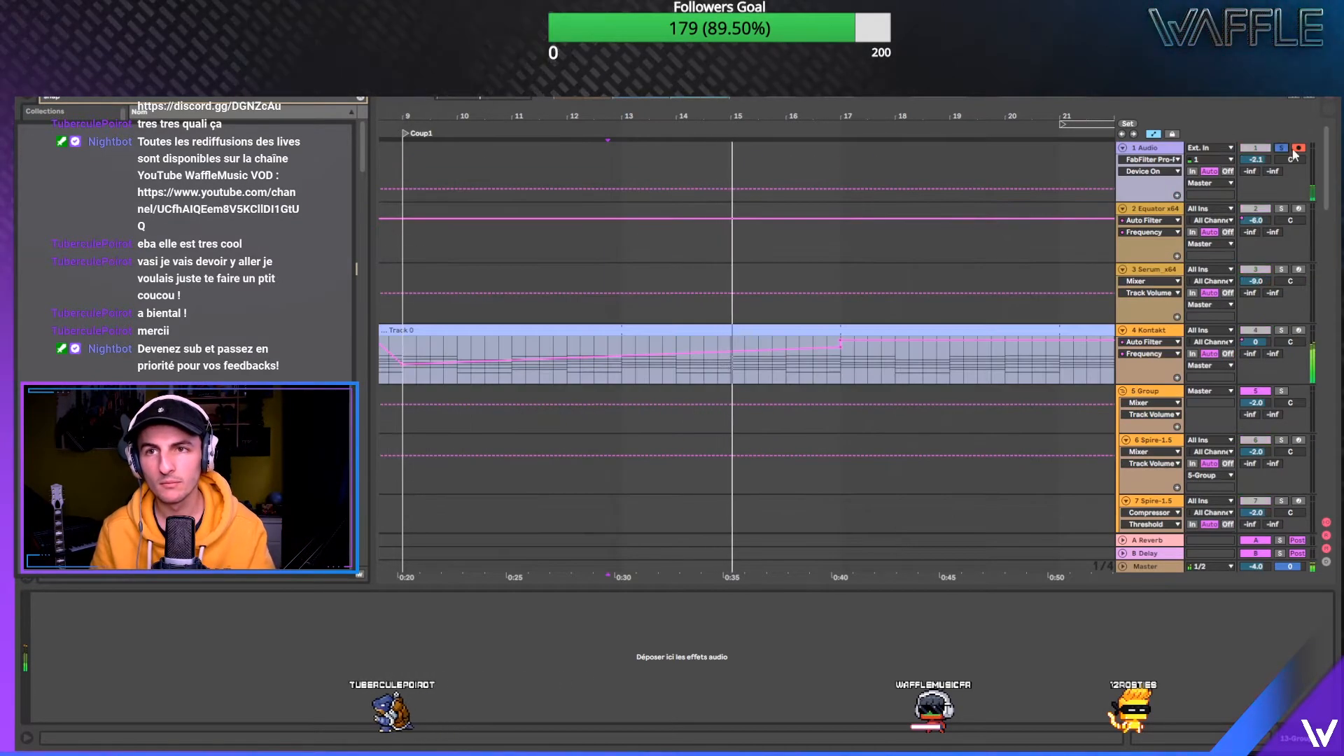
scroll(1286, 182, down, 10)
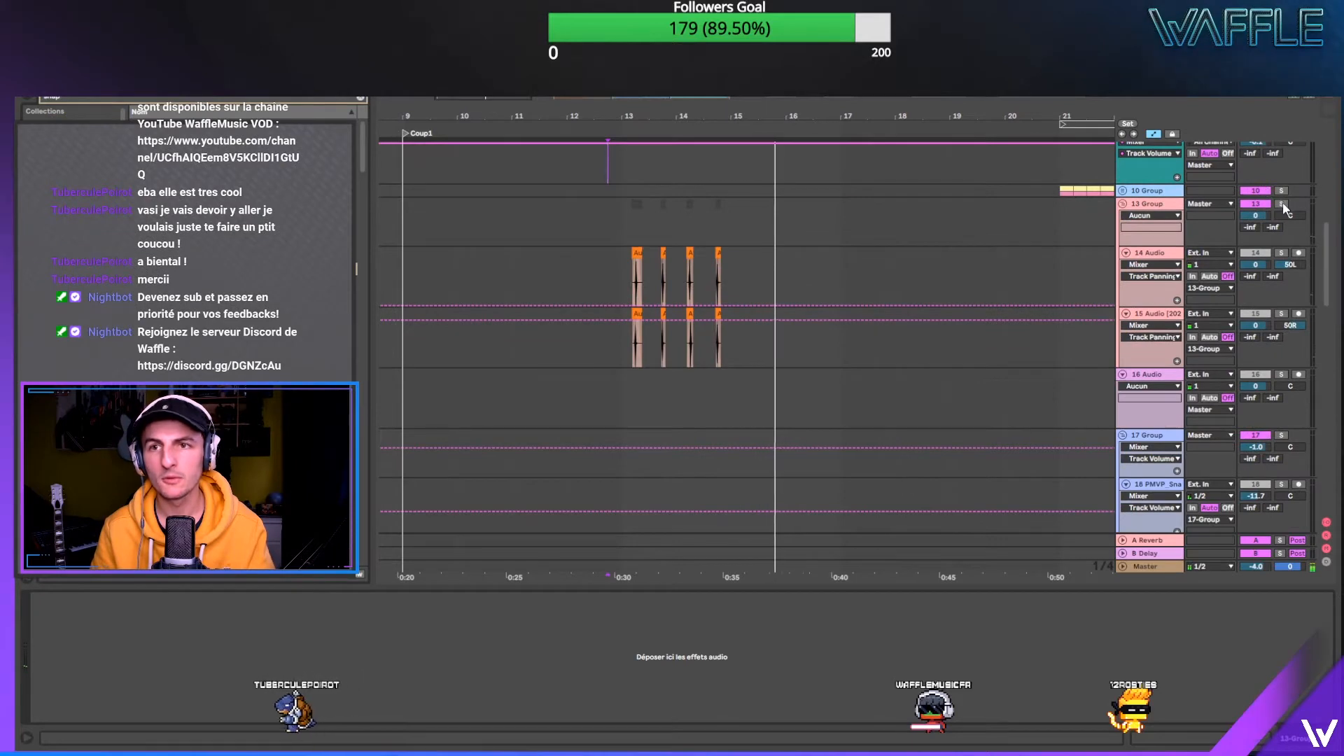
key(space)
key(space)
drag(781, 117, 782, 84)
drag(836, 124, 644, 182)
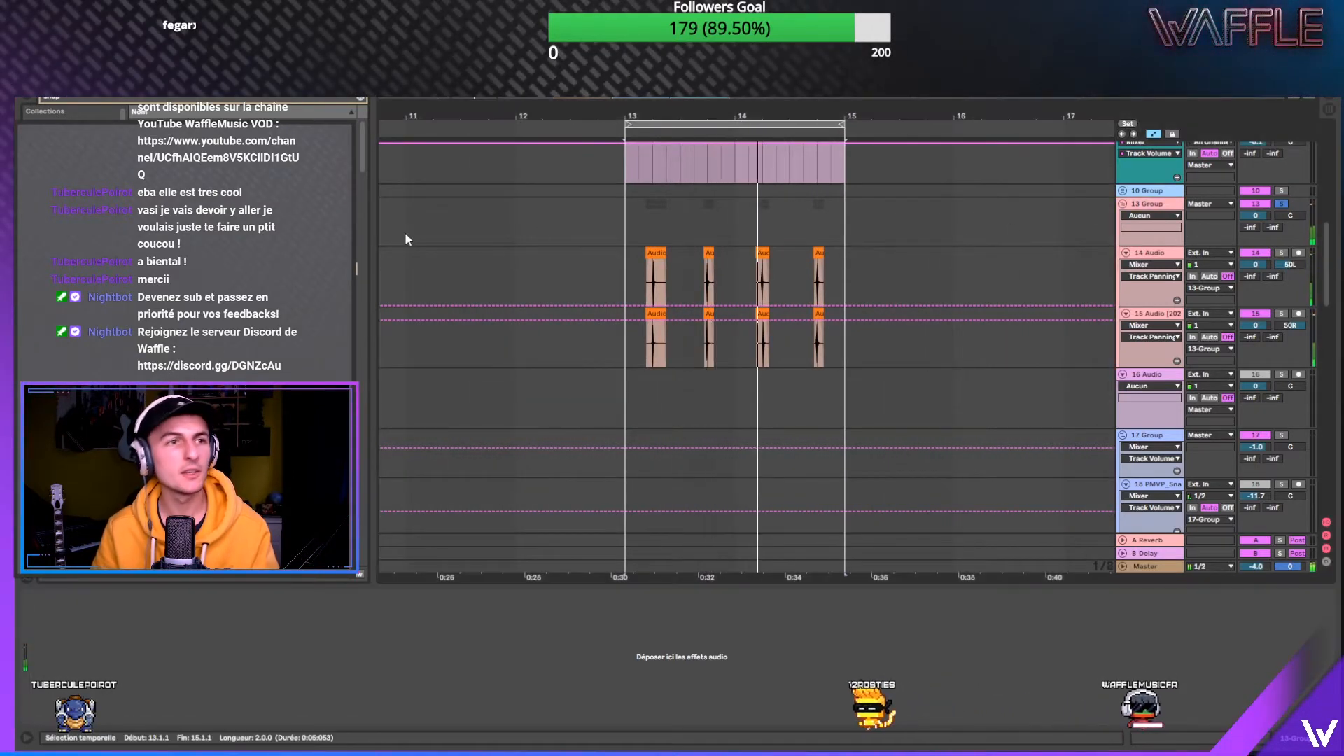
- Add FabFilter Pro-Q 2 to the snap group, roll off the lows and cut the highs with a High Shelf near 29 kHz
click(360, 100)
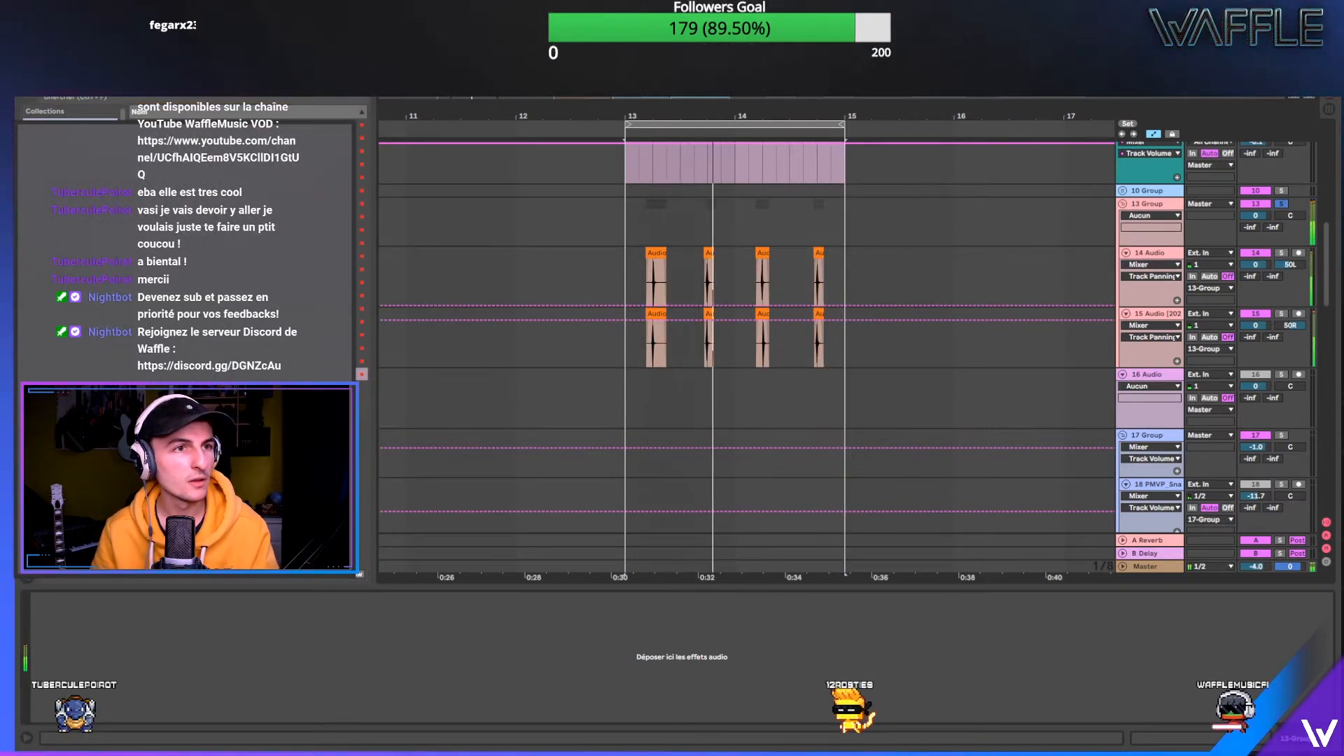
click(768, 219)
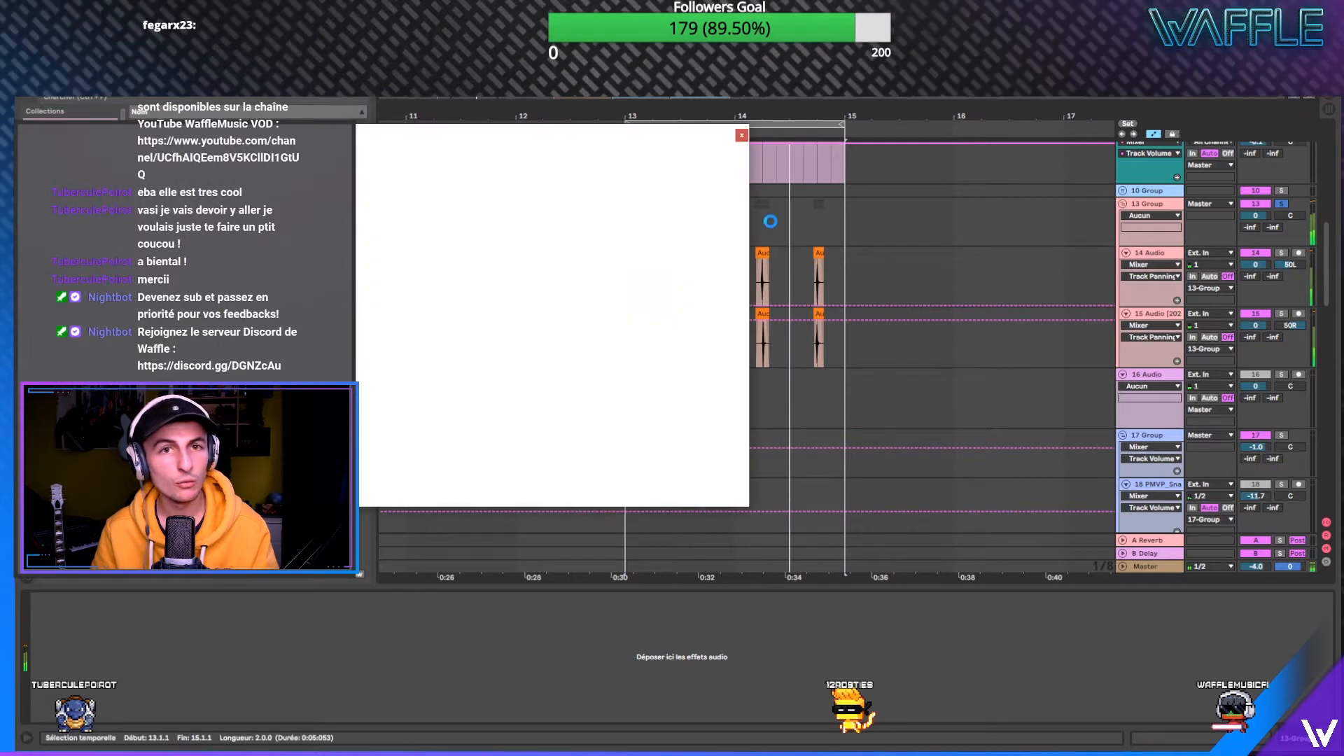
drag(331, 279, 347, 543)
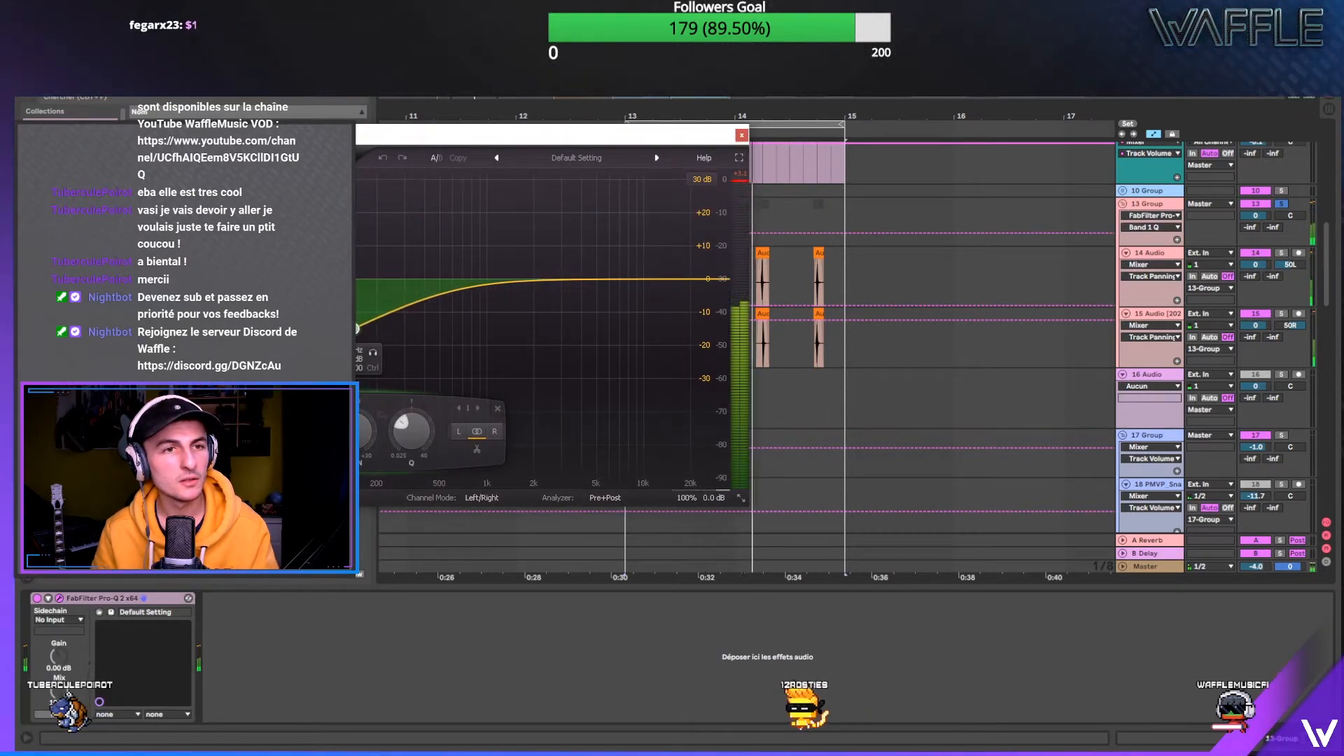
drag(717, 281, 715, 317)
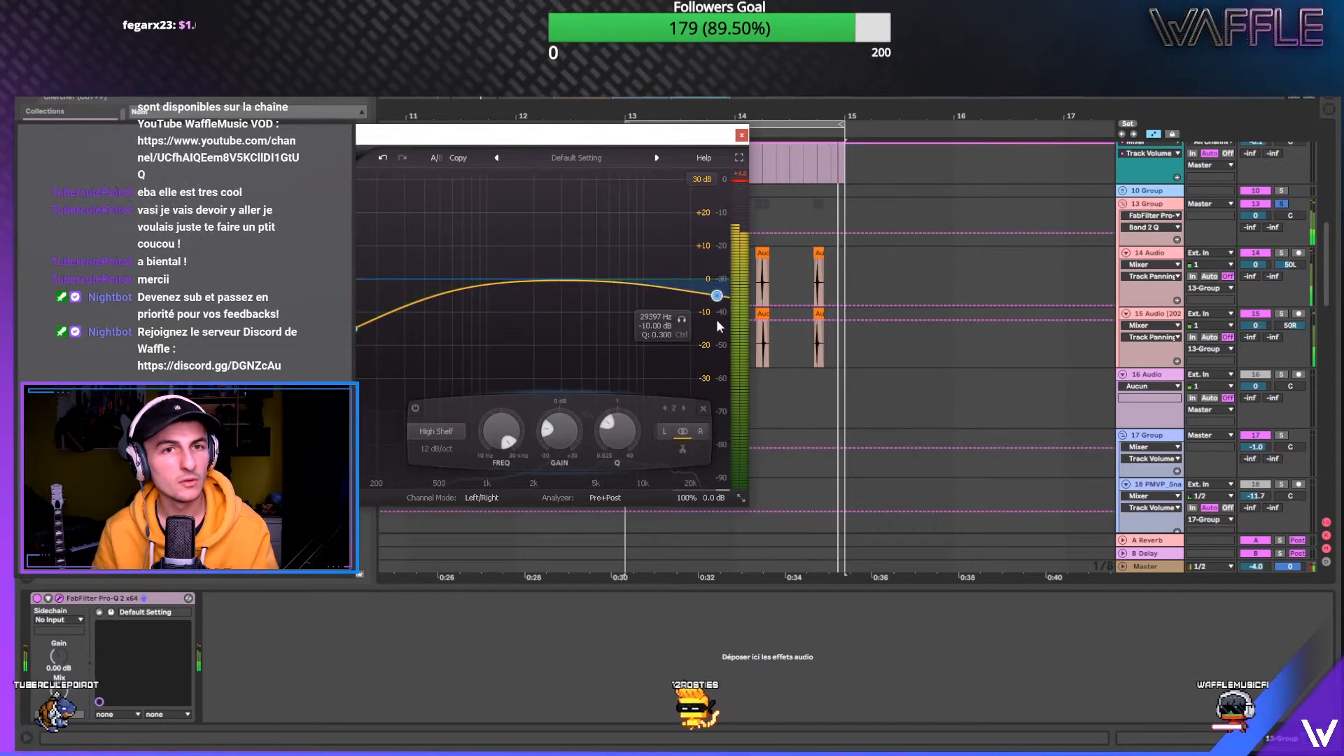
- Add bell boosts to the snap group's EQ of about +4.2 dB at 8.8 kHz and +2.1 dB at 2.2 kHz
drag(628, 284, 632, 270)
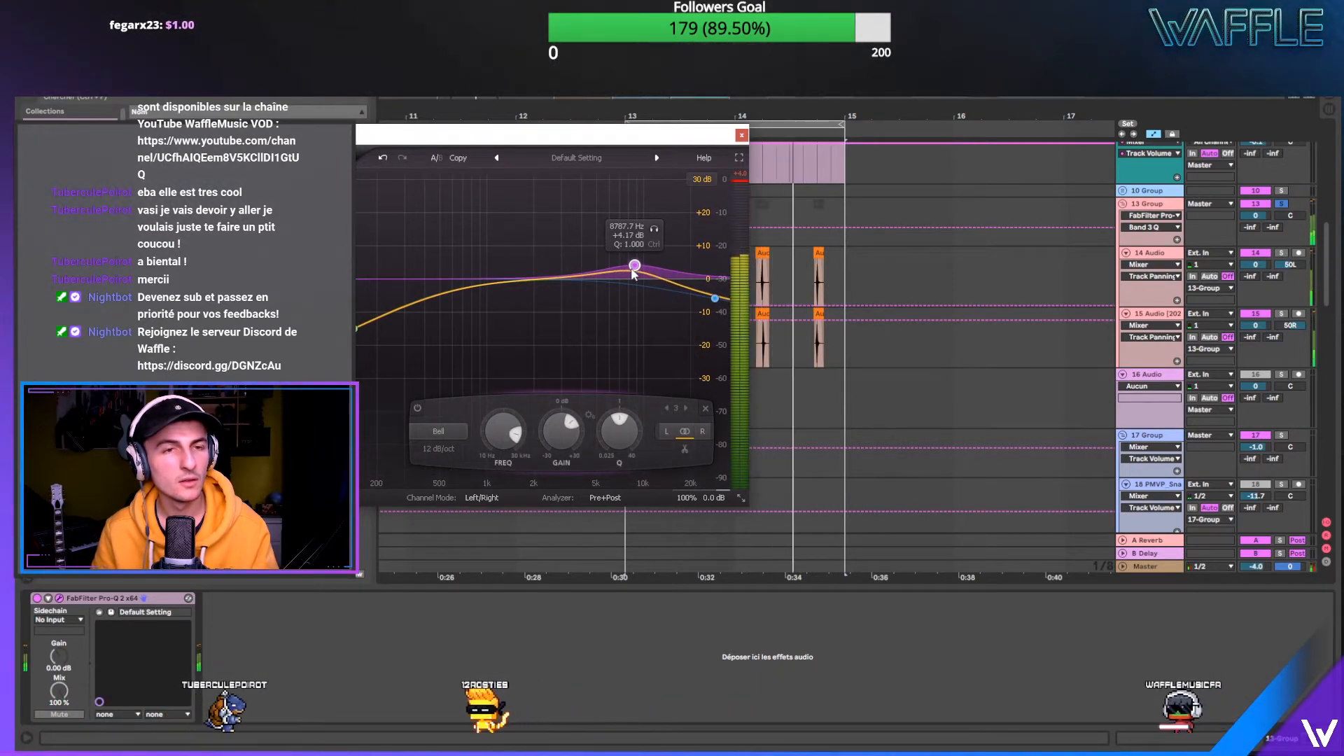
drag(537, 280, 540, 273)
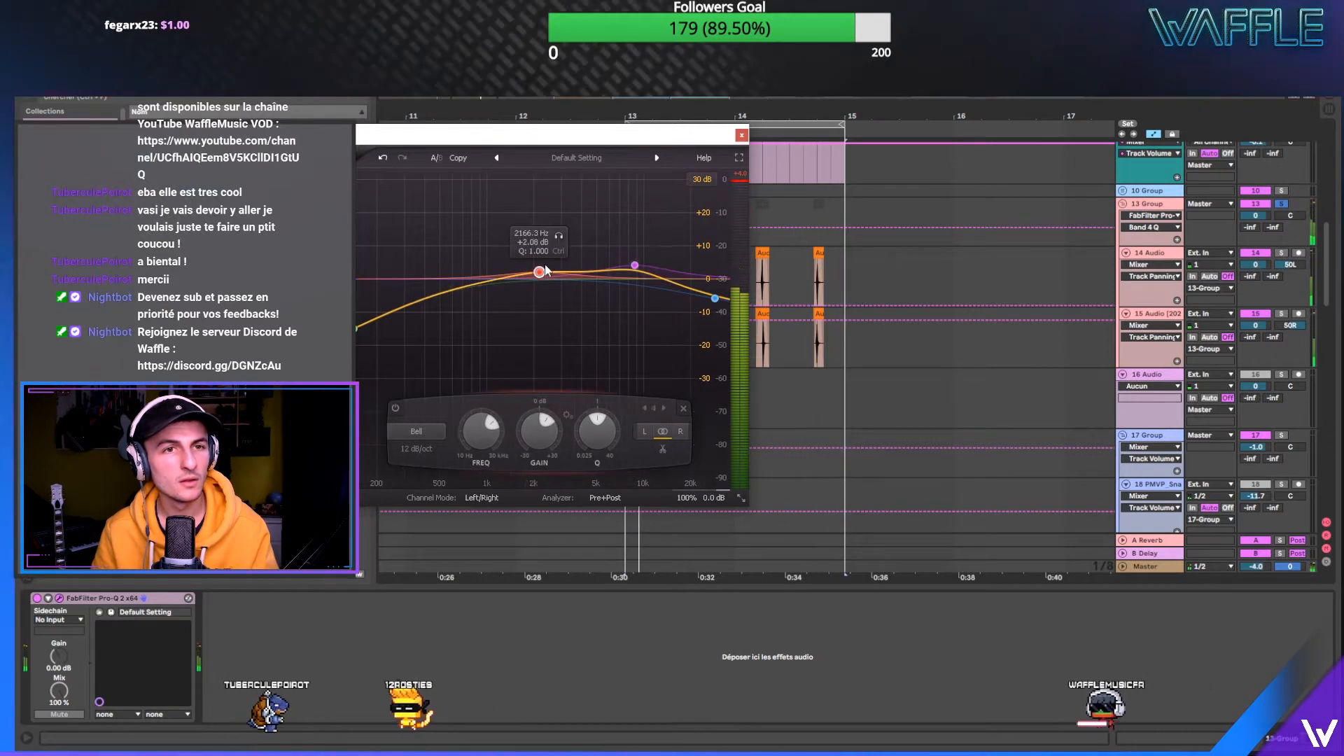
click(741, 136)
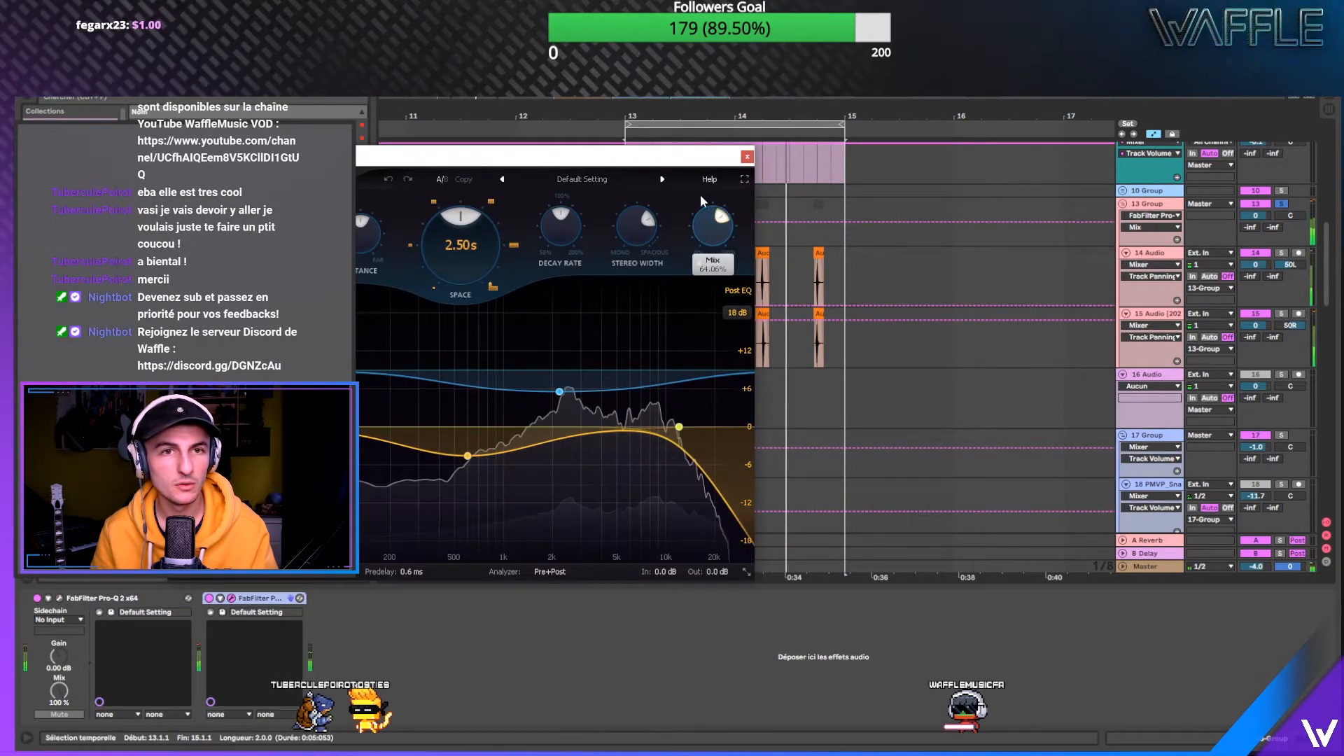
- Lock the mix of the snap group's reverb and set it to about 11%, keeping the Default Setting preset
click(588, 179)
mouse_move(590, 211)
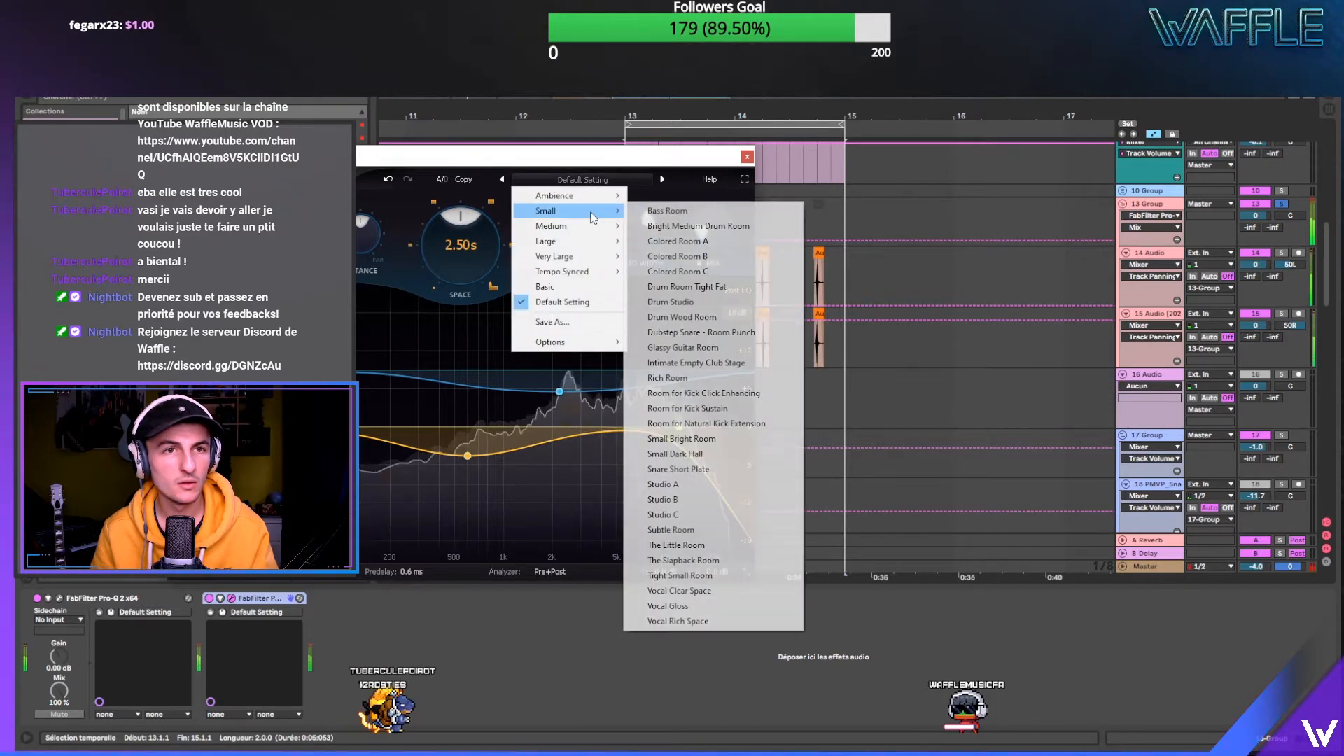
click(617, 177)
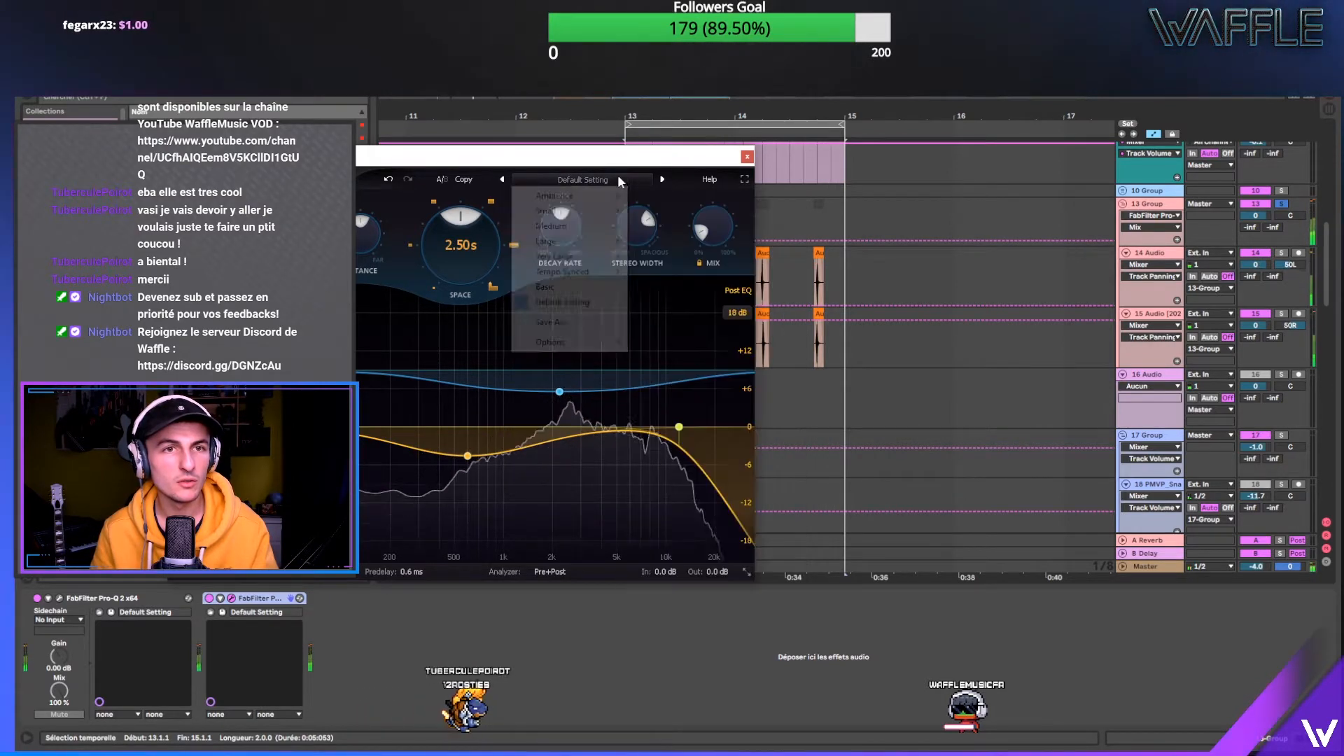
click(712, 254)
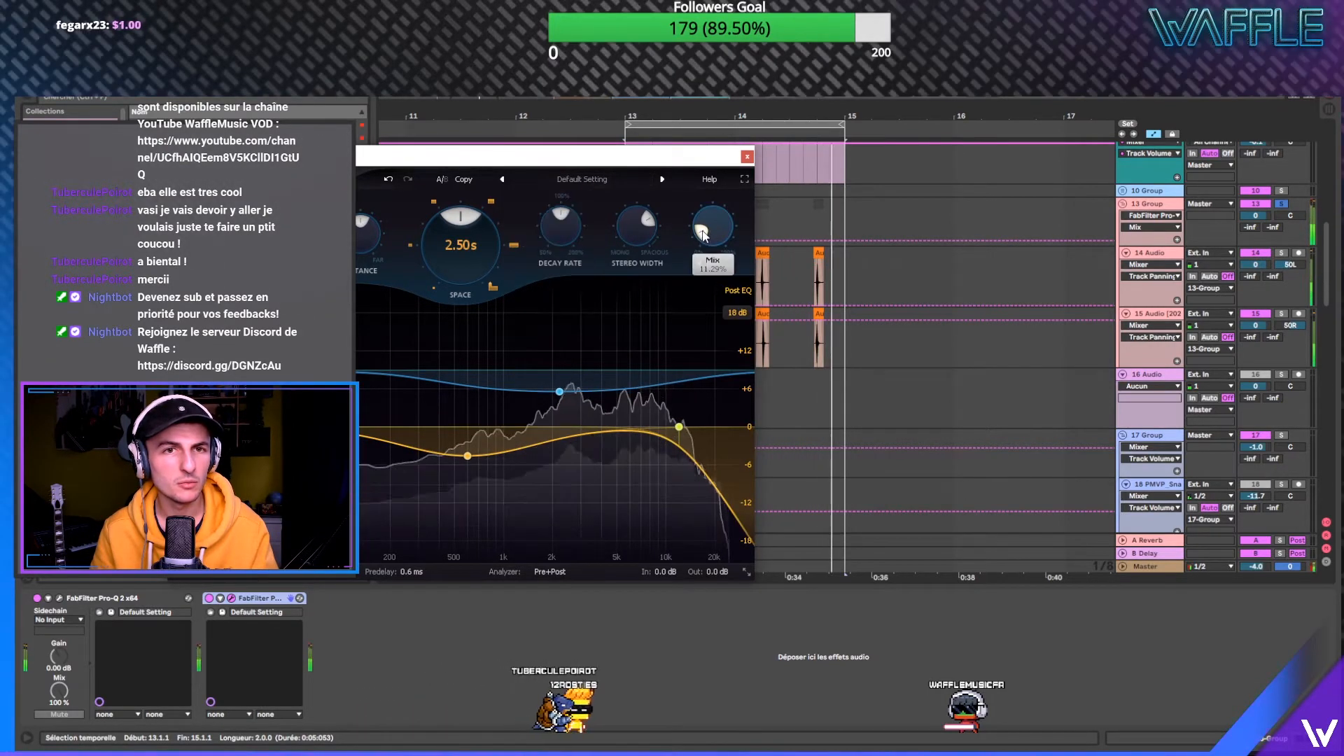
- Set the reverb's space to 1.31 s, adjust brightness and distance, and turn the Post EQ dip into a boost of about 6 dB
drag(473, 222, 370, 237)
drag(208, 214, 195, 220)
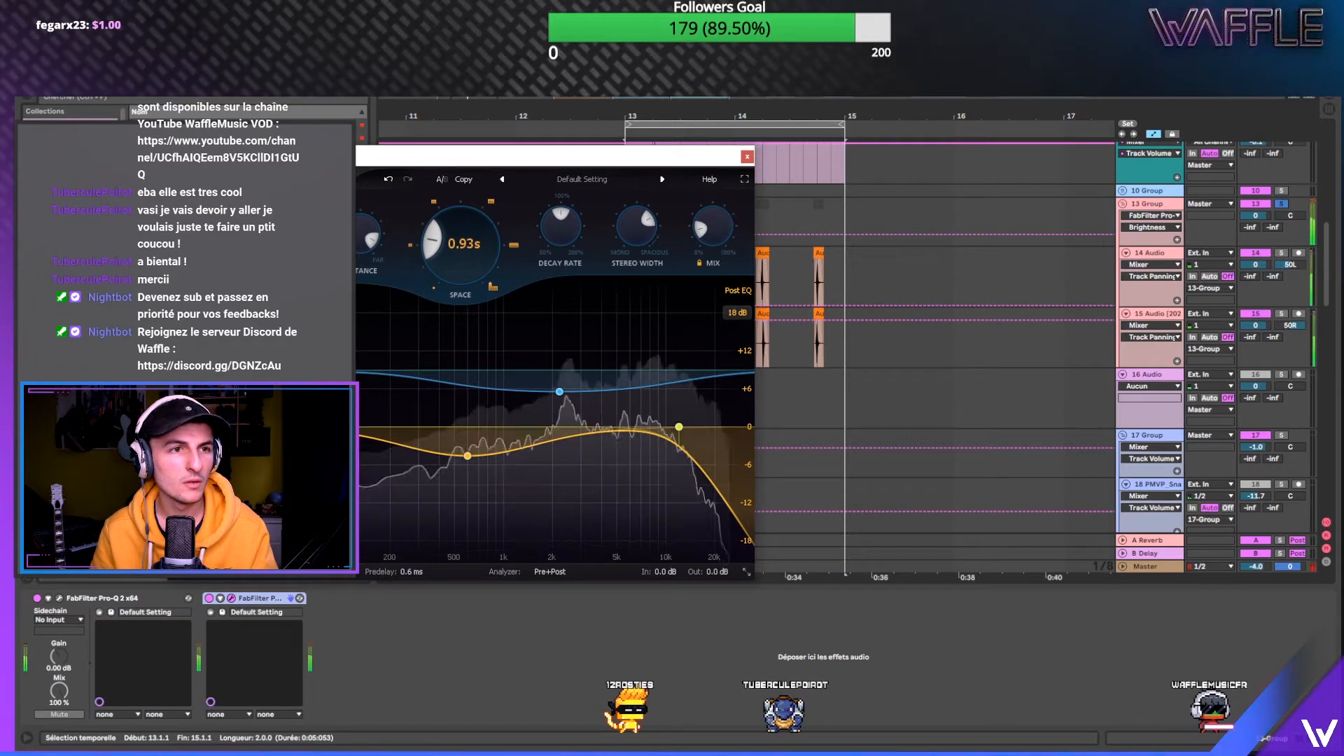
drag(435, 242, 373, 234)
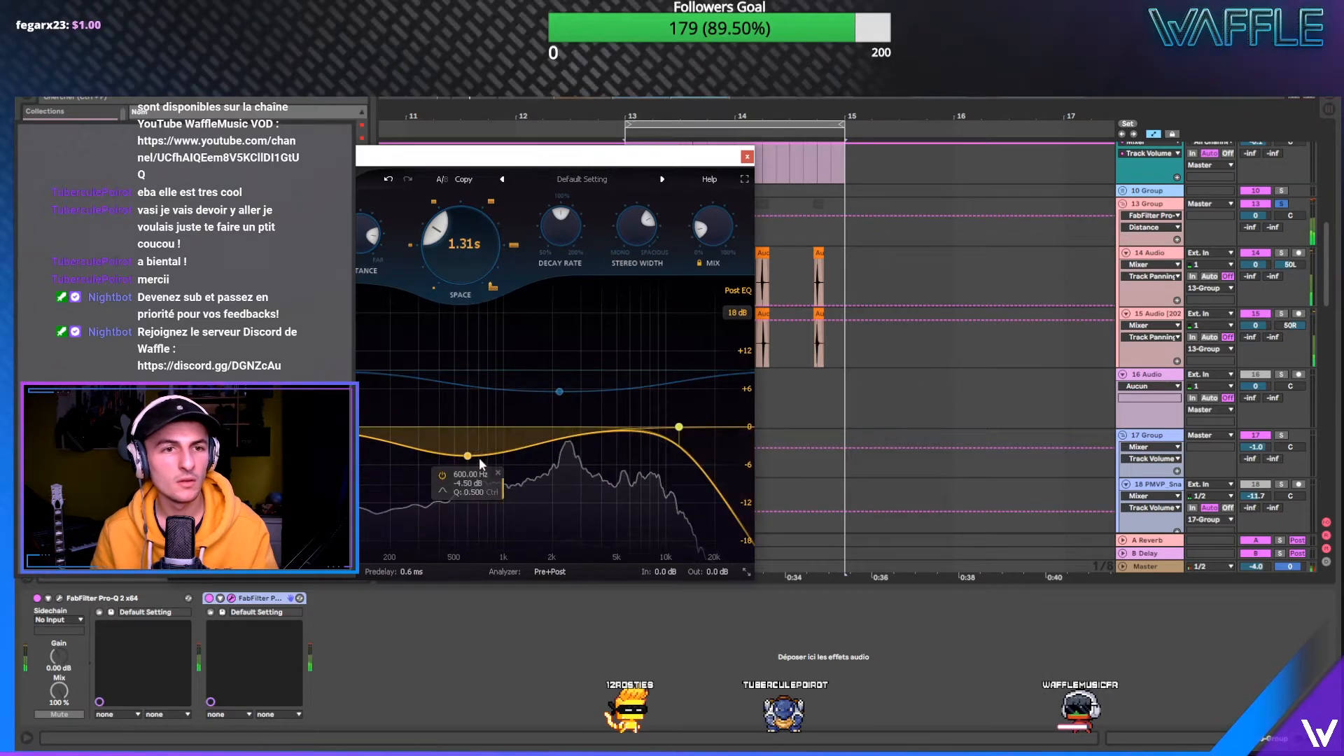
drag(599, 398, 575, 409)
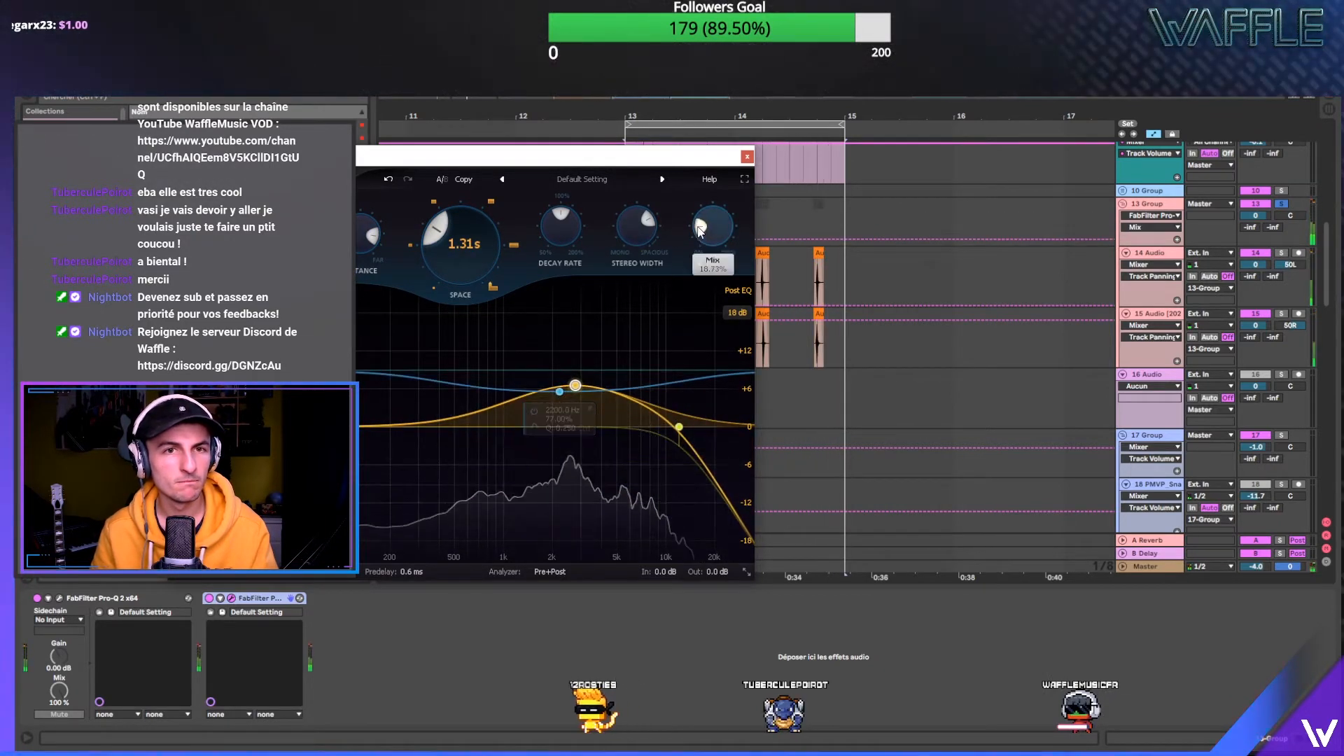
- Unsolo the snap group and lower the reverb mix while listening in the full arrangement
click(1282, 203)
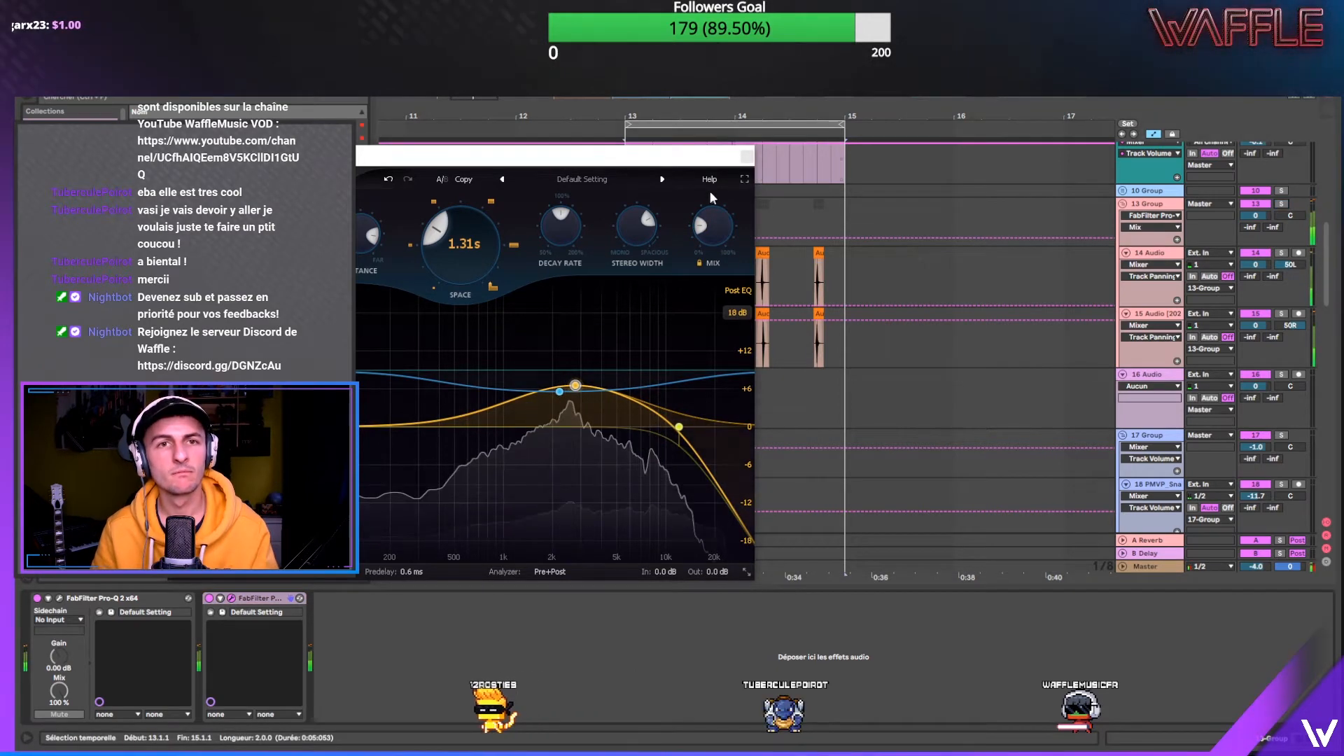
drag(705, 228, 702, 243)
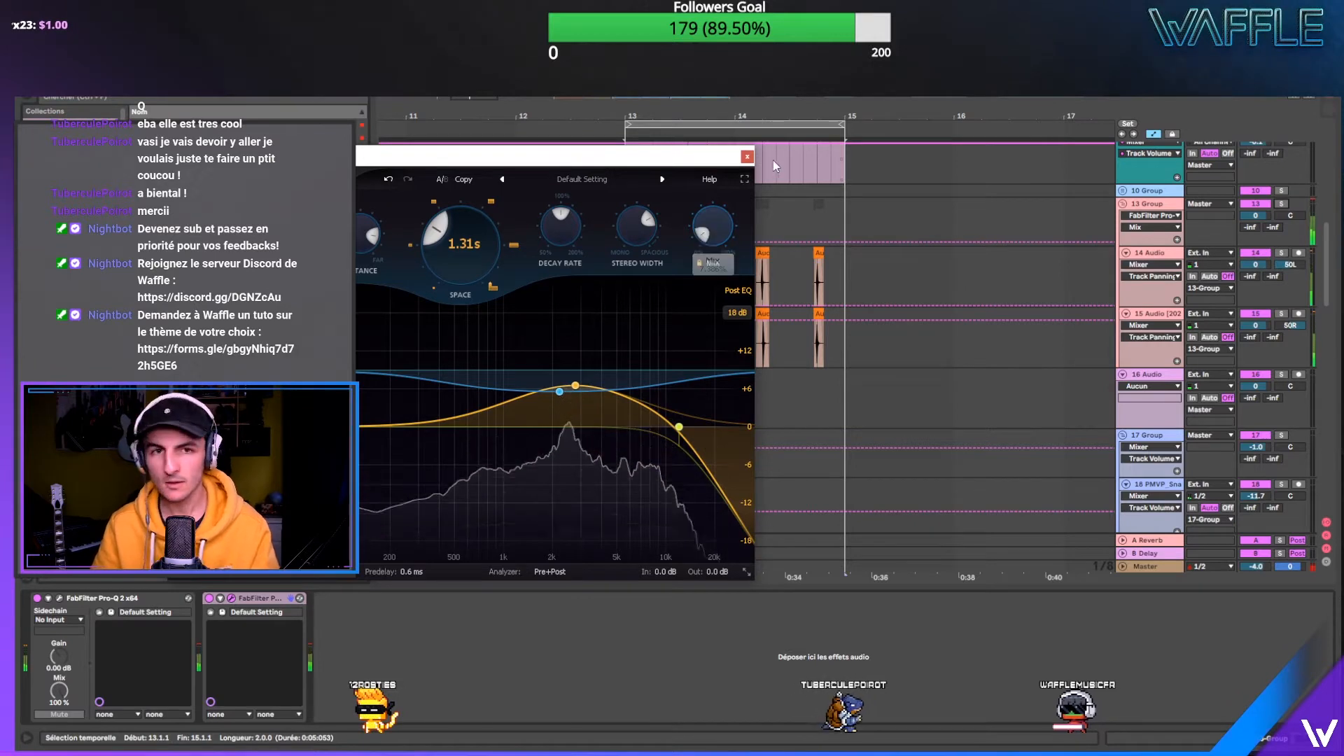
drag(706, 231, 707, 241)
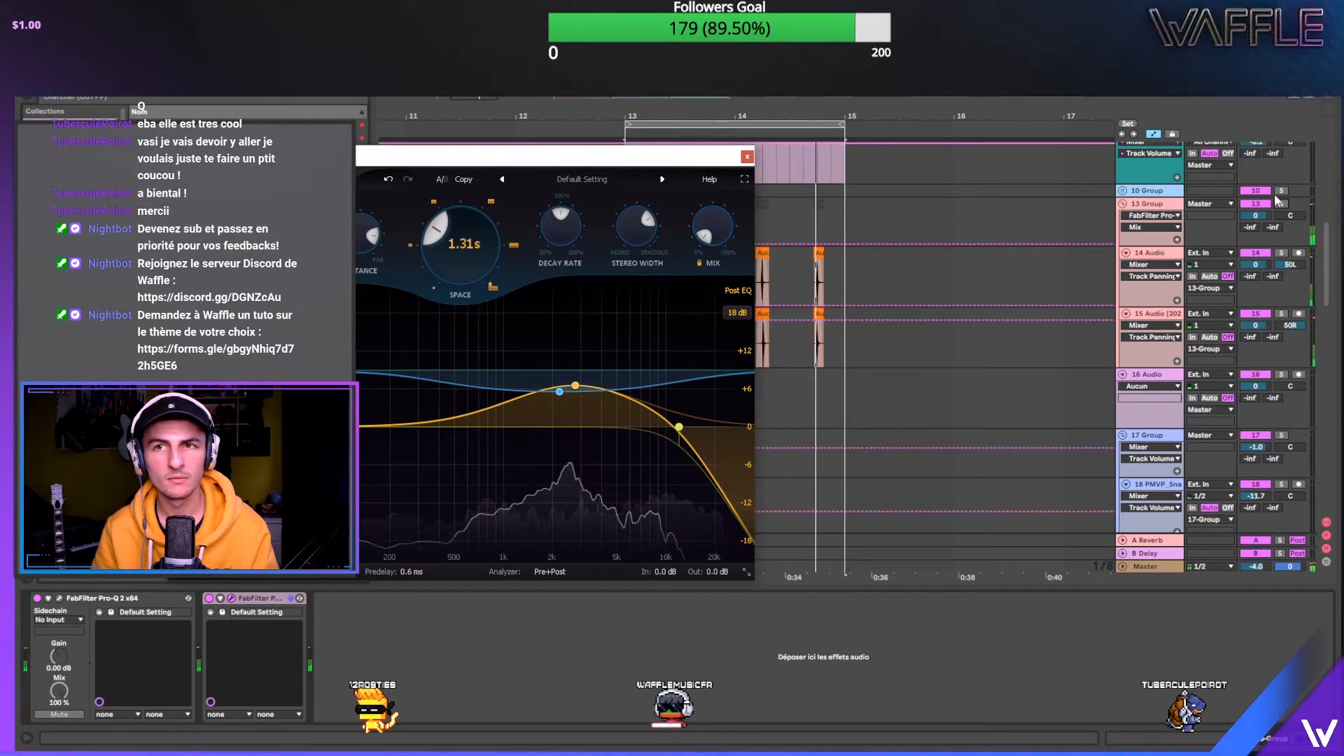
click(747, 158)
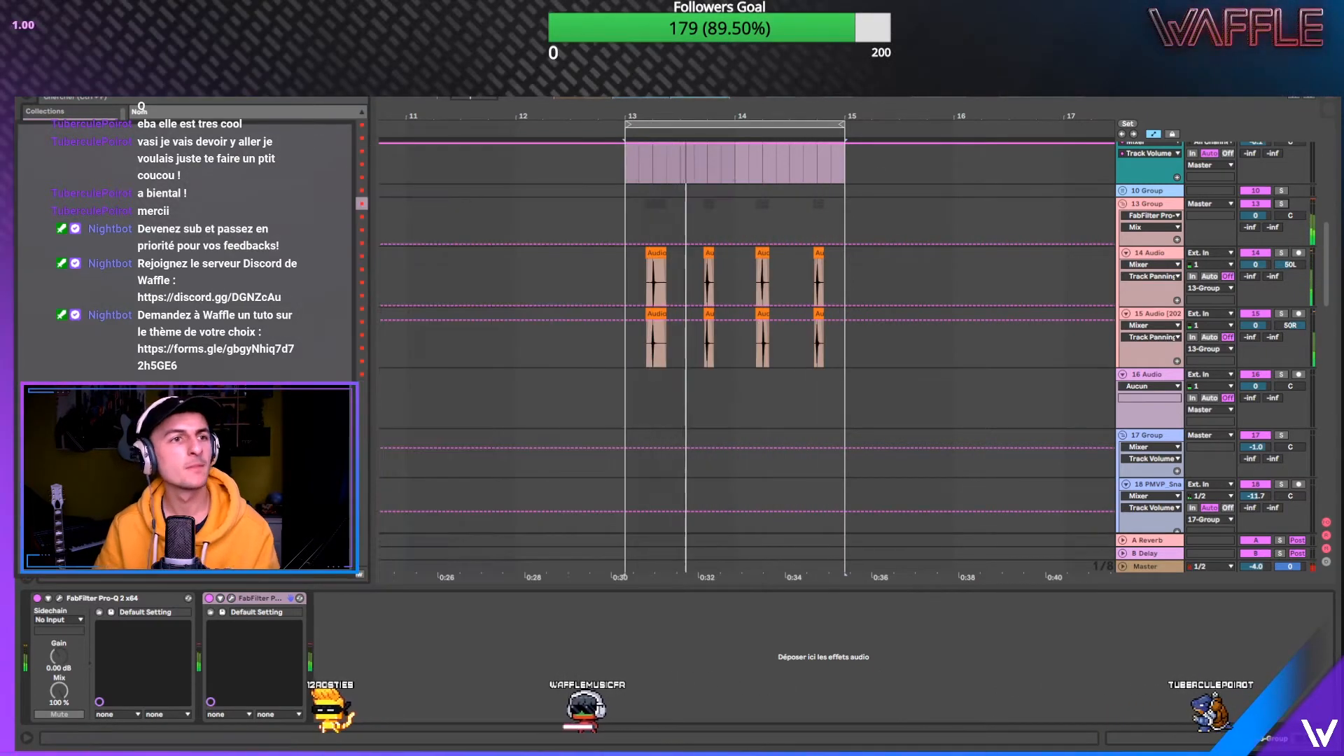
- Set the snap group's track volume to -3 dB
click(1256, 217)
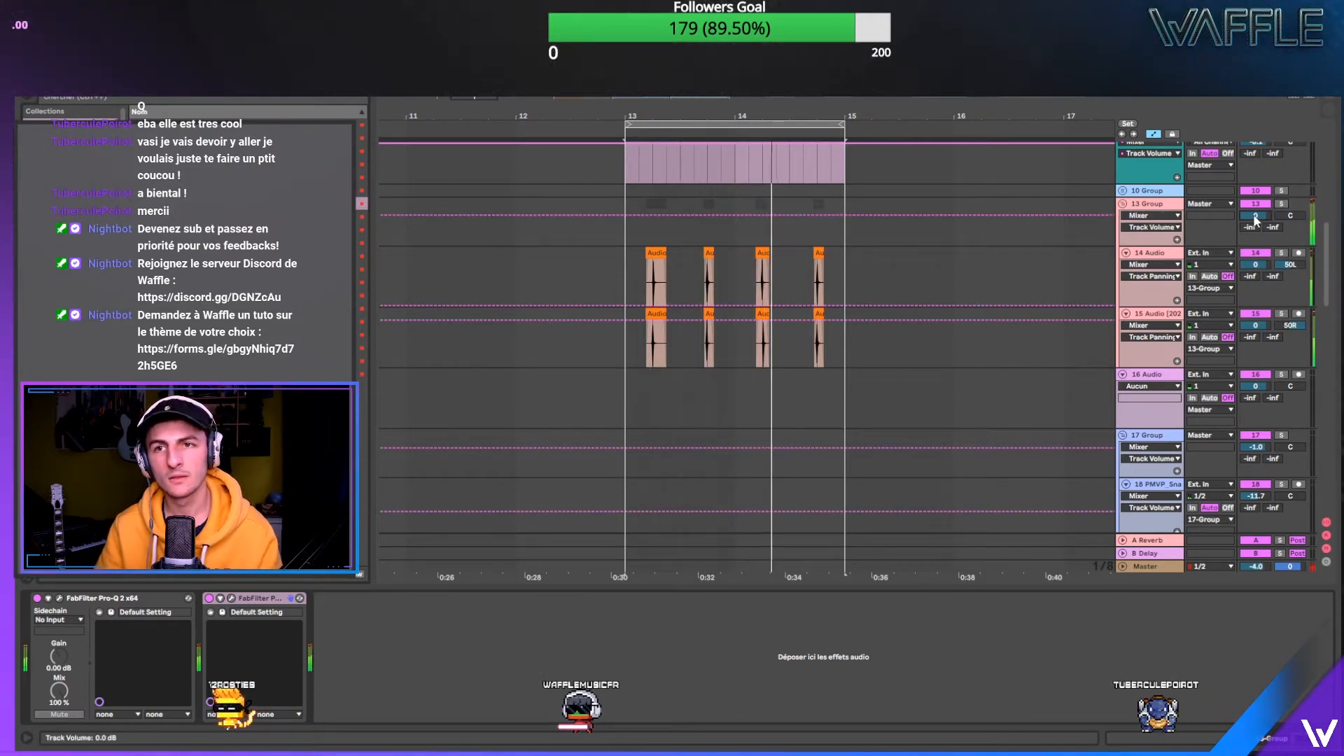
text(-3)
key(Return)
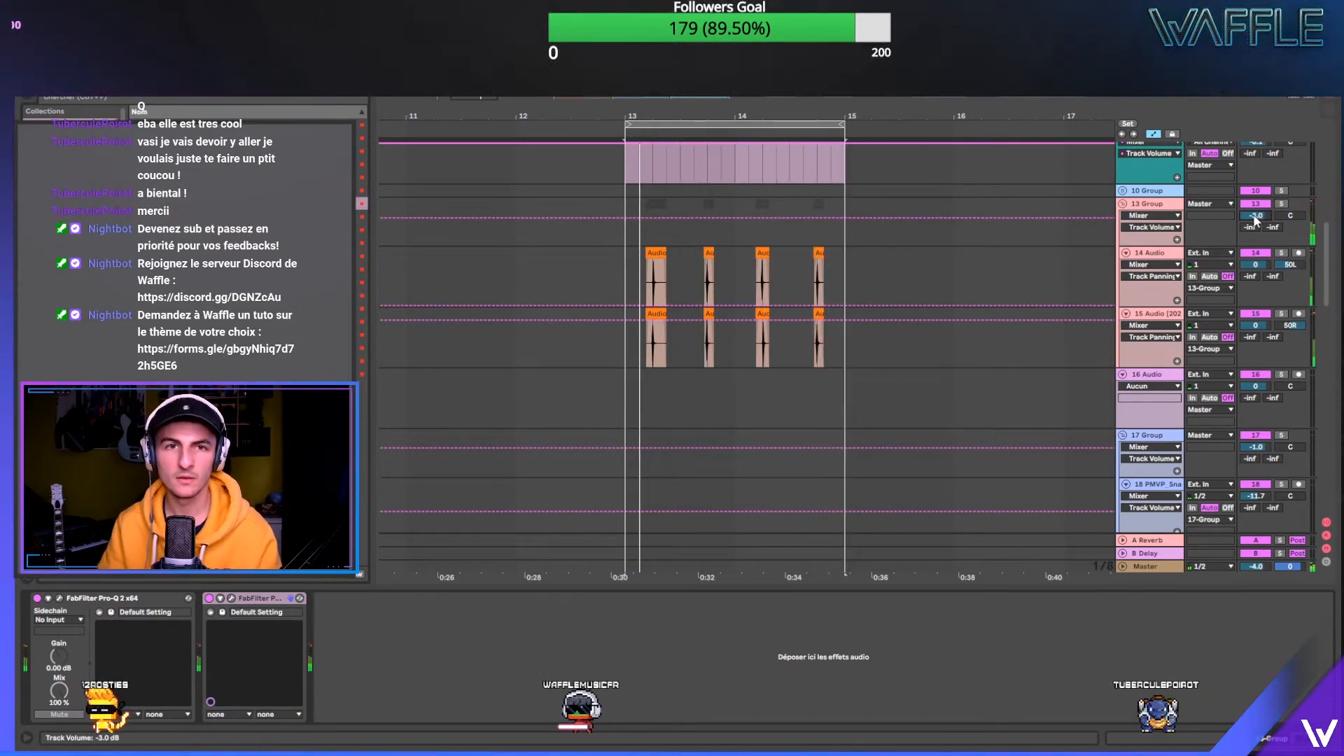
- Duplicate the four-snap section from 13.1.1 to 15.1.1 five times on both snap tracks, filling up to the PreRef marker
drag(827, 115, 827, 245)
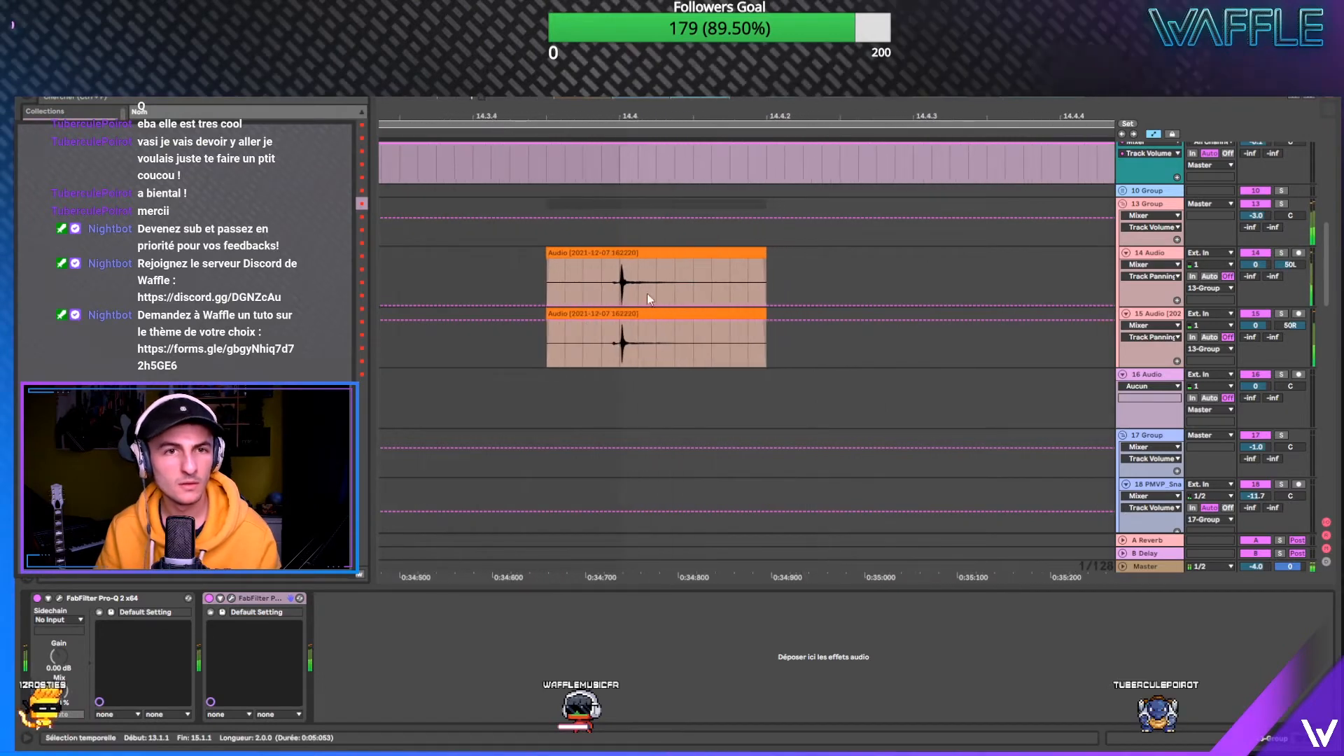
drag(623, 113, 627, 231)
click(657, 313)
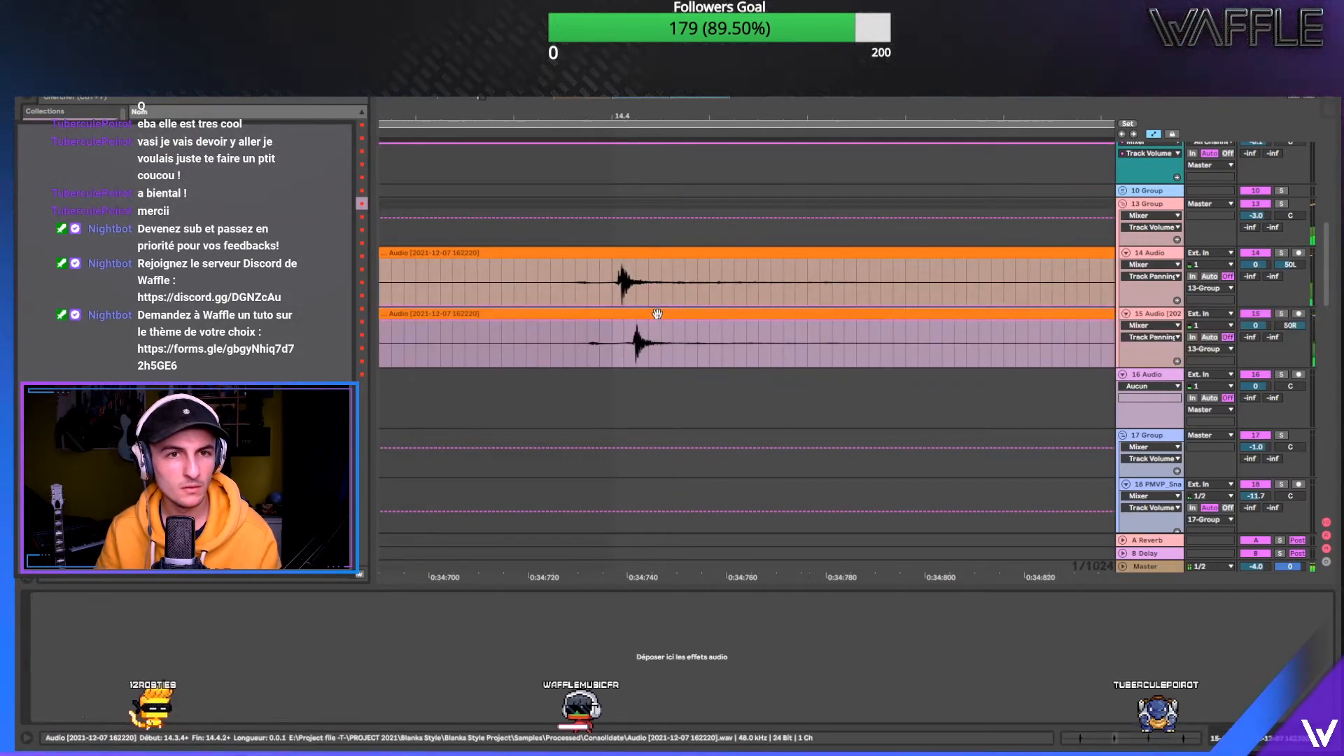
drag(627, 114, 860, 18)
click(884, 216)
drag(878, 203, 703, 350)
key(ctrl+d)
drag(922, 116, 624, 63)
key(ctrl+d)
key(ctrl+d)
key(ctrl+d)
key(ctrl+d)
click(669, 193)
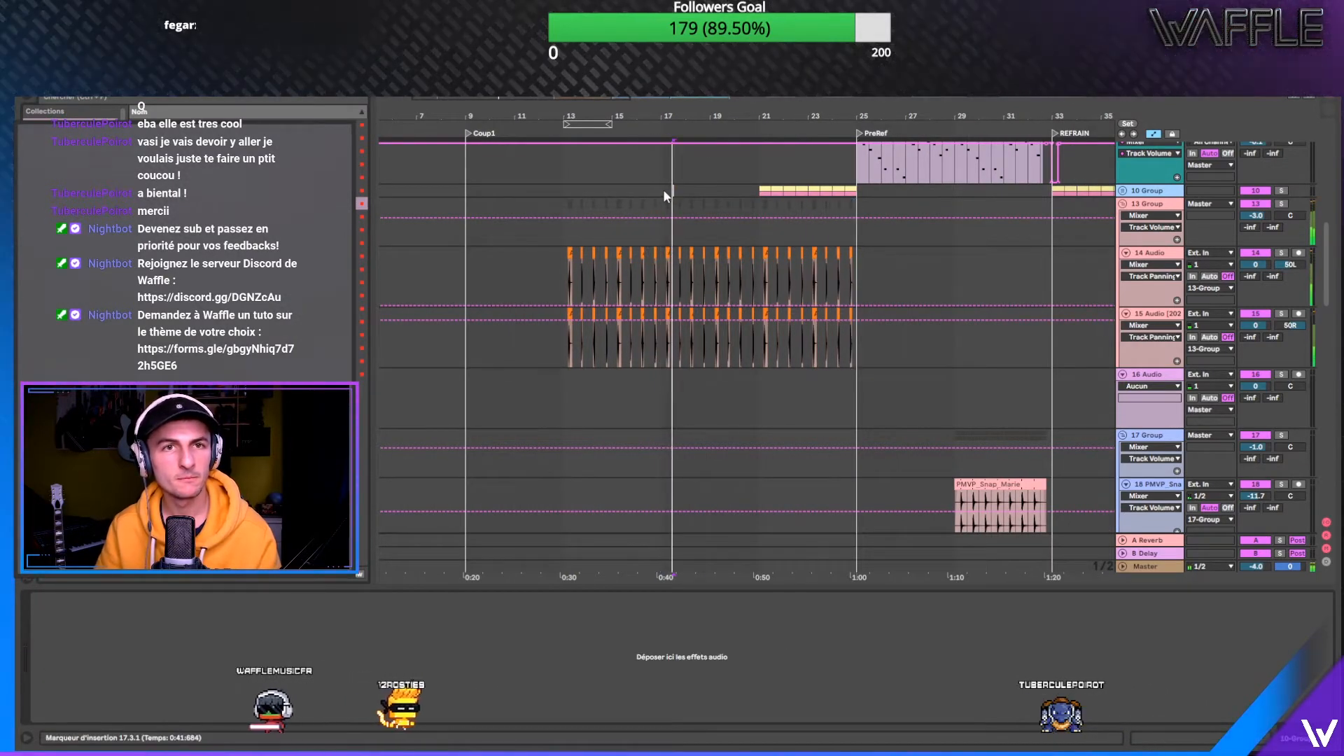
drag(663, 189, 858, 194)
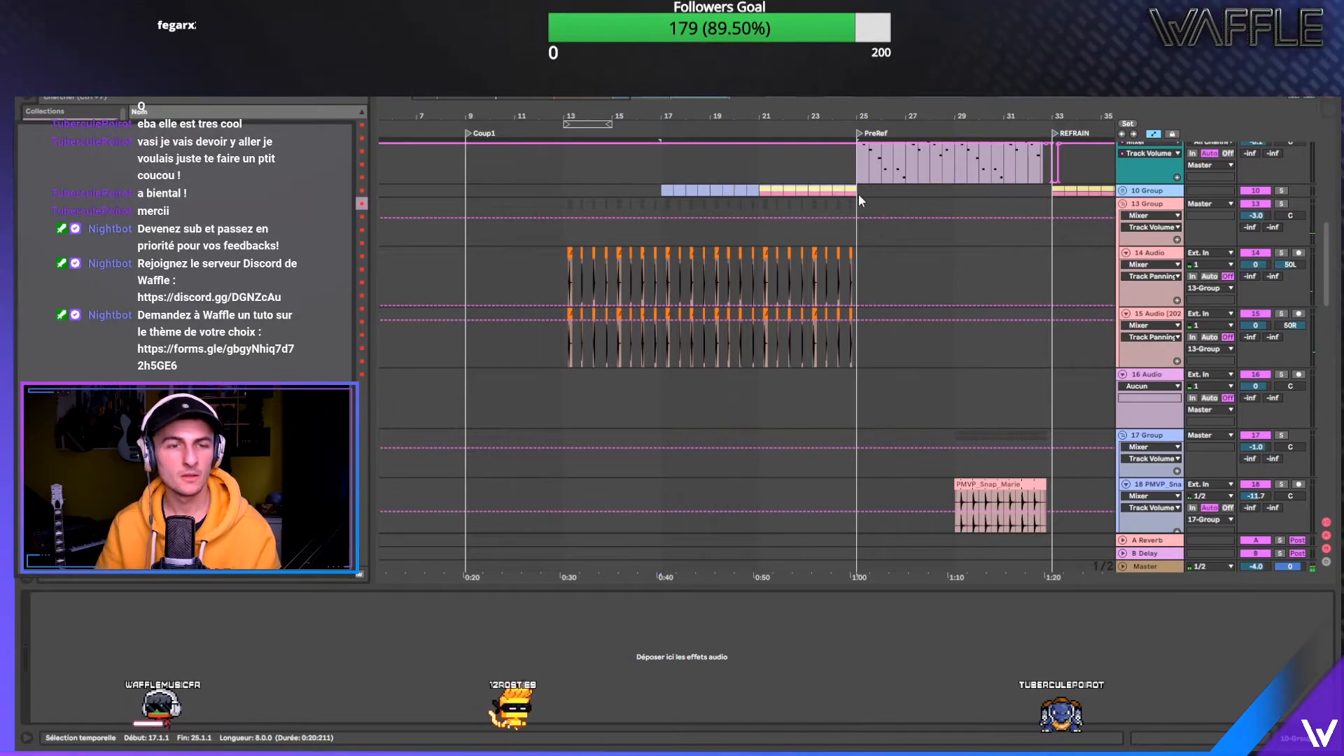
drag(566, 191, 564, 190)
key(space)
key(ctrl+z)
- Copy the FSL_Mega_Kick pattern from the REFRAIN to 17.1.1, filling up to PreRef, and lower its clip gain to -9.25 dB
click(662, 191)
click(653, 186)
scroll(661, 212, down, 5)
scroll(711, 246, down, 2)
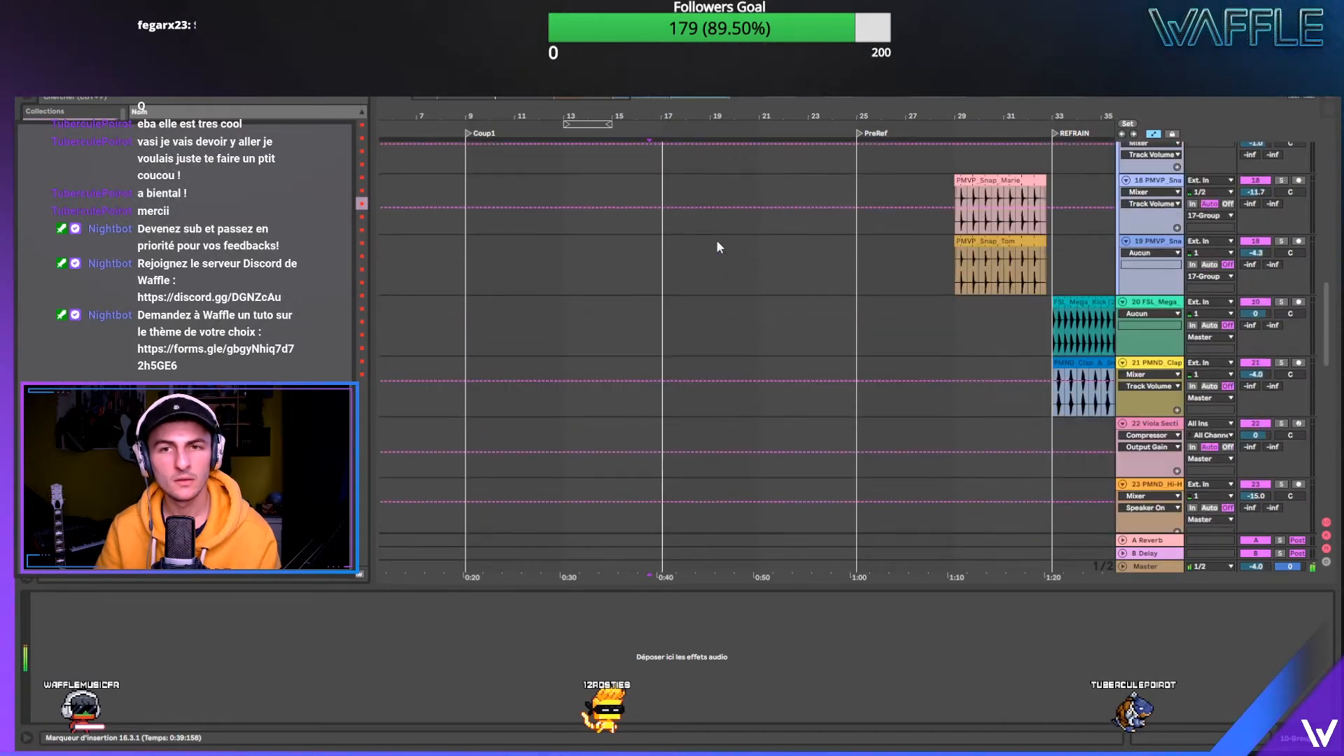
drag(700, 116, 700, 84)
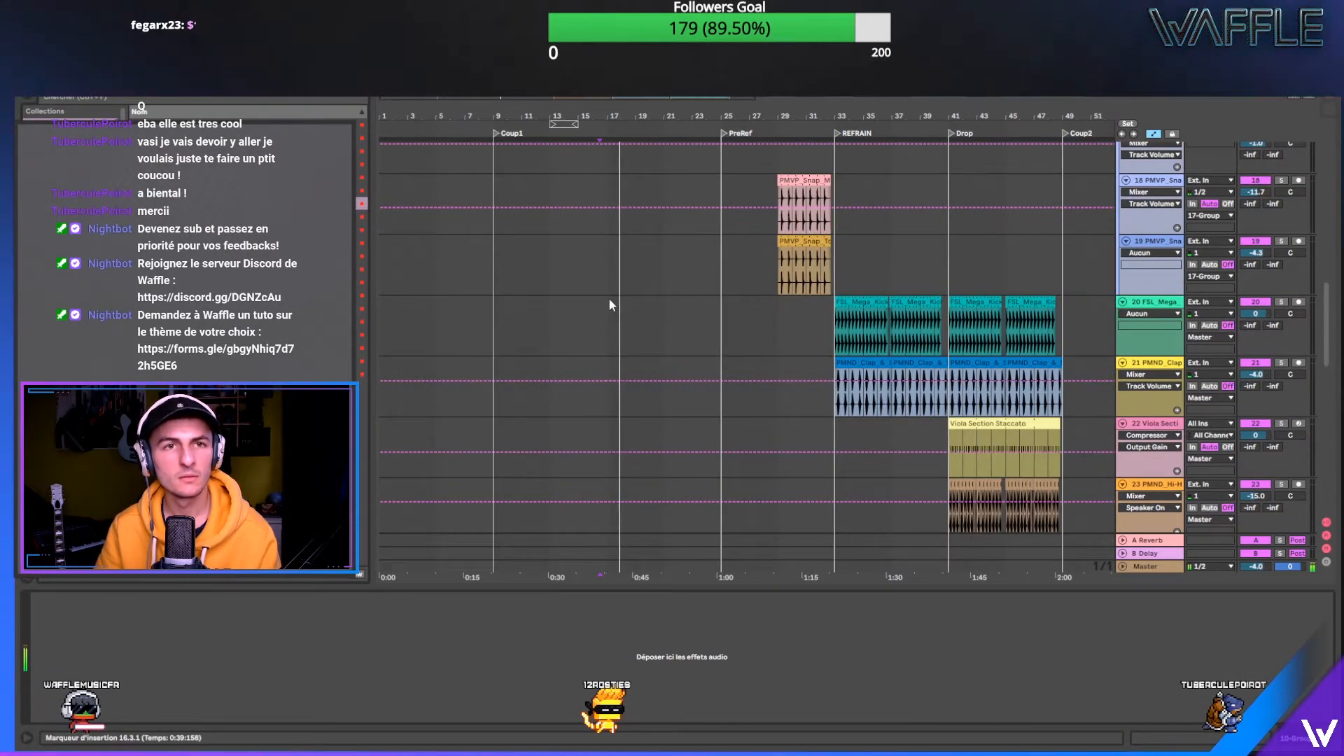
drag(849, 303, 721, 302)
key(space)
double_click(700, 302)
drag(242, 634, 243, 639)
click(615, 322)
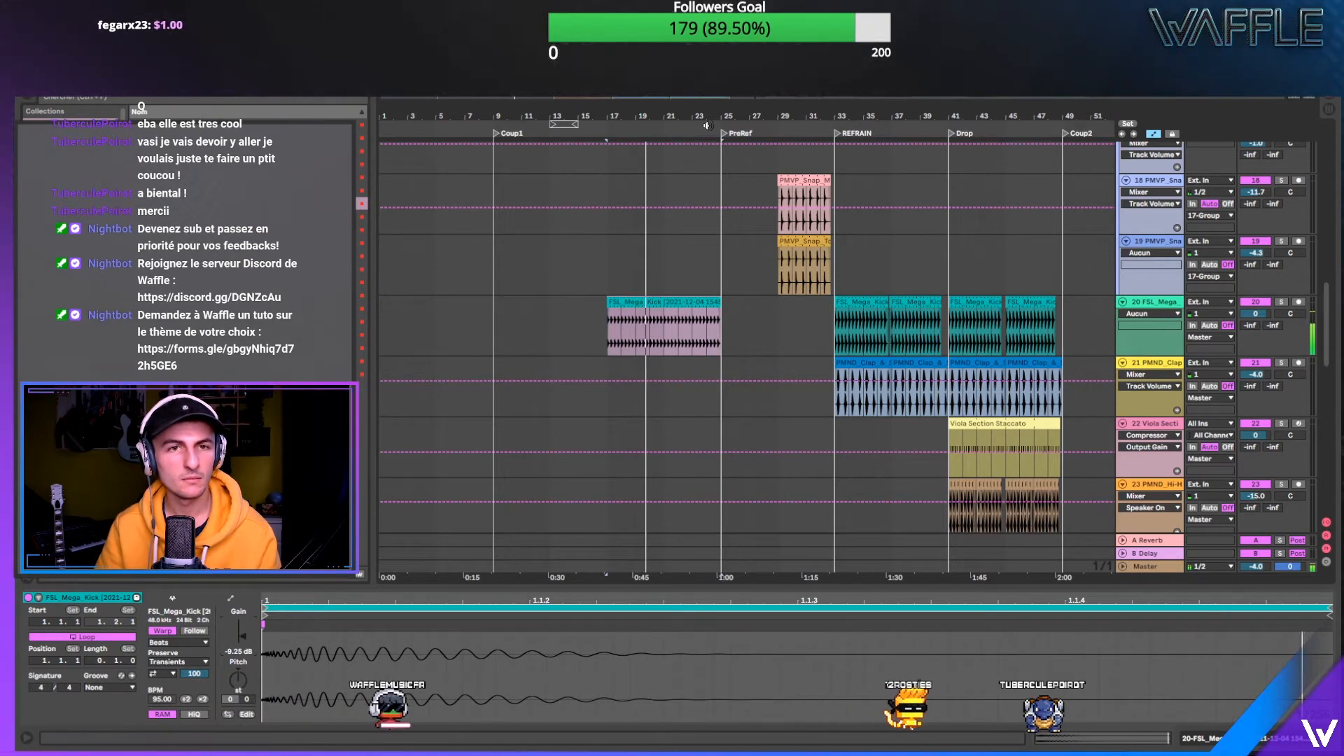
- Cut the end of the new kick clip so it stops shortly before the PreRef marker
drag(721, 117, 725, 245)
drag(723, 305, 656, 304)
drag(660, 114, 745, 117)
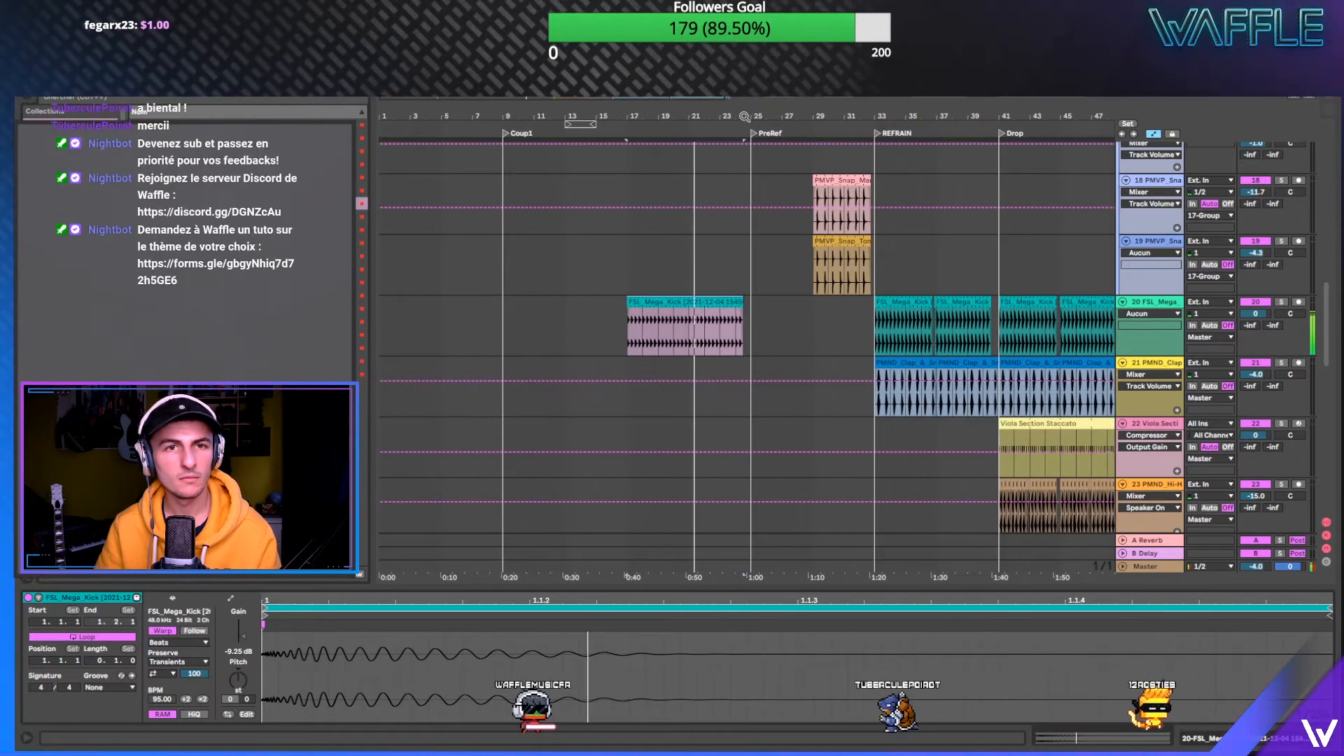
- Copy the Ghostkick triggers between 21.1.1 and 25.1.1 to 17.1.1 on the same track
click(627, 269)
scroll(624, 266, down, 3)
scroll(627, 265, down, 10)
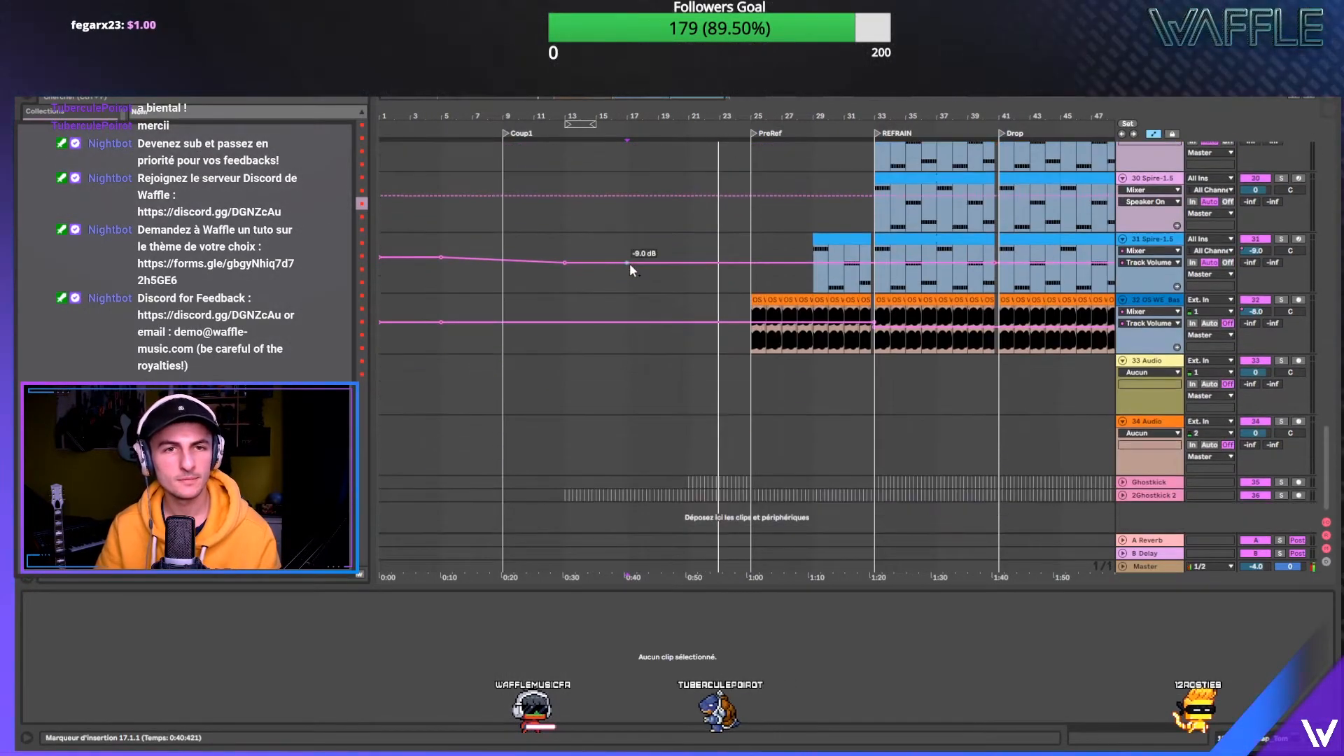
key(space)
key(space)
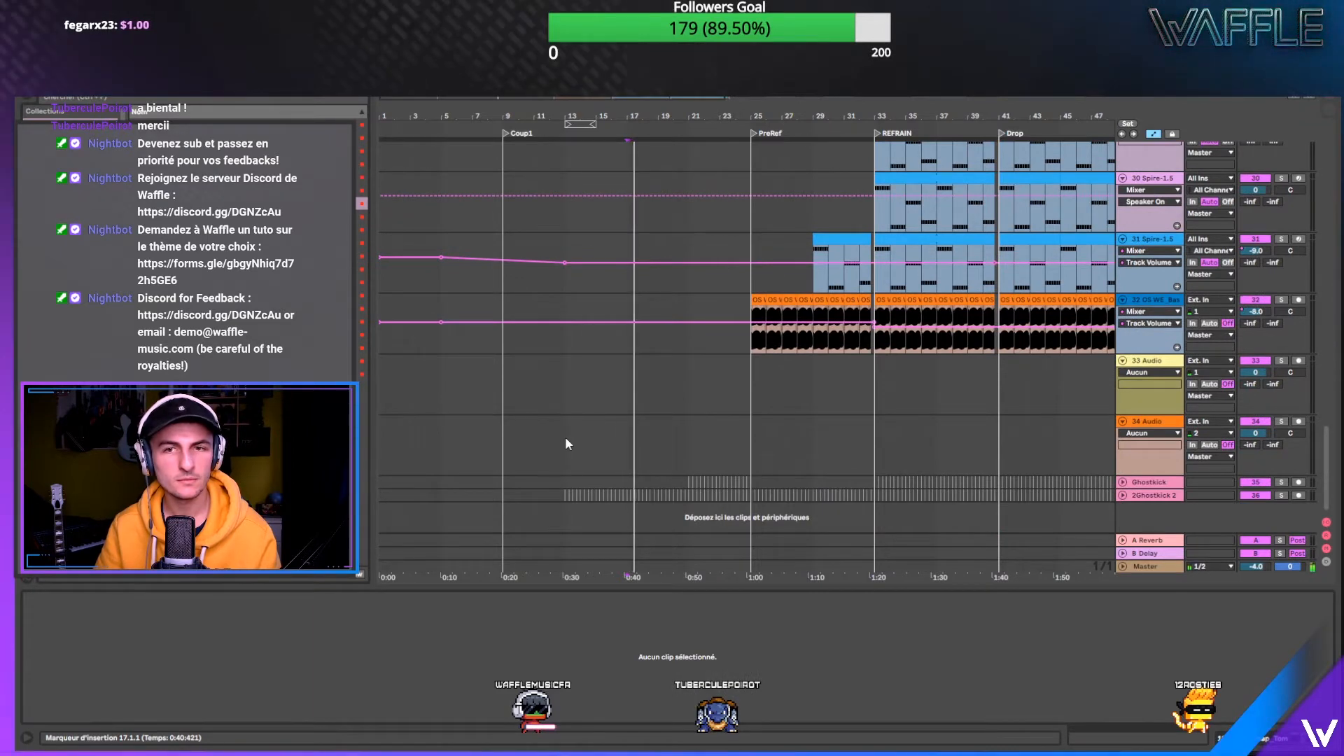
click(565, 442)
drag(704, 460, 753, 480)
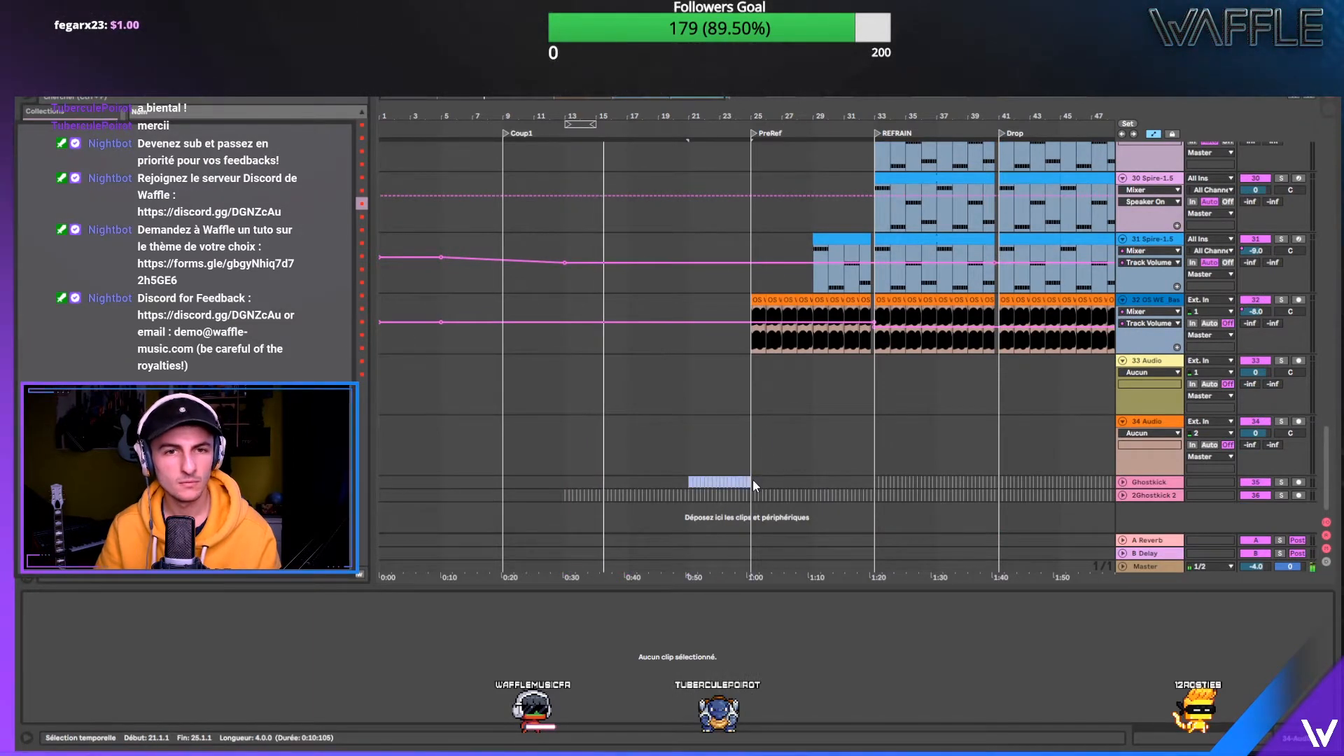
click(624, 482)
key(ctrl+v)
click(628, 441)
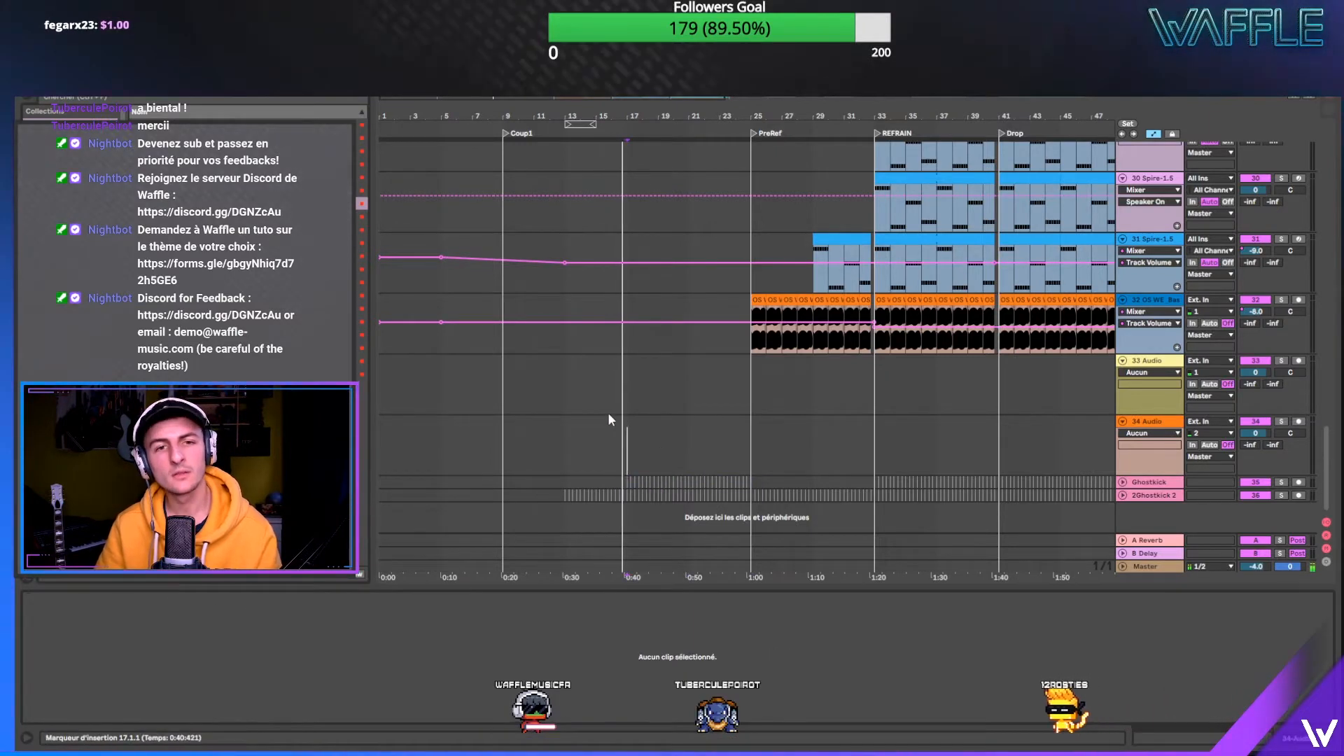
- Copy the OS WE_Bass Moog clips of the PreRef section to 17.1.1 on the bass track
scroll(608, 413, up, 5)
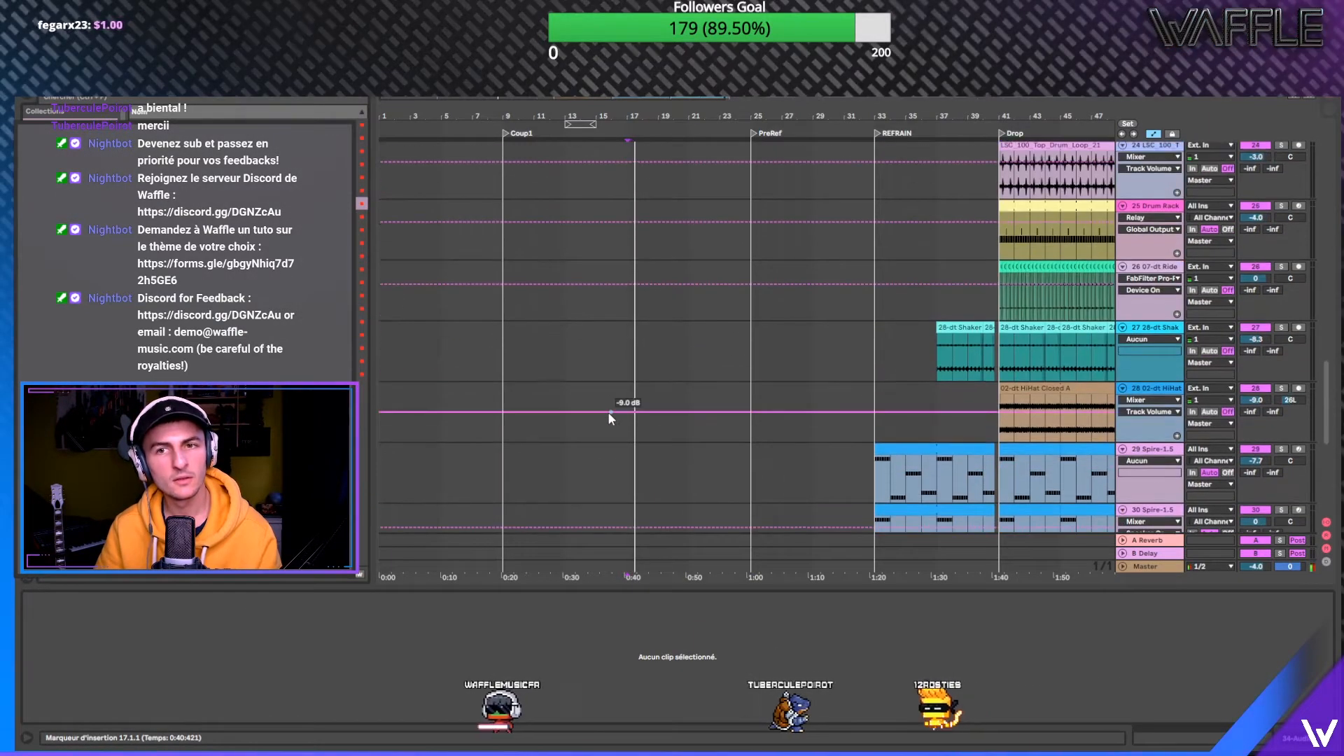
scroll(608, 411, down, 5)
click(750, 408)
drag(750, 413, 870, 372)
drag(764, 369, 629, 373)
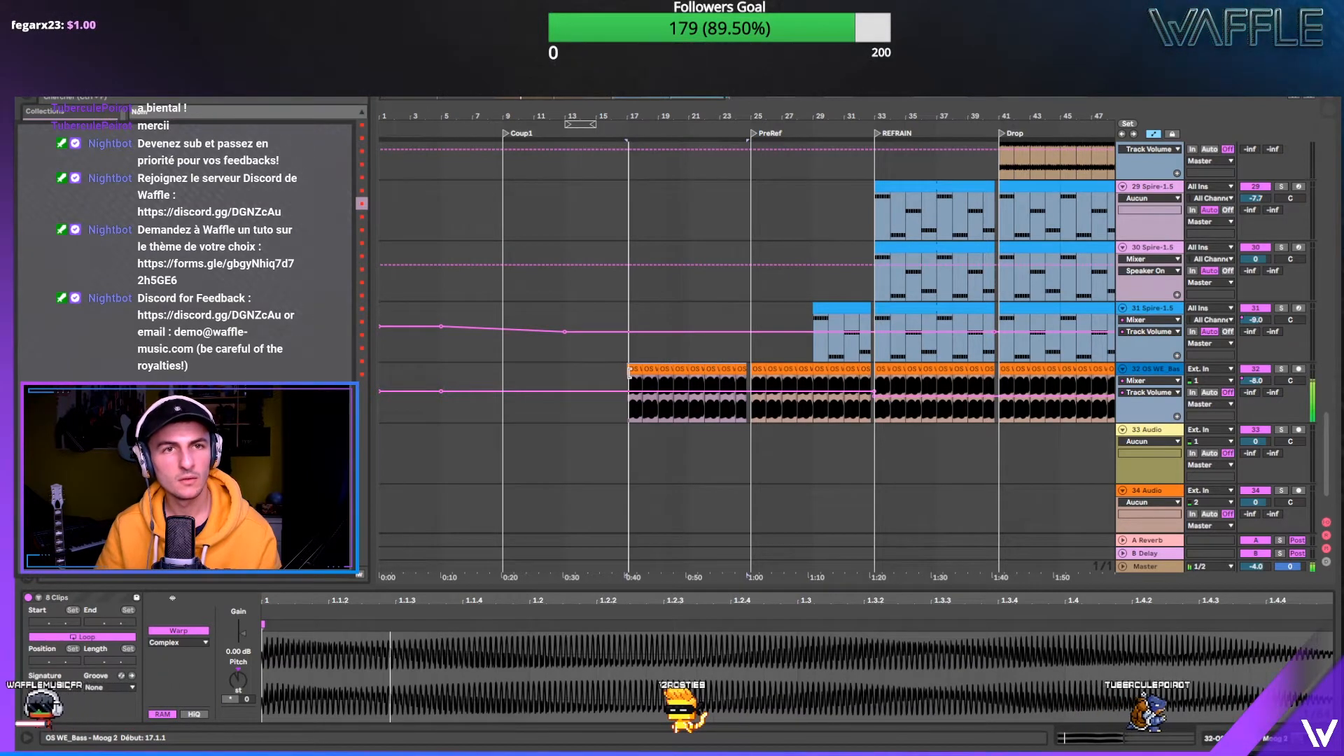
- Automate the bass track's compressor threshold to -27 dB from 16.1.1 to 25.1.1
click(1163, 374)
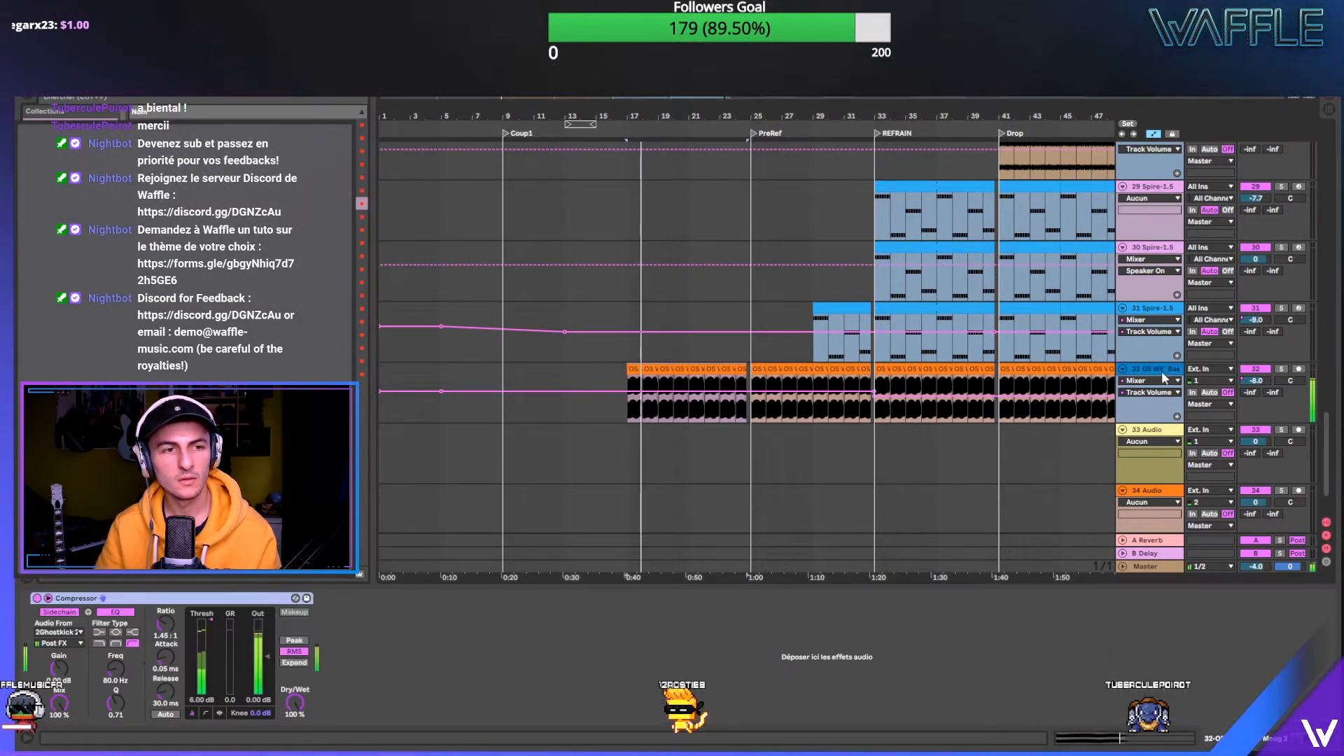
click(210, 622)
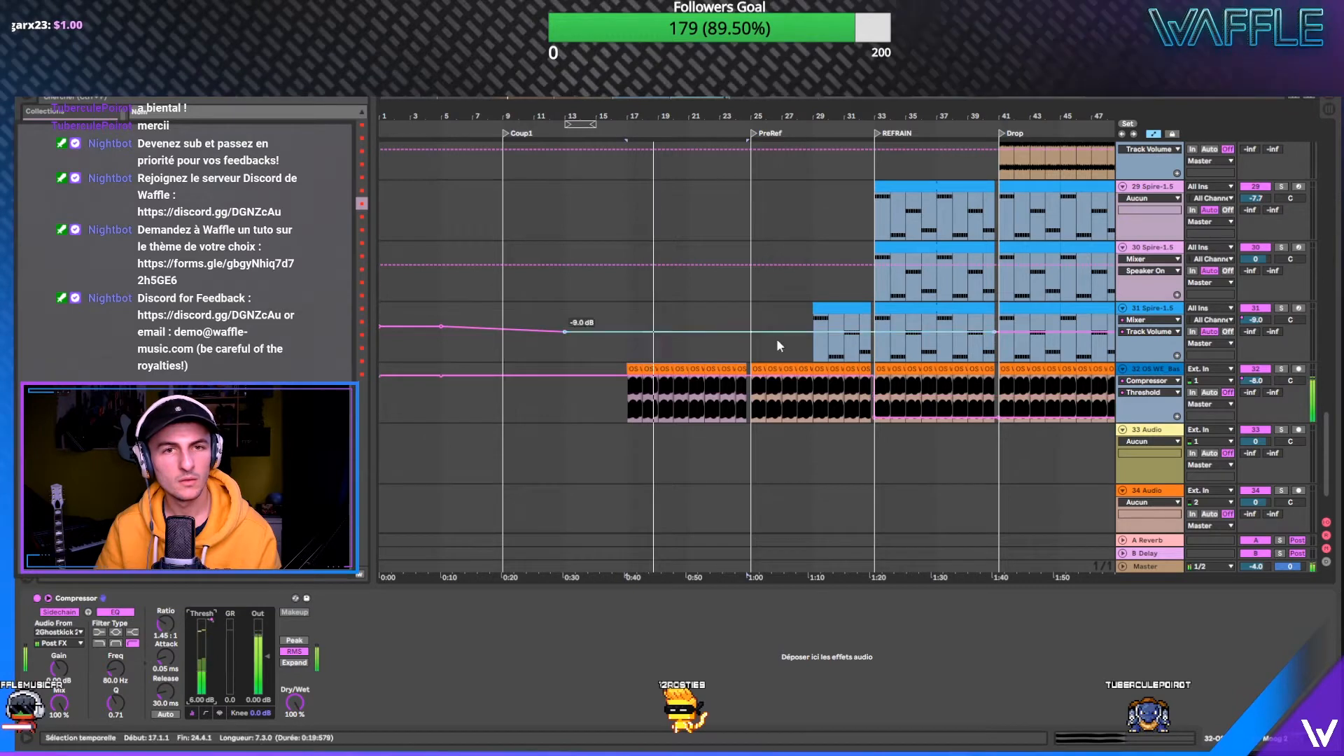
click(742, 397)
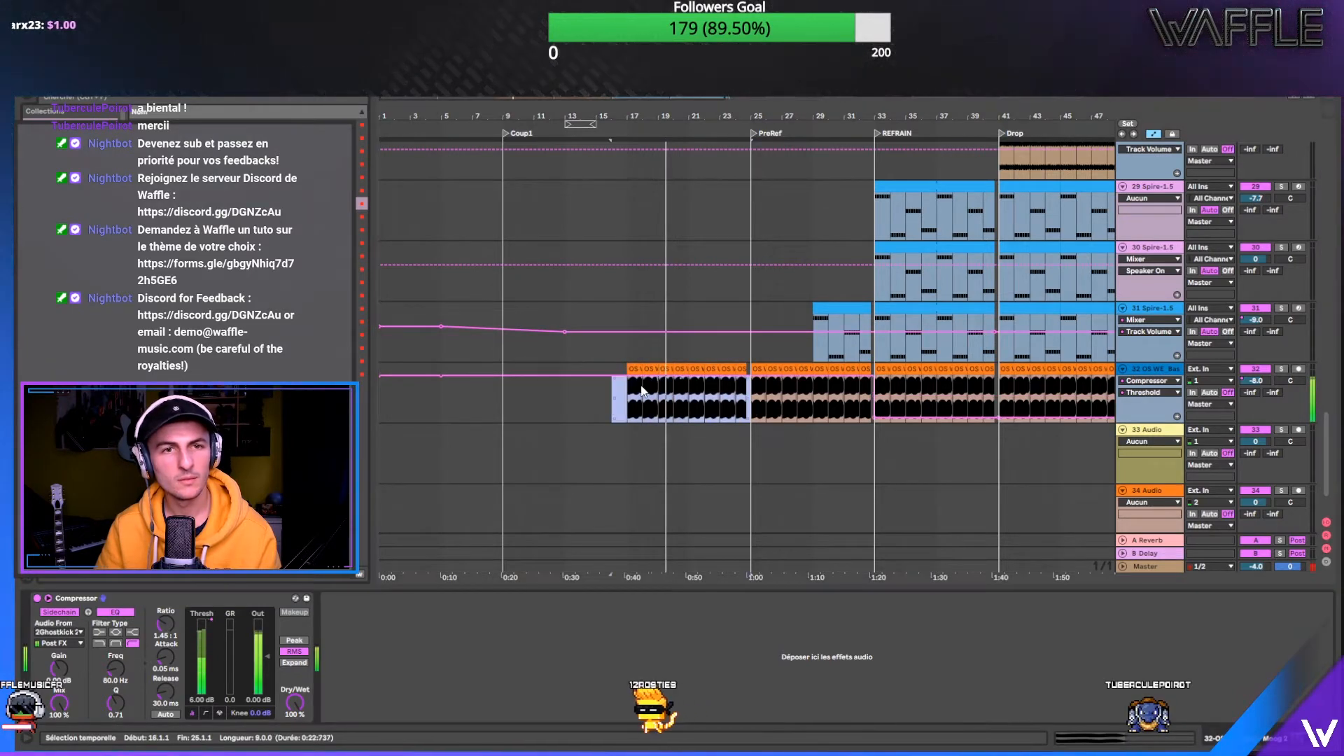
drag(721, 391, 721, 412)
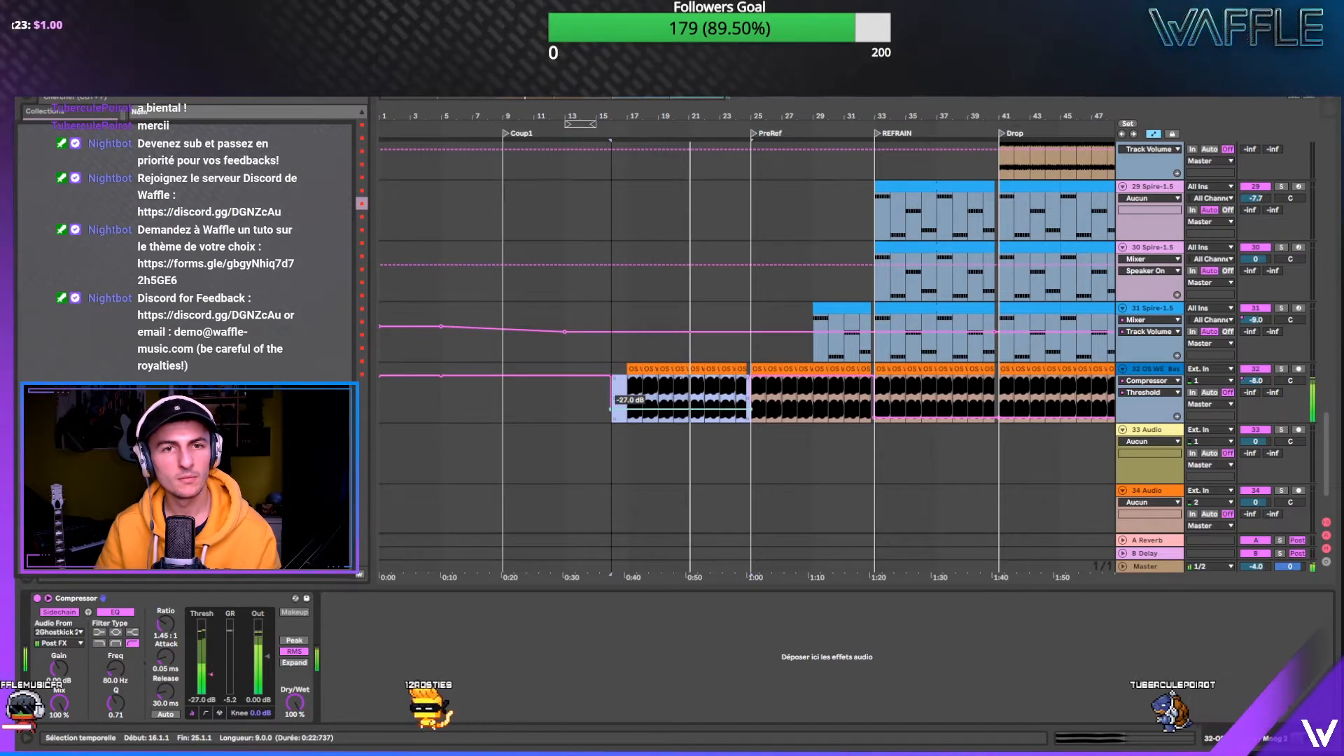
- Reshape the Kontakt filter frequency automation to open gradually from Coup1 until just before PreRef, and play it from 9.1.1
click(632, 232)
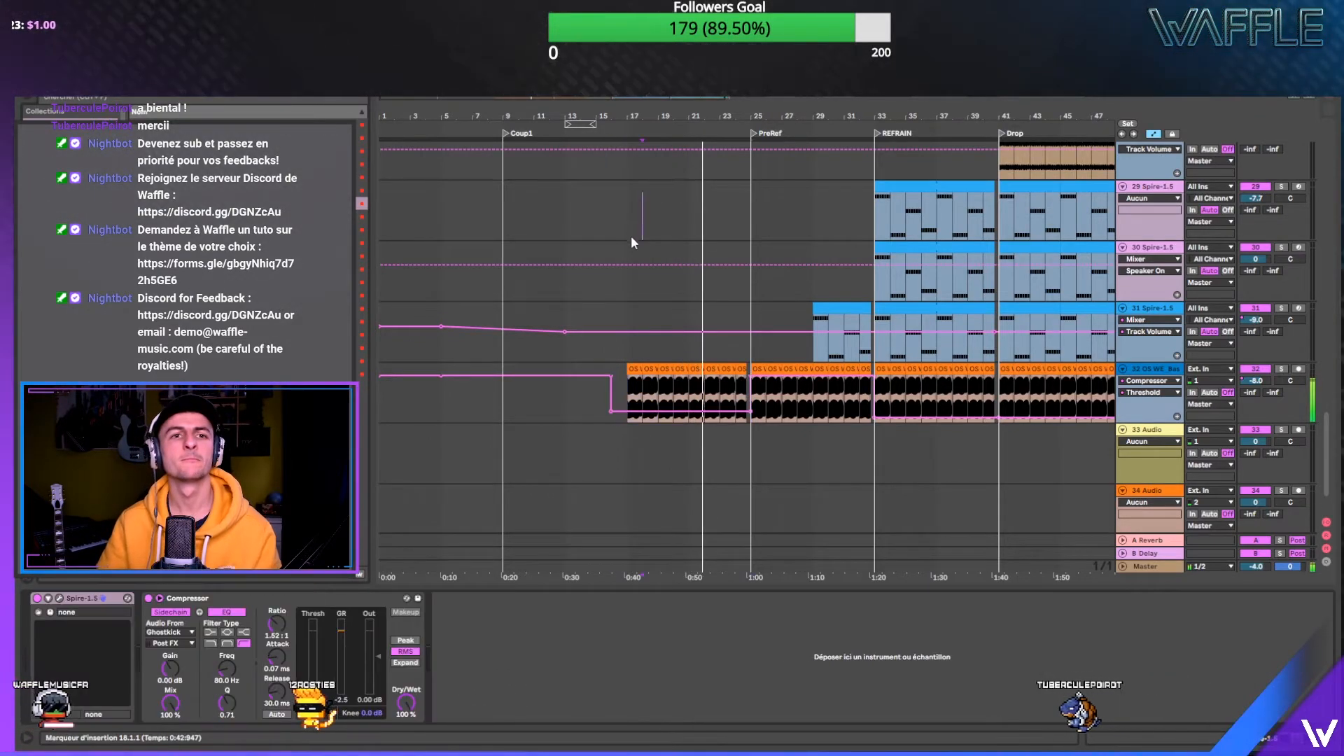
scroll(631, 238, up, 3)
scroll(632, 242, up, 15)
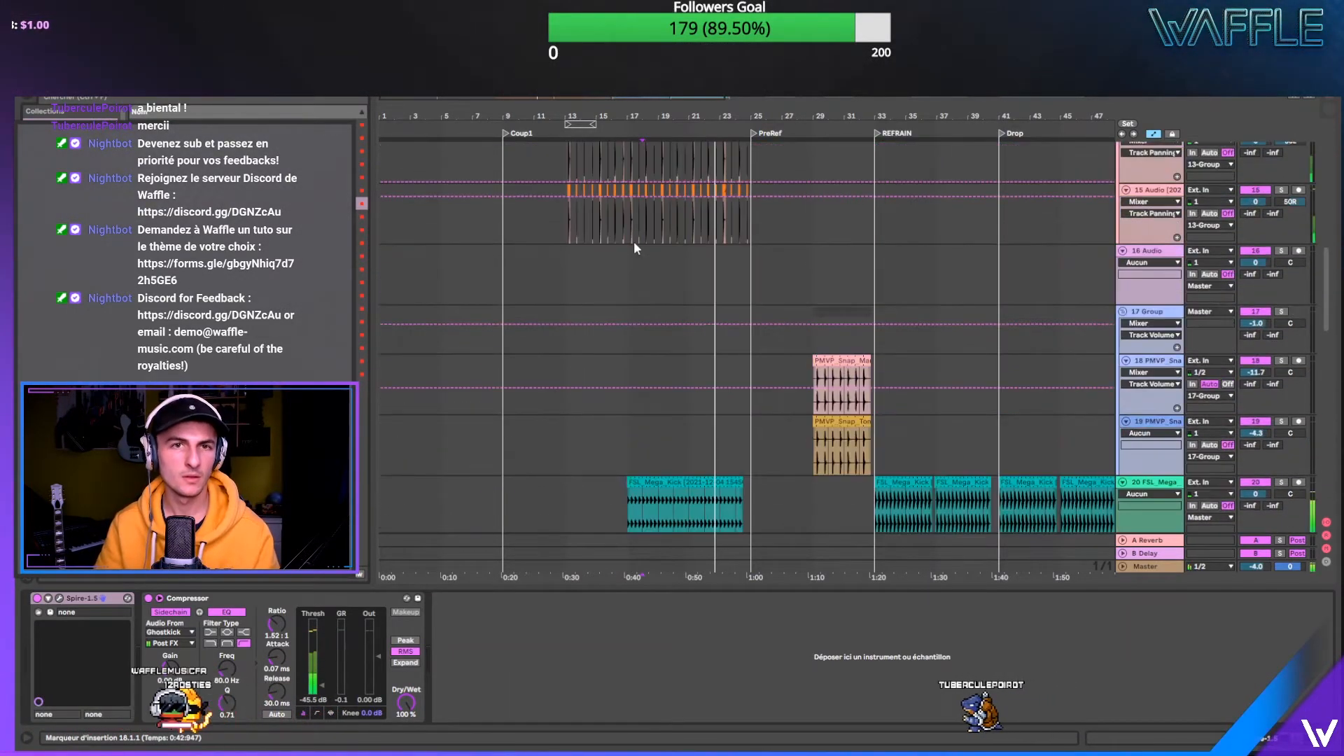
scroll(633, 241, up, 5)
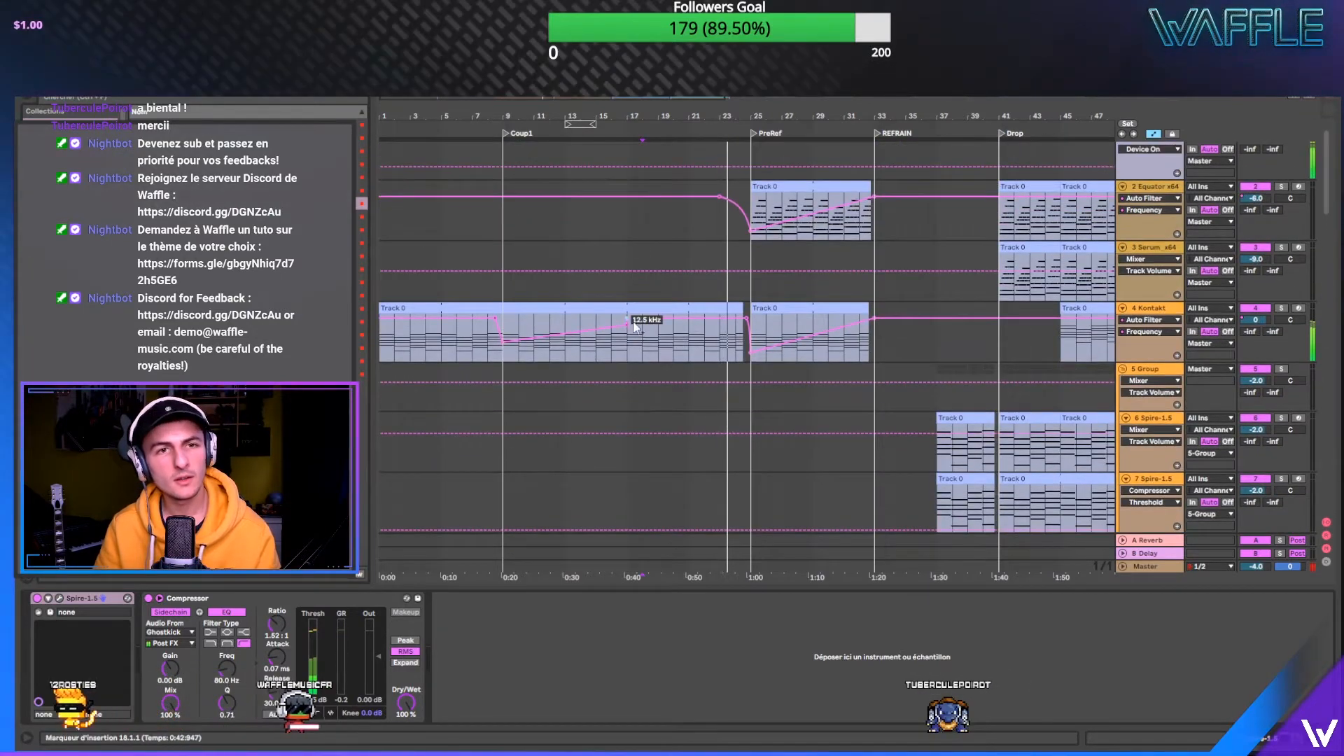
click(628, 324)
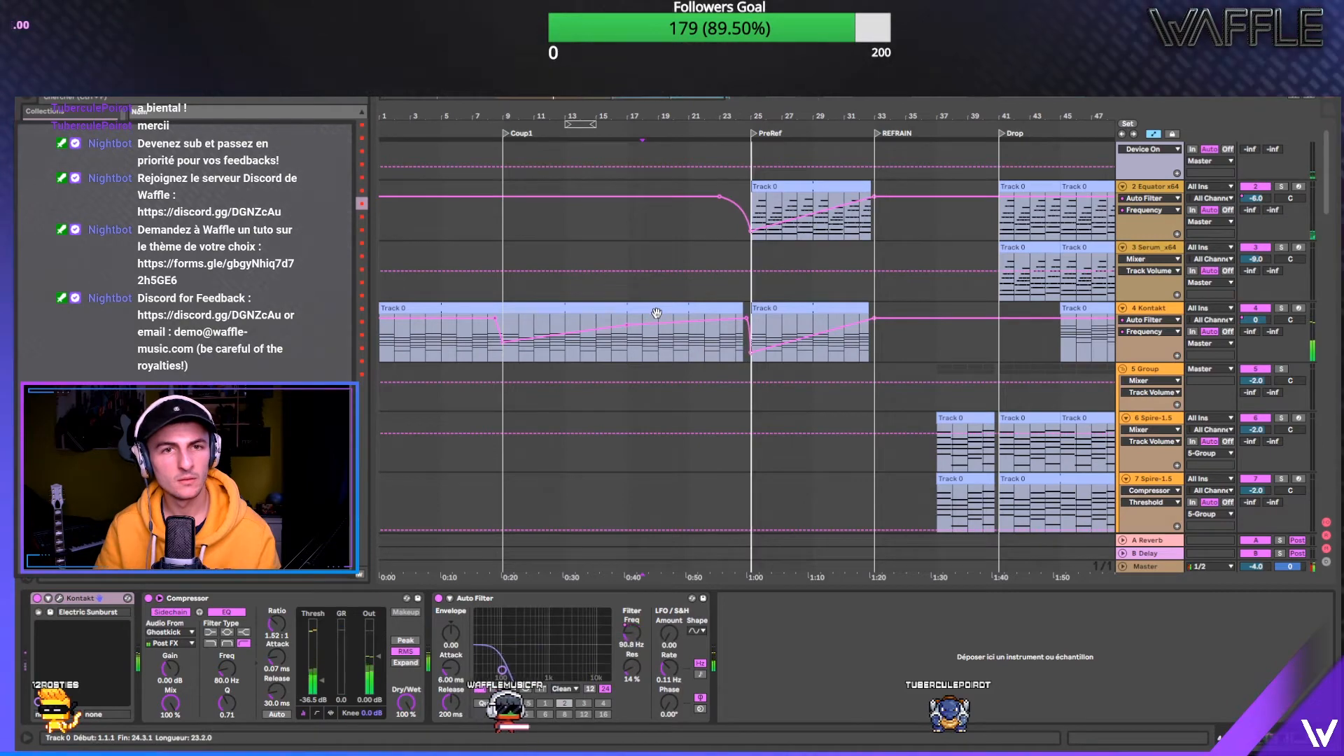
click(565, 255)
- Lower the clip gain of the eight bass clips starting at 17.1.1 to -2.89 dB while listening
scroll(573, 267, down, 15)
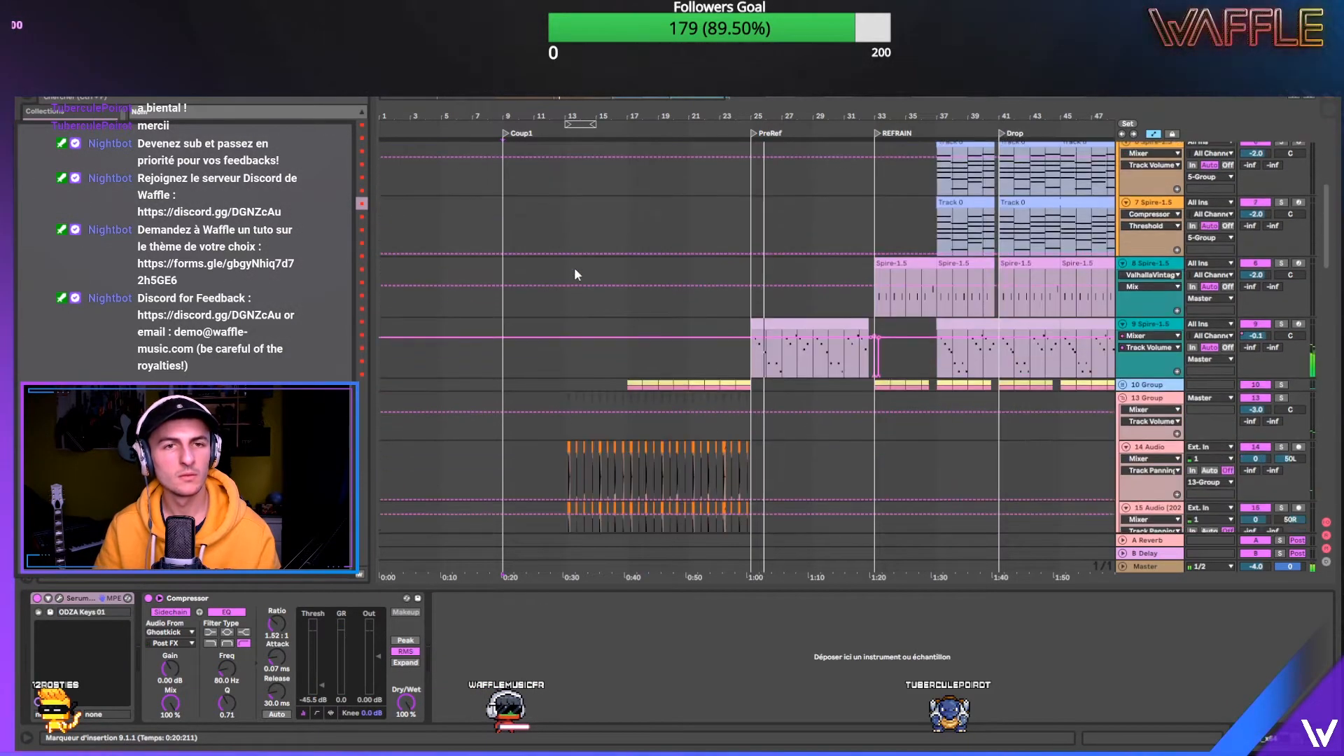
scroll(574, 267, down, 12)
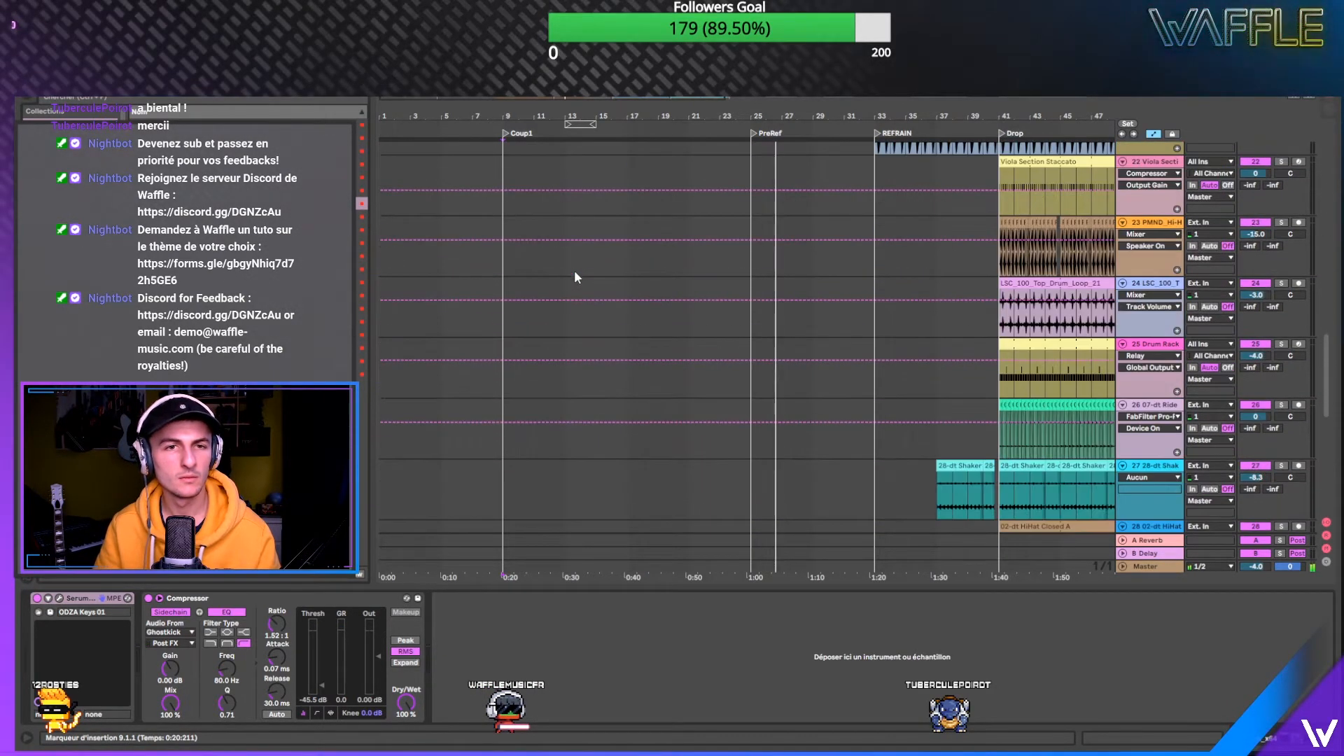
click(742, 314)
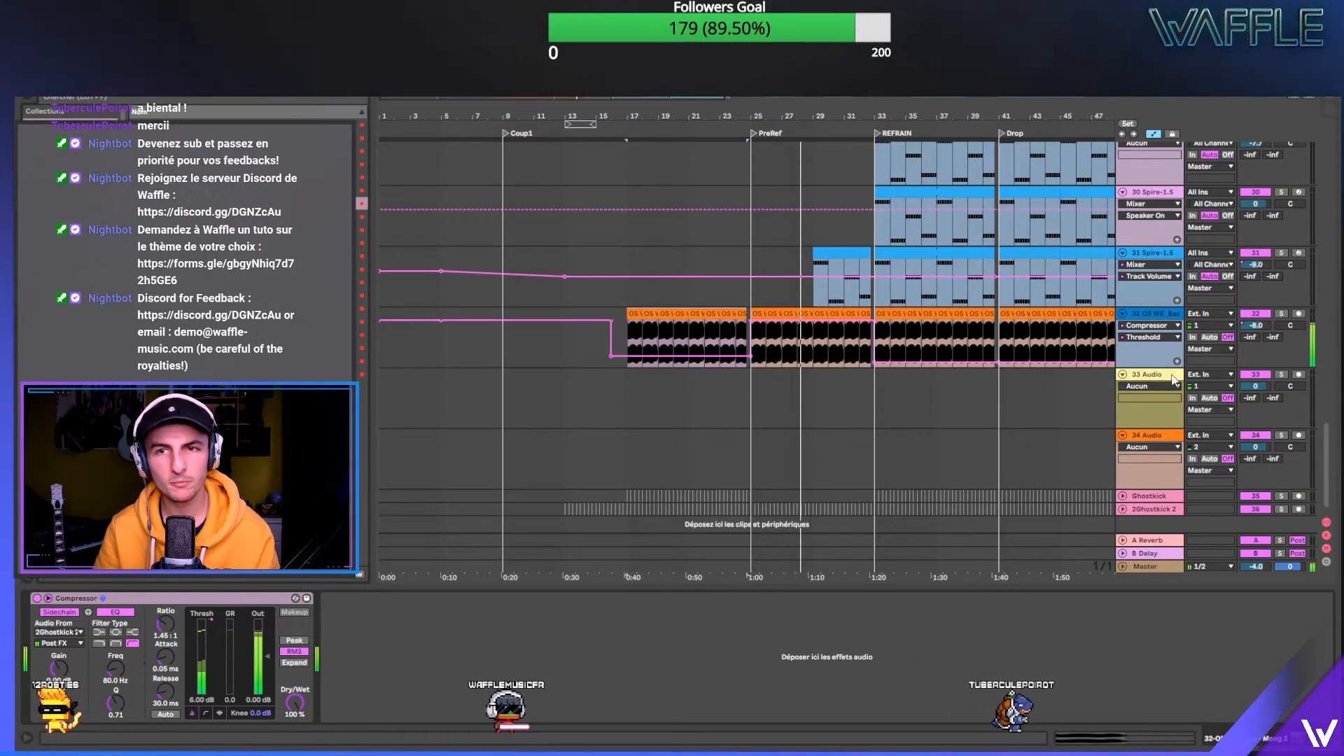
key(shift+Tab)
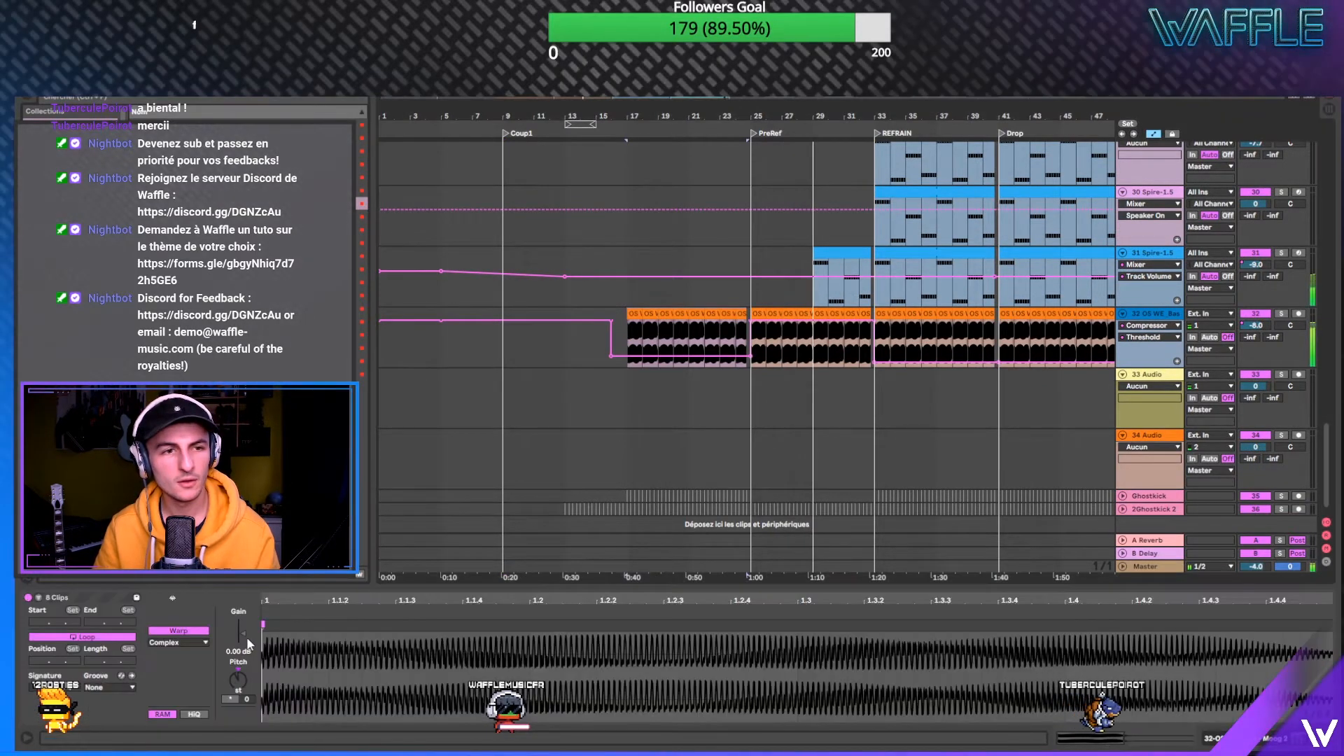
drag(245, 633, 245, 639)
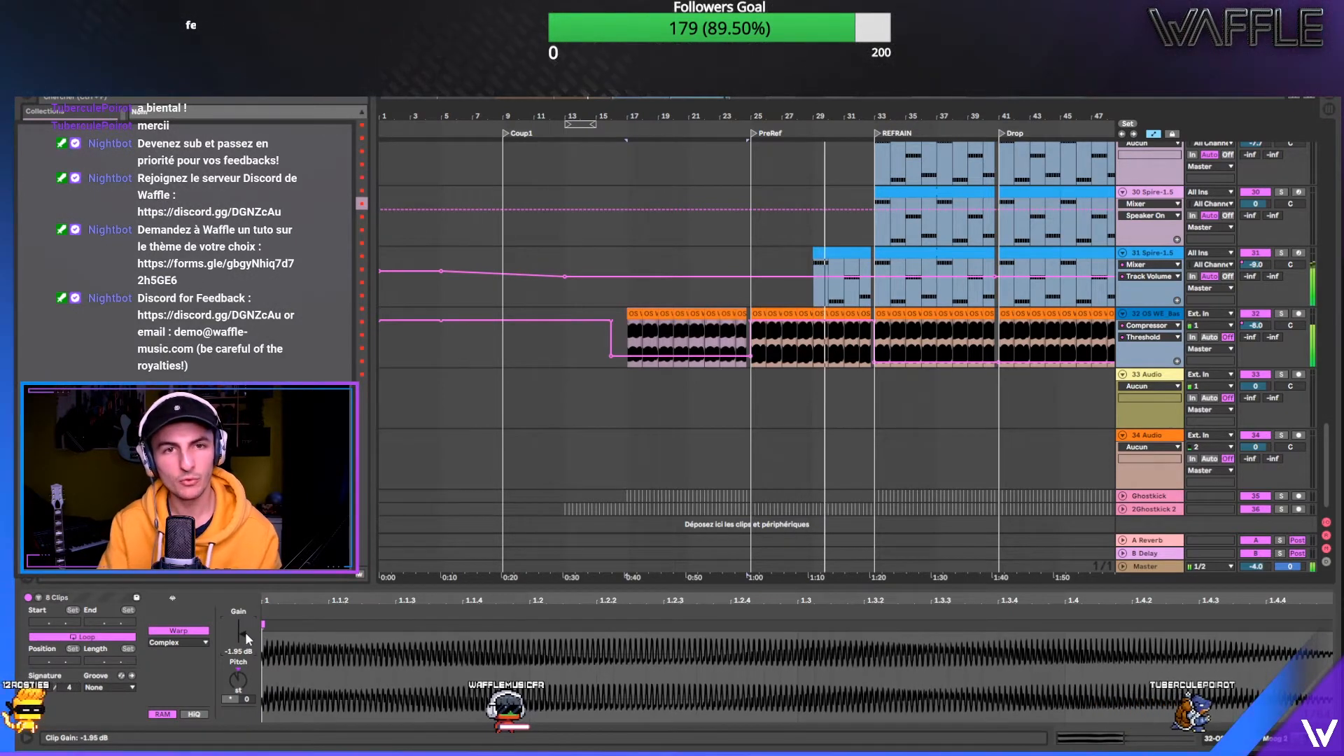
key(space)
key(space)
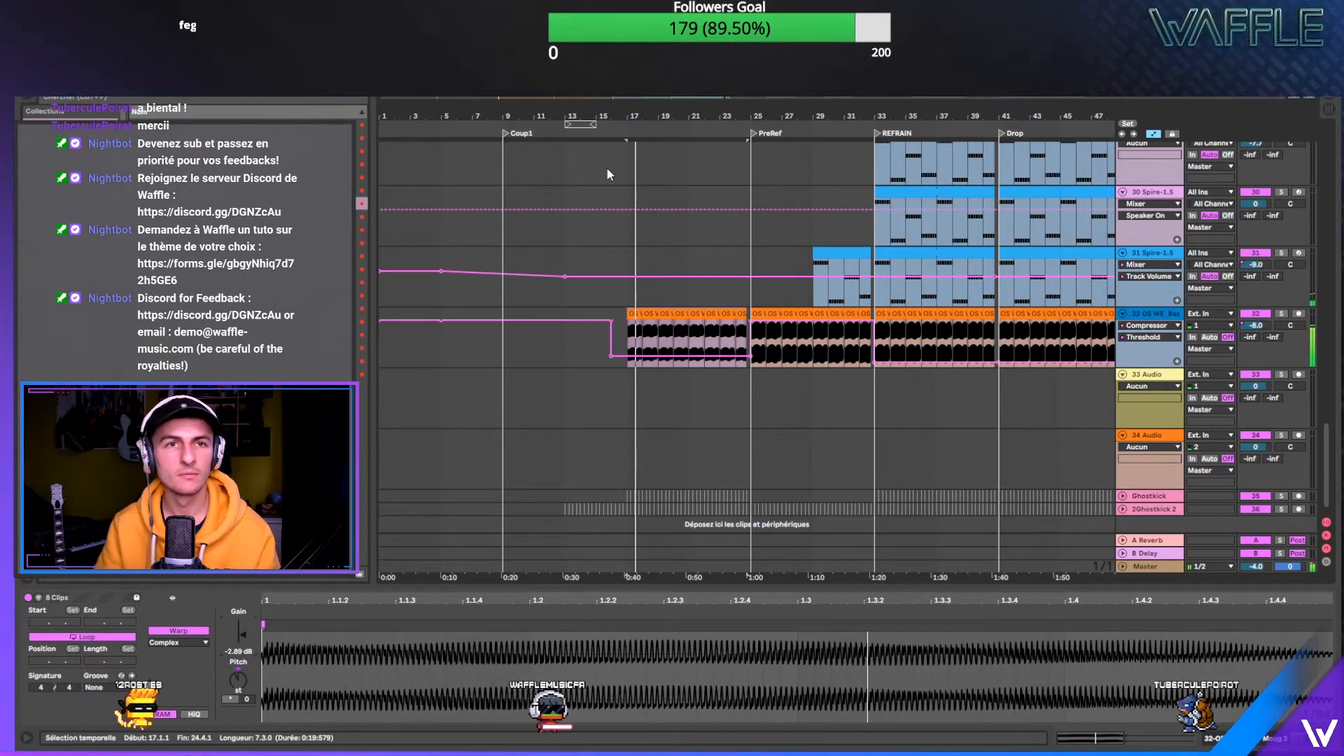
- Set the snap group's track volume to -6 dB
click(601, 133)
drag(1326, 462, 1324, 239)
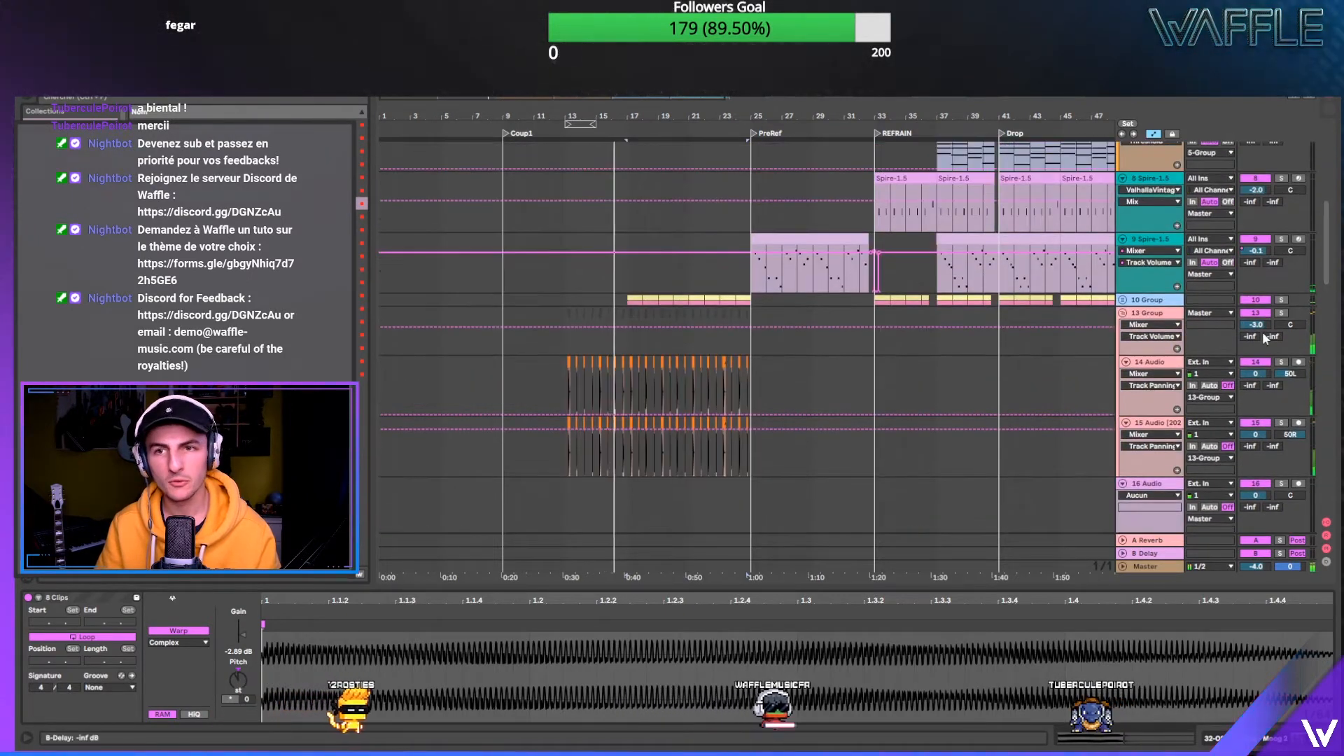
scroll(1245, 328, down, 3)
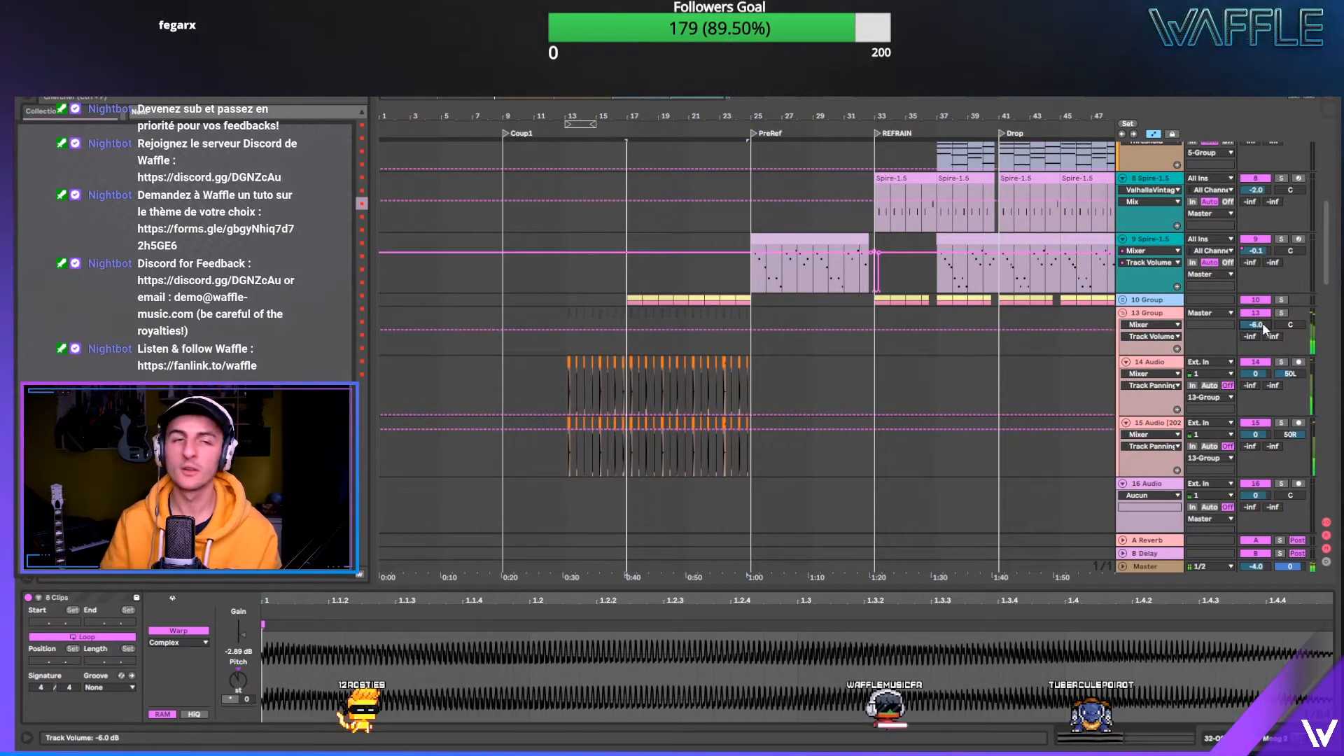
- Audition the Spire sounds of tracks 8 and 9 over the verse and look through the synth tracks
scroll(500, 275, up, 5)
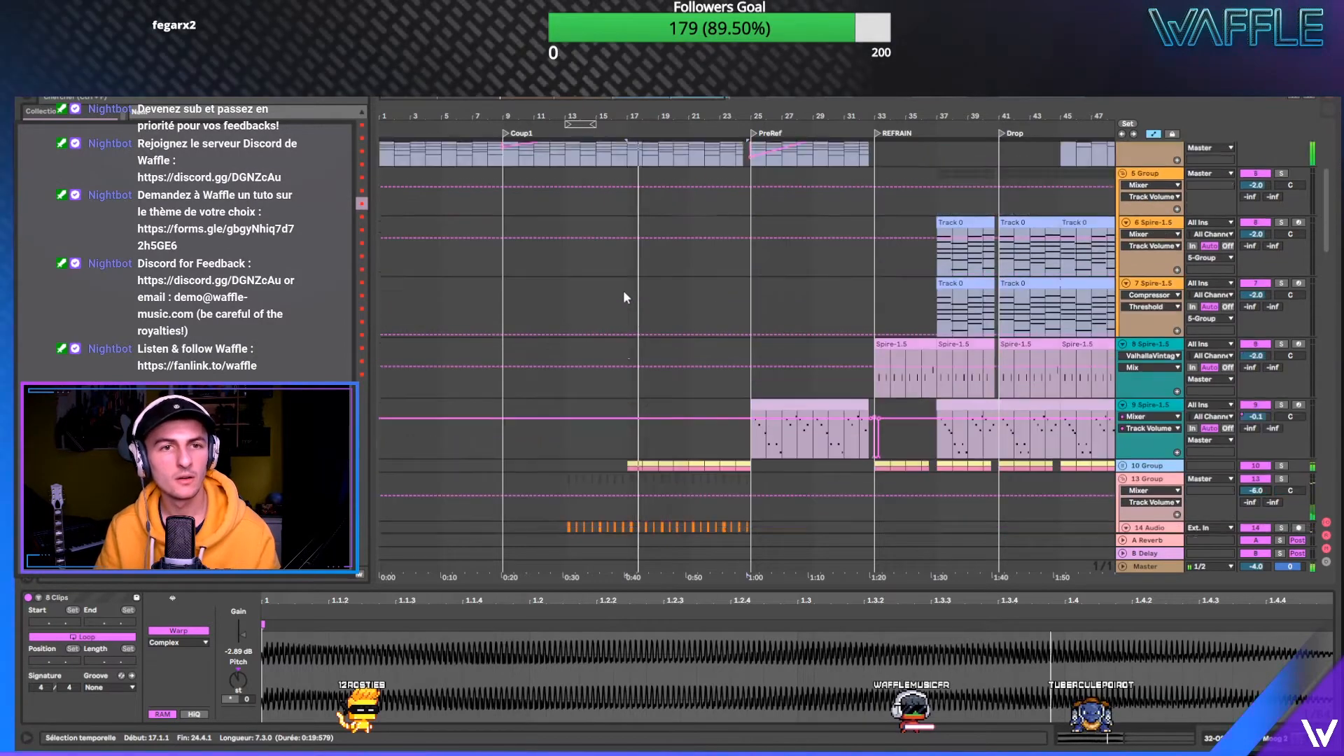
scroll(624, 290, down, 3)
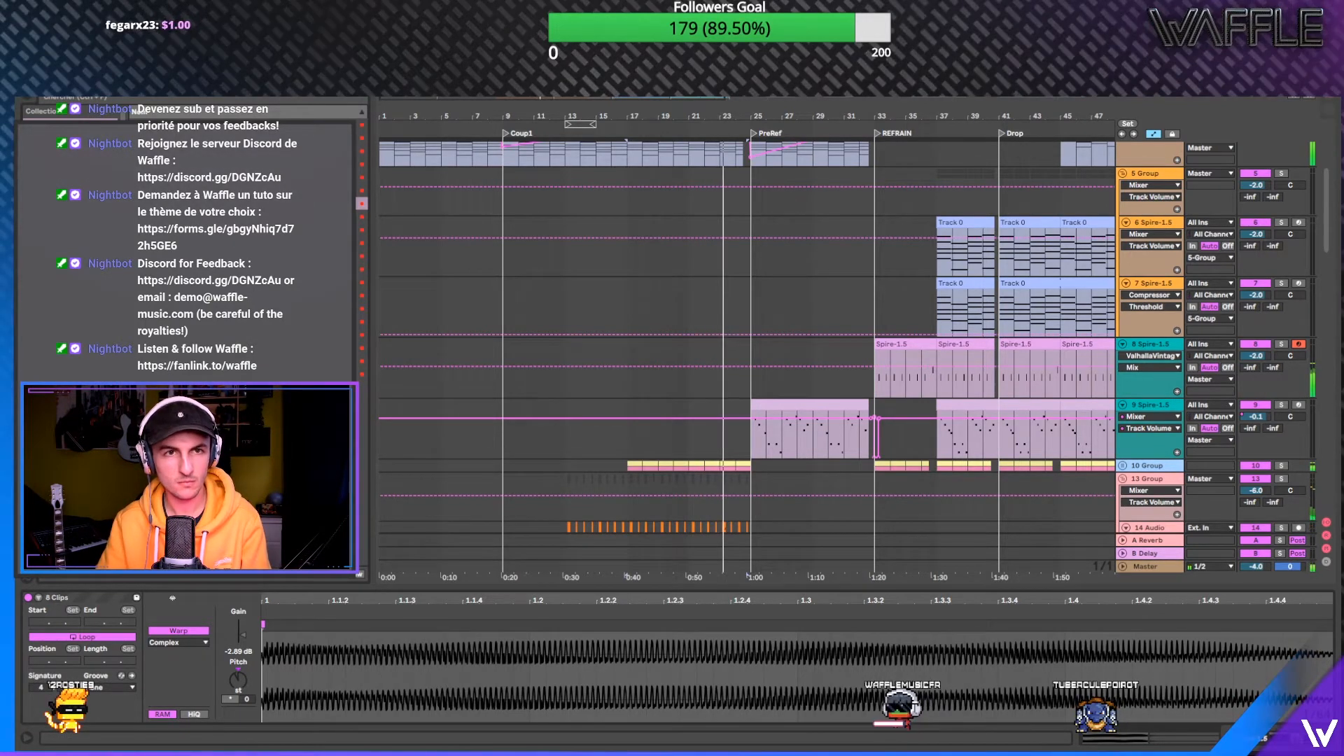
double_click(625, 78)
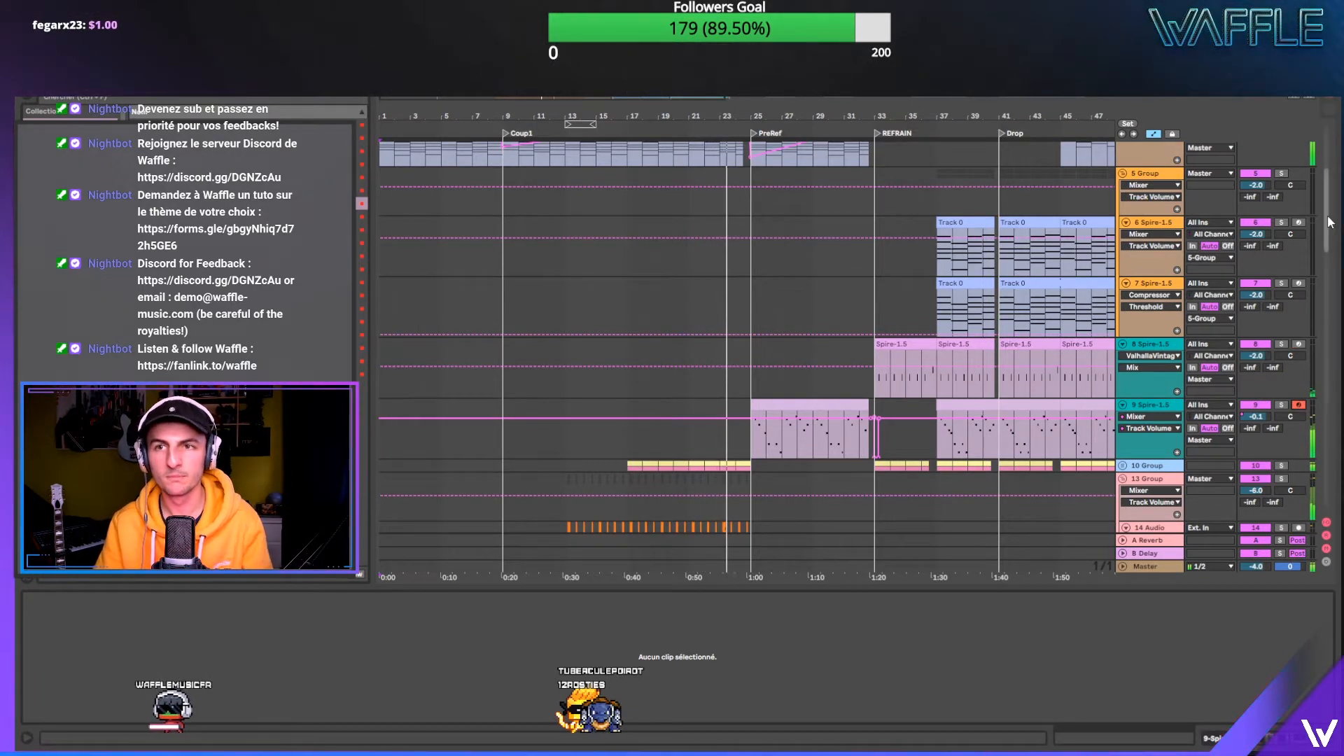
scroll(1331, 222, up, 5)
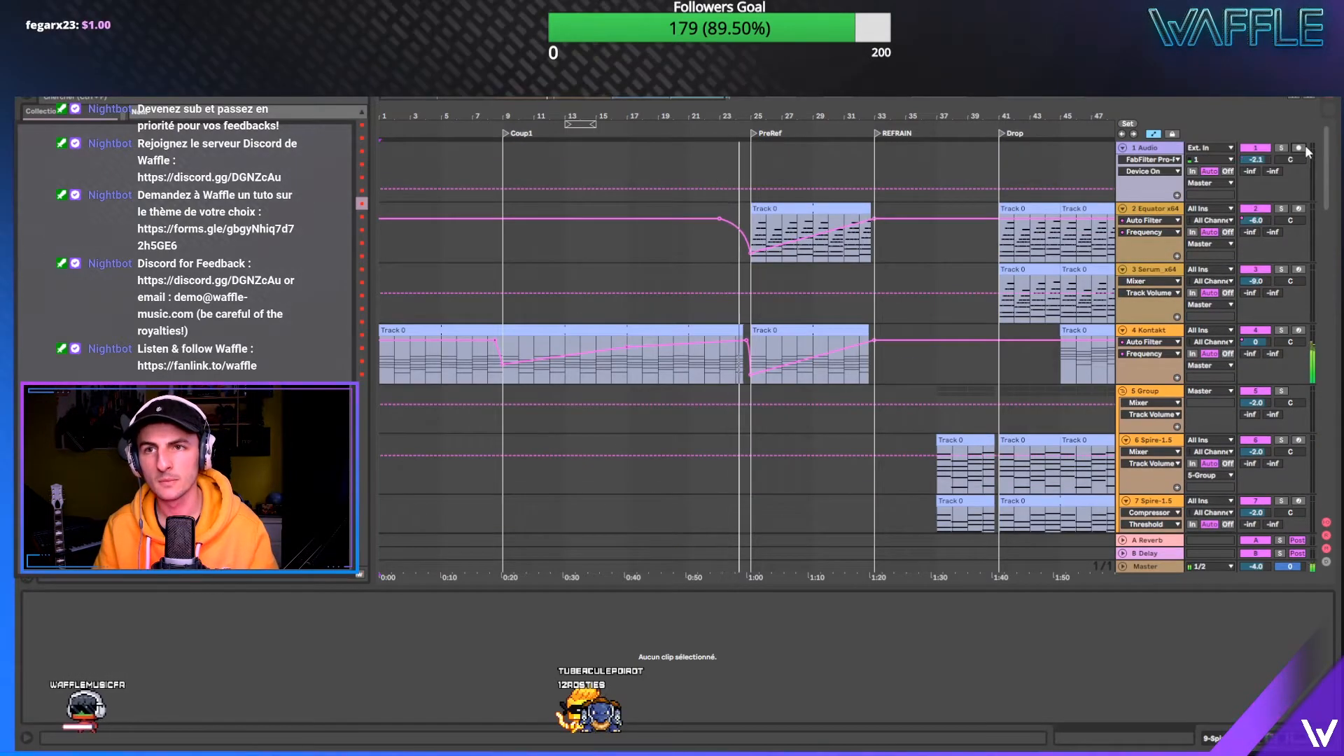
- Insert an empty MIDI track below Spire track 9 and select it while the verse plays from Coup1
scroll(1328, 160, down, 5)
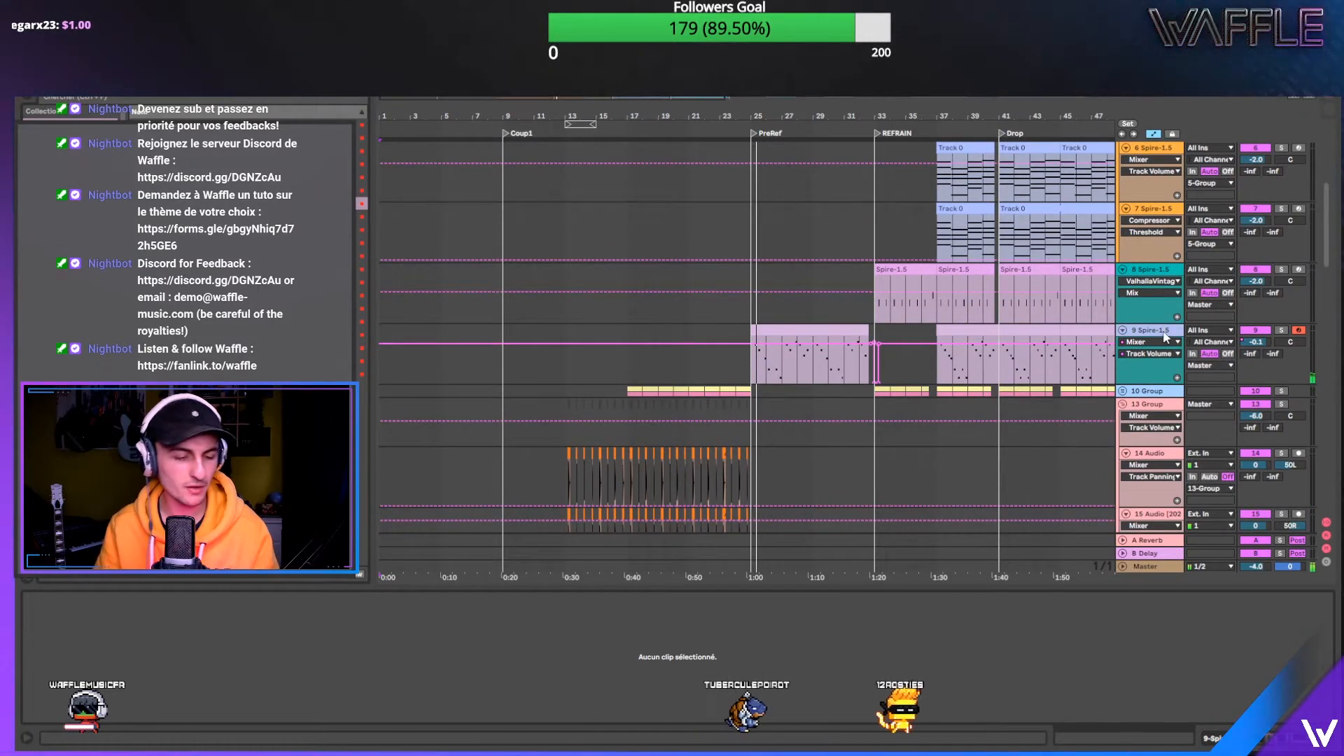
right_click(1163, 331)
click(1236, 460)
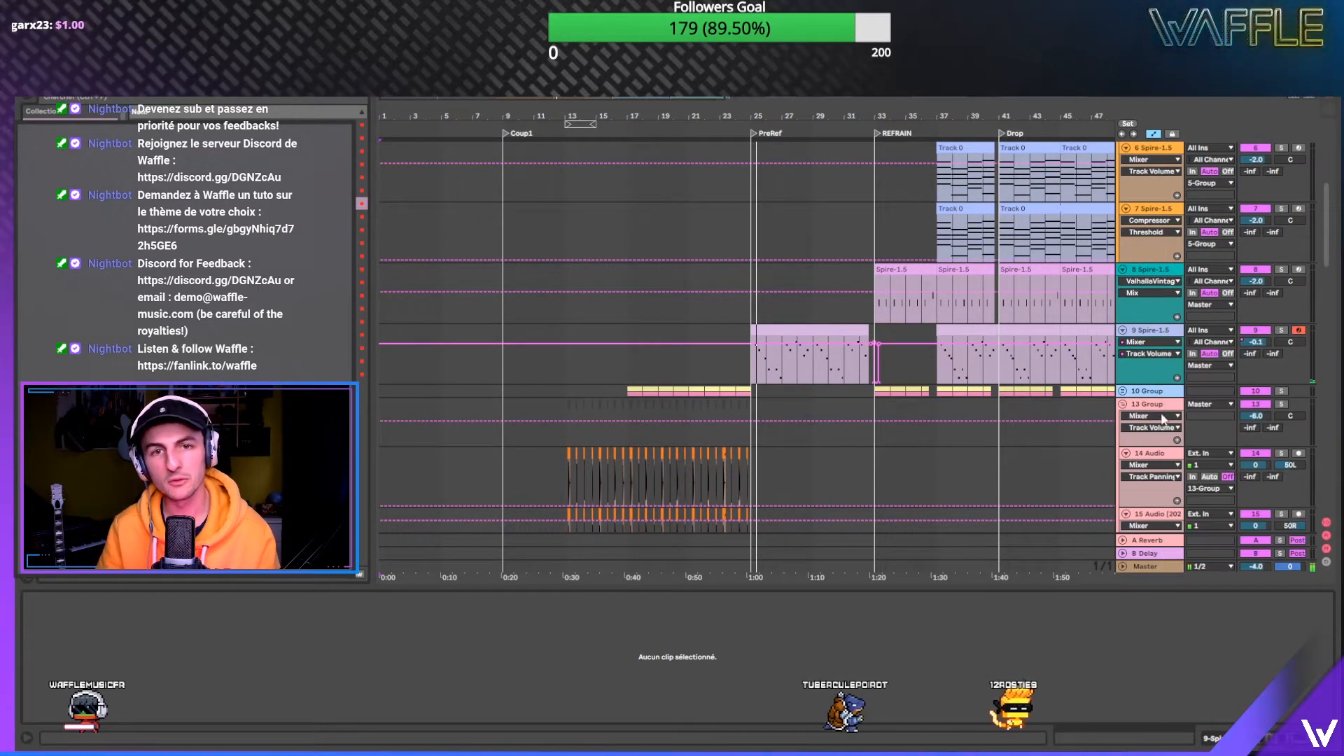
click(582, 392)
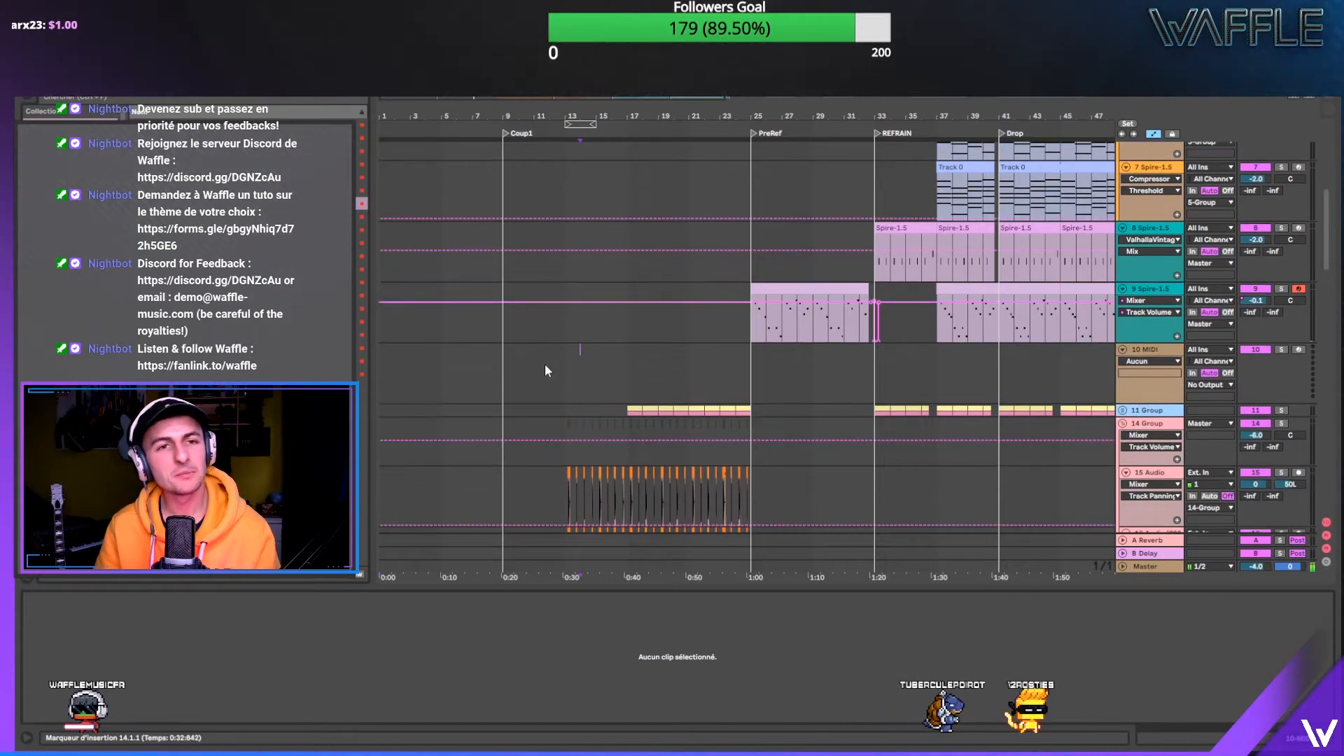
click(1158, 288)
click(1159, 351)
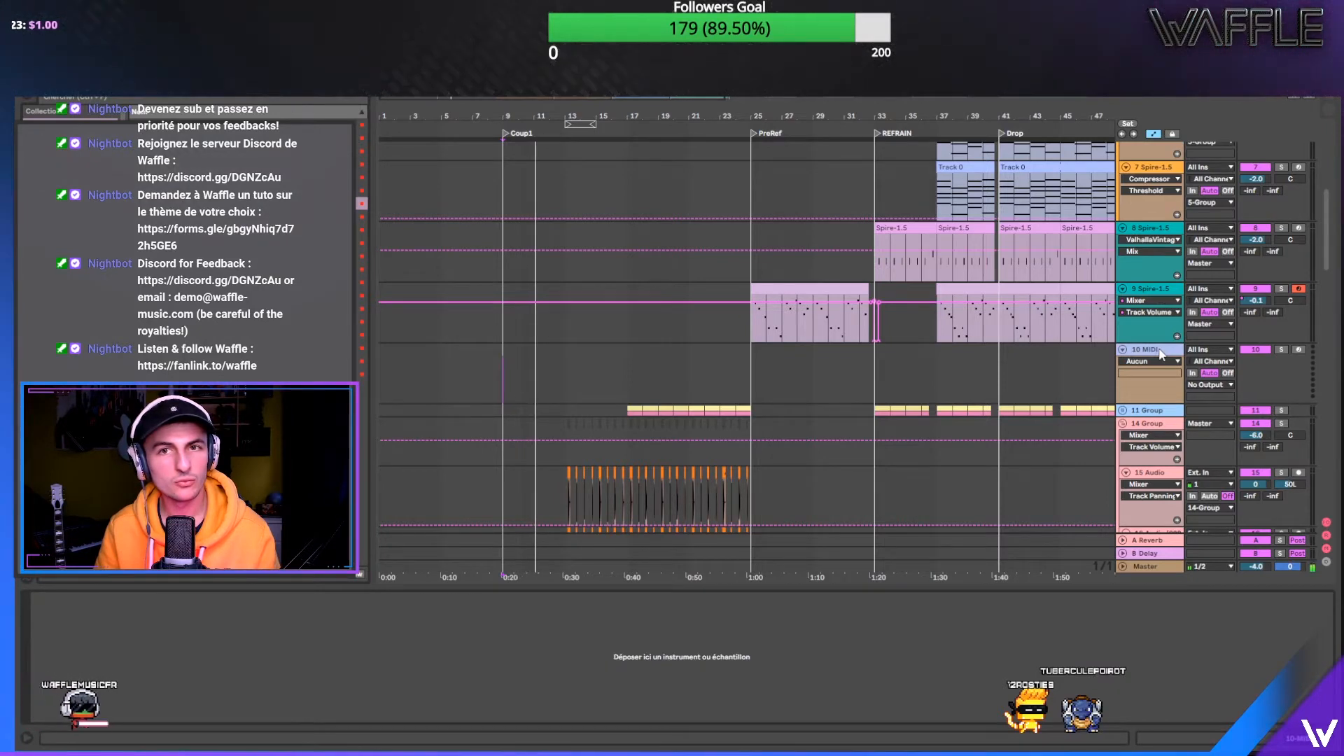
scroll(1160, 353, up, 5)
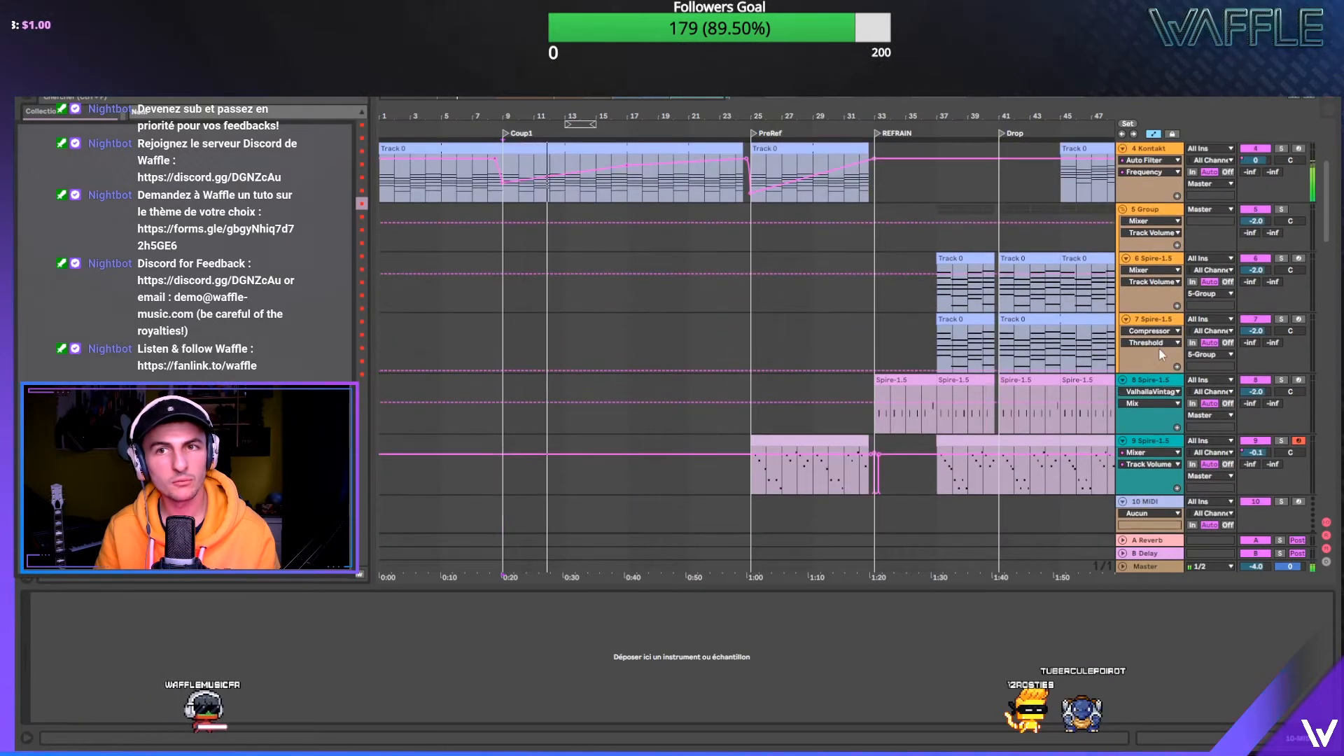
scroll(1160, 353, up, 2)
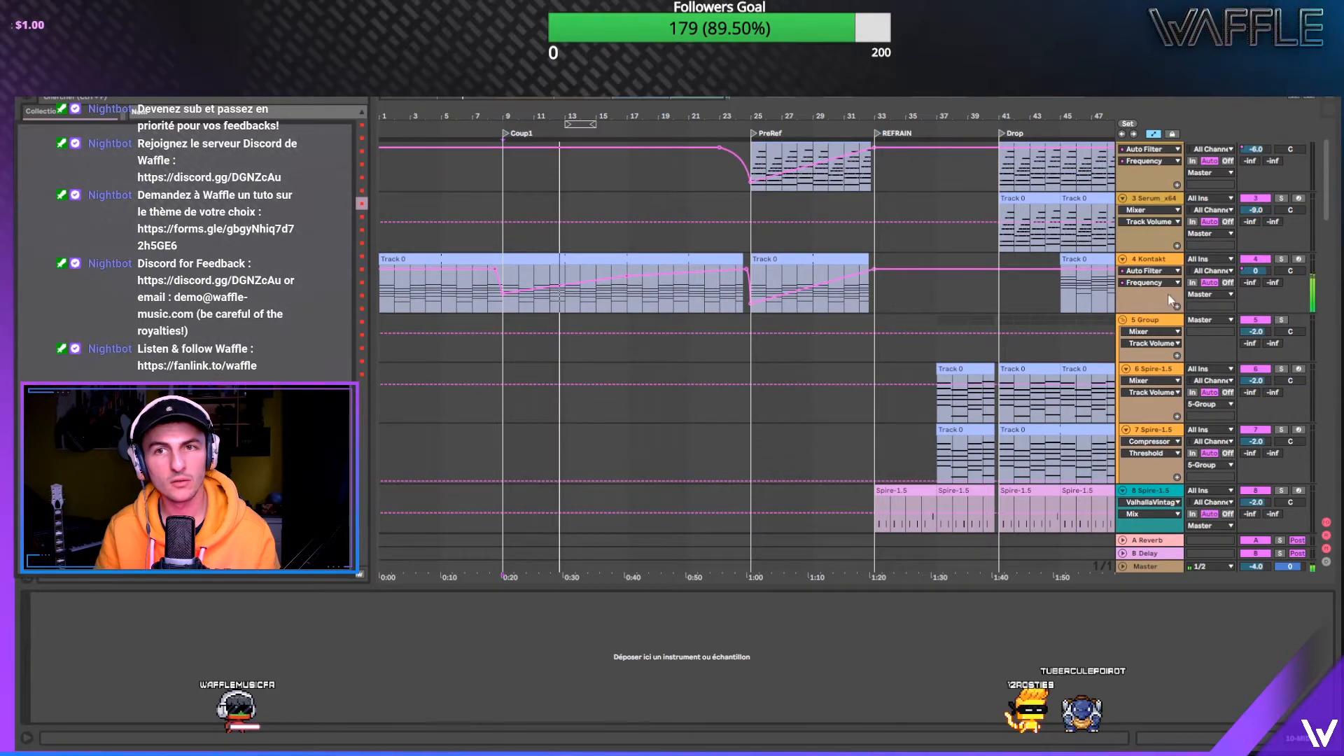
scroll(1152, 304, down, 6)
scroll(1152, 304, down, 9)
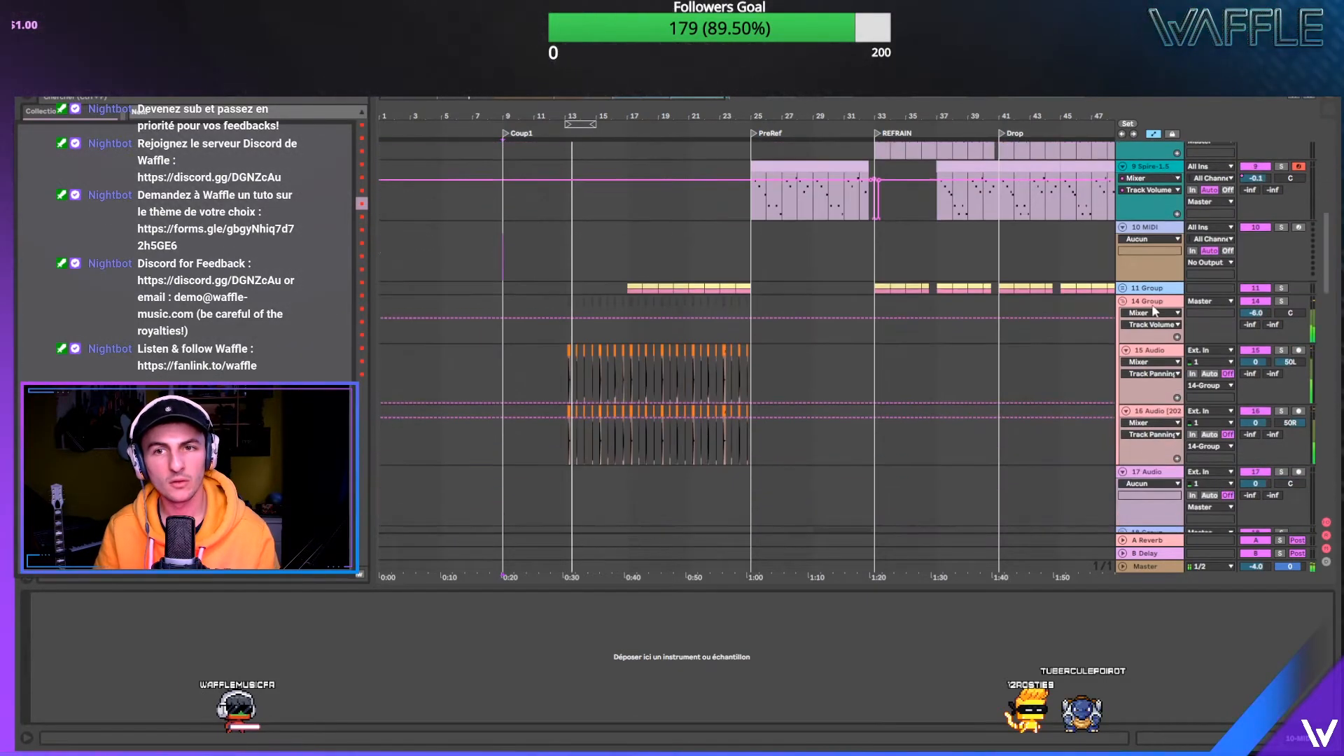
scroll(1152, 305, up, 8)
key(space)
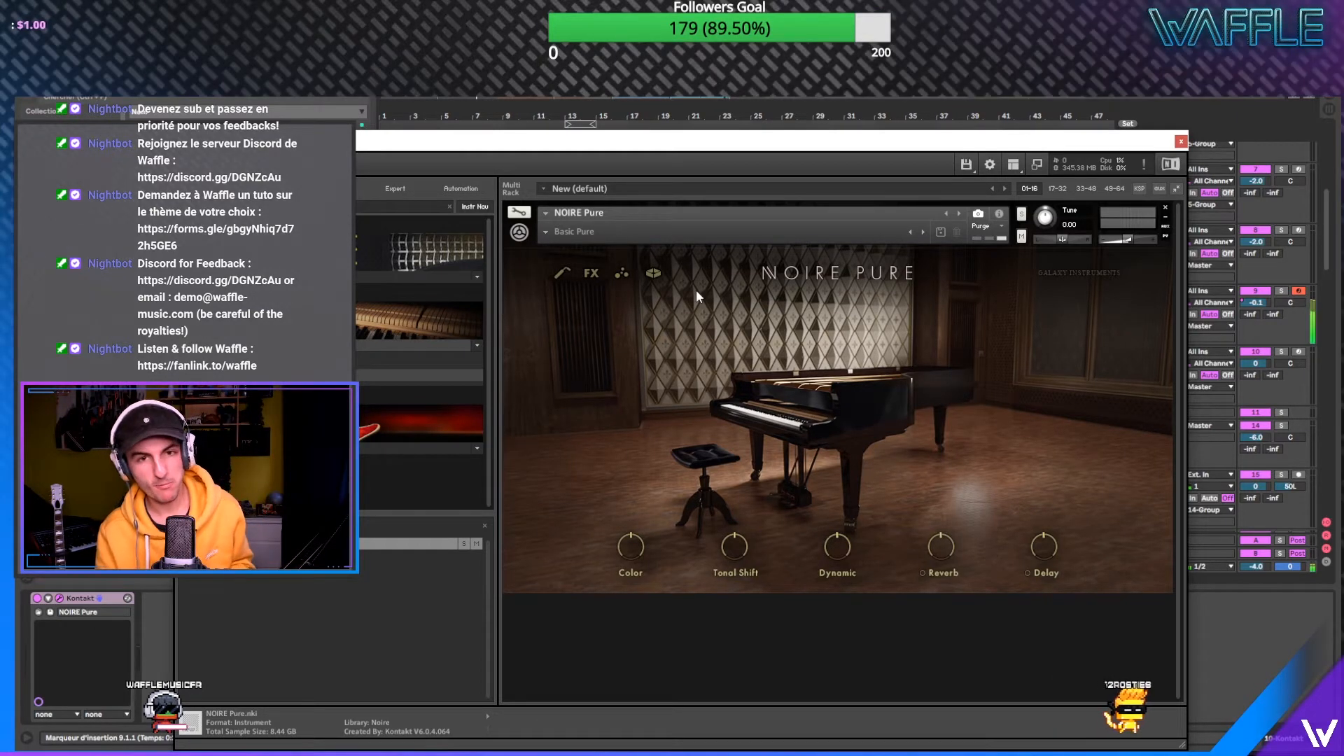
- Disarm Spire track 9 and load the Compressed Grand Piano preset in NOIRE Pure
drag(1064, 146, 900, 449)
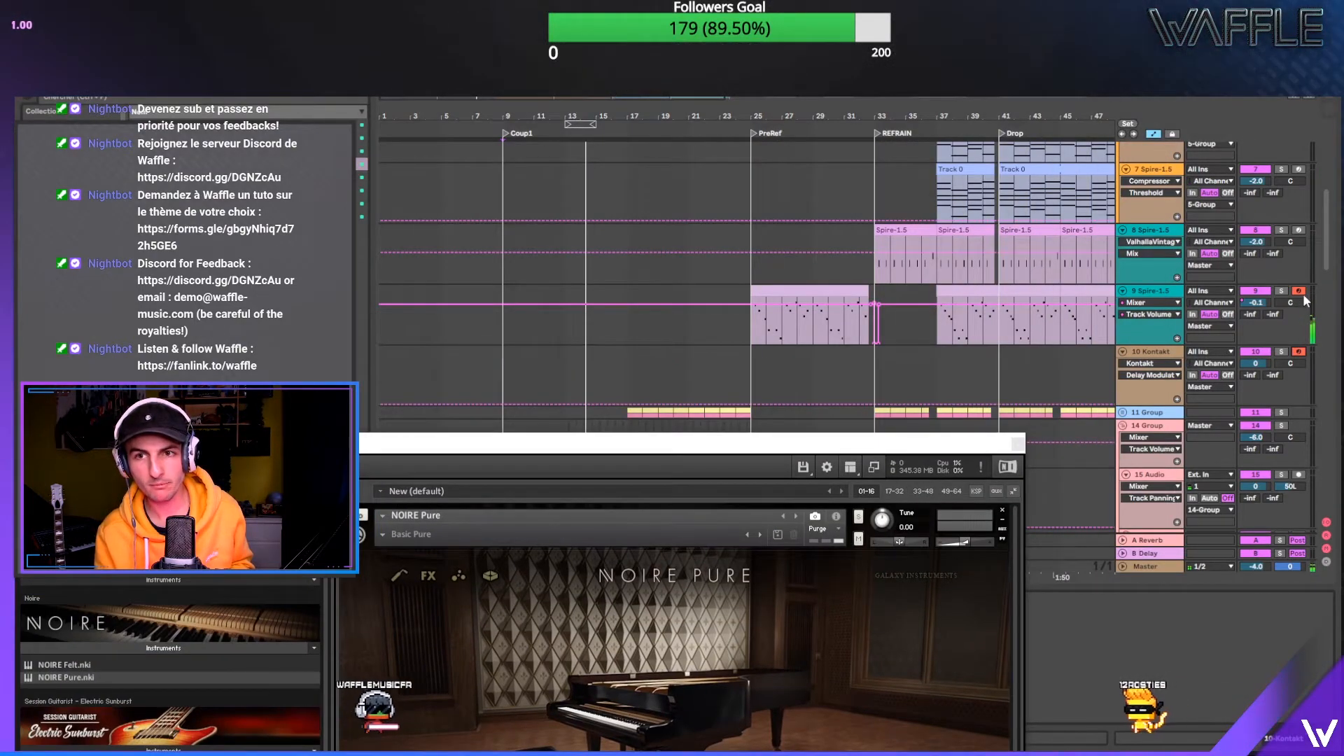
drag(879, 450, 961, 171)
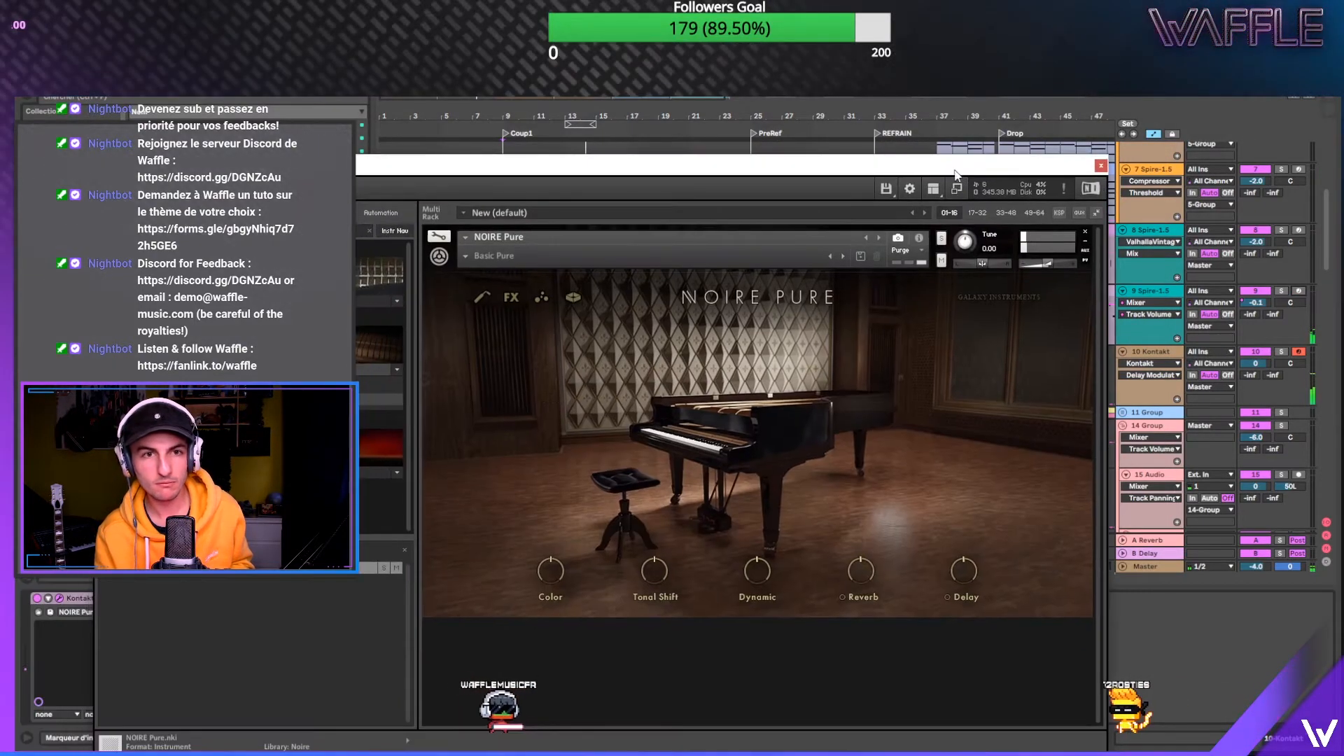
click(473, 255)
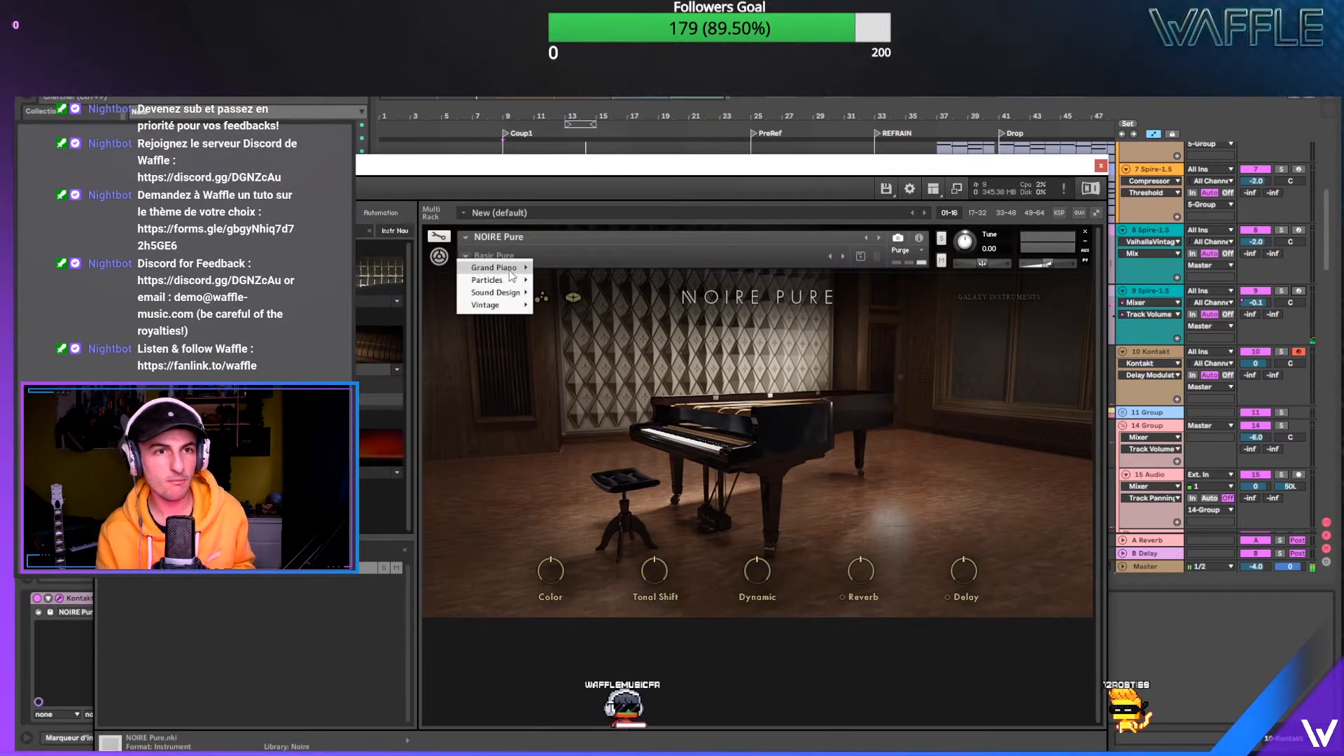
mouse_move(510, 272)
click(594, 278)
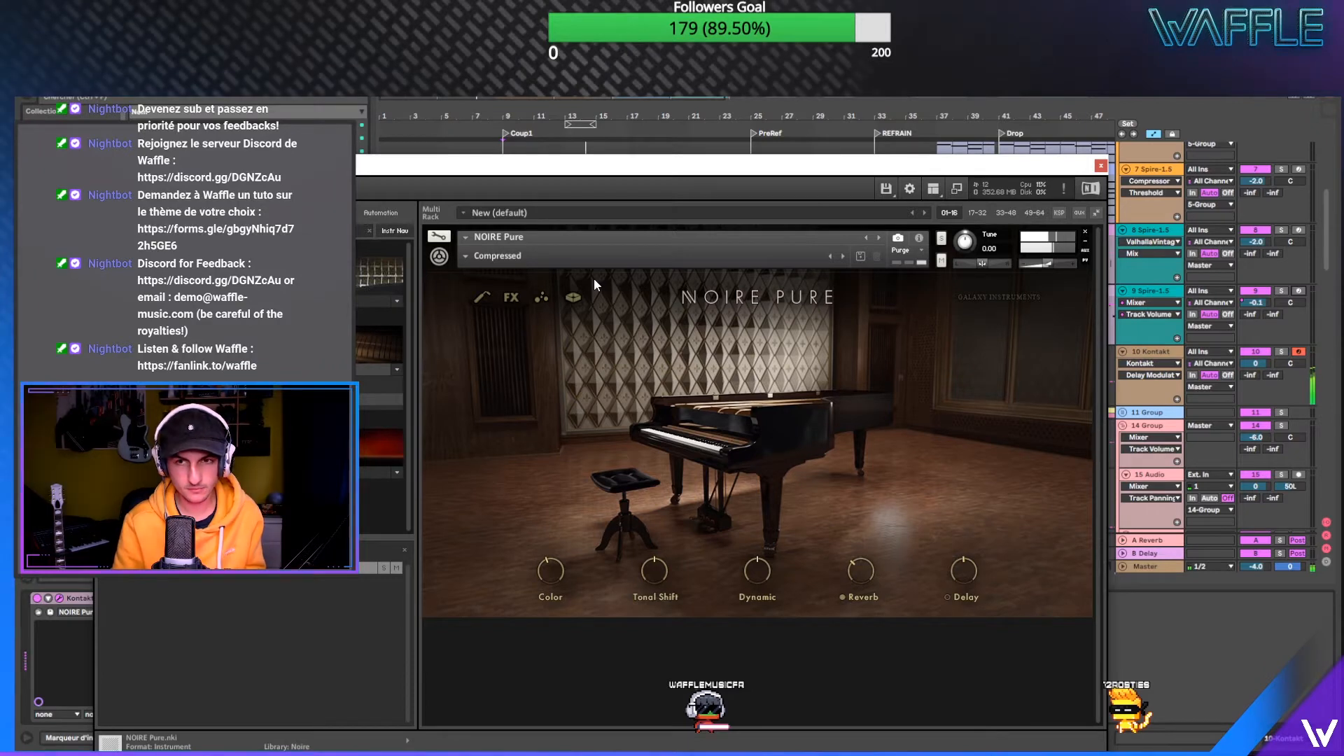
- Try the Emotional Grand Piano preset in NOIRE Pure with the instrument volume, reverb and delay turned up
click(467, 259)
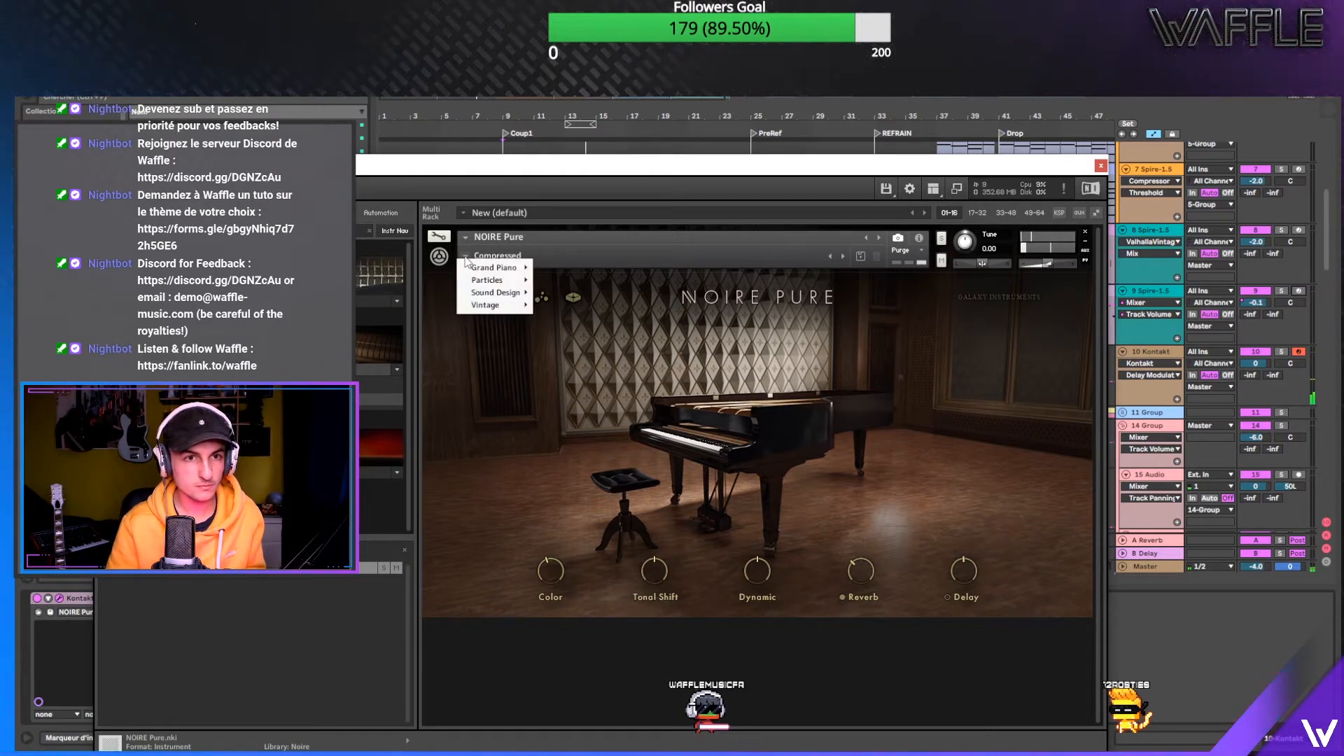
mouse_move(483, 273)
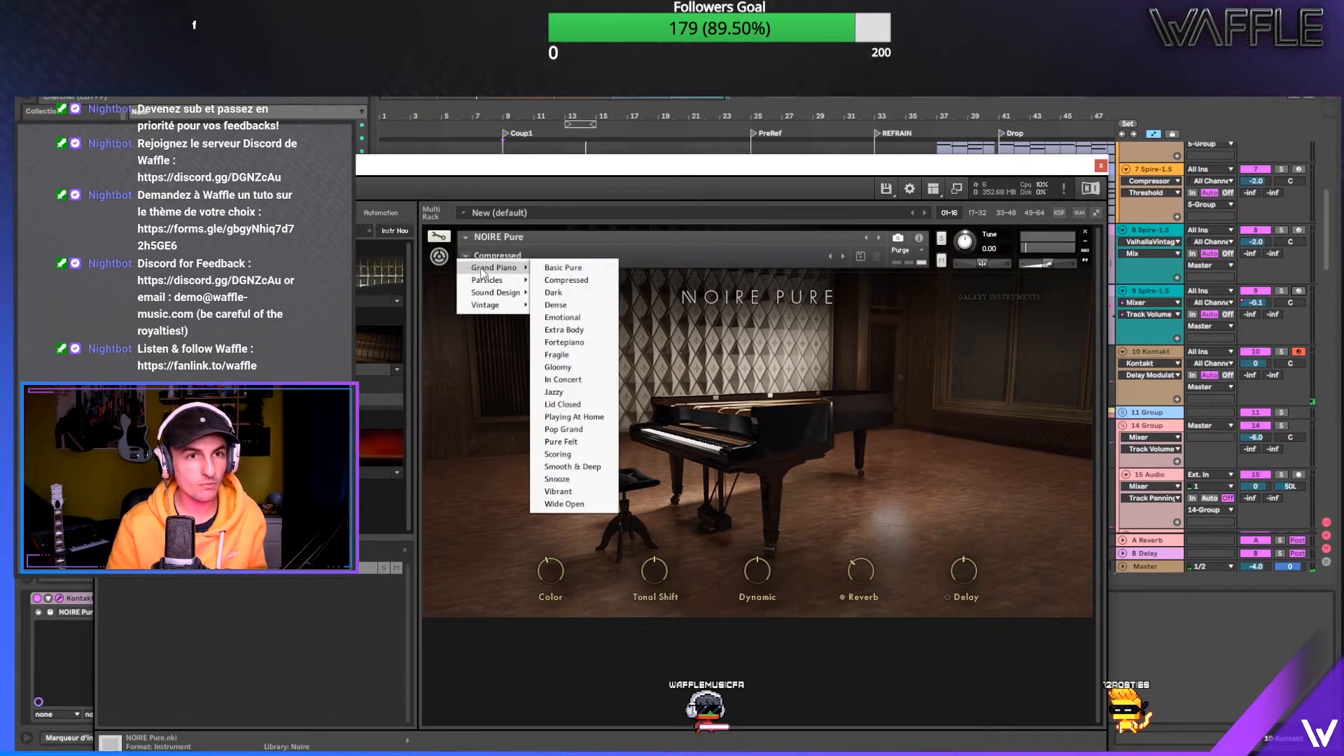
click(586, 321)
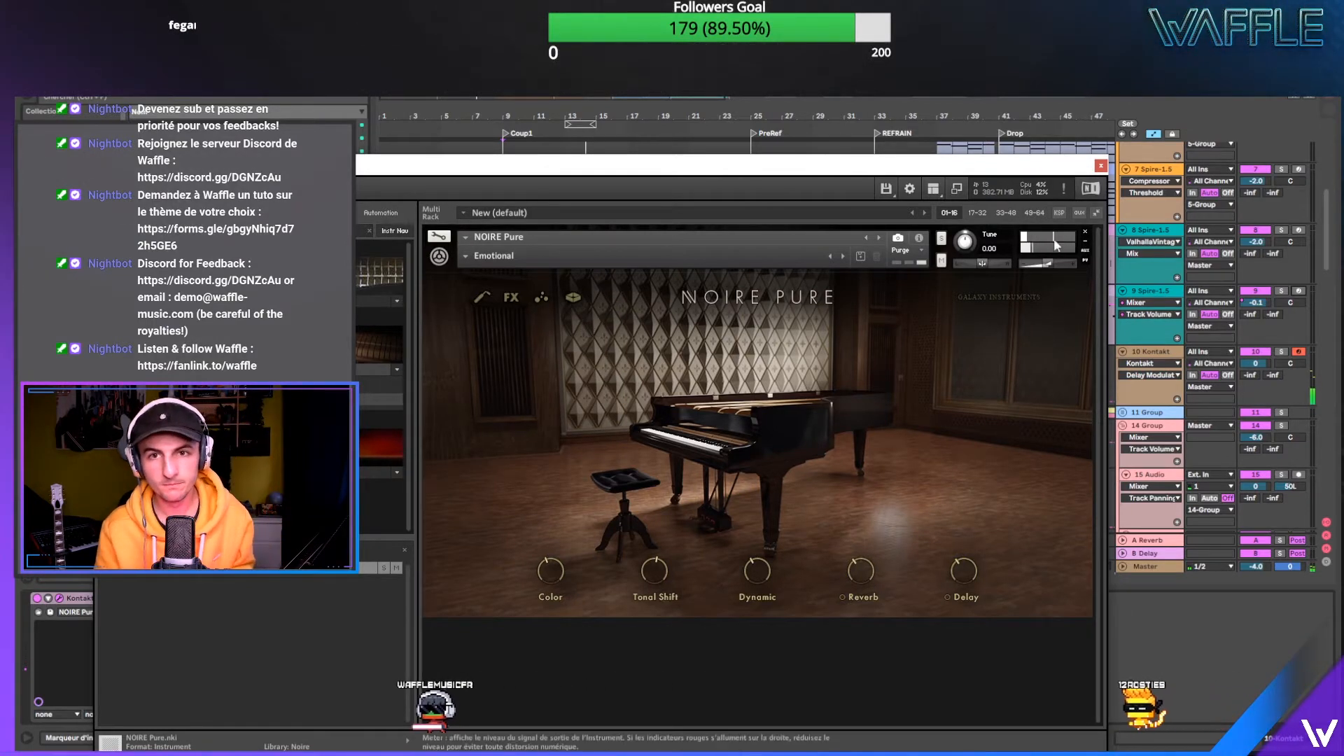
drag(1049, 261, 1093, 259)
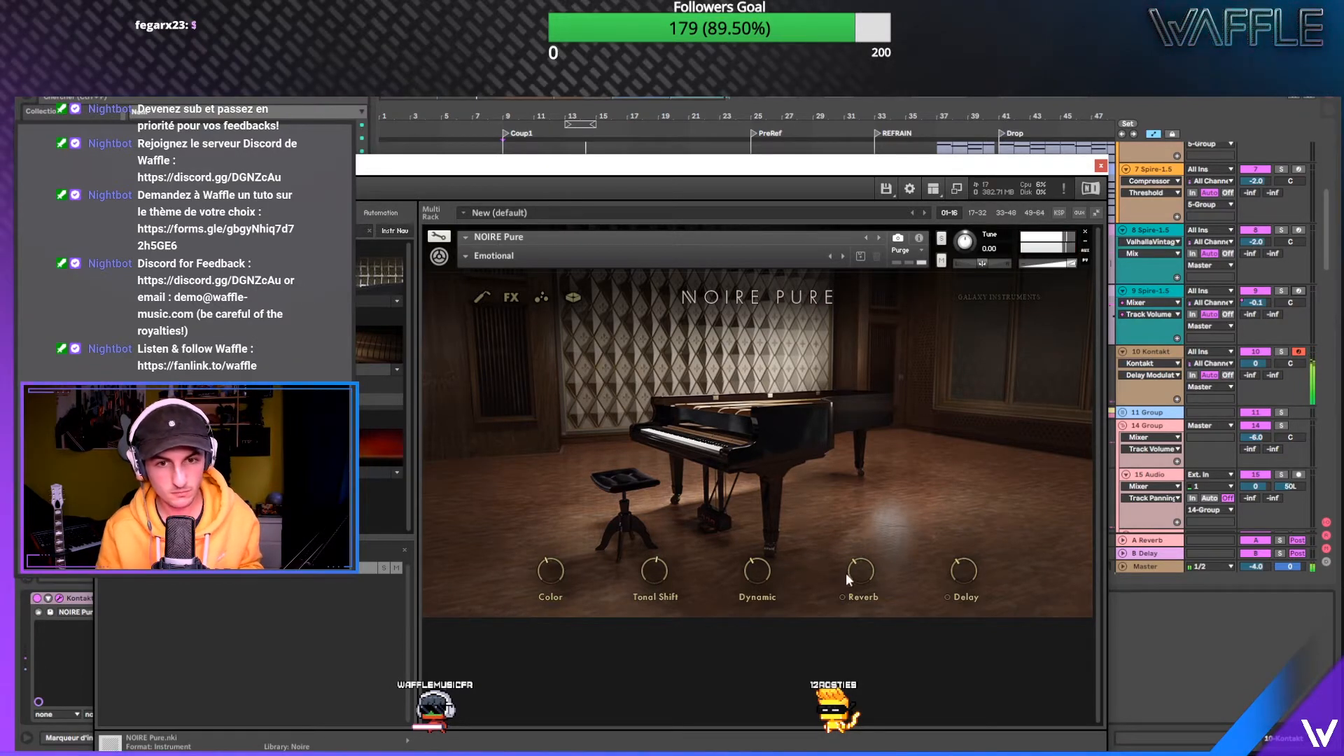
drag(854, 582, 879, 540)
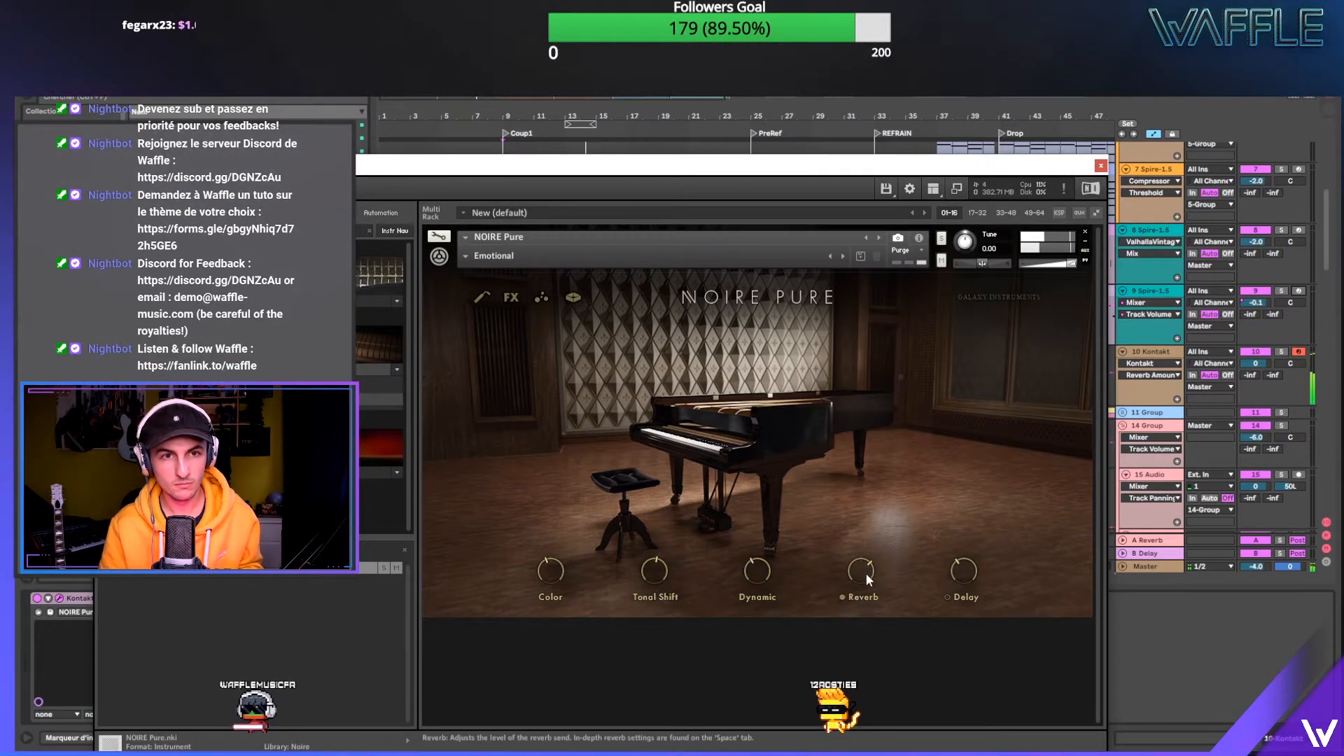
drag(960, 571, 968, 540)
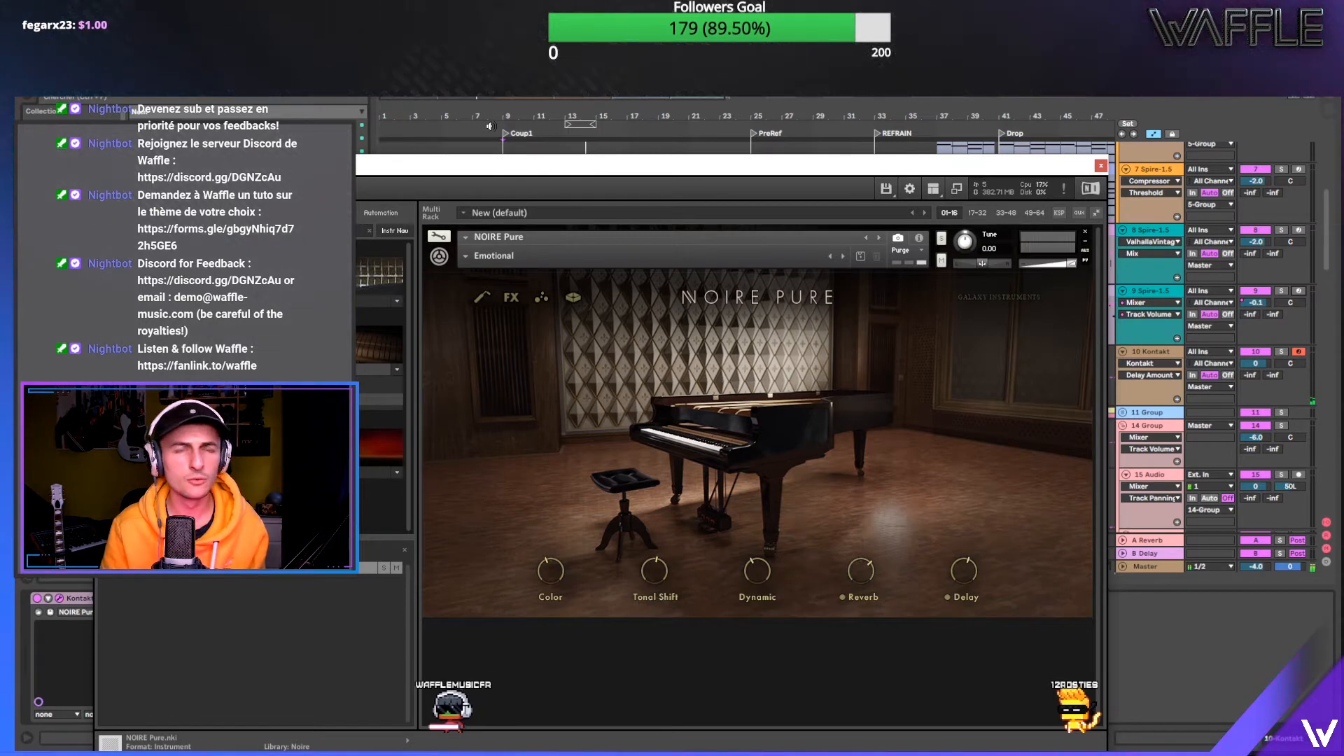
- Play the verse from Coup1 and slightly lower the NOIRE Pure instrument's volume
click(521, 137)
key(space)
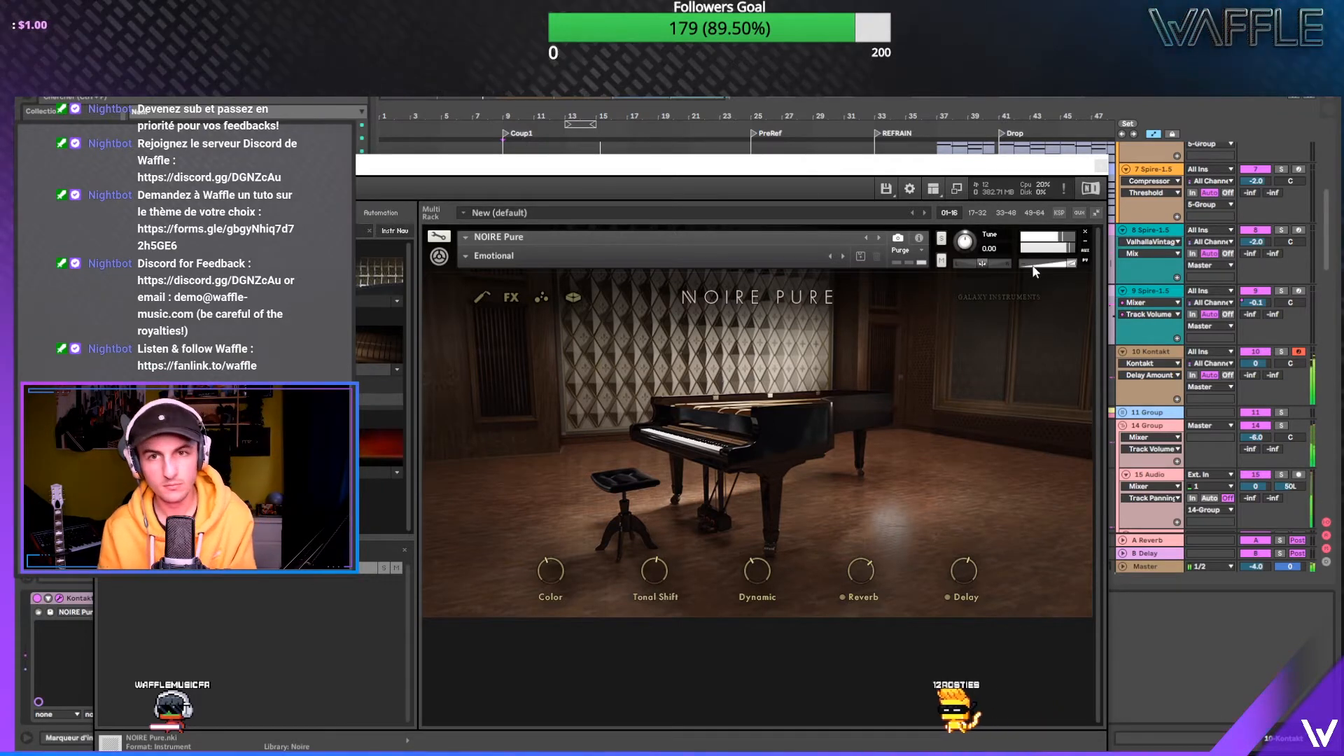
drag(1072, 267, 1063, 269)
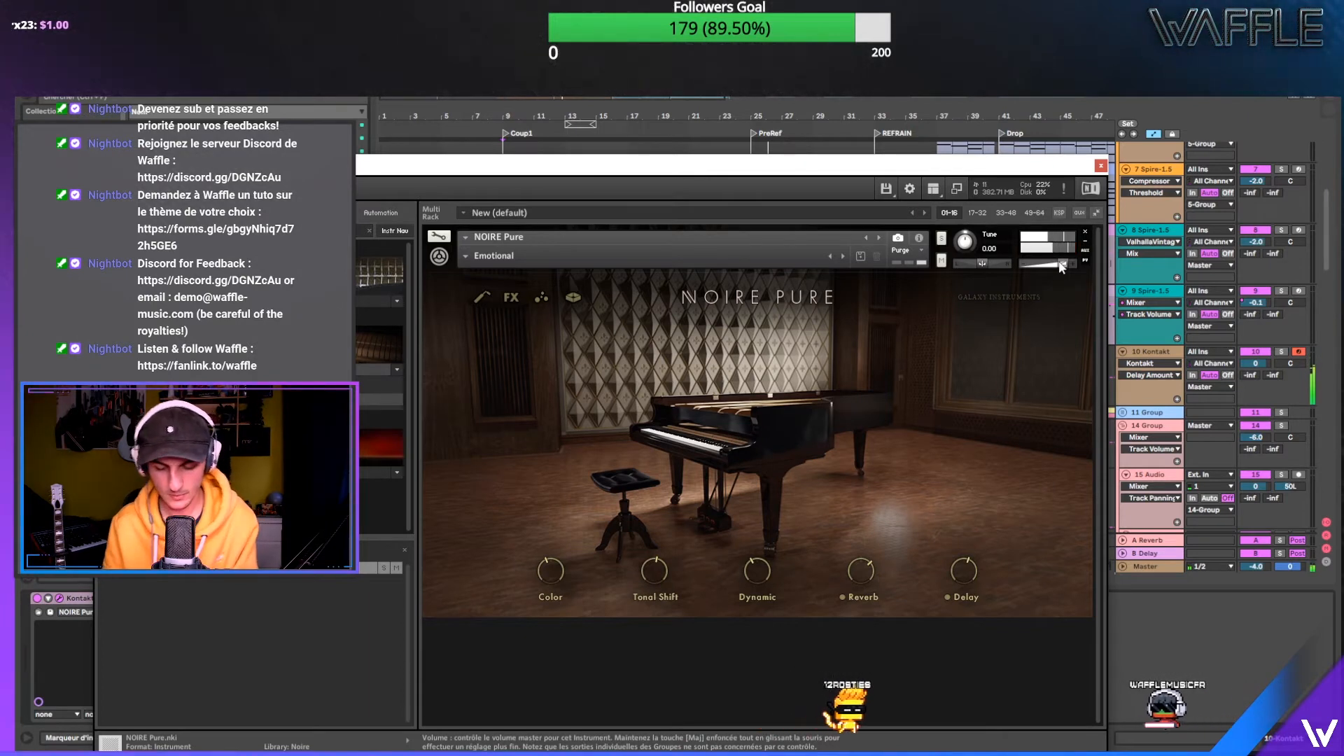
- Load the Basic Pure Grand Piano preset and record a chord phrase of about four bars around bar 17 on the Kontakt track
drag(571, 165, 606, 286)
click(609, 133)
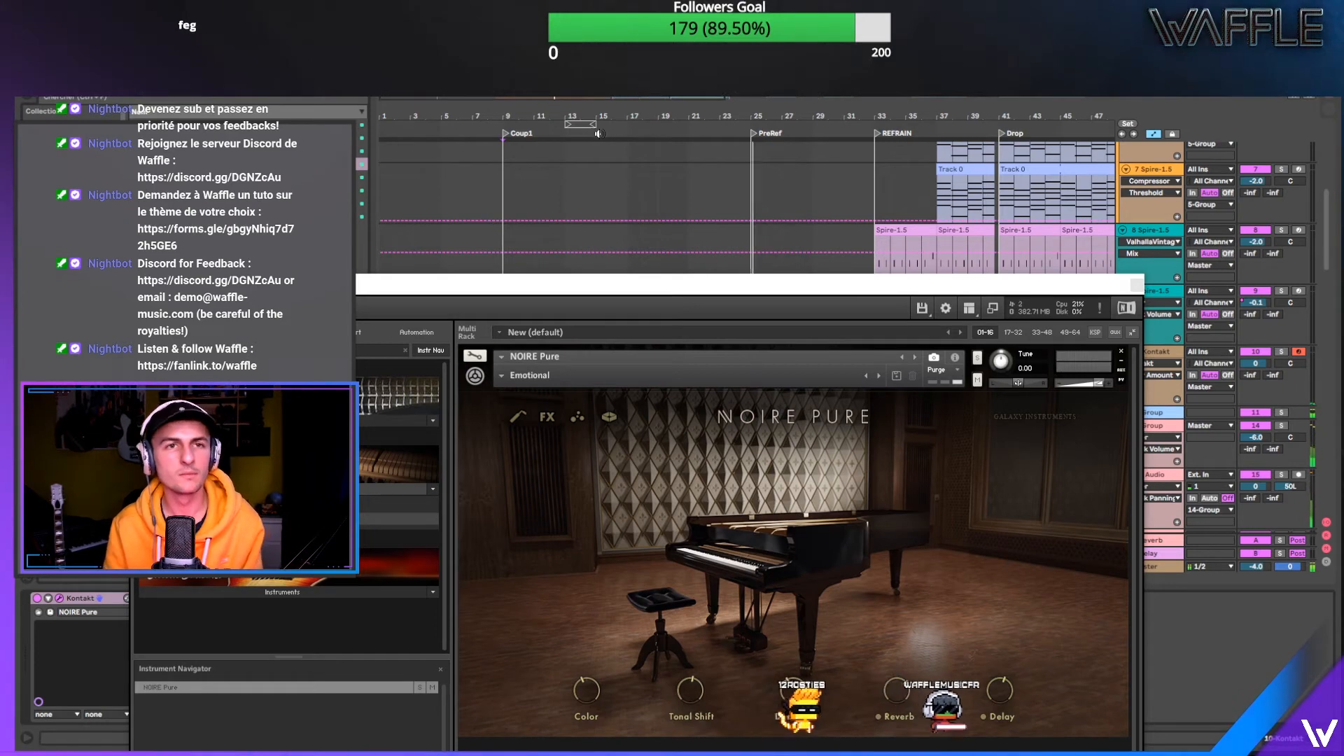
click(509, 375)
click(505, 376)
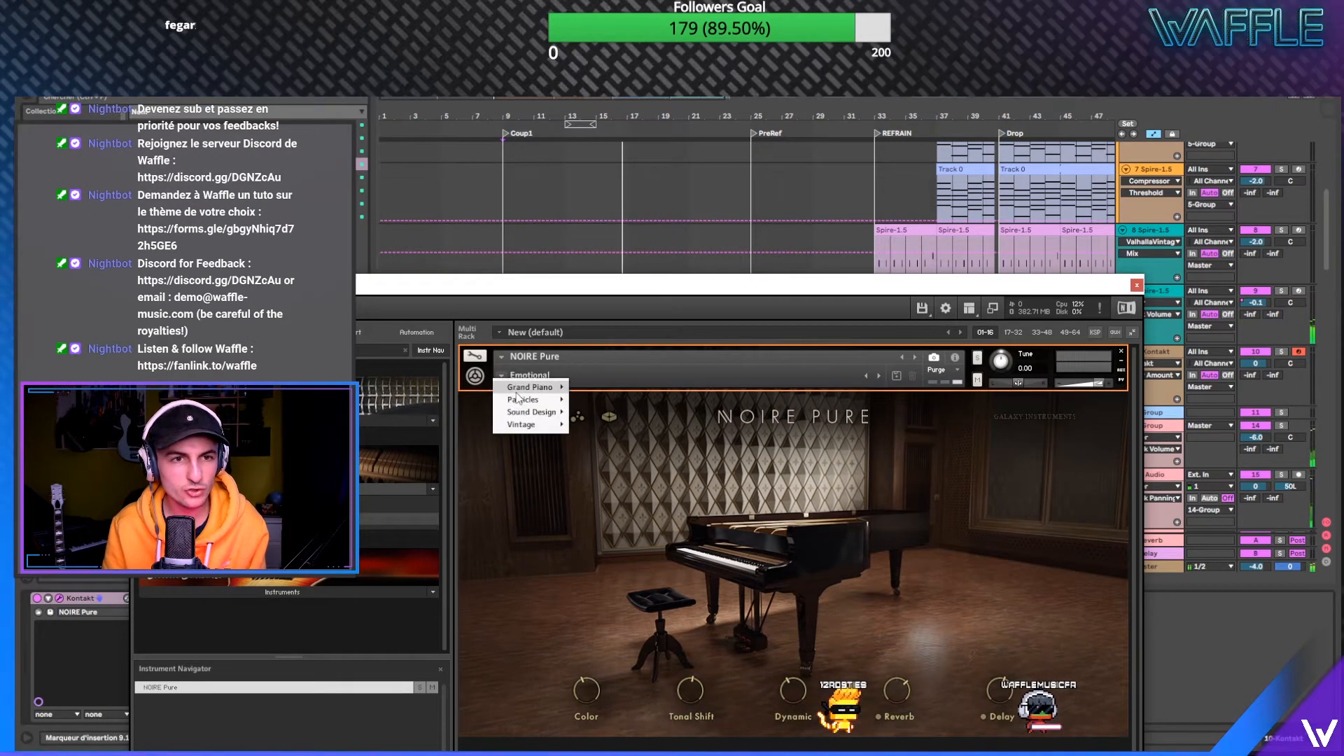
mouse_move(526, 387)
click(604, 386)
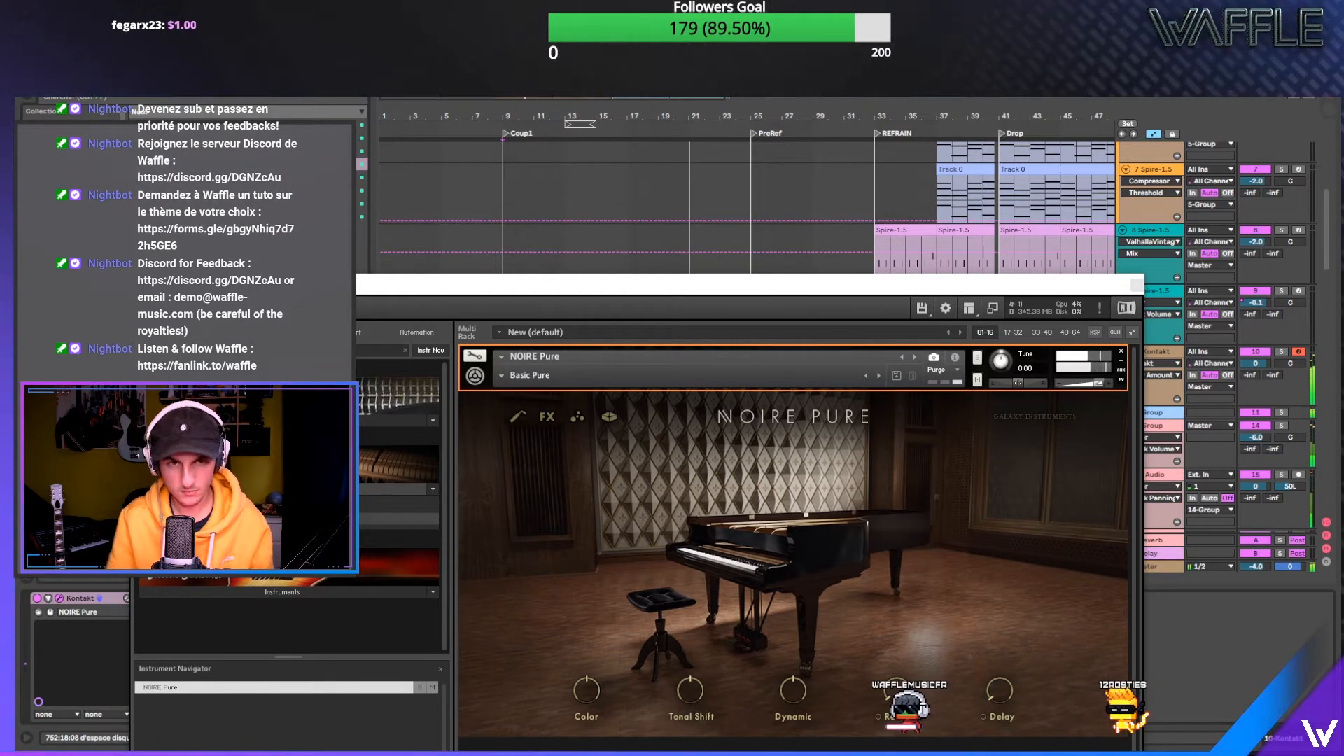
- Trim the recorded piano clip on Kontakt track 10 to run from 17.1.1 to 21.1.1
drag(772, 288, 775, 475)
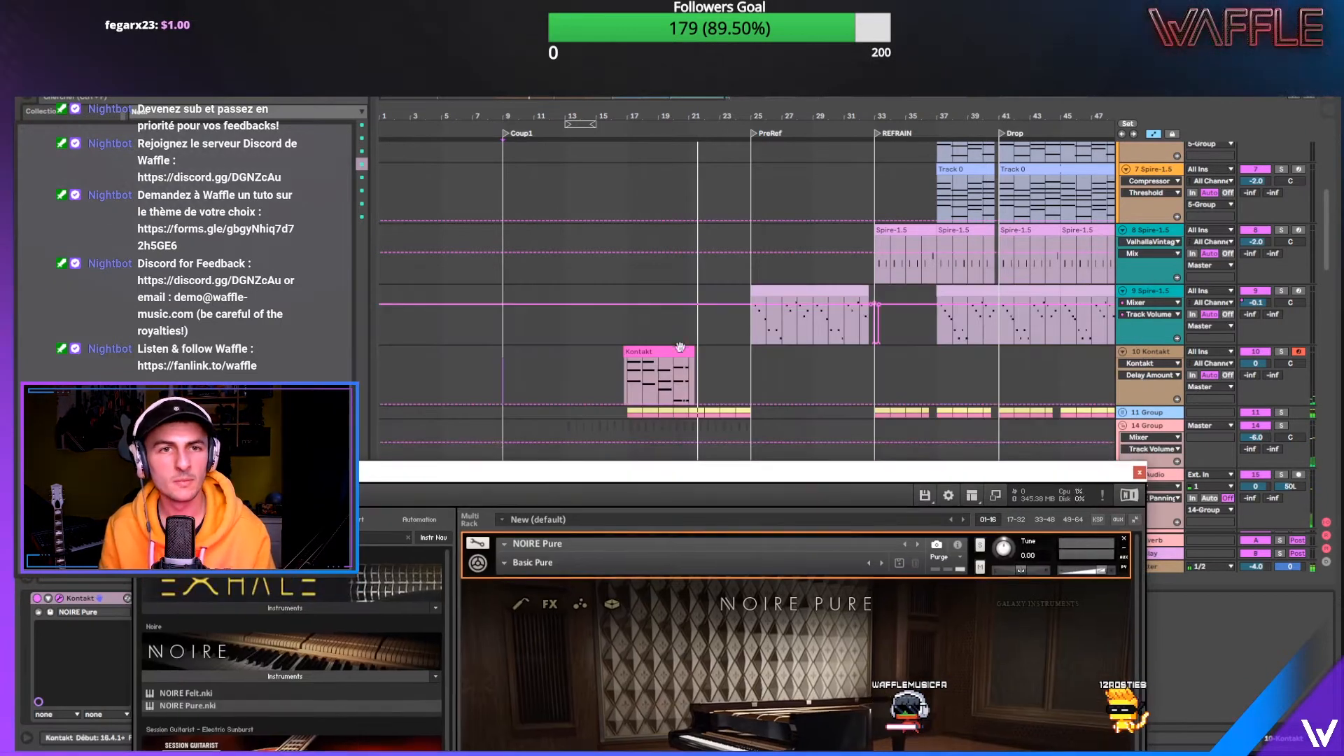
key(space)
key(space)
drag(694, 351, 686, 350)
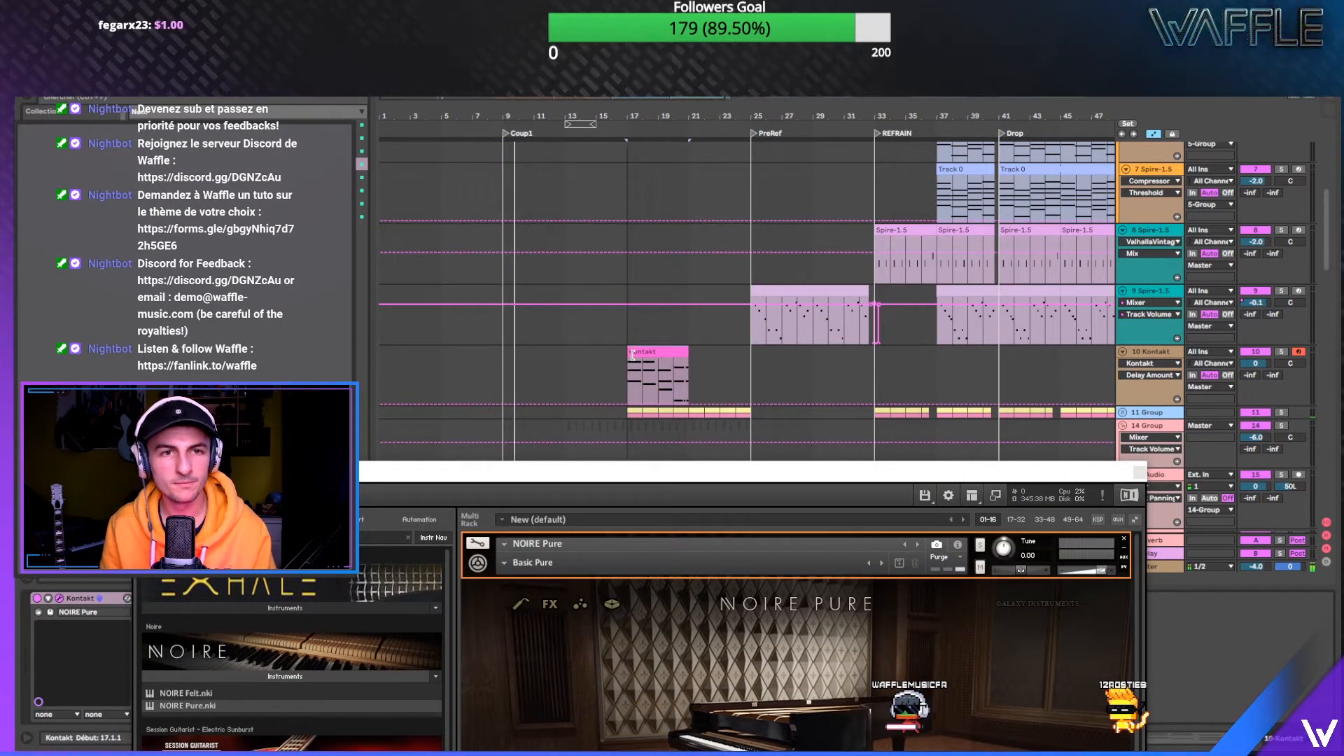
- Play the piano clip, switch NOIRE Pure to the Compressed Grand Piano preset and clear the plug-in window off the arrangement
click(664, 351)
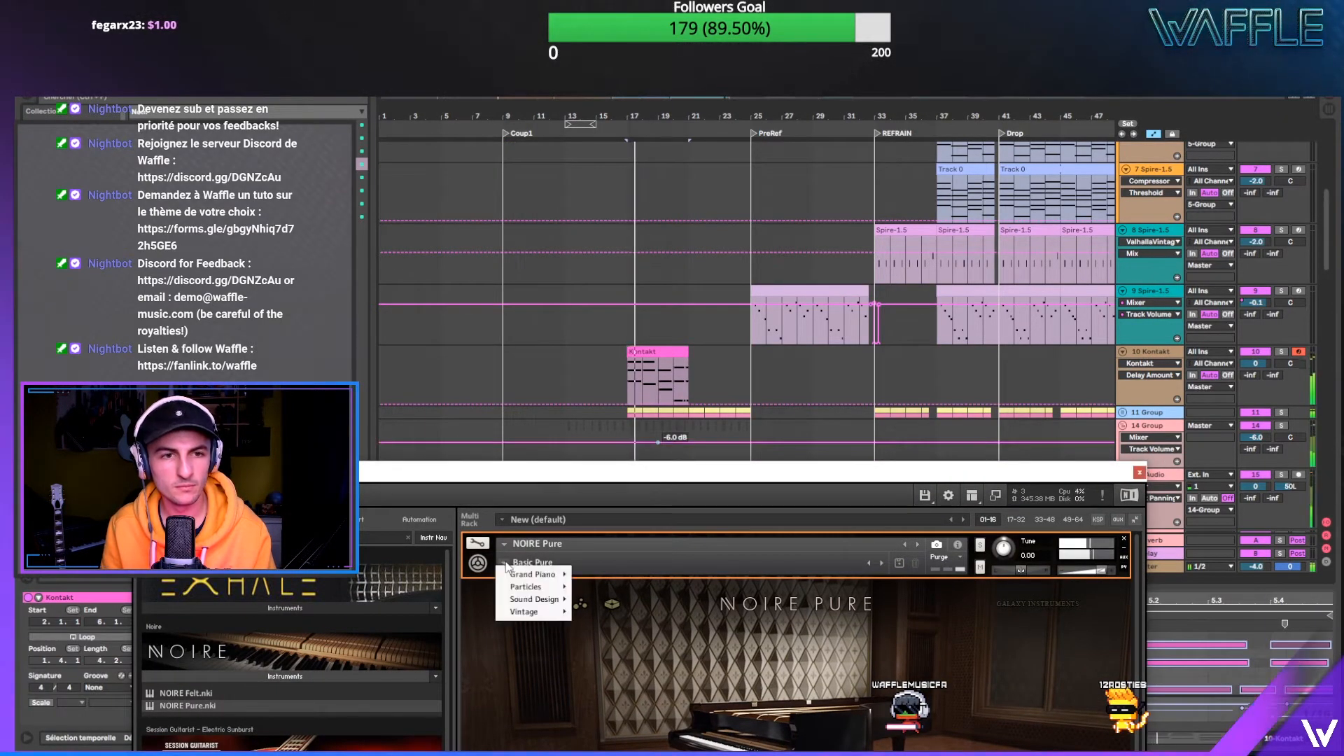
mouse_move(532, 574)
click(599, 585)
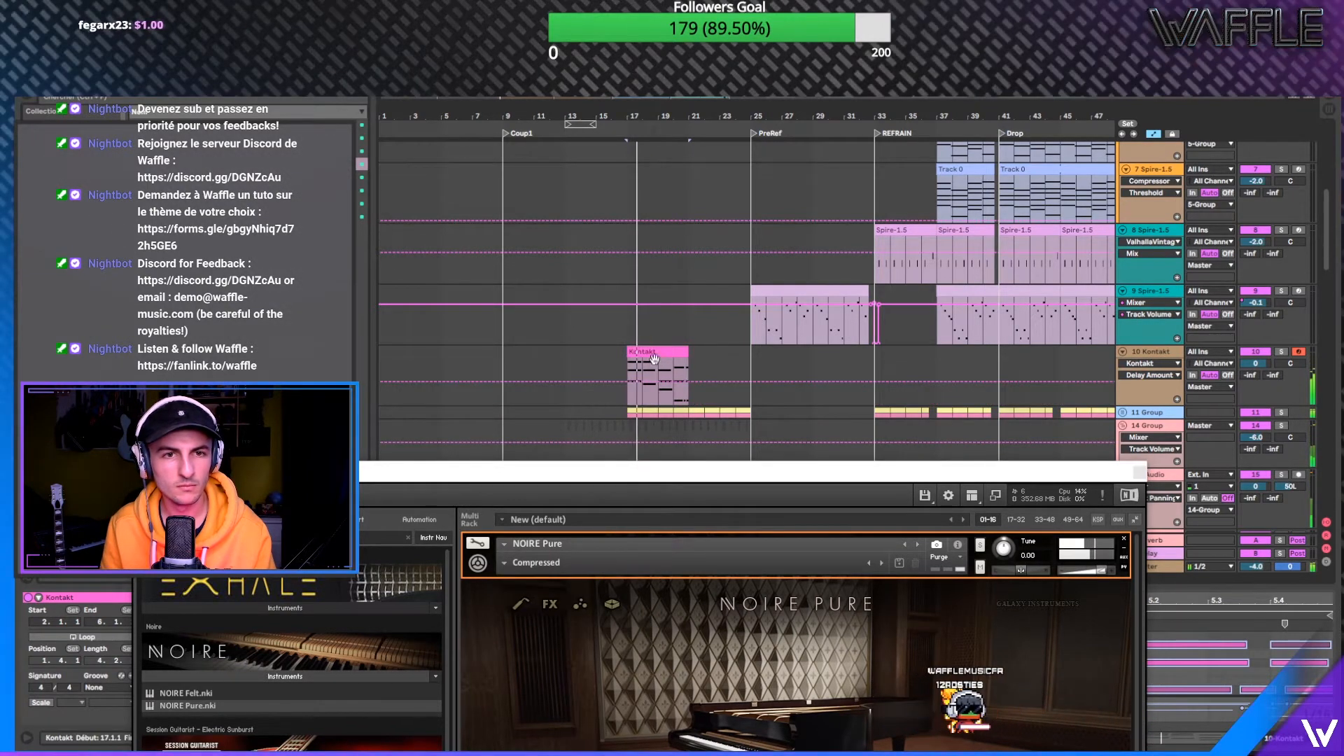
drag(843, 477, 546, 752)
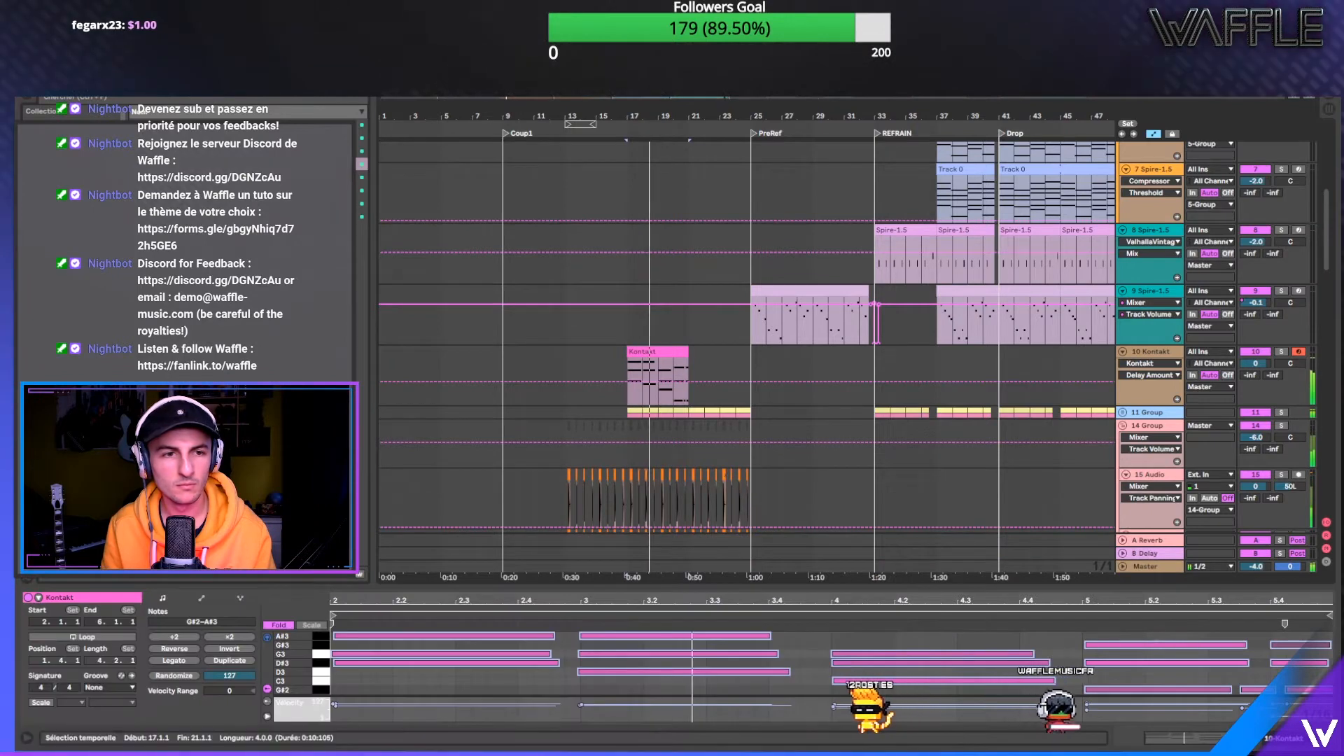
- Inspect the starts of the first chord's D#3 and A#3 notes in the piano clip during playback
key(space)
drag(332, 657, 390, 659)
click(390, 662)
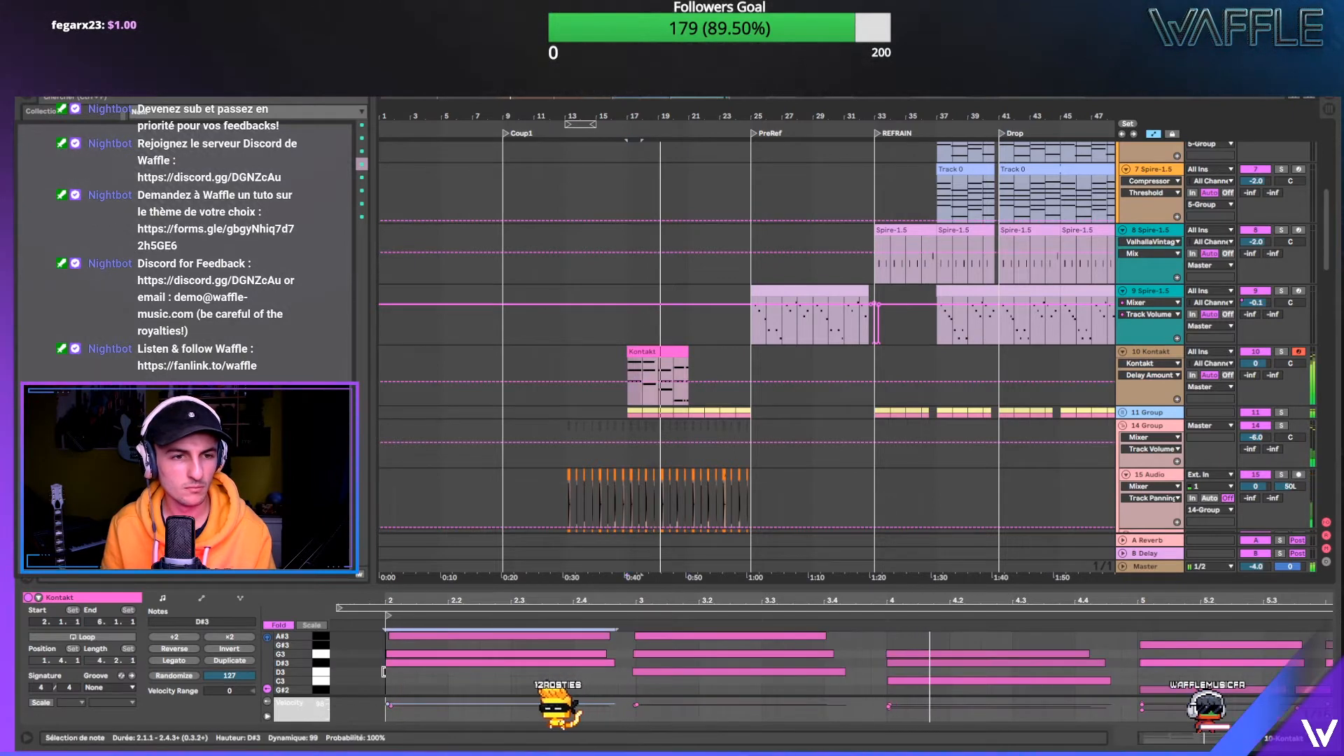
click(391, 637)
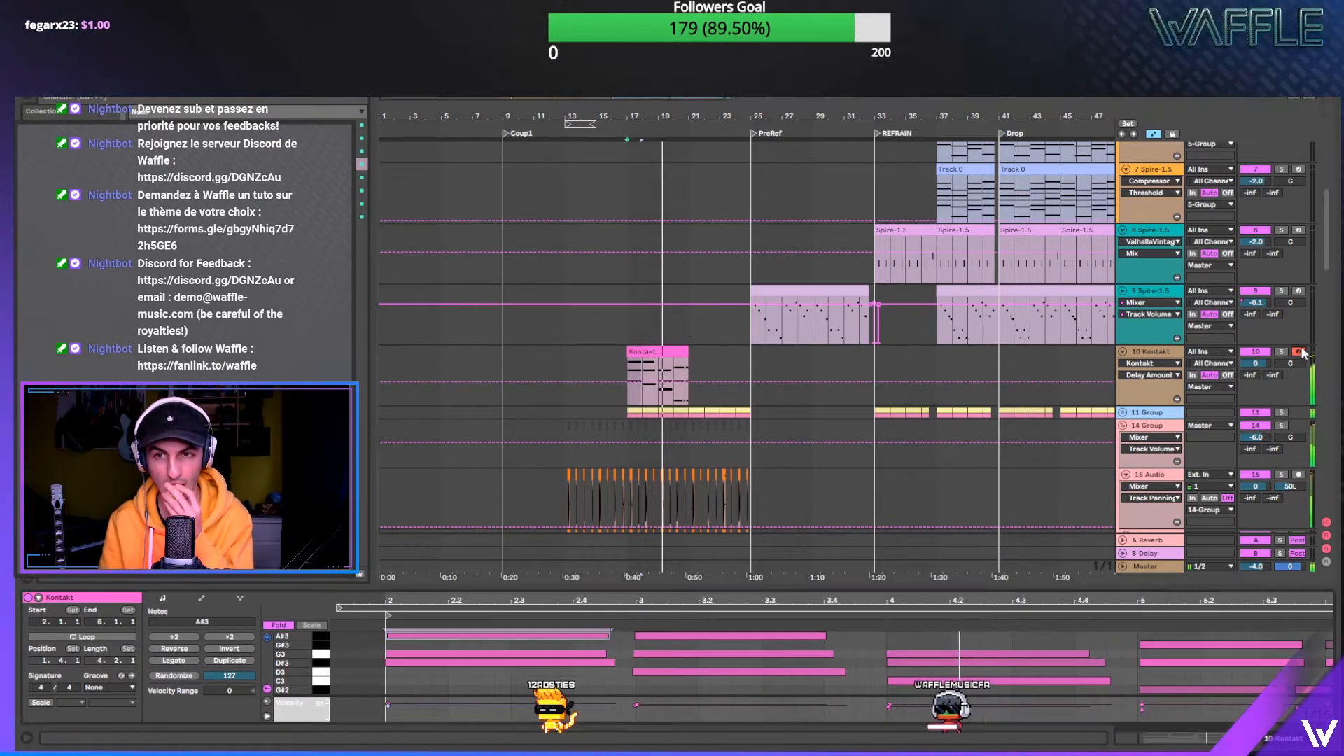
- Disarm Kontakt track 10 and delete the stray recorded clip around bar 17 on audio track 1
scroll(1303, 353, up, 5)
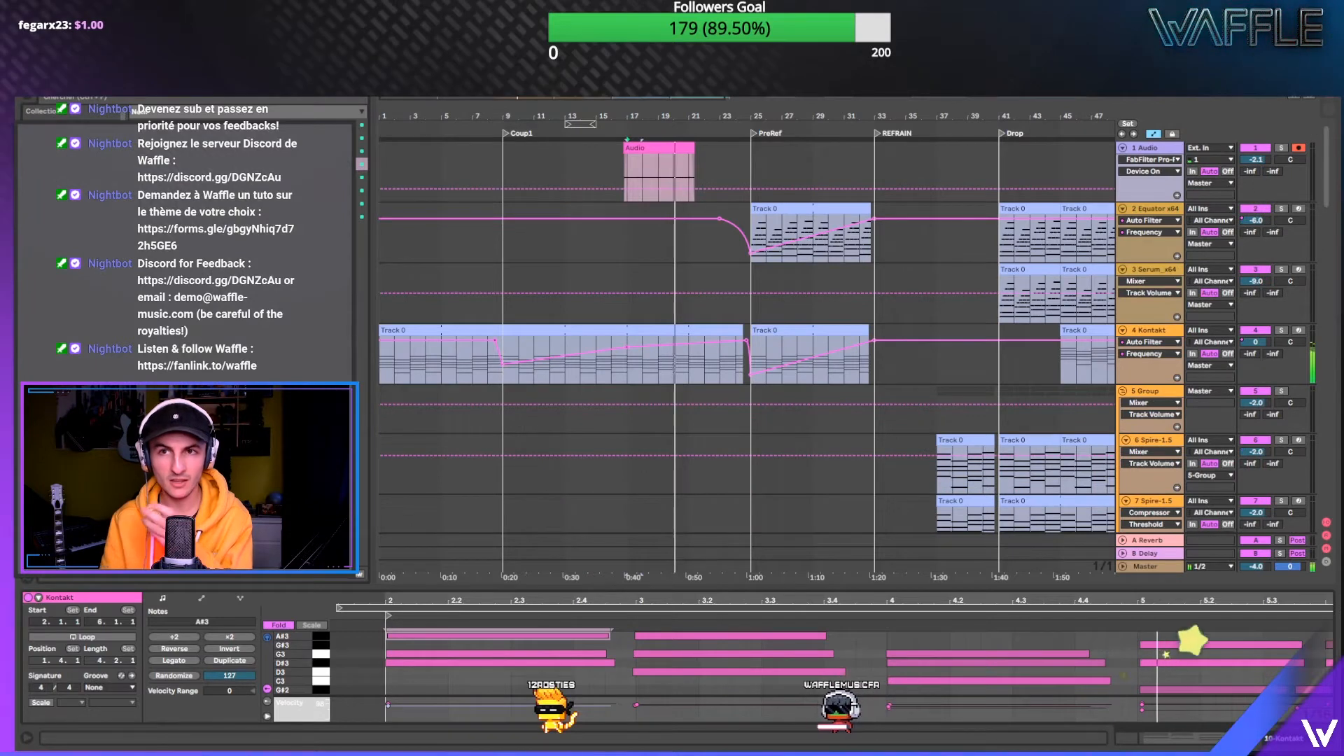
click(689, 150)
key(Delete)
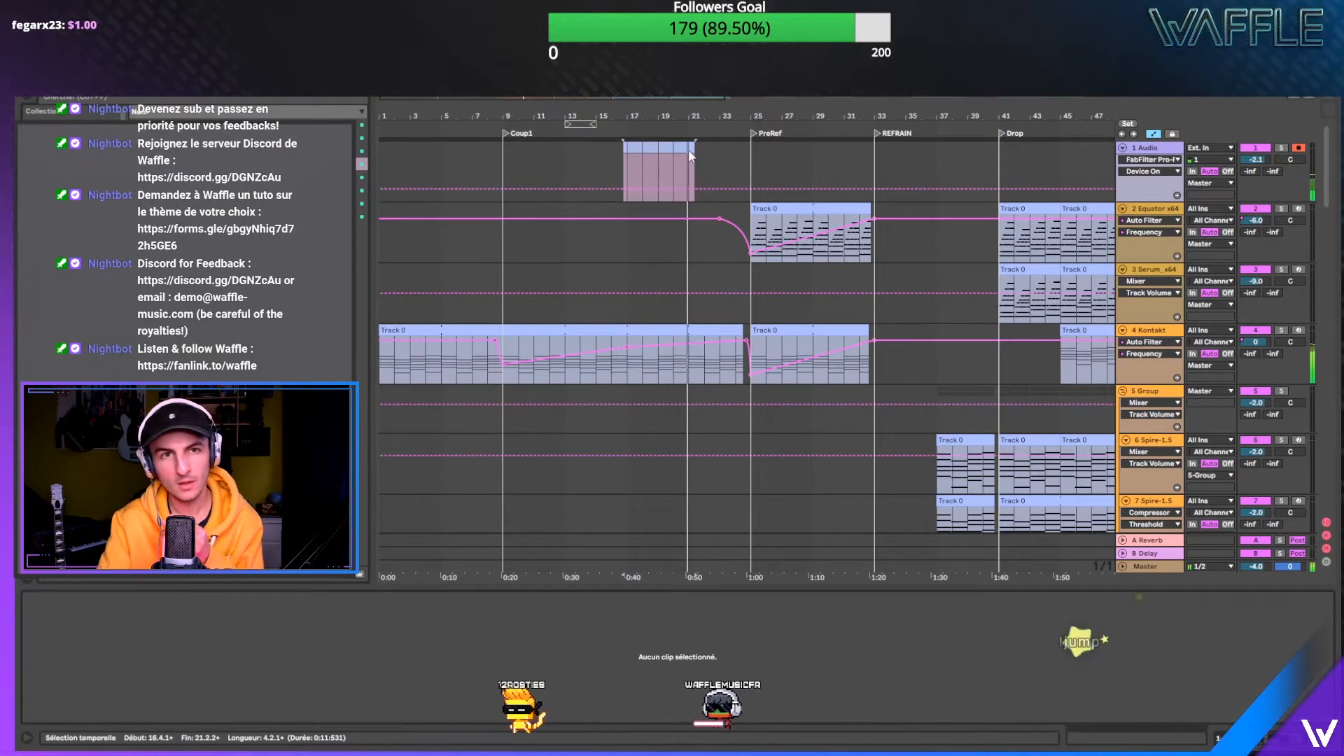
- Turn down the NOIRE Pure piano's Color and set Kontakt track 10's volume to -7.7 dB
scroll(687, 150, down, 1)
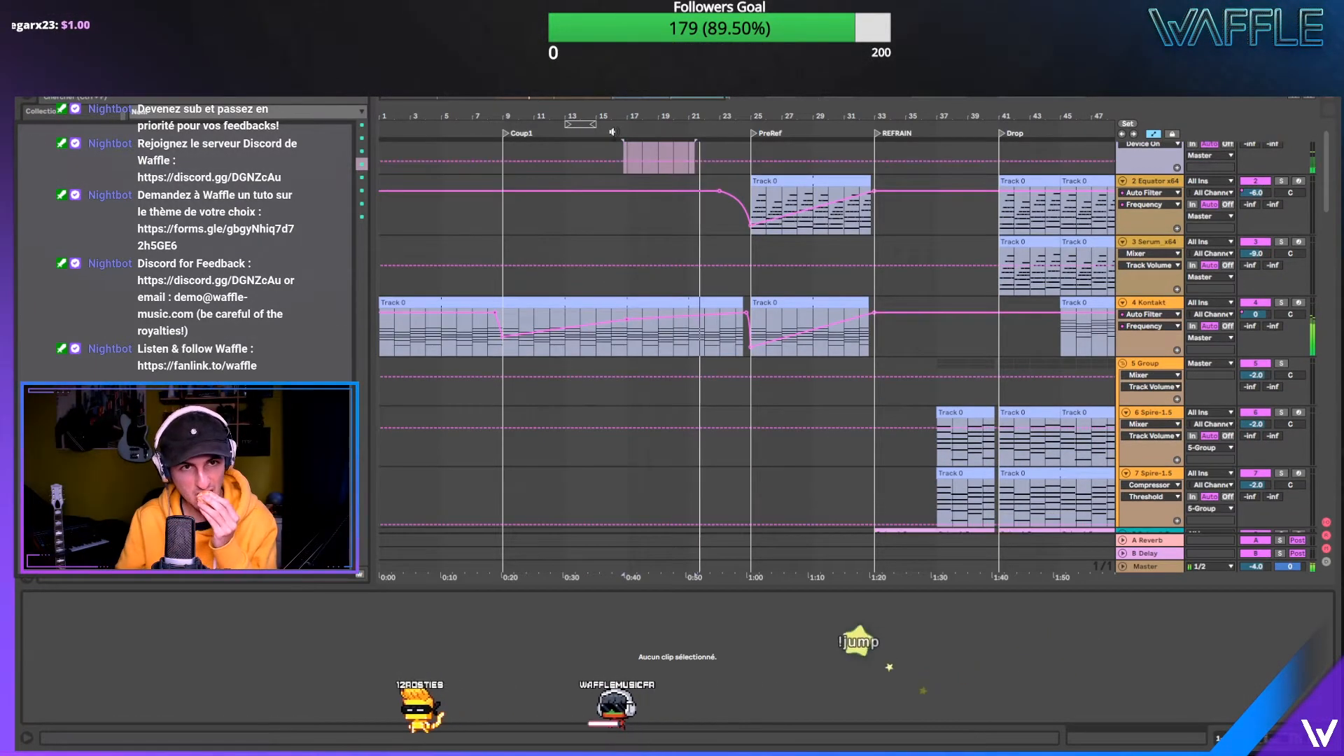
scroll(643, 197, down, 5)
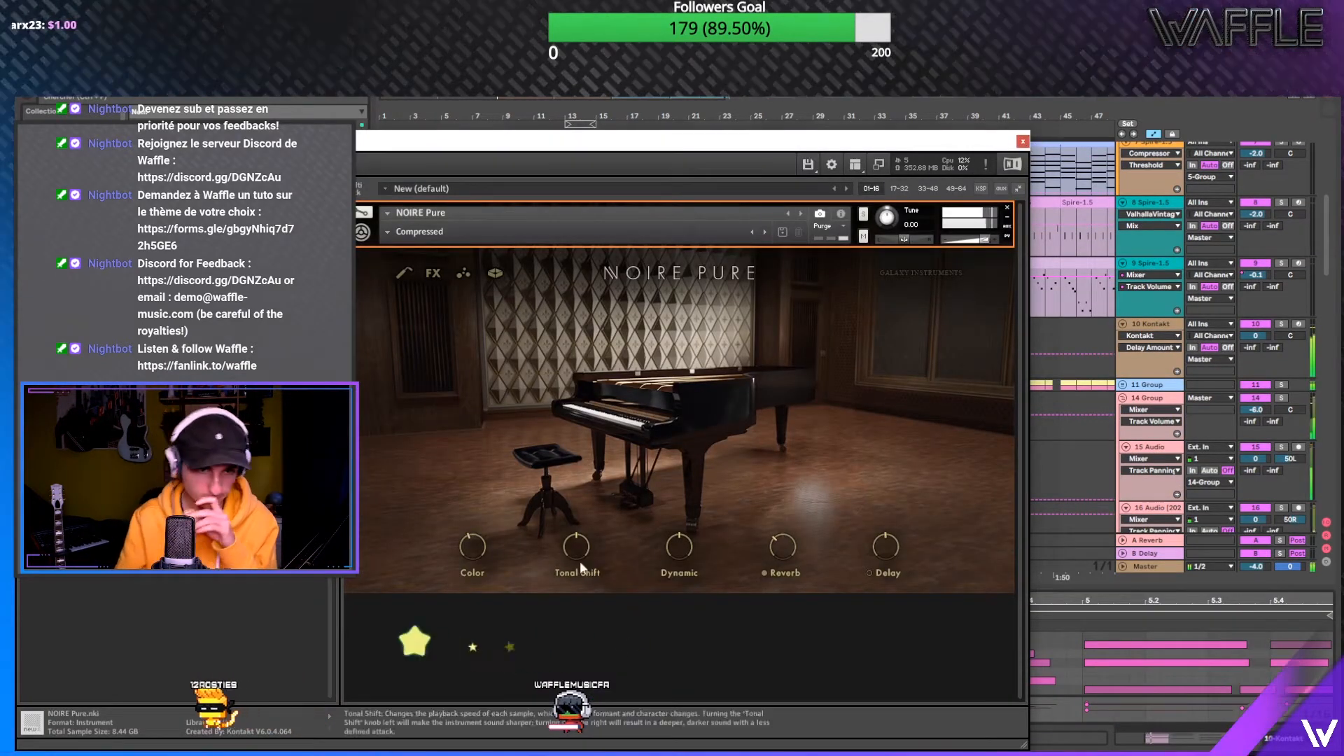
drag(478, 557, 477, 575)
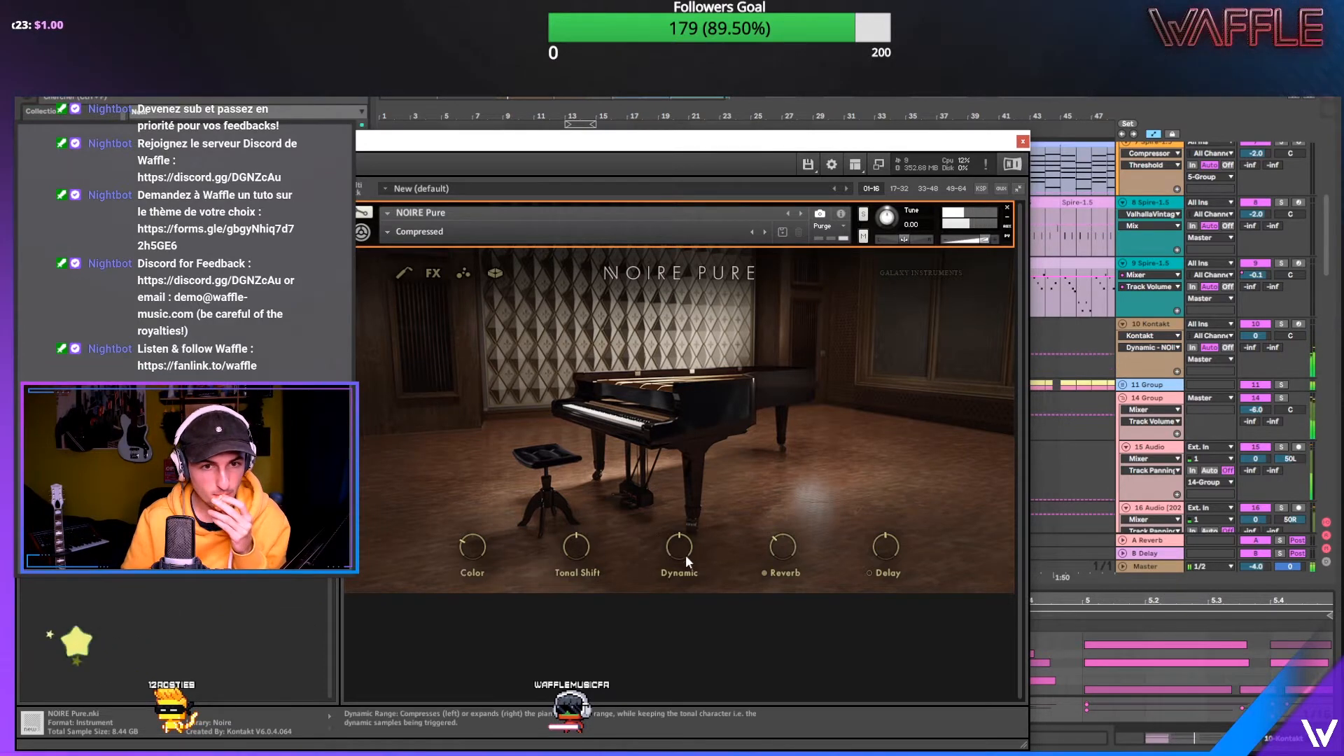
click(1024, 143)
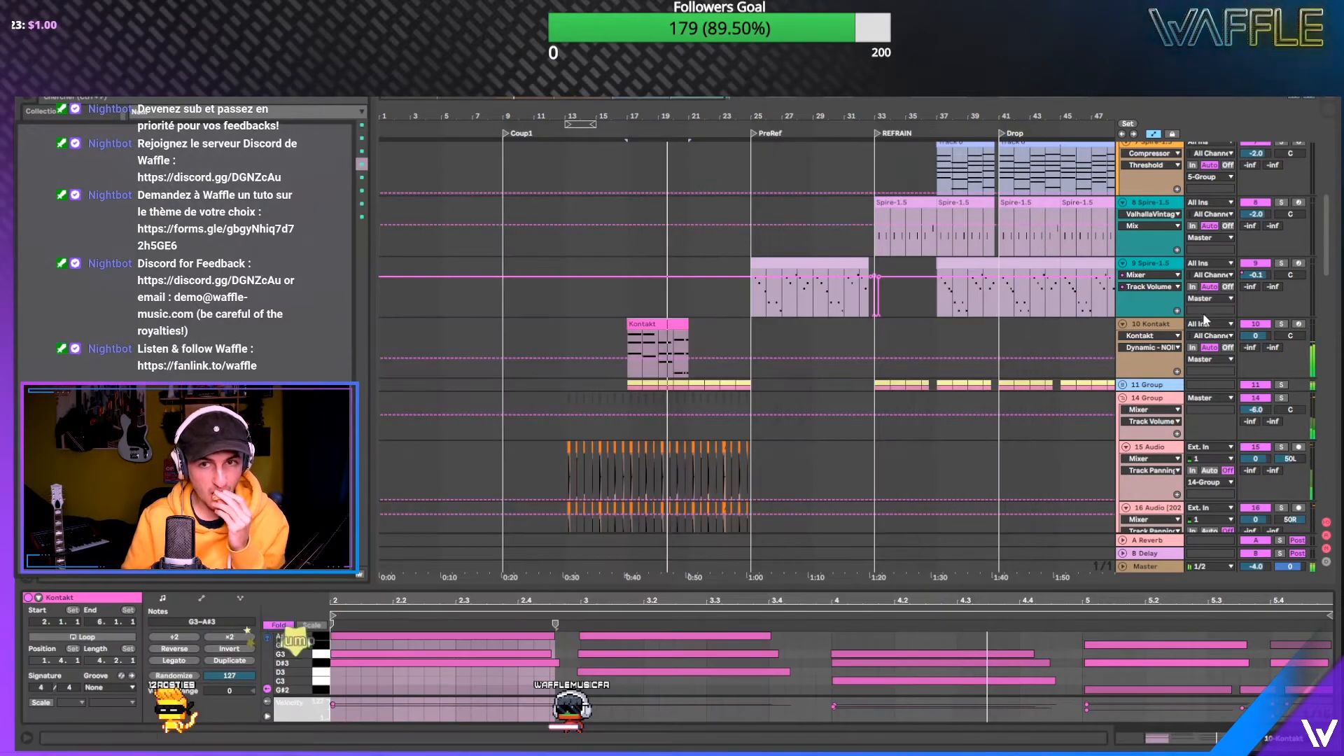
drag(1255, 336, 1255, 362)
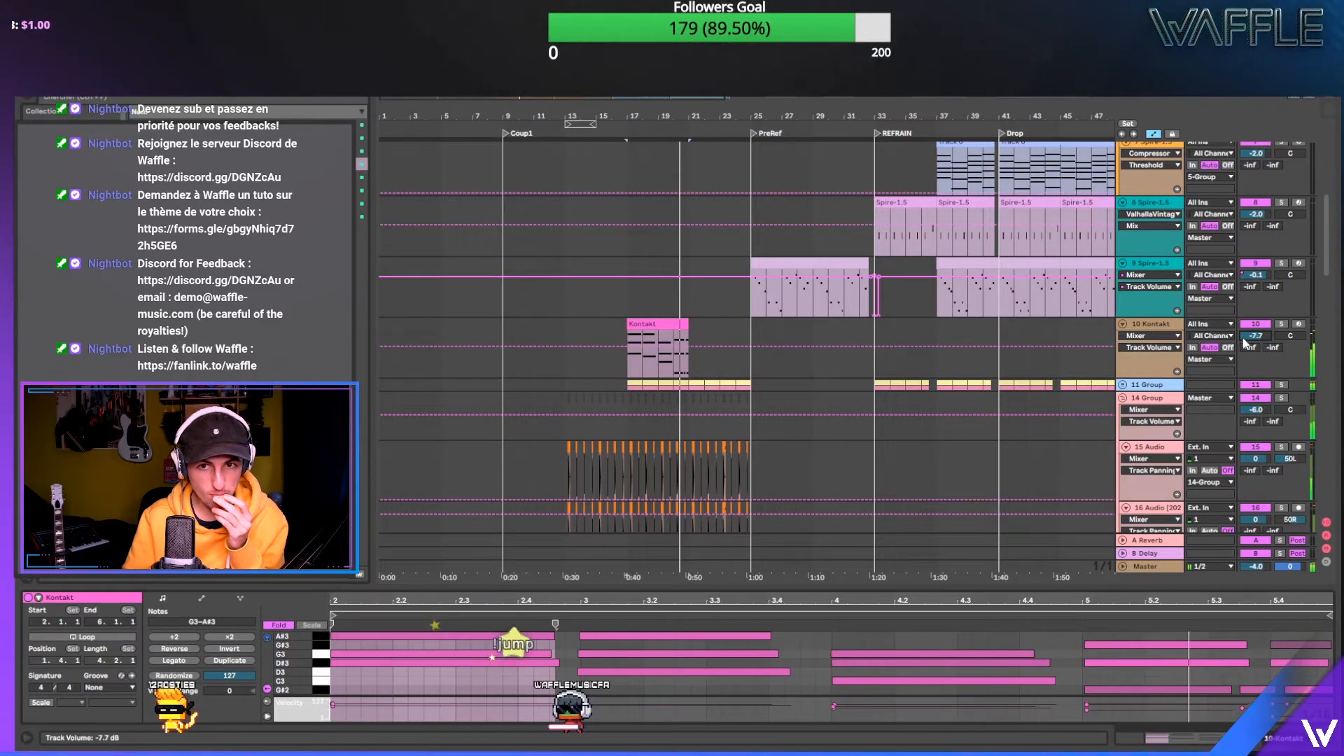
- Copy the Ghostkick sidechain Compressor from Spire track 9 to Kontakt track 10 and play the piano clip from 17.1.1
click(1170, 265)
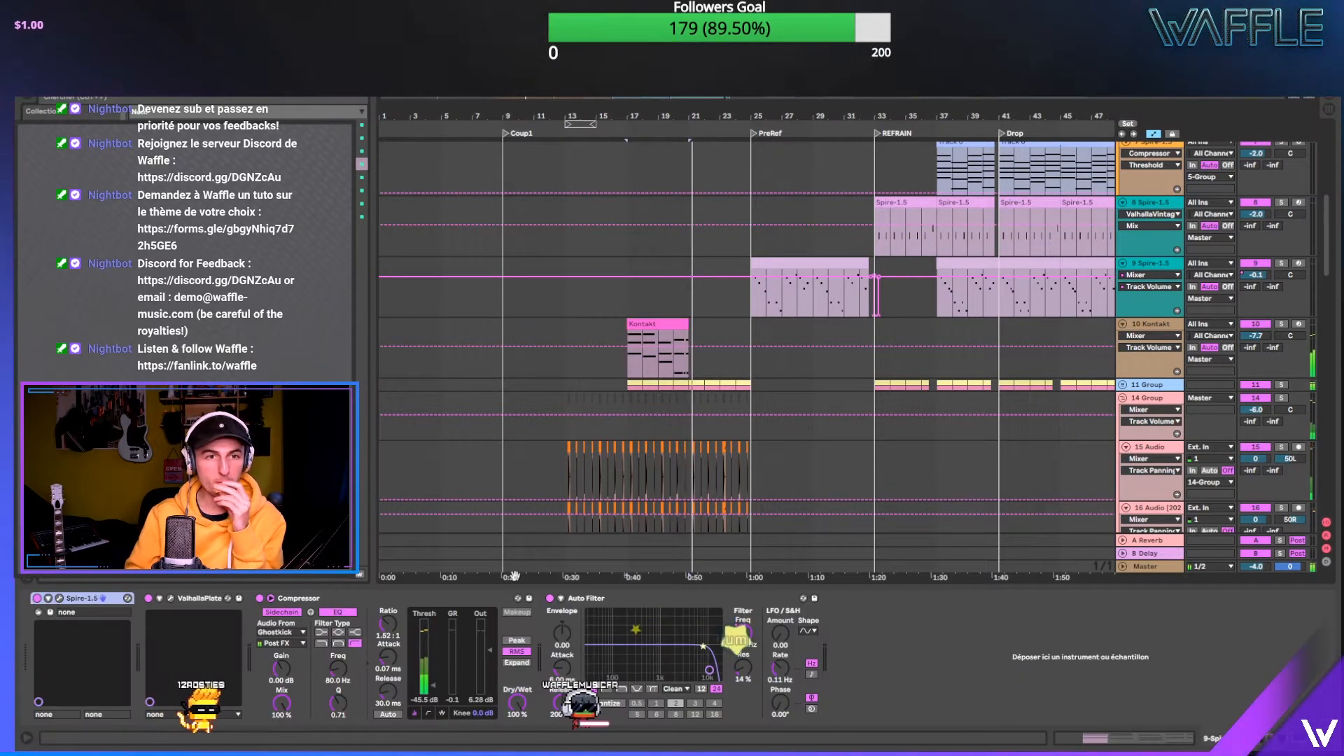
drag(474, 597, 711, 353)
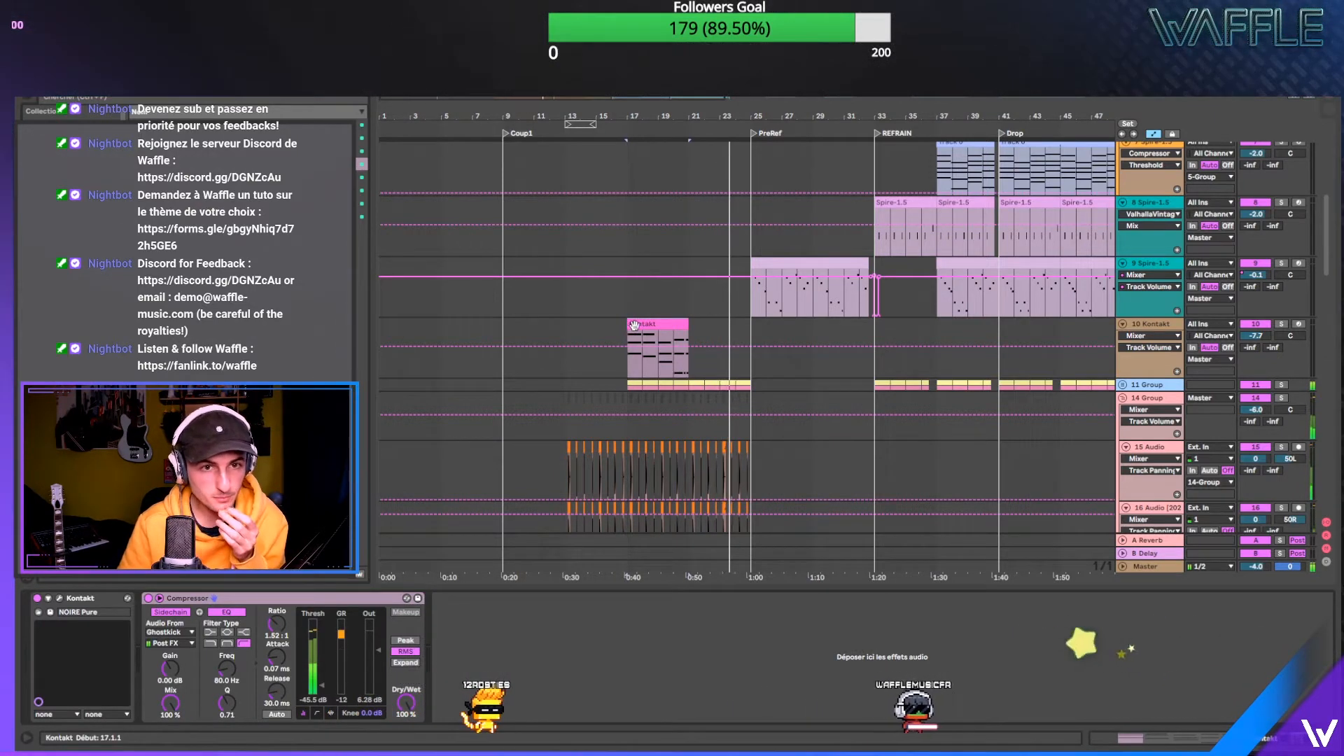
key(space)
key(space)
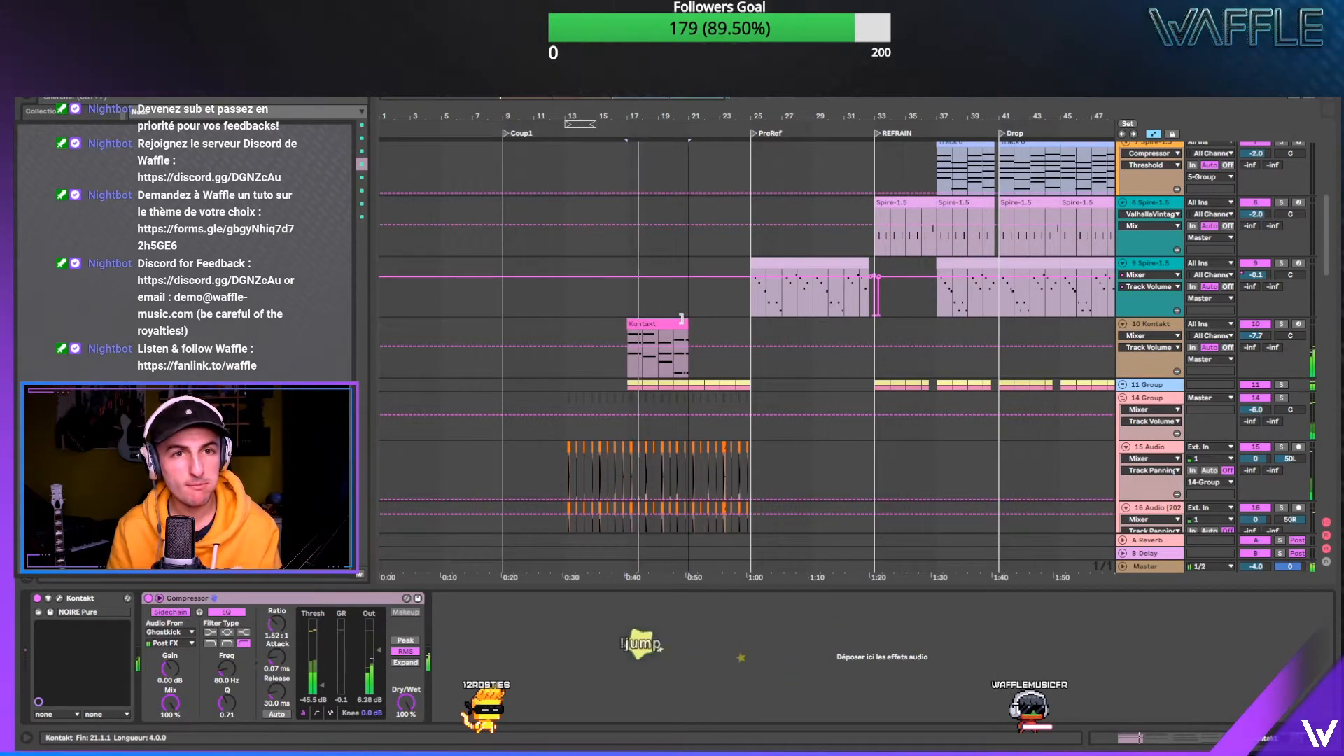
- Shift the second chord (D3–A#3) and the fourth chord (G#2–G#3) slightly earlier in the Kontakt piano clip
double_click(669, 321)
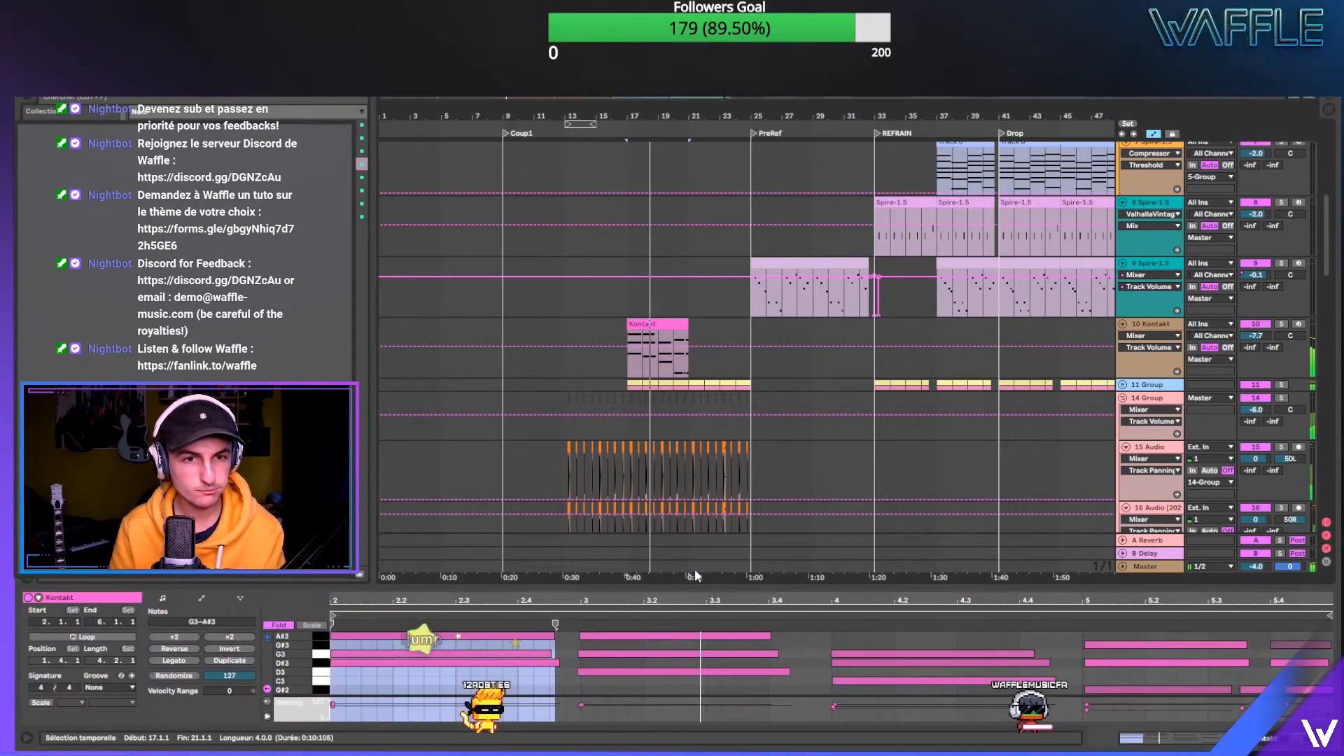
drag(590, 688, 567, 646)
key(space)
scroll(566, 644, up, 5)
key(space)
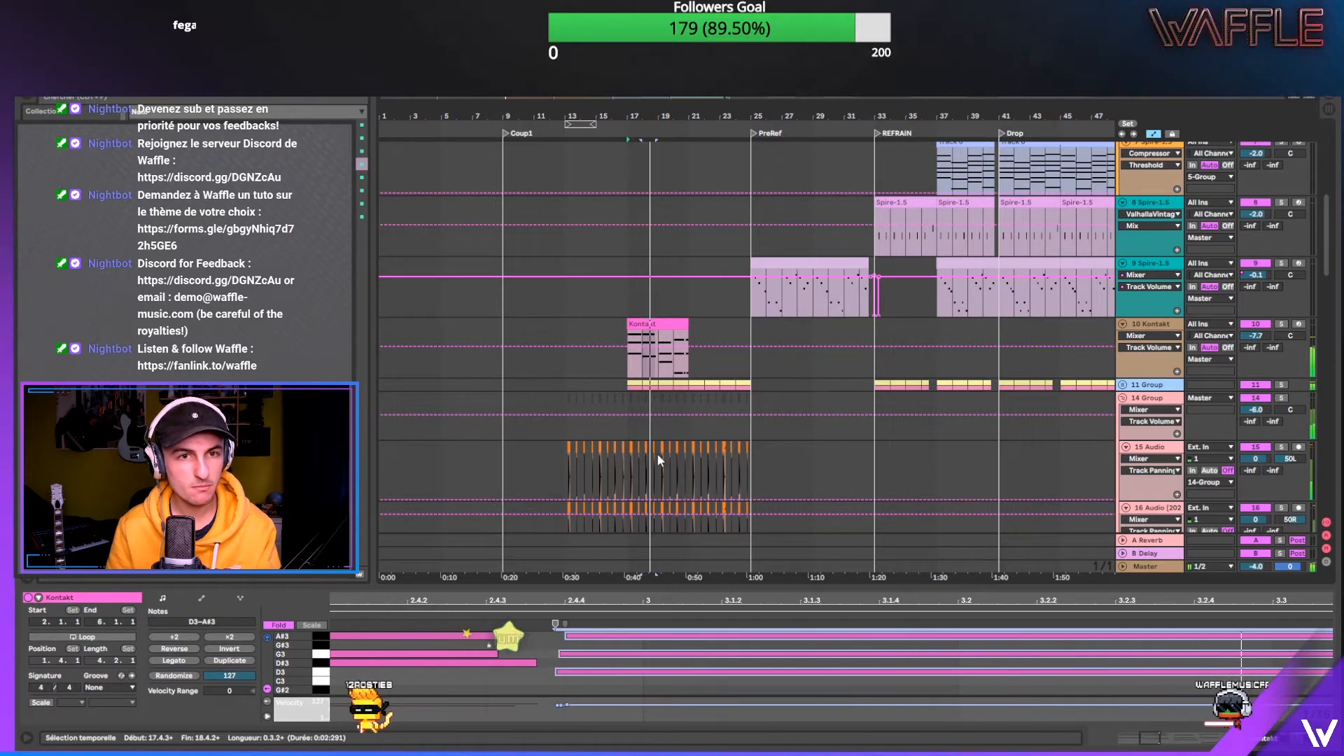
double_click(1162, 603)
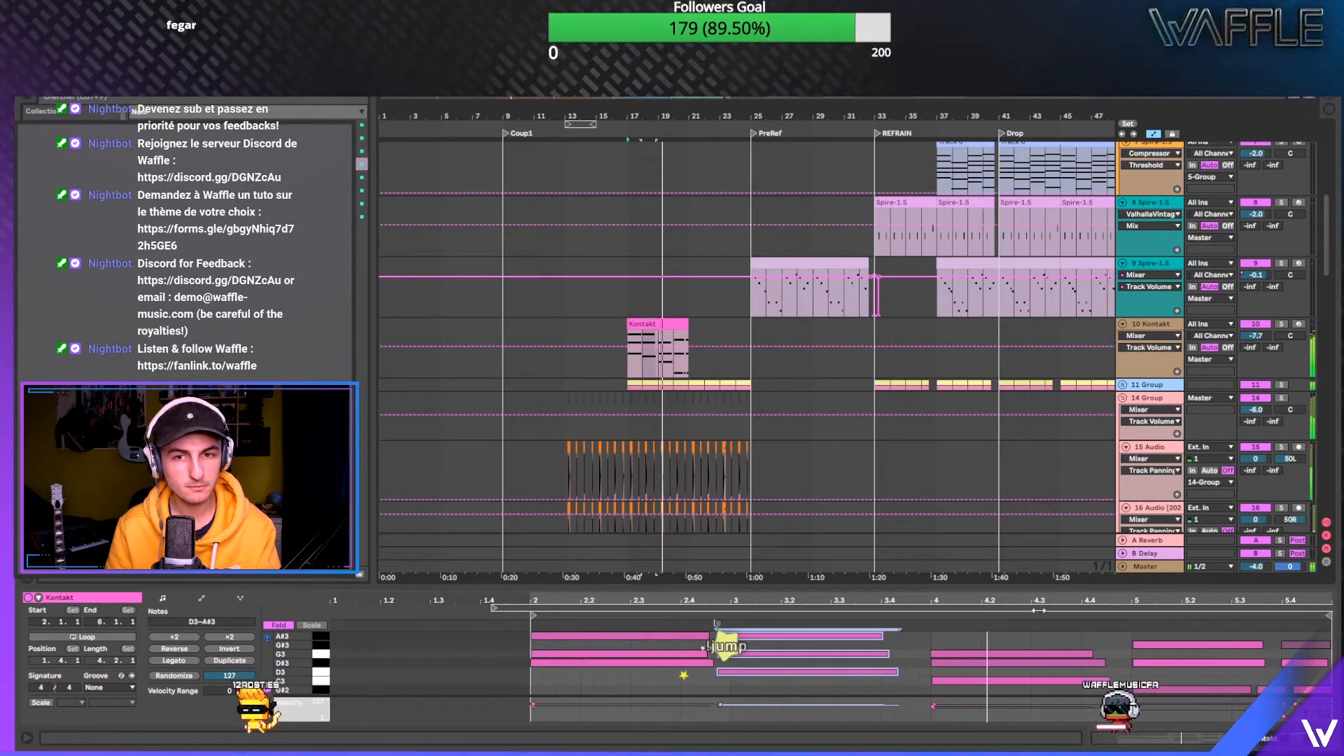
drag(1162, 602, 1115, 687)
key(Left)
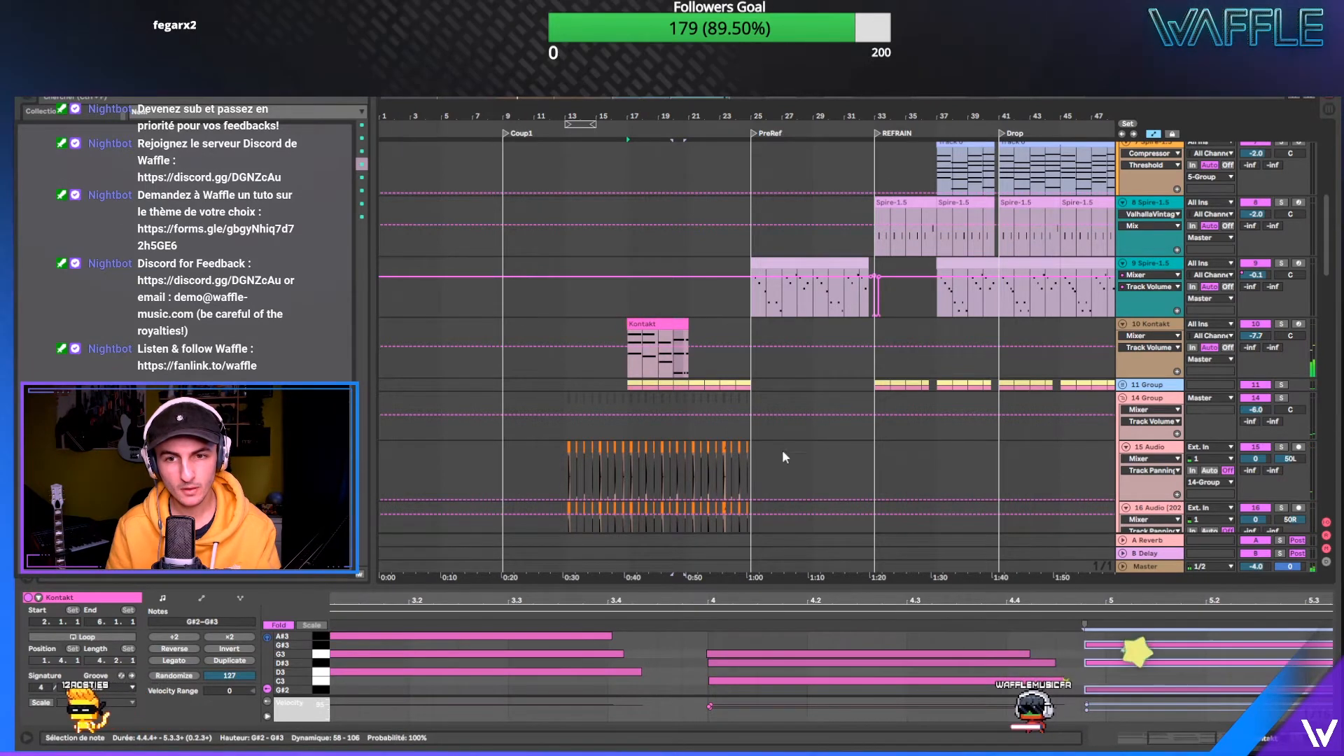
- Consolidate the four-bar Kontakt piano clip from 17.1.1 to 21.1.1 and turn on its looping
click(674, 324)
key(space)
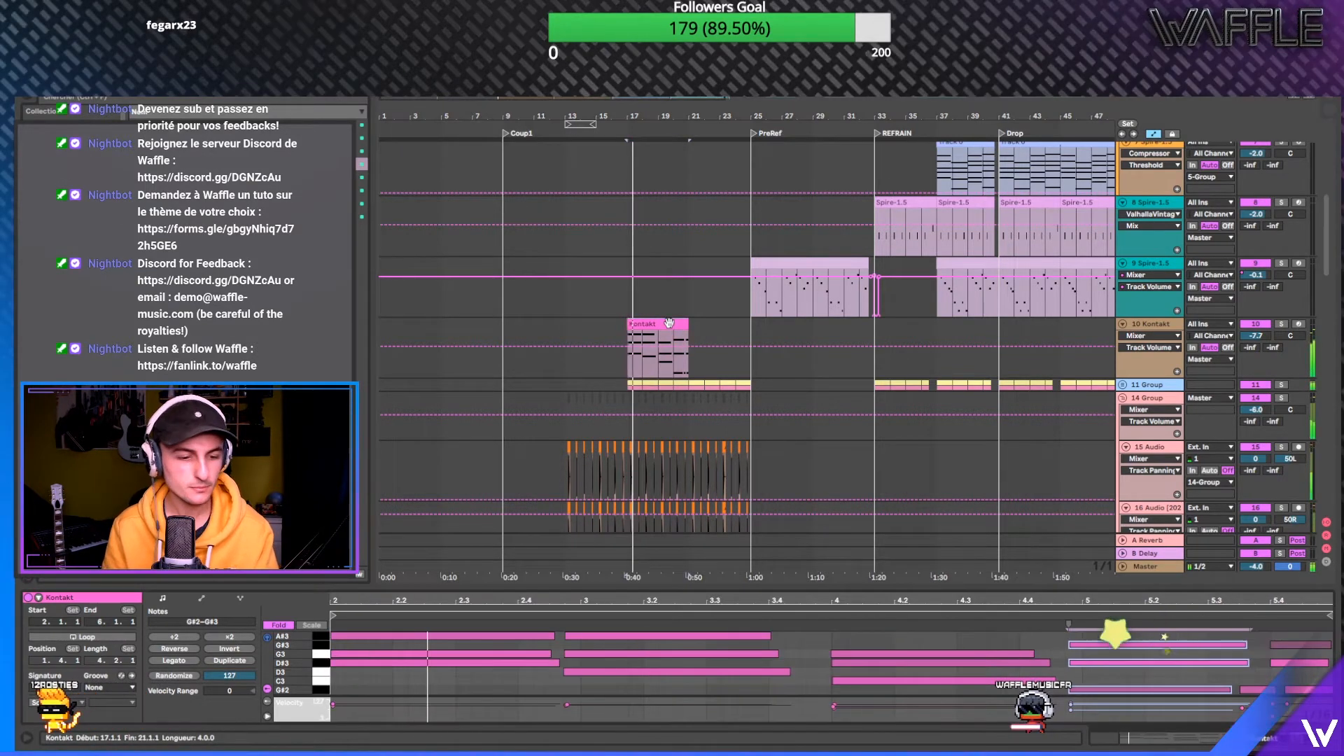
right_click(673, 323)
click(707, 446)
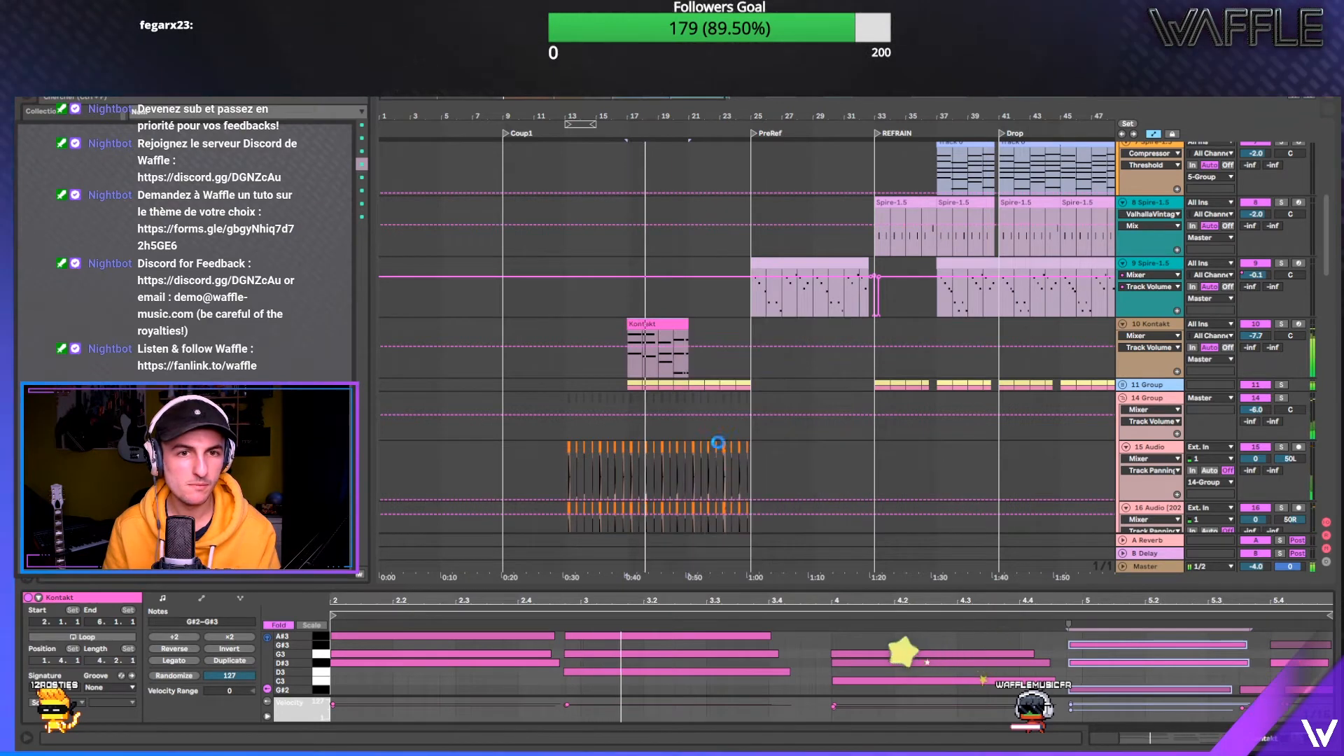
click(127, 636)
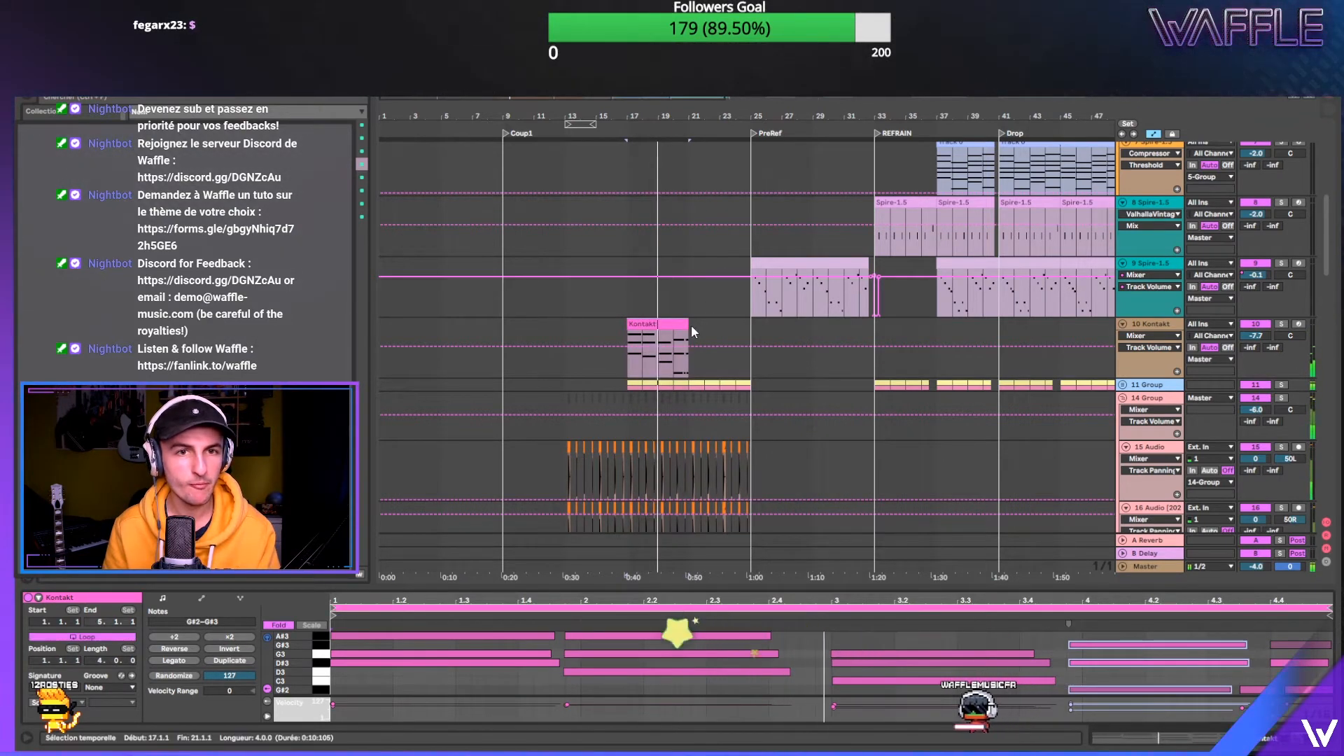
- Extend the looped piano clip to 25.1.1 and set Kontakt track 10's volume to -12.4 dB
drag(688, 336, 750, 336)
drag(1256, 336, 1255, 367)
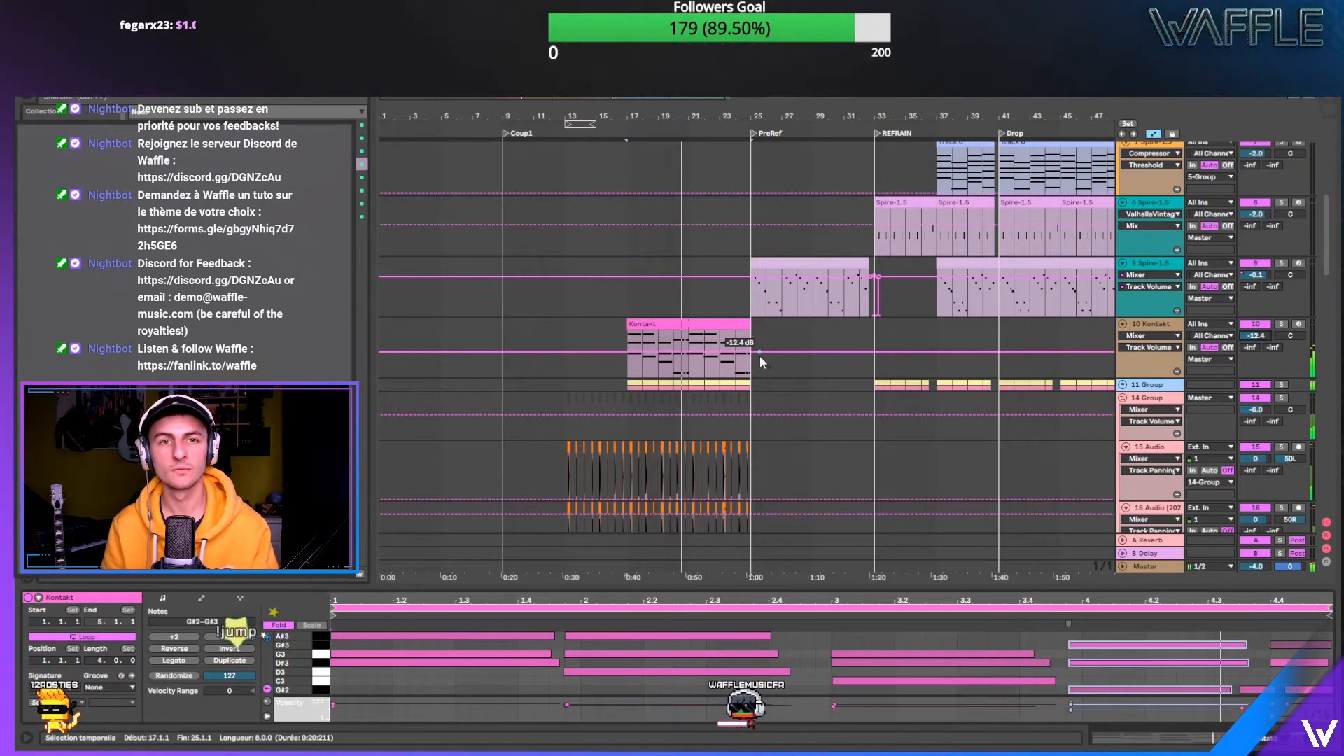
click(1147, 327)
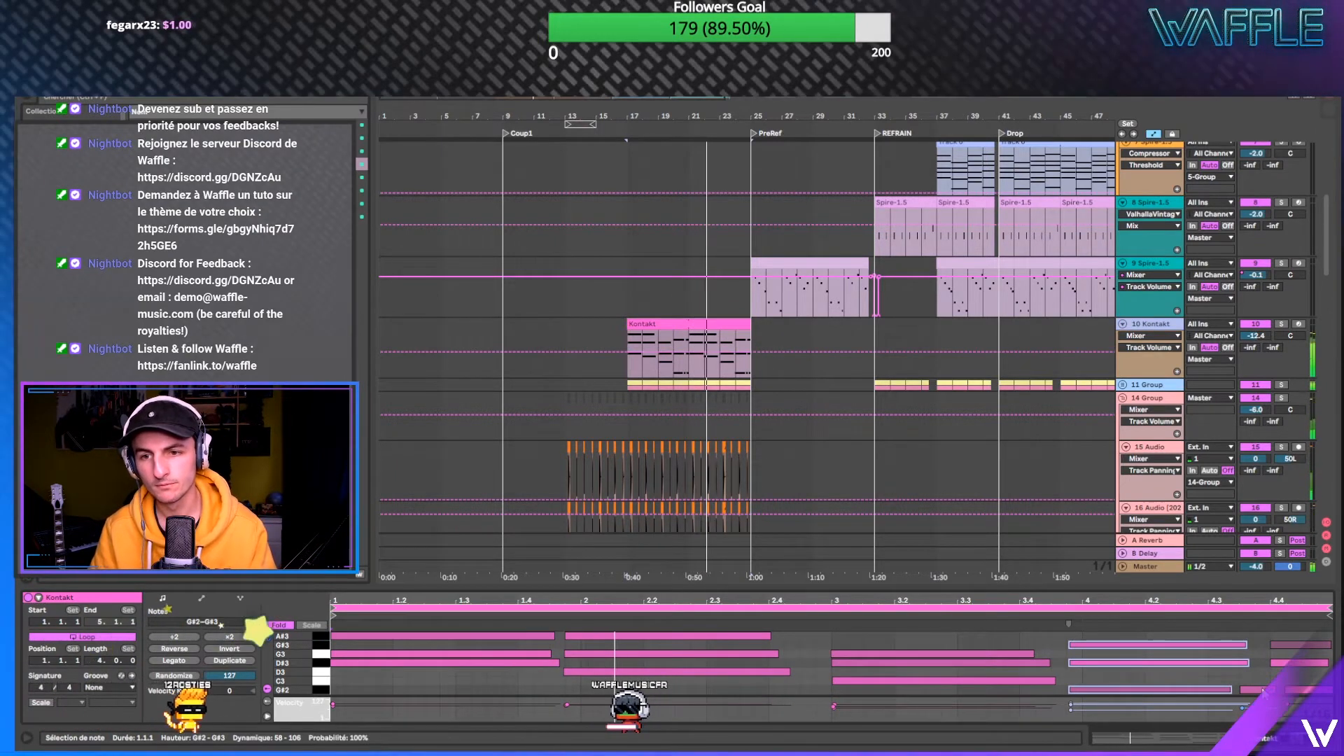
- Move the last G#2 note in bar 4 of the piano clip slightly later and restart playback from 17.1.1
click(1291, 691)
drag(1293, 695, 1299, 689)
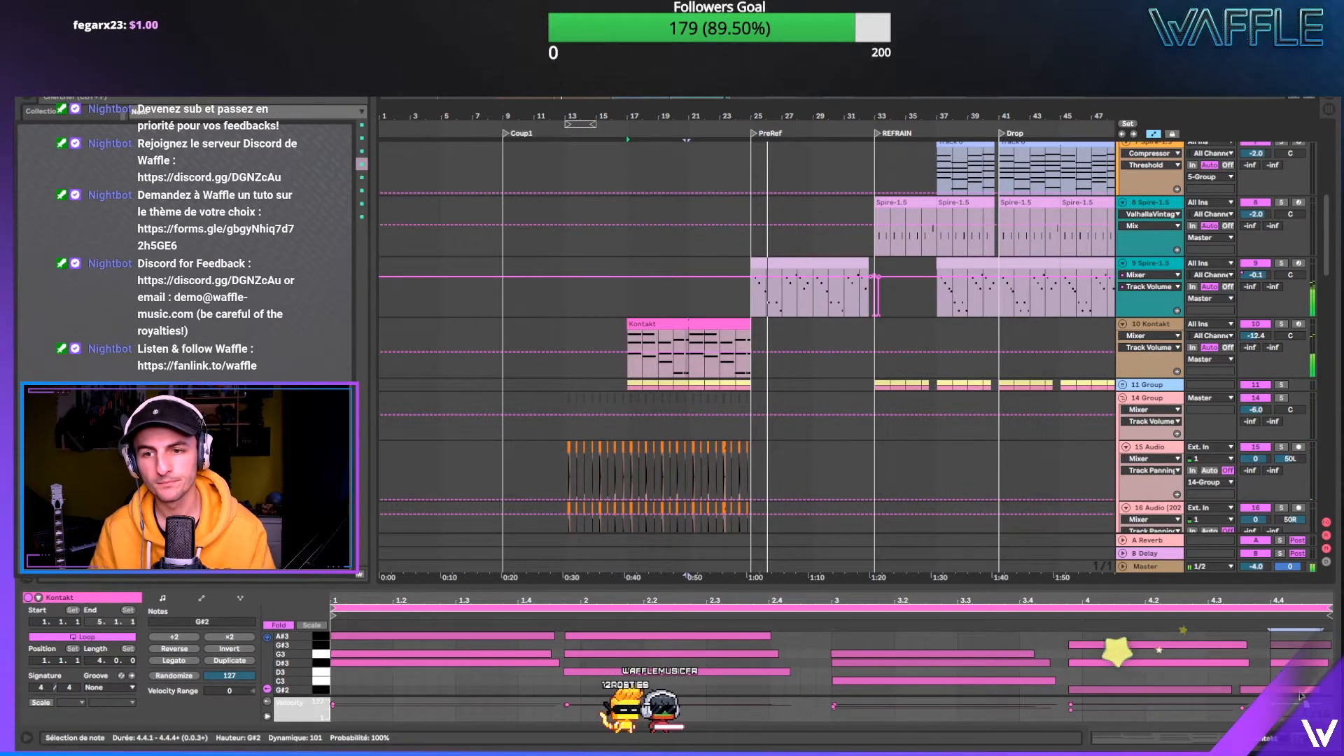
click(634, 138)
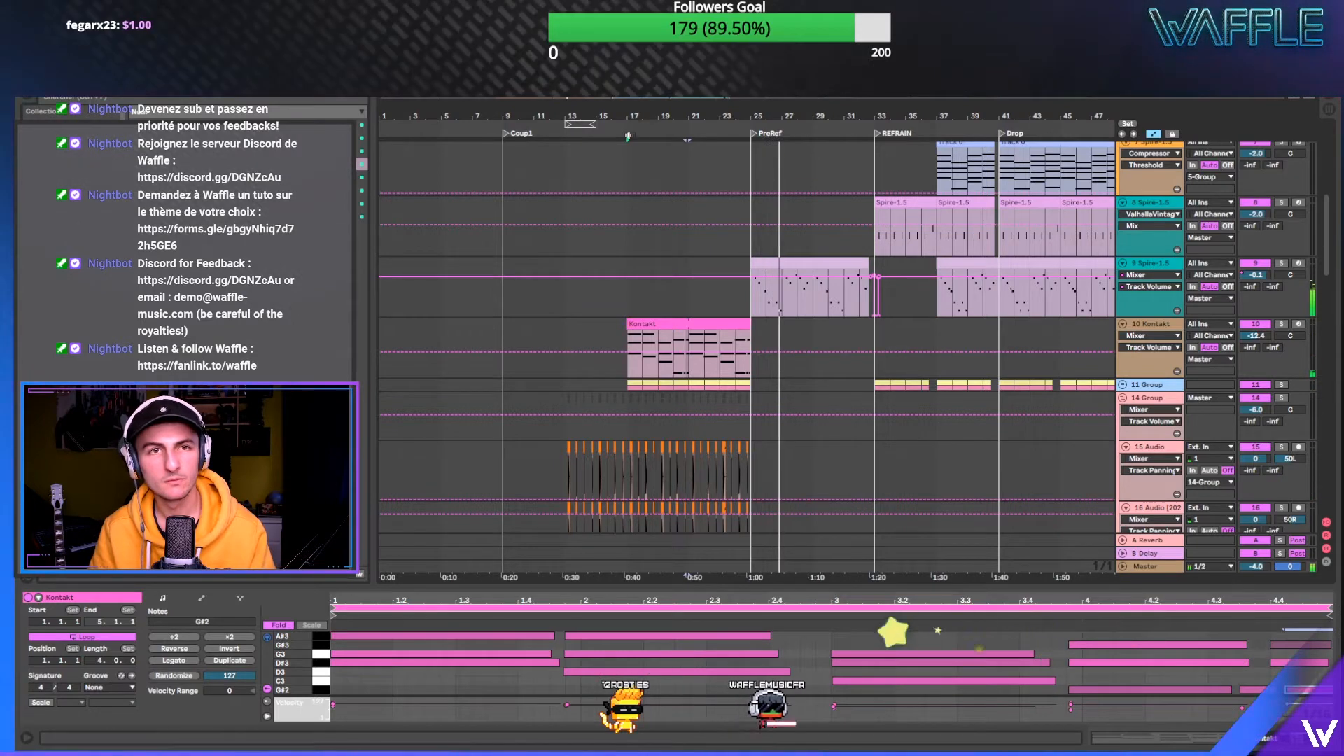
- Trim the end of the piano clip back to 24.3.1 and set Kontakt track 10's volume to -14.4 dB
drag(740, 111, 742, 182)
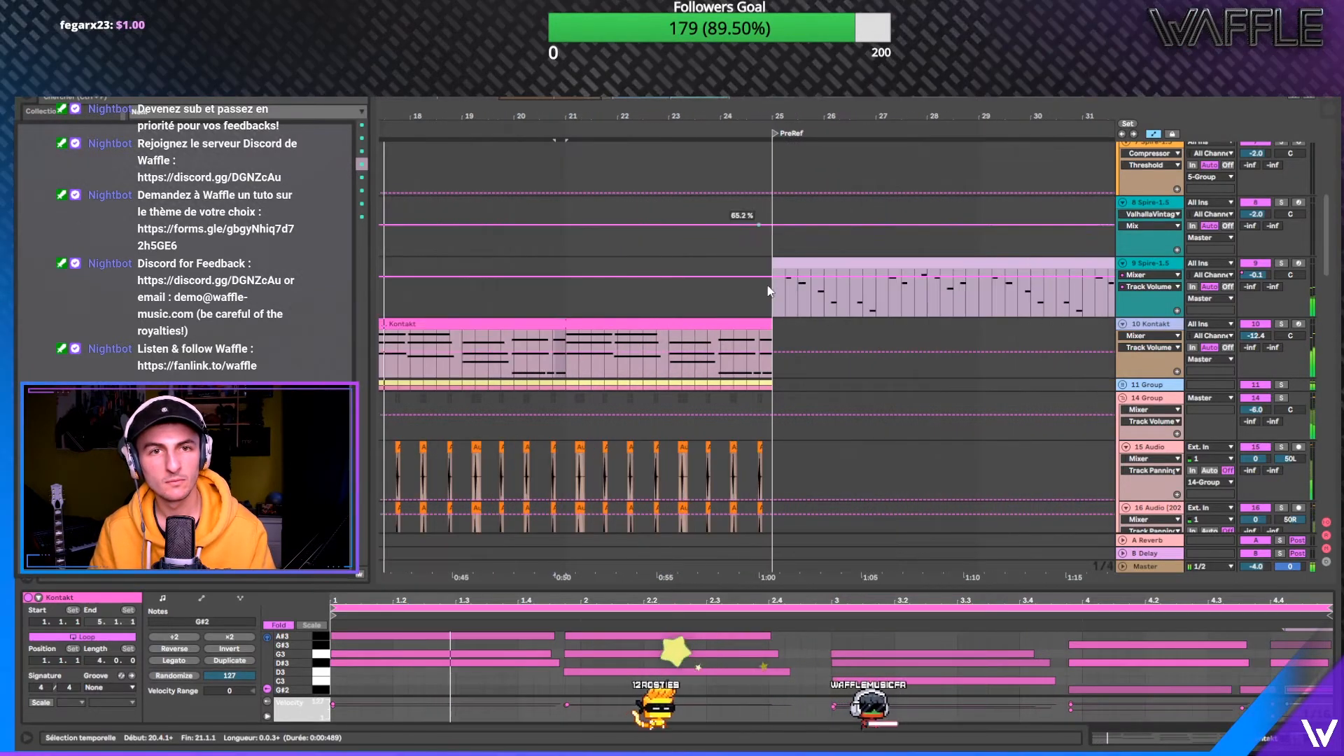
drag(770, 329, 745, 328)
drag(746, 114, 801, 56)
click(1162, 324)
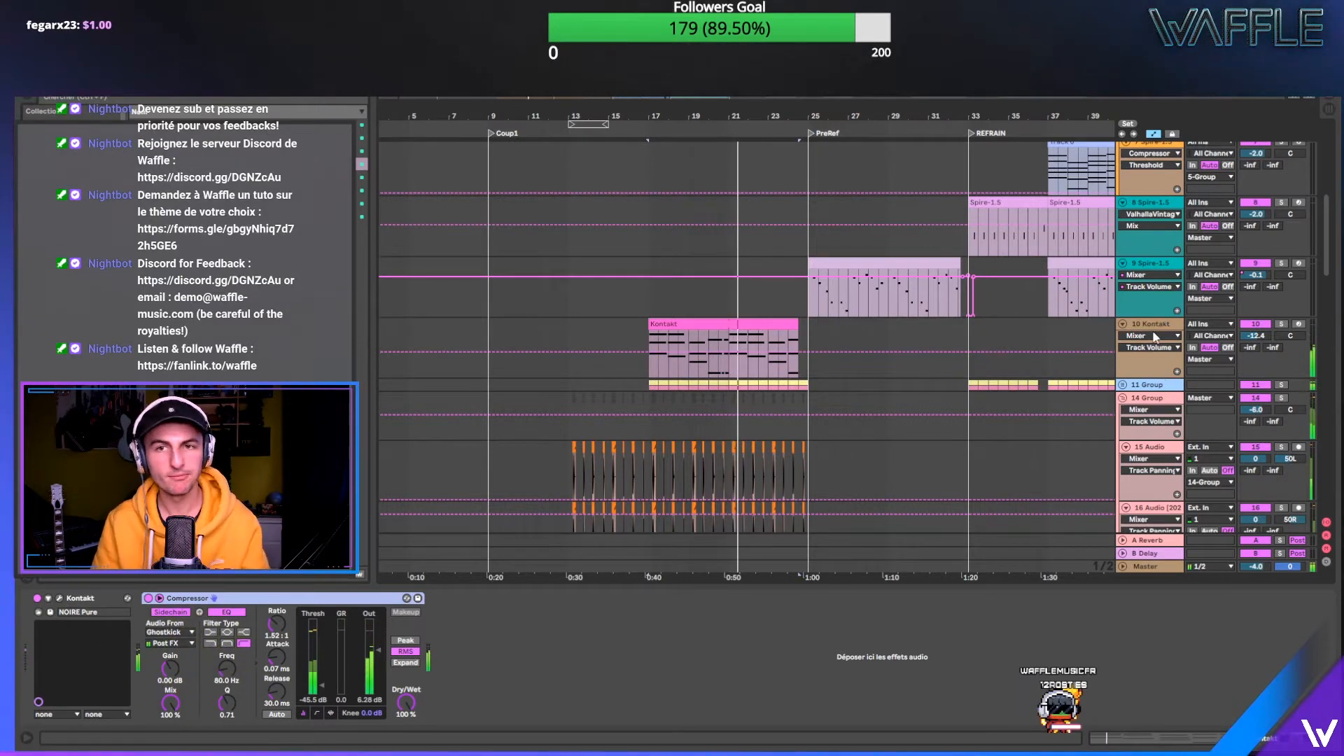
click(1147, 327)
drag(1258, 333, 1258, 337)
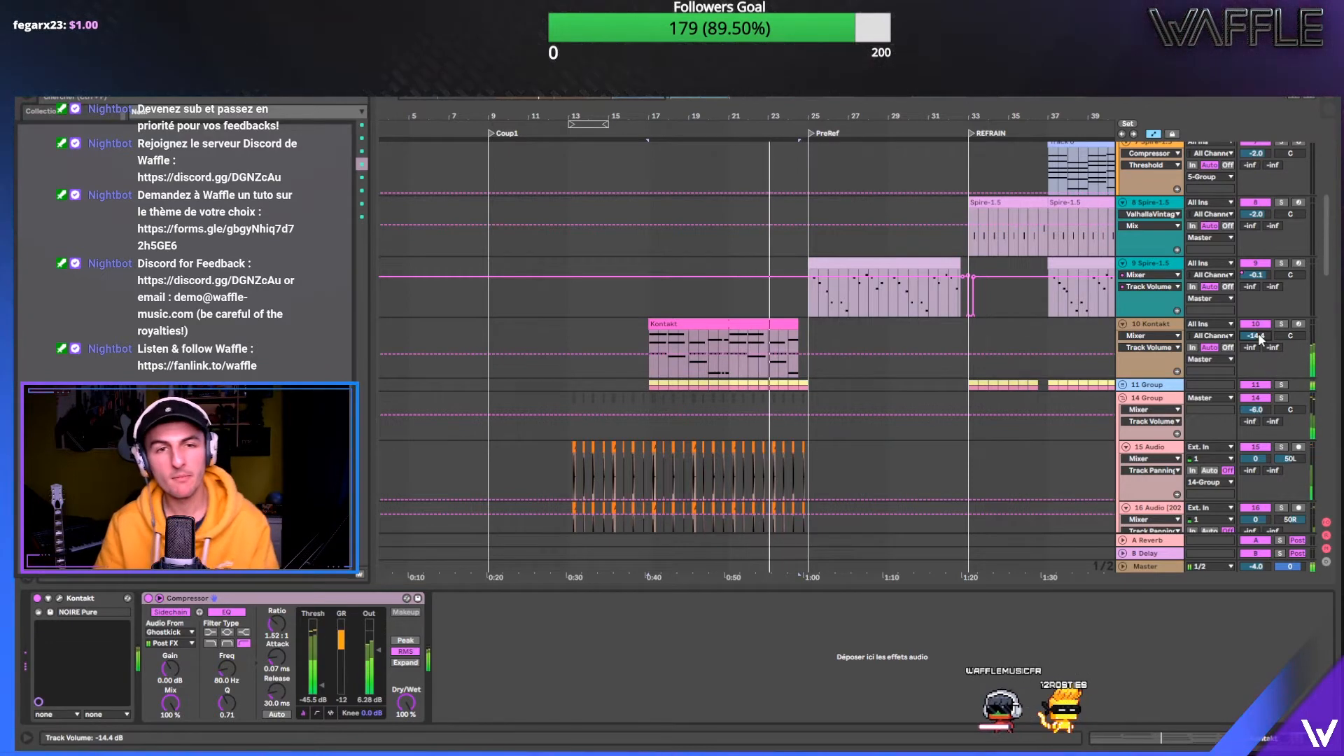
- Copy the piano clip's first four bars to 13.1.1 and transpose all notes of the copy down one octave
click(703, 363)
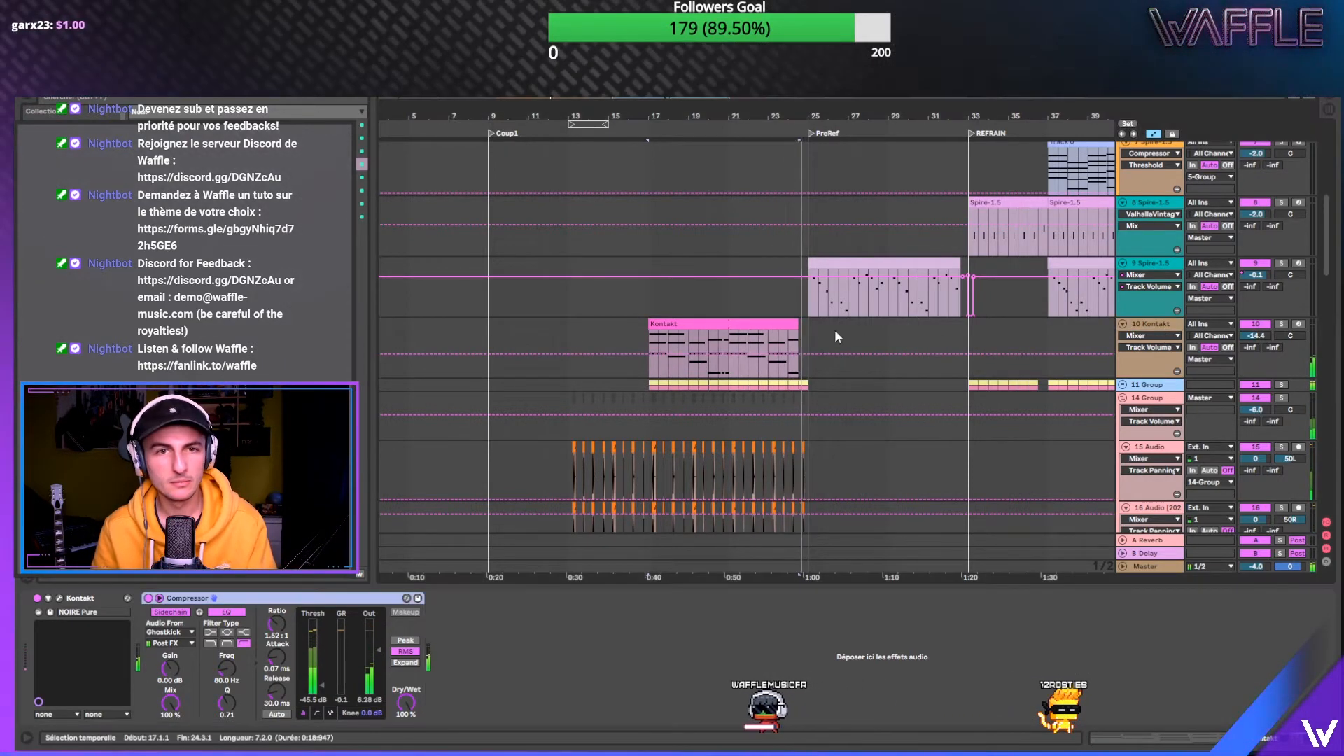
double_click(774, 324)
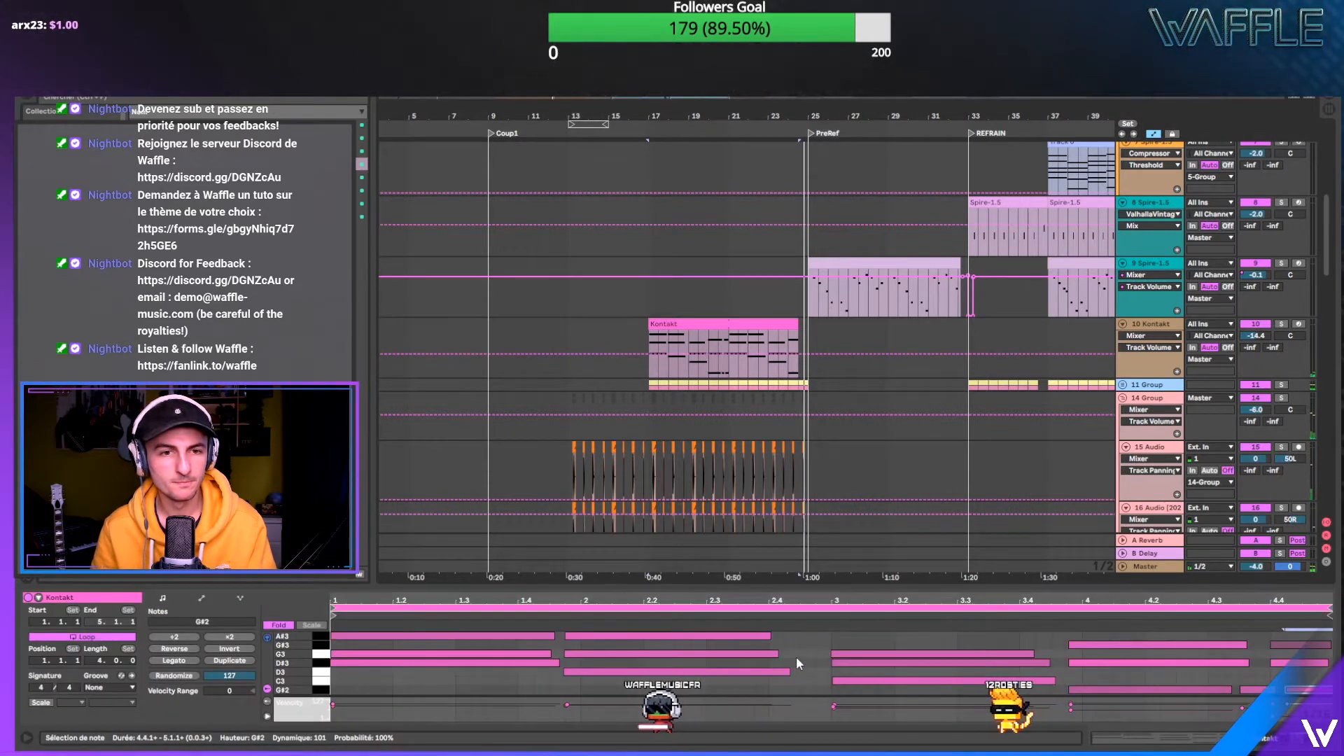
drag(804, 590, 803, 527)
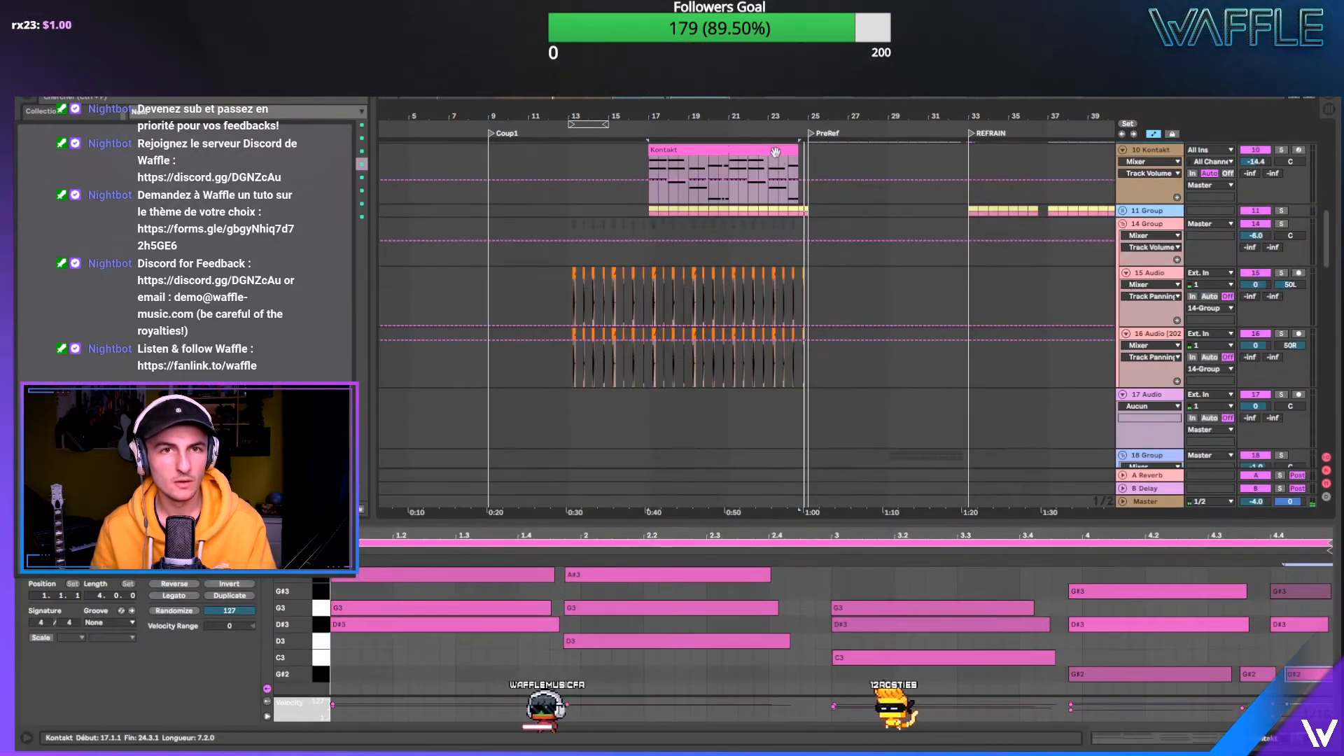
drag(696, 163, 617, 157)
click(826, 594)
key(ctrl+a)
key(shift+Down)
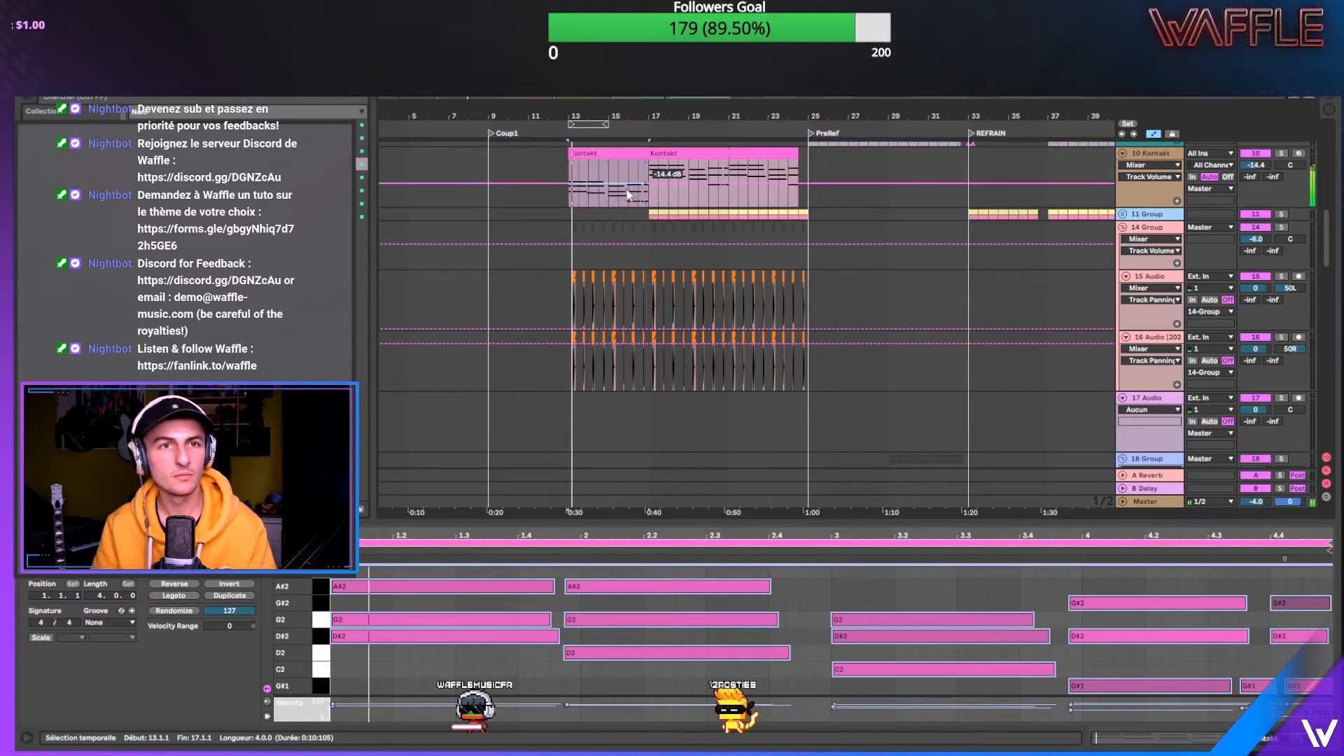
- Consolidate the two piano clips on Kontakt track 10 into one clip from 13.1.1 to 24.3.1
click(670, 155)
right_click(670, 153)
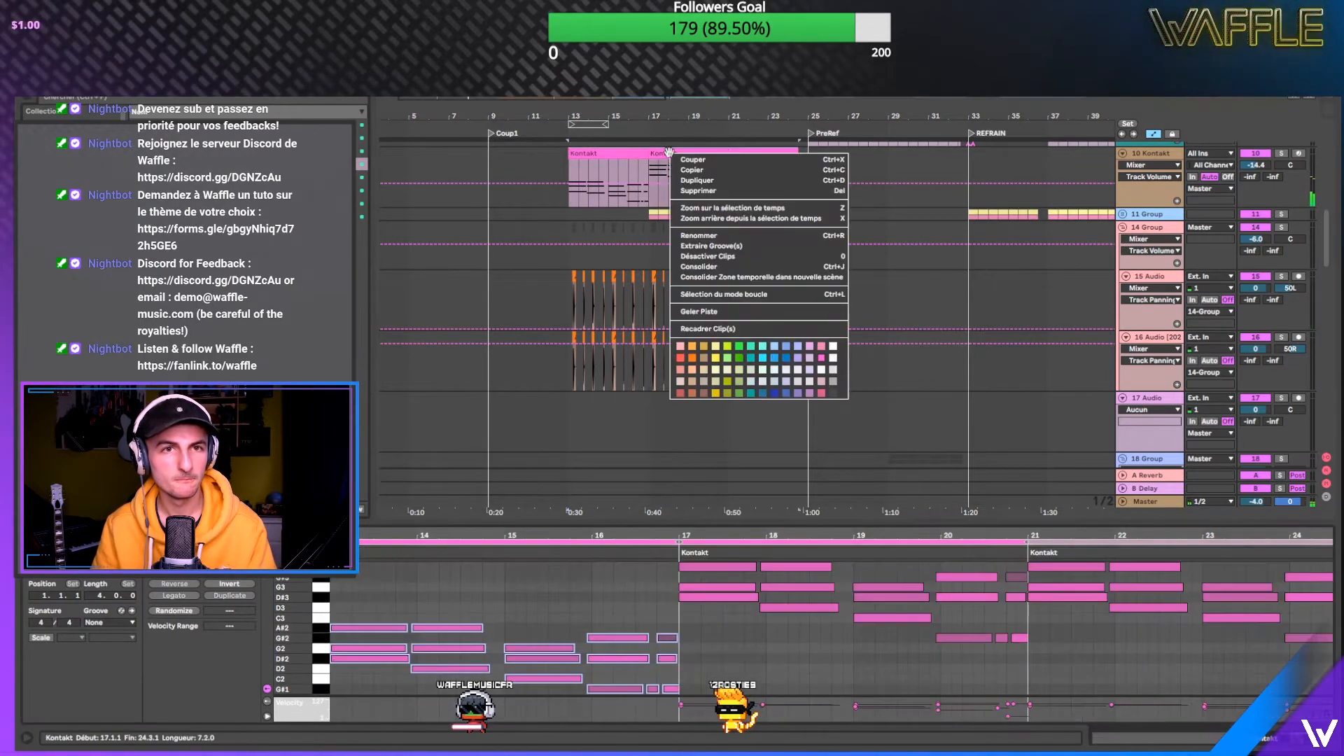
click(707, 267)
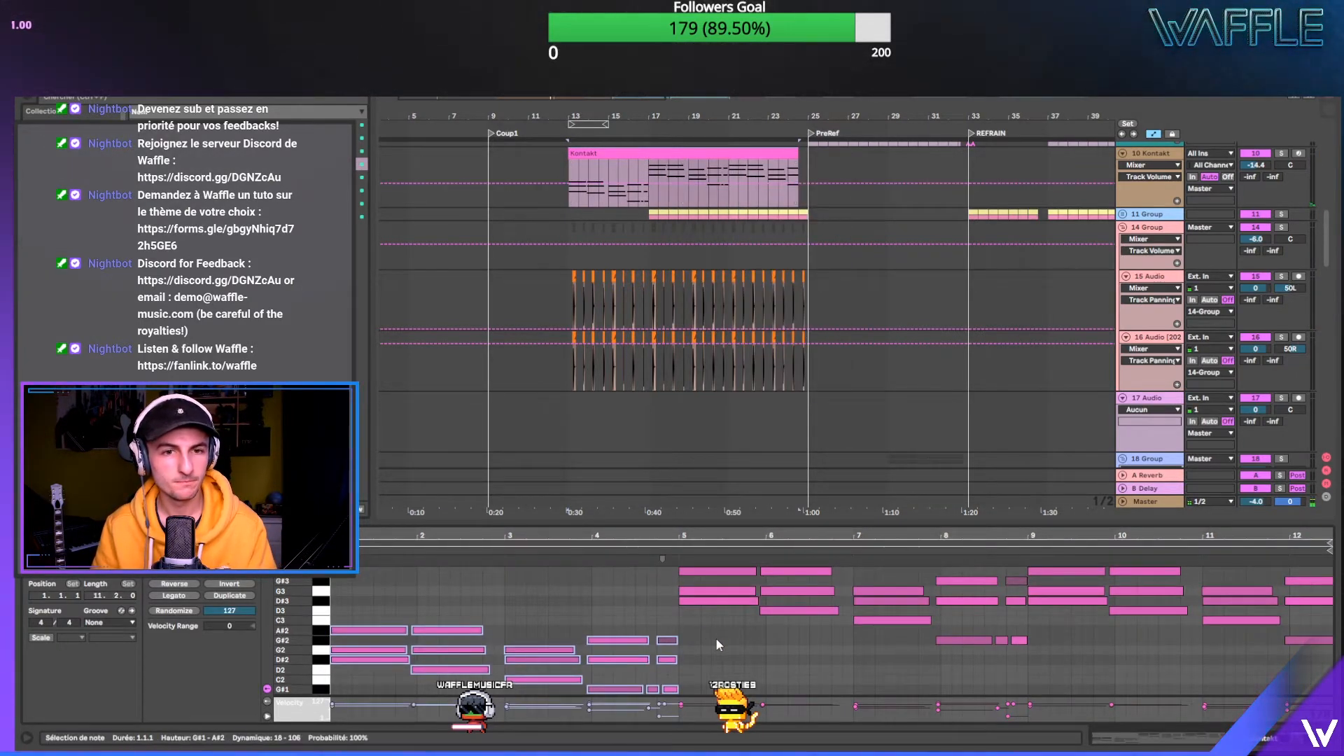
drag(688, 629, 613, 693)
drag(507, 721, 344, 715)
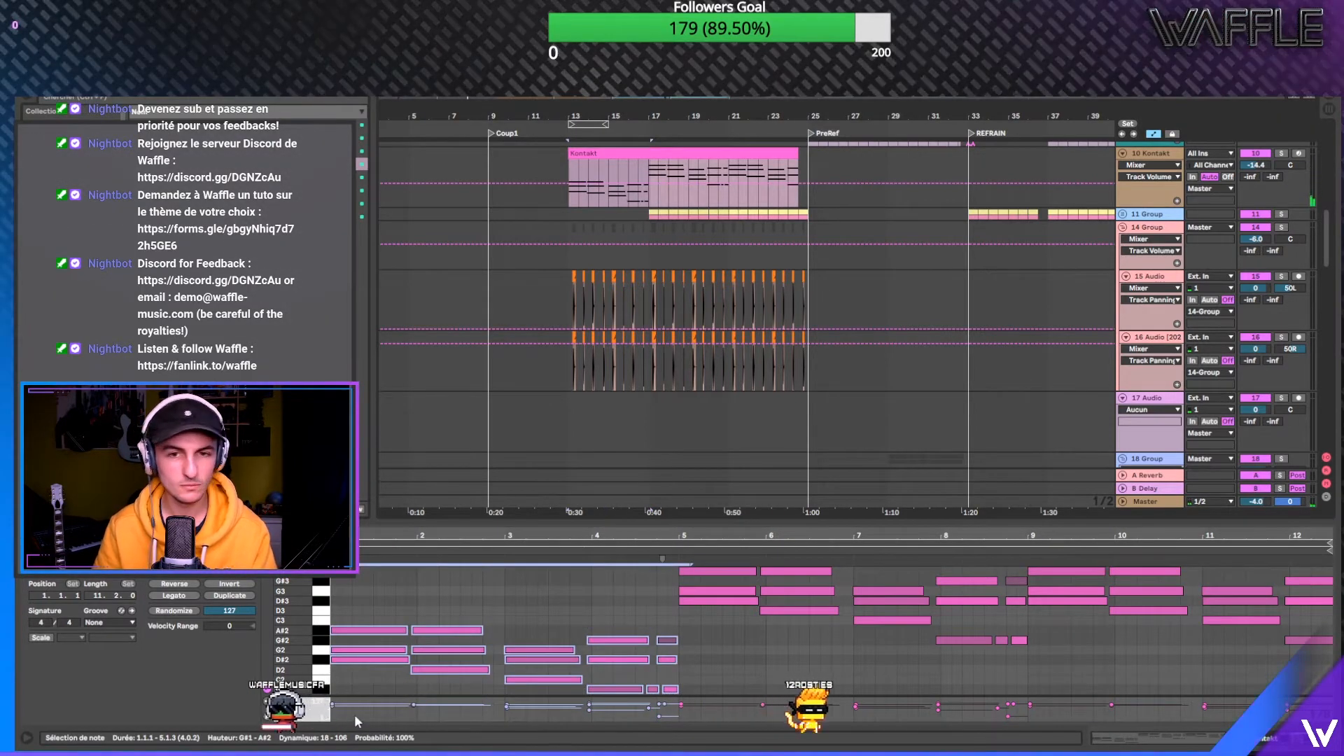
key(ctrl+d)
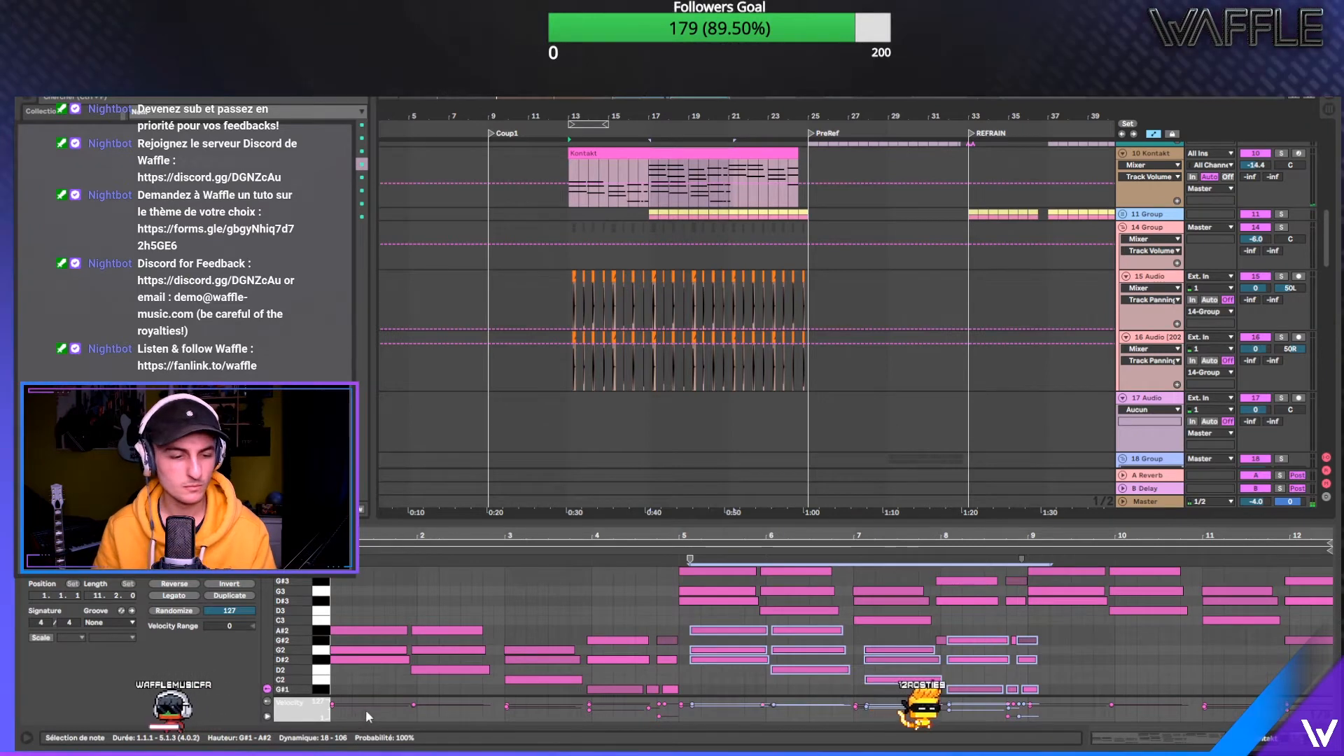
key(ctrl+z)
- Duplicate the lower-octave chord notes of the Kontakt clip's first four bars into bars 5–8 and again from bar 9
mouse_move(673, 625)
mouse_down()
mouse_move(648, 668)
mouse_move(350, 739)
mouse_up()
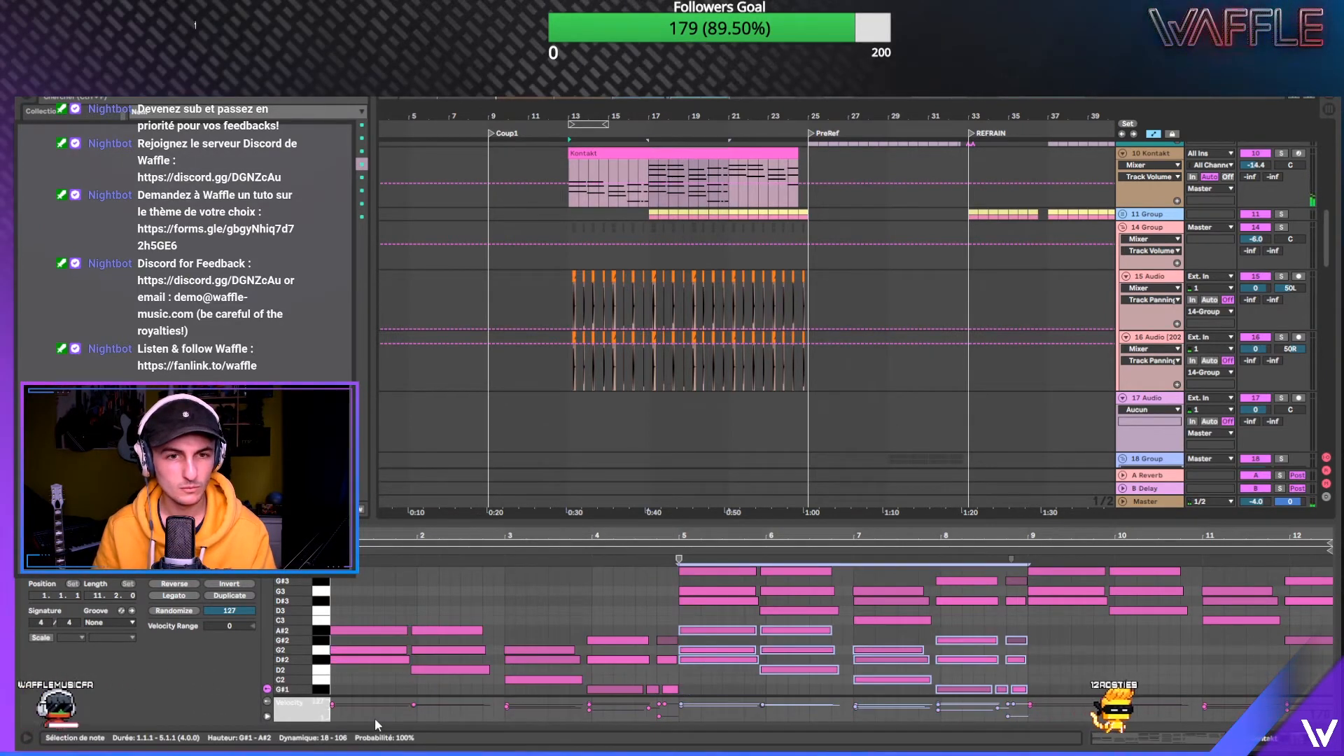
key(ctrl+d)
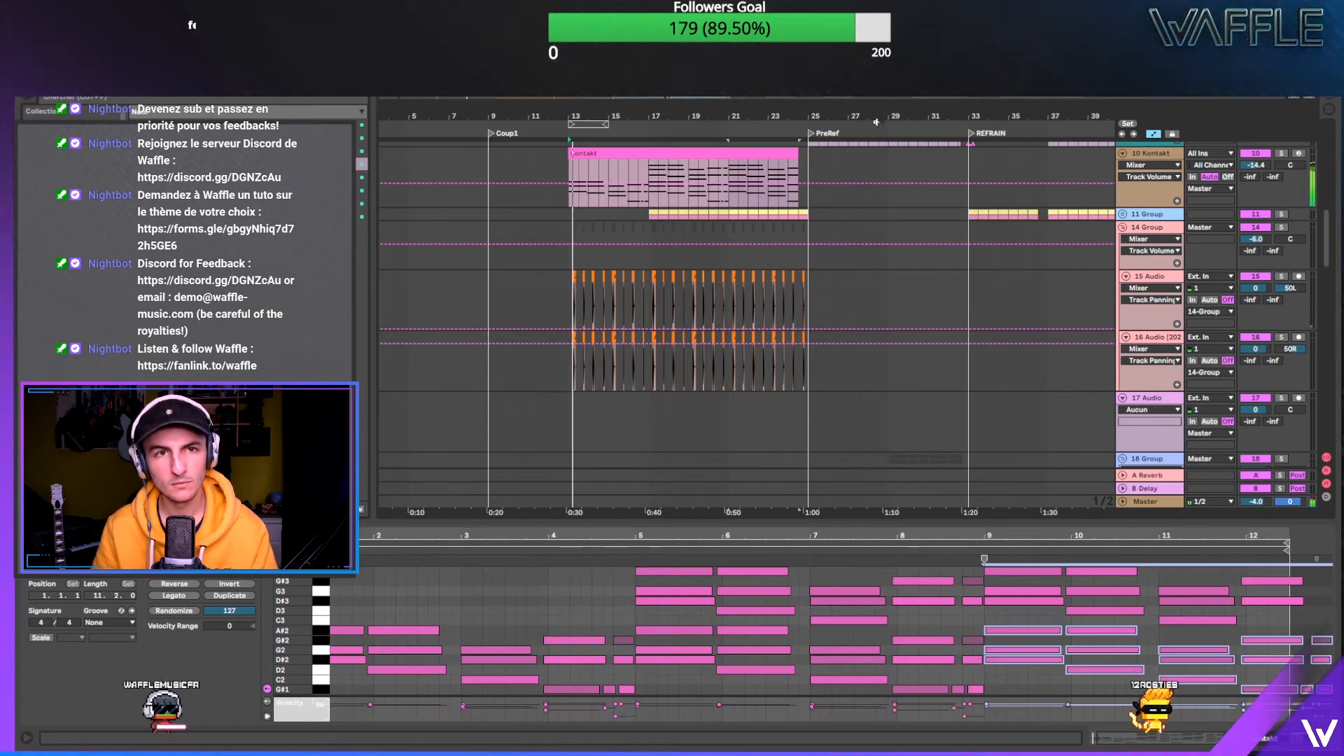
click(648, 168)
click(643, 148)
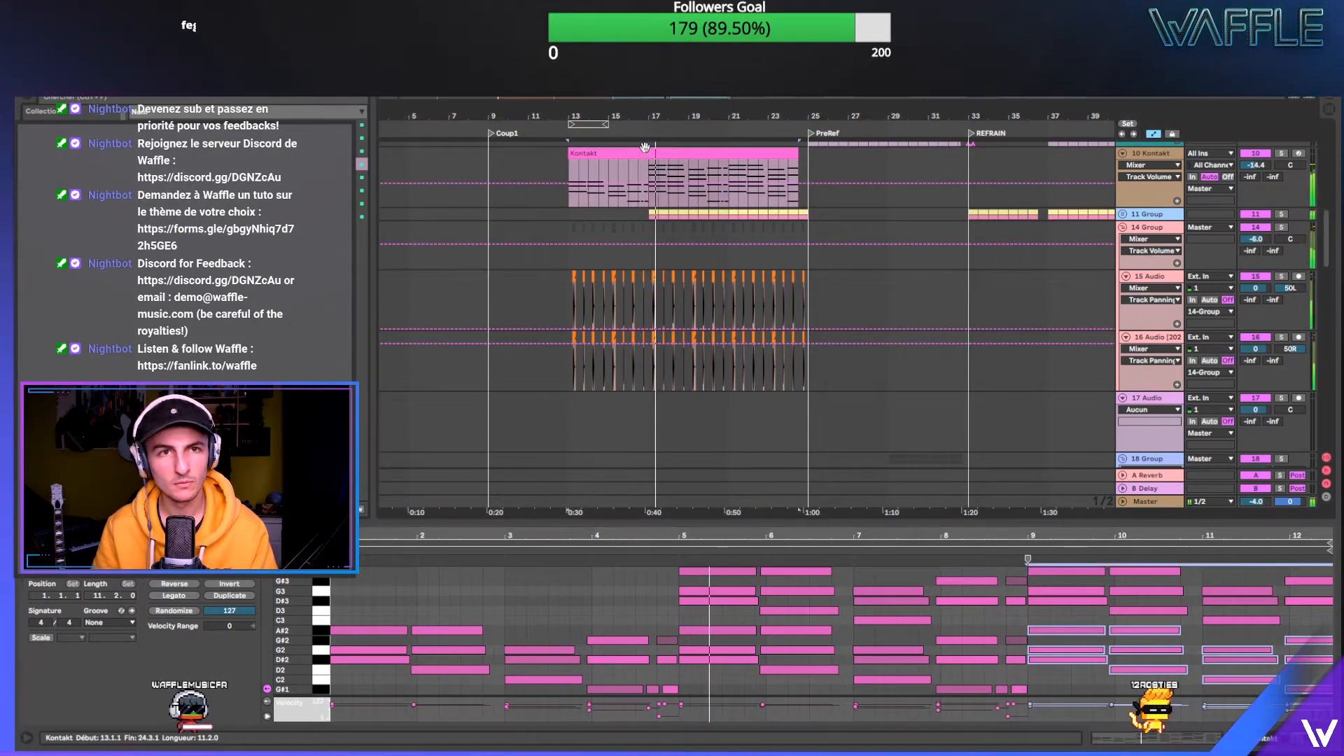
- Trim the start of the track 10 Kontakt clip forward to bar 17
drag(570, 153, 650, 154)
right_click(691, 152)
click(668, 153)
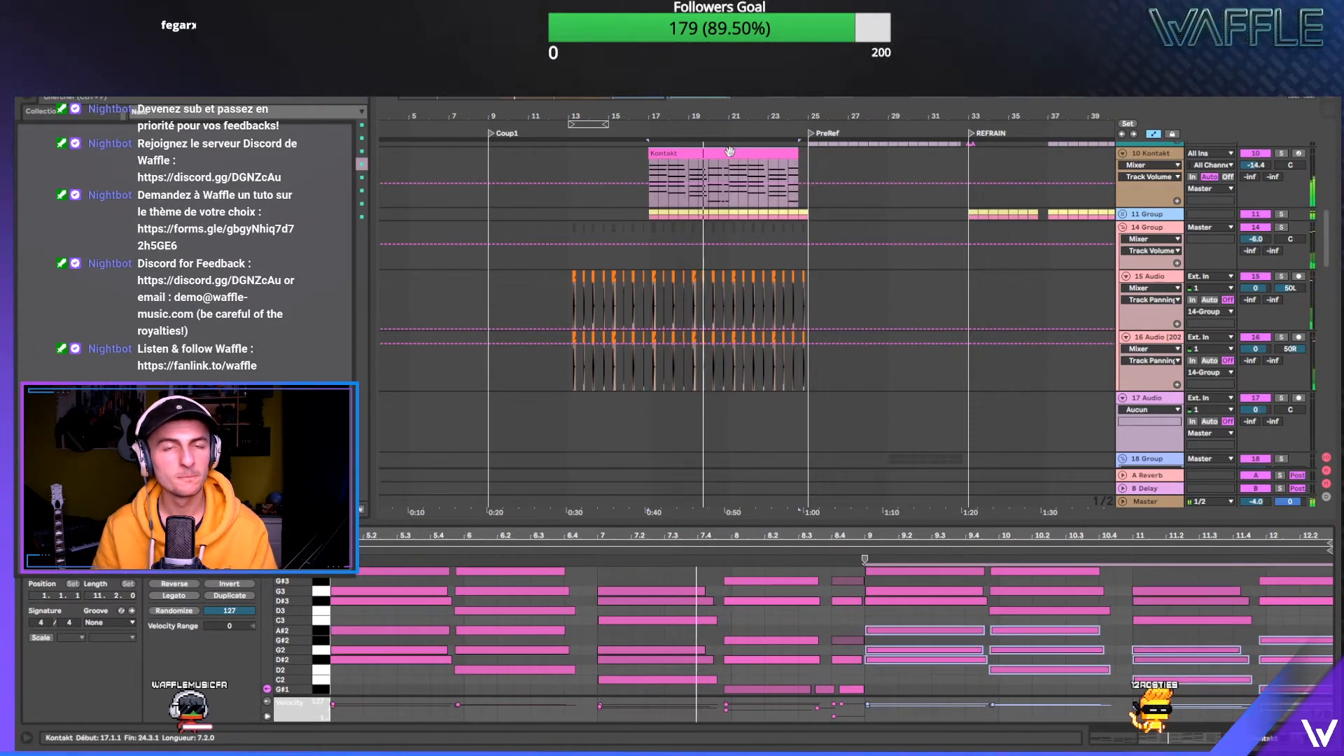
- Arm tracks 6 Spire, 4 Kontakt and 3 Serum to audition their sounds over the playing song
scroll(729, 152, down, 1)
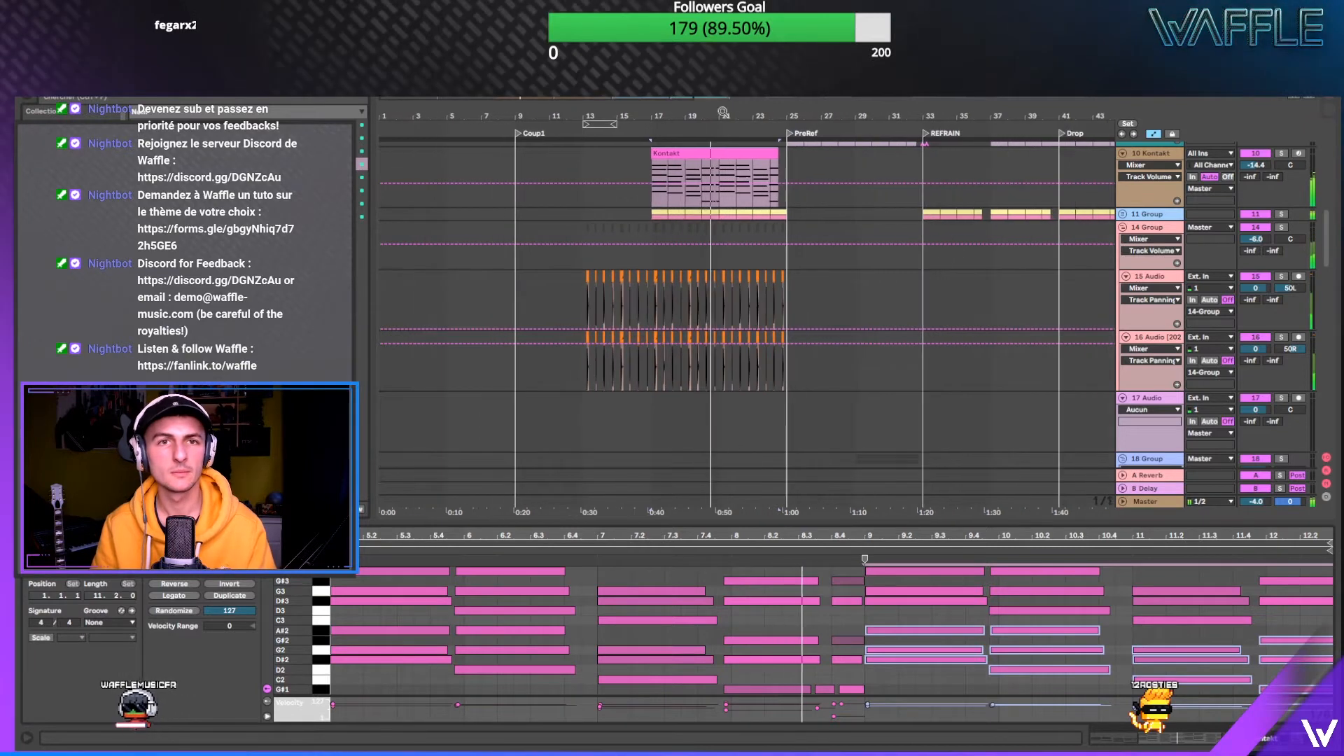
scroll(821, 257, up, 2)
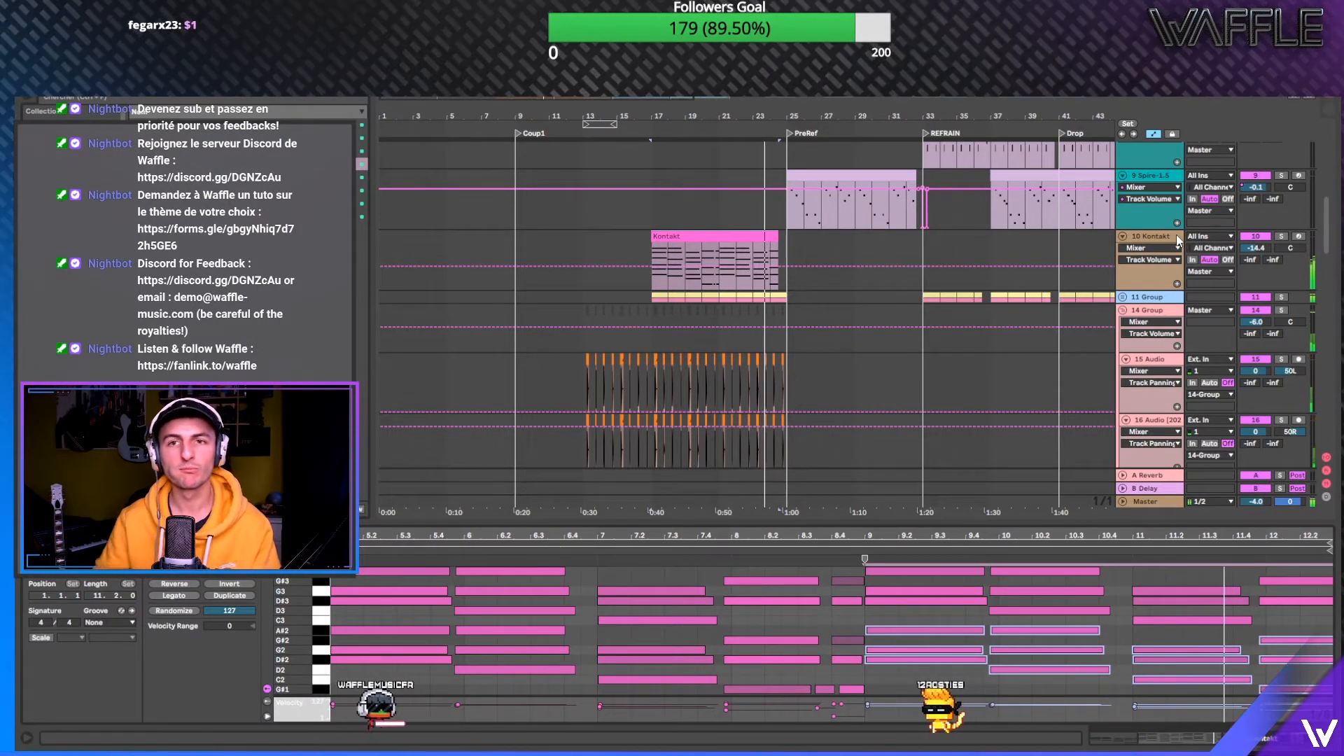
drag(797, 113, 795, 97)
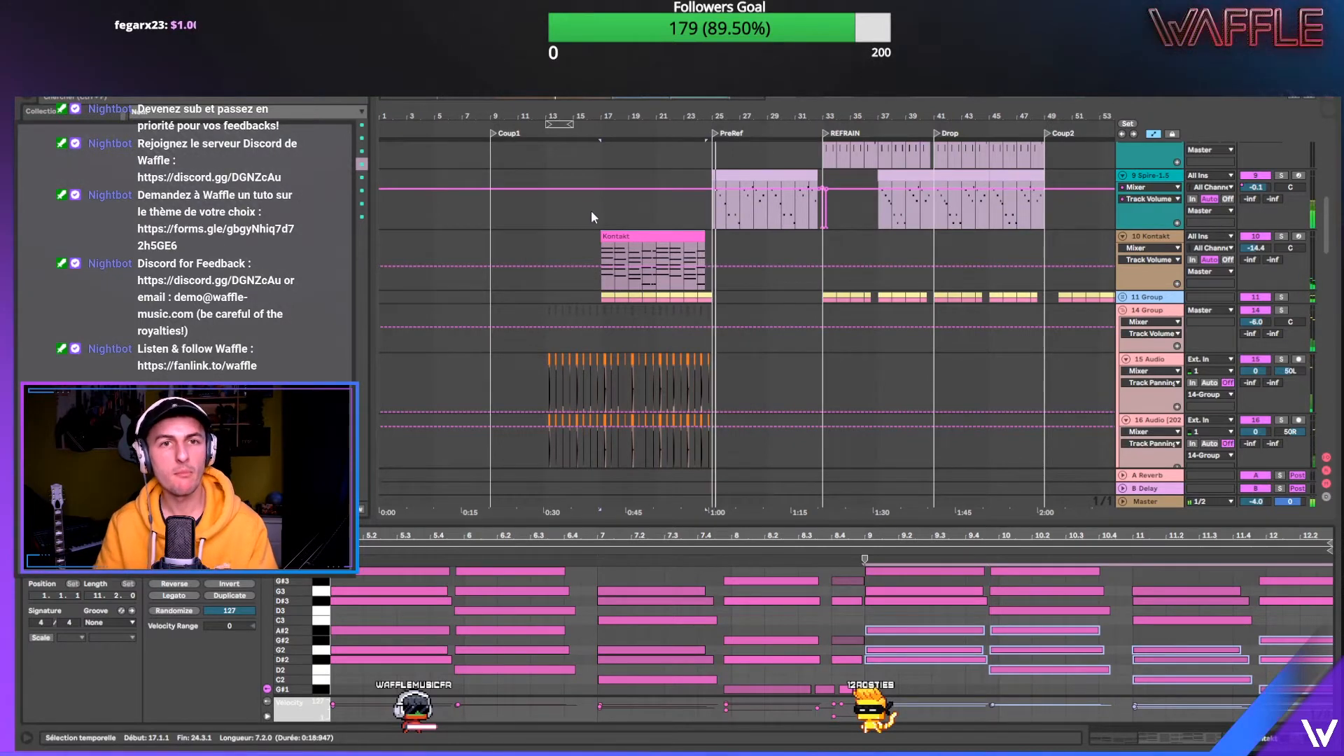
scroll(592, 213, up, 3)
scroll(591, 210, up, 4)
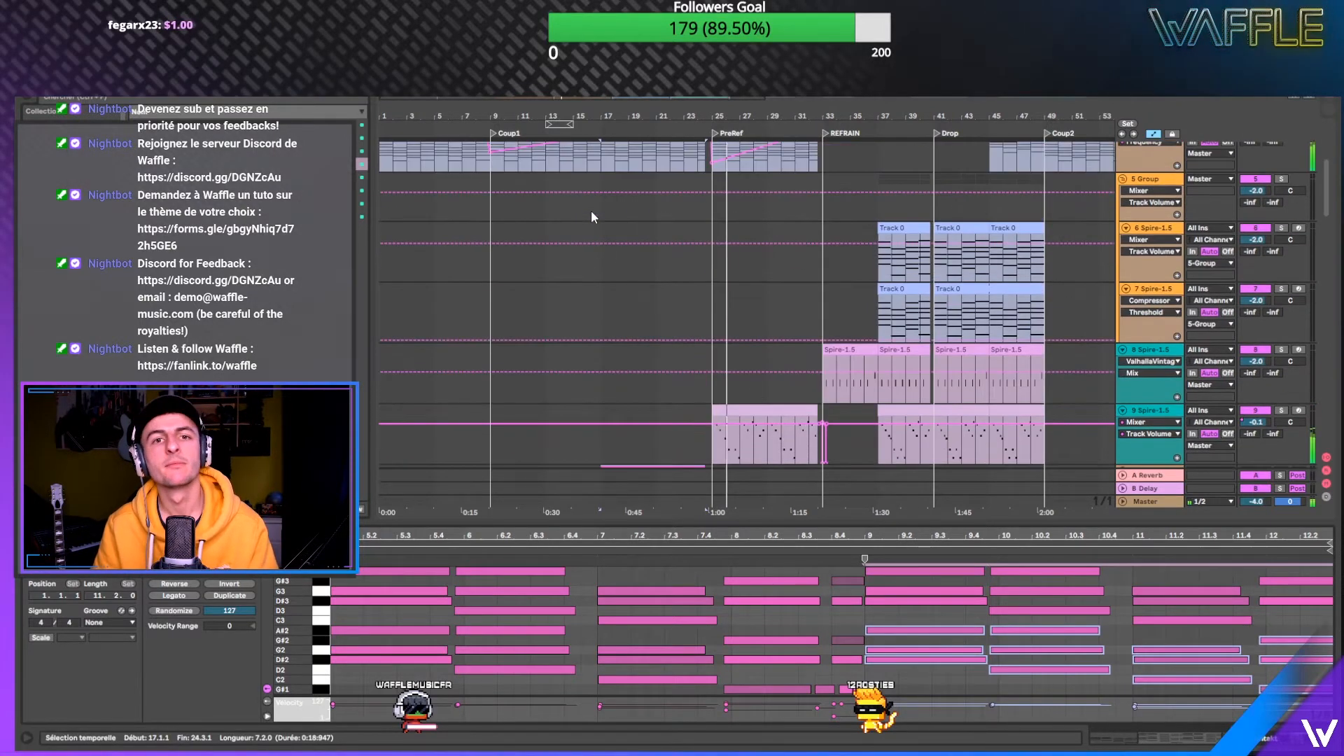
click(1300, 230)
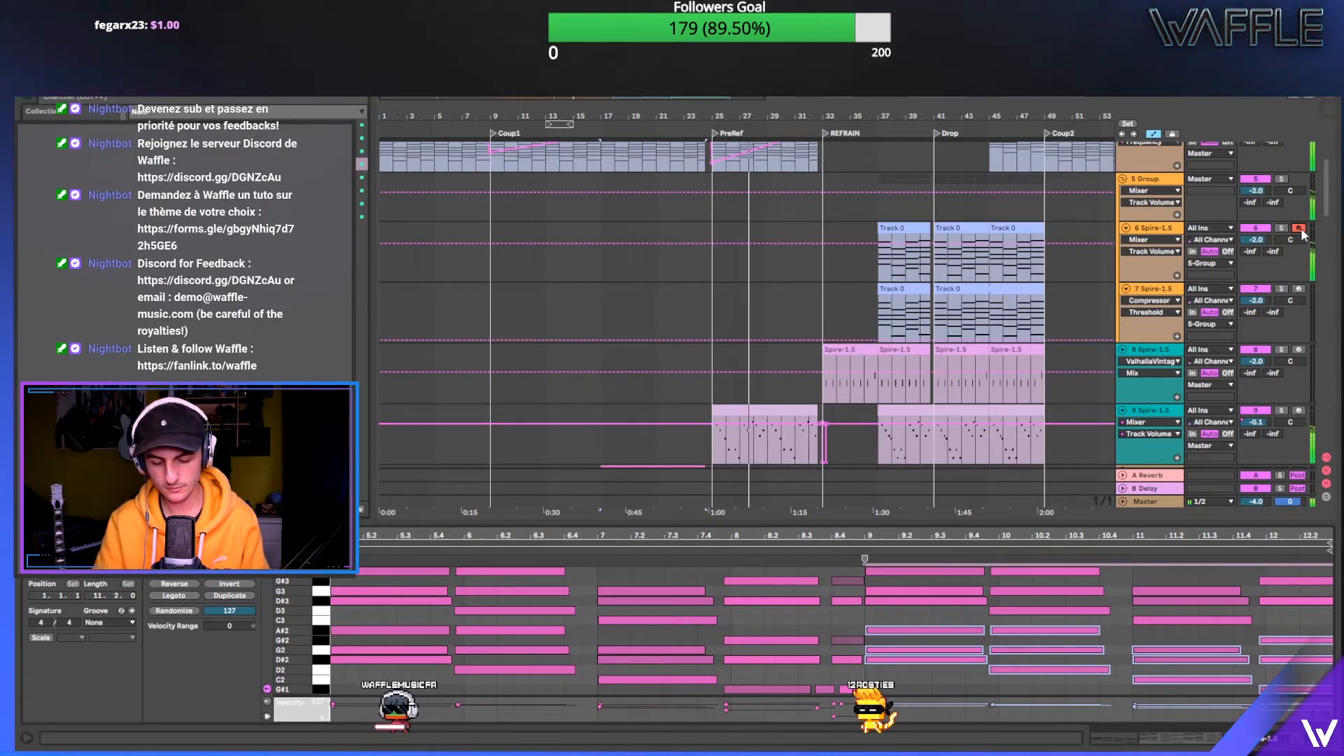
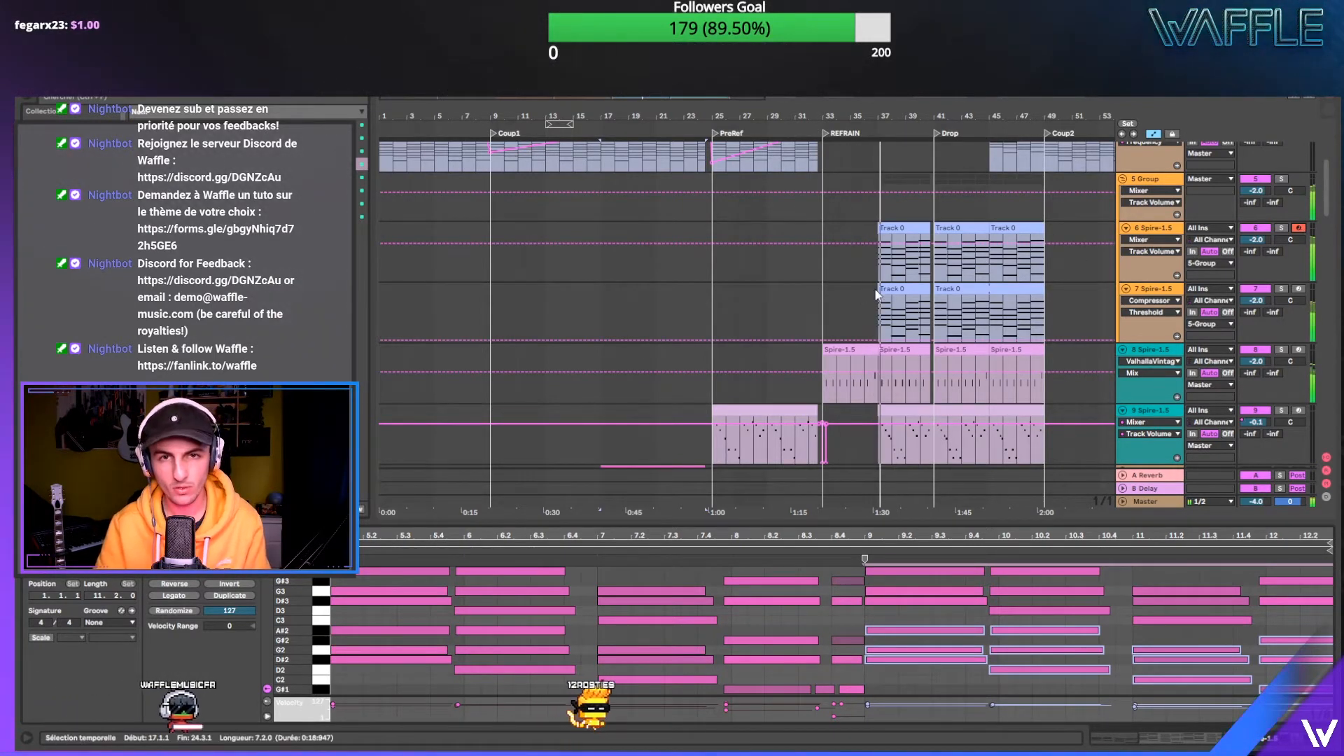
scroll(880, 287, up, 5)
click(1298, 312)
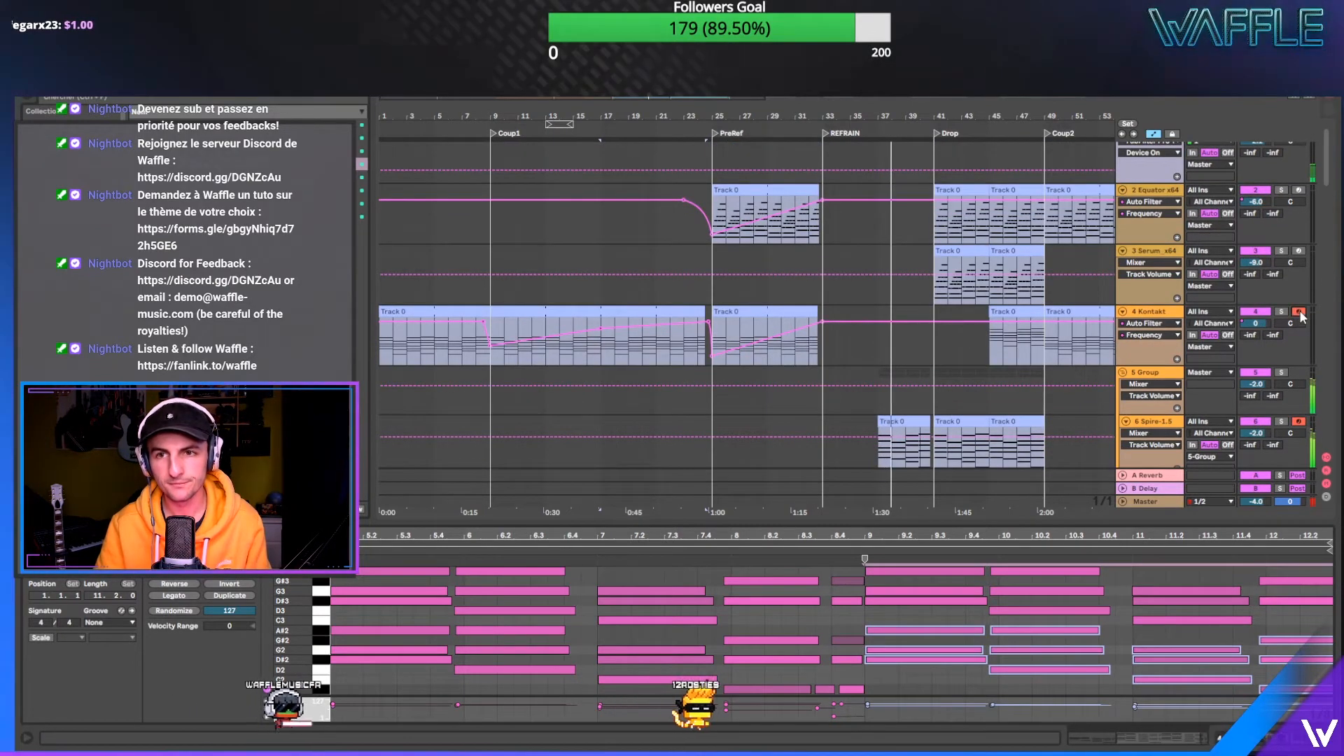
click(1298, 250)
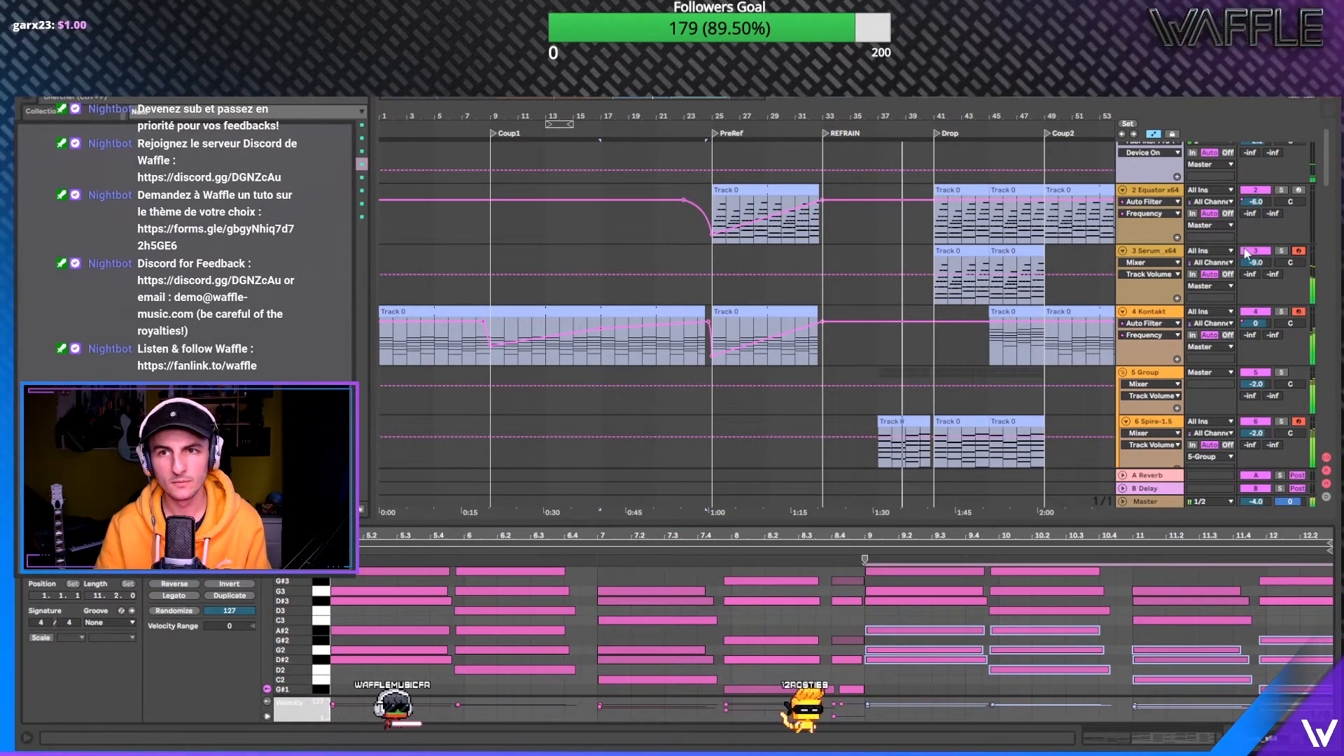
scroll(1193, 224, up, 1)
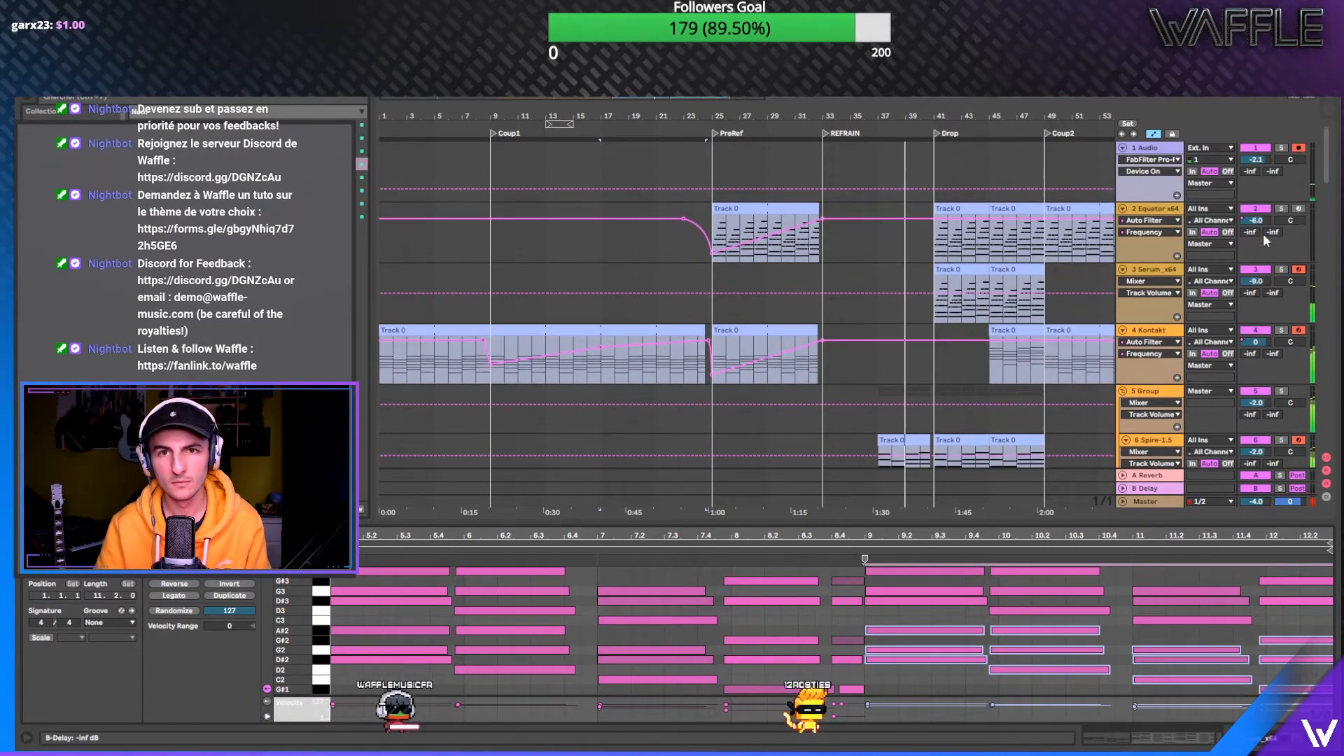
- Duplicate the 3 Serum_x64 track
right_click(1158, 268)
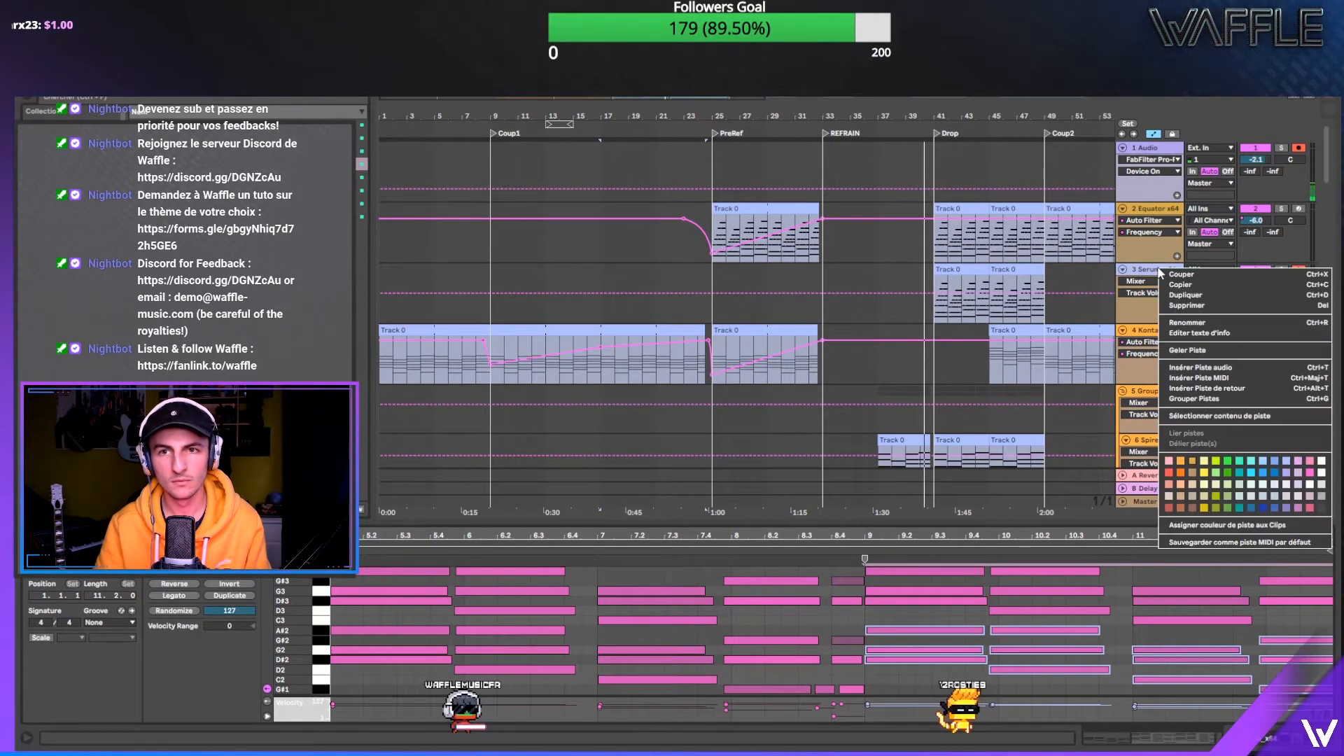
click(1146, 270)
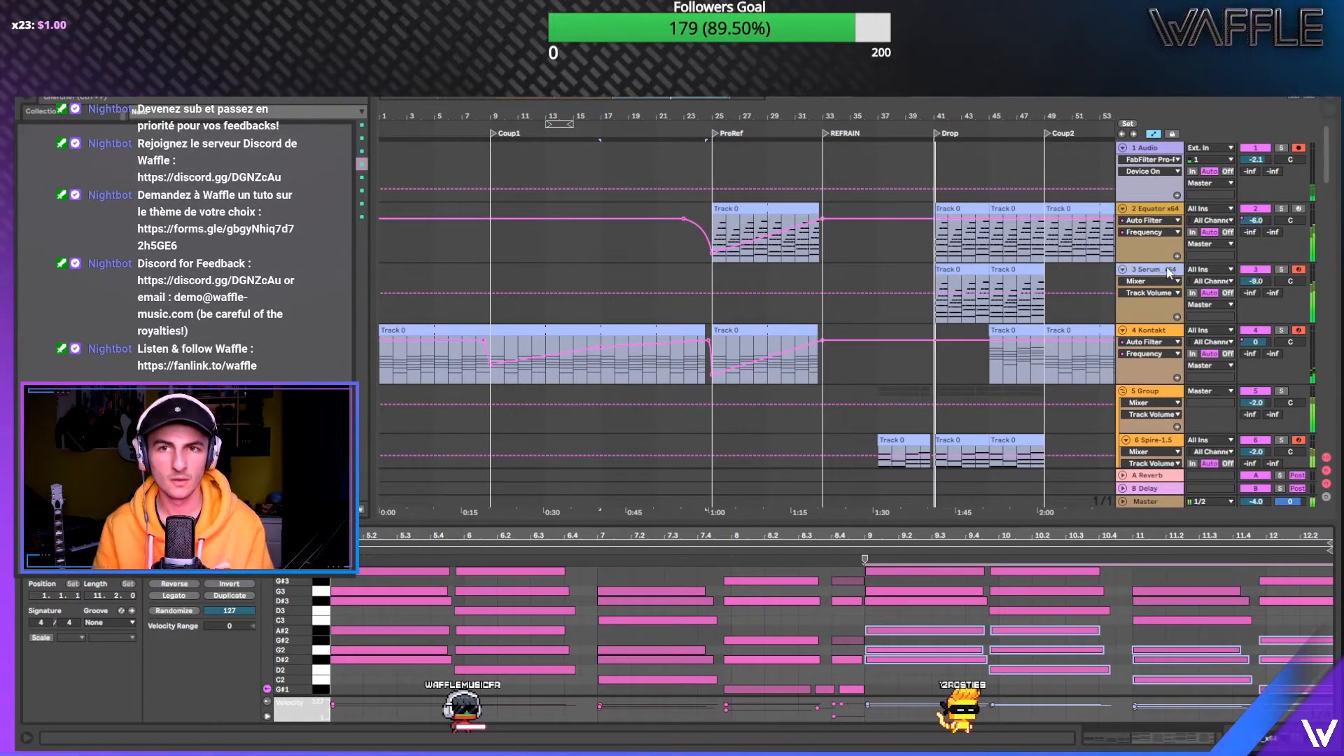
click(1158, 269)
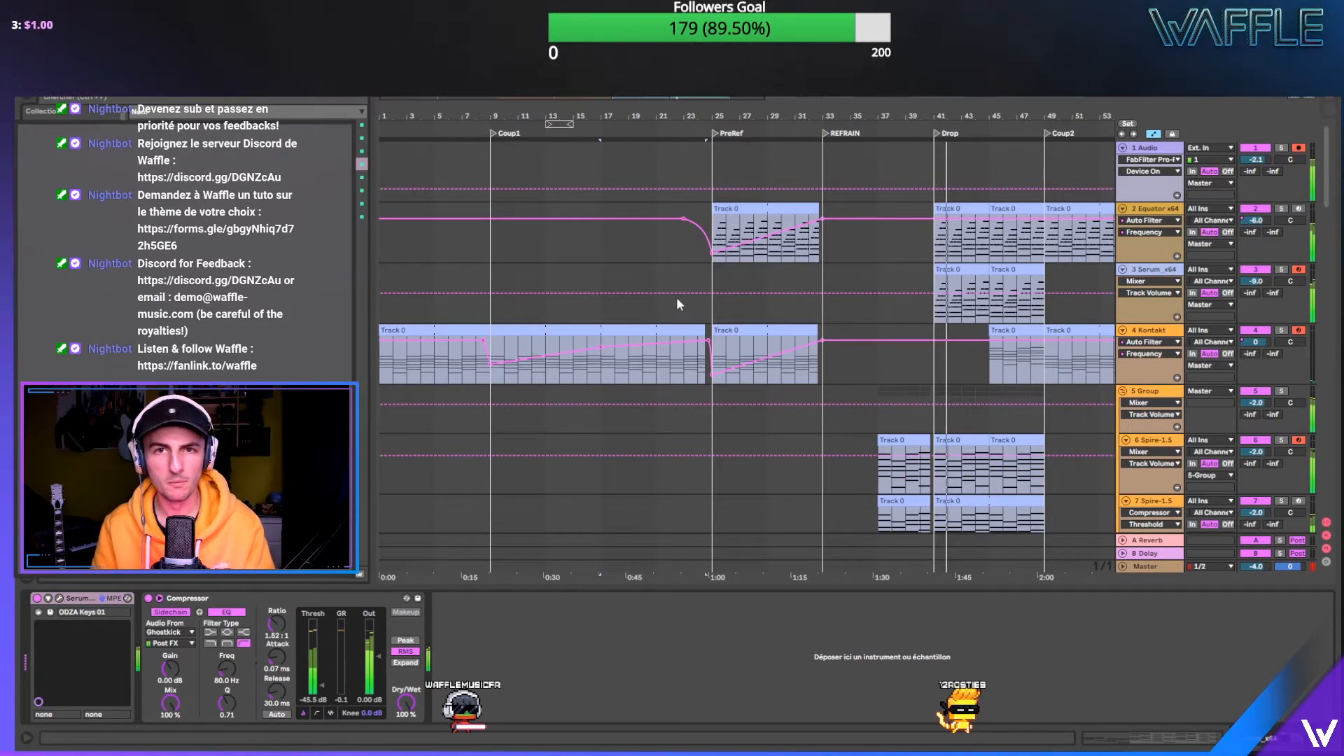
key(ctrl+d)
- Delete both Drop clips from the duplicated Serum track and arm that track
click(952, 329)
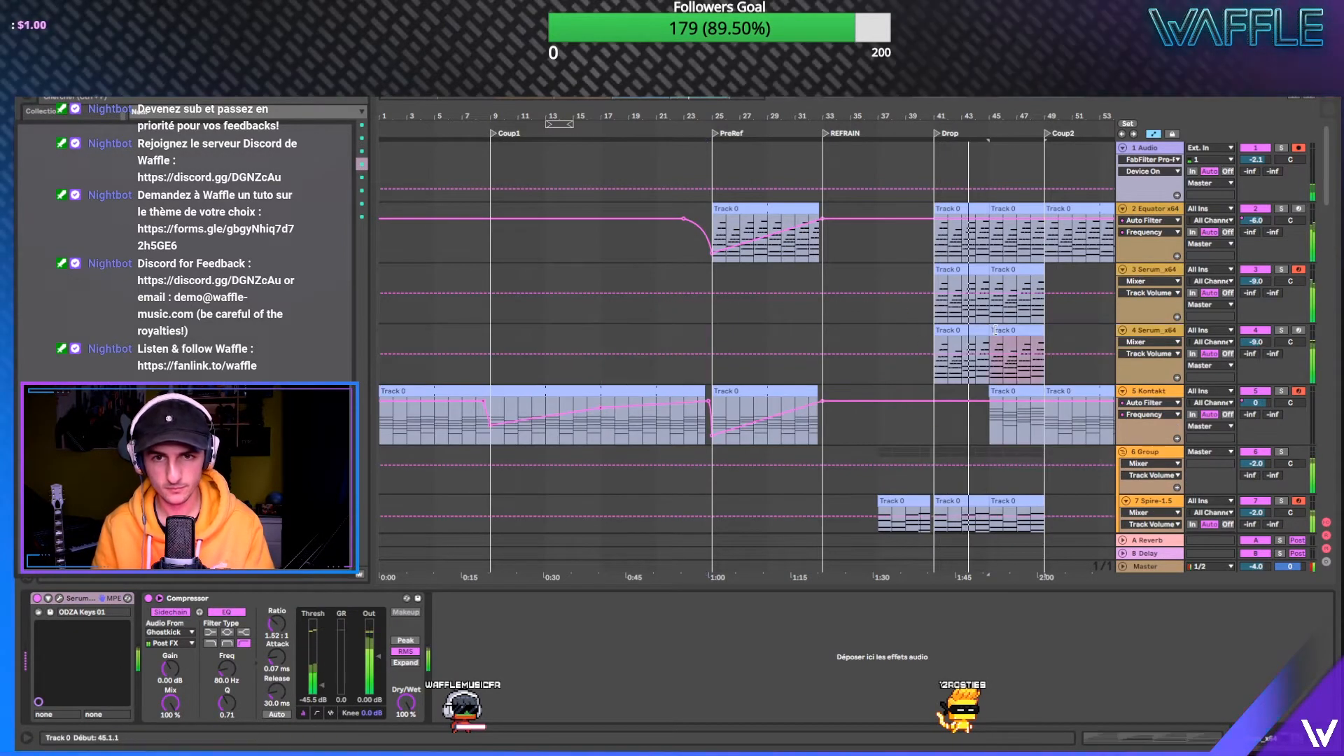
key(Delete)
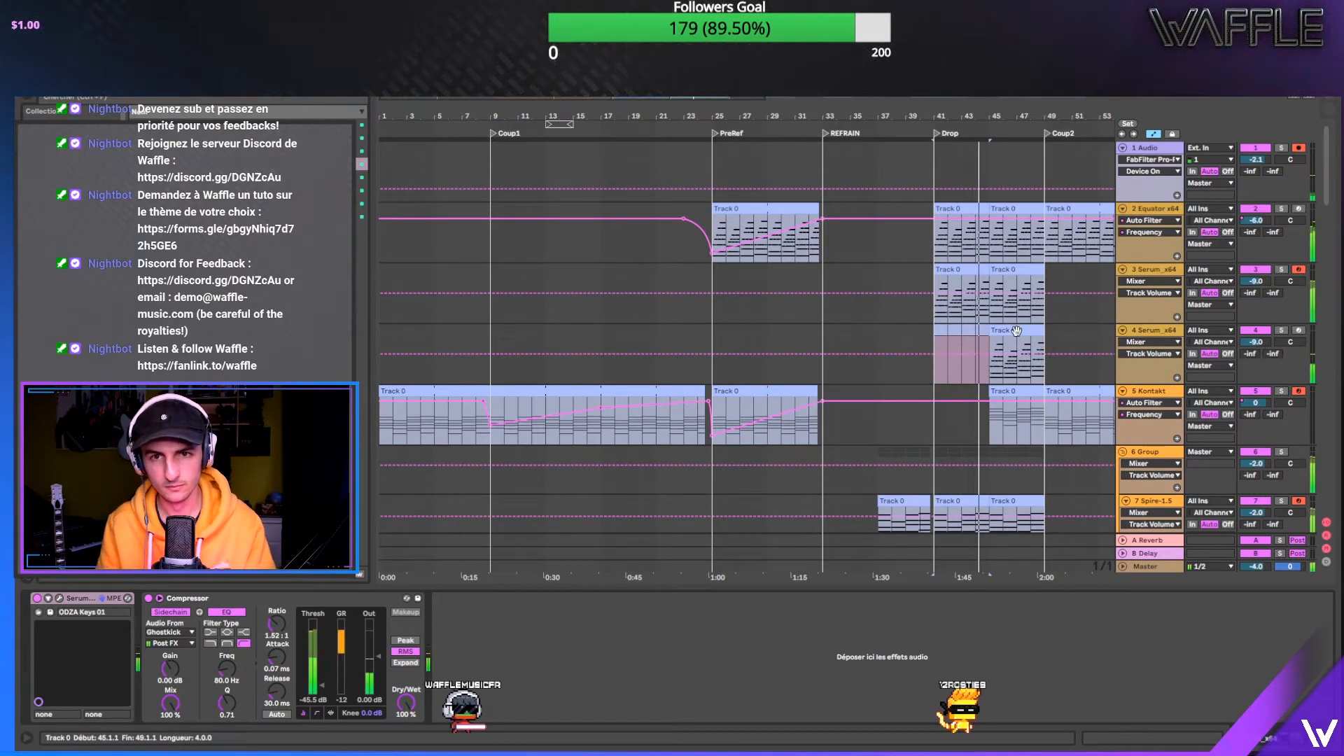
key(Delete)
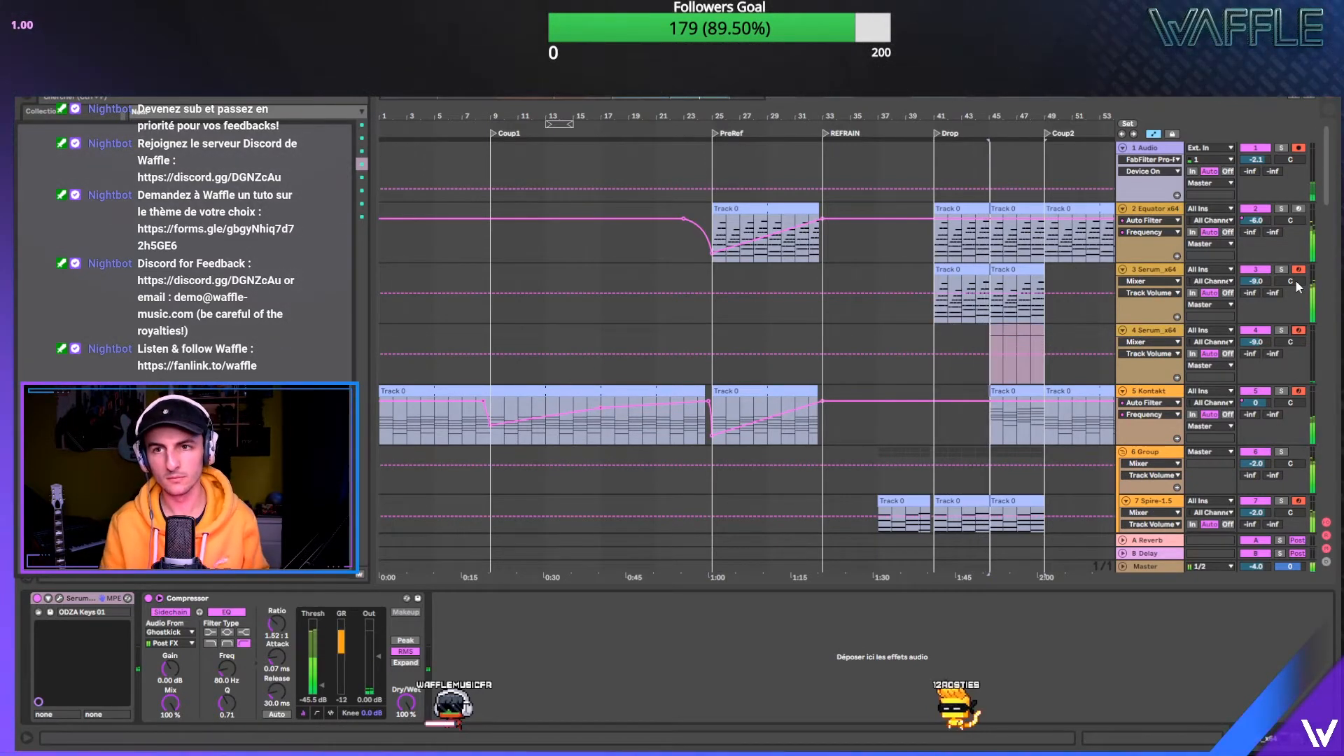
- Disarm the original Serum track, the 5 Kontakt track and the 7 Spire track
scroll(1153, 322, down, 3)
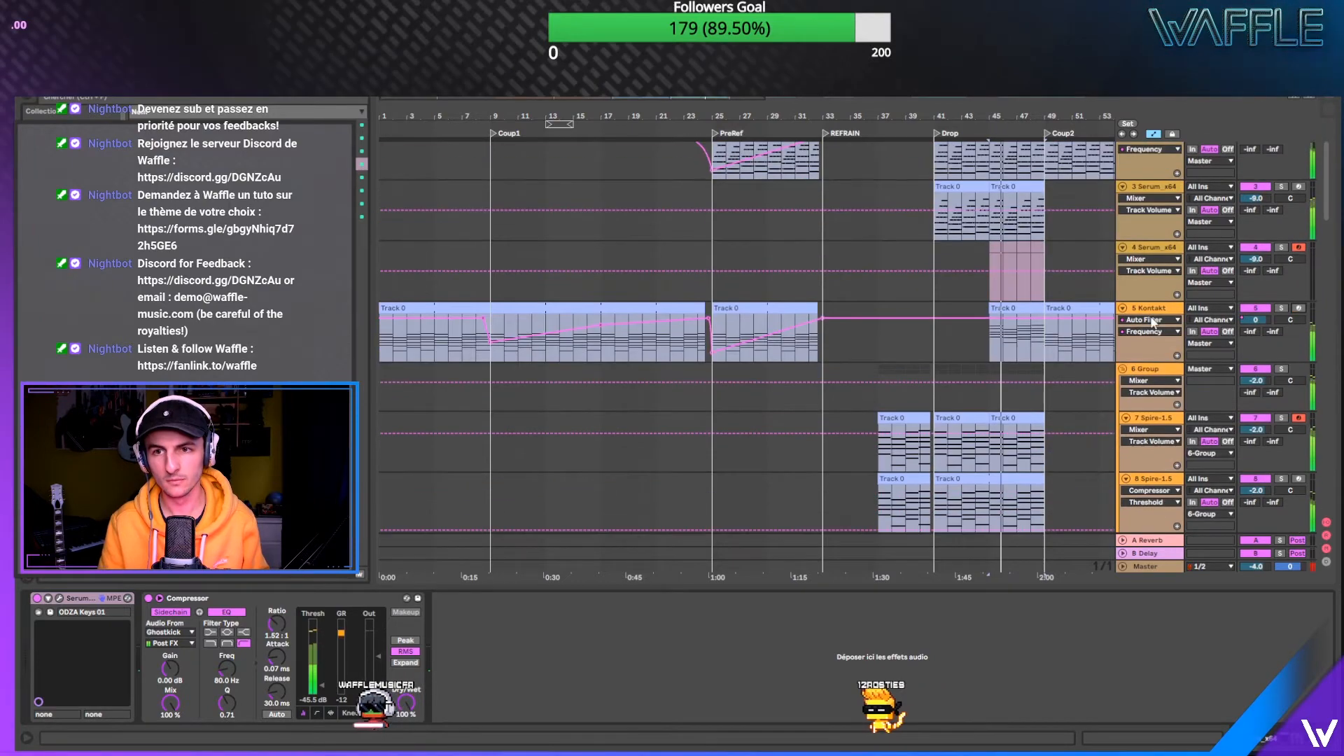
scroll(1058, 322, down, 5)
scroll(1059, 322, up, 8)
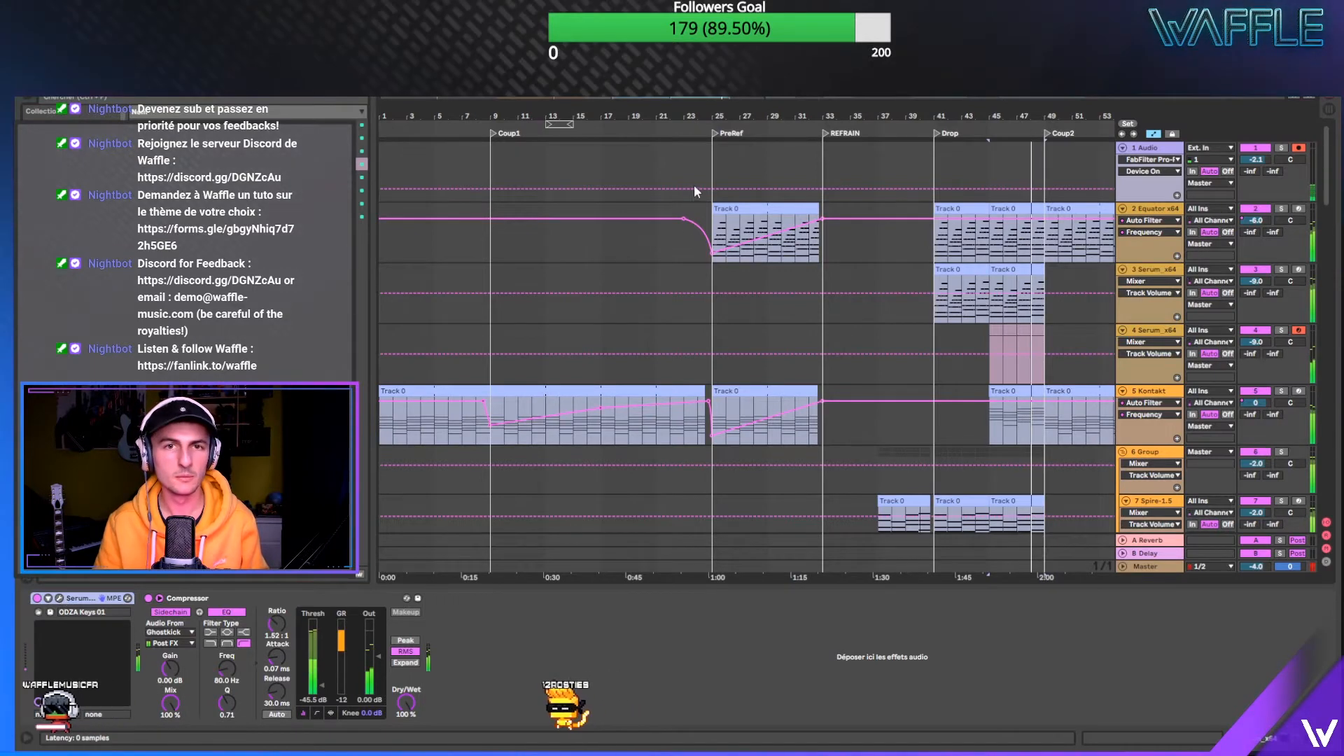
- Open Serum on the duplicated track and audition the presets from ODZA Keys 02 to ODZA Keys 05
key(ctrl+alt+p)
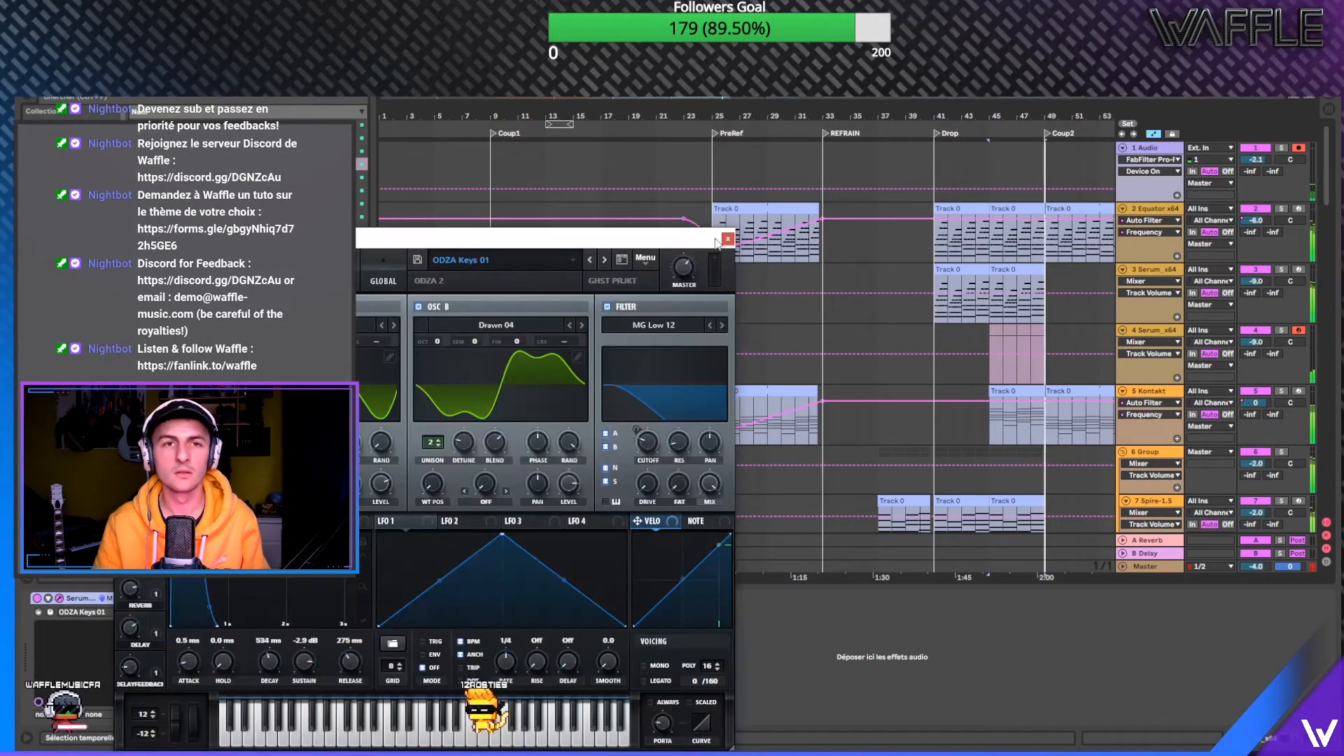
drag(673, 235, 599, 243)
click(561, 235)
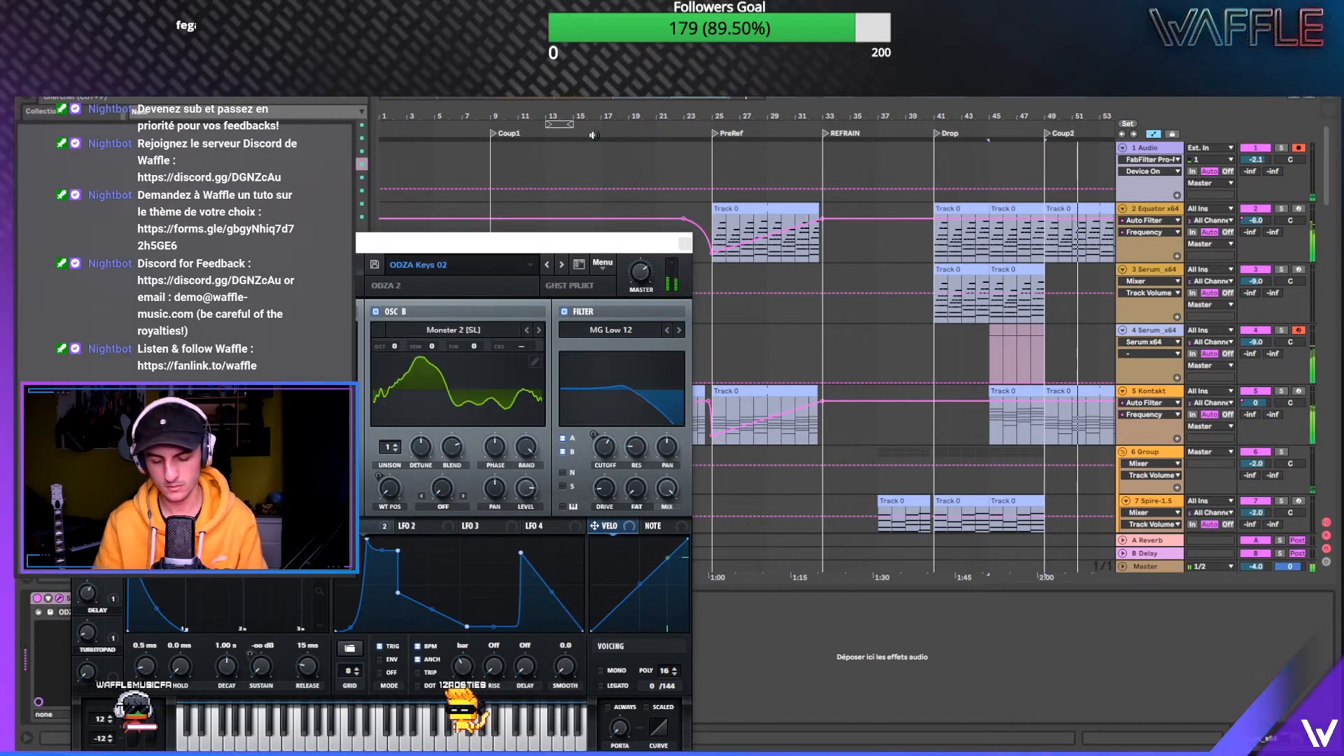
click(595, 140)
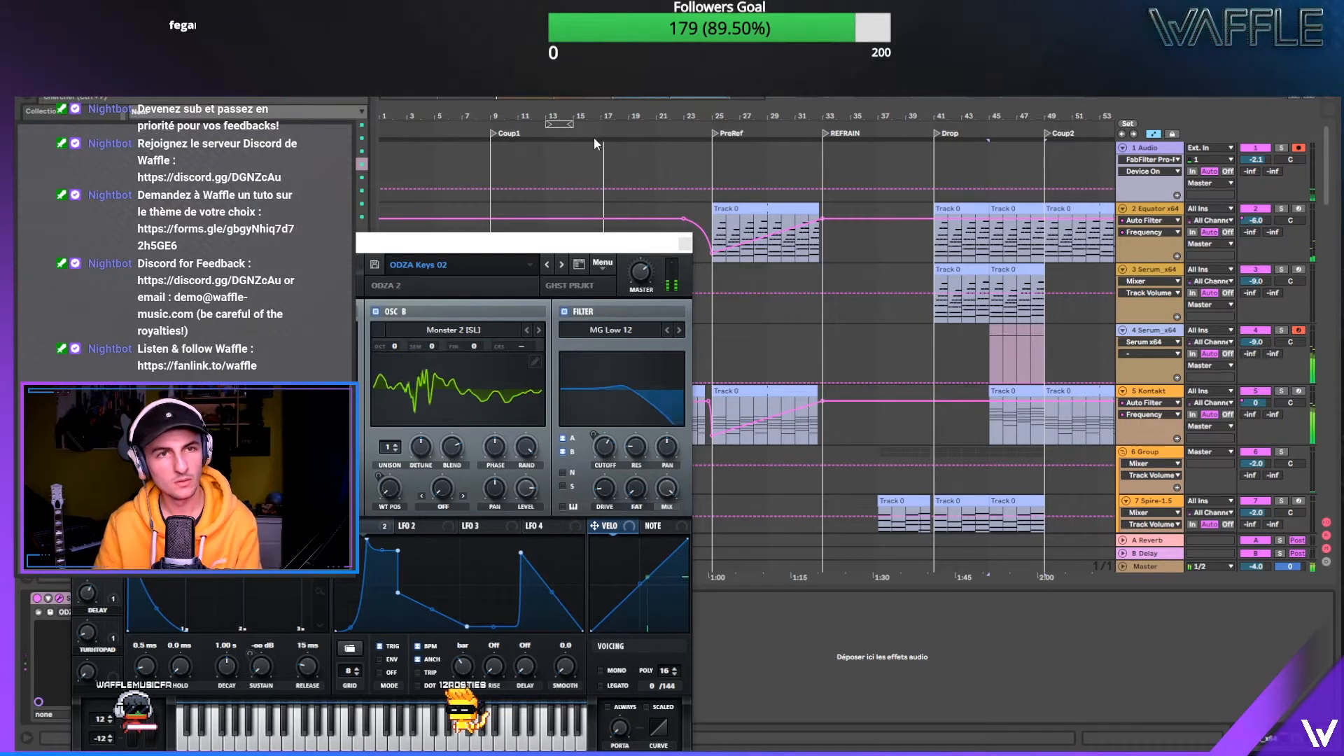
click(560, 260)
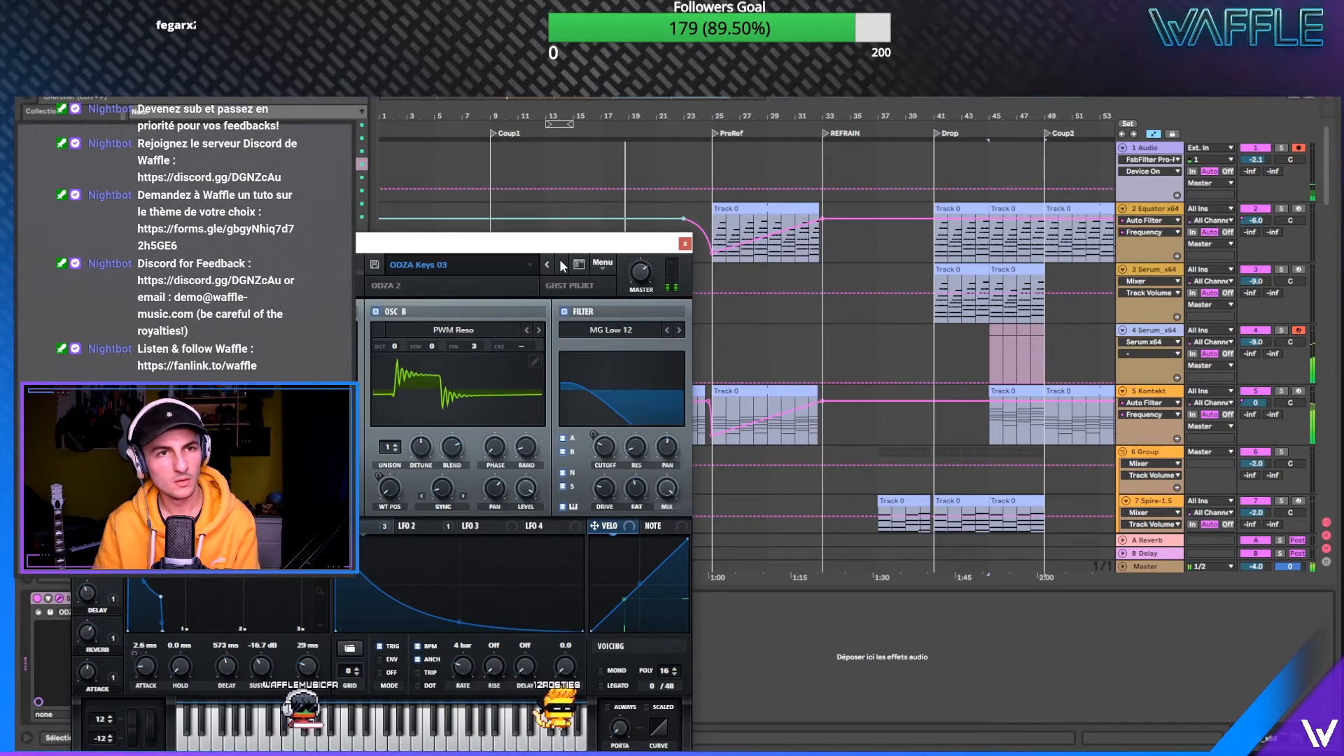
click(560, 261)
click(560, 260)
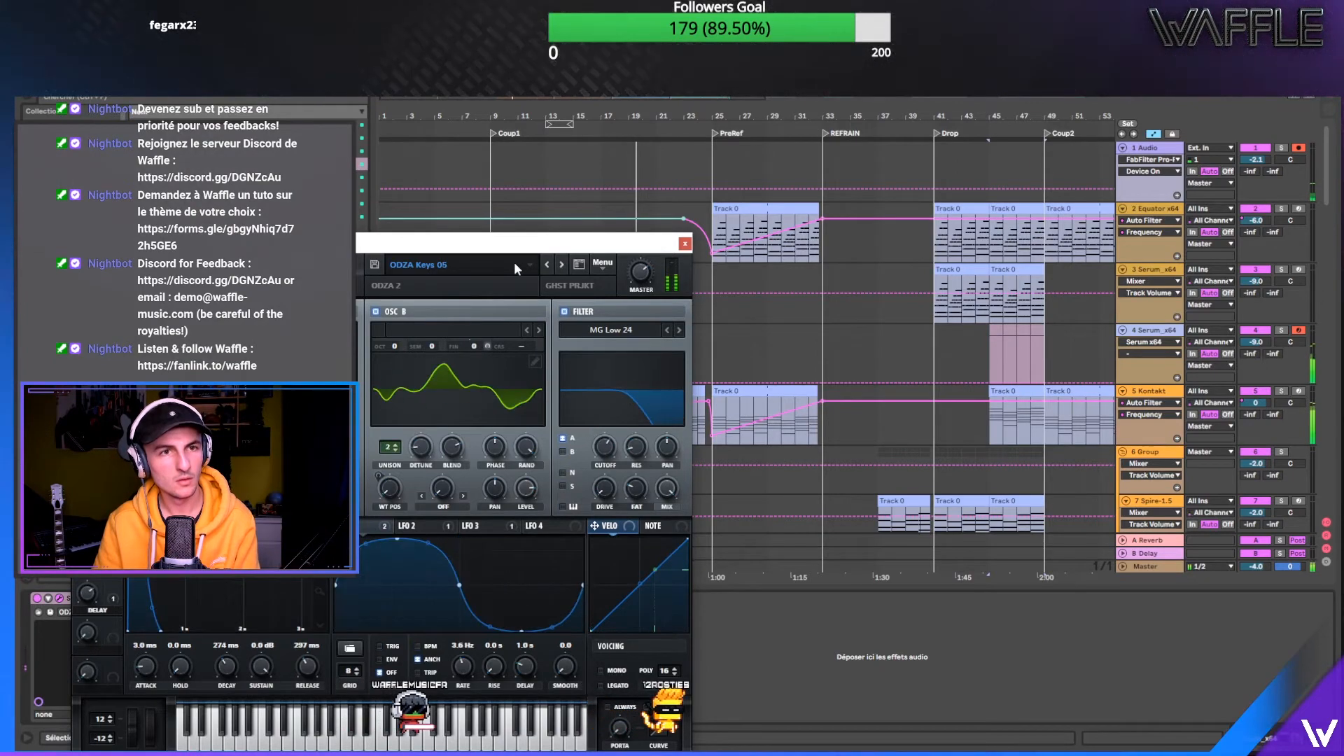
- Load the [PLUCK] Clockinsine preset from the Petit bank, audition it from Coup1 and close Serum
click(514, 262)
mouse_move(598, 527)
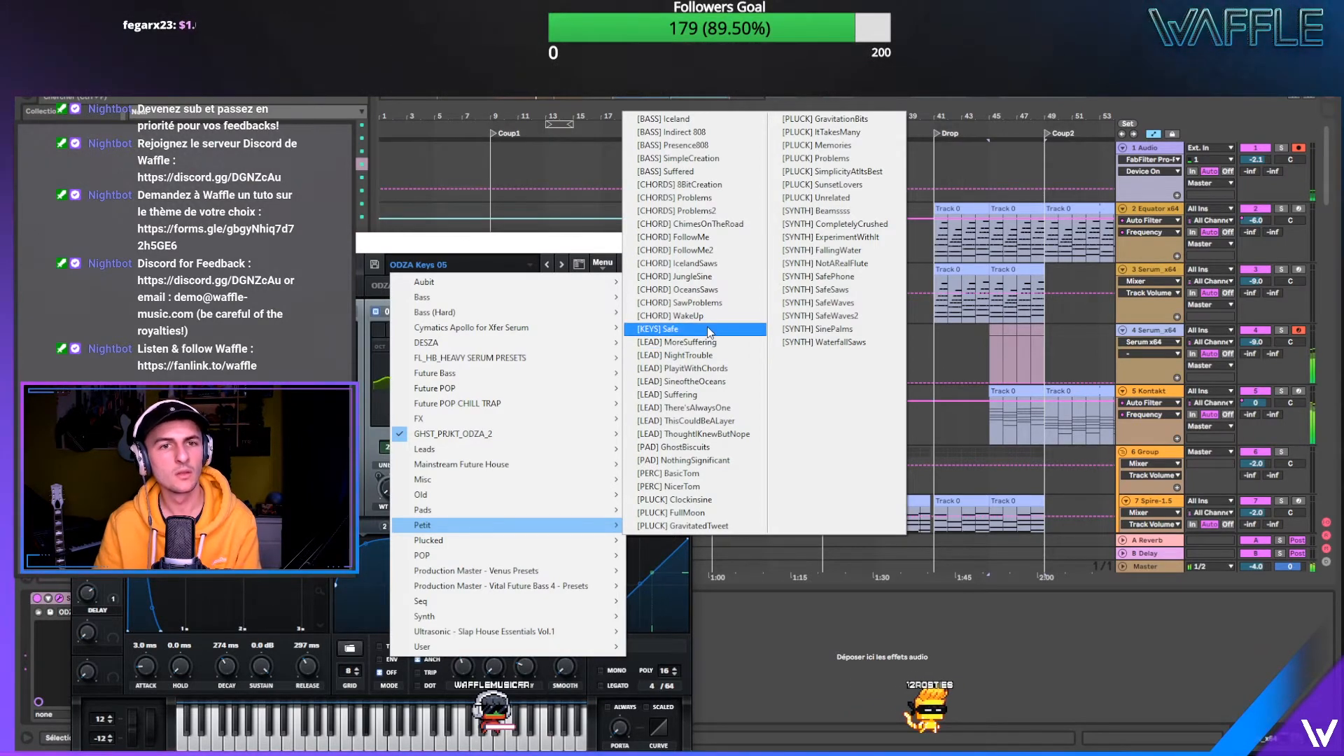
click(710, 504)
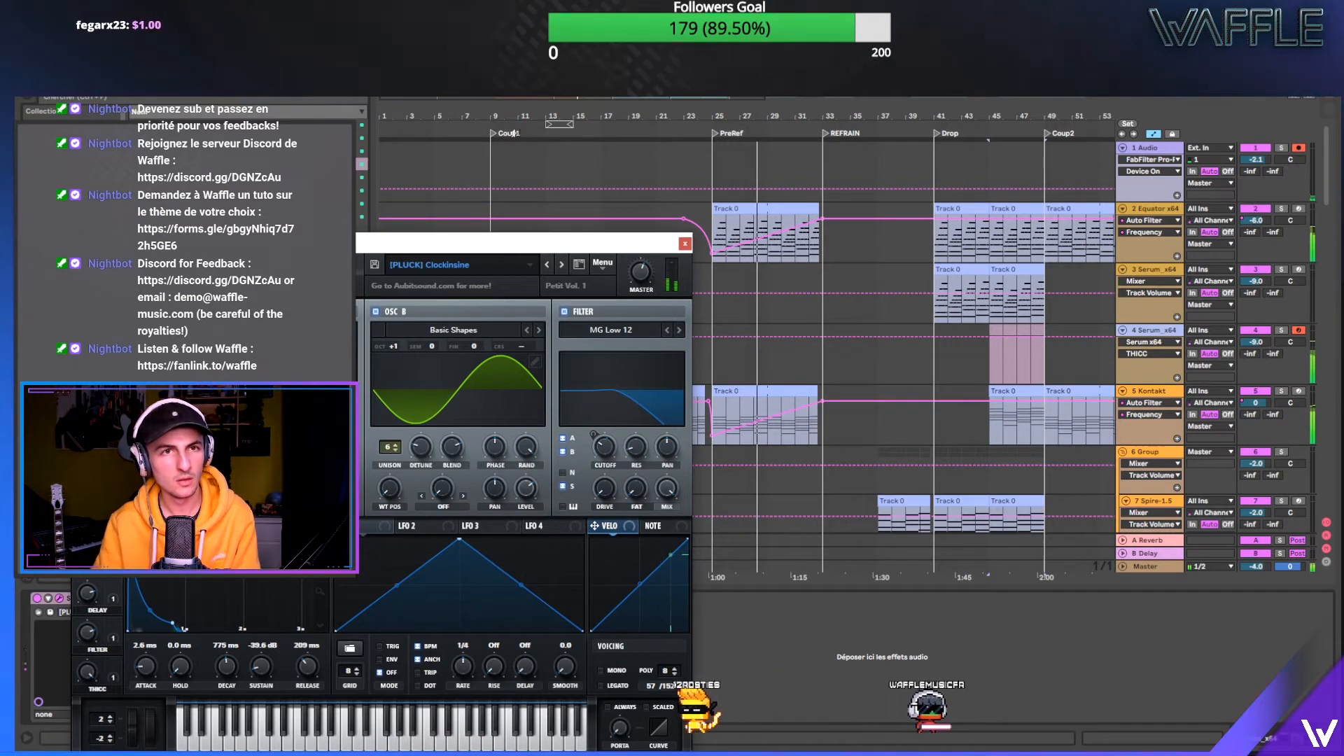
click(485, 131)
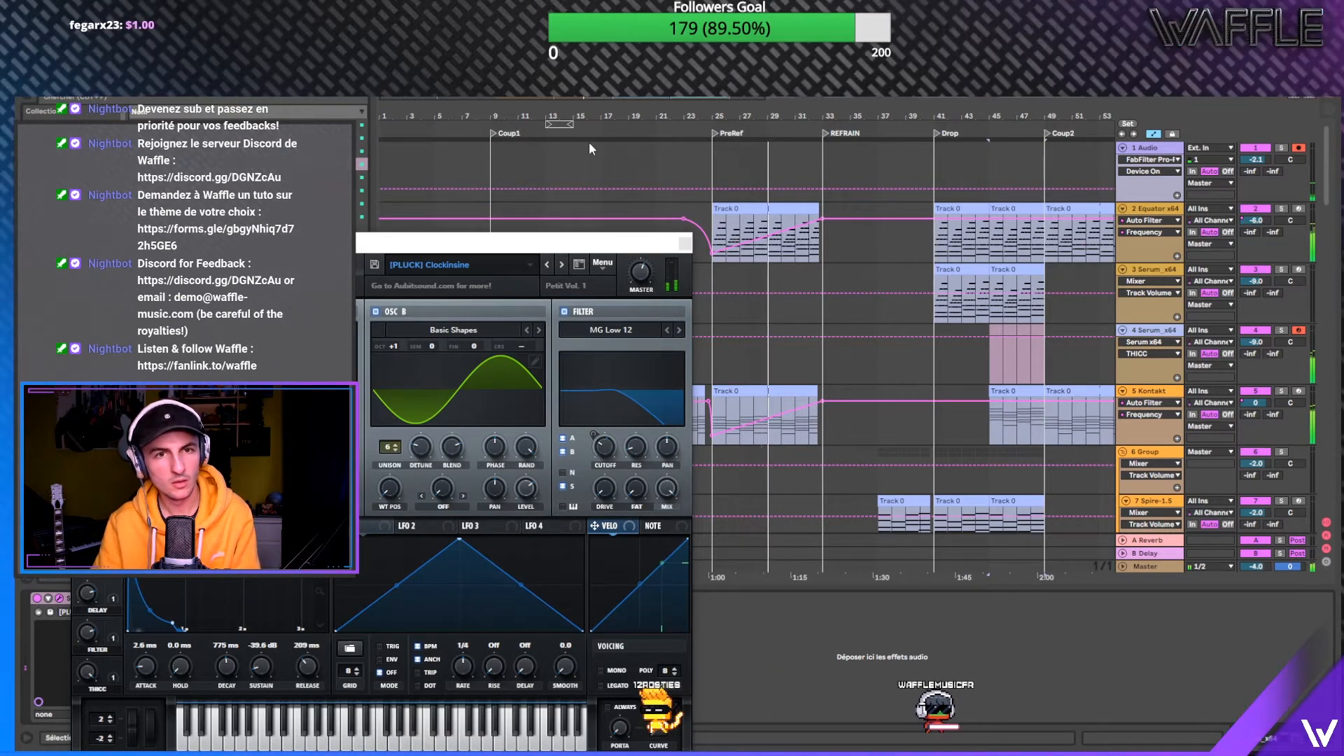
click(685, 245)
- Copy the four bars of the Kontakt chord clip starting at bar 9 onto the 4 Serum_x64 track
click(558, 391)
drag(494, 397, 539, 363)
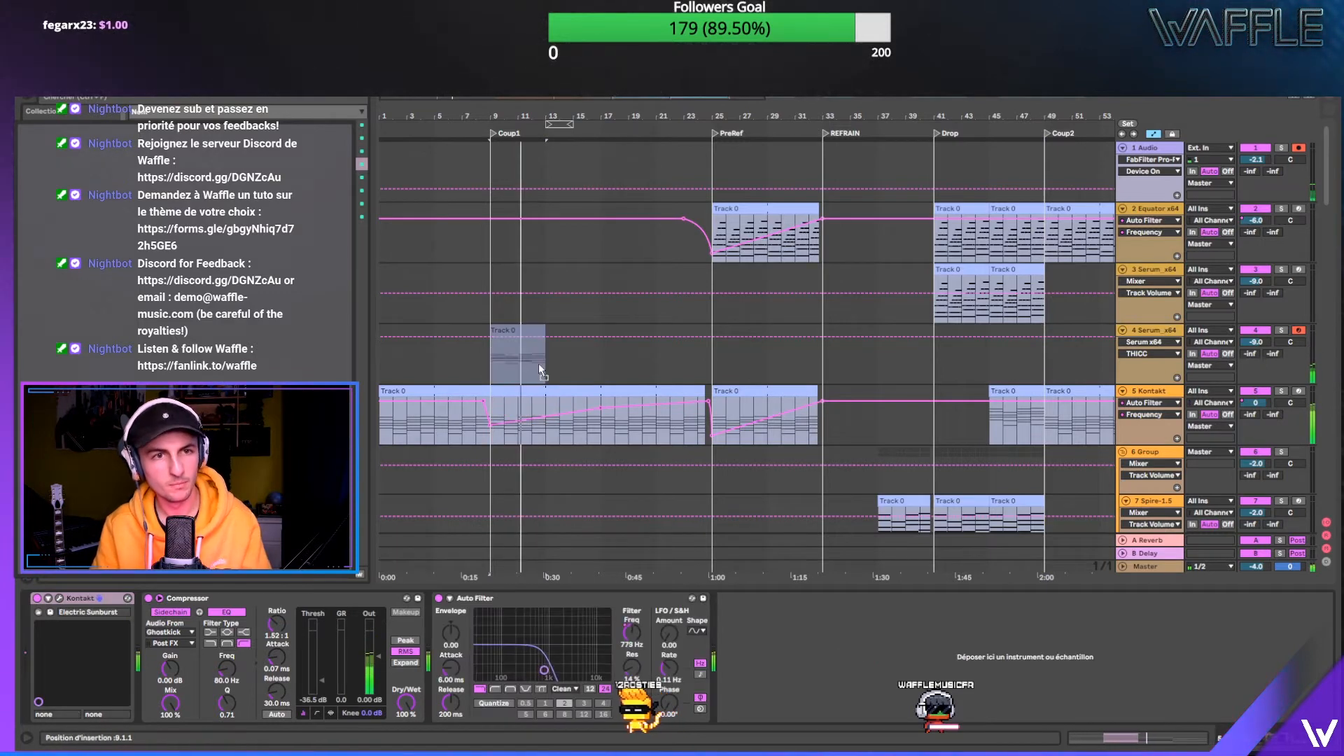
- Open the copied chord clip in an enlarged note editor and transpose all its notes down one octave
double_click(534, 332)
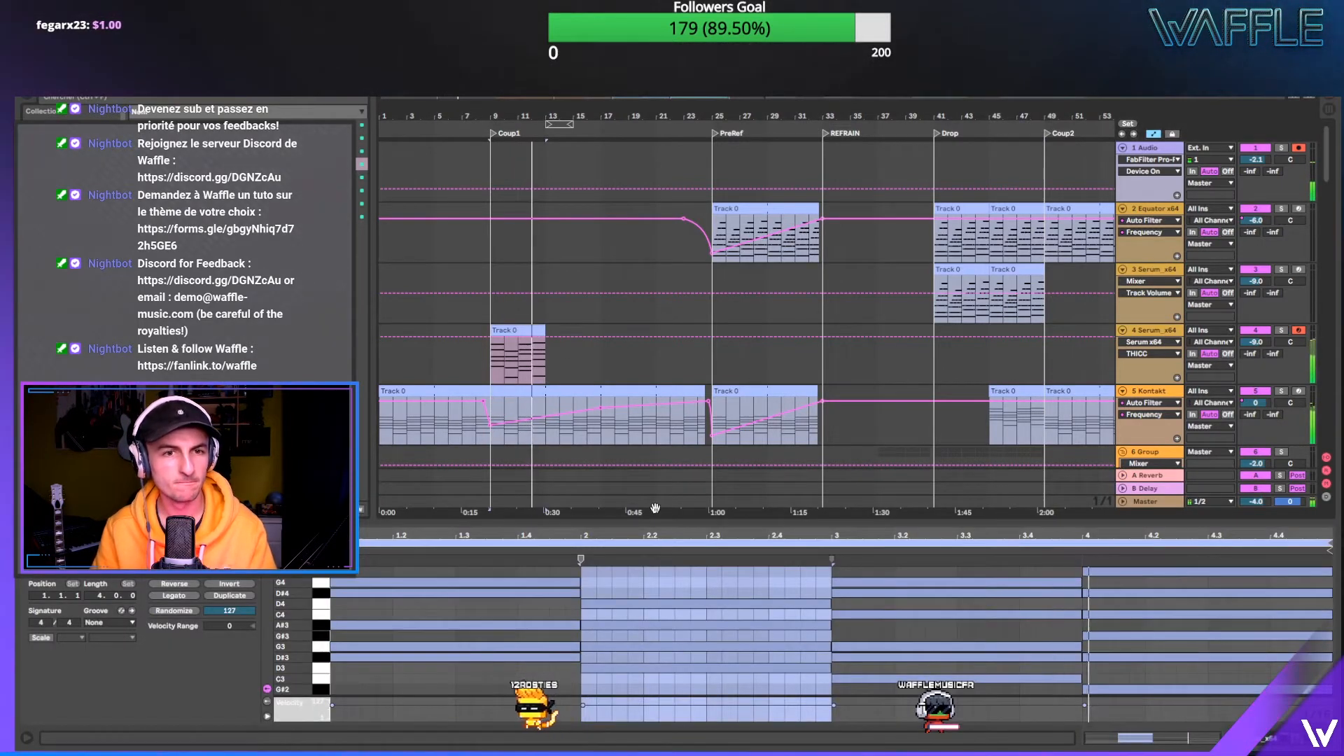
drag(656, 522, 648, 253)
click(507, 580)
key(ctrl+a)
key(space)
key(shift+Down)
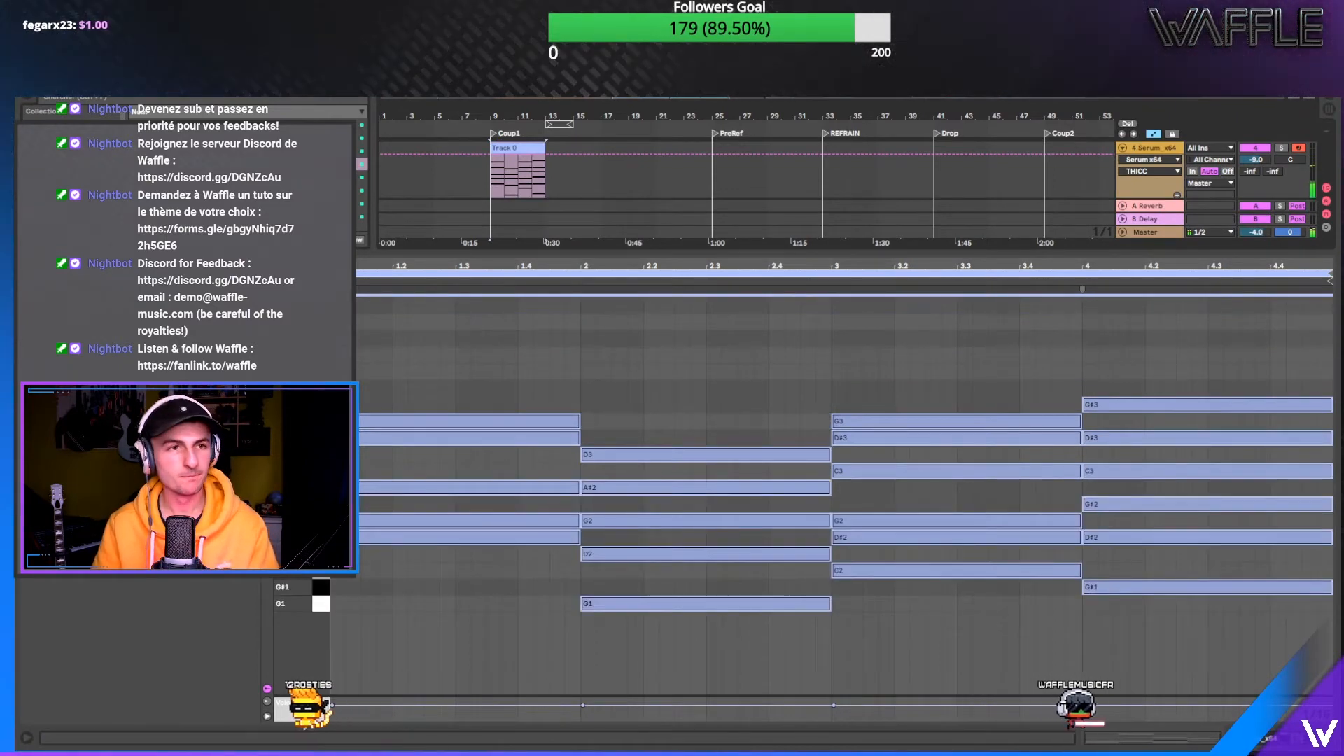
- Shorten the first chord's notes so they start at 1.1.3 and play back the clip
click(287, 269)
click(287, 269)
key(space)
drag(339, 469, 361, 323)
key(space)
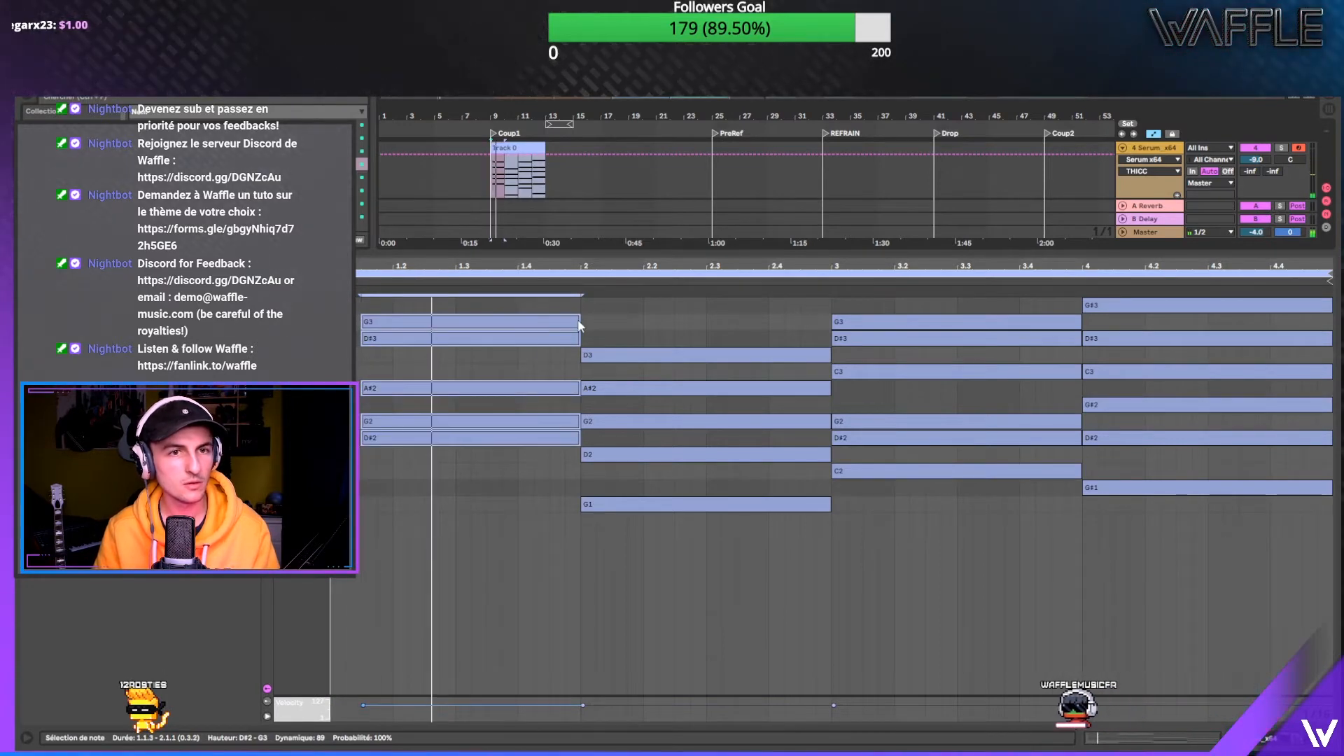
- Turn the first two chords into five repeated 0.0.2 stabs each, deleting the second chord's extra hit at 2.1.1
mouse_move(579, 321)
mouse_down()
mouse_move(376, 324)
mouse_move(560, 324)
mouse_up()
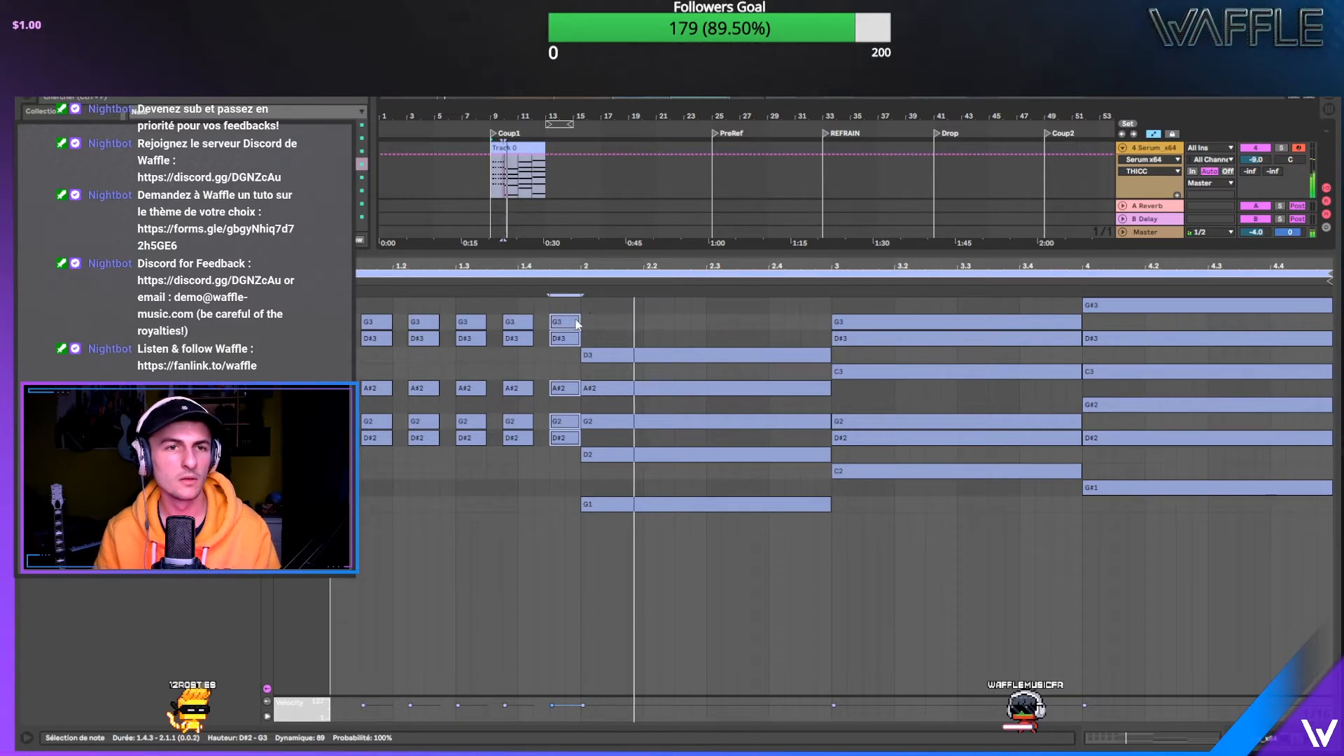
key(space)
drag(591, 313, 582, 597)
click(596, 343)
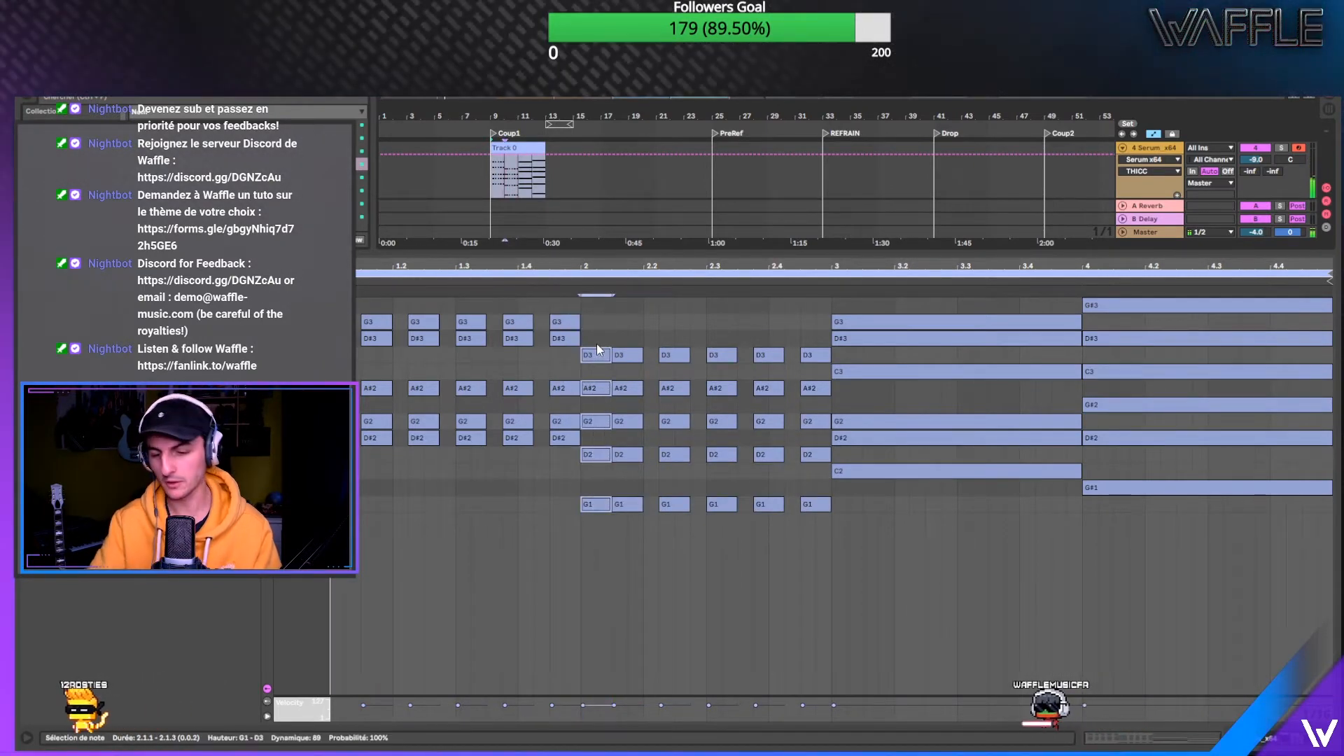
key(Delete)
key(space)
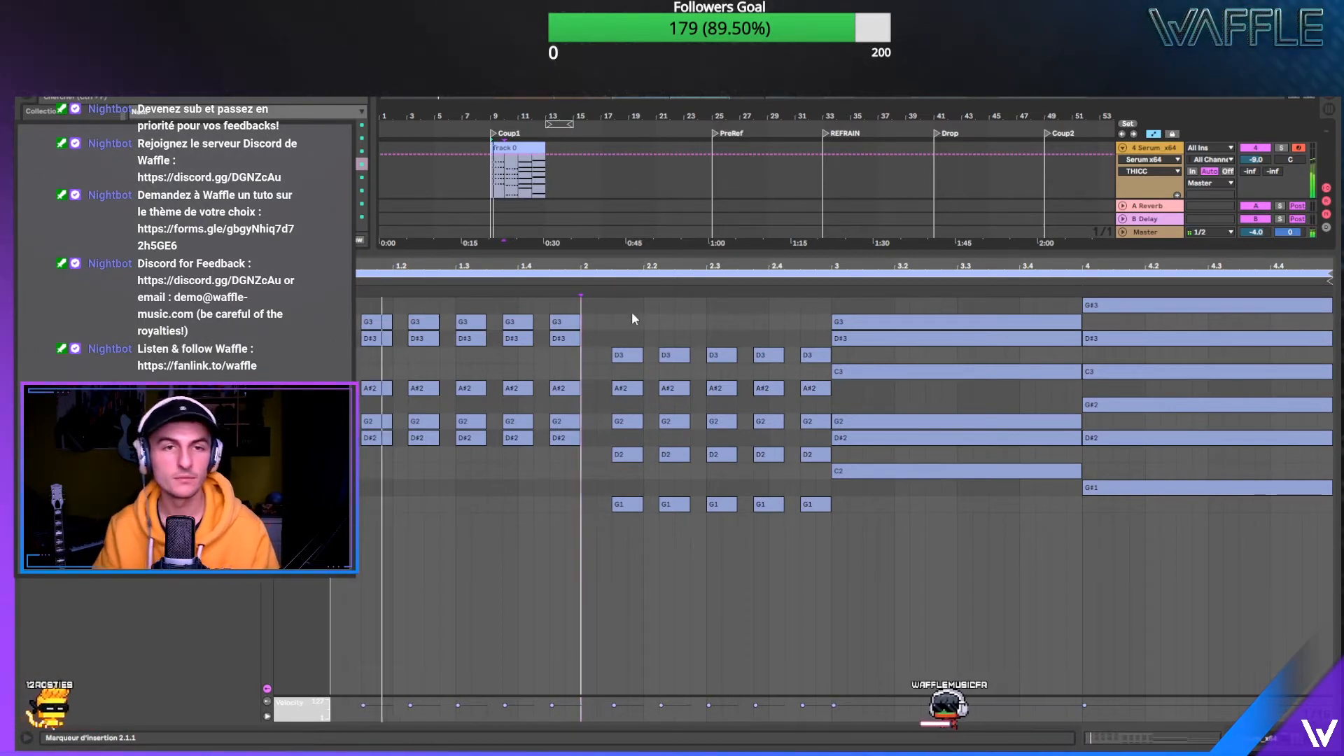
- Give the third and fourth chords the same five-stab rhythm, deleting their extra hits at 3.1.1 and 4.1.1
drag(537, 147, 538, 174)
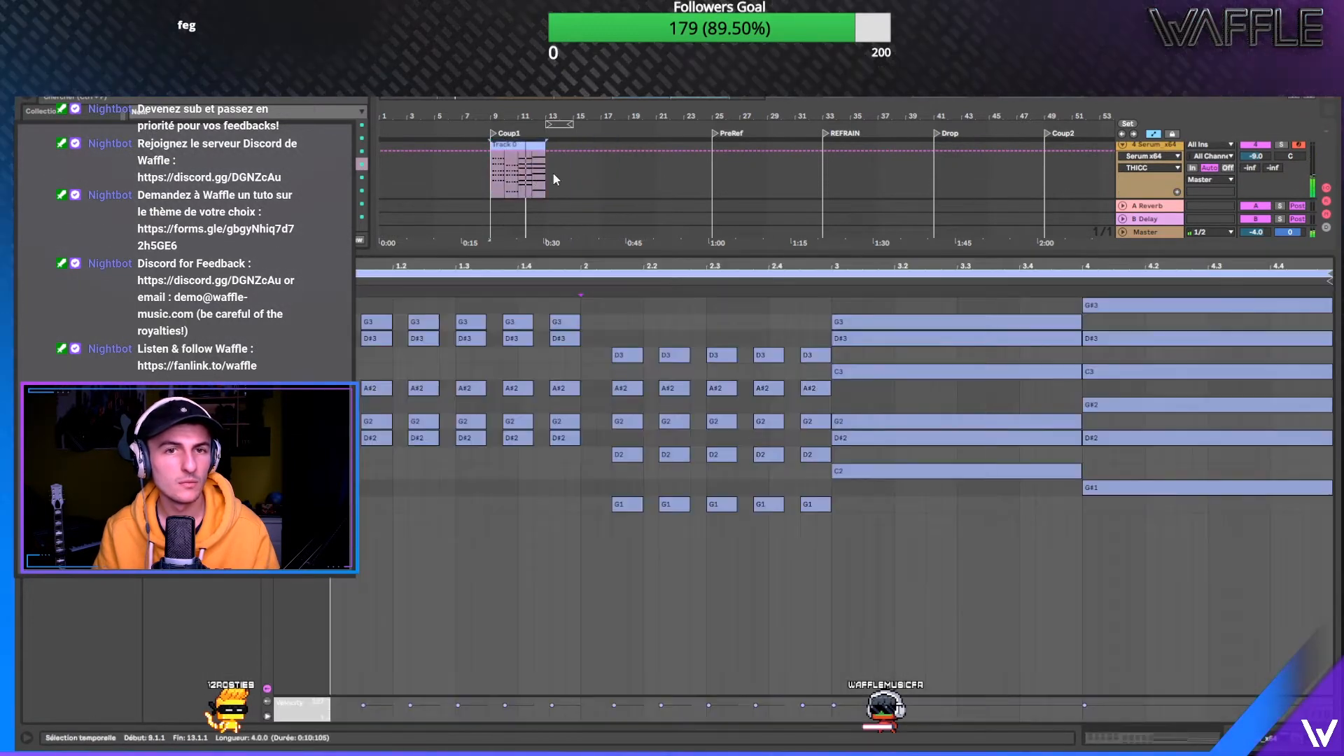
drag(819, 334, 876, 427)
drag(874, 442, 1128, 312)
scroll(1145, 525, up, 2)
drag(1101, 534, 1099, 312)
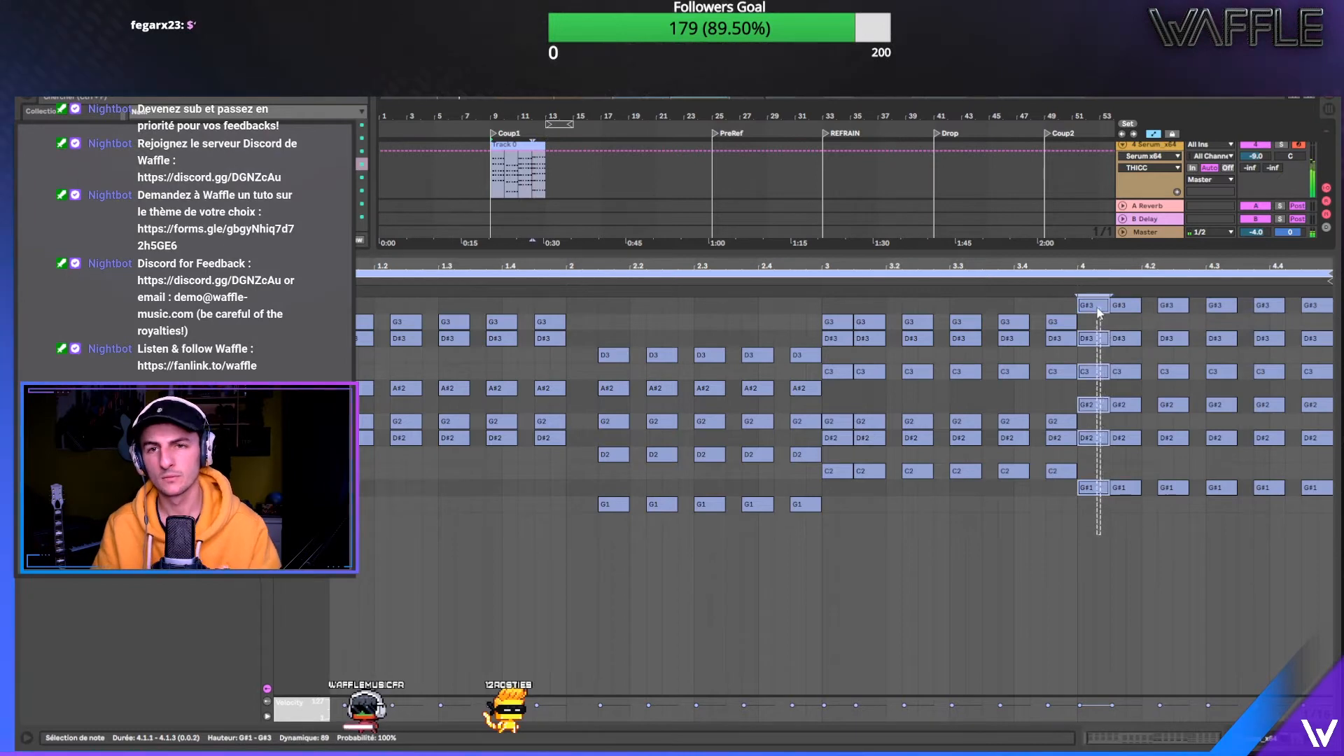
key(Delete)
drag(860, 326, 840, 312)
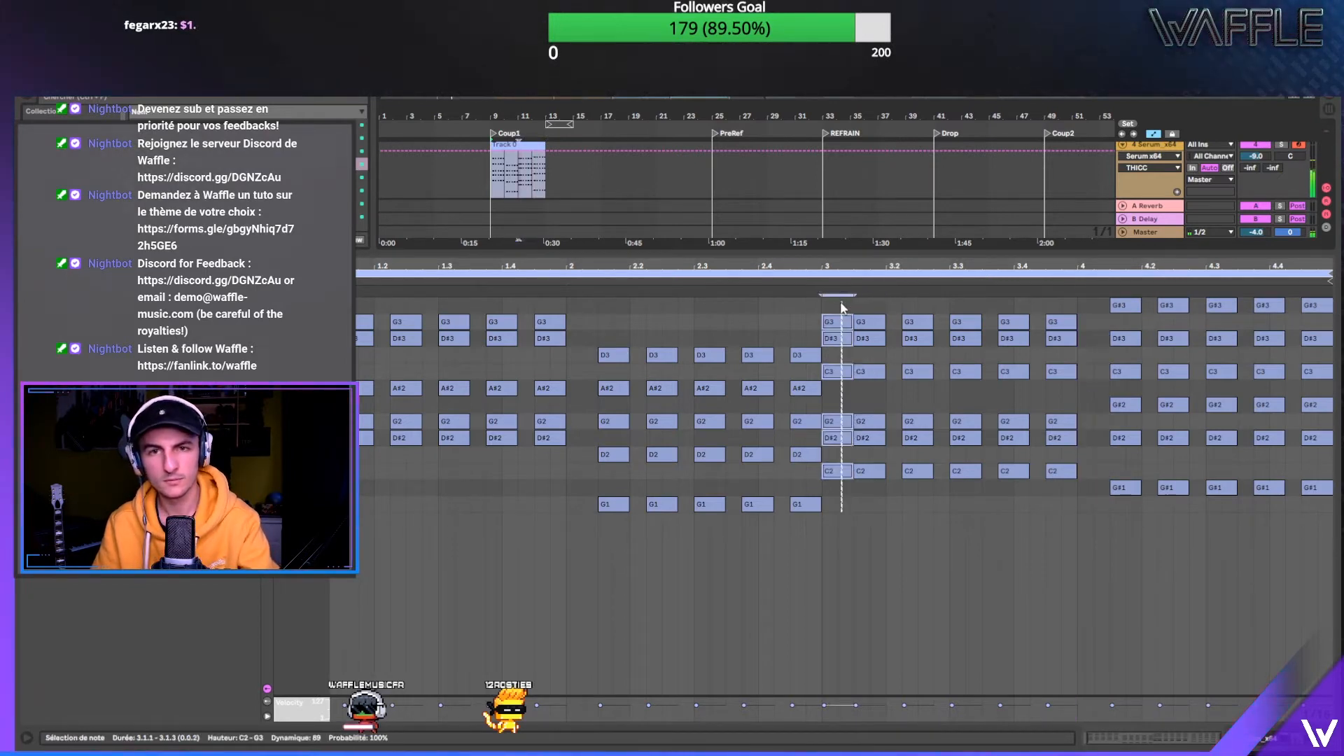
key(Delete)
- Move the stab clip on the 4 Serum_x64 track to bar 17 and extend it to 25.1.1, eight bars long
key(space)
drag(804, 253, 787, 472)
scroll(614, 235, up, 2)
drag(517, 214, 630, 249)
key(space)
key(space)
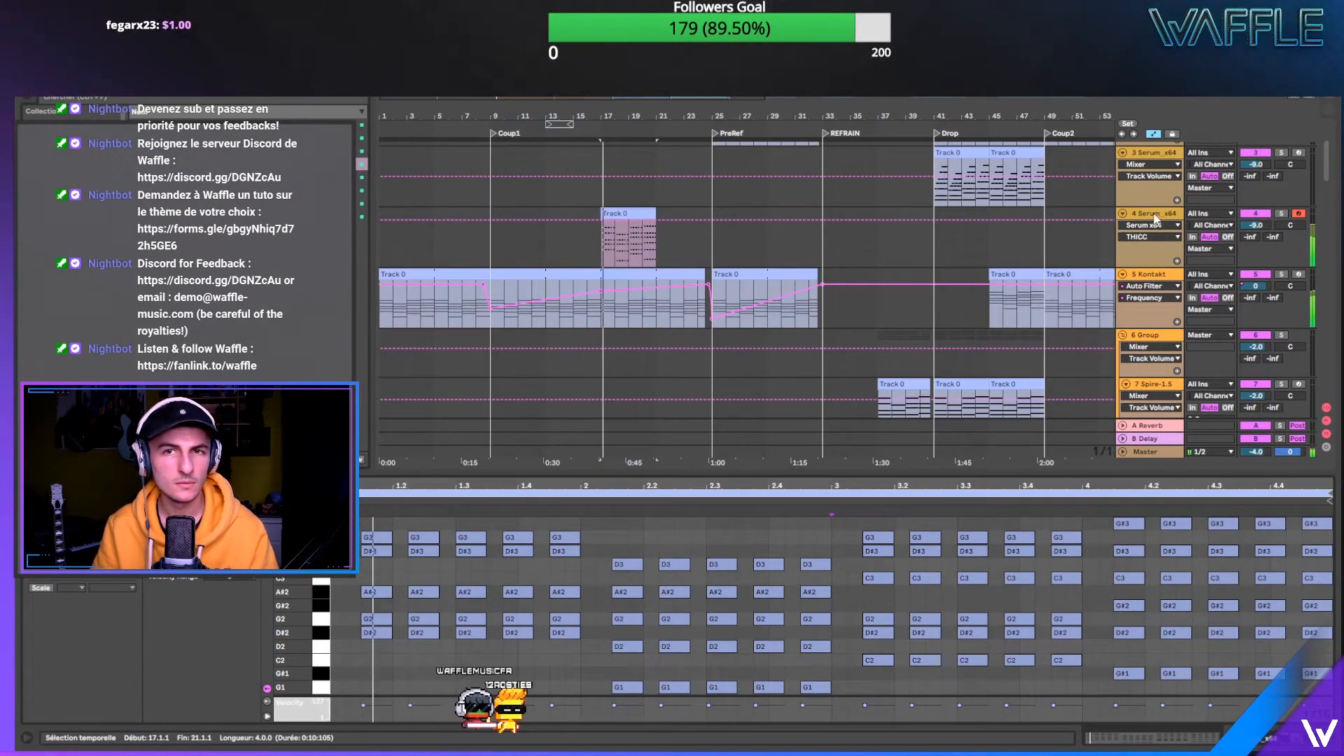
double_click(1152, 274)
click(655, 212)
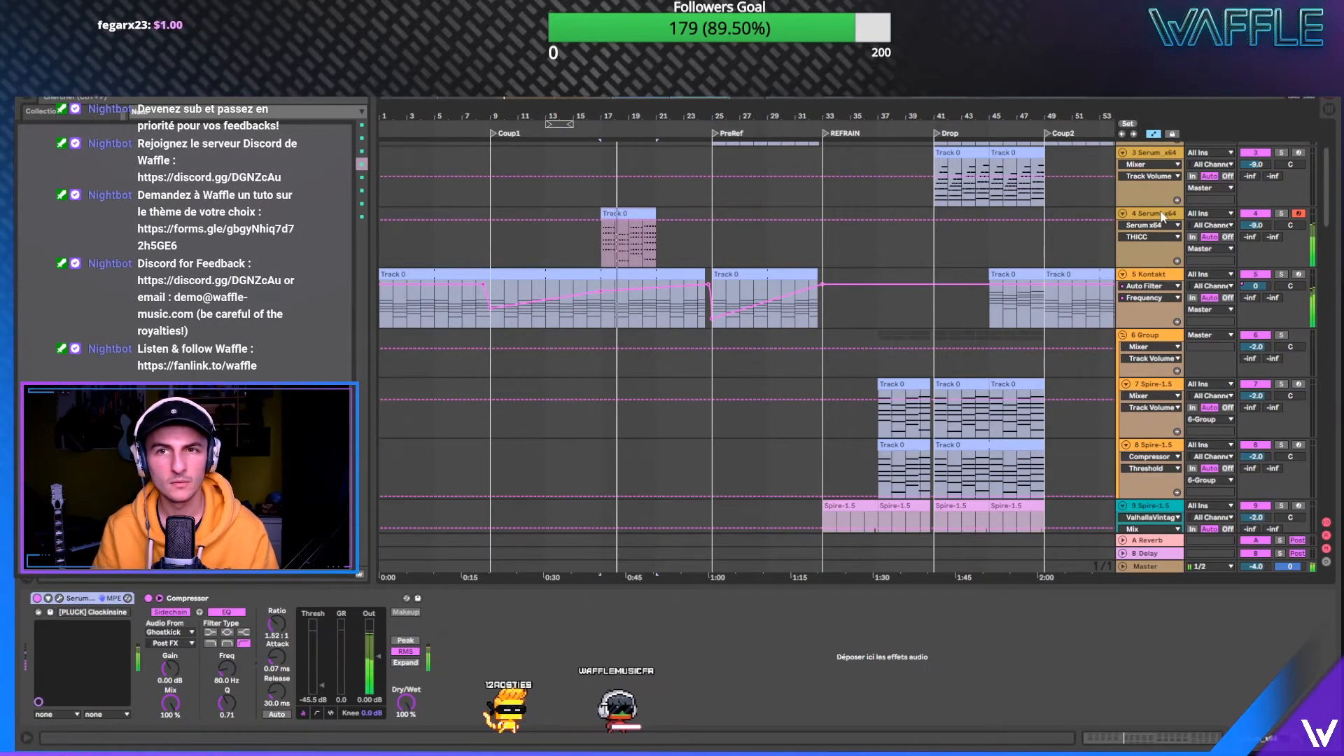
drag(659, 211, 712, 213)
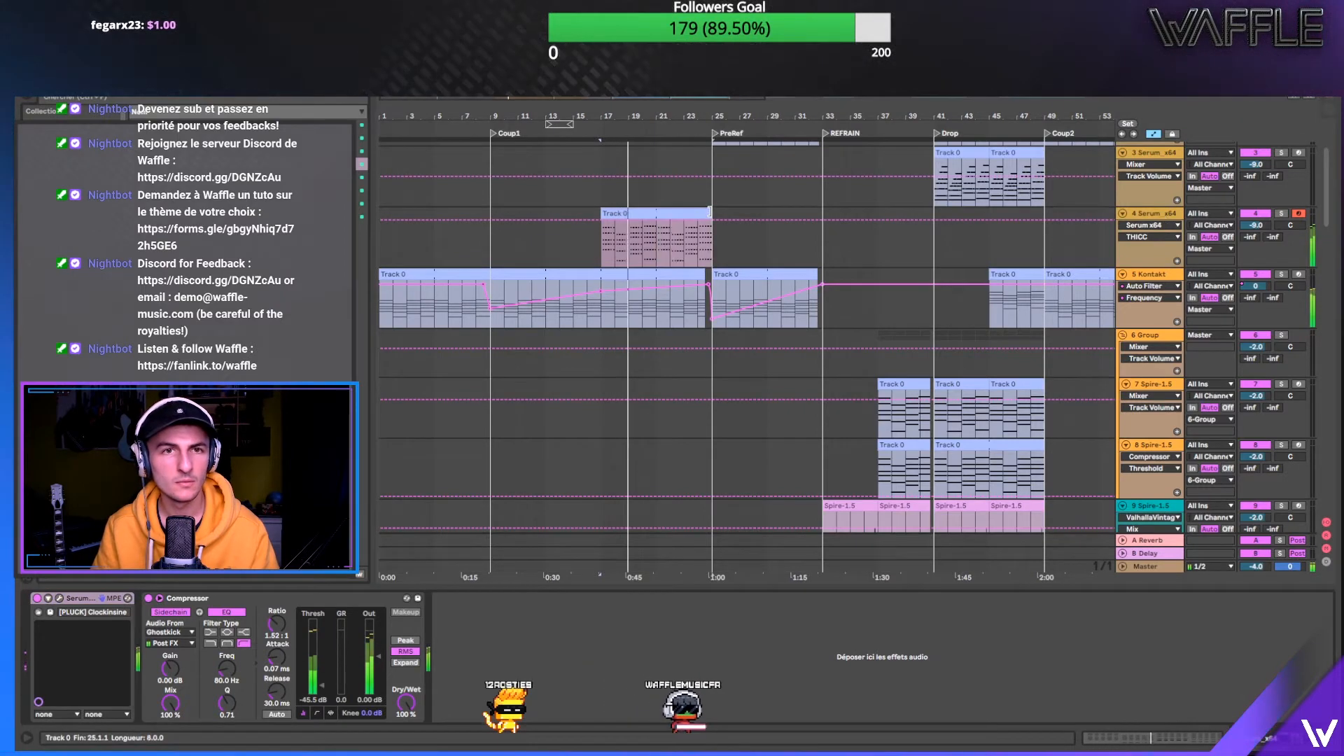
- Solo the 4 Serum_x64 track, toggle the noise oscillator in its Serum instrument and unsolo the track
click(1282, 213)
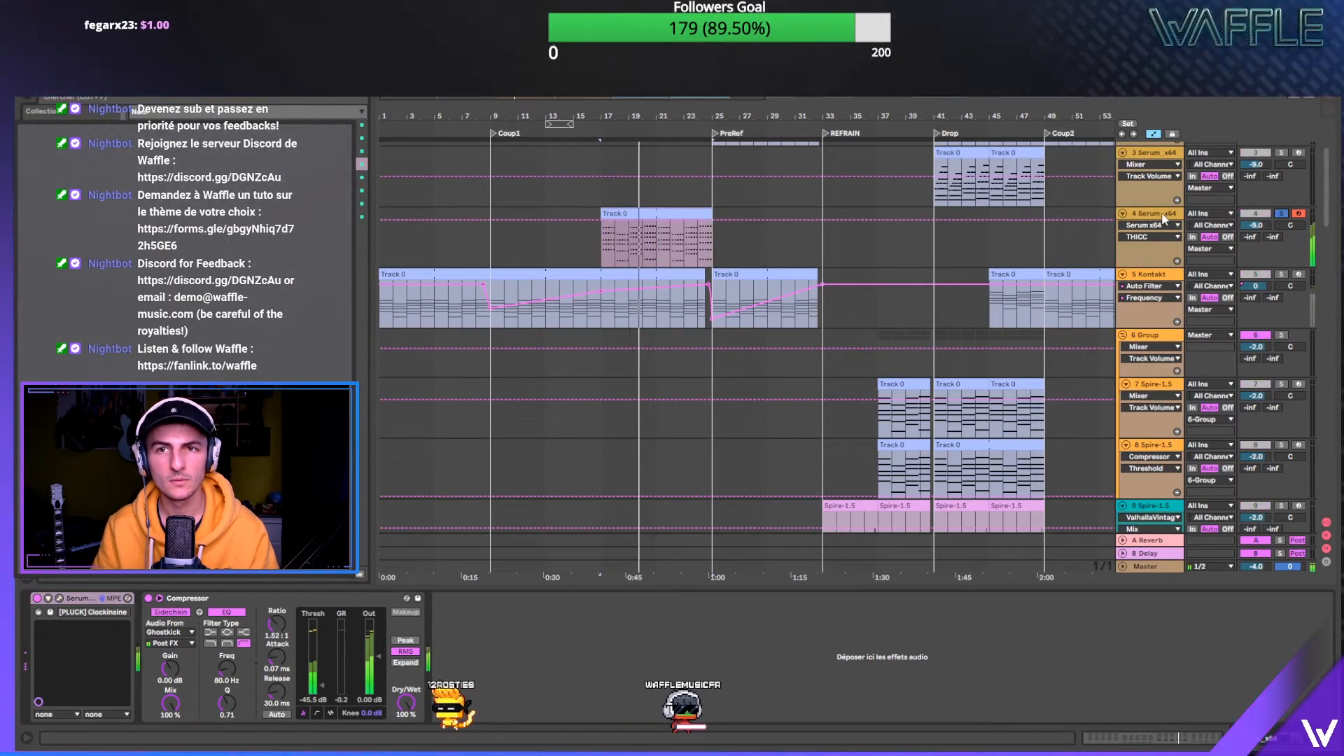
click(61, 598)
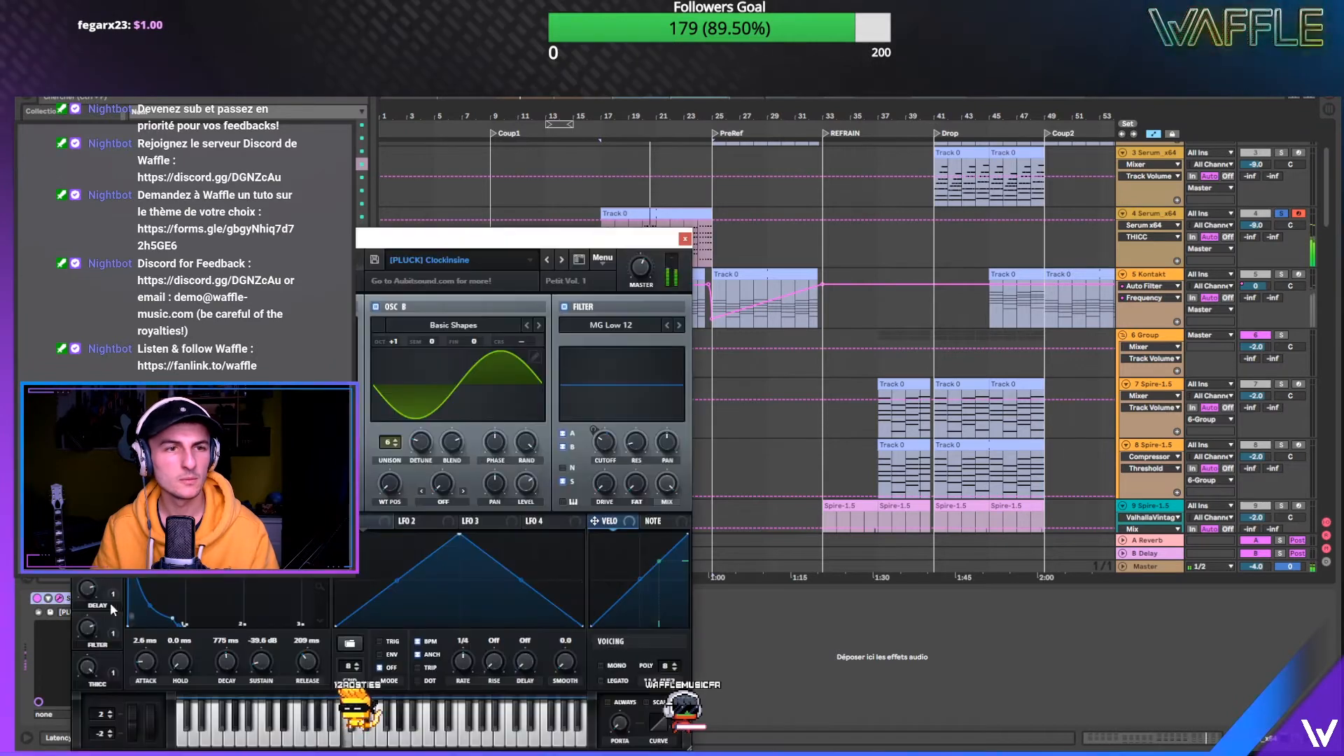
click(158, 483)
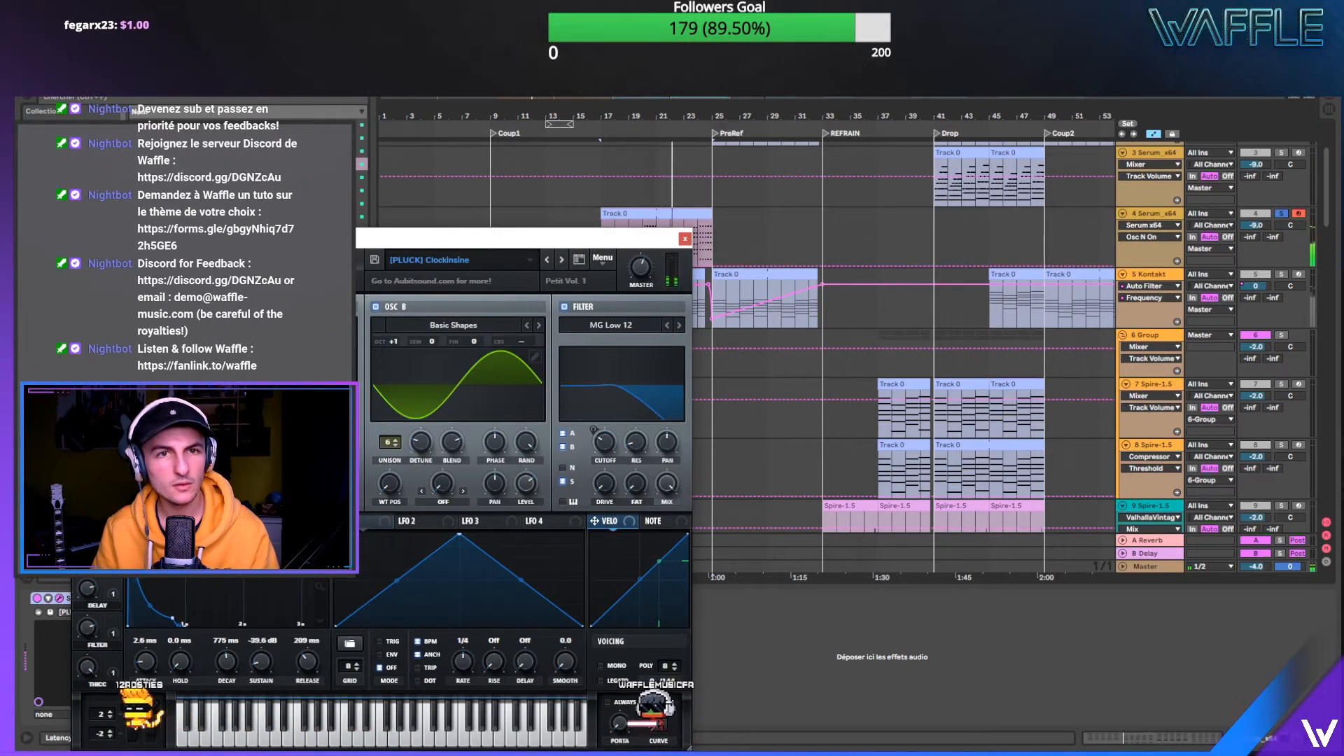
click(1281, 213)
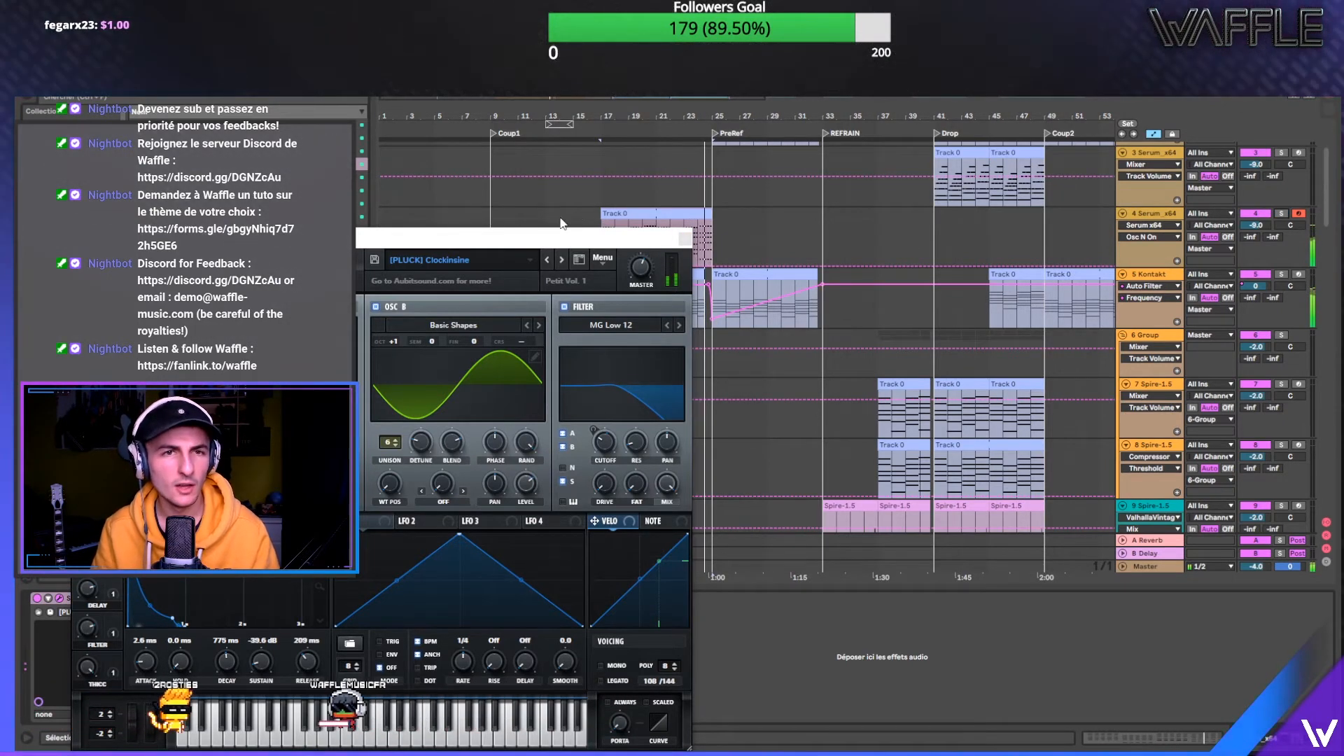
- Play back the pluck, adjust the modulation 6 amount in Serum's matrix and close the instrument
click(85, 390)
key(space)
click(257, 266)
click(298, 266)
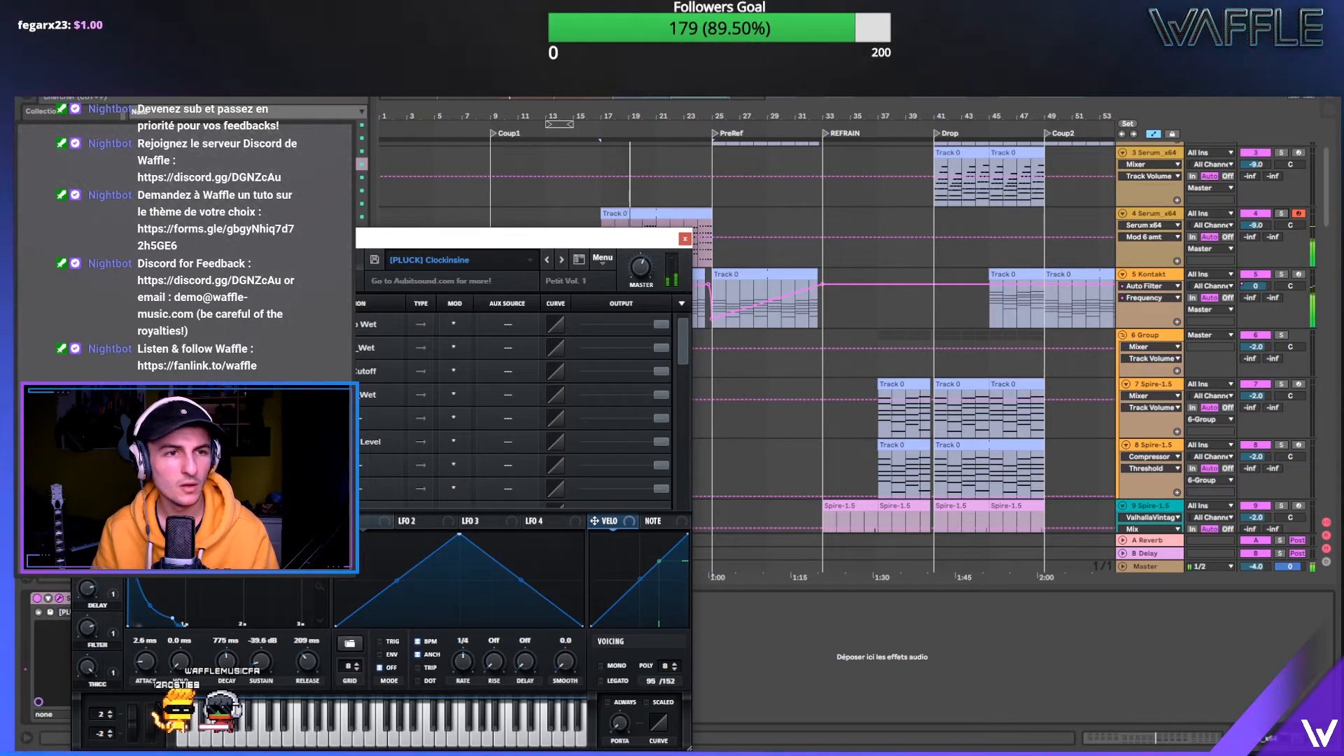
click(682, 238)
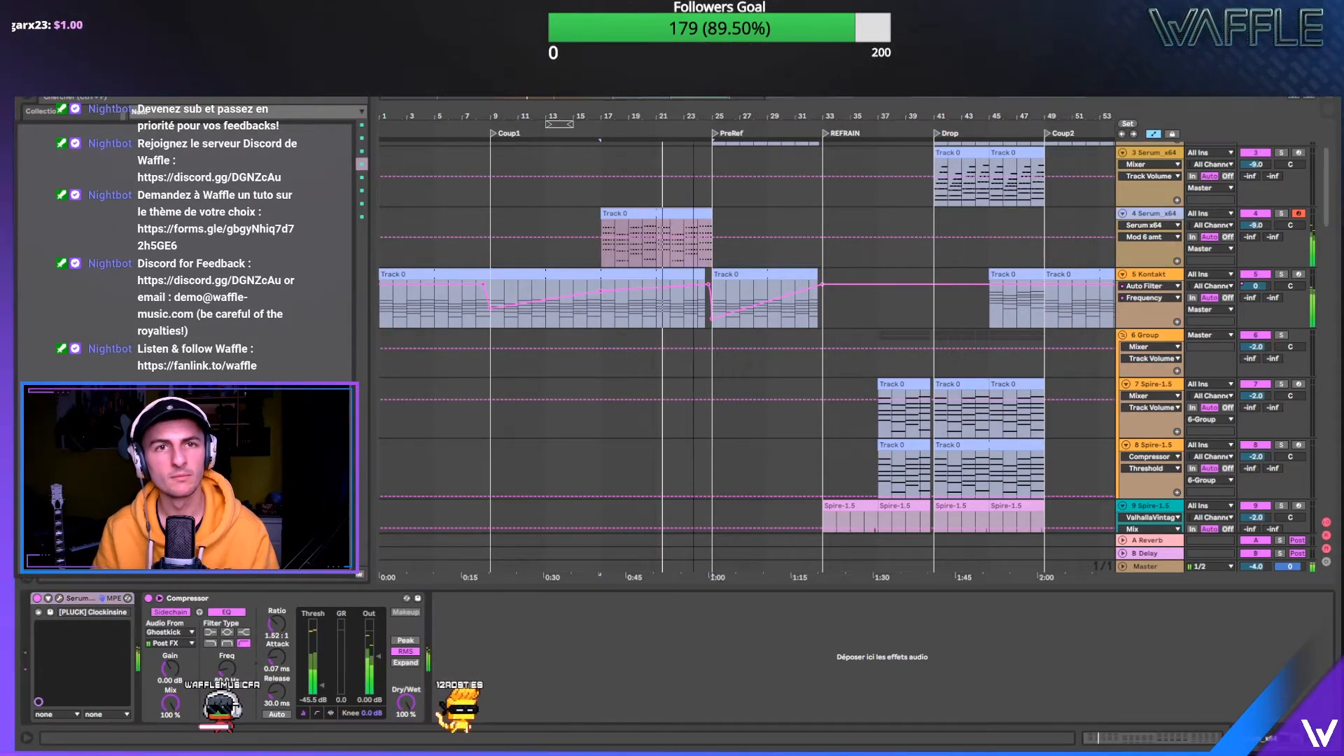
- Lower the volume of the 15 Group track to -10 dB during playback
scroll(728, 168, up, 5)
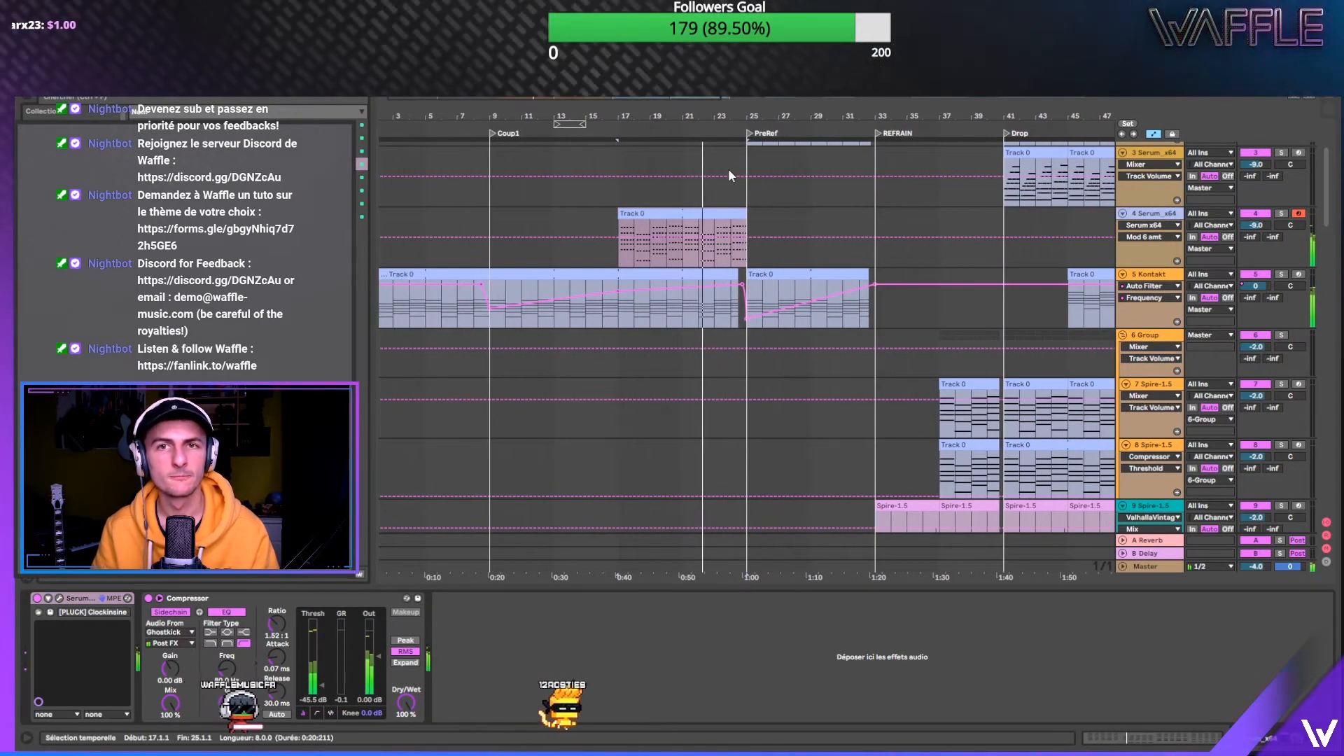
scroll(728, 287, down, 3)
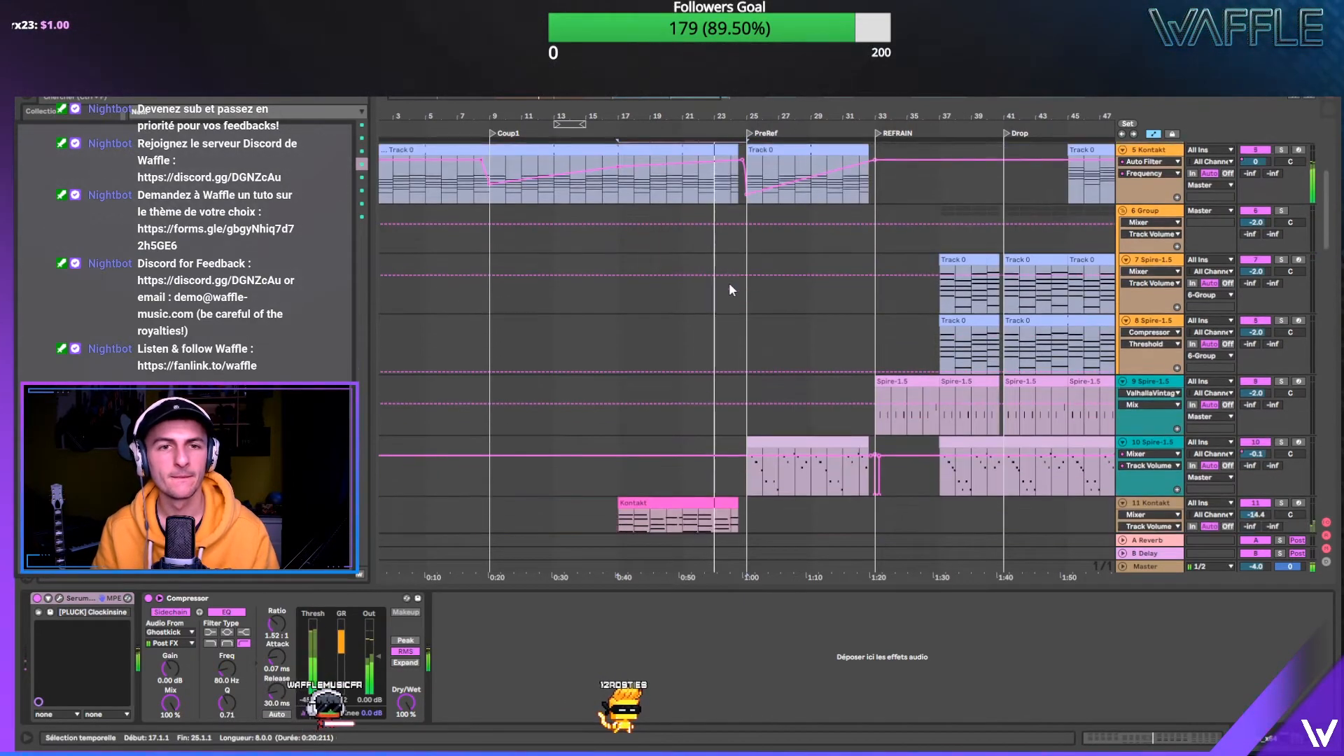
scroll(729, 290, down, 2)
scroll(1093, 371, down, 3)
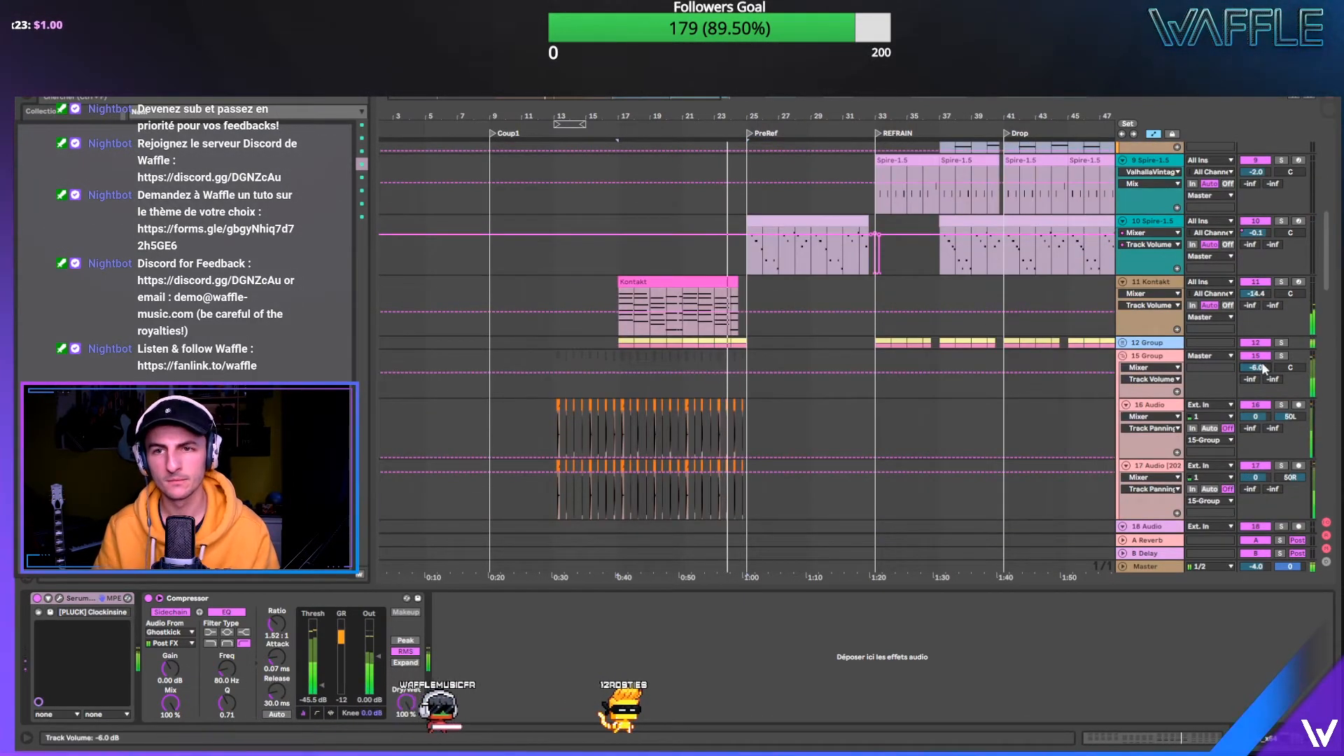
scroll(1261, 363, down, 4)
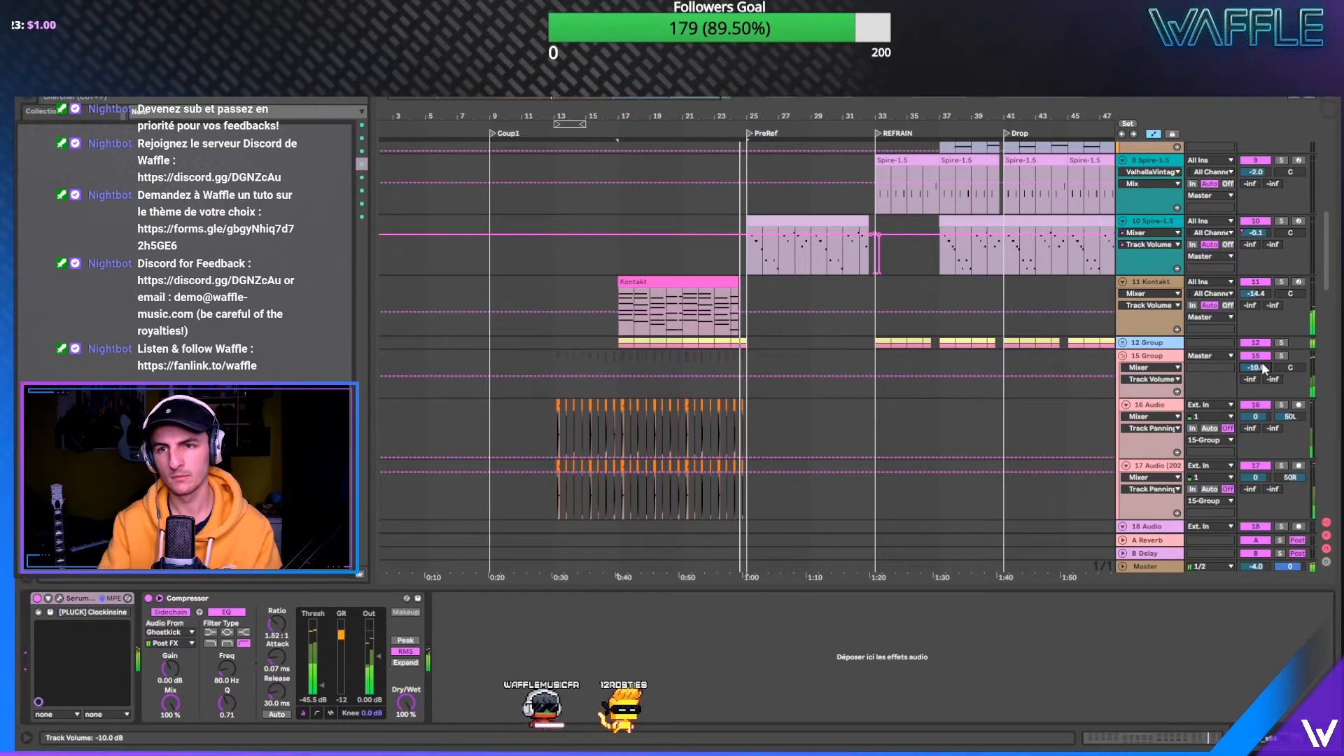
- Trim the end of the 4 Serum_x64 clip to 24.3.4, just before the PreRef marker
scroll(763, 231, up, 4)
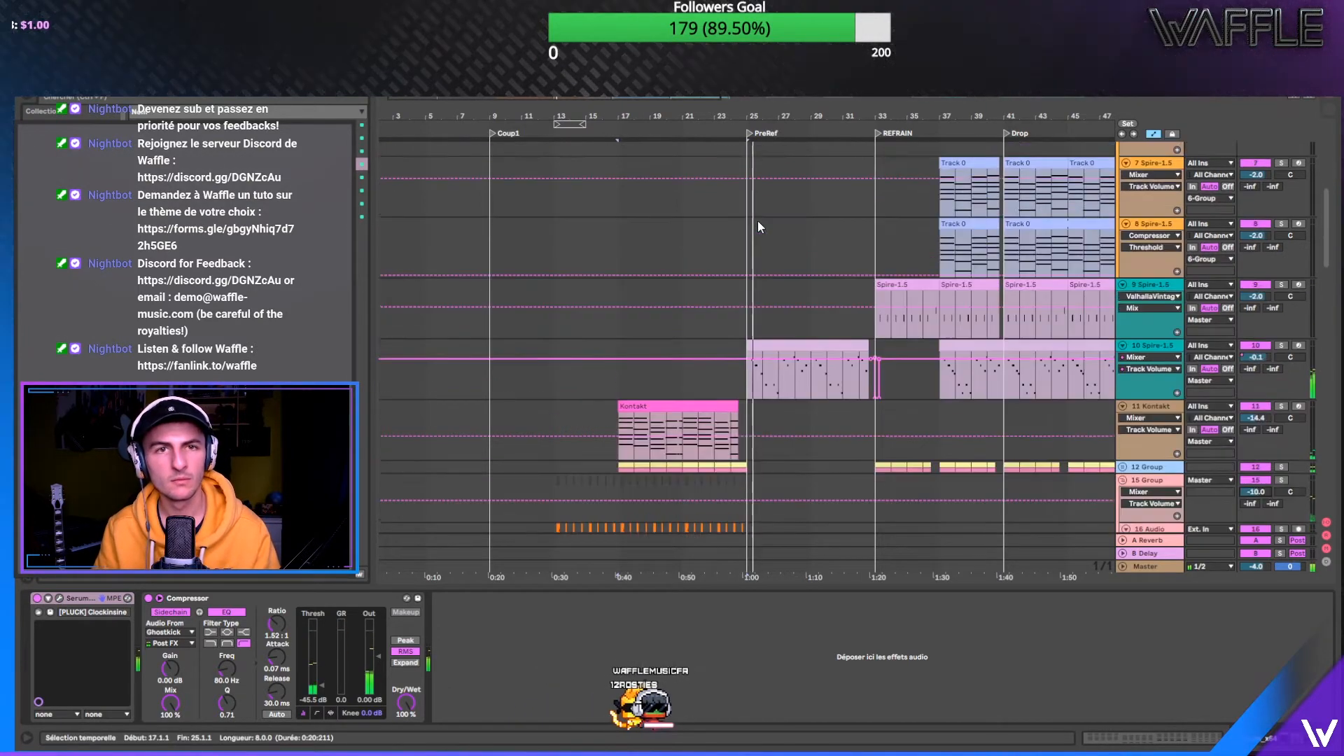
scroll(758, 240, up, 2)
scroll(743, 210, up, 4)
mouse_move(756, 203)
mouse_down()
mouse_move(732, 205)
mouse_move(744, 205)
mouse_up()
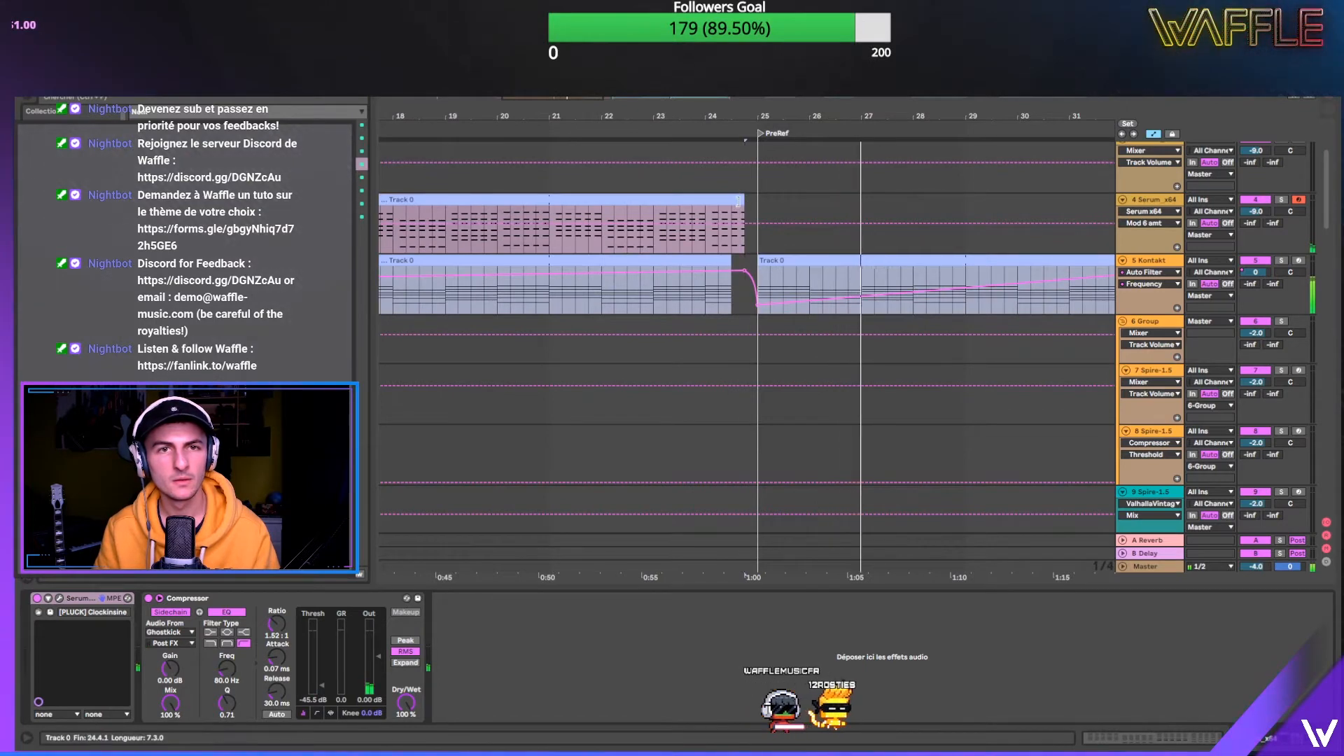
drag(744, 113, 739, 201)
drag(739, 125, 748, 101)
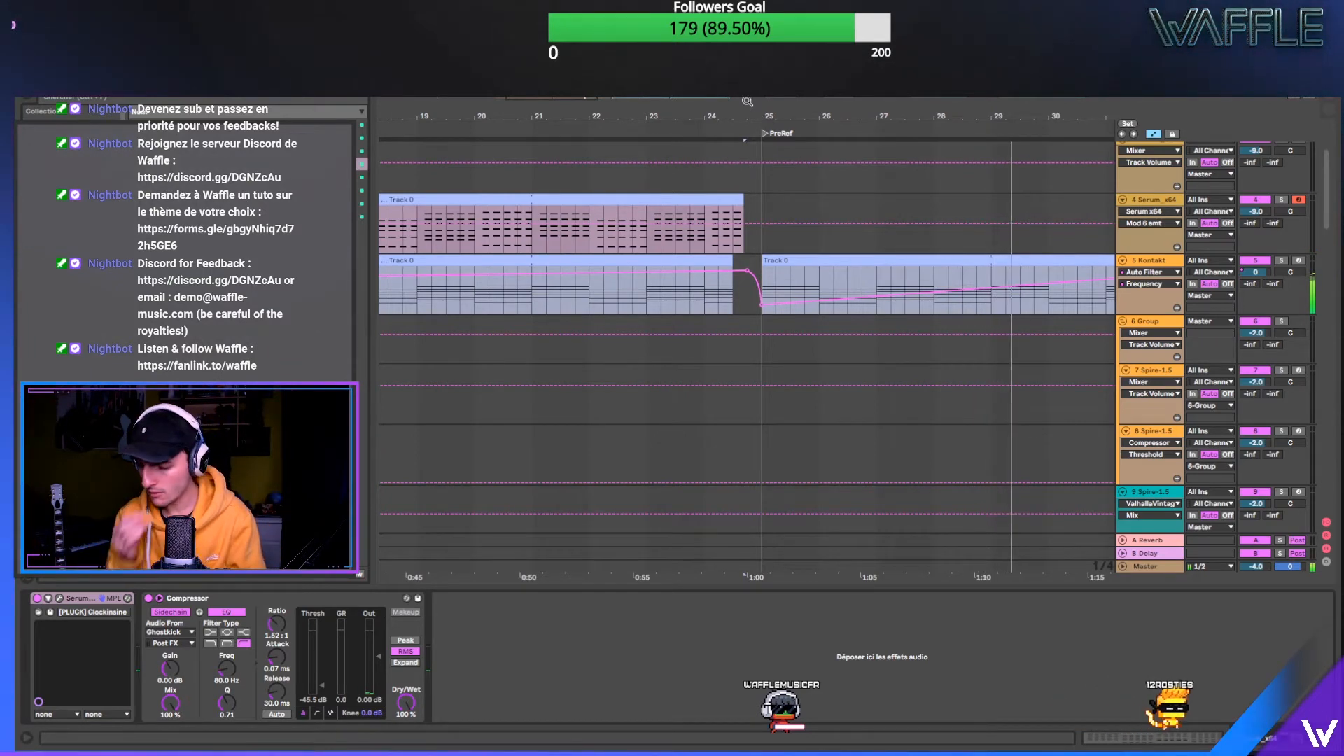
drag(747, 102, 746, 70)
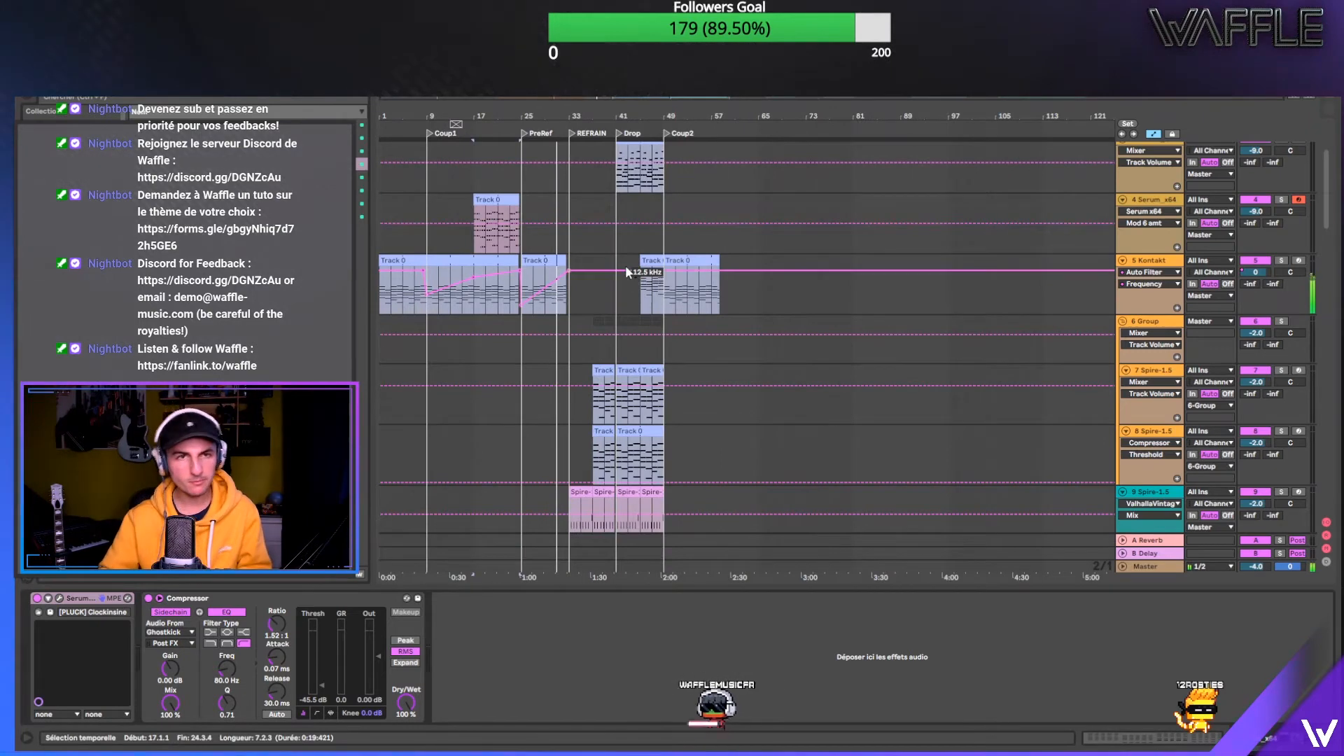
- Listen through the passage into REFRAIN and replay the arrangement from Coup1
scroll(564, 326, up, 4)
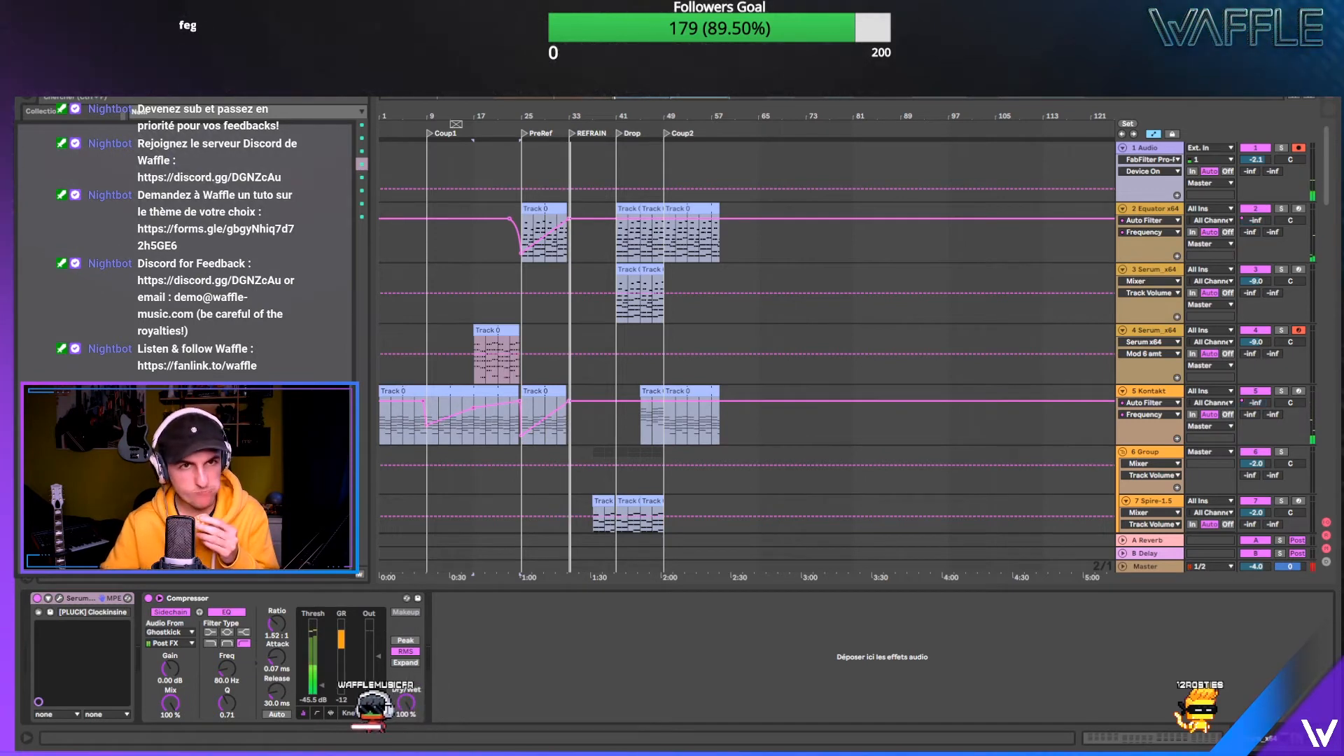
drag(455, 124, 357, 172)
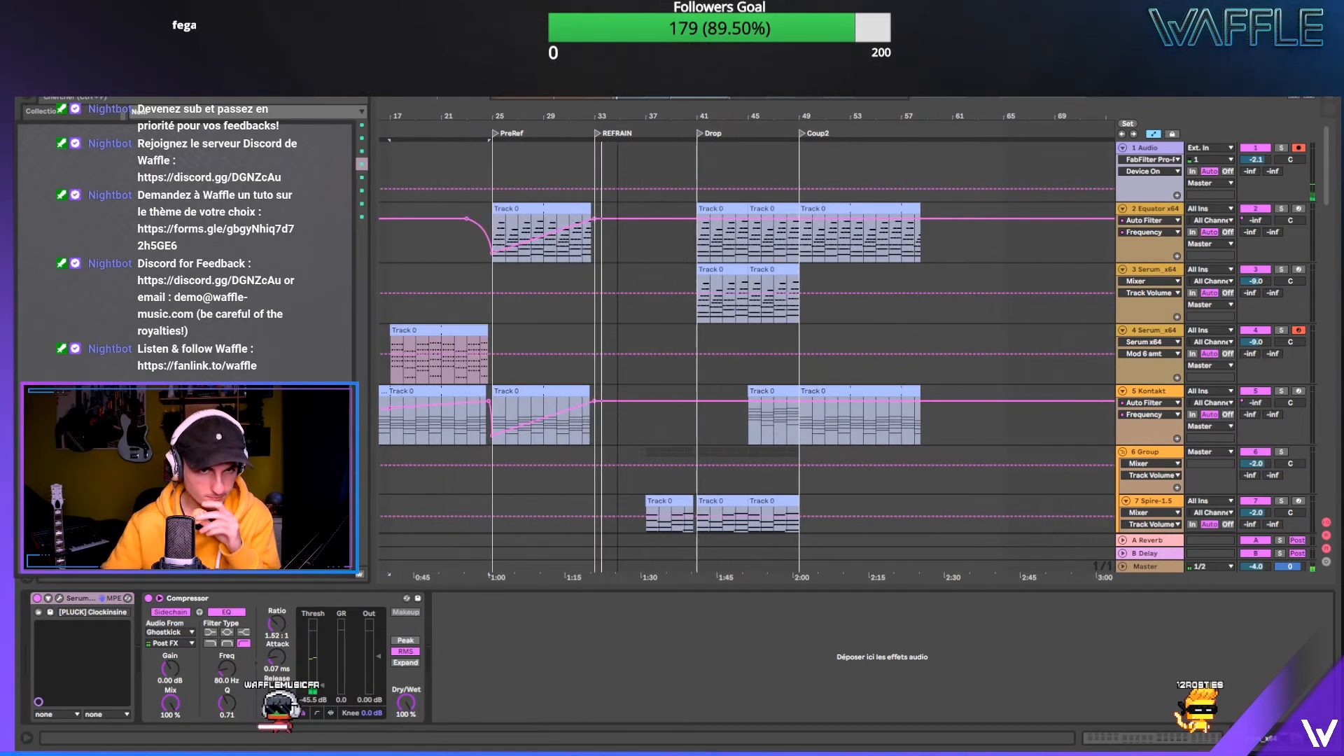
drag(456, 124, 571, 153)
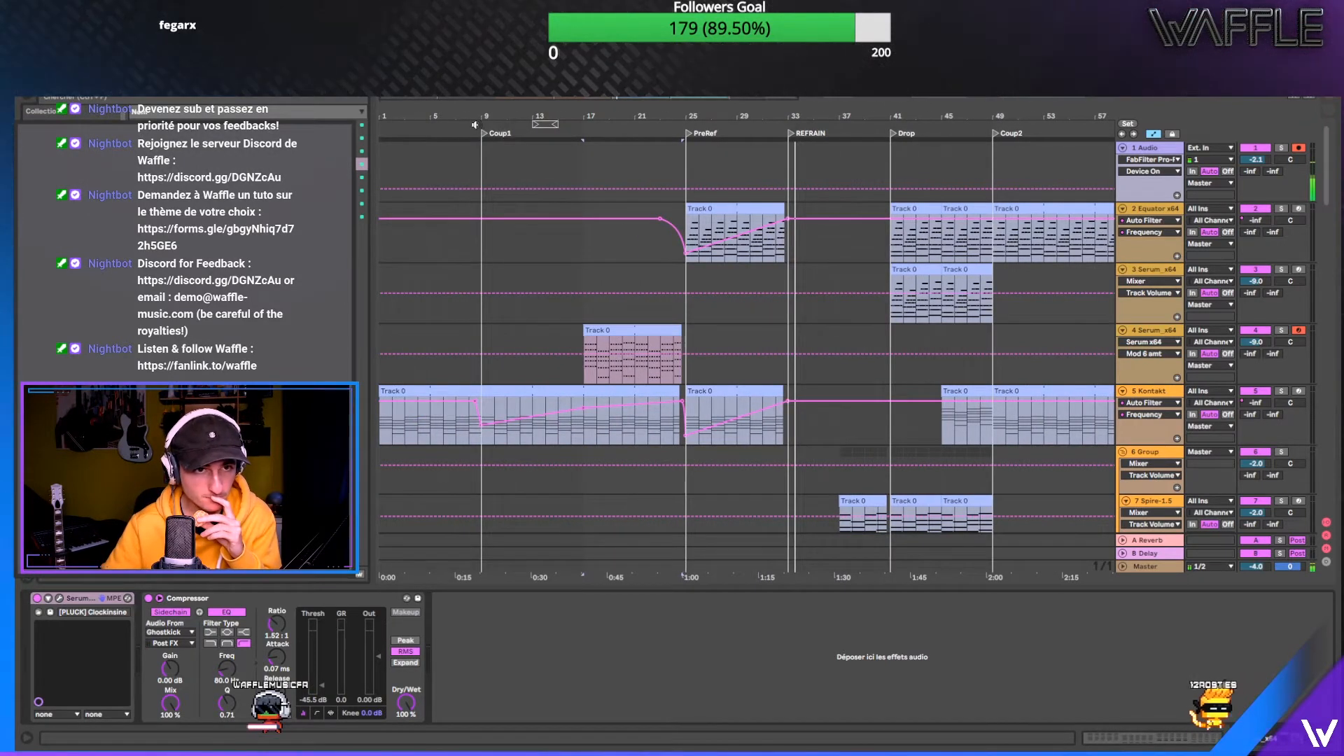
drag(485, 121, 484, 147)
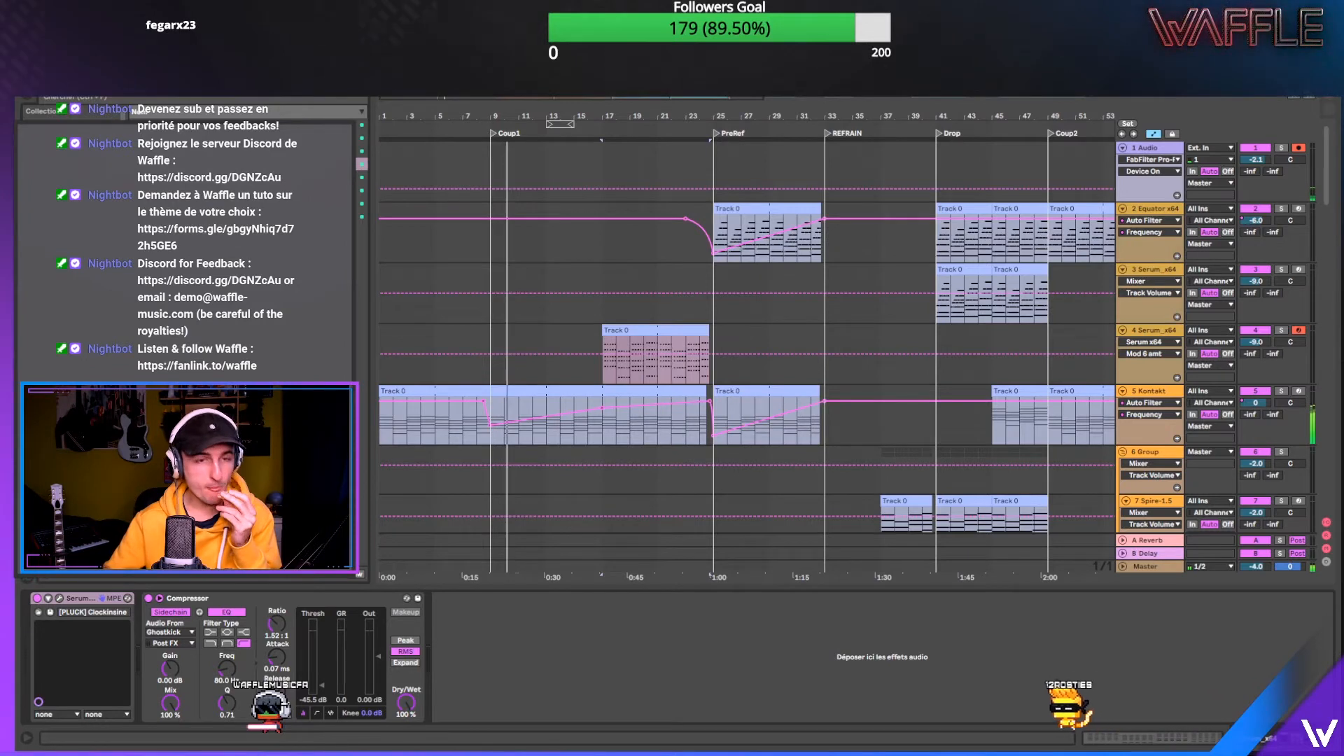
scroll(648, 232, down, 2)
scroll(651, 236, up, 2)
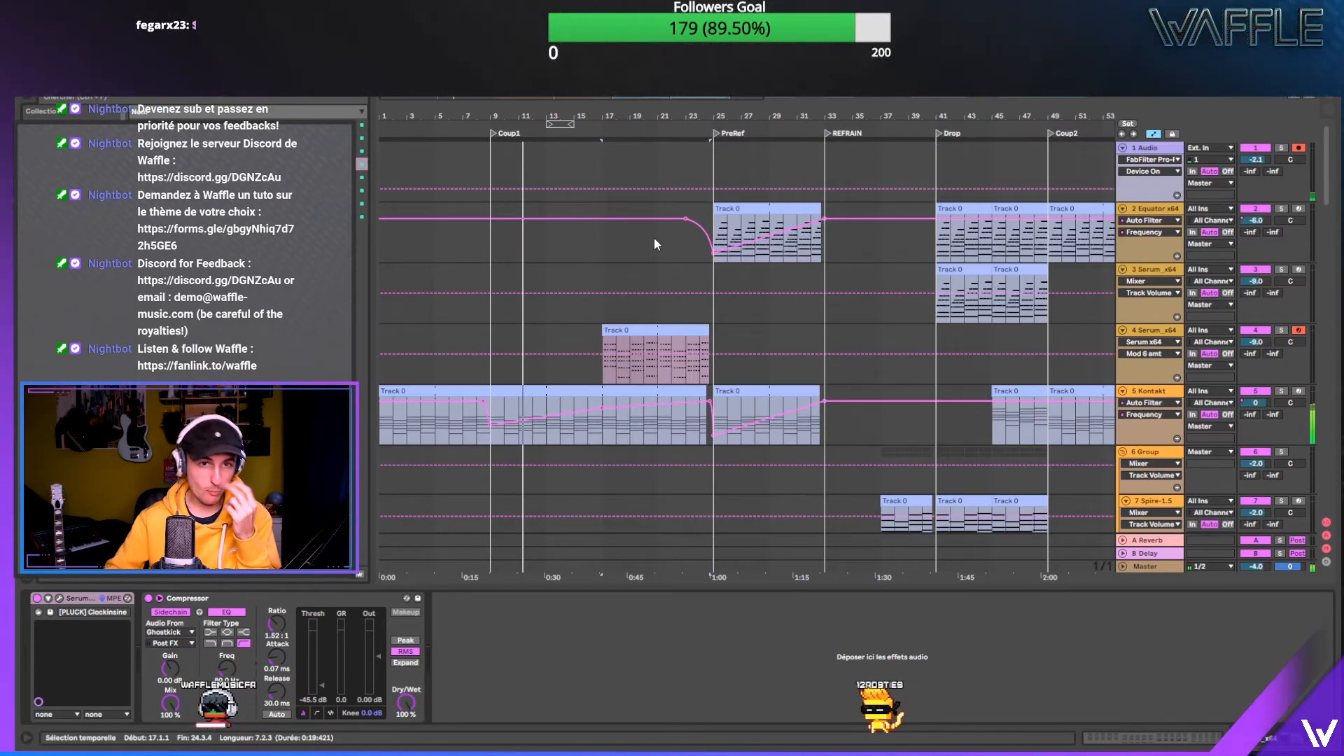
- Copy the Kontakt chords onto the 3 Serum_x64 track so they span from Coup1 to PreRef
click(655, 391)
drag(584, 438, 718, 271)
drag(710, 116, 769, 272)
drag(770, 116, 773, 42)
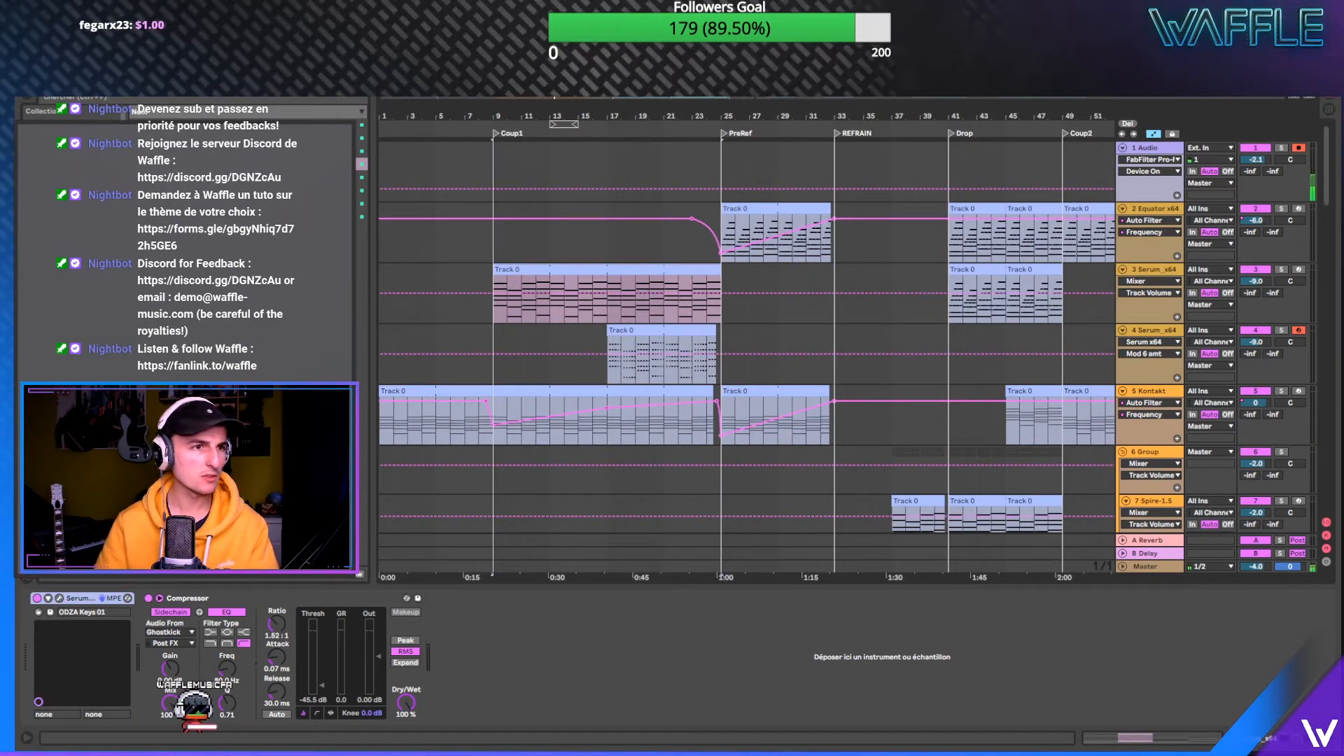
- Add an Auto Filter to the 3 Serum_x64 track and automate its frequency to drop at Coup1, rise through the verse and dip at PreRef
click(59, 321)
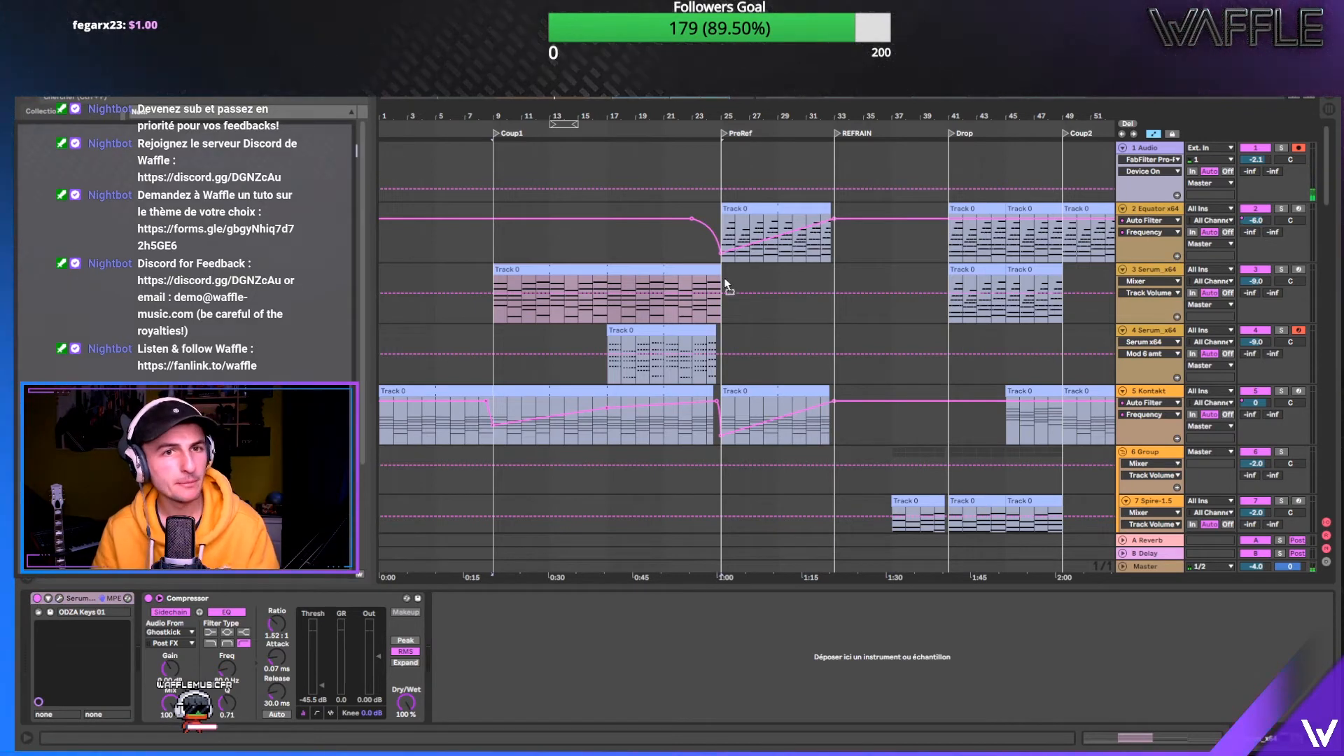
drag(736, 287, 738, 292)
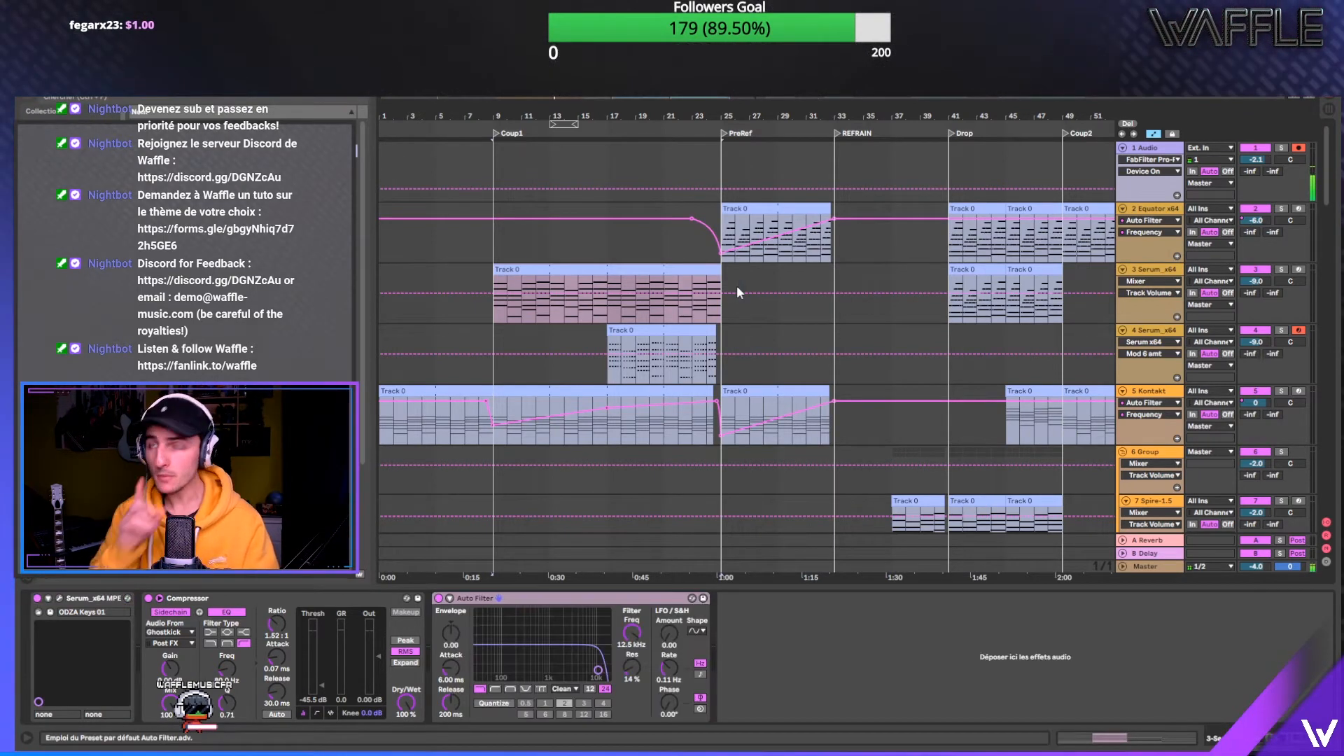
click(634, 634)
click(608, 279)
drag(483, 287, 493, 320)
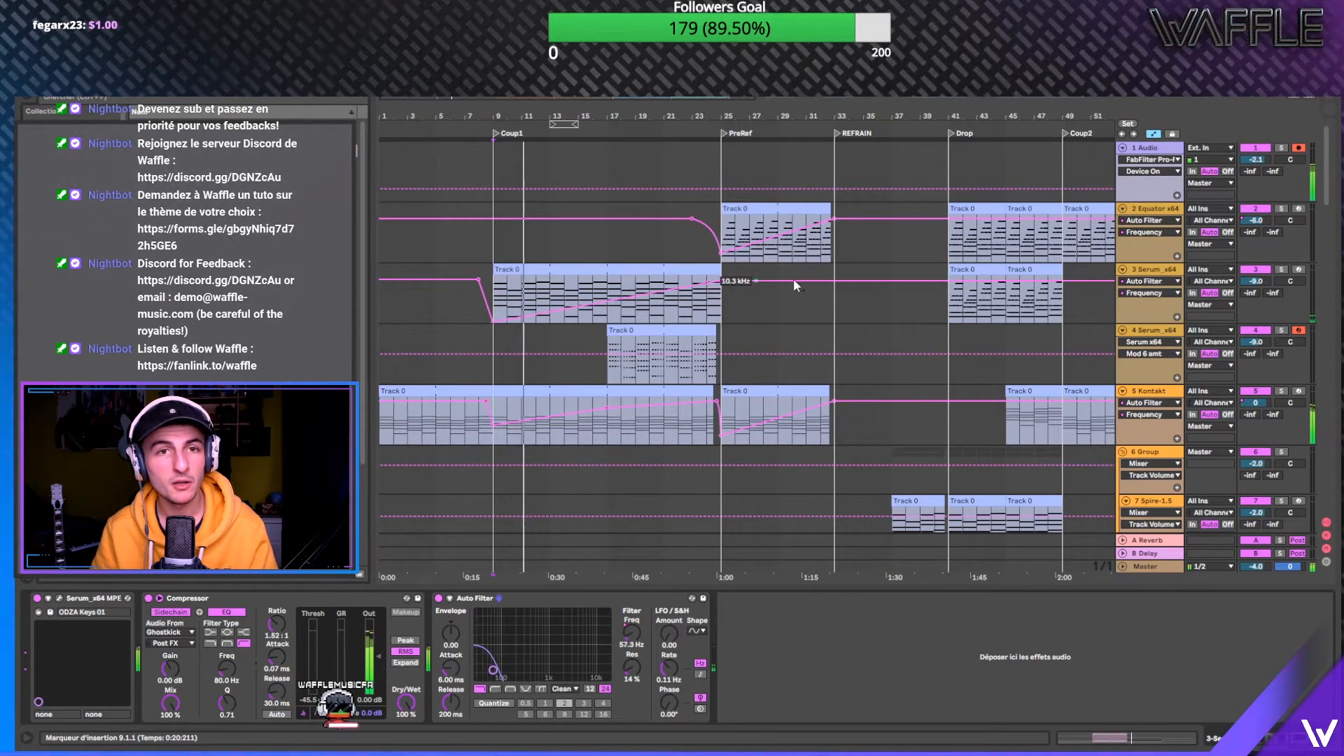
click(867, 281)
drag(723, 278, 722, 321)
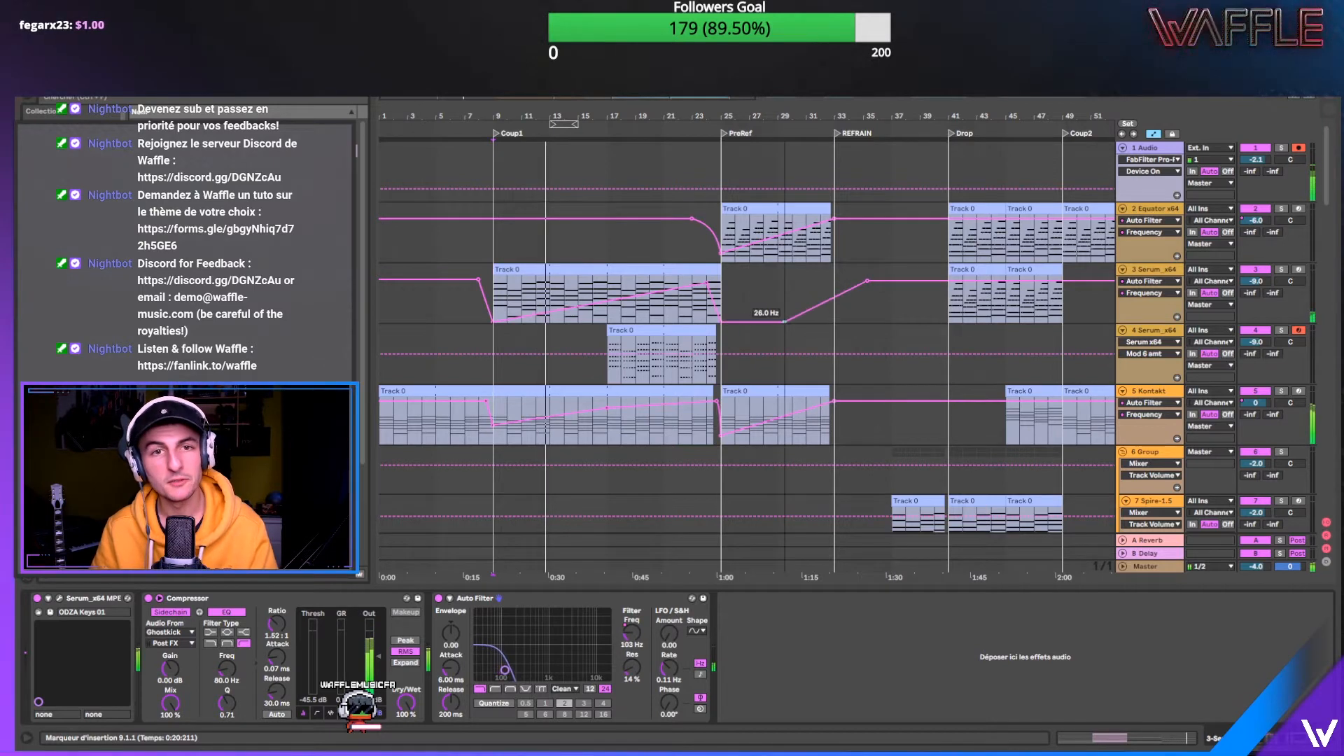
- Automate the Auto Filter's Device On on the 3 Serum_x64 track so it switches off at about bar 28, after PreRef
double_click(439, 599)
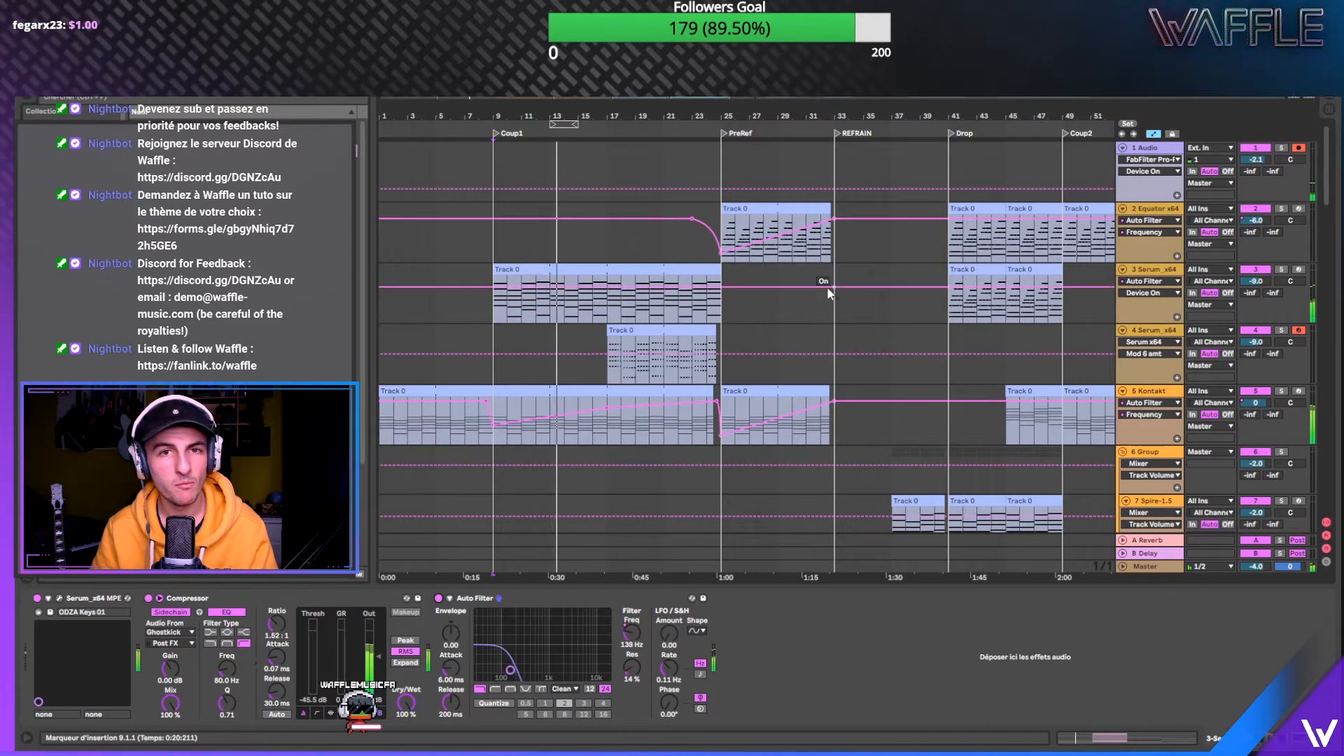
drag(770, 287, 791, 310)
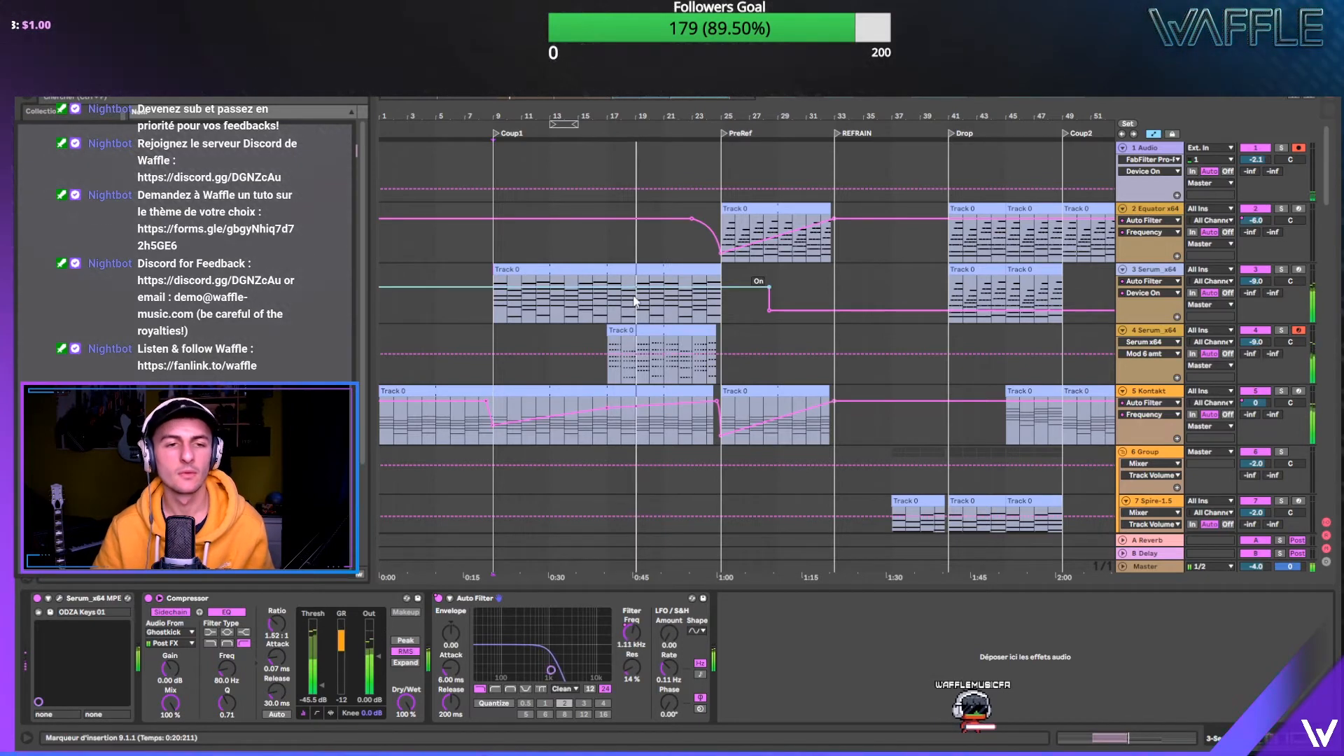
- Move the Compressor behind the Auto Filter in the 3 Serum_x64 track's device chain
click(215, 606)
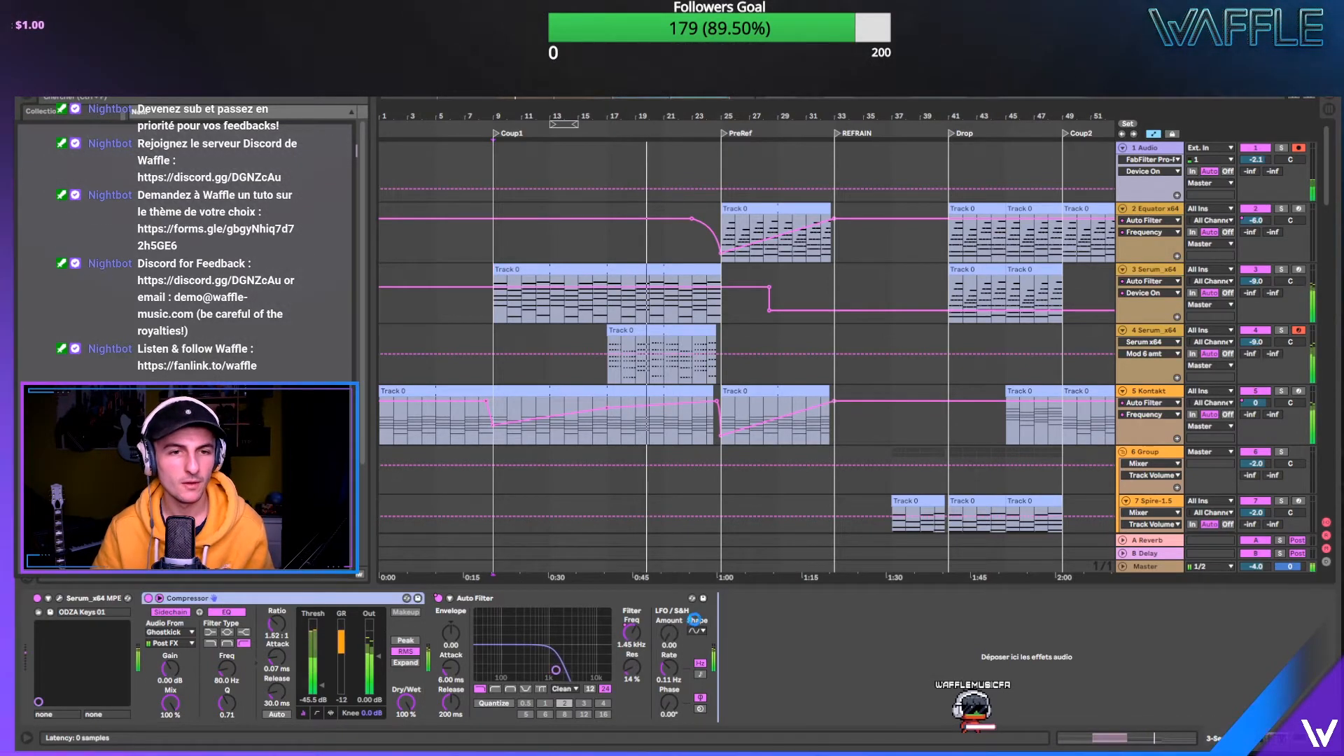
drag(215, 598, 698, 603)
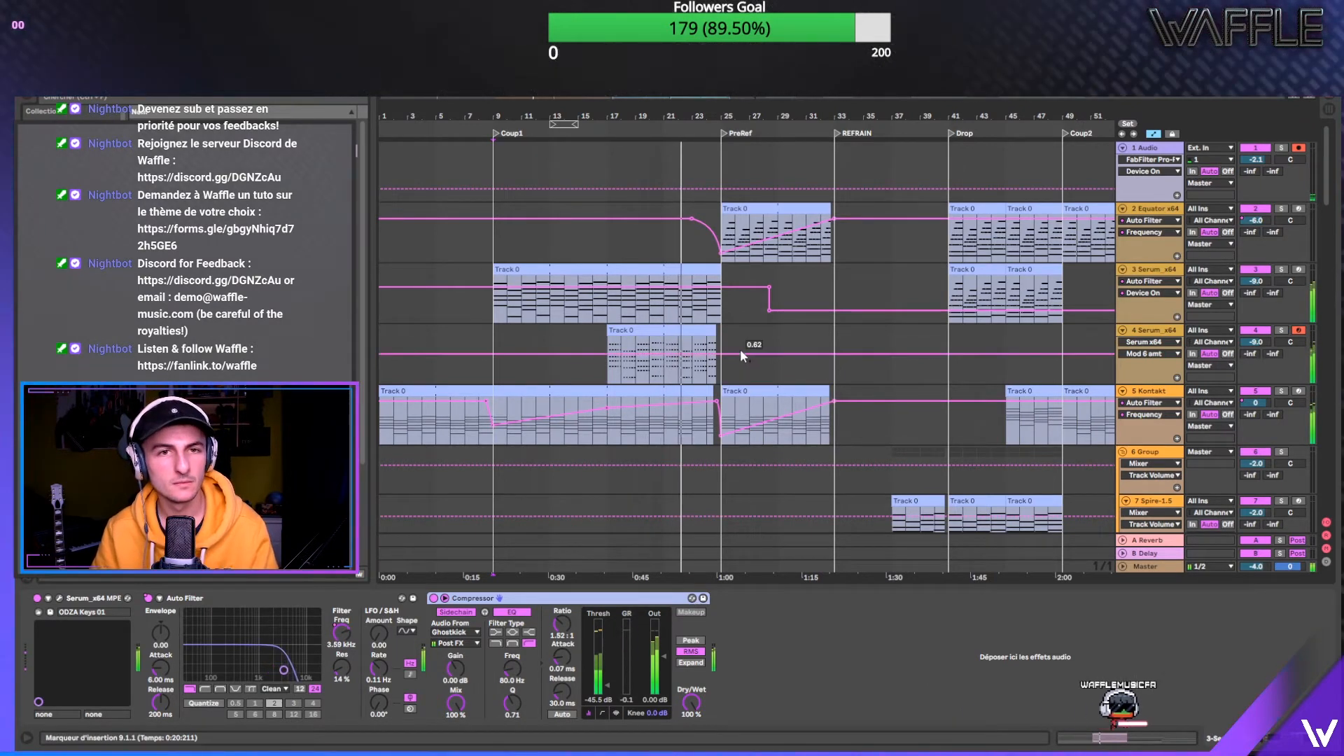
- Delete the end of the 12 Group clips from 24.3.1 to PreRef so they stop with the Kontakt clip
scroll(740, 350, down, 2)
scroll(741, 348, down, 8)
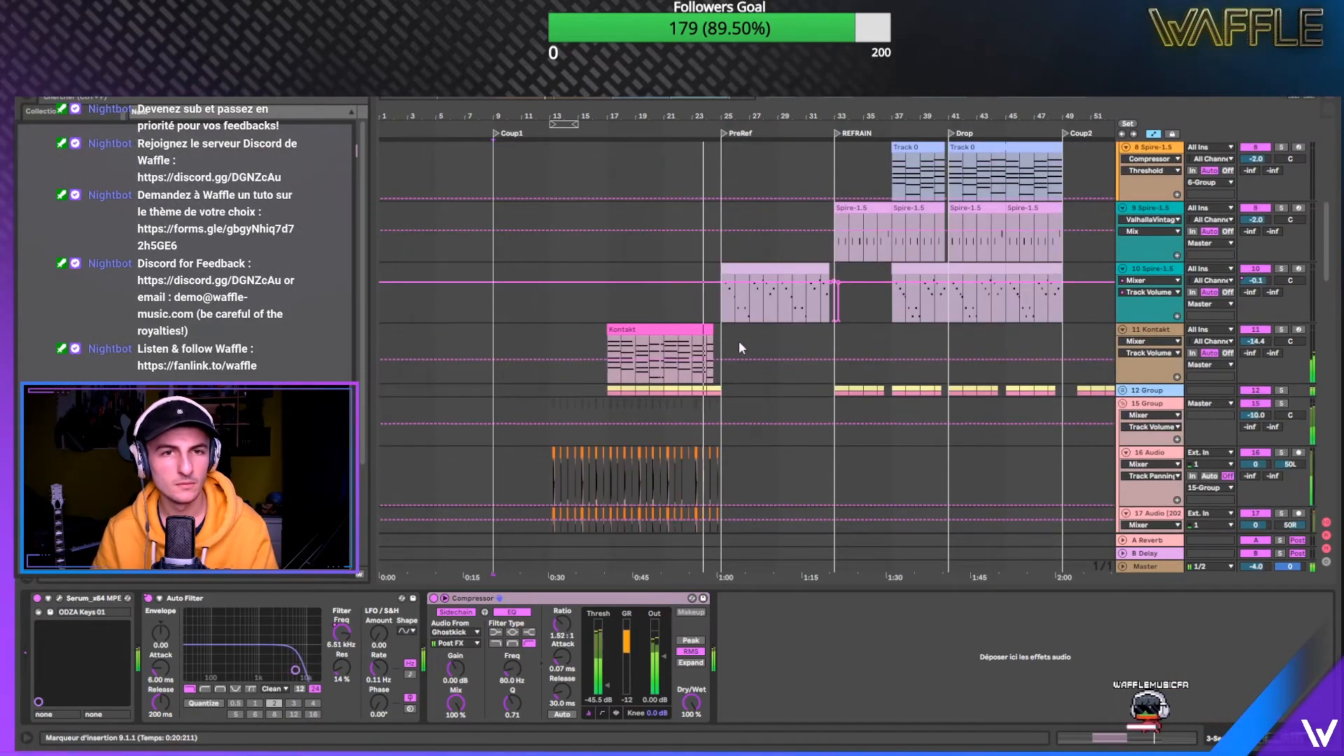
click(700, 330)
mouse_move(716, 116)
mouse_down()
mouse_move(662, 111)
mouse_move(662, 188)
mouse_up()
click(683, 386)
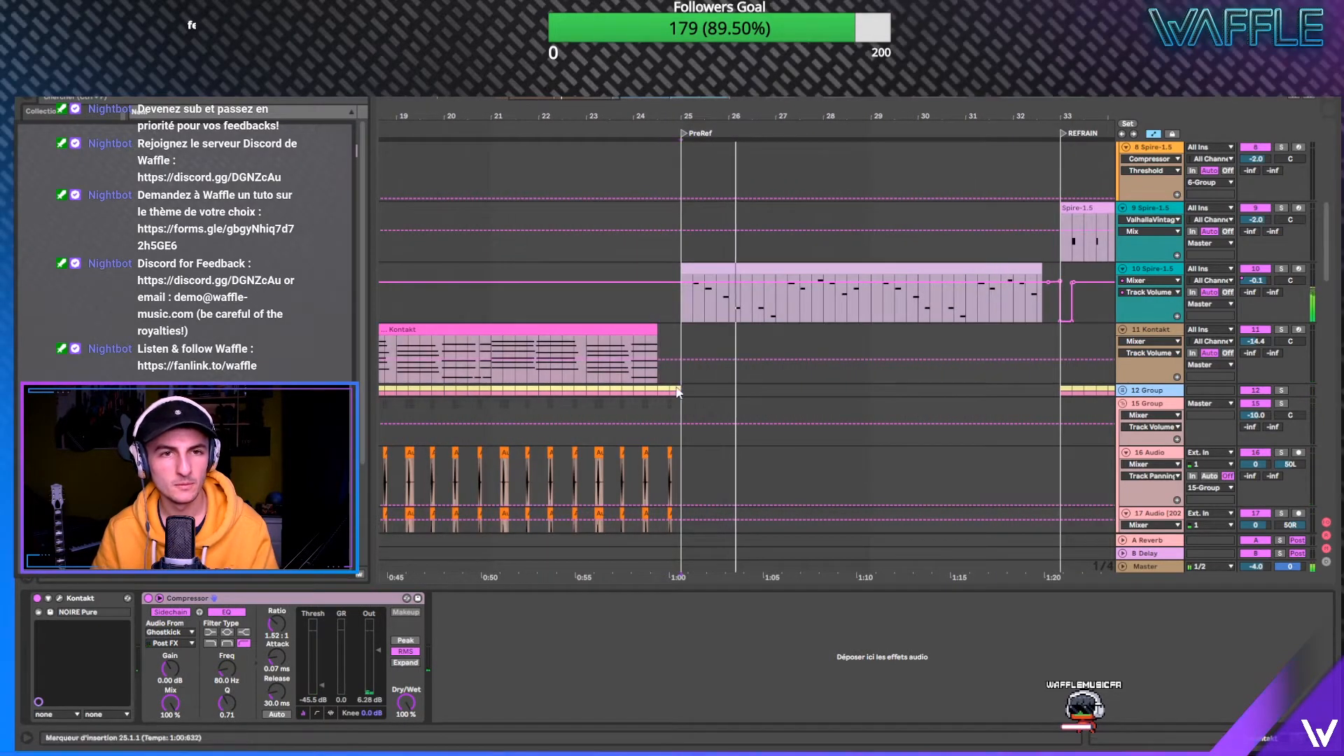
drag(683, 389, 661, 393)
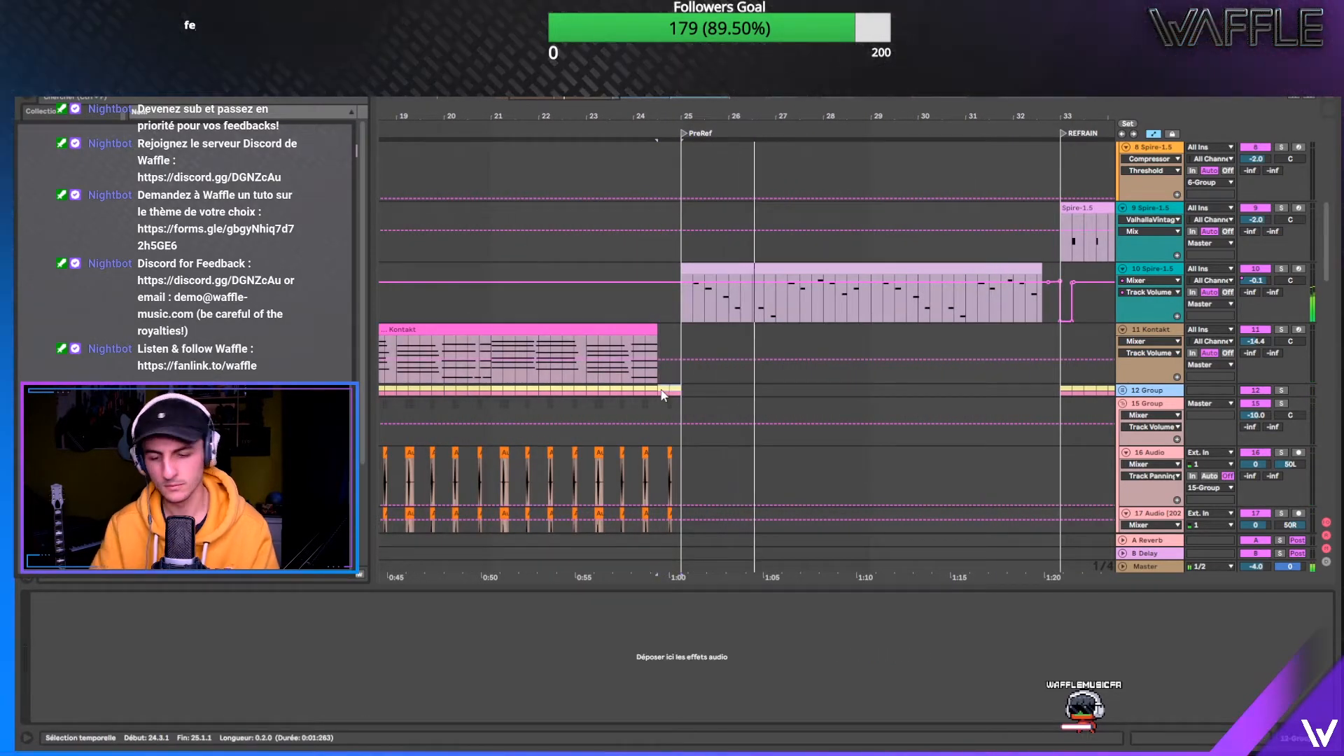
- Replay the transition into PreRef from 23.4.1 and check the whole arrangement
click(624, 235)
key(space)
key(space)
mouse_move(656, 118)
mouse_down()
mouse_move(654, 63)
mouse_move(721, 70)
mouse_up()
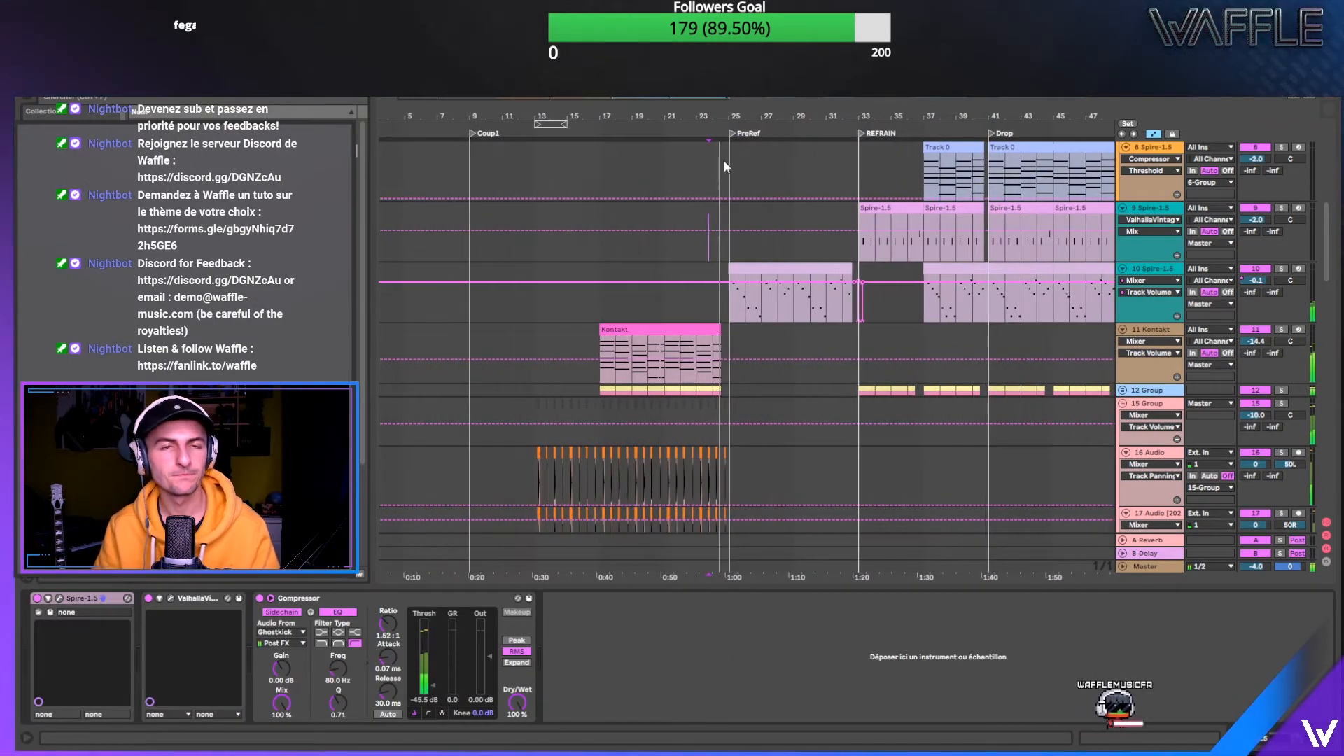
scroll(695, 231, up, 8)
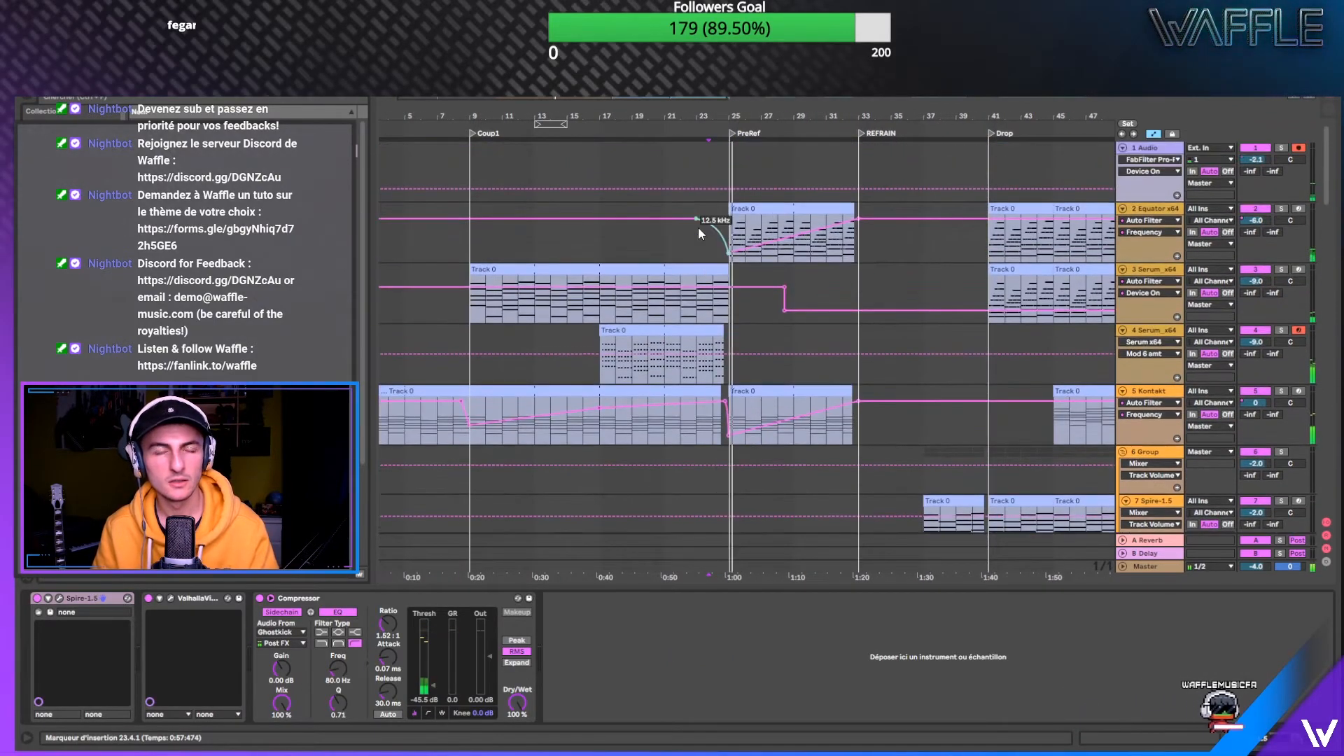
drag(731, 117, 727, 63)
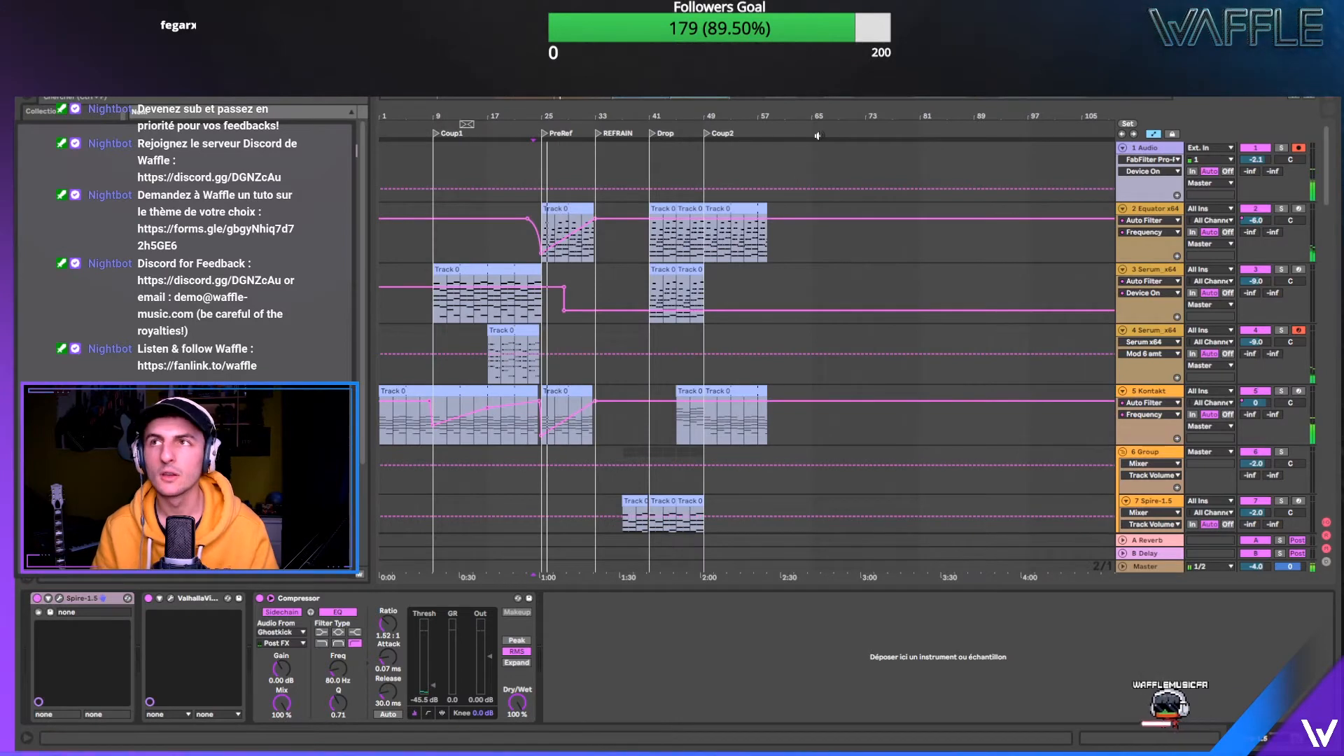
- Insert a new audio track directly below the 1 Audio track
click(1157, 148)
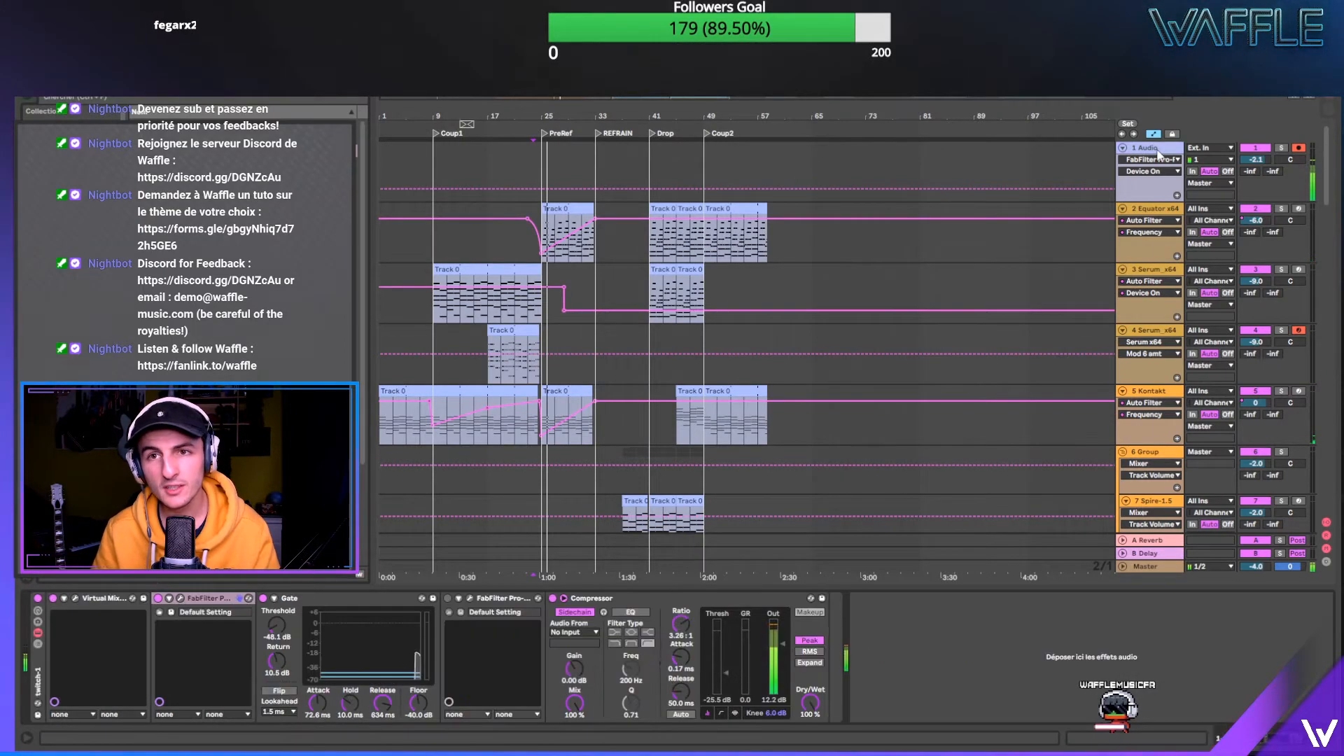
right_click(1157, 149)
click(1153, 148)
right_click(1152, 148)
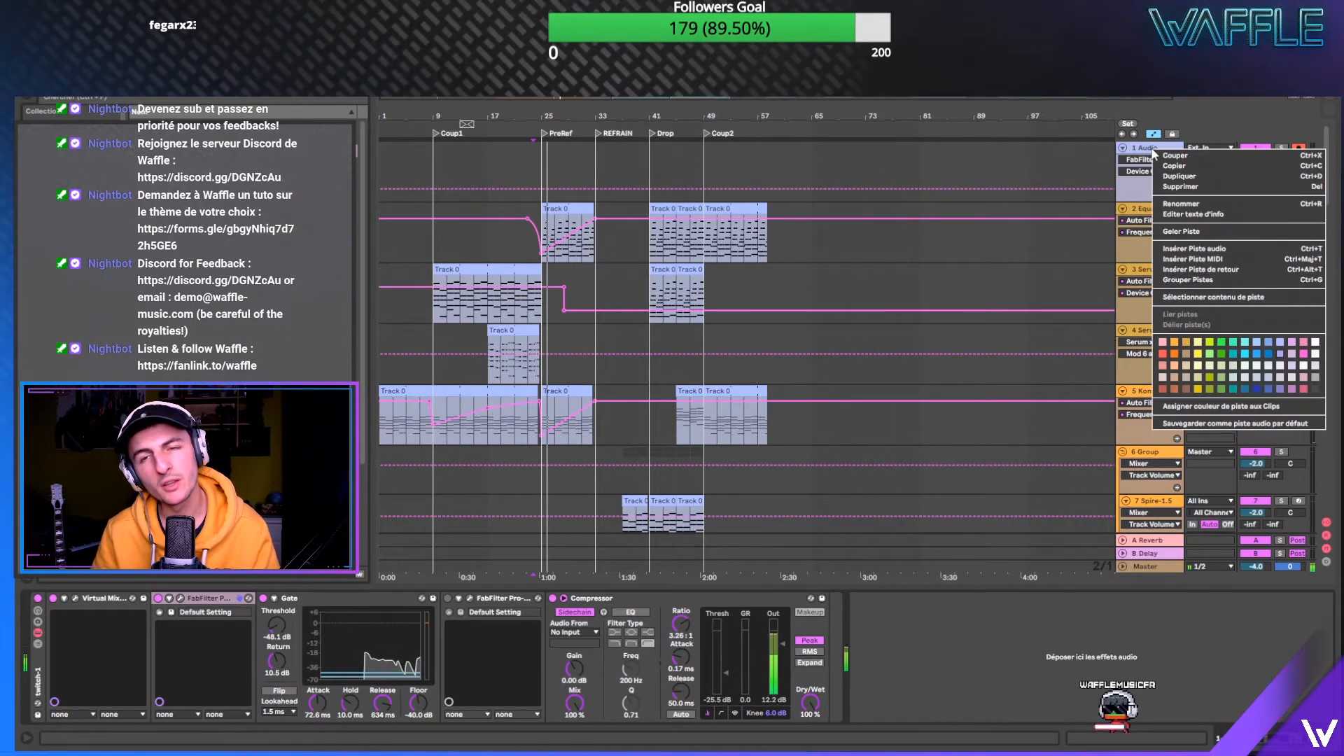
click(1190, 249)
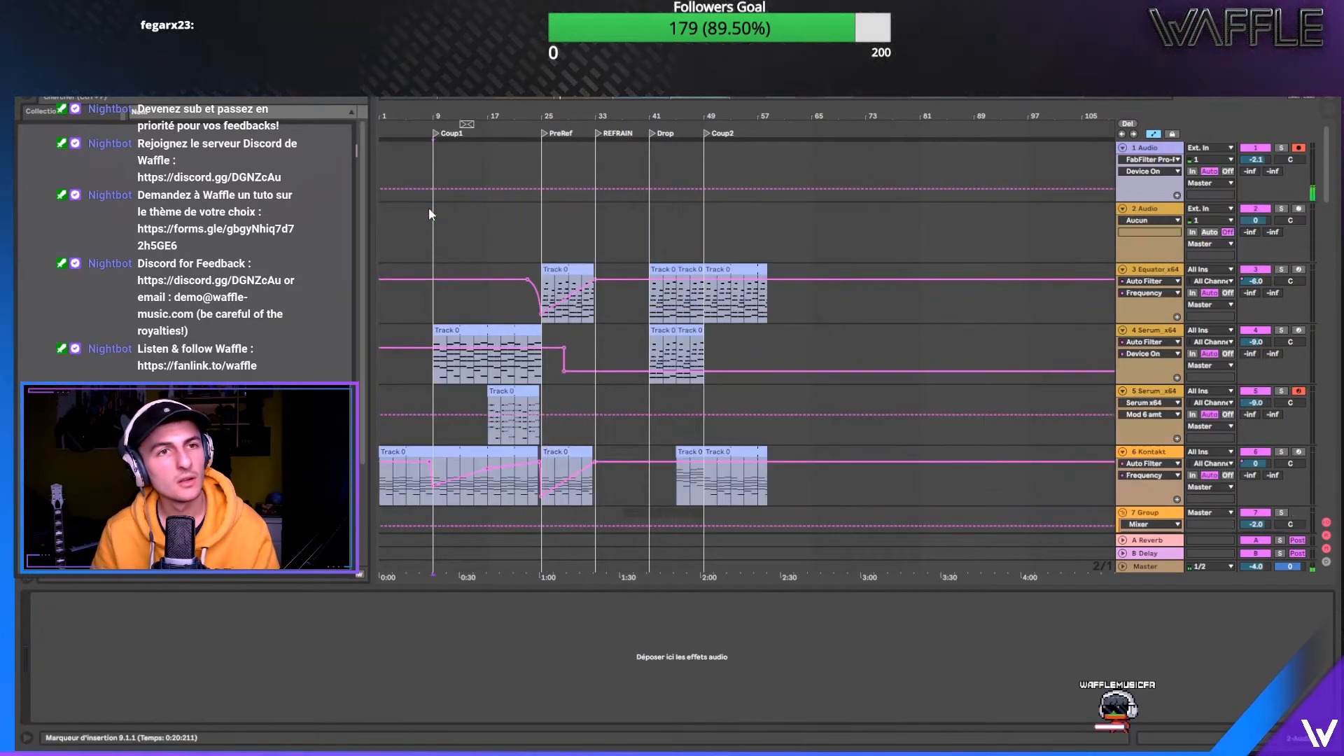
drag(527, 116, 535, 125)
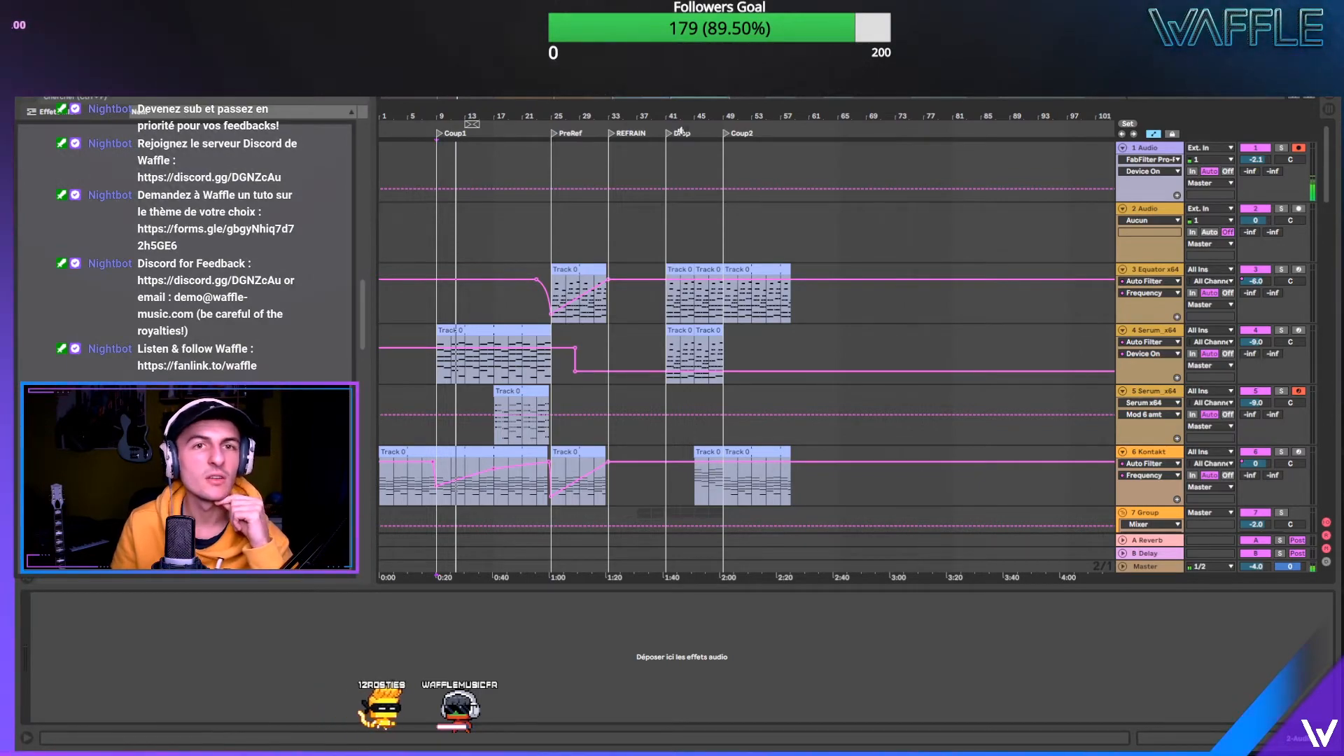
- Widen the browser and place Lead.wav from the 105bpm stems on the new audio track at bar 1
key(super+e)
drag(753, 100, 1343, 100)
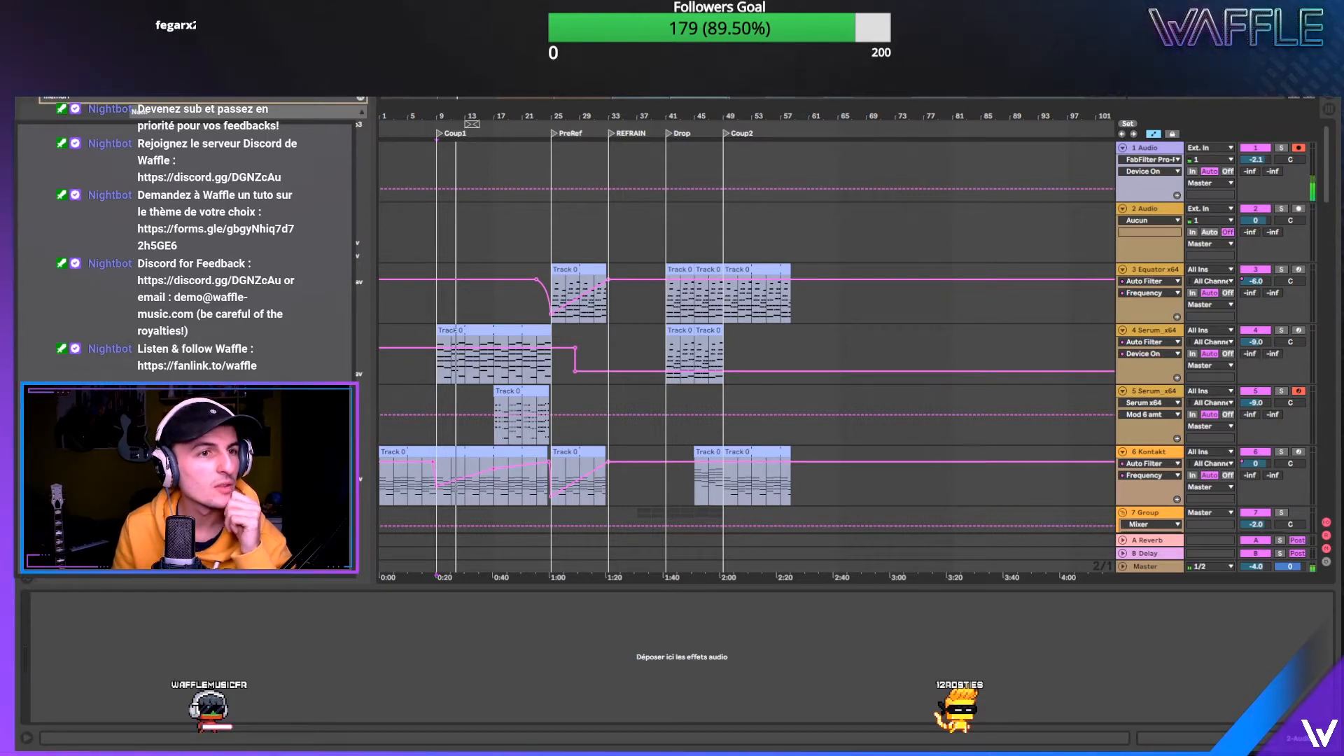
drag(374, 284, 413, 262)
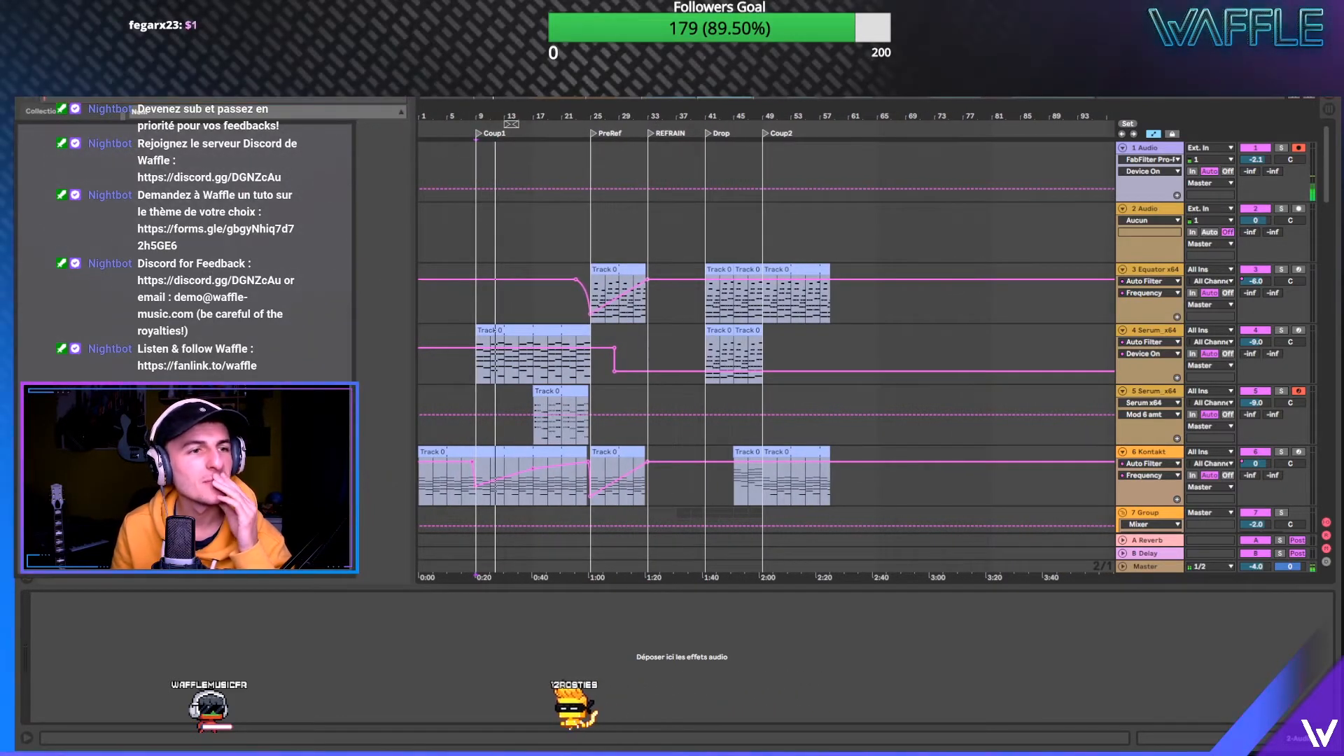
key(Home)
key(space)
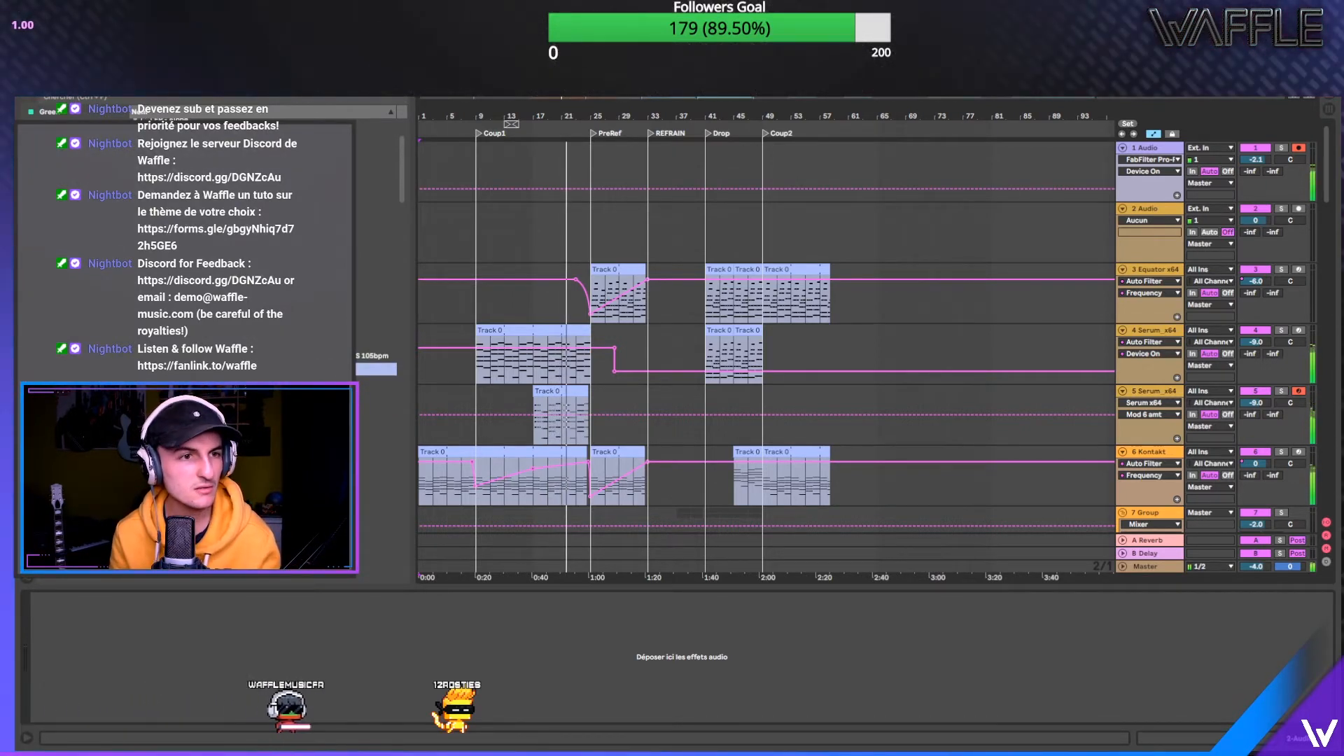
drag(378, 395, 478, 234)
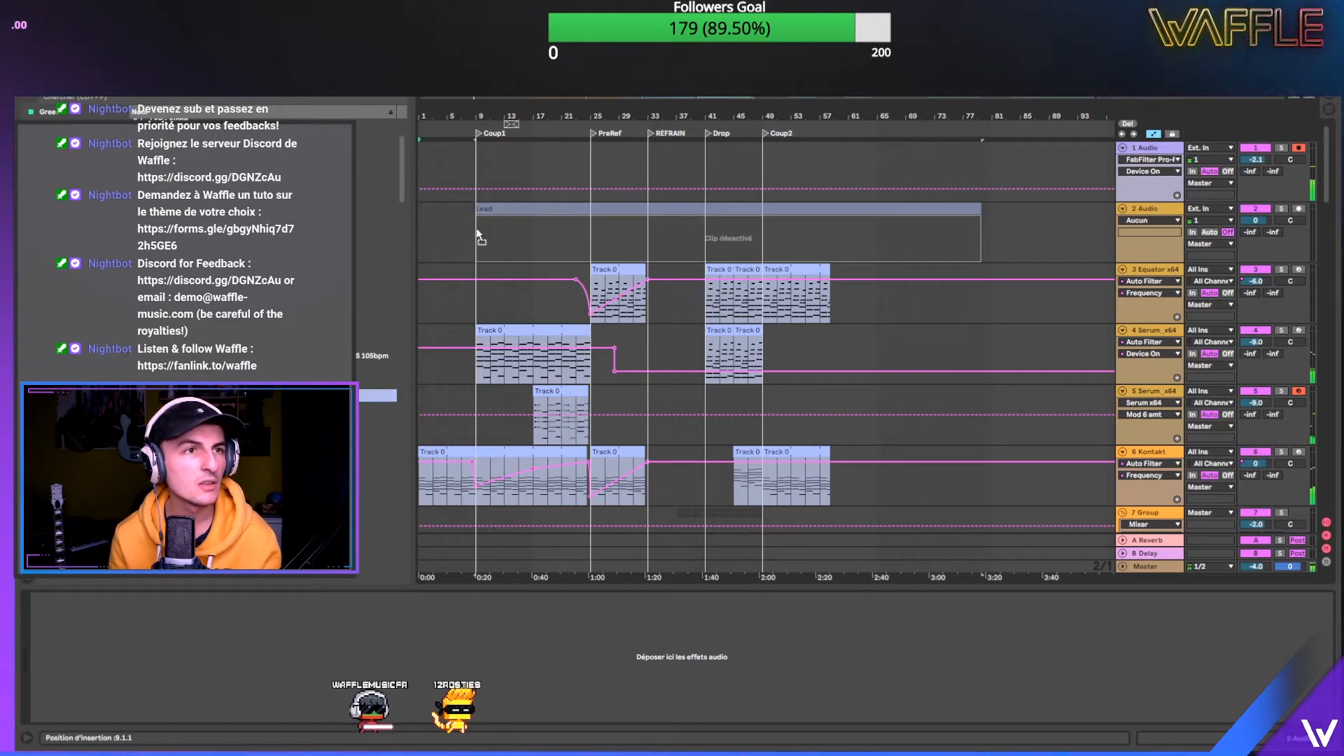
drag(565, 230, 431, 213)
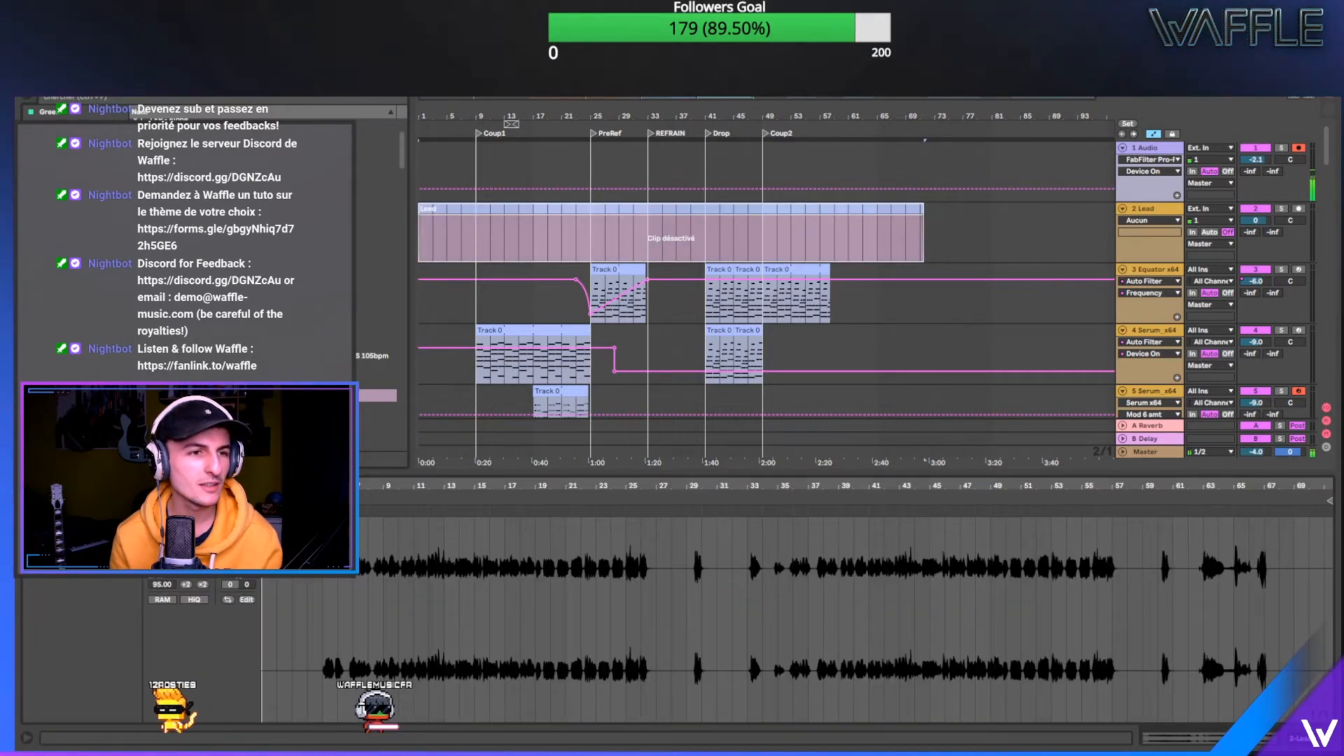
- Set the Lead clip's tempo to 105 BPM and shift the activated clip to start at 5.1.1
click(171, 584)
text(105)
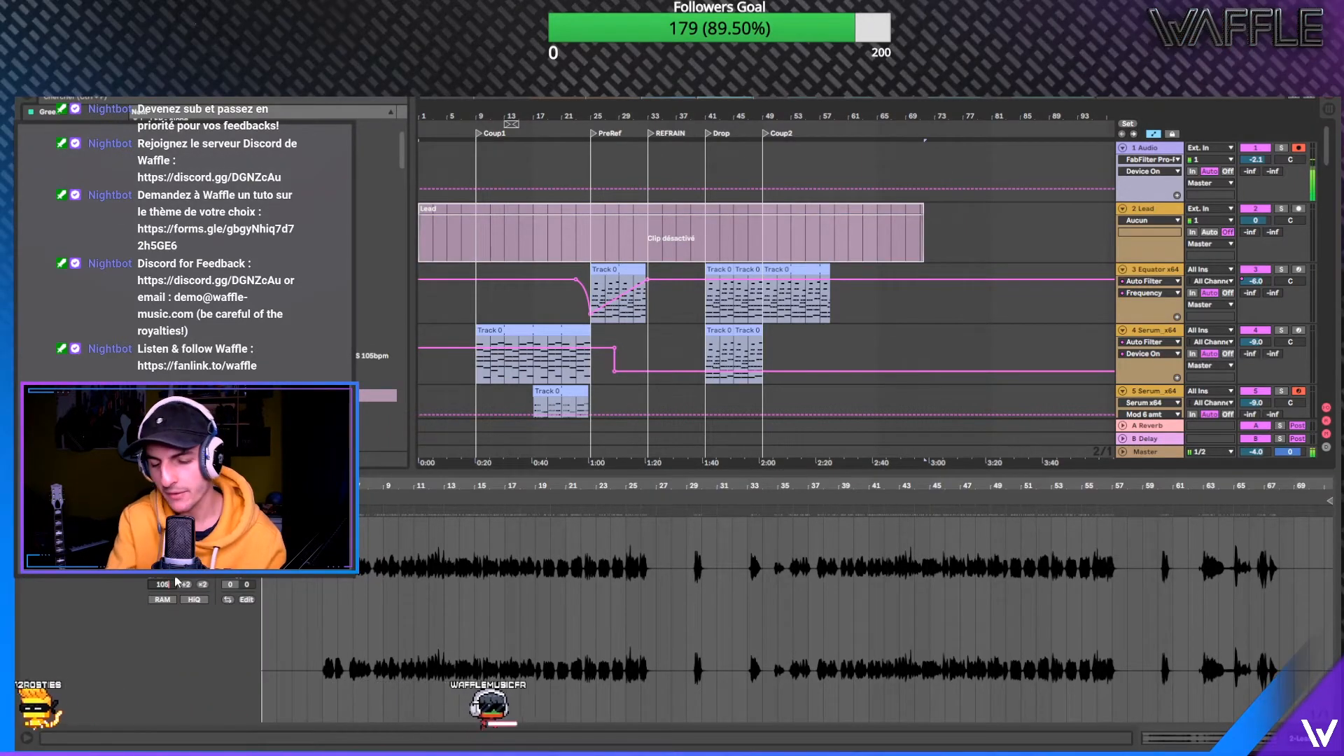
key(Return)
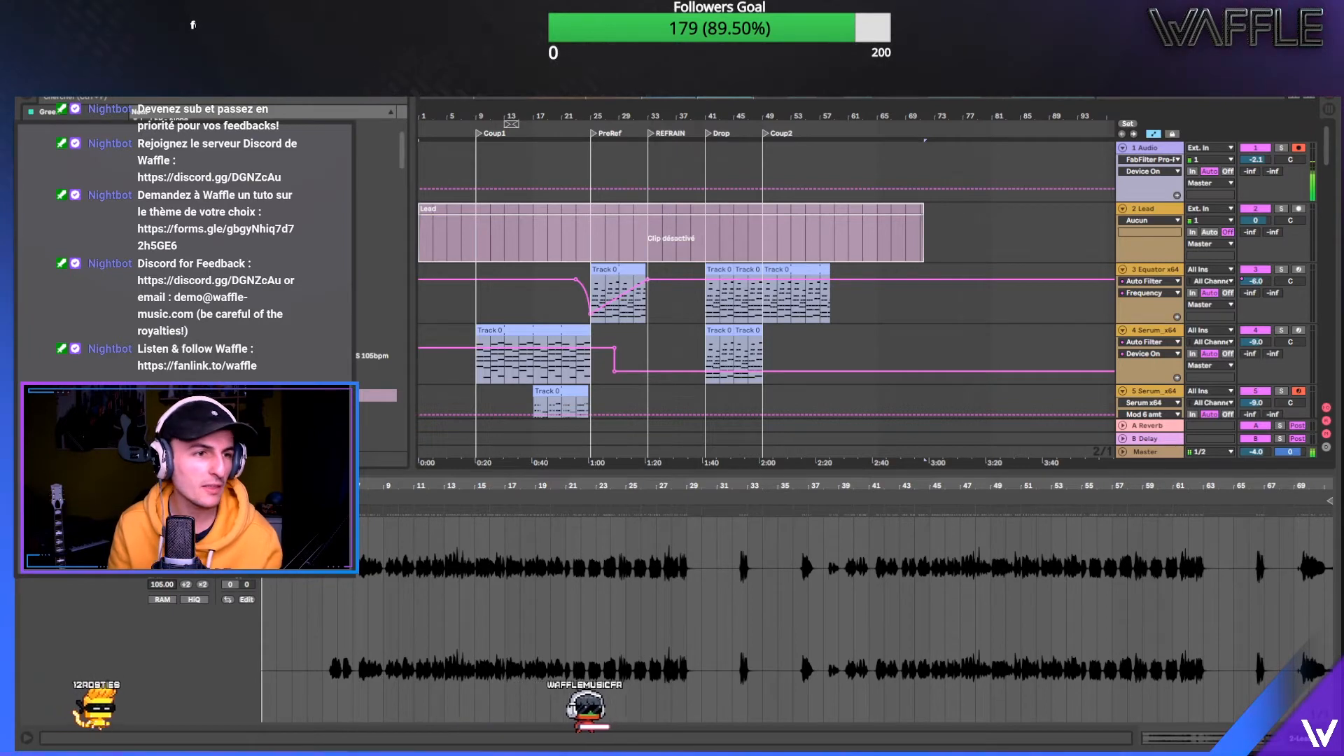
drag(464, 214, 492, 214)
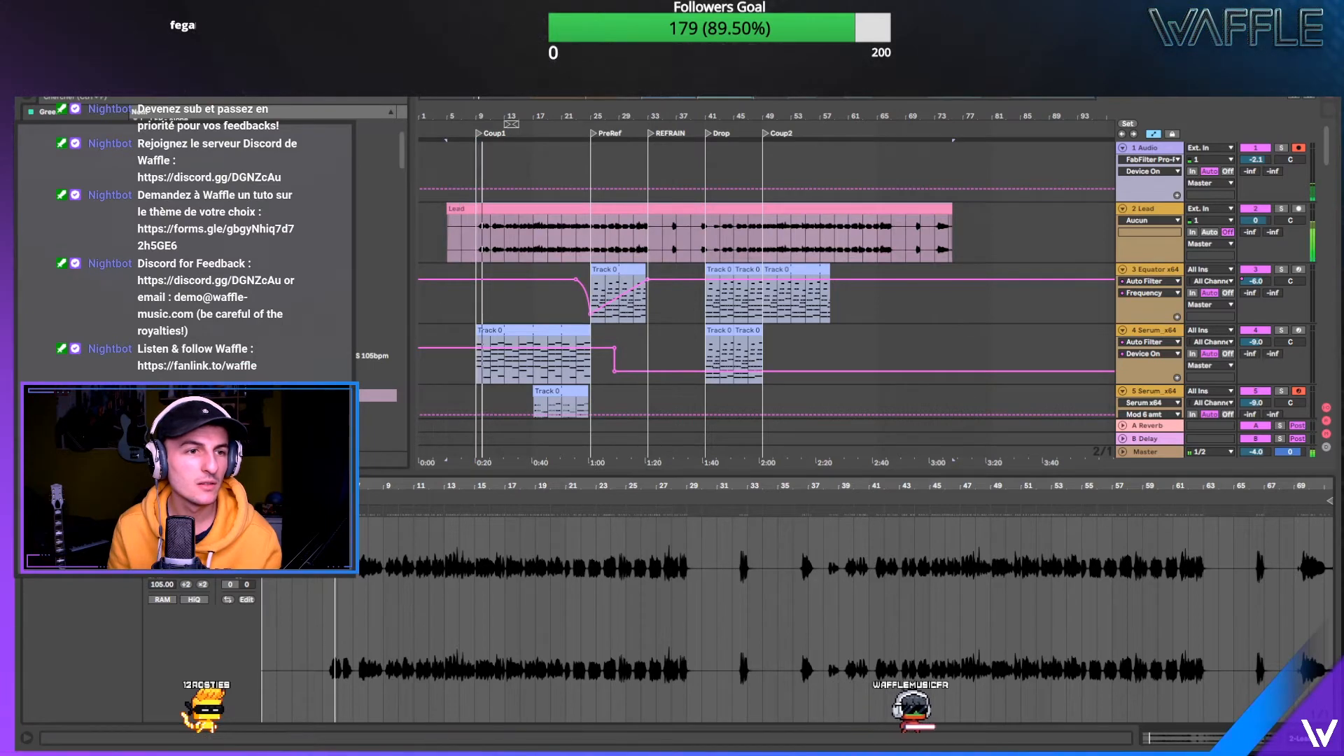
- Transpose the Lead clip by +1 semitone and raise its gain while playing from Coup1
click(191, 580)
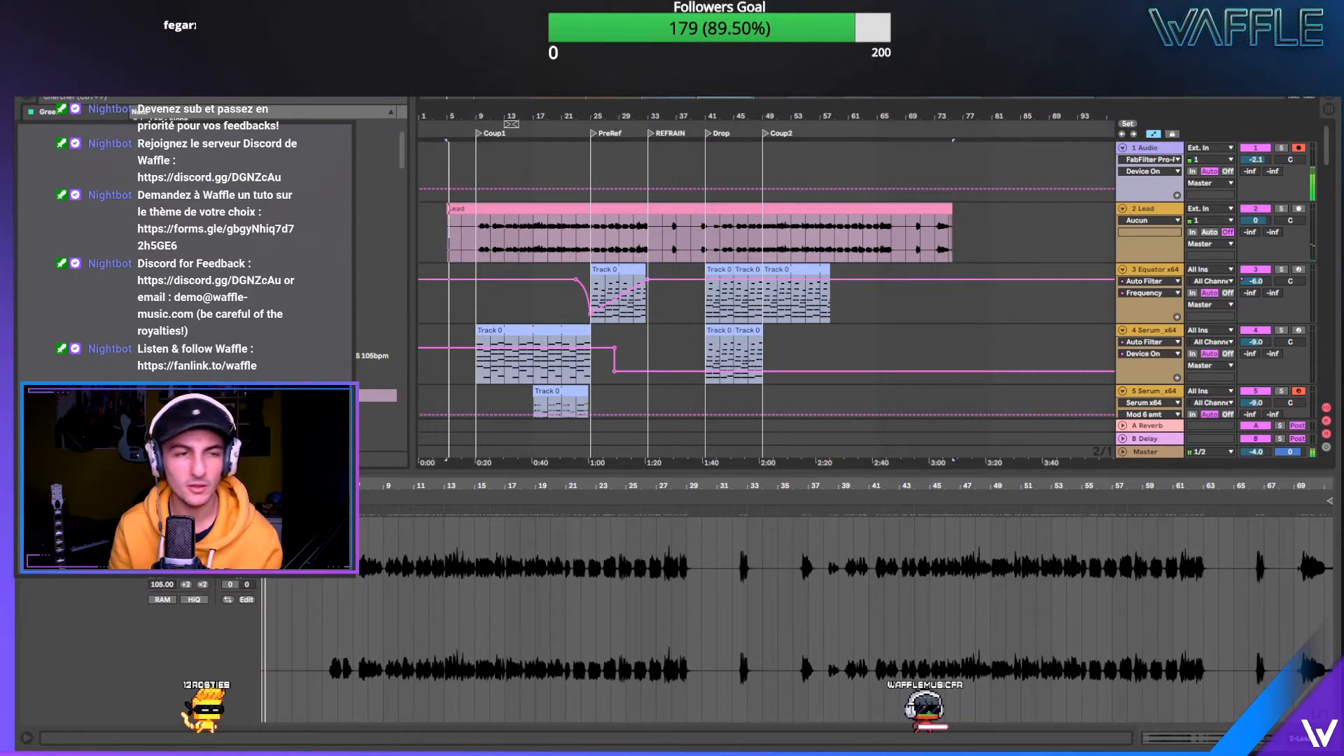
click(482, 226)
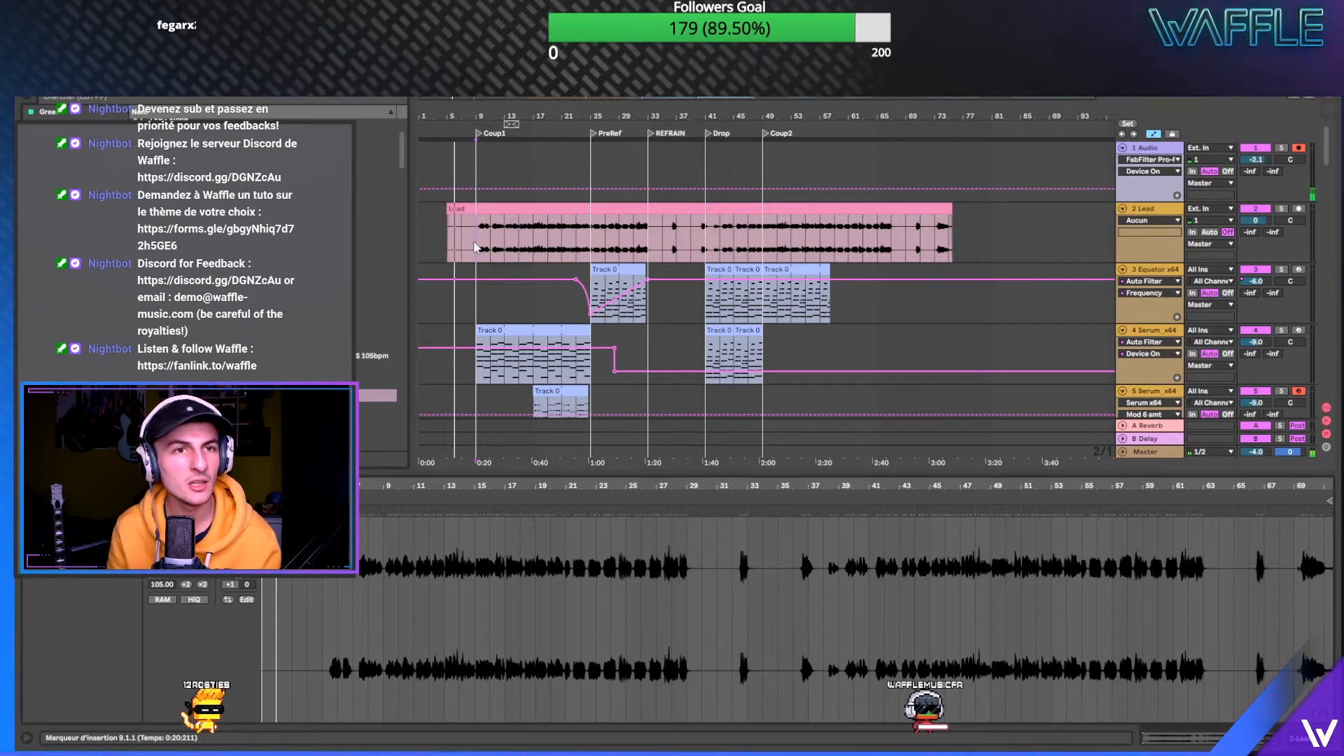
click(491, 211)
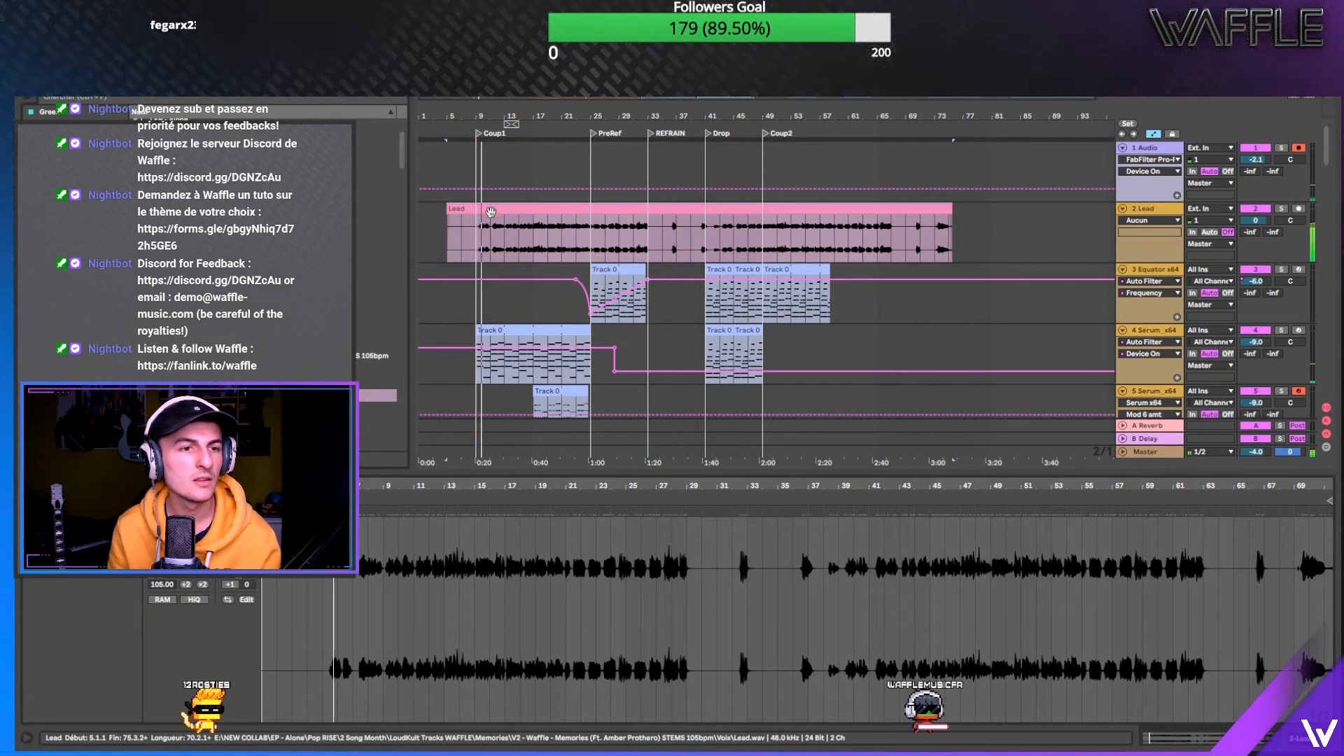
click(183, 526)
click(194, 591)
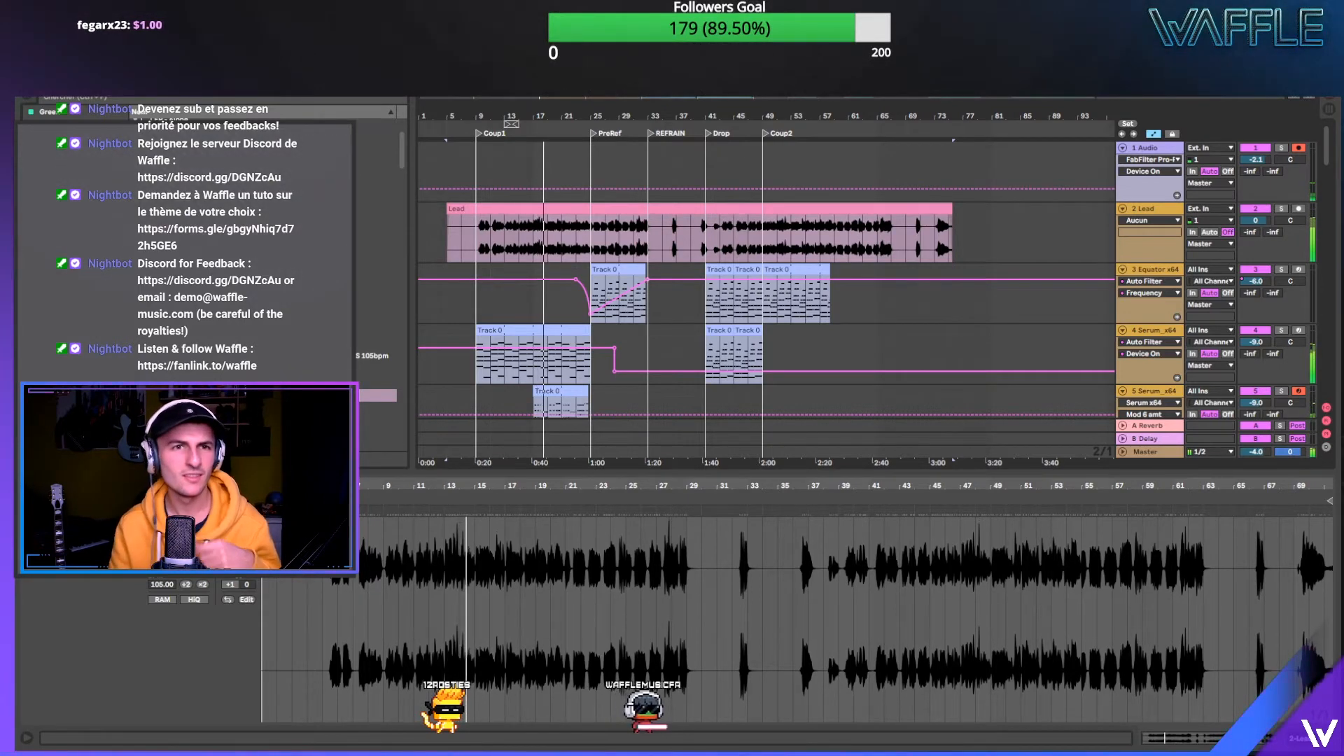
- Copy the Ghostkick sidechain Compressor from the 3 Equator x64 track onto the 2 Lead track
double_click(1153, 270)
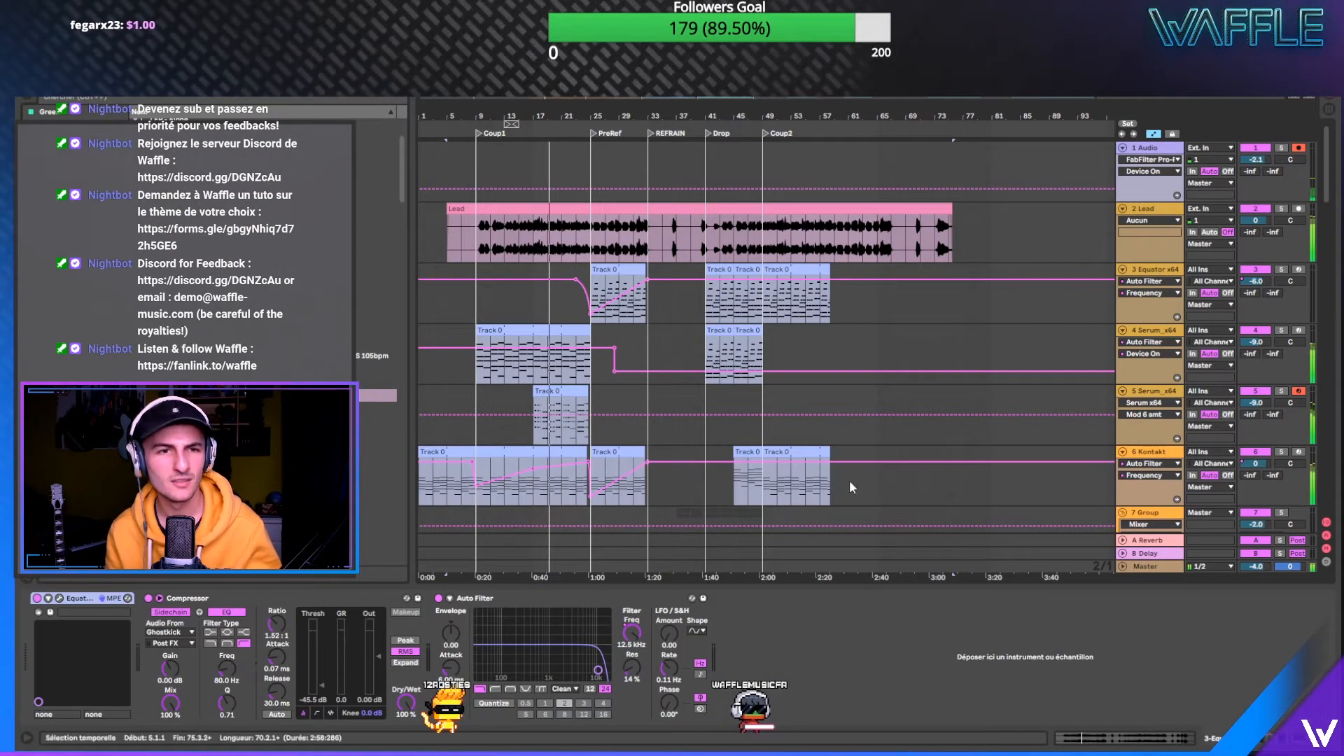
click(339, 616)
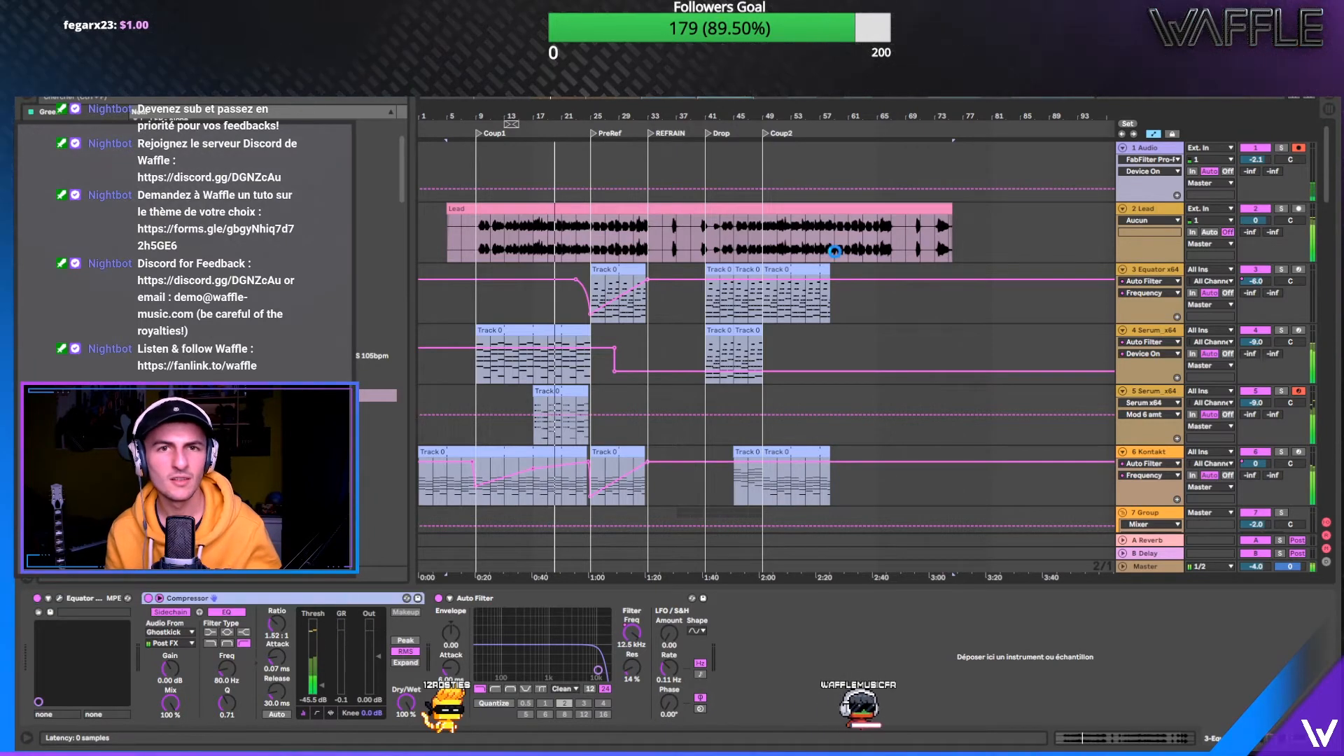
drag(970, 208, 1148, 209)
click(1148, 210)
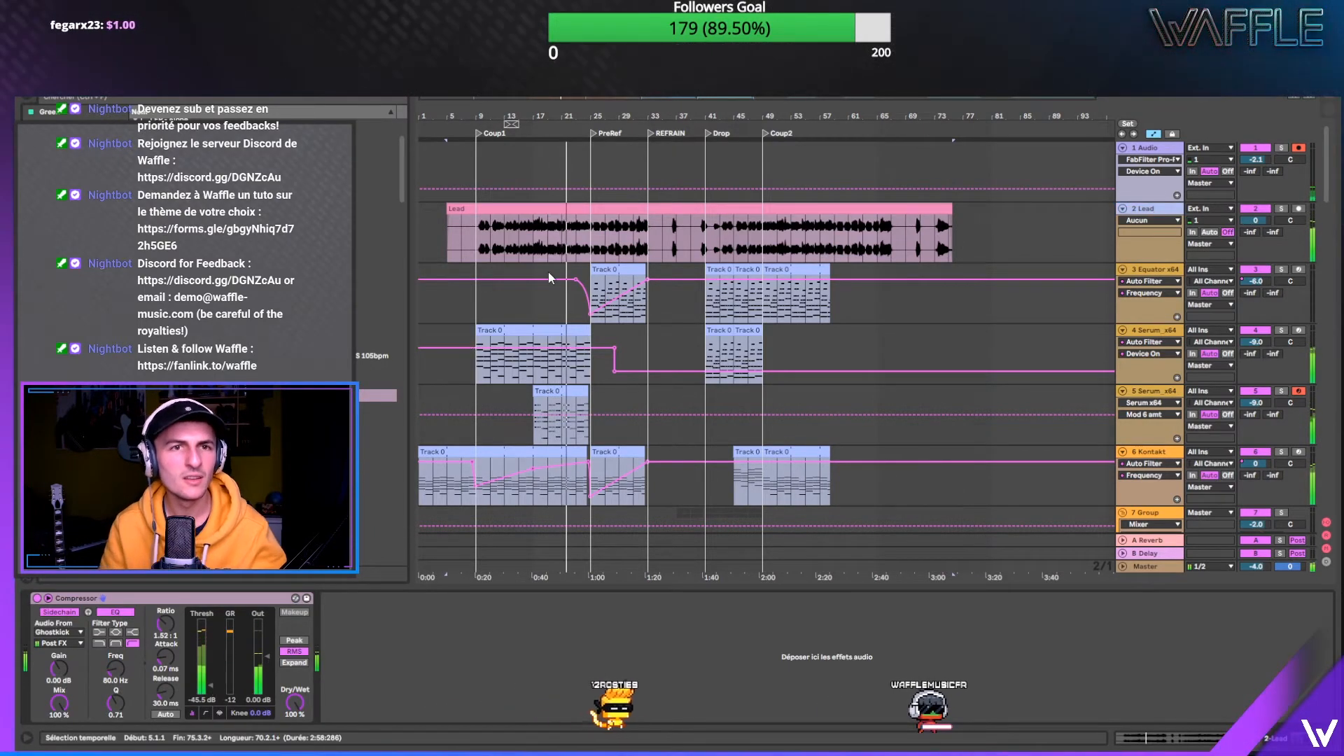
- Copy a PreRef vocal phrase to REFRAIN on the Lead track and make the following Lead clip start at 36.3.1
drag(604, 112, 565, 150)
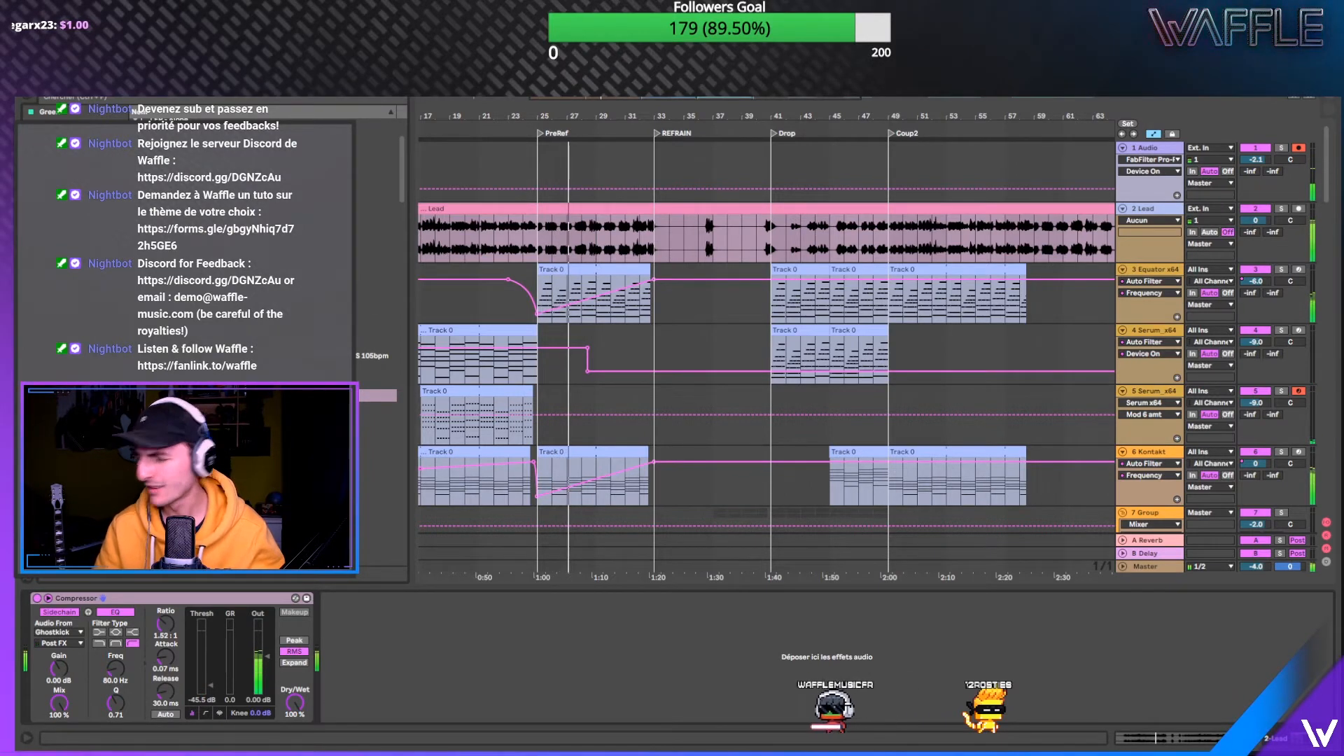
drag(539, 239, 676, 224)
drag(678, 118, 683, 126)
drag(855, 216, 816, 217)
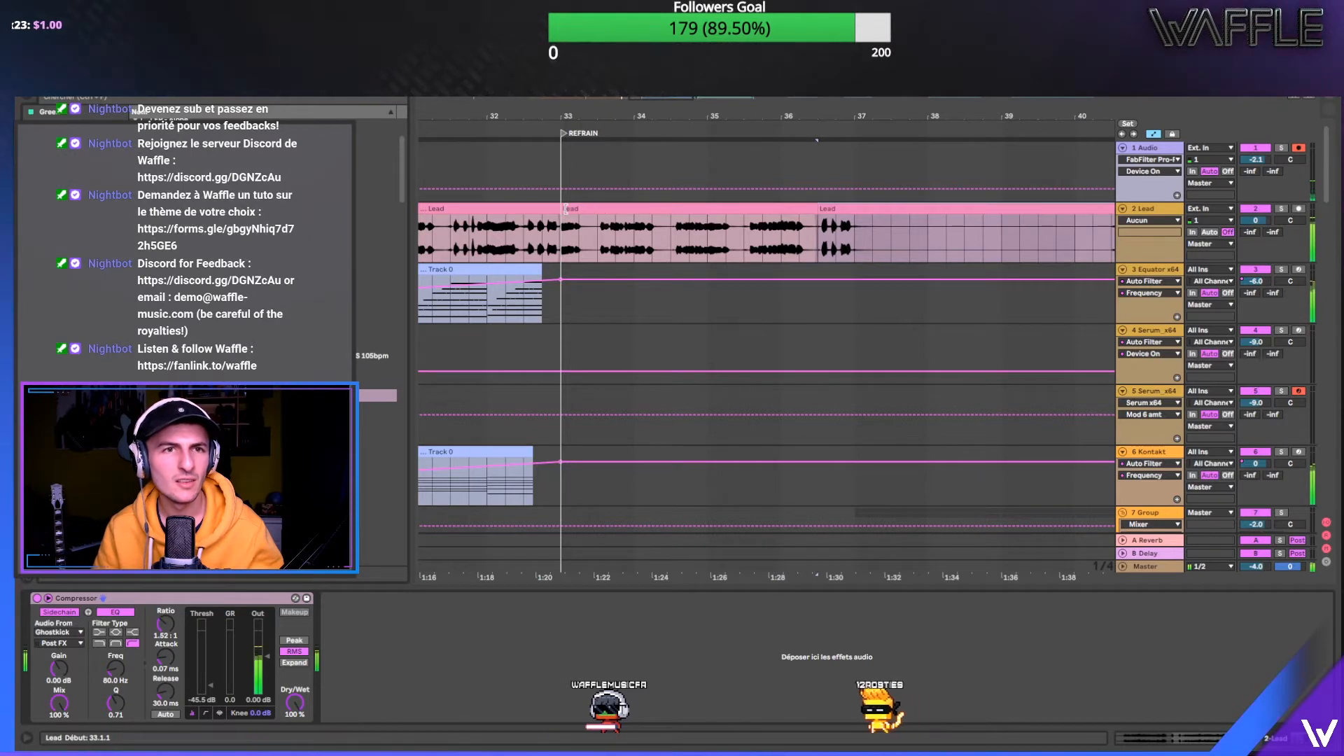
- Extend the copied Lead clip at REFRAIN so it ends at 40.3.1, just before Drop
drag(573, 112, 551, 91)
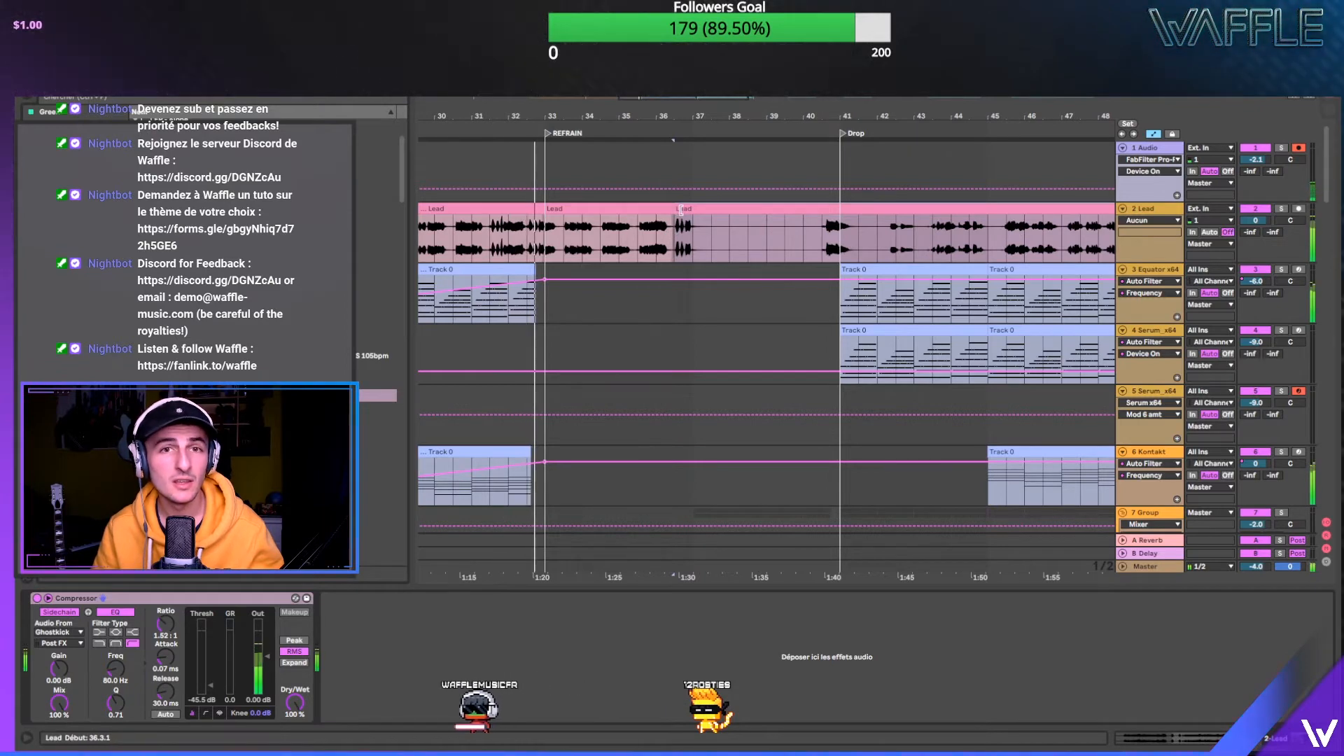
drag(596, 114, 737, 114)
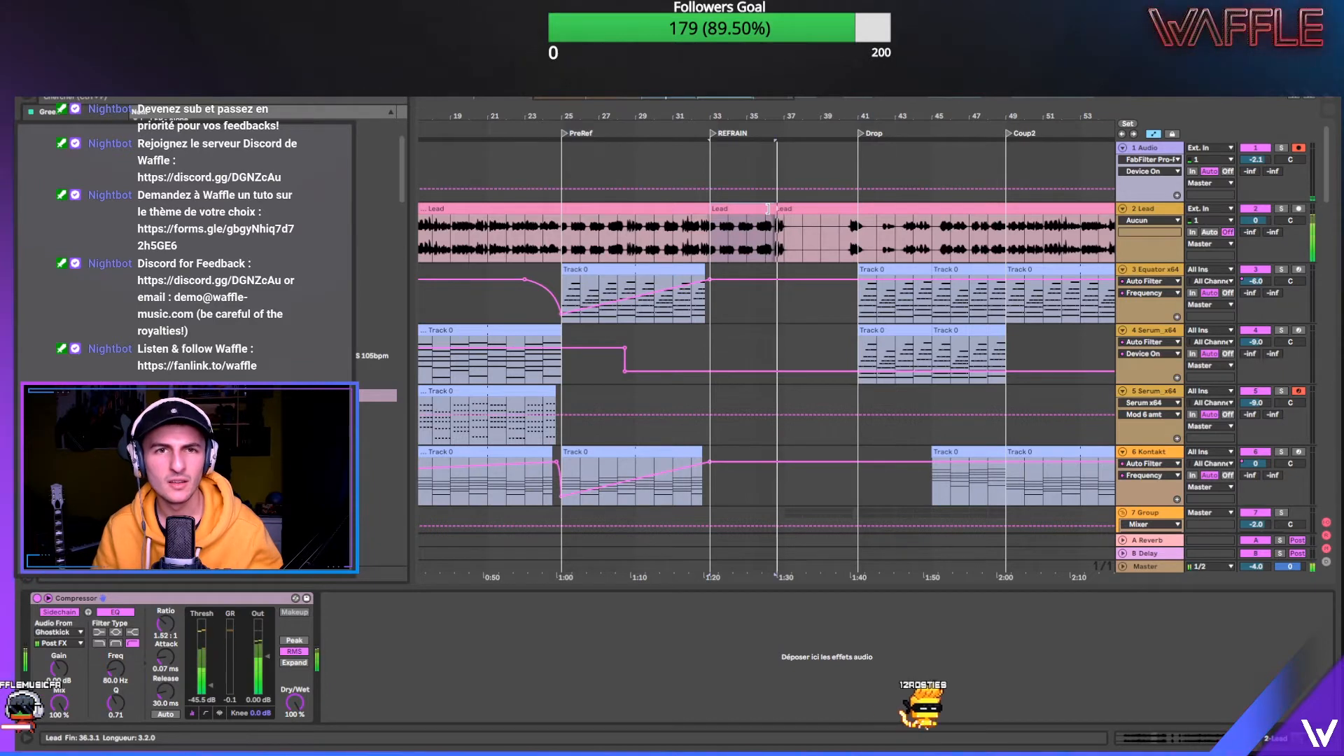
drag(768, 207, 843, 213)
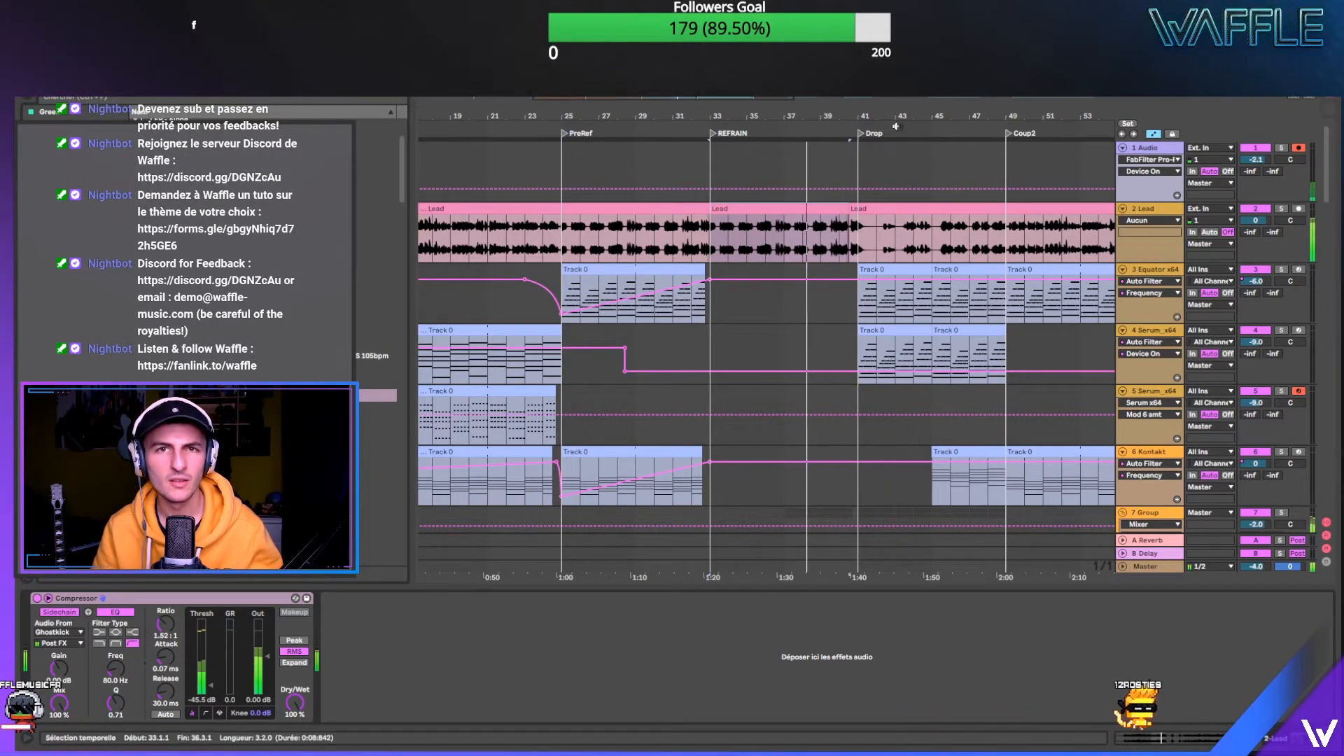
- Cut the Lead vocal at 43.1.1 after Drop and make the following part start at Coup2 (49.1.1), leaving a gap between
drag(905, 113, 676, 117)
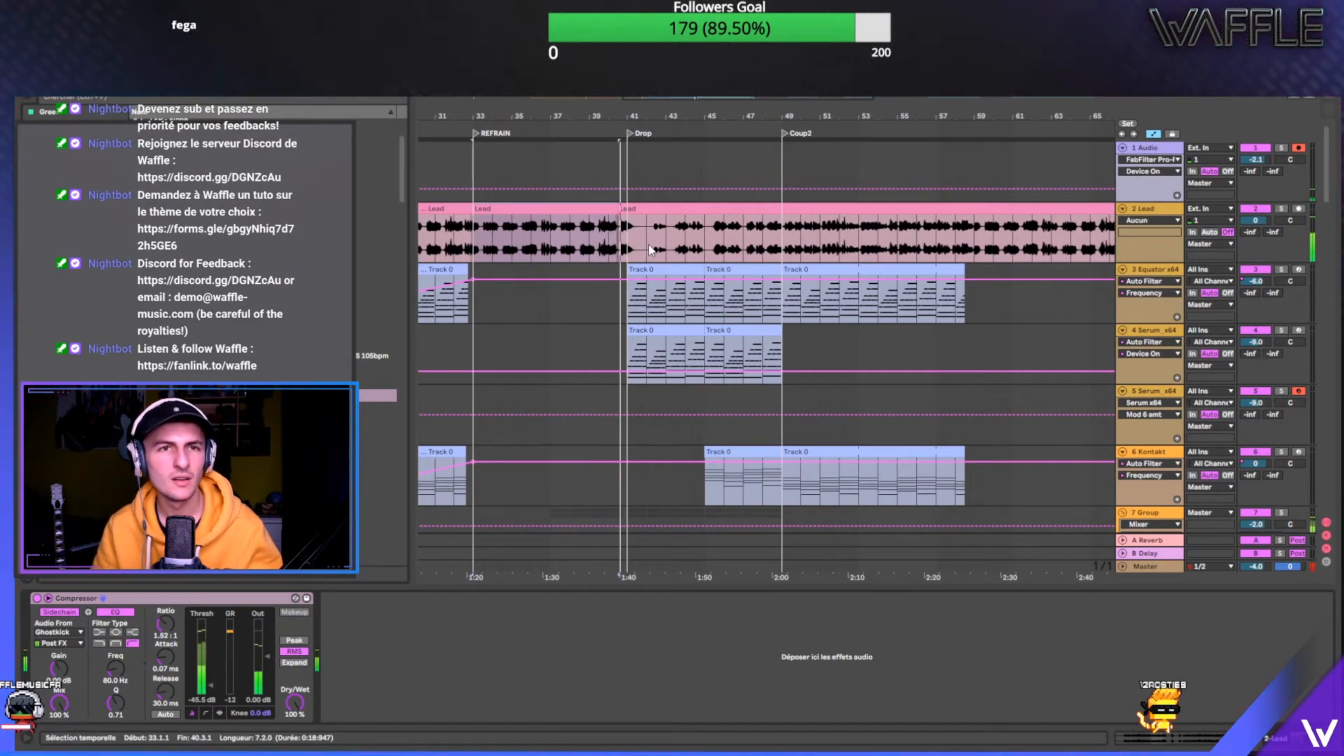
drag(650, 247, 669, 230)
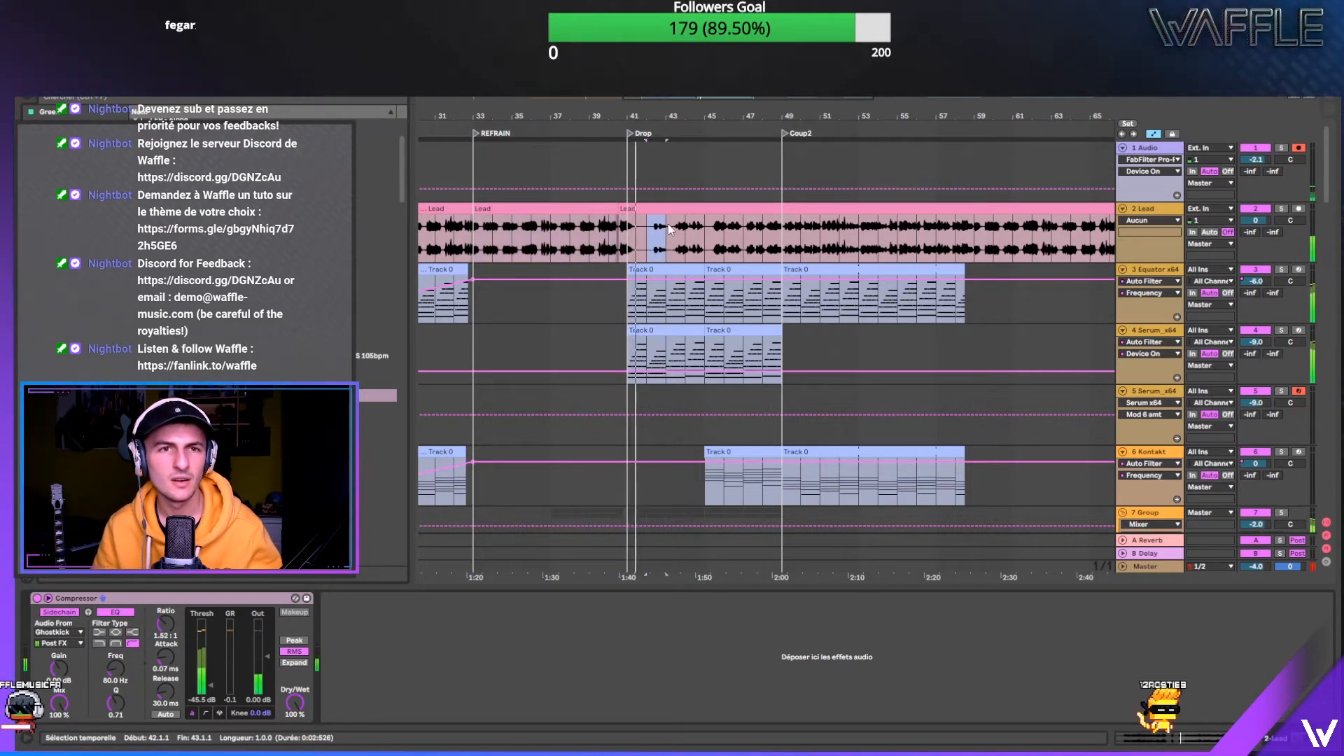
click(775, 209)
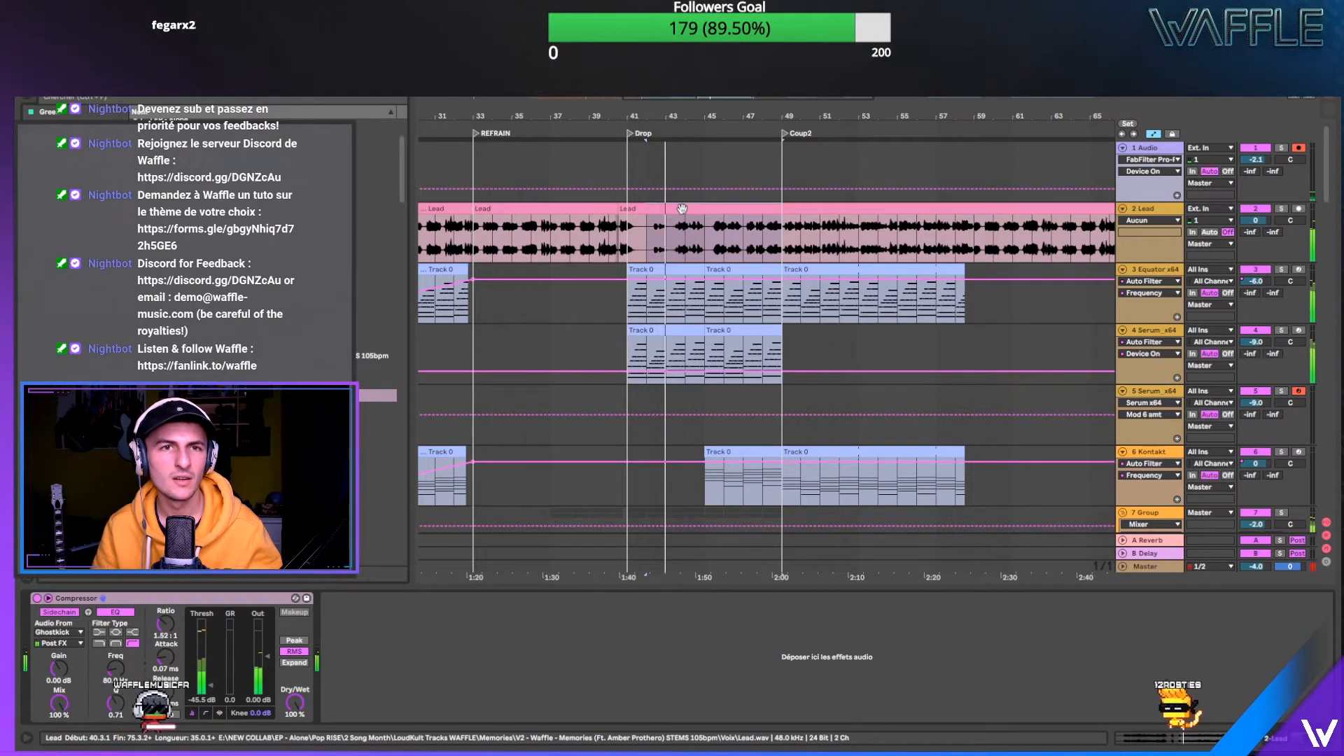
drag(671, 234, 803, 209)
click(752, 207)
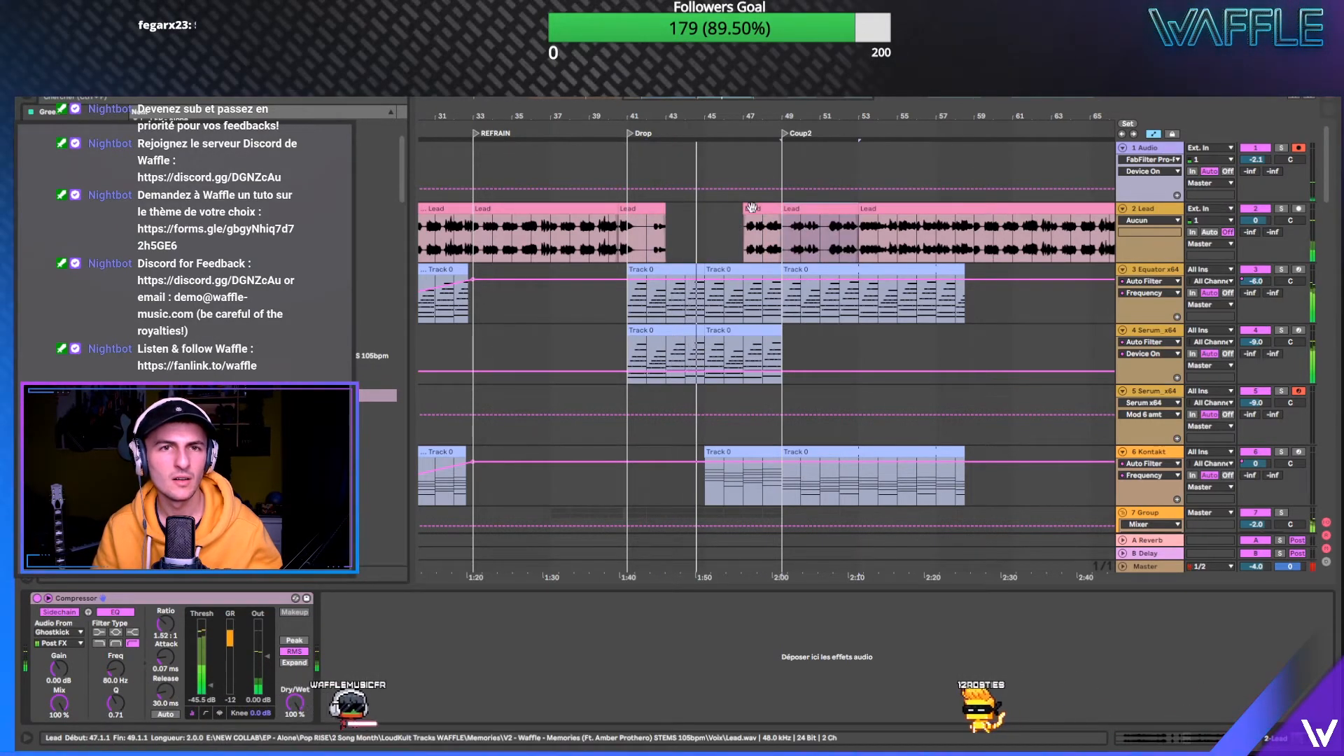
key(Delete)
drag(805, 116, 706, 116)
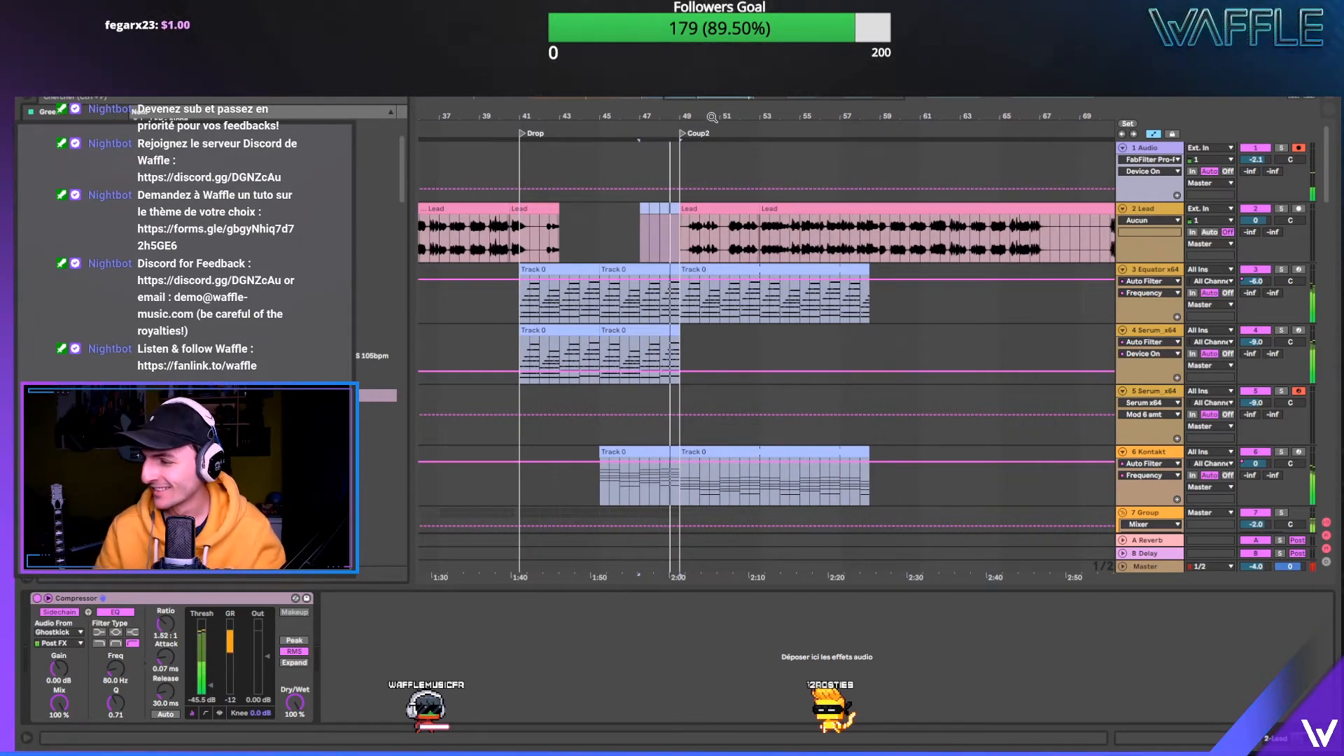
- Extend the Lead clip that starts at Coup2 so it ends at 61.3.1
mouse_move(713, 112)
mouse_down()
mouse_move(708, 142)
mouse_move(707, 129)
mouse_up()
drag(810, 209, 1021, 210)
drag(1014, 112, 917, 100)
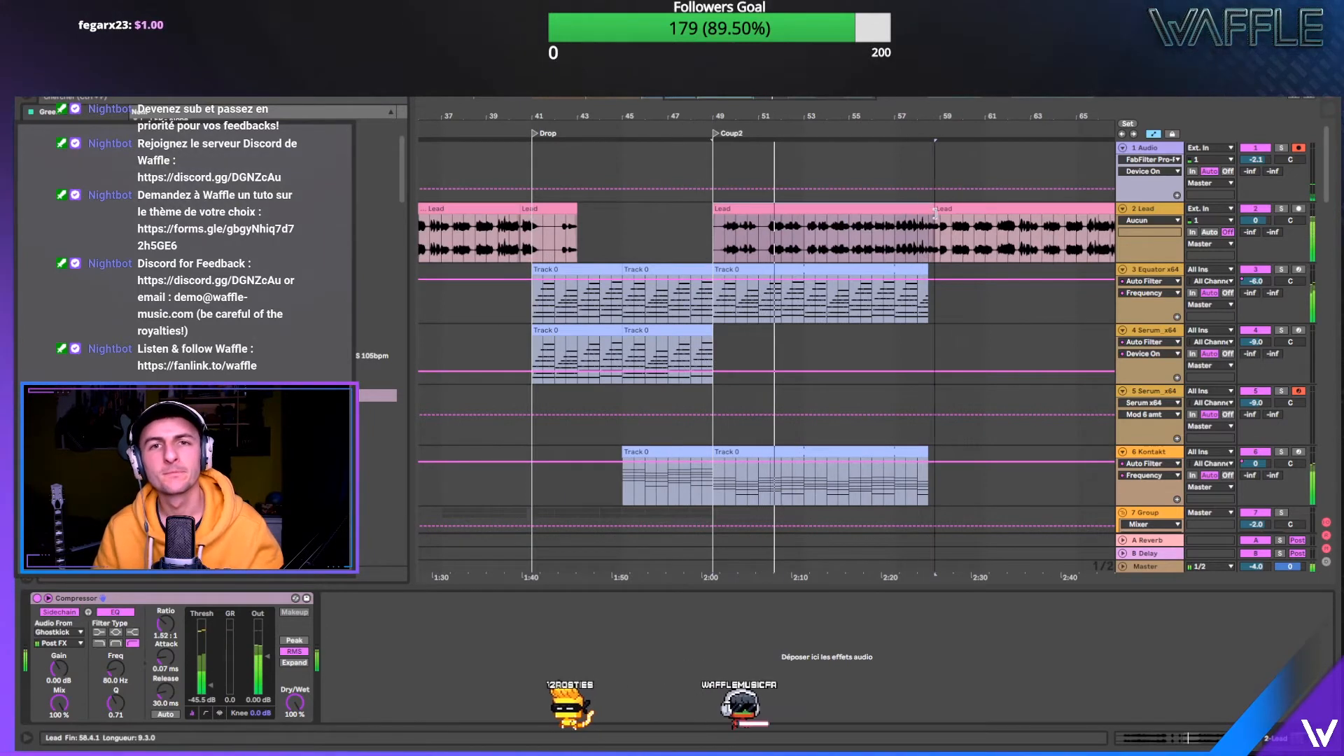
drag(923, 208, 998, 209)
drag(938, 112, 851, 79)
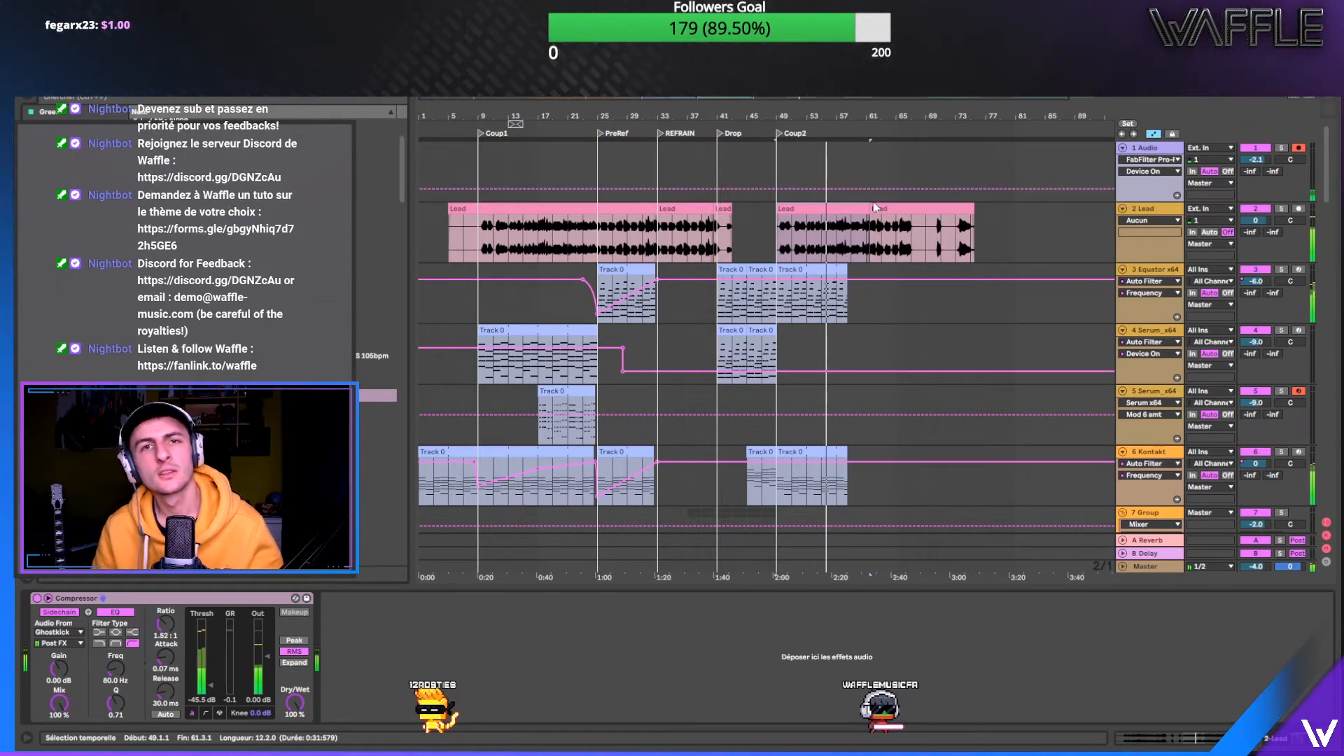
drag(870, 112, 821, 107)
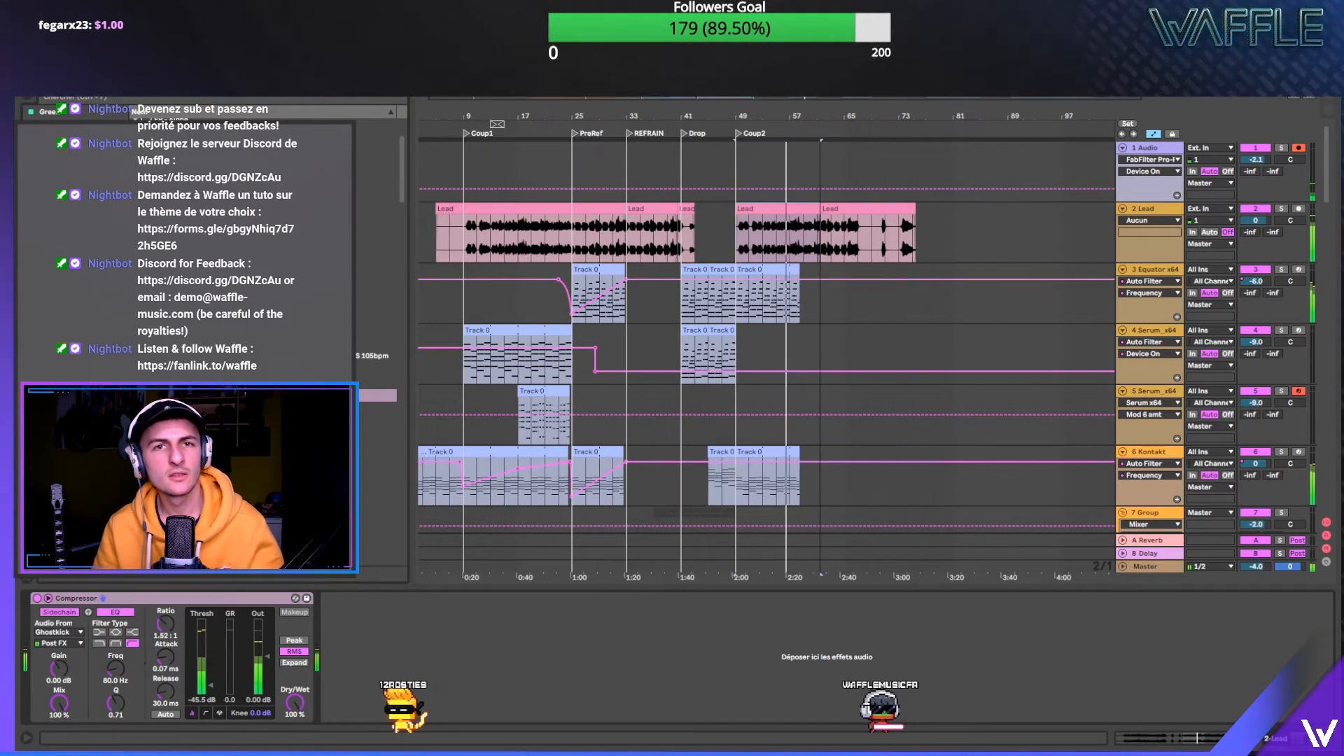
- Delete everything from bar 57 onward on all tracks
click(791, 159)
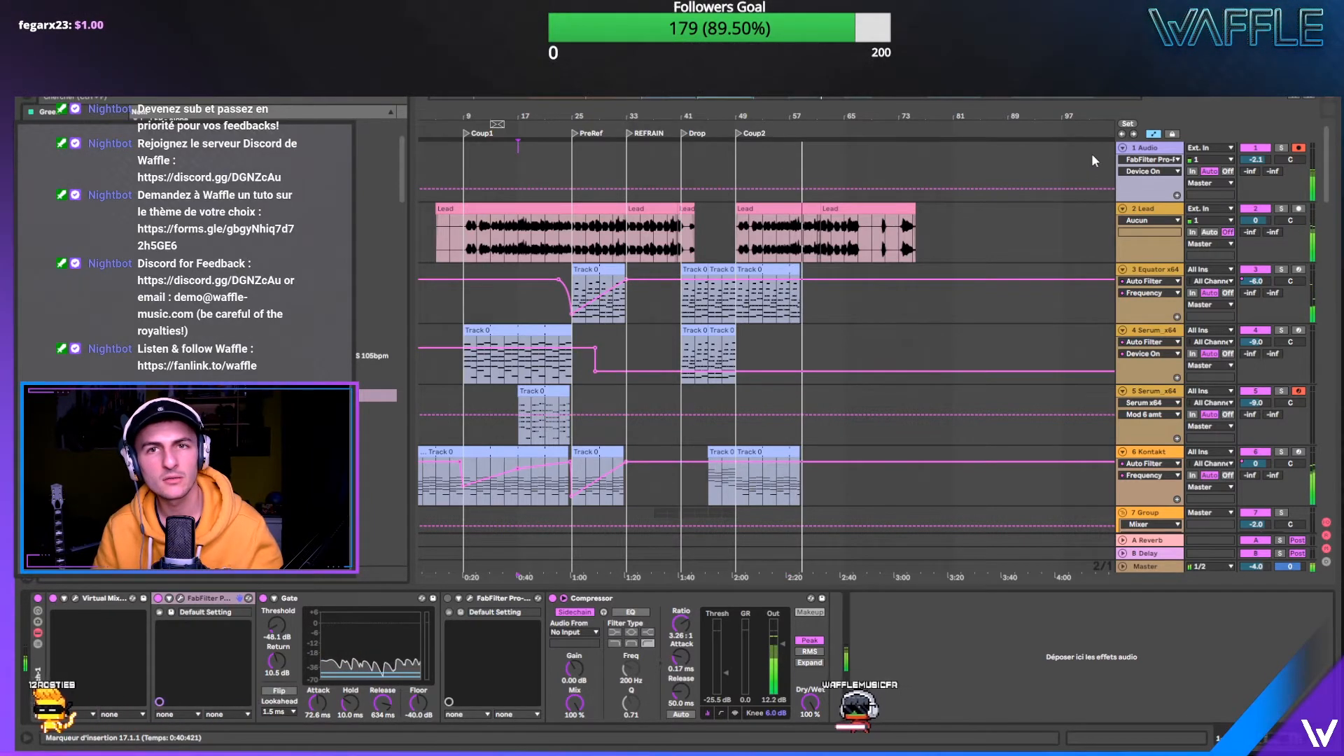
drag(1100, 170, 789, 565)
key(Delete)
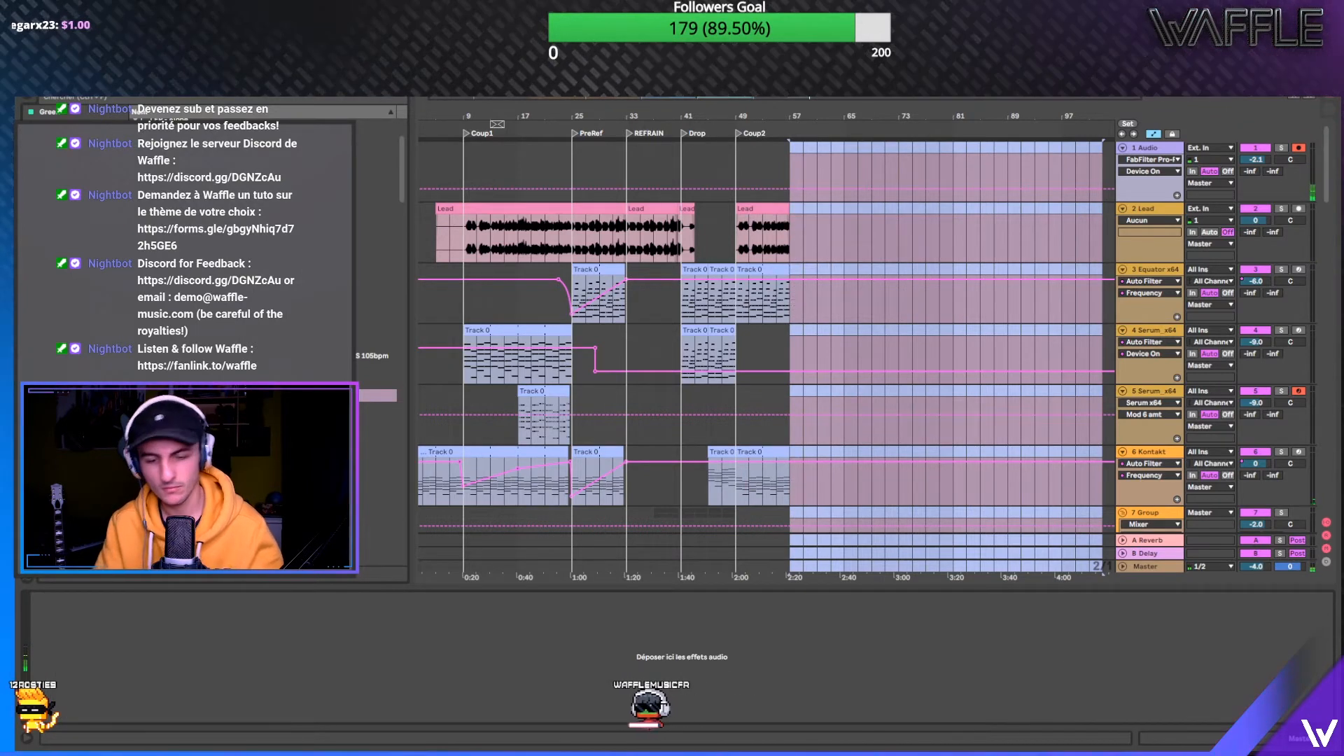
- Copy the all-track section from 17.1.1 to 49.1.1 to bar 57, and extend the Coup2 clip on 3 Equator x64 to 63.1.1
drag(732, 142, 518, 565)
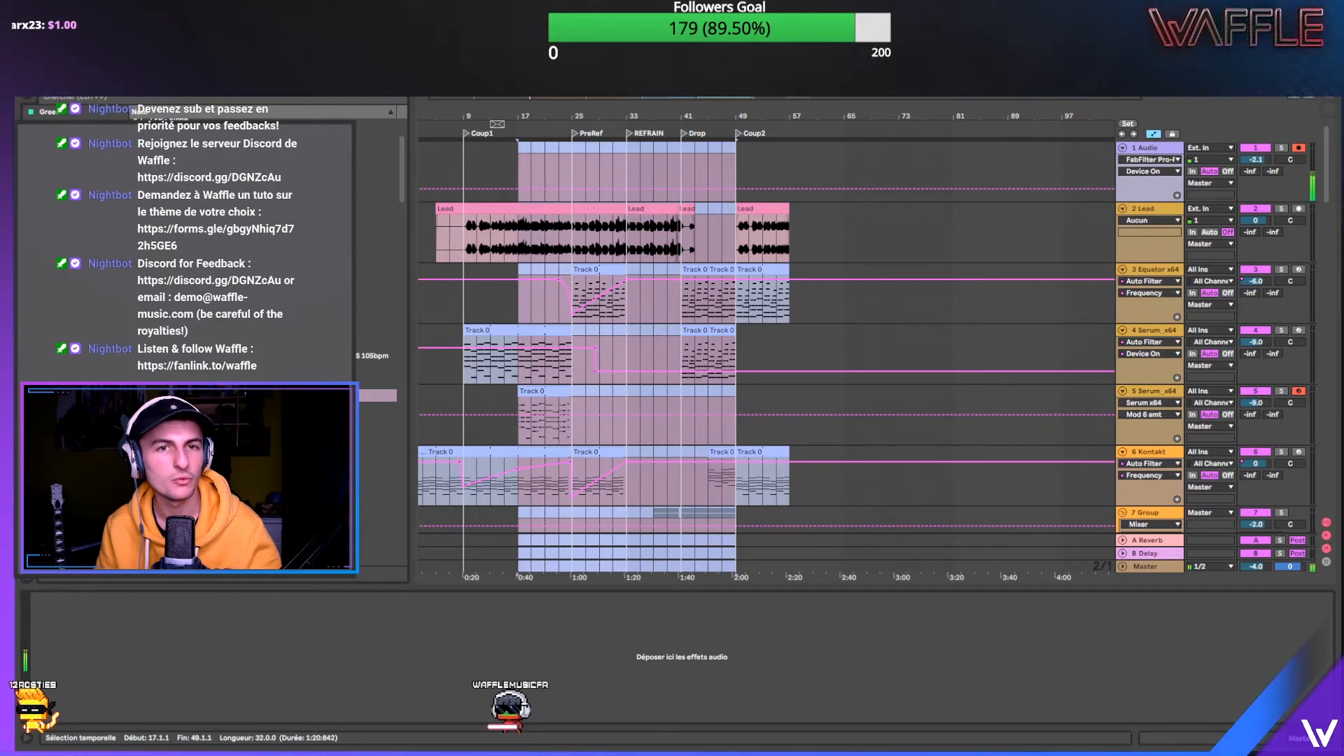
drag(657, 339, 810, 319)
drag(788, 271, 835, 271)
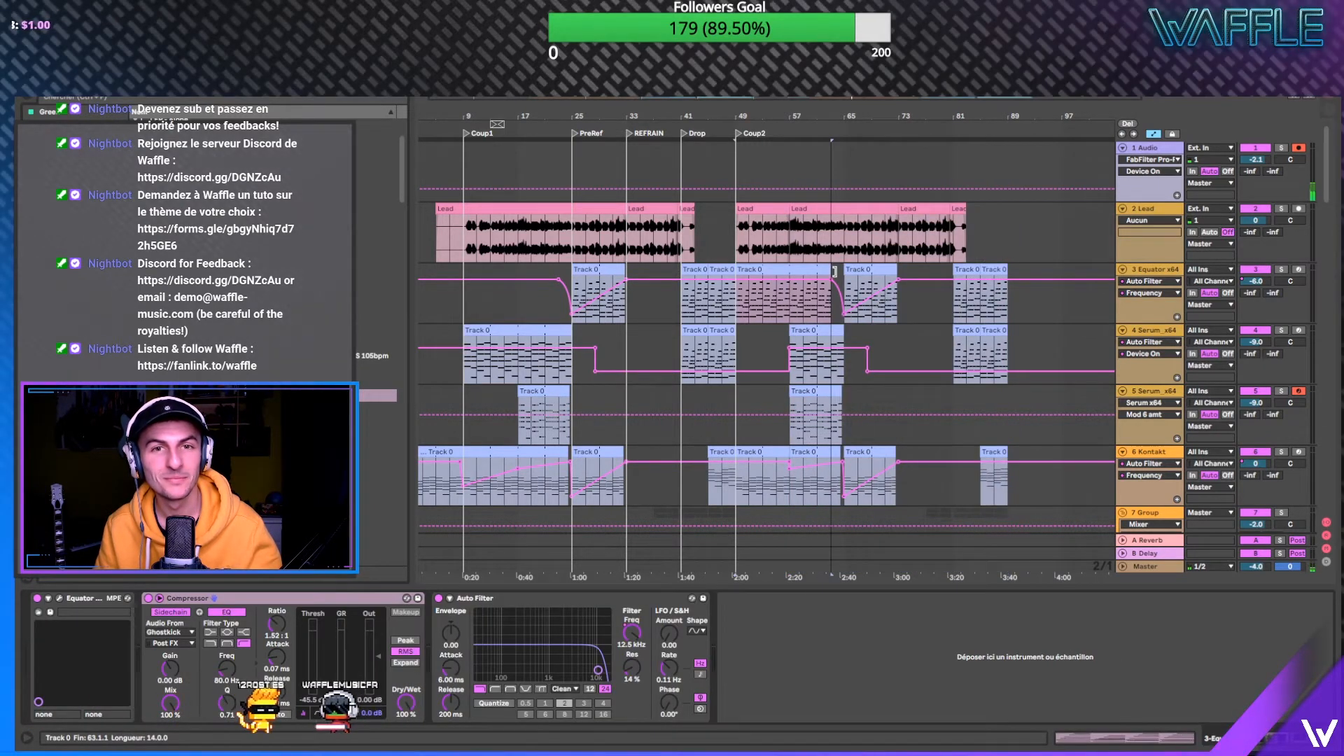
- Play from Coup2 and extend its Lead clip over the copied Lead clips, ending at 75.1.1
key(space)
mouse_move(749, 116)
mouse_down()
mouse_move(749, 144)
mouse_move(749, 128)
mouse_up()
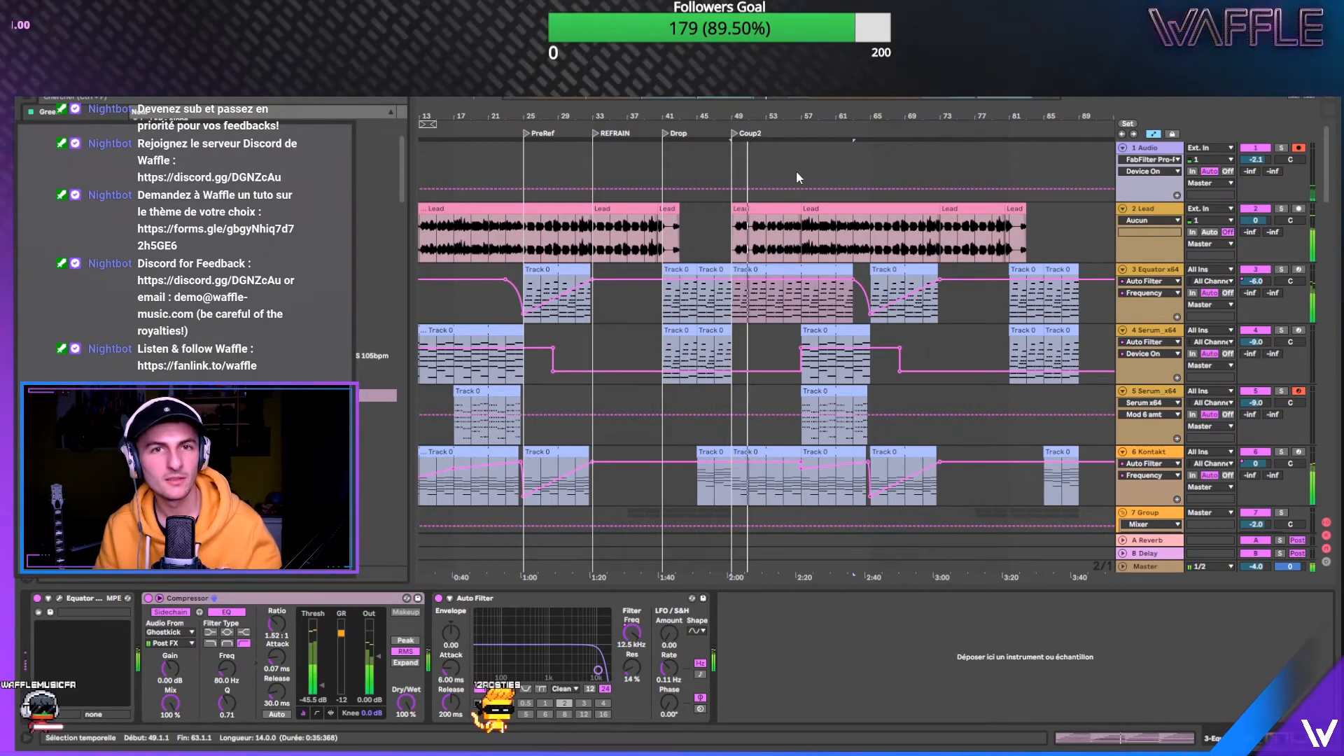
drag(799, 211, 962, 215)
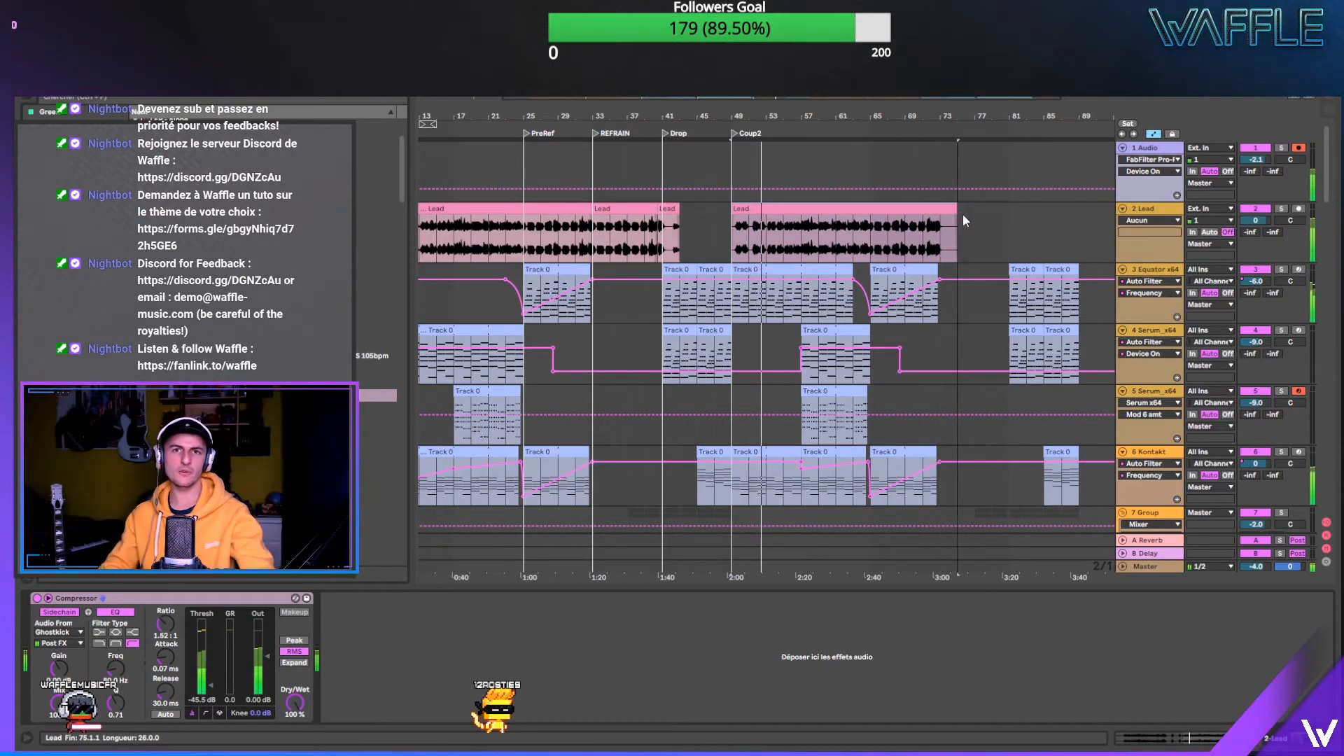
- Raise the output gain of the 2 Lead track's Compressor to 3.63 dB
double_click(1158, 211)
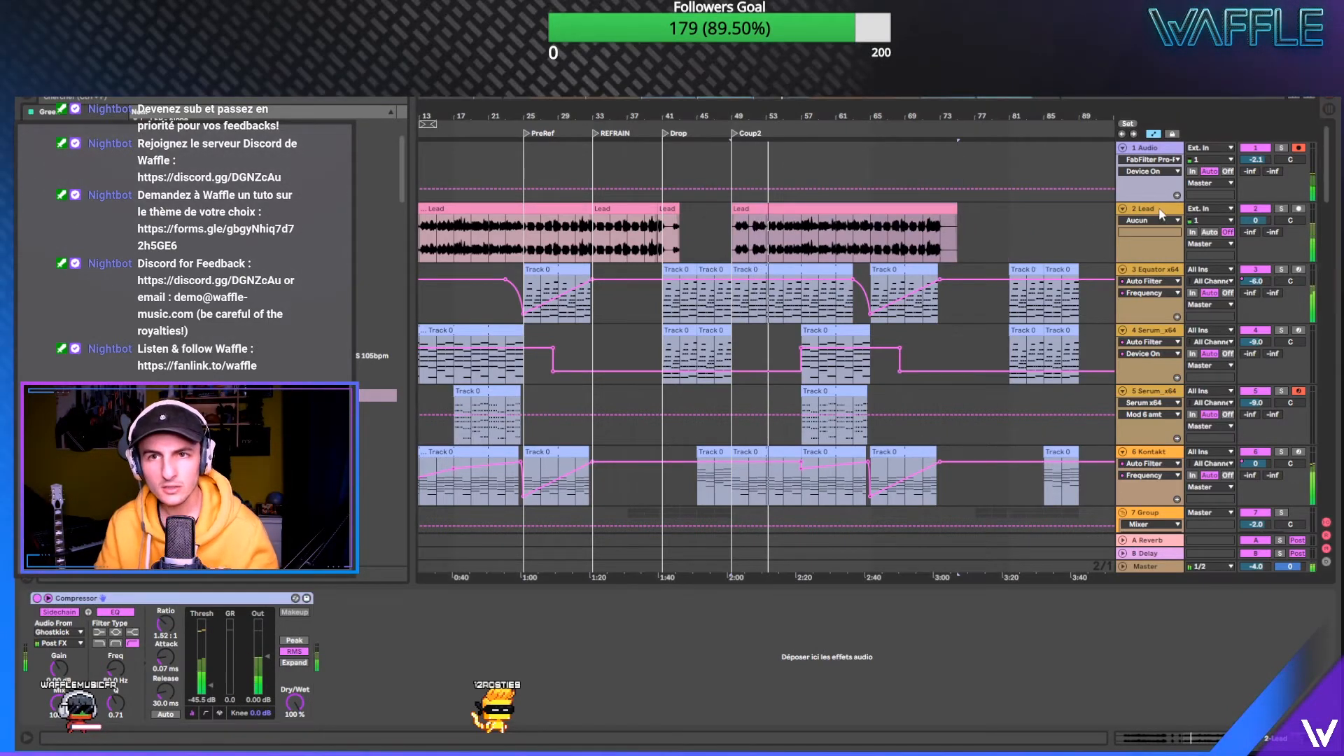
drag(258, 654, 258, 644)
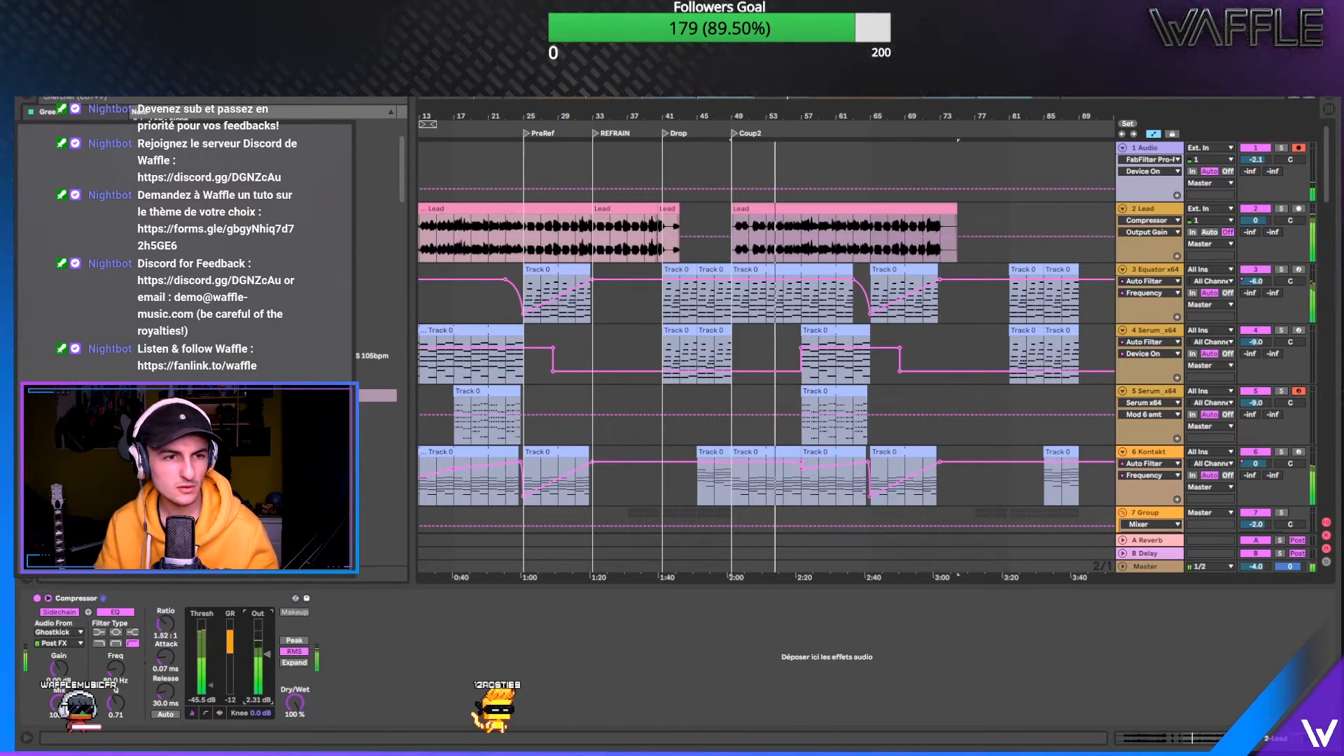
double_click(1159, 149)
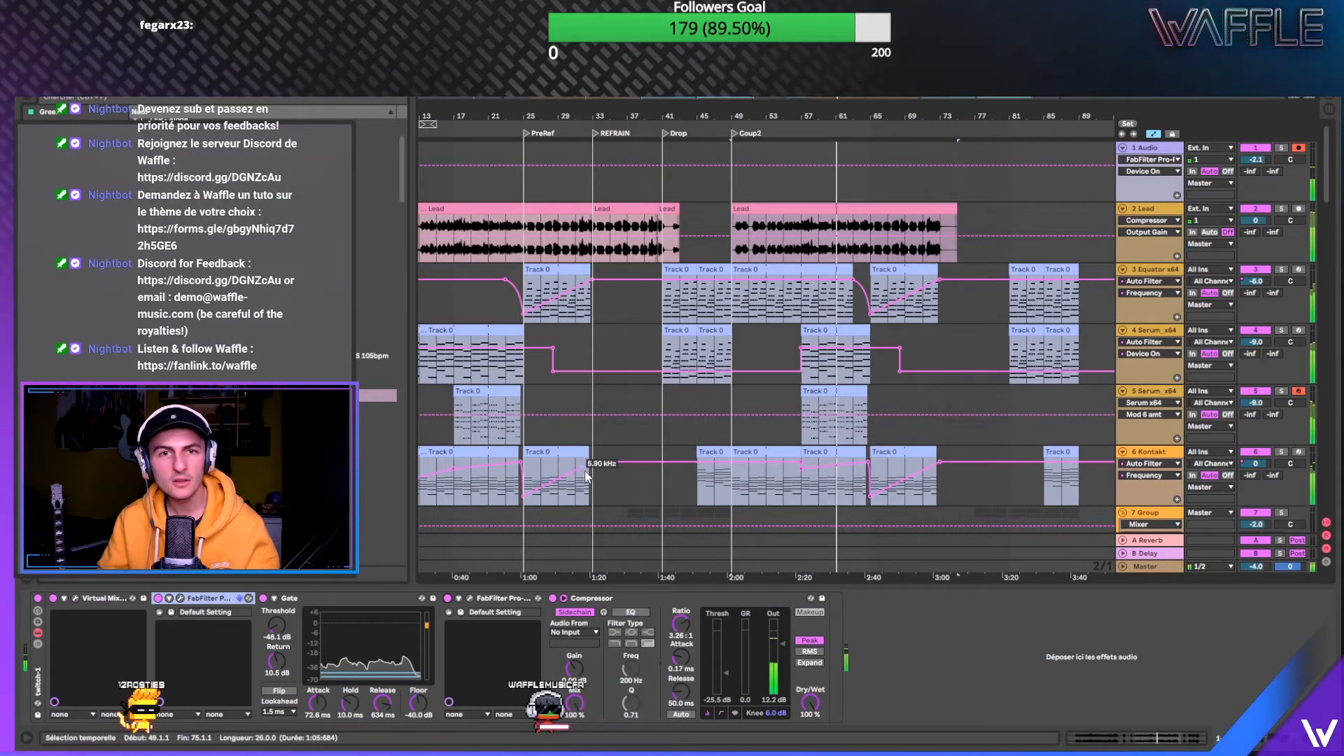
- Duplicate the Lead vocal phrase from bars 65 to 73 so the copy starts at 73.1.1
click(933, 208)
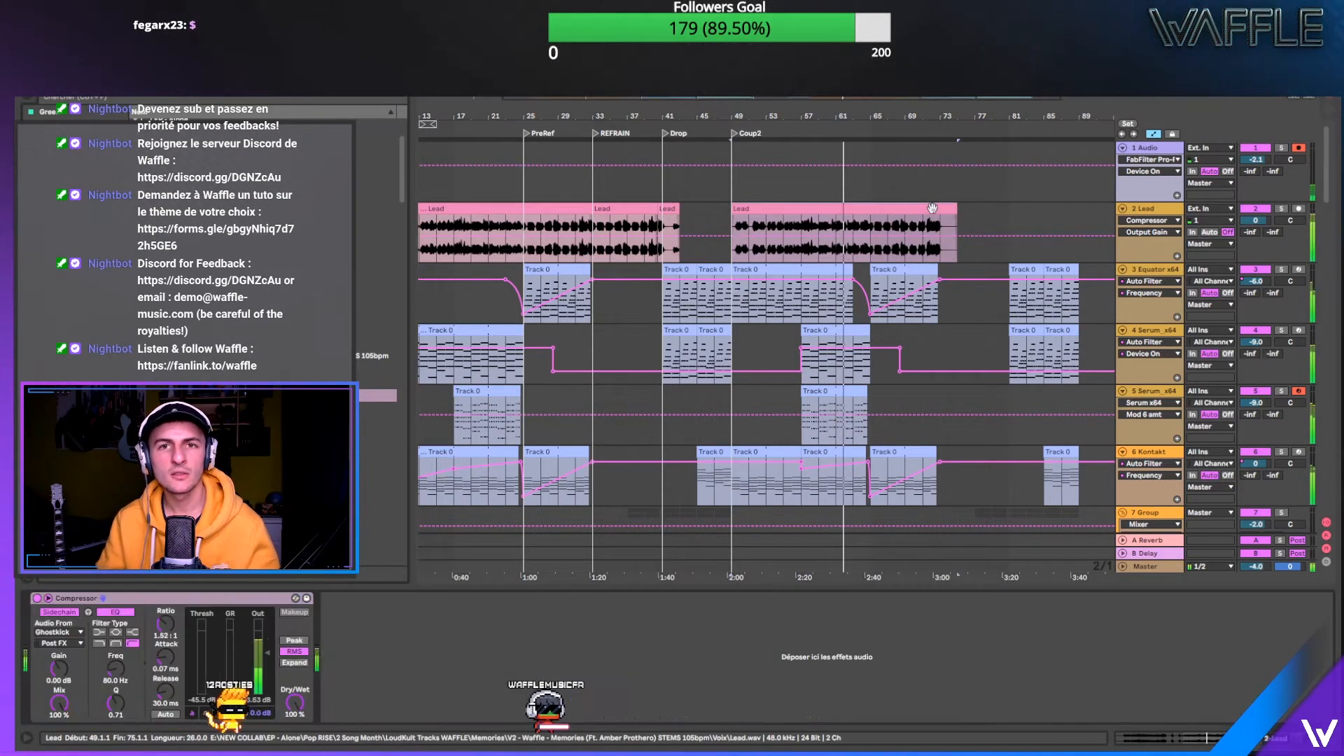
drag(941, 116, 879, 118)
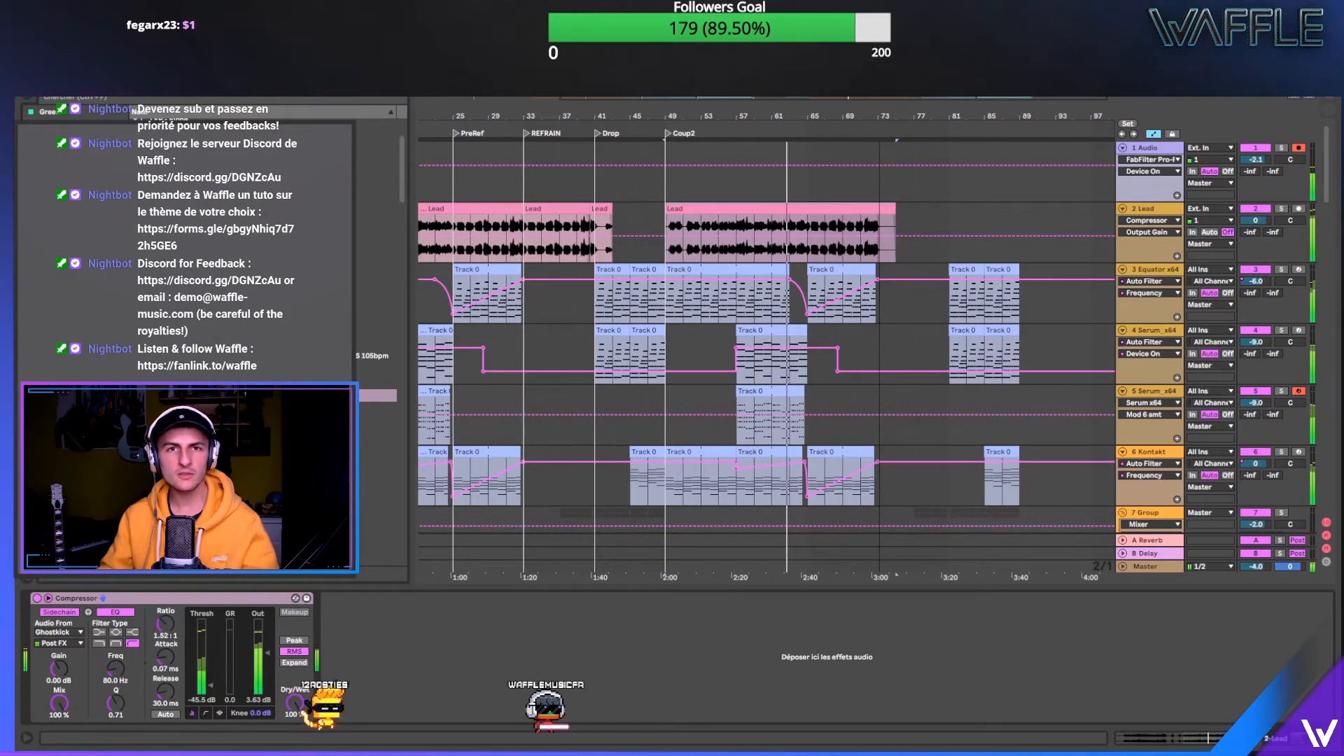
drag(883, 236, 883, 235)
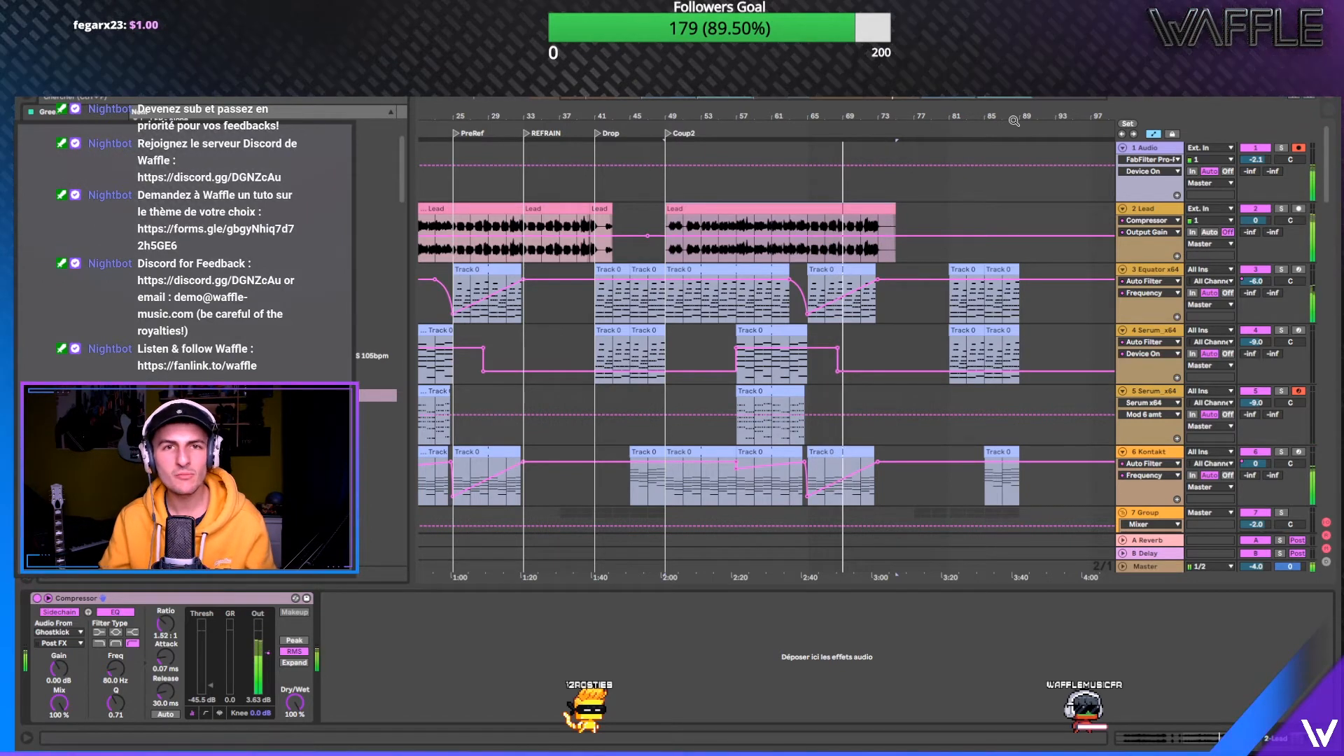
drag(910, 116, 910, 143)
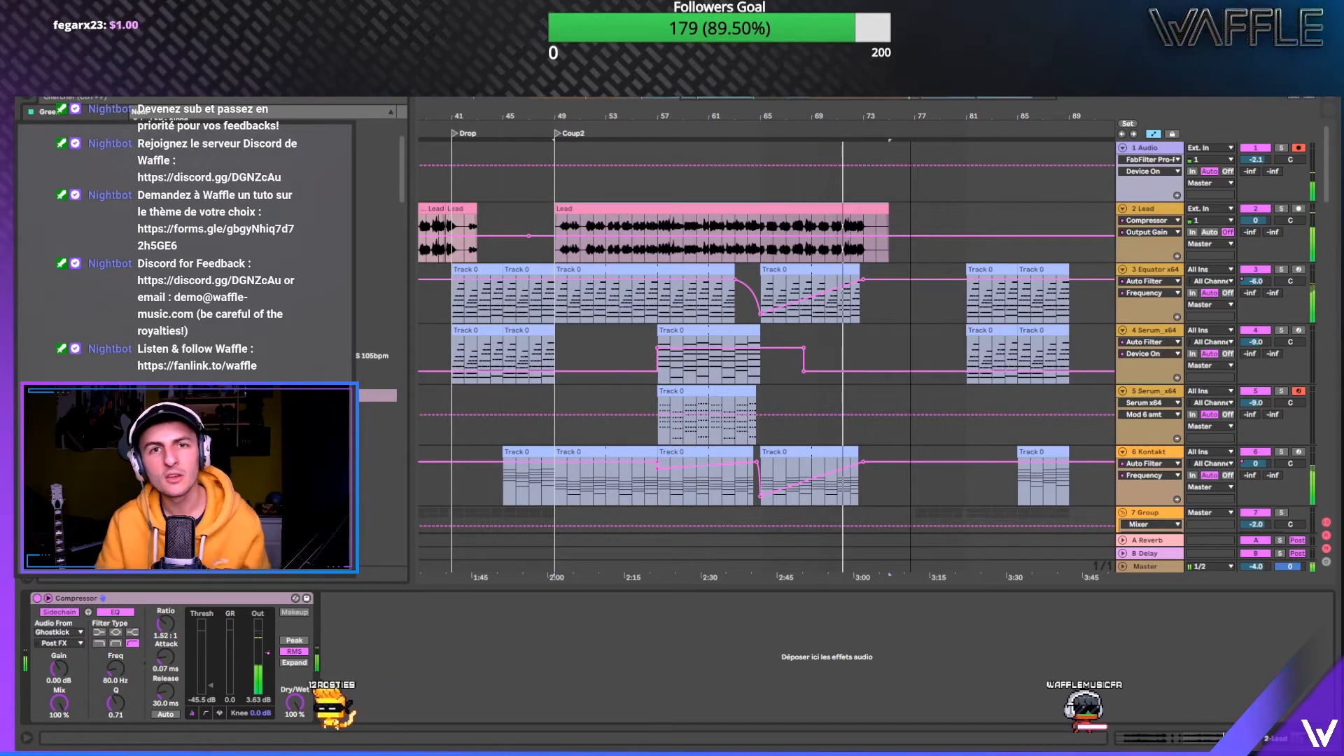
drag(910, 116, 896, 116)
drag(850, 253, 750, 209)
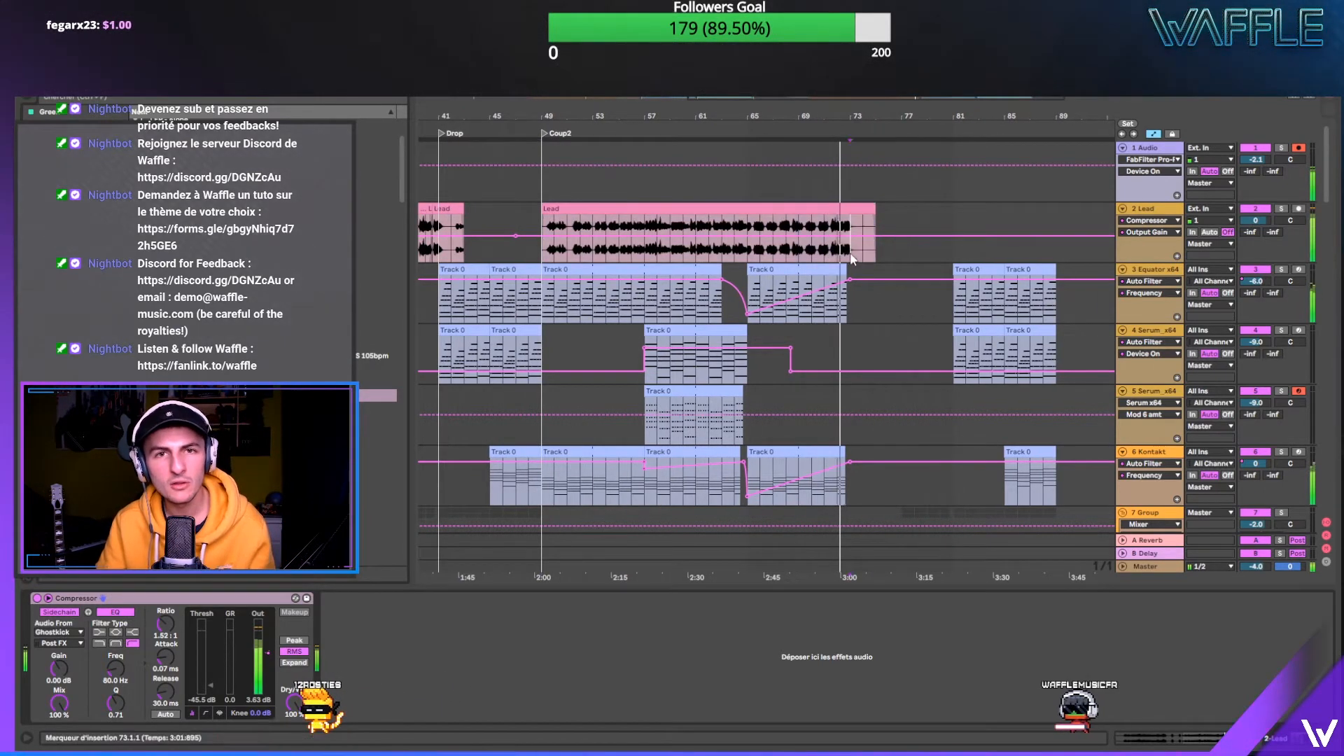
key(ctrl+d)
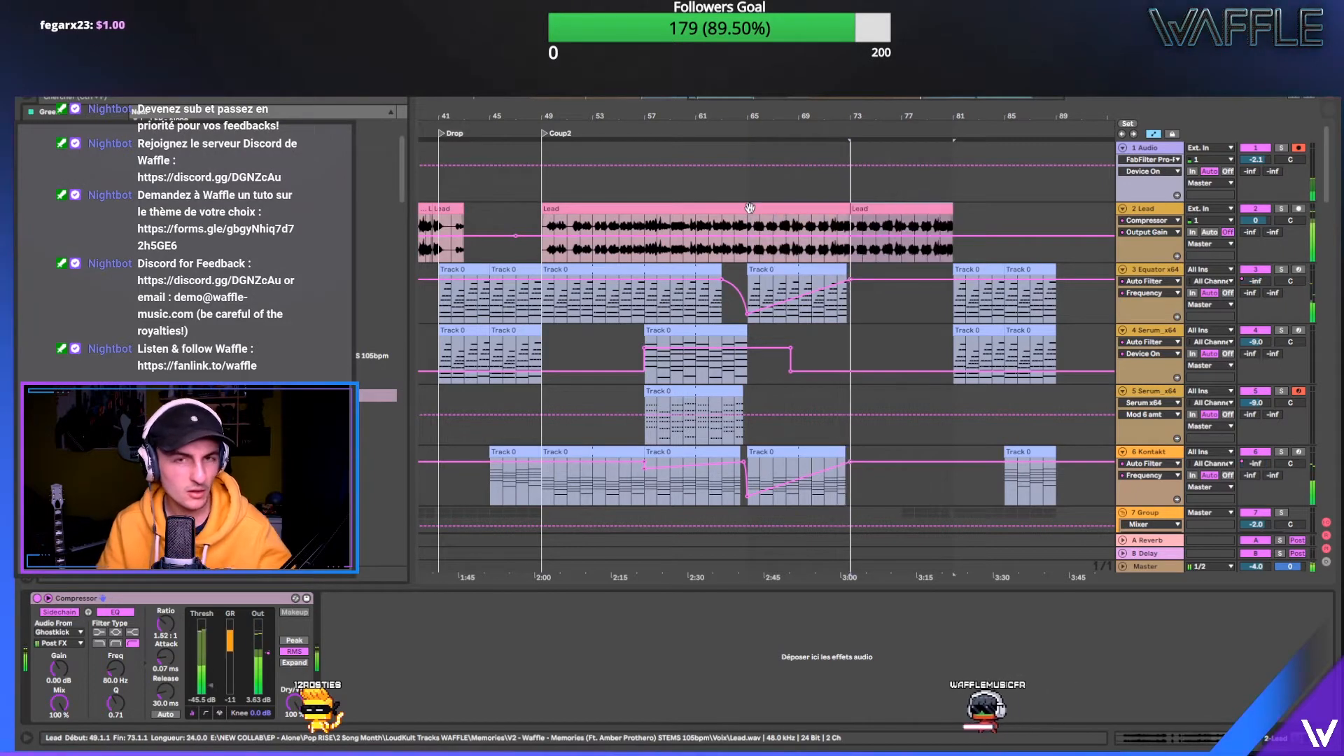
- Trim the start of the first Lead clip to Coup1 at 9.1.1
drag(904, 116, 933, 87)
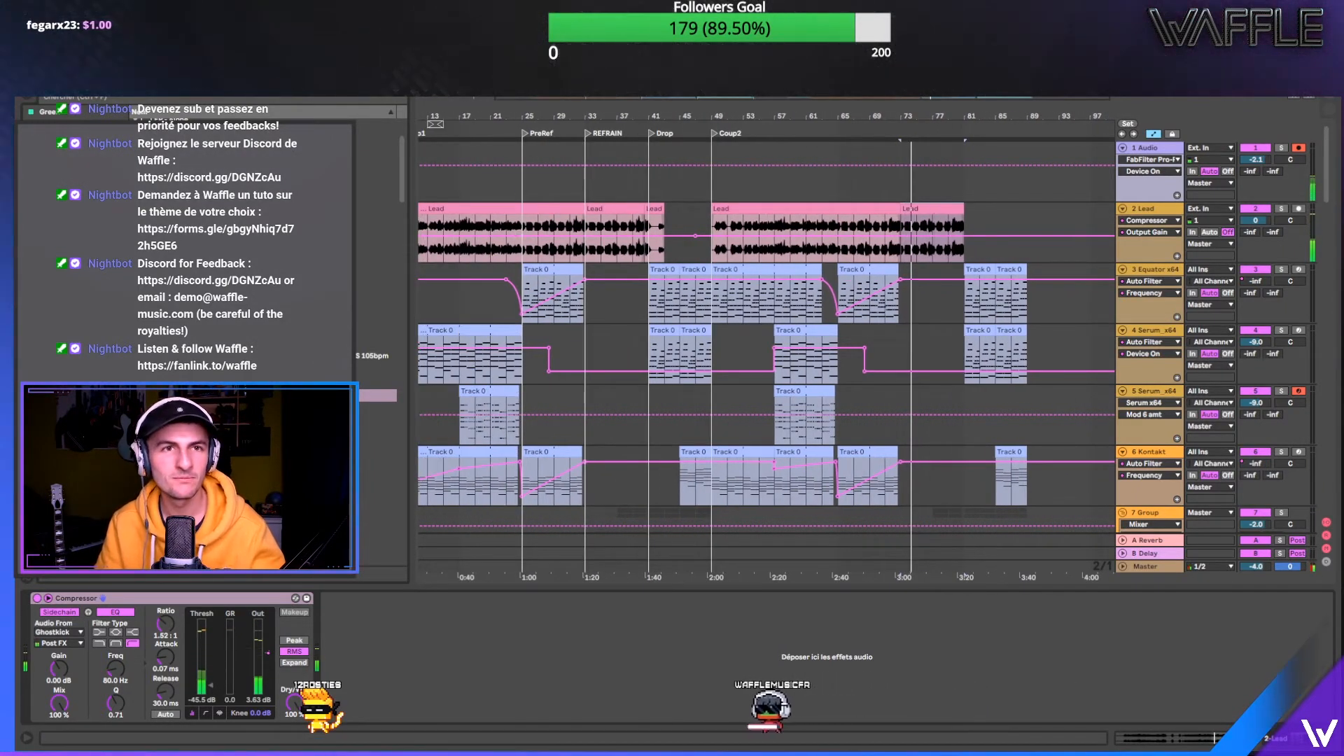
scroll(765, 347, left, 5)
click(1144, 149)
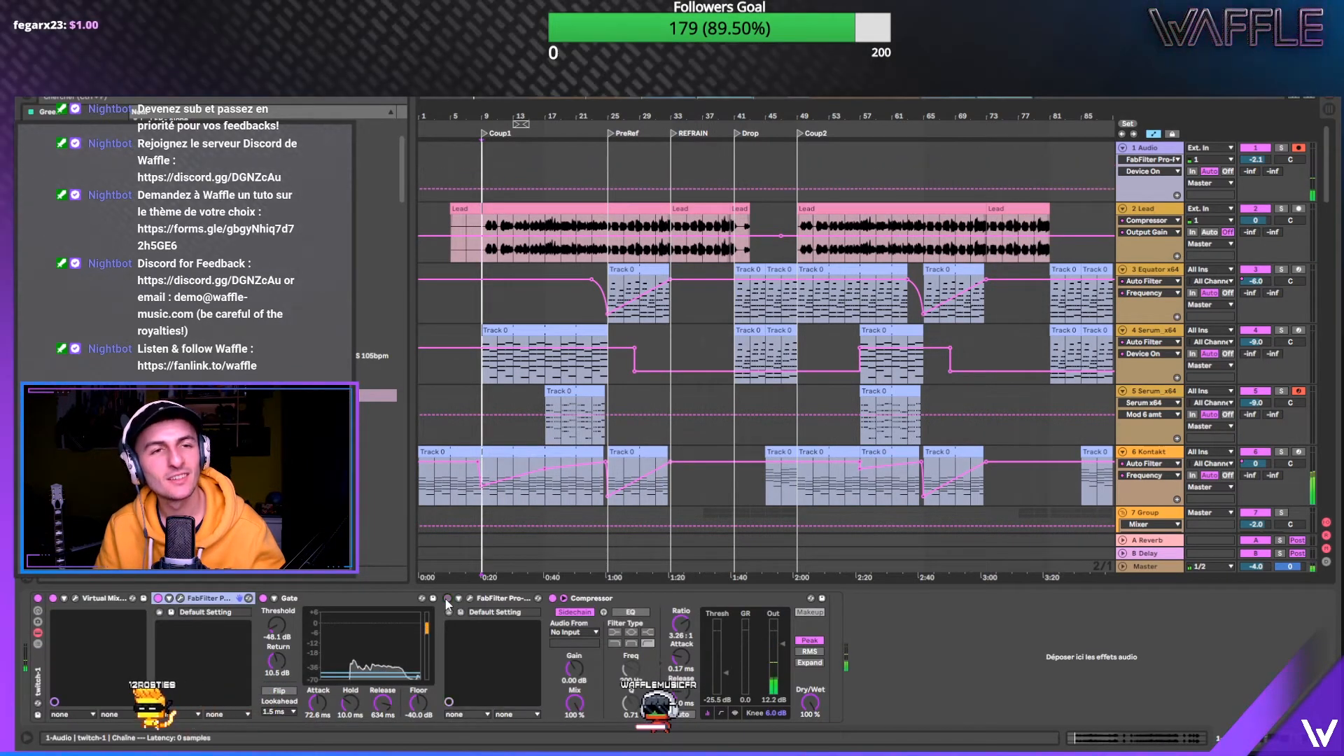
drag(452, 212, 483, 212)
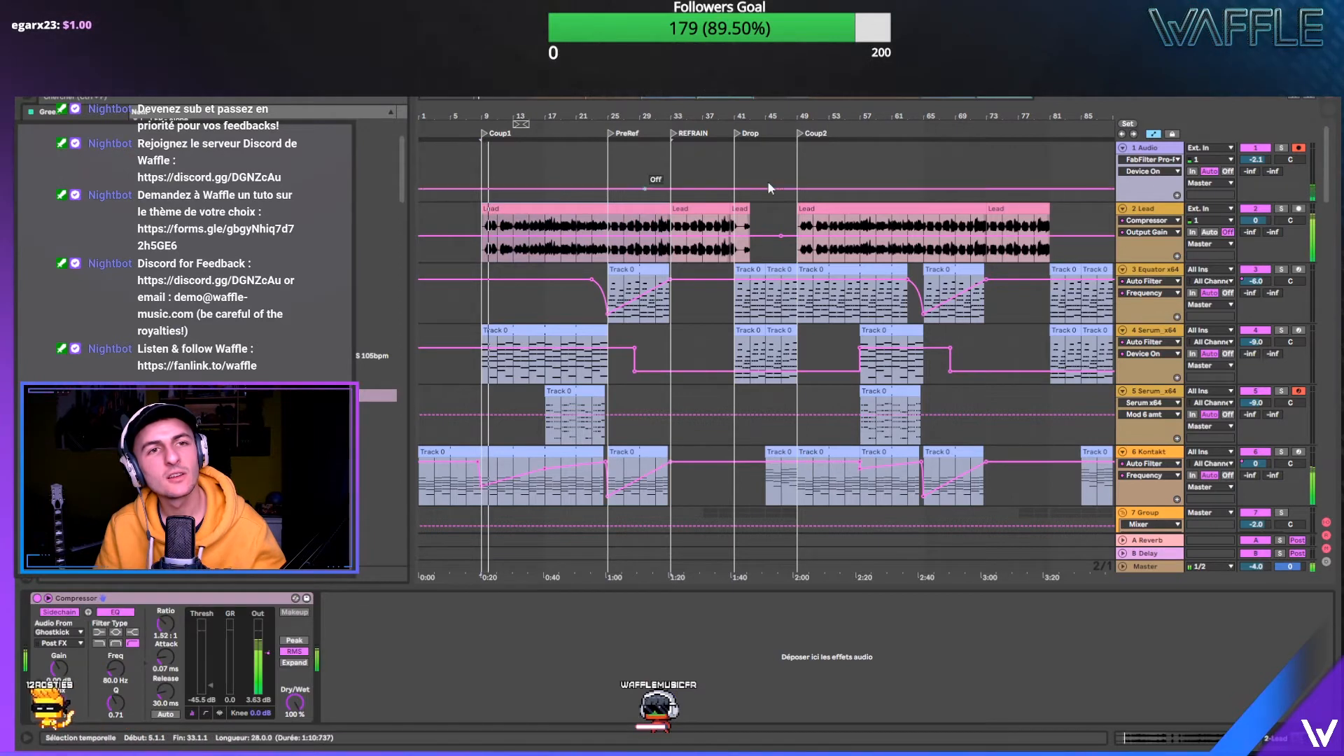
- Mute the 2 Lead track and turn on the FabFilter device that follows the Gate on 1 Audio
click(1147, 149)
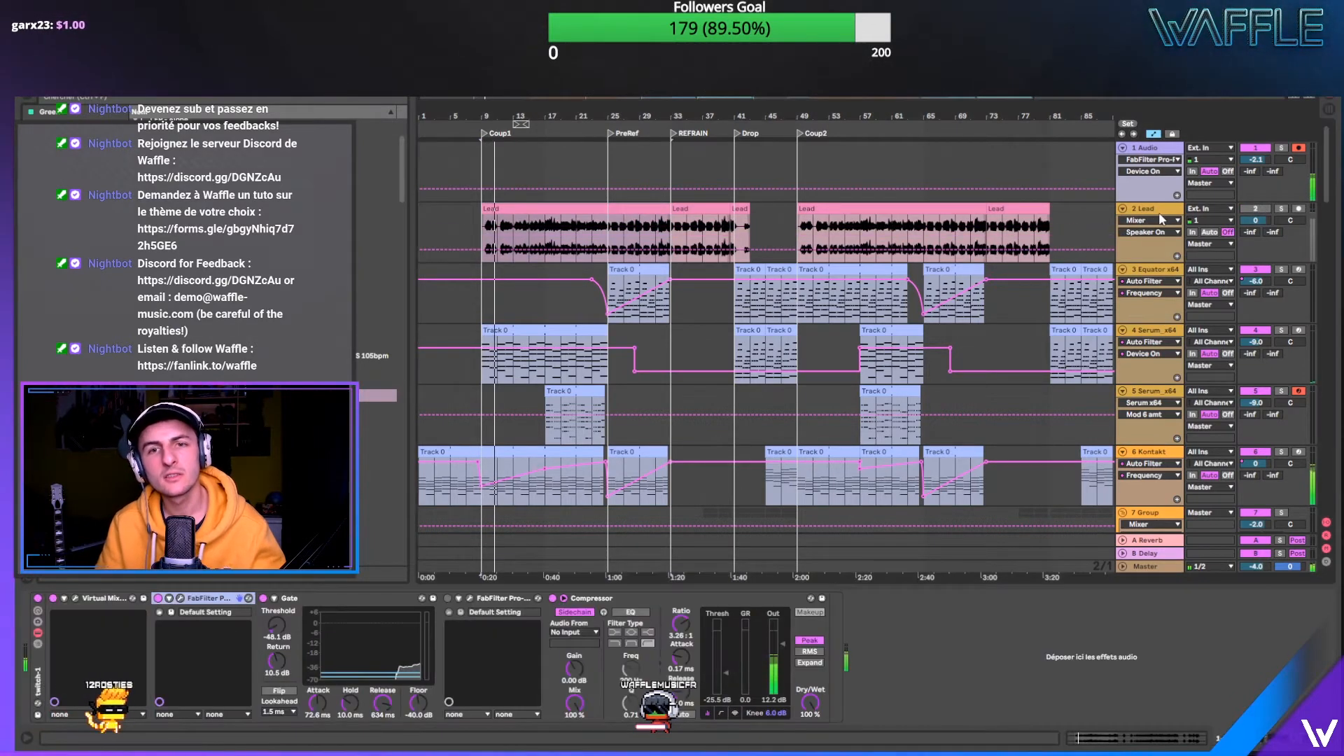
click(448, 598)
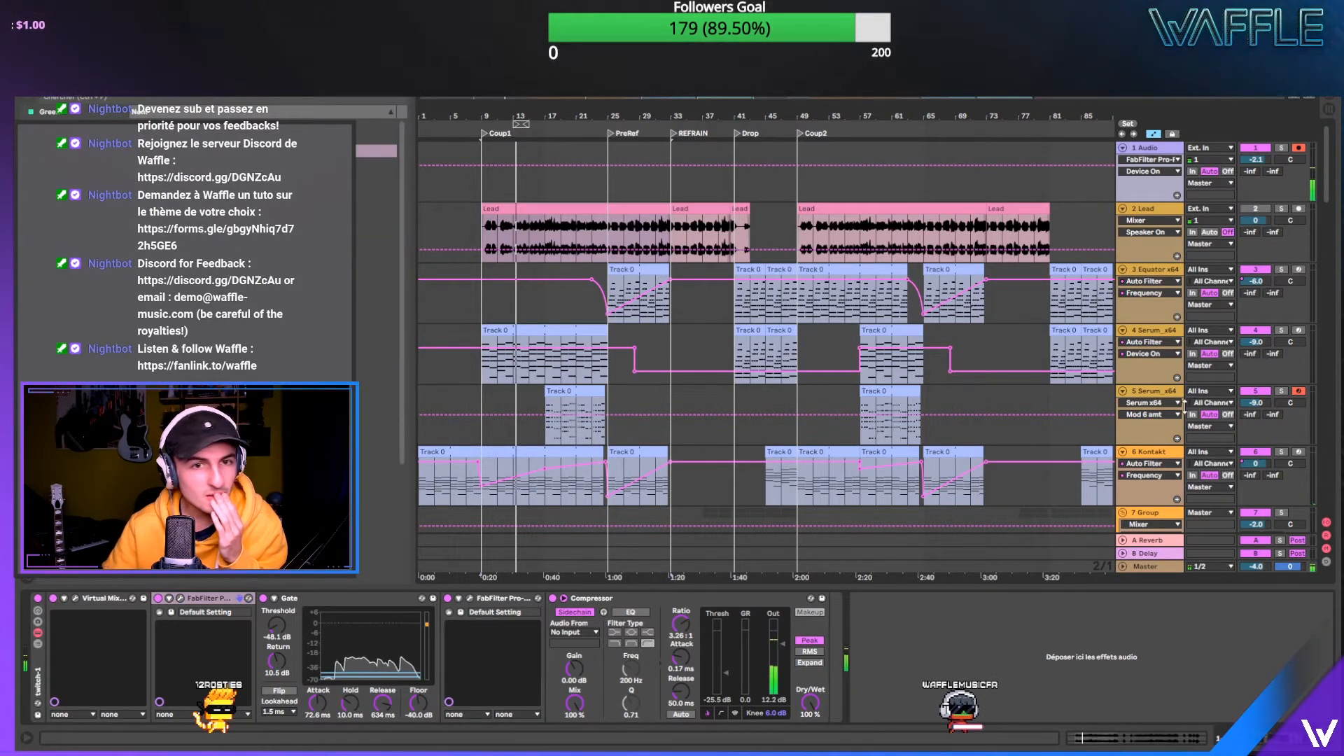
- Add Auto-Key to the 6 Kontakt track and play from Coup1 to detect the song's key
click(1161, 451)
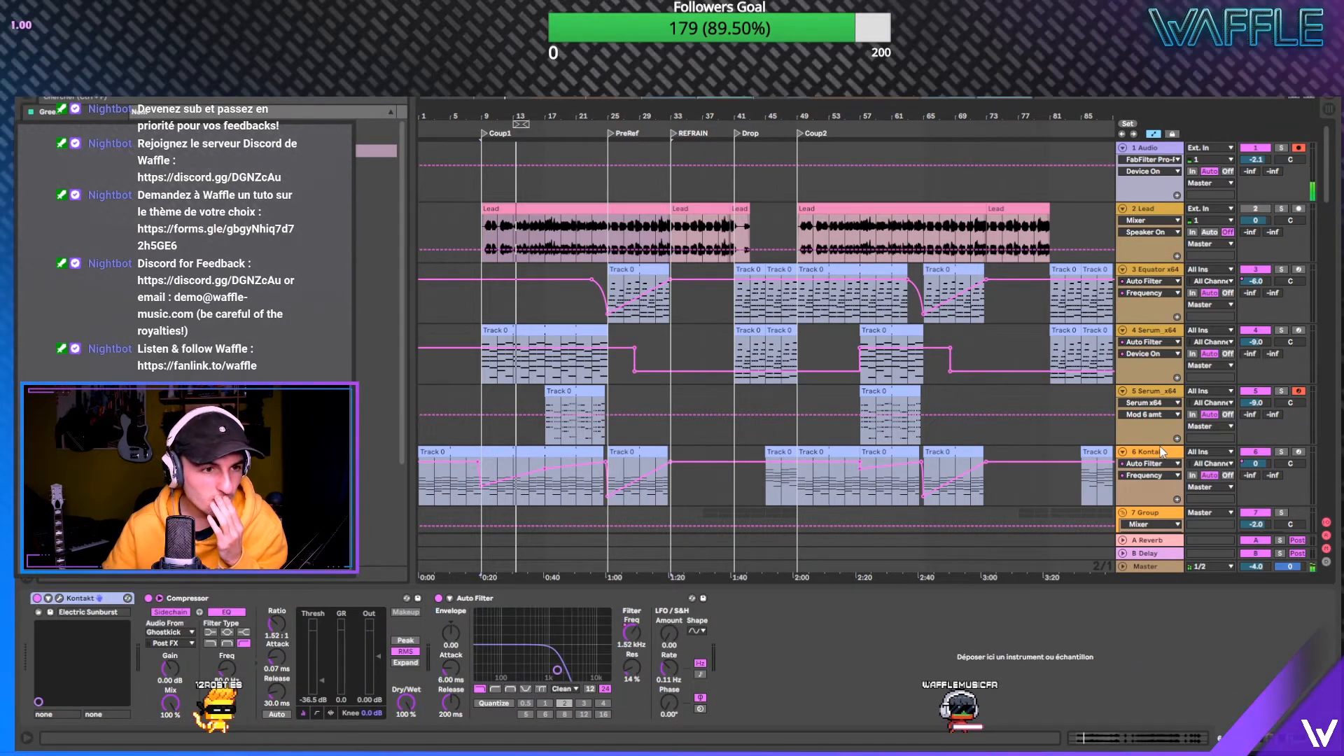
scroll(1060, 443, down, 3)
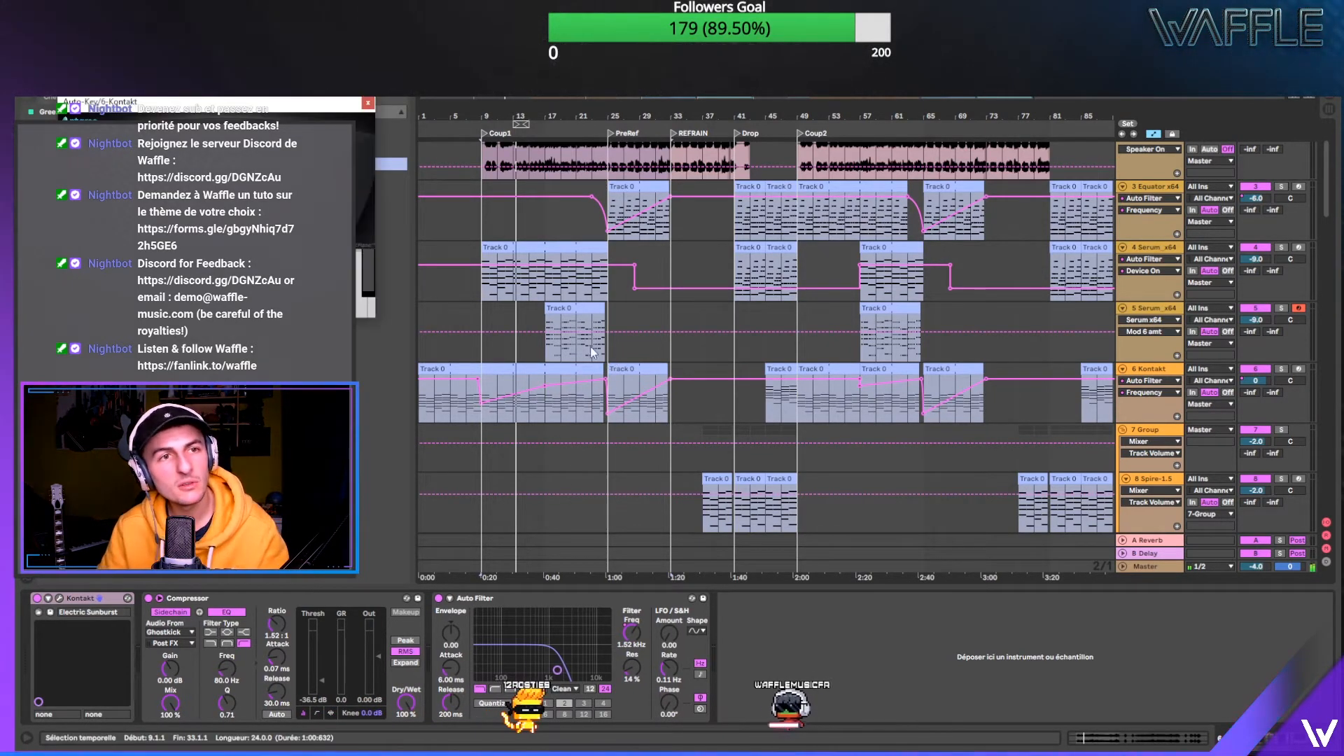
key(space)
drag(329, 109, 372, 408)
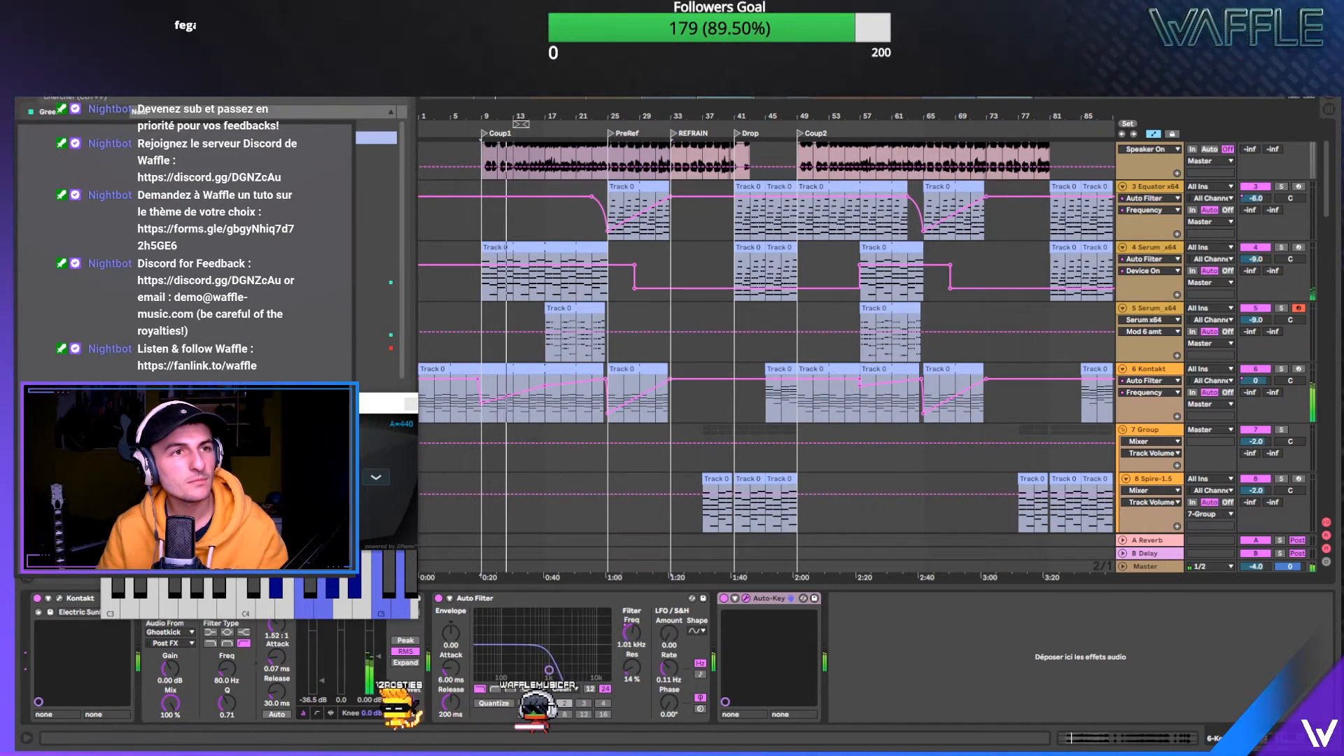
- Set Auto-Tune EFX on 1 Audio to the key with notes C, D, D#, F, G, G#, A#, and Humanize to 73
scroll(581, 161, up, 4)
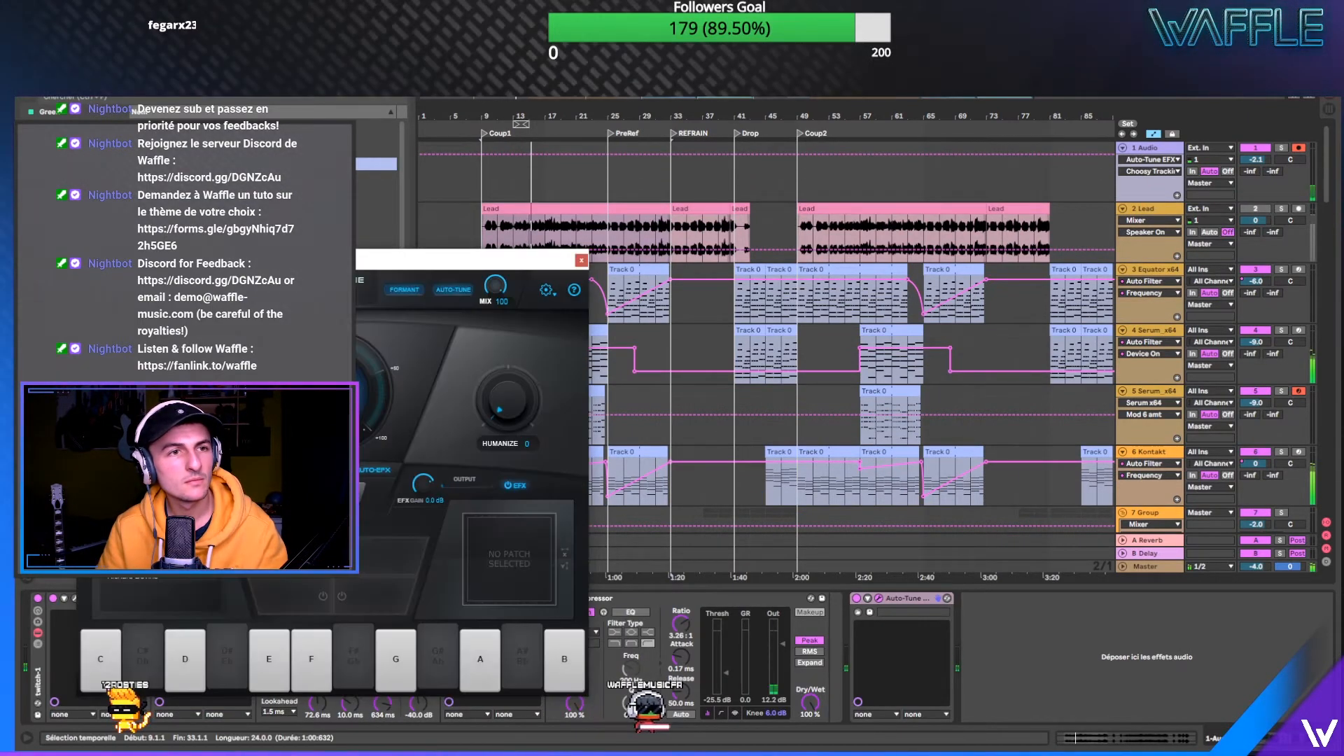
click(280, 308)
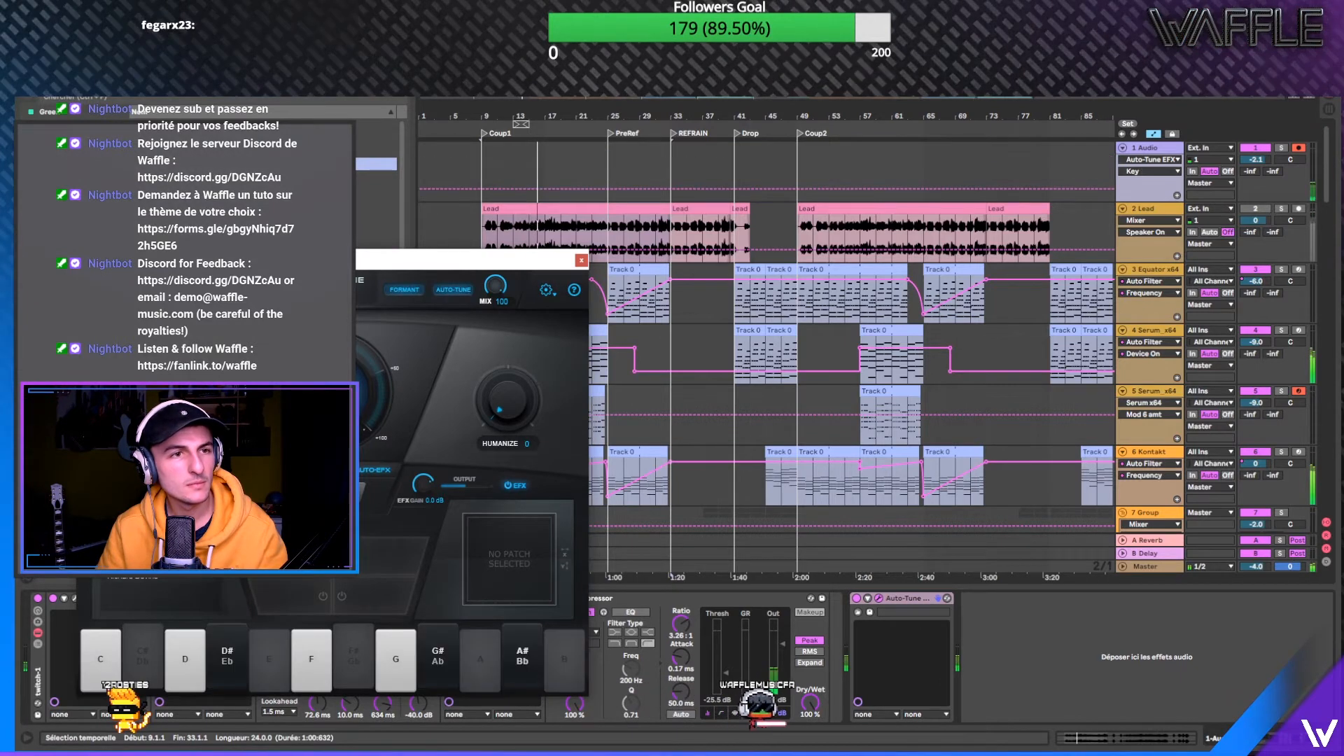
click(157, 399)
drag(508, 446, 533, 322)
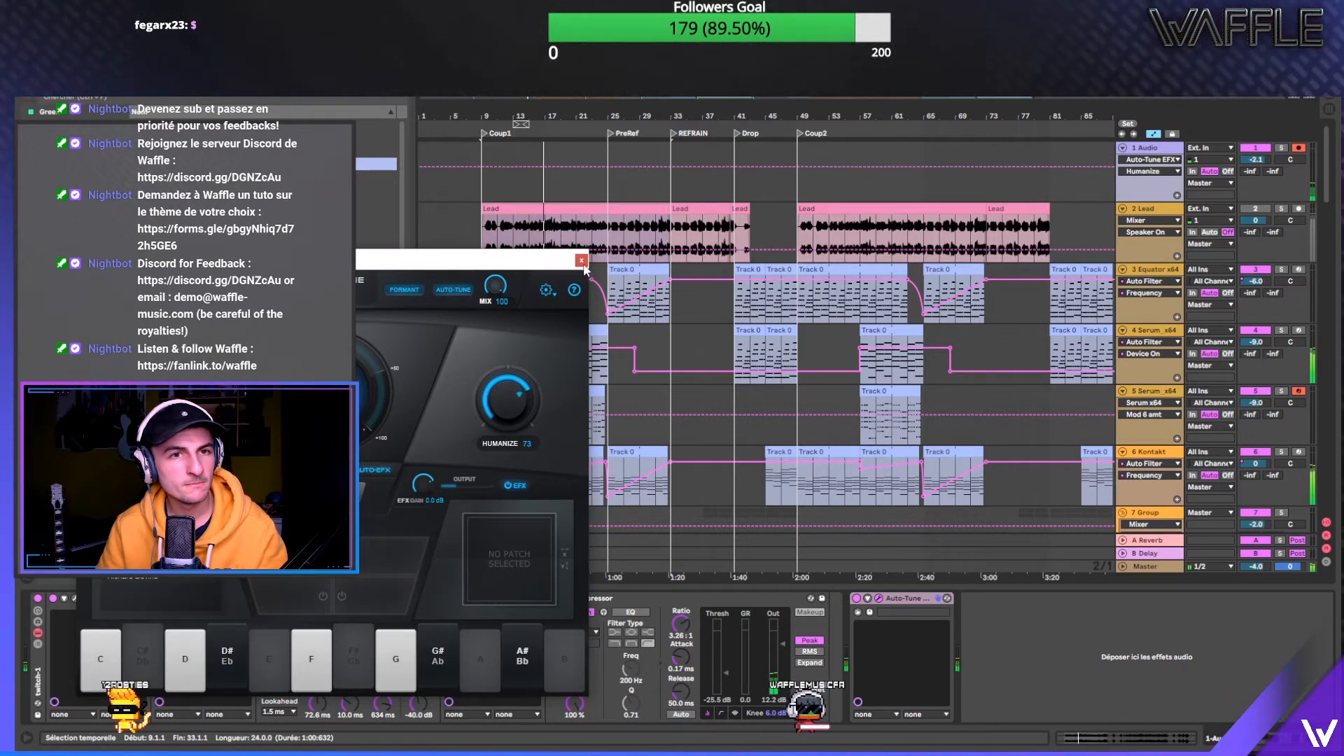
click(581, 261)
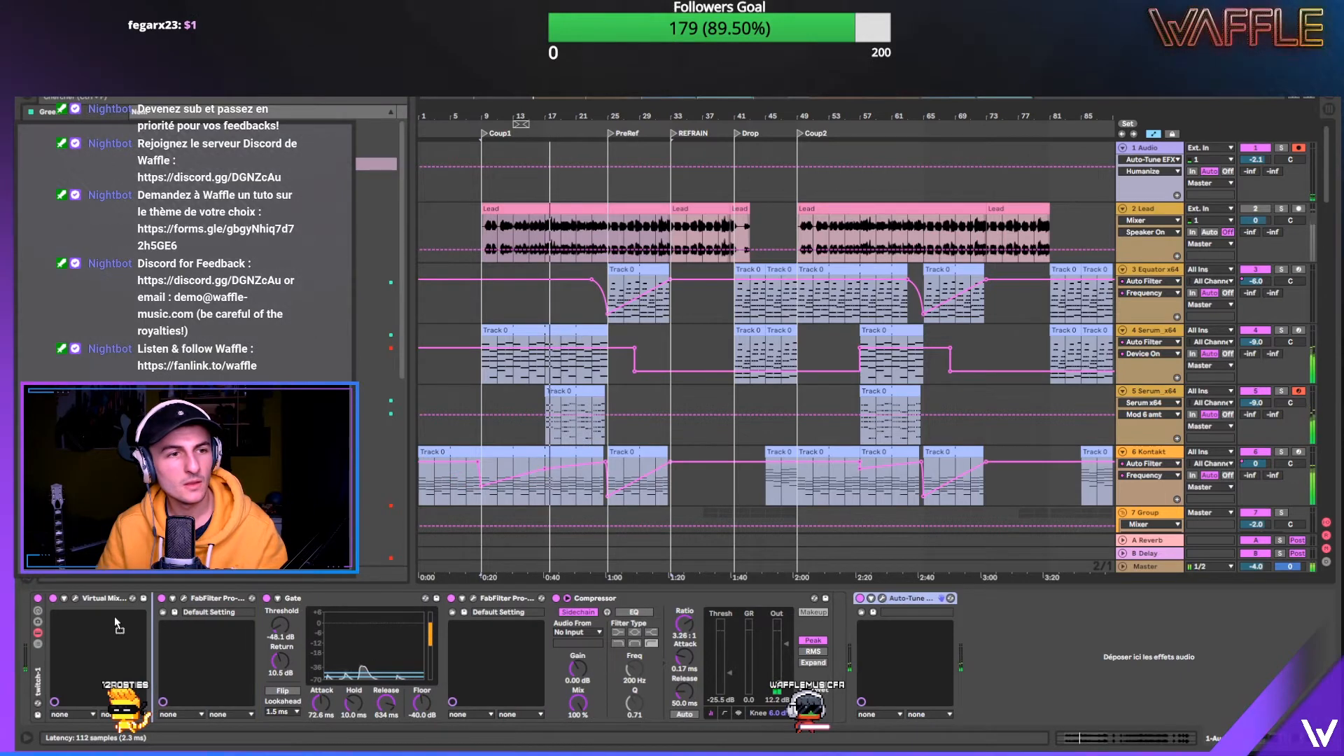
- Play from Coup1 and set the FabFilter reverb on 1 Audio to a space of 2.24 s and a mix of about 20%
click(469, 127)
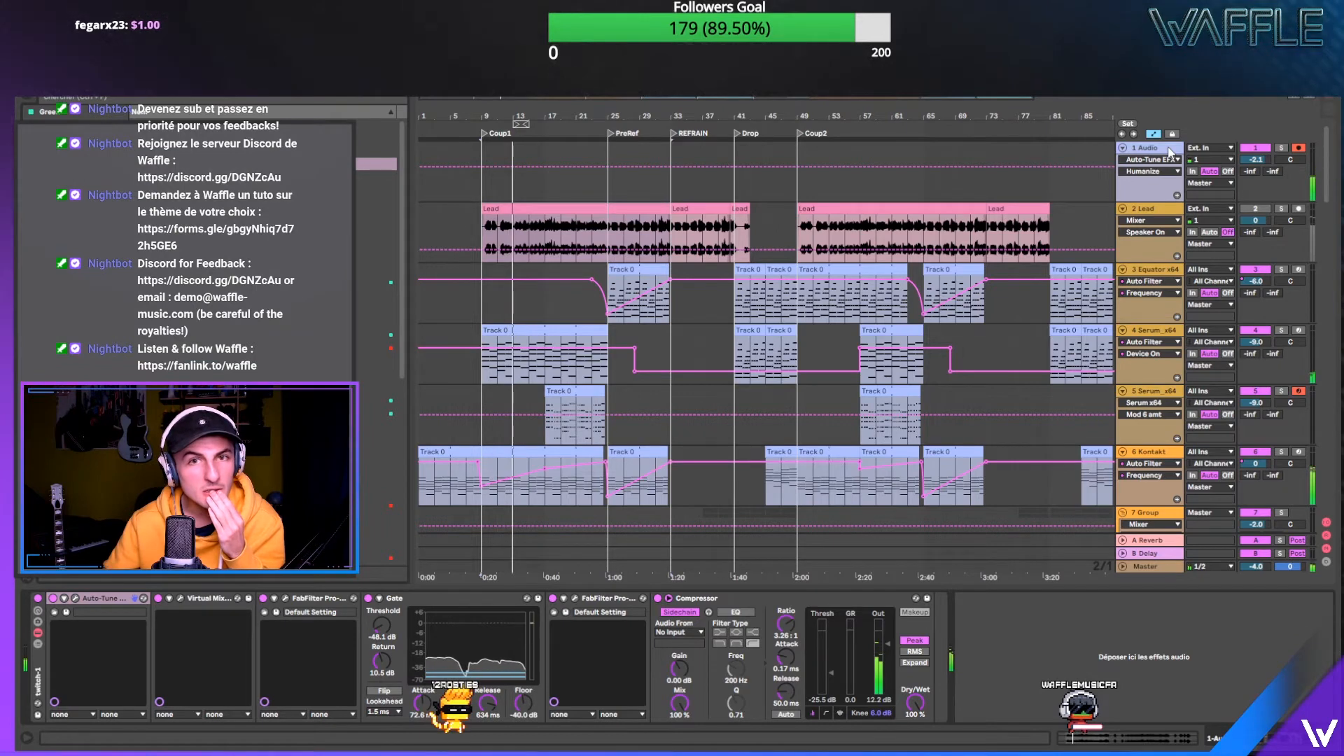
click(576, 599)
drag(599, 194, 598, 216)
drag(369, 228, 370, 218)
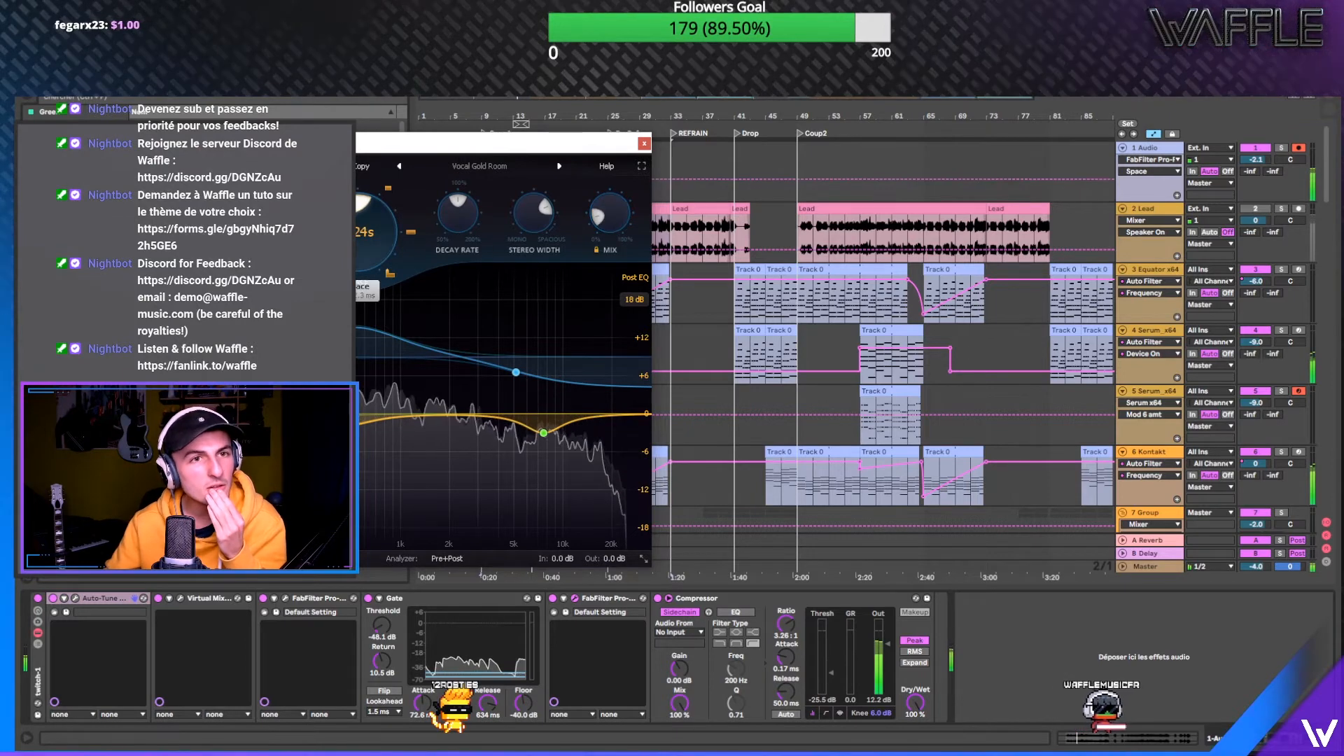
drag(592, 214, 595, 217)
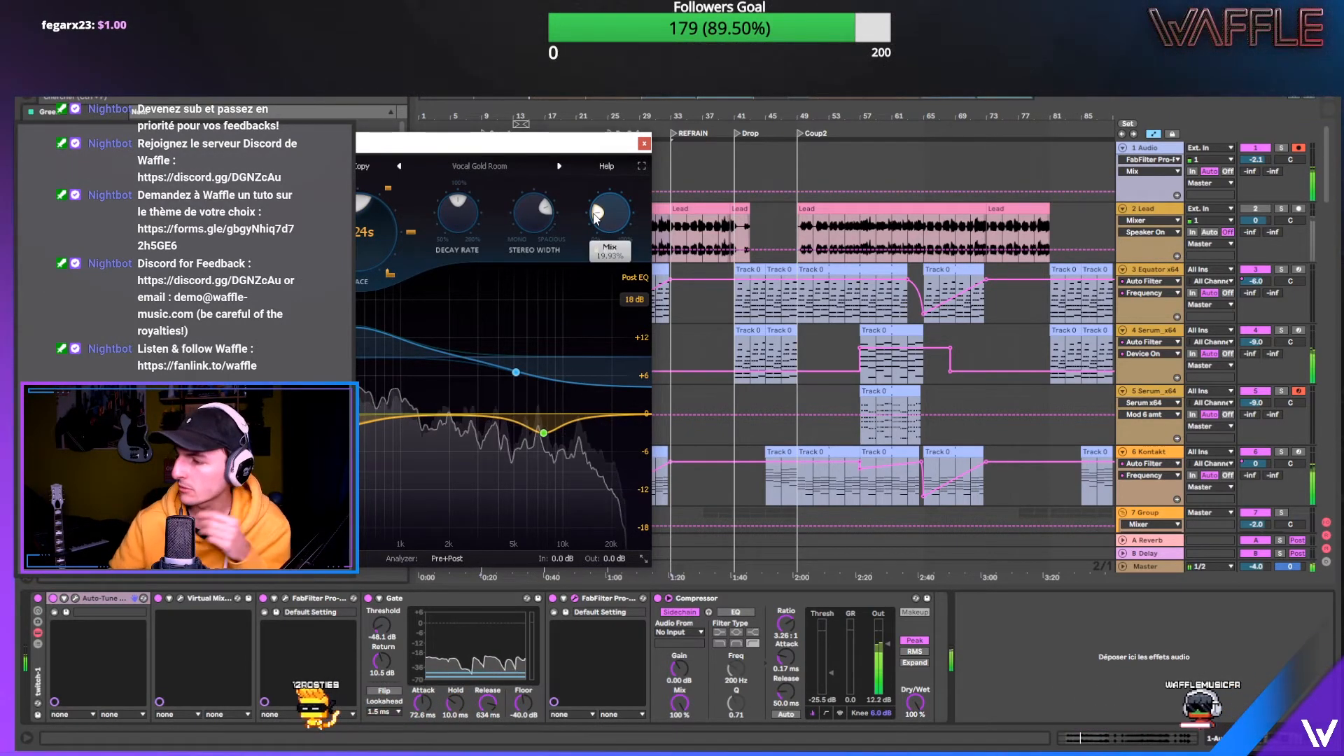
- Sidechain the 1 Audio Compressor from Ghostkick with a threshold of -42.8 dB, and close the reverb's window
click(683, 635)
click(702, 568)
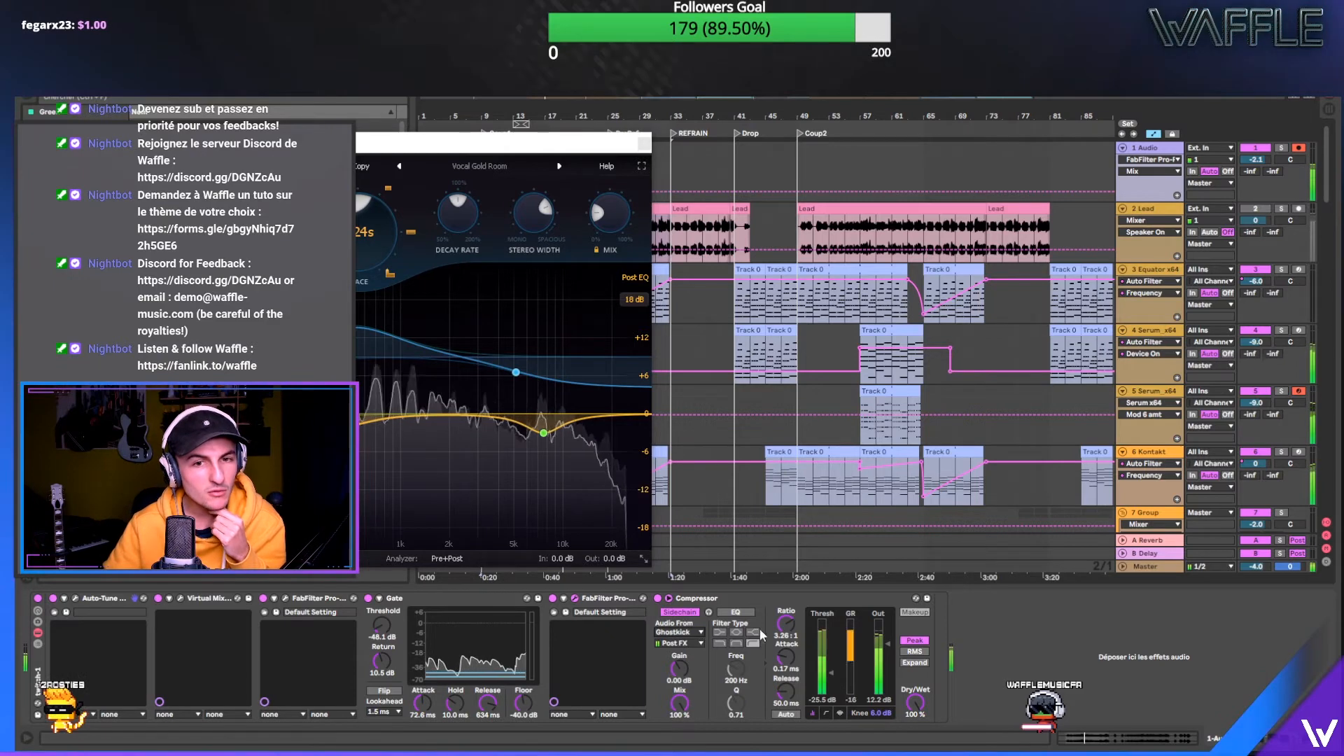
drag(823, 668, 823, 693)
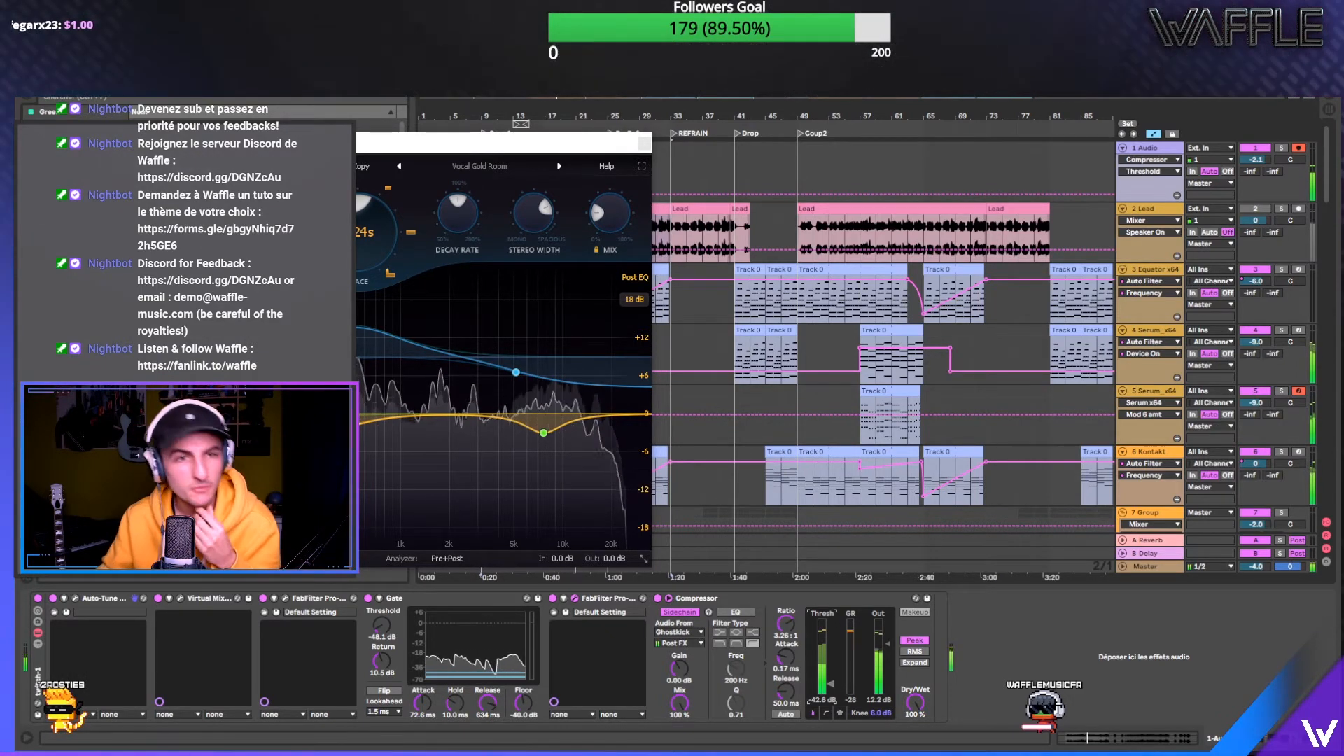
click(644, 144)
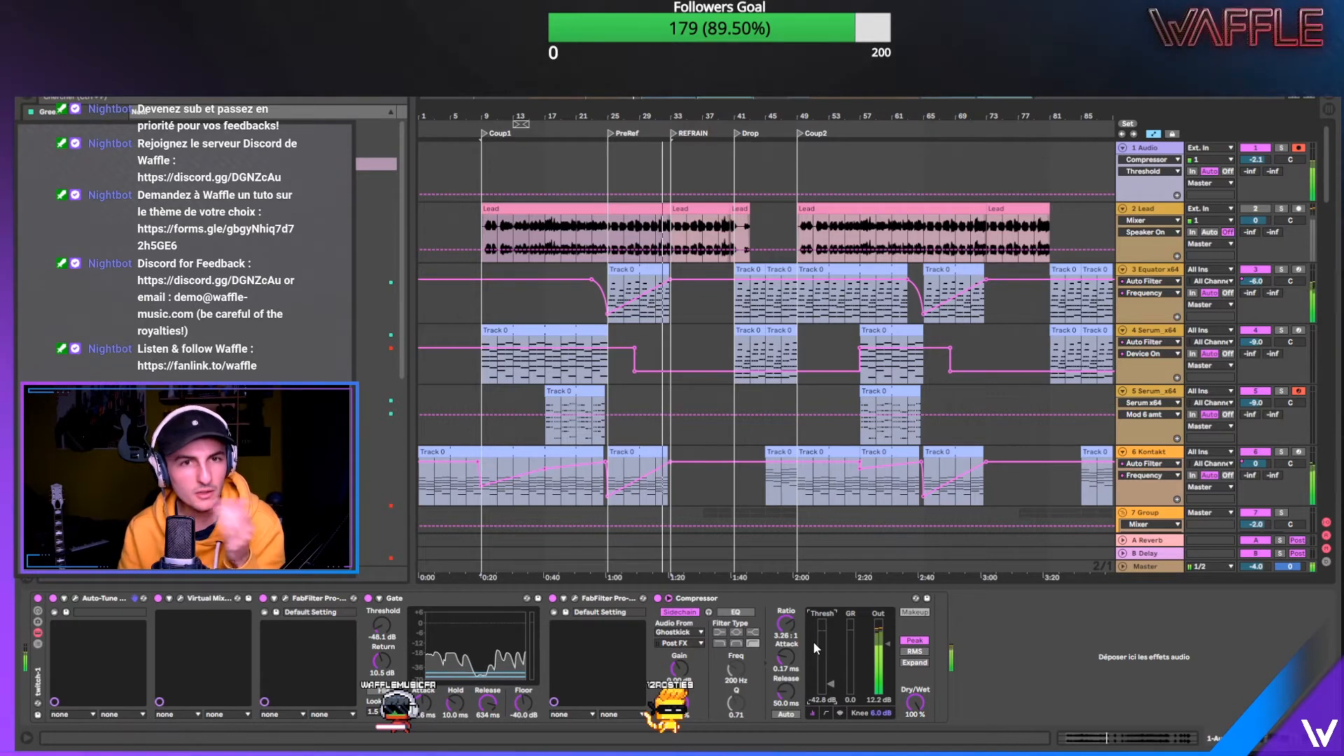
- Try reverb mix amounts between about 6% and 36% on 1 Audio during playback
click(575, 599)
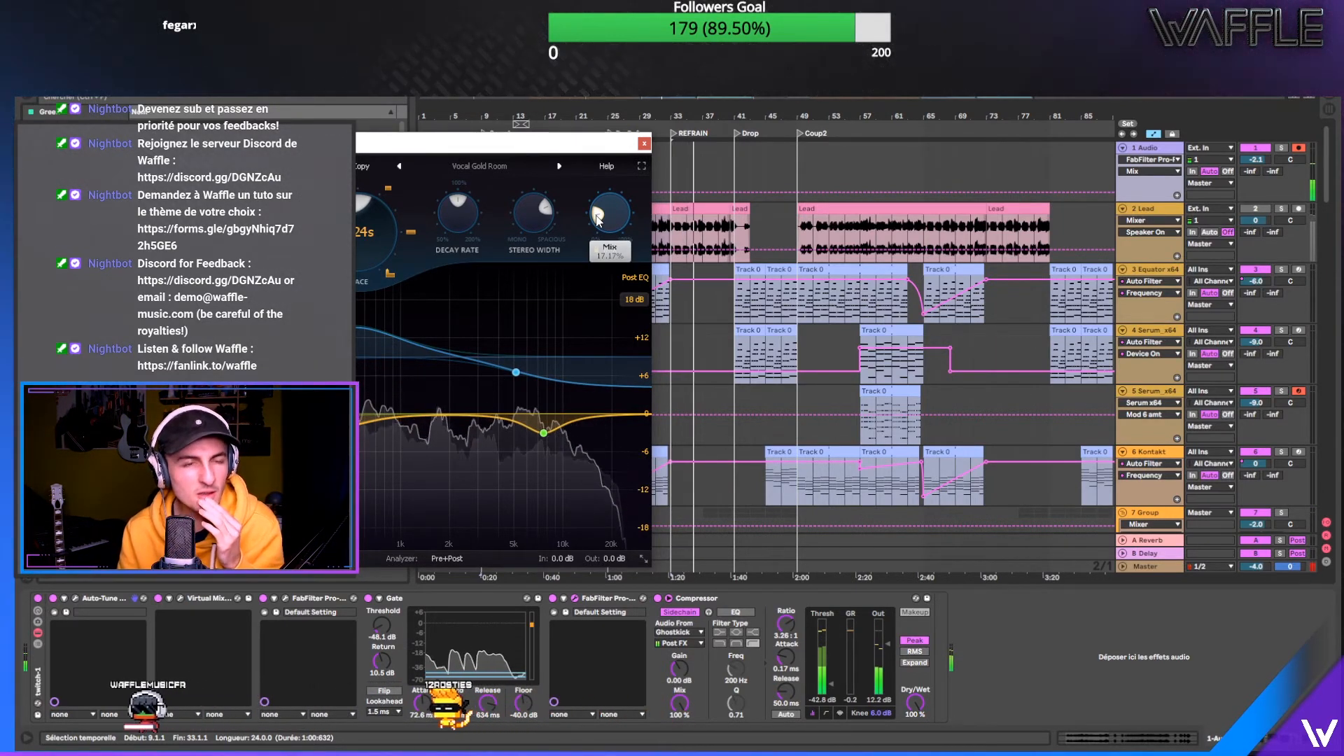
drag(598, 219, 588, 194)
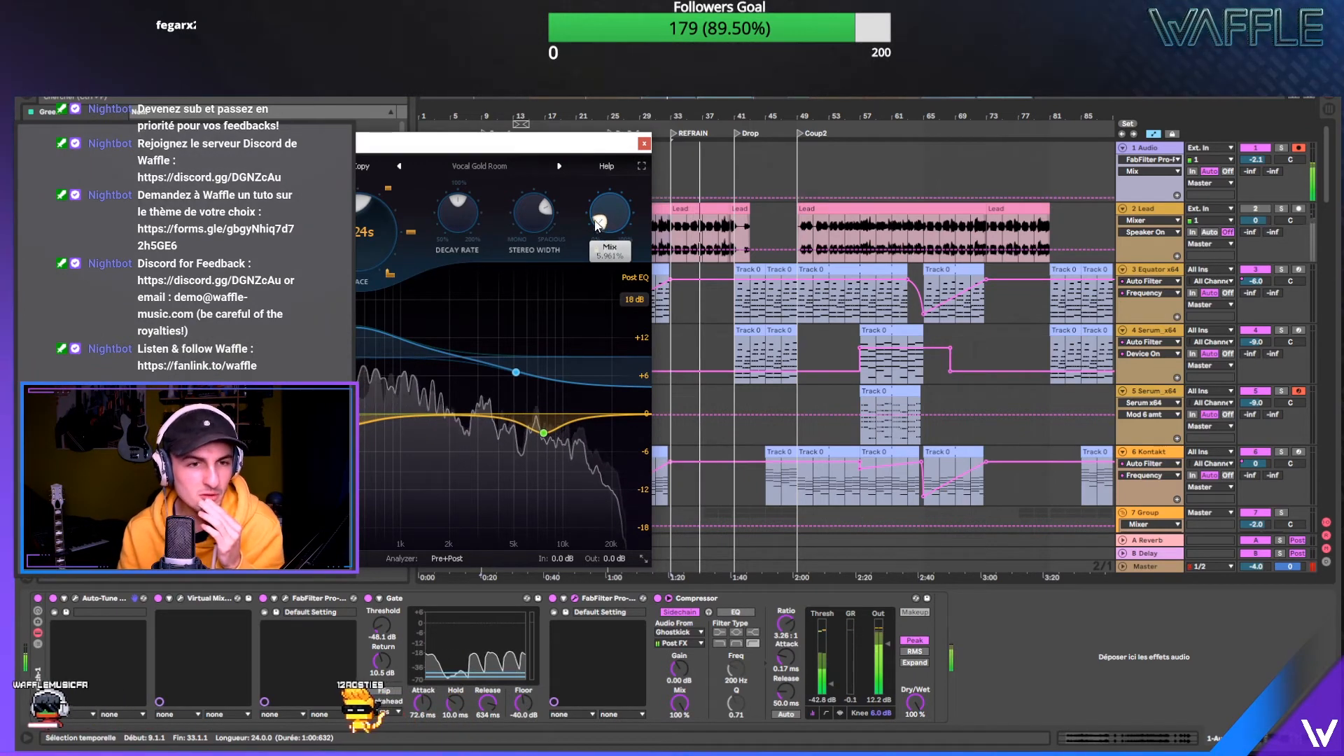
drag(588, 187, 595, 201)
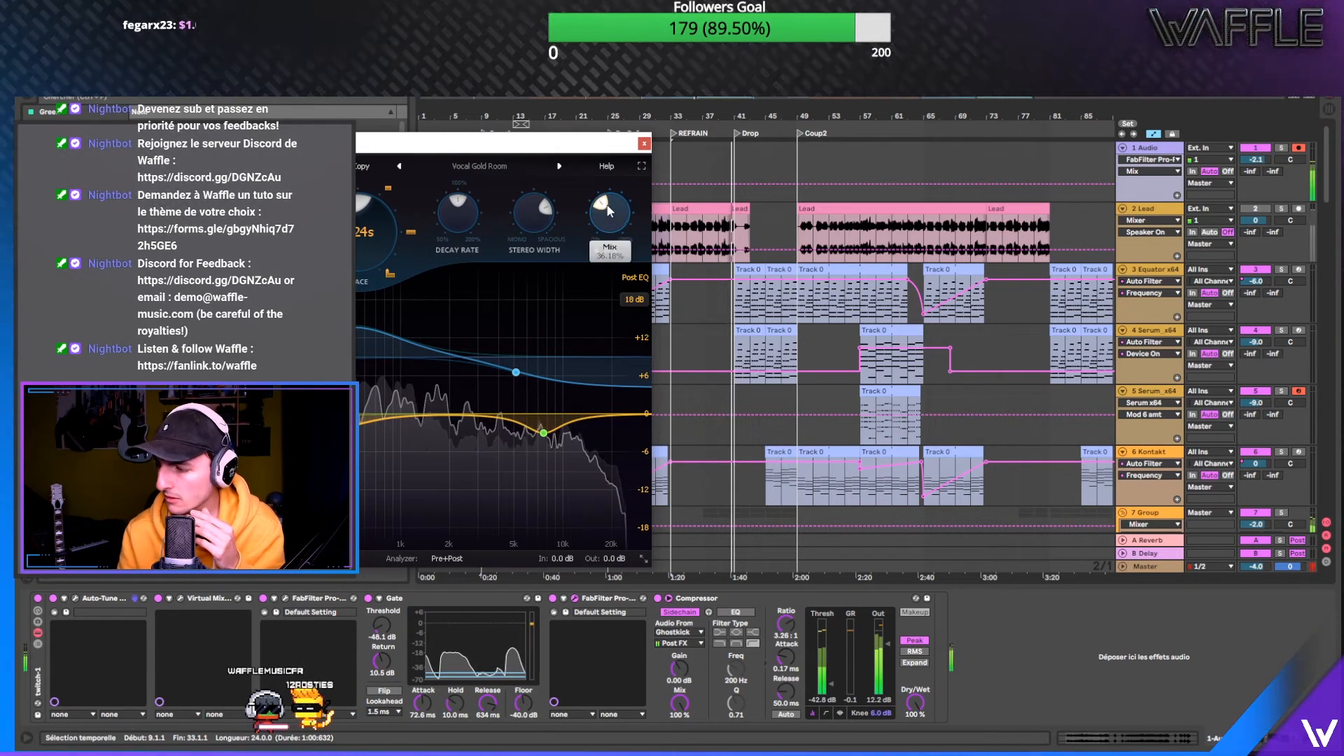
drag(606, 210, 616, 185)
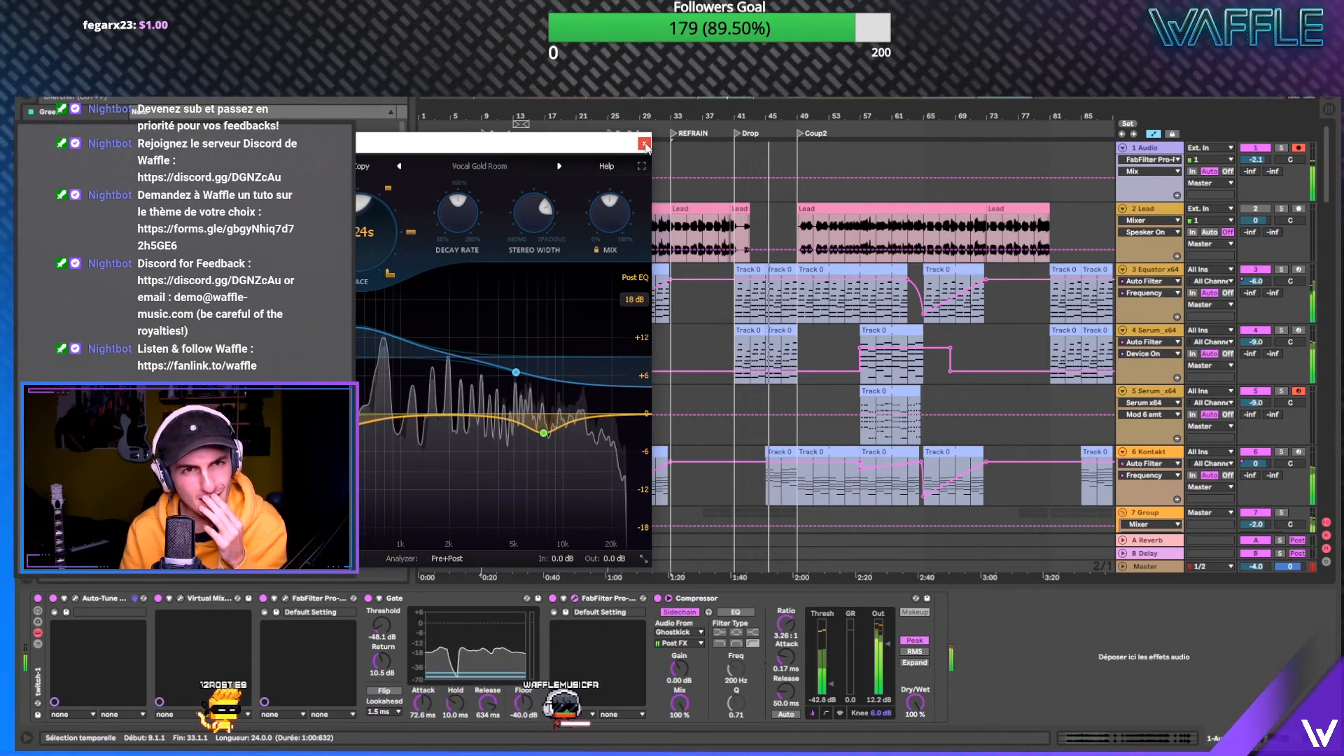
- Set the 1 Audio Compressor's threshold to -inf dB and the FabFilter reverb's mix to about 18%
drag(830, 685, 830, 694)
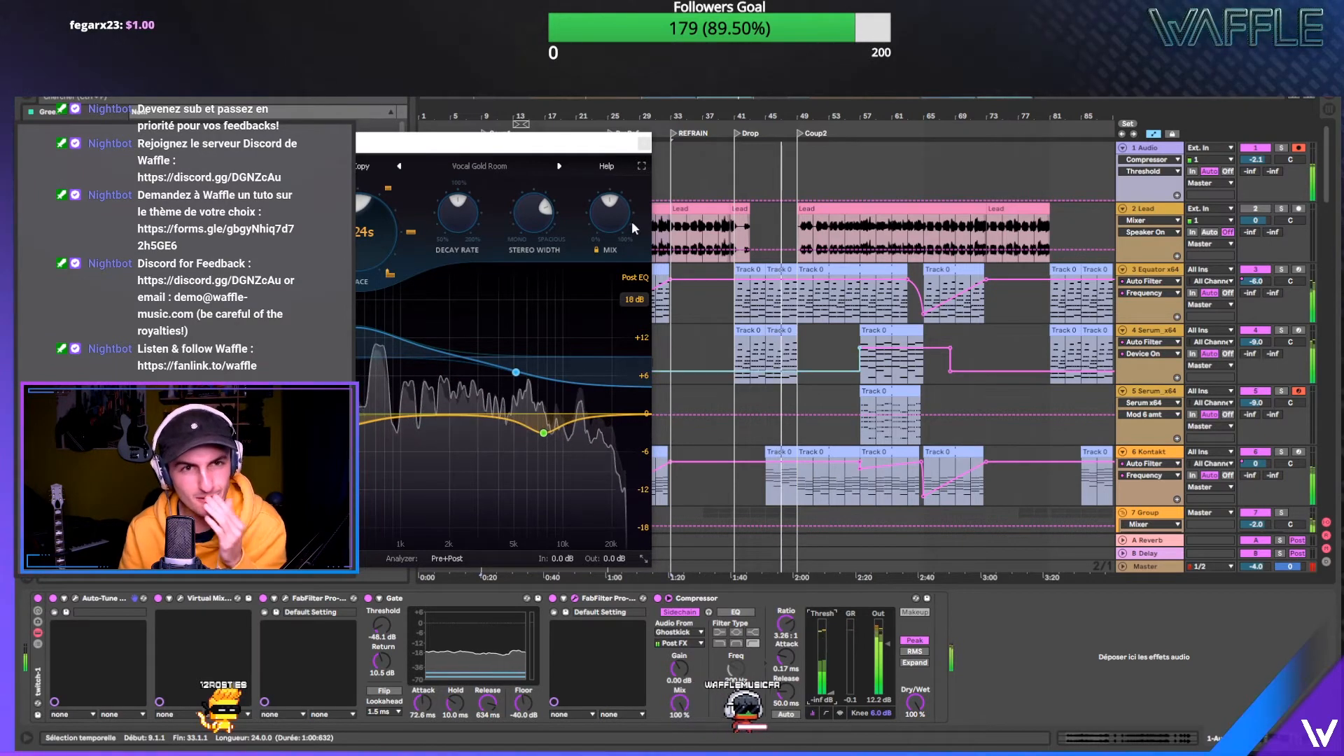
drag(630, 149, 696, 158)
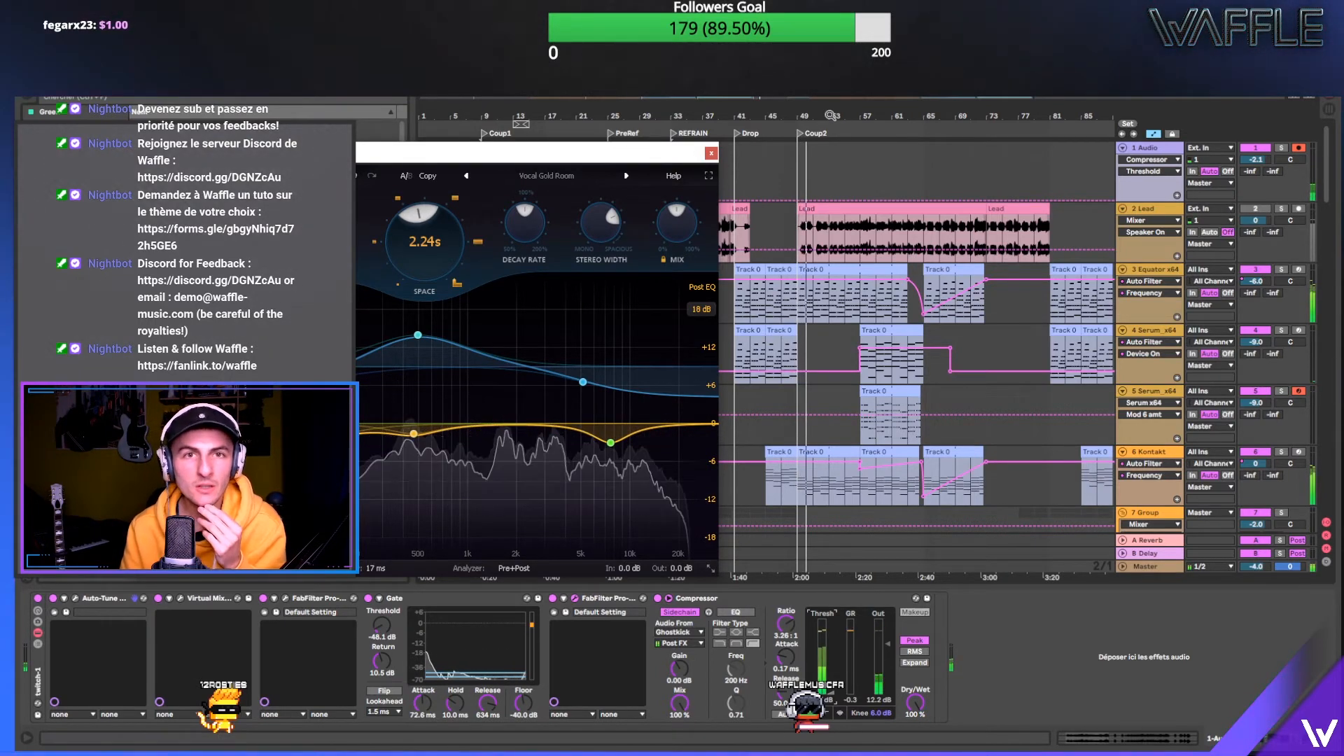
drag(830, 117, 829, 122)
click(669, 214)
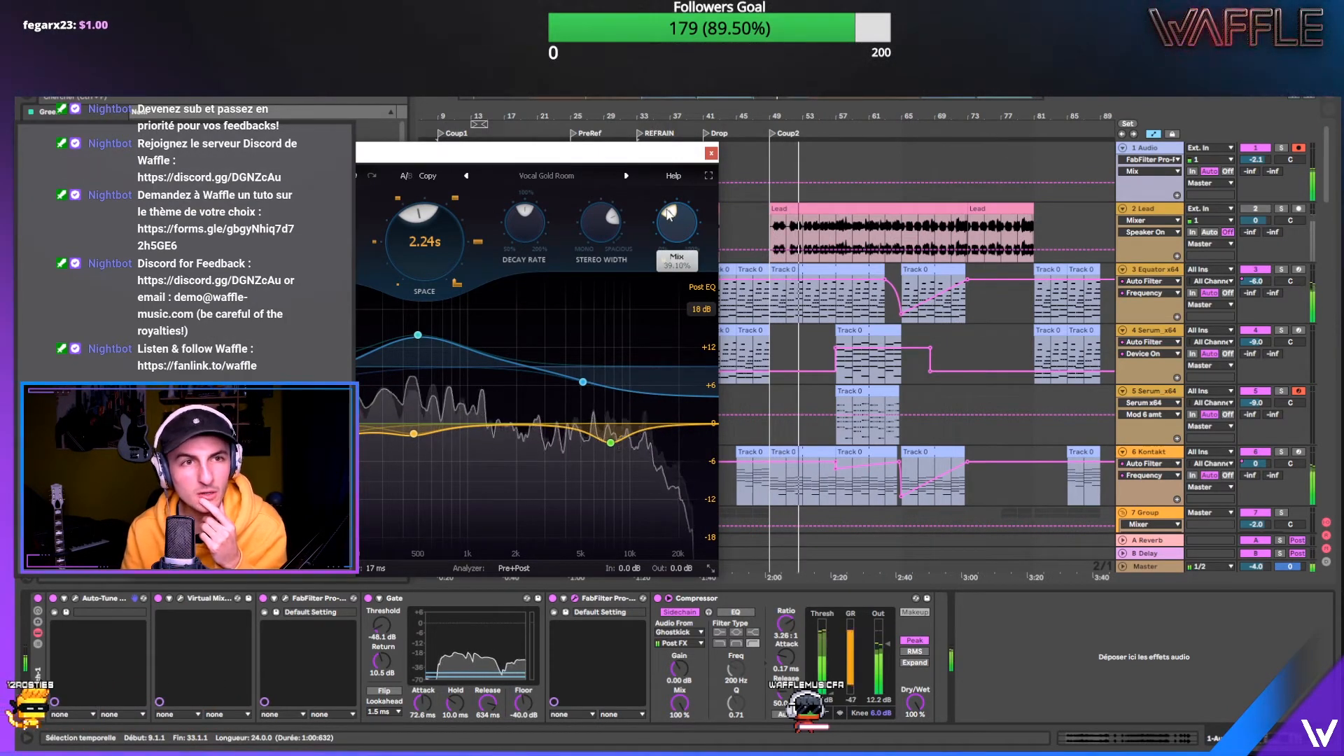
drag(669, 217, 667, 228)
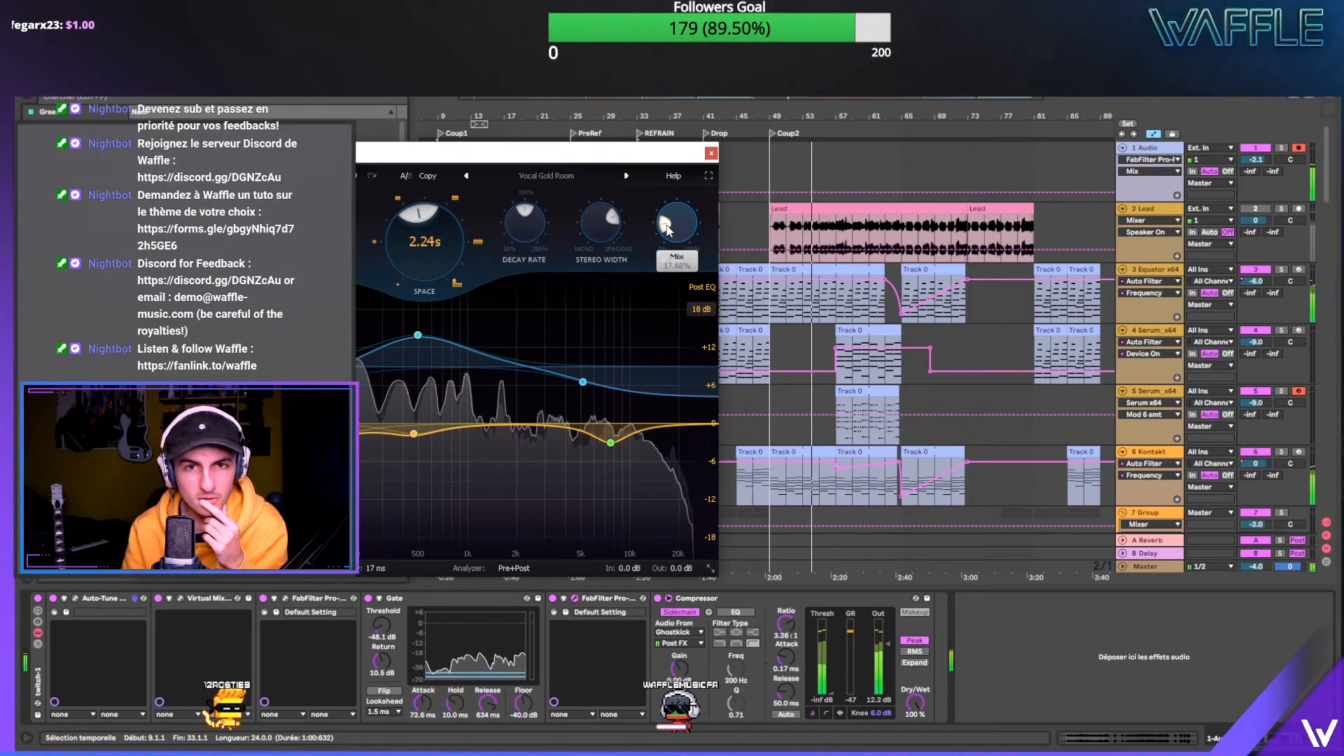
- Place the 28-dt Shaker clip in the second verse so that it spans 57.1.1 to 65.1.1
scroll(818, 395, down, 5)
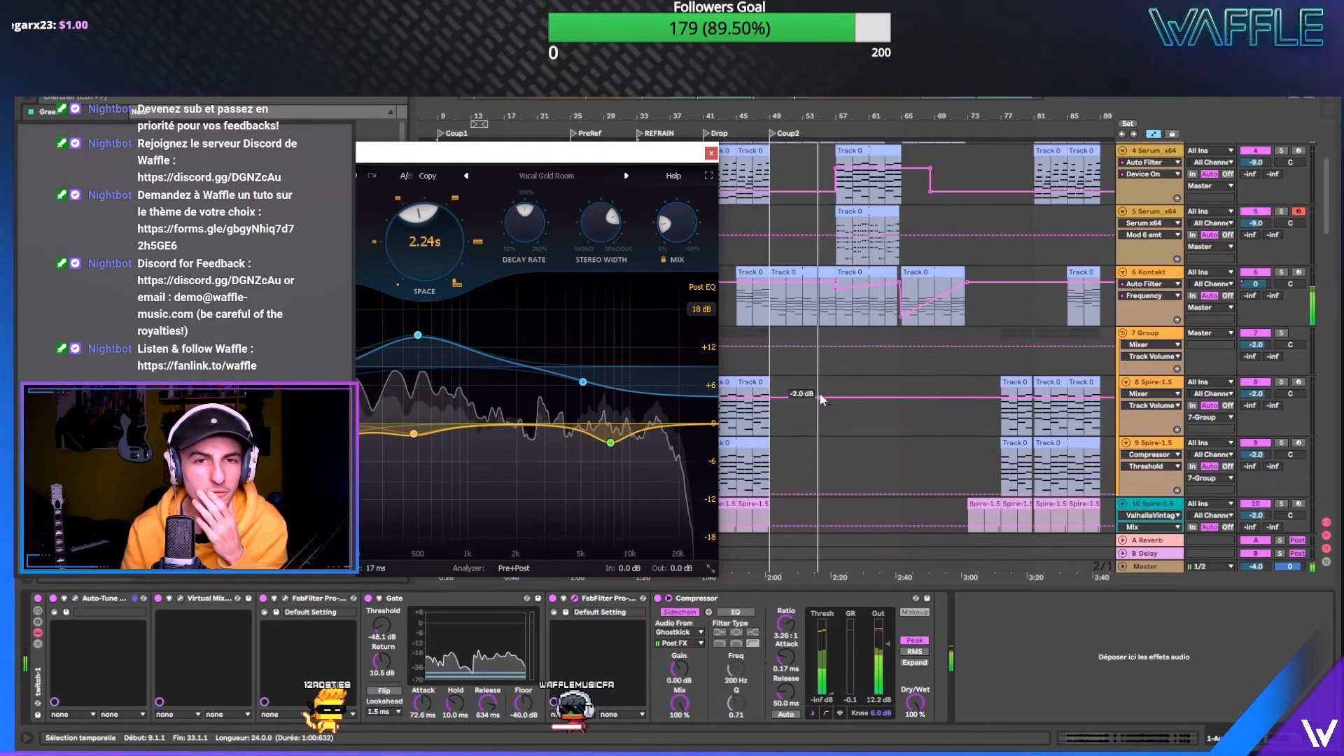
scroll(819, 392, down, 8)
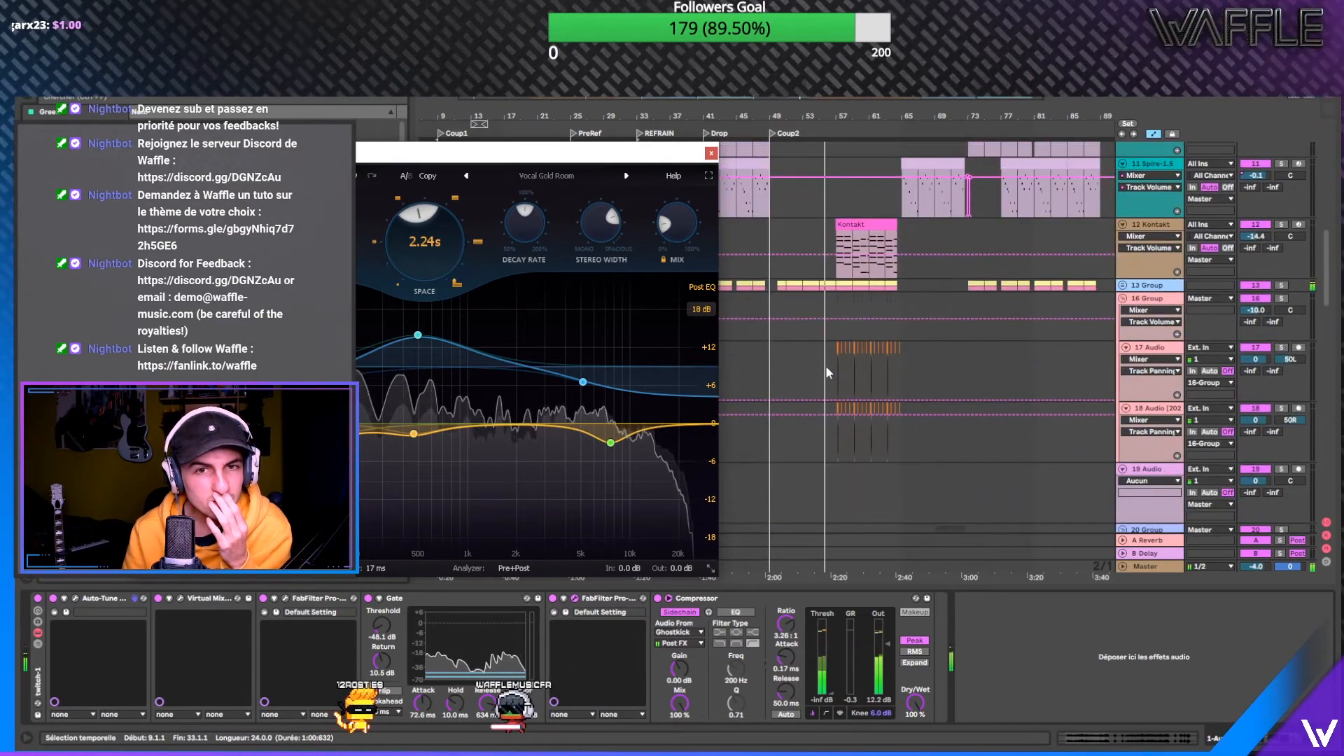
scroll(825, 371, down, 7)
scroll(854, 380, down, 6)
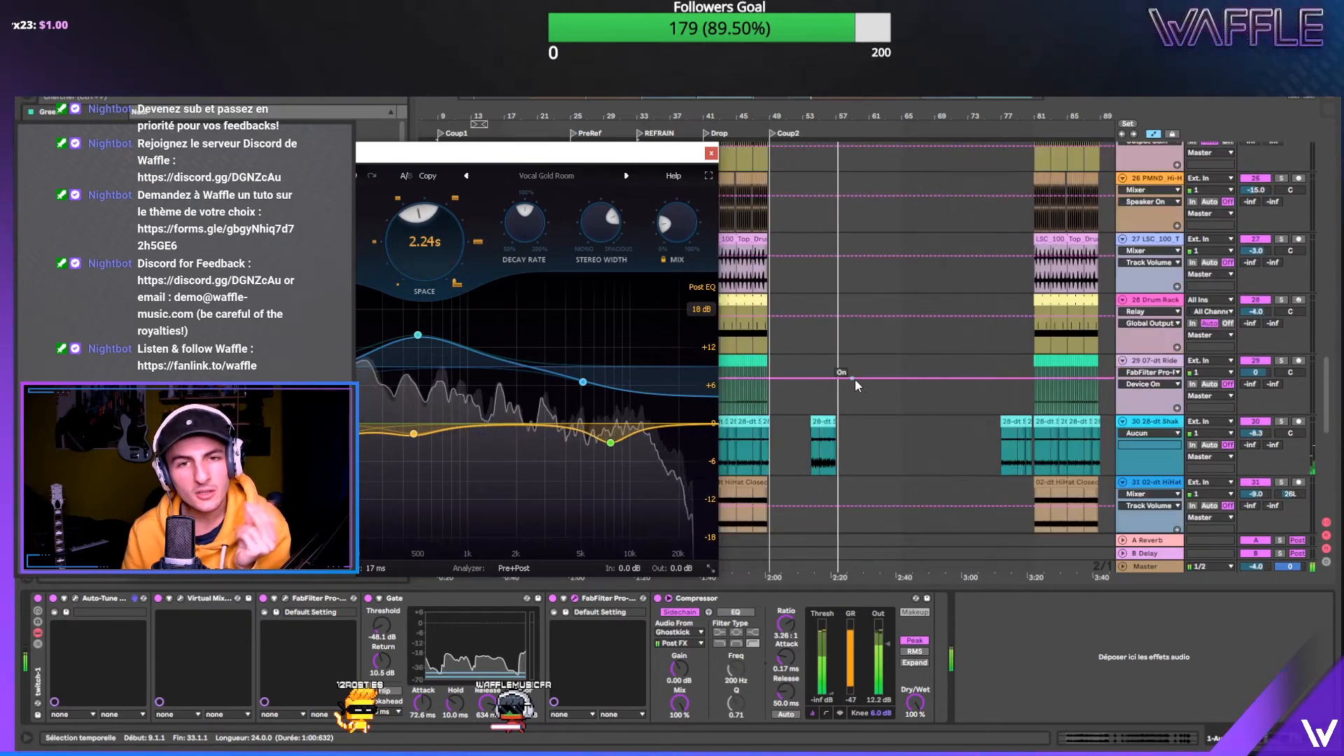
scroll(855, 379, down, 2)
click(852, 323)
drag(852, 323, 899, 332)
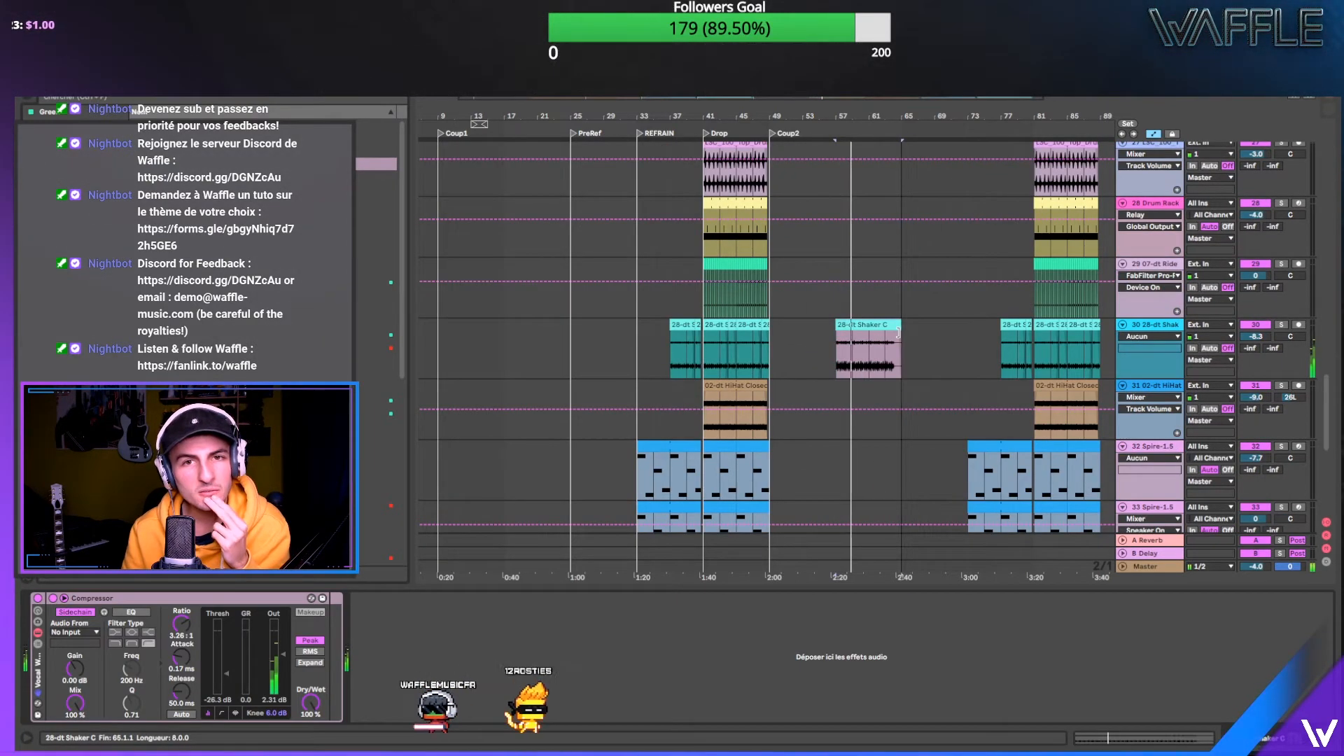
- Review the clips of all tracks from Coup2 onwards during playback, and stop the song
scroll(711, 284, right, 3)
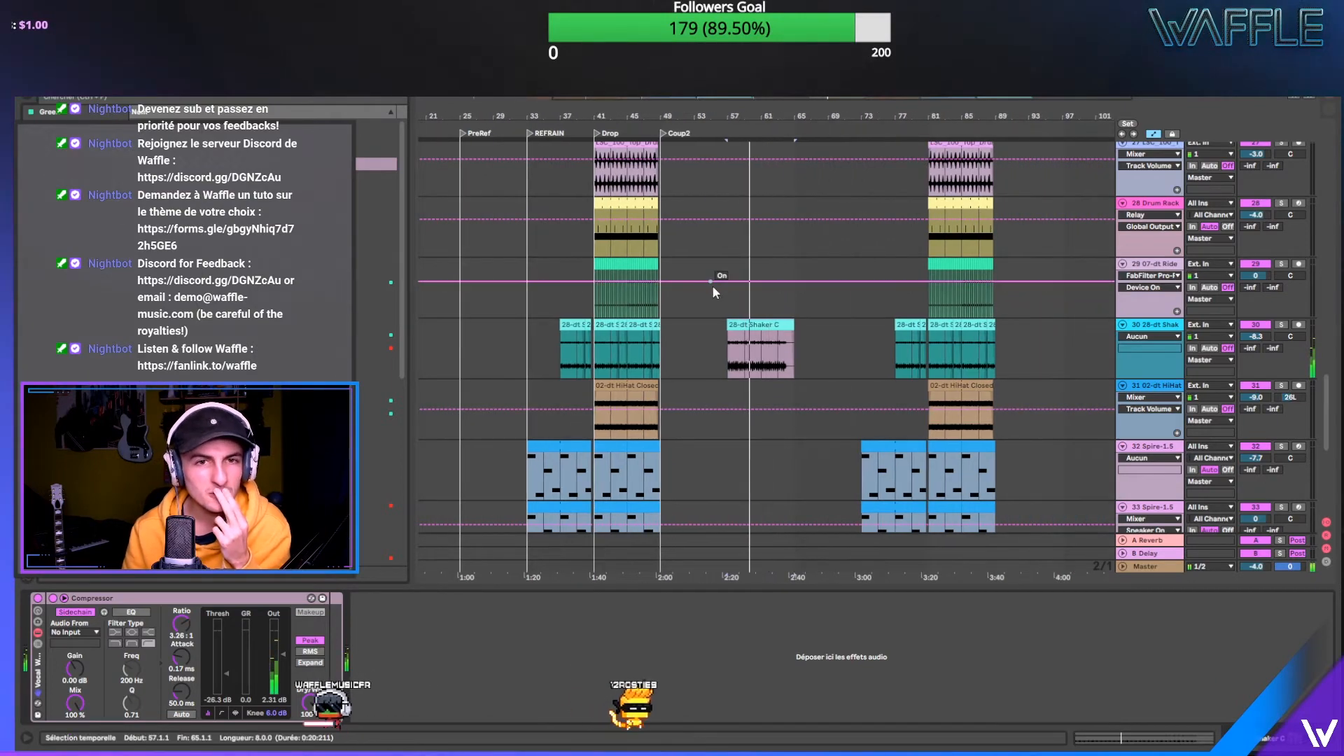
scroll(714, 288, down, 5)
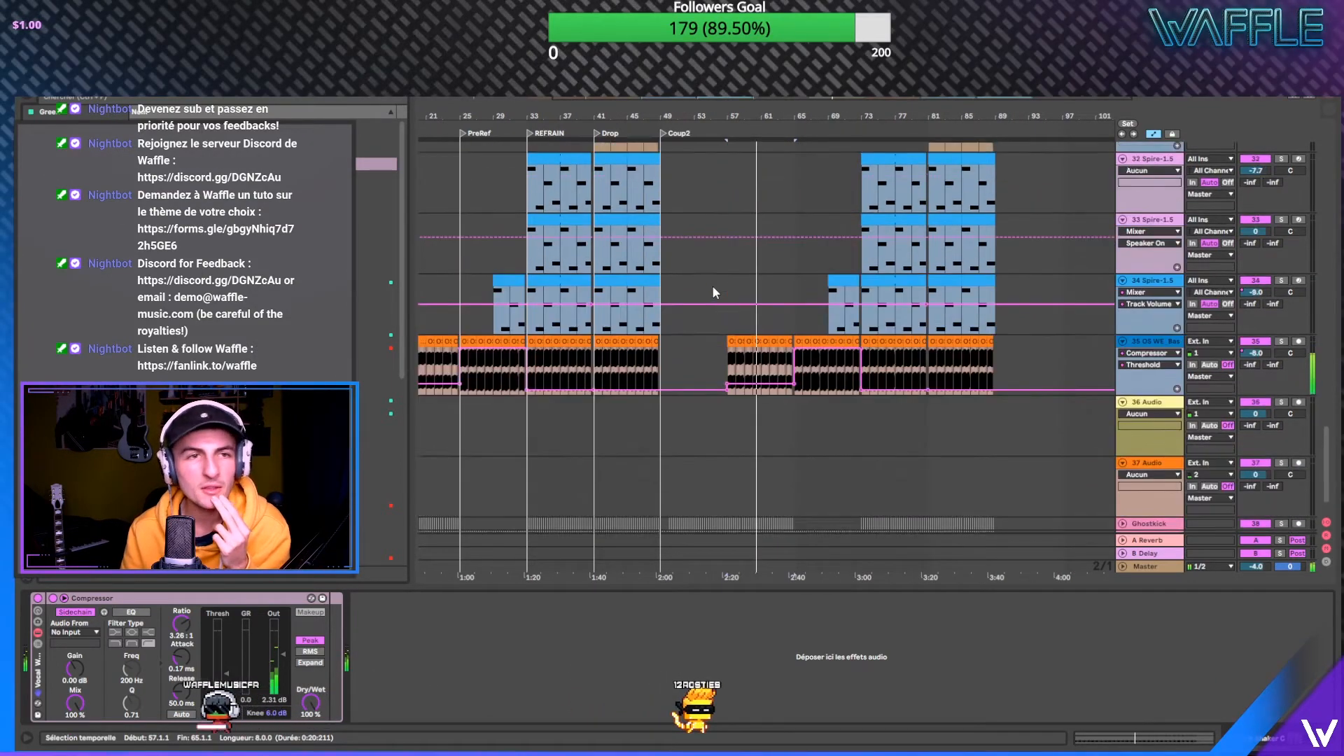
scroll(714, 293, up, 6)
scroll(713, 292, down, 4)
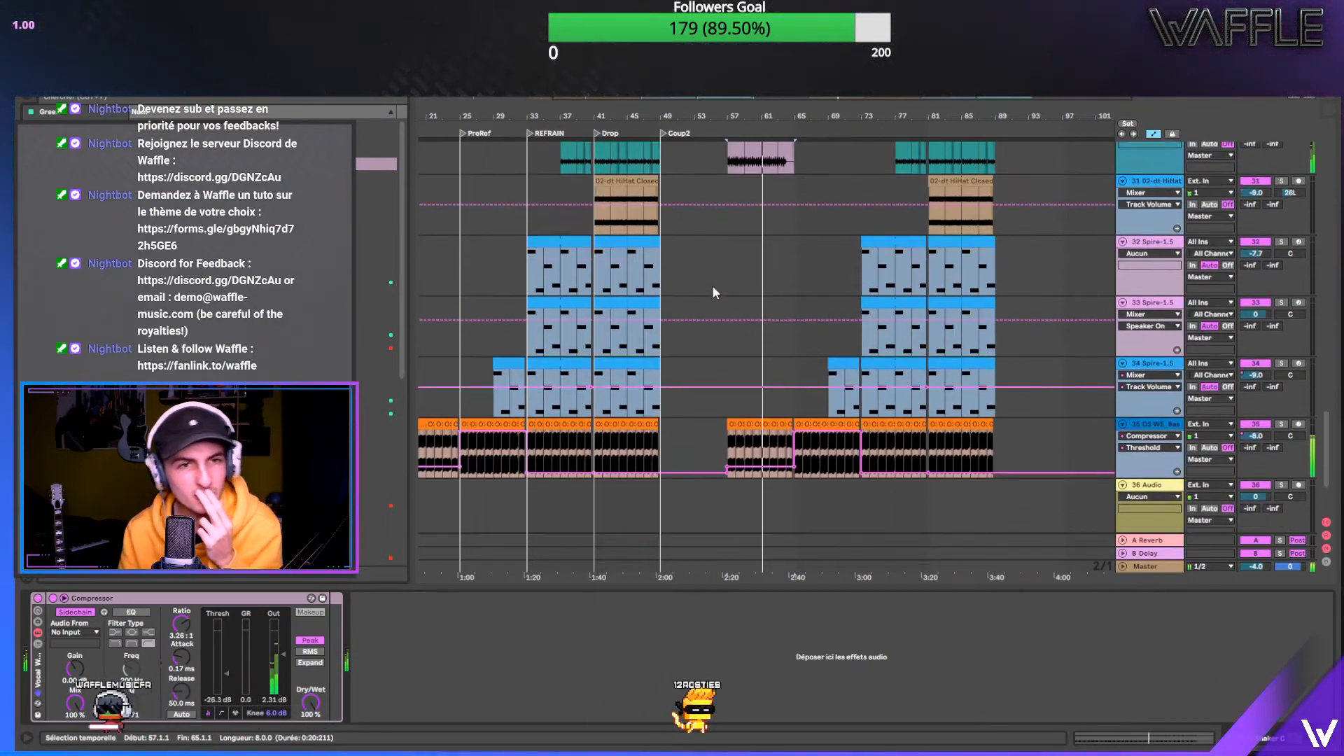
scroll(713, 293, up, 4)
scroll(726, 284, up, 10)
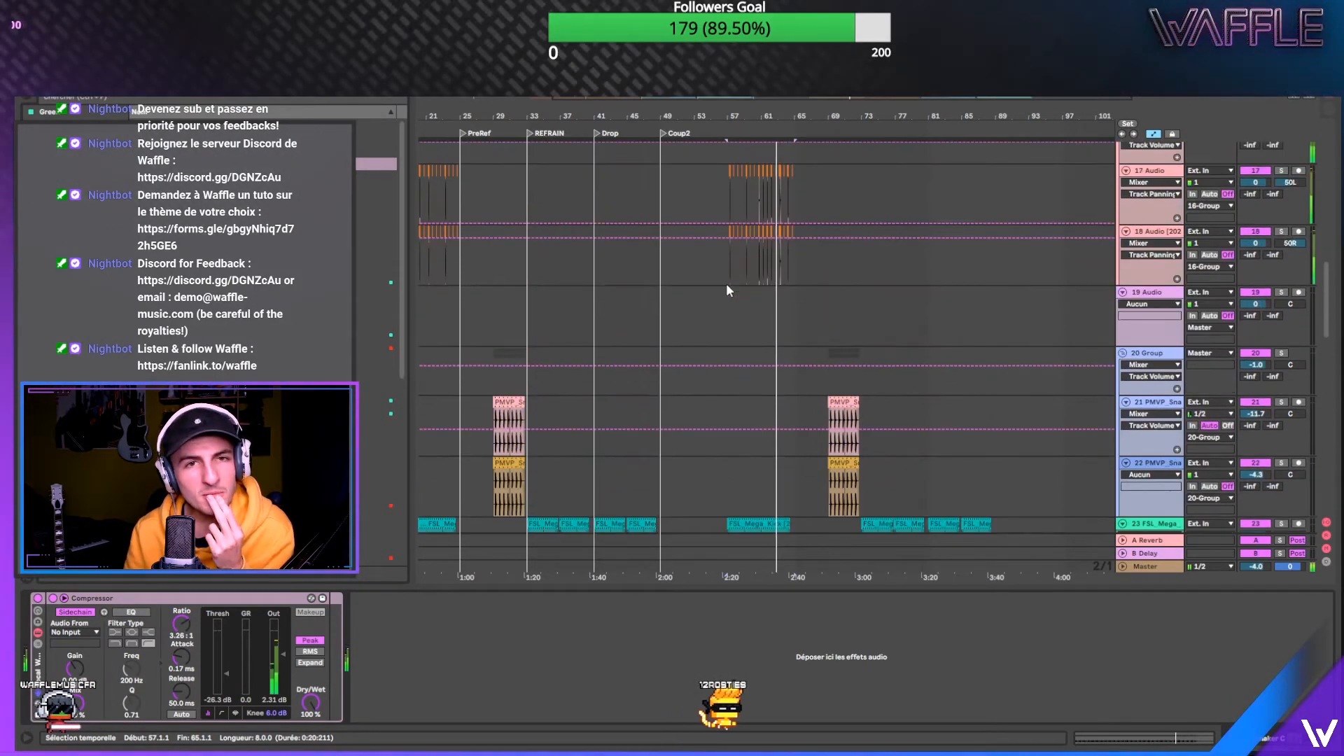
scroll(727, 288, up, 12)
scroll(727, 288, up, 5)
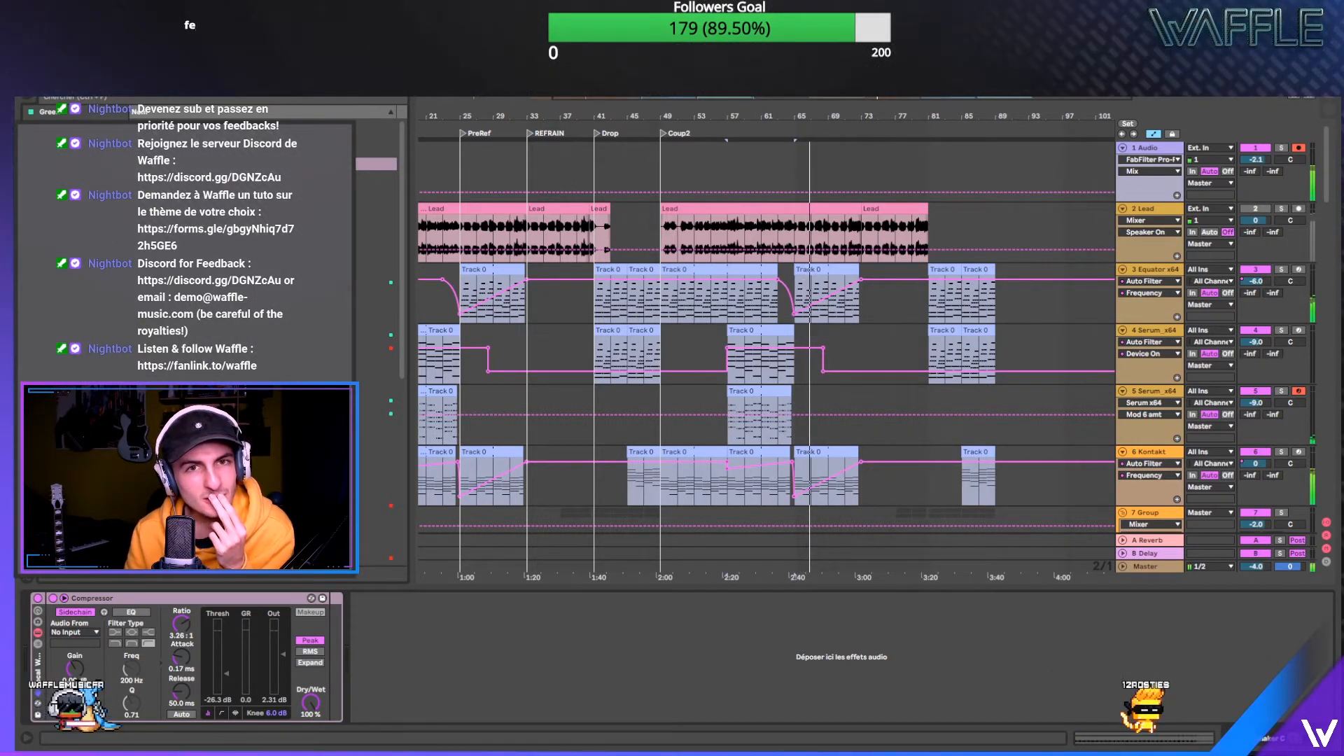
key(space)
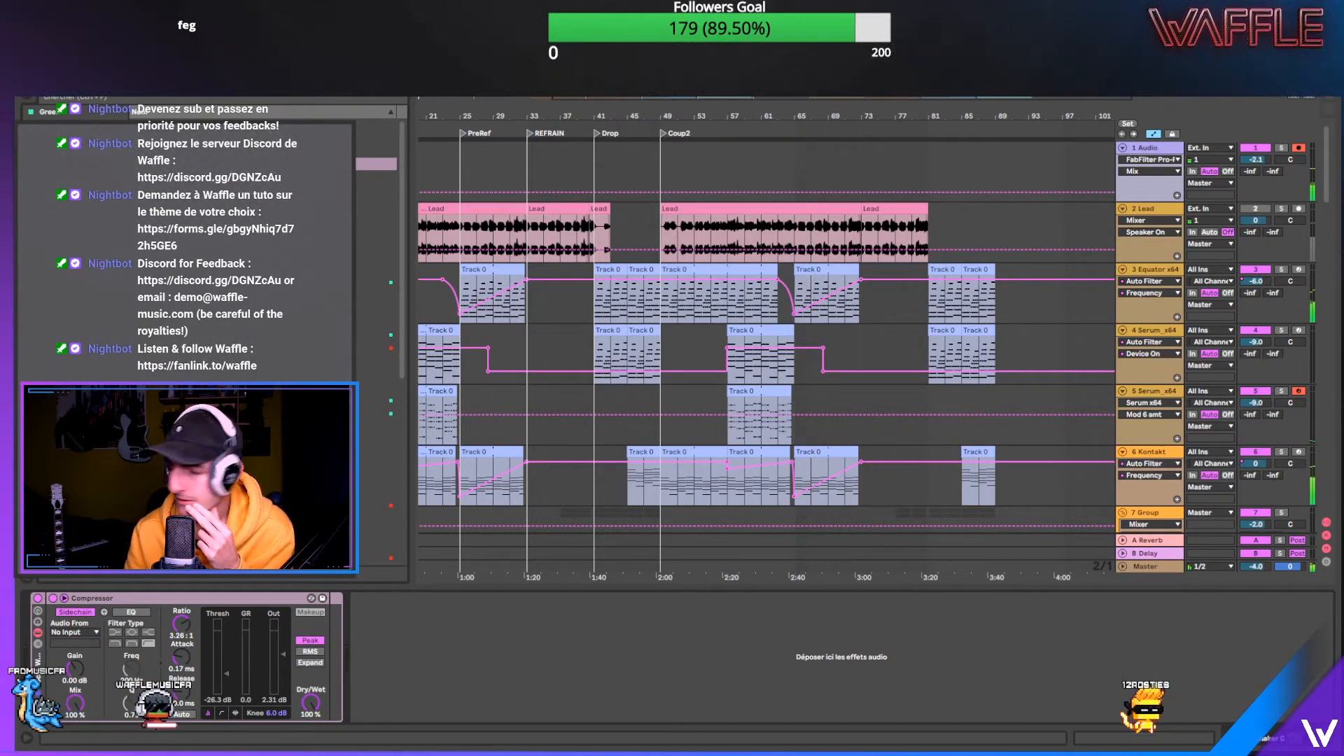
drag(622, 110, 622, 101)
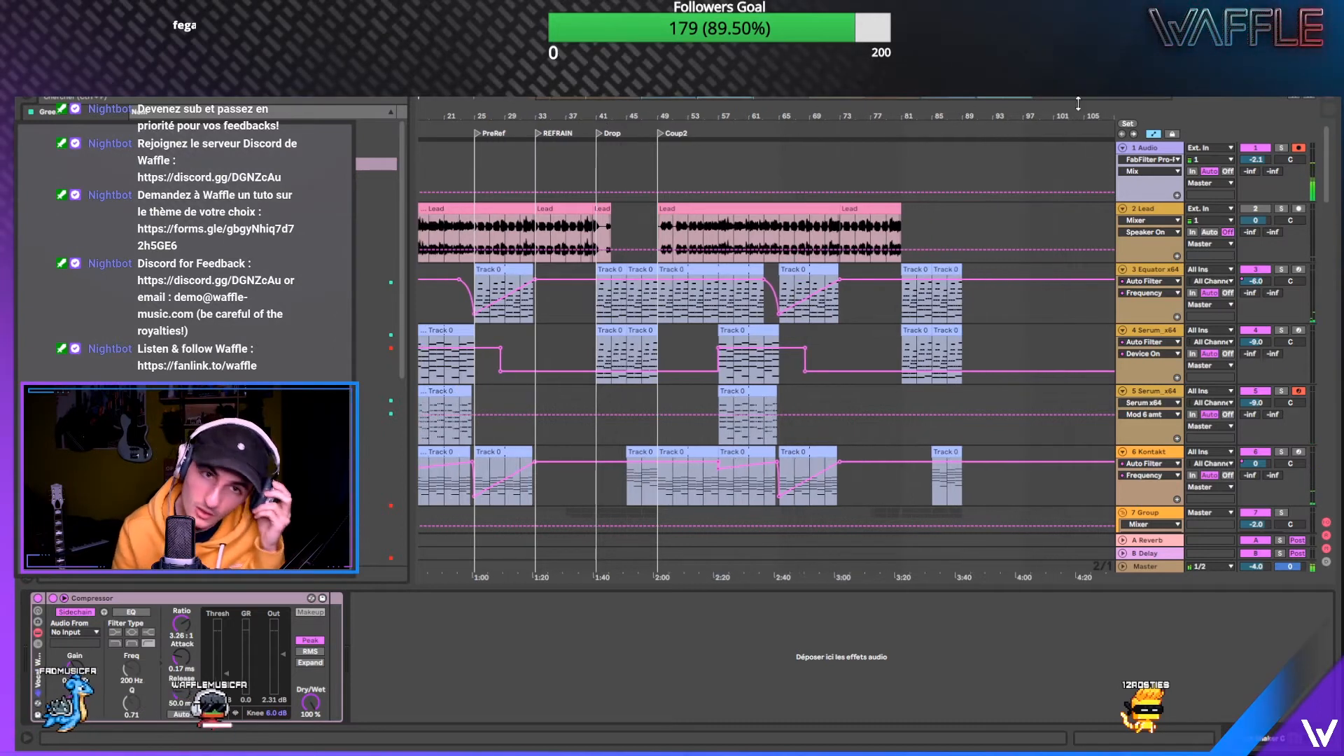
- Toggle the Compressor on 1 Audio, and turn off its FabFilter reverb and Auto-Tune EFX
click(1178, 145)
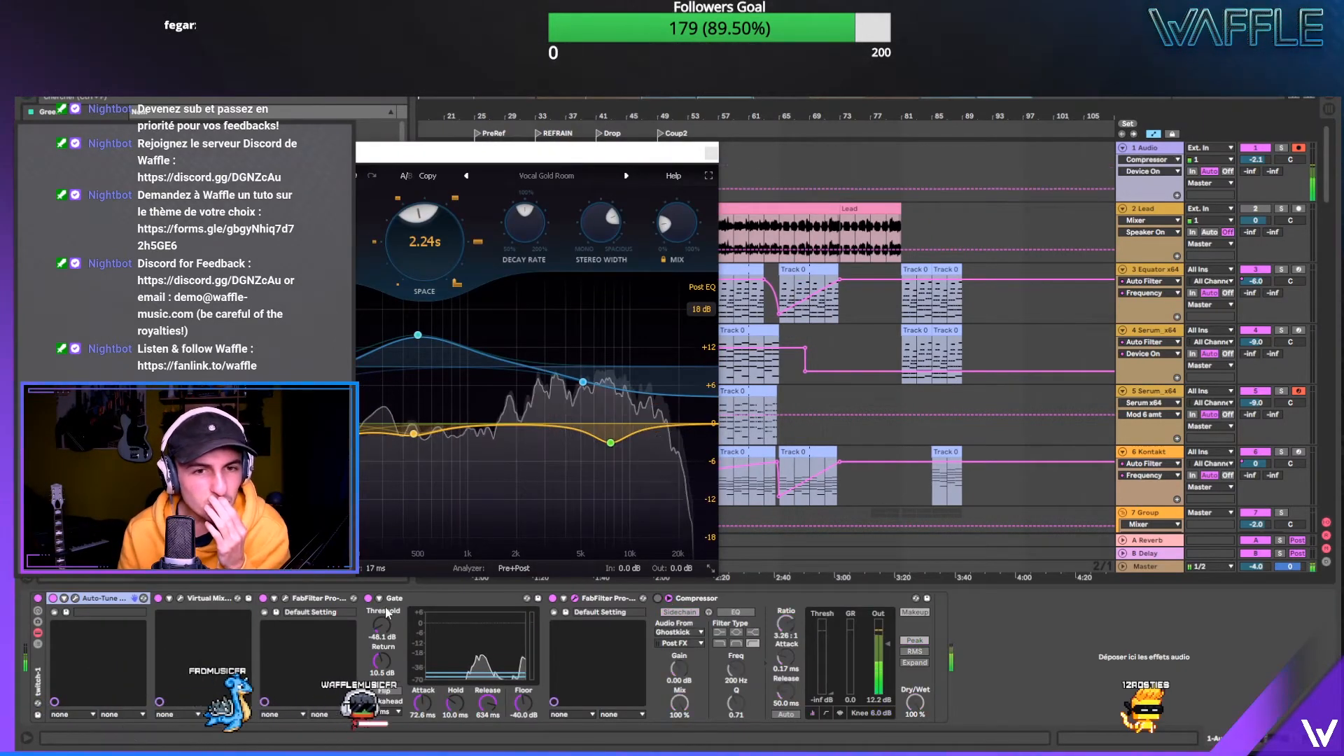
click(657, 598)
click(552, 598)
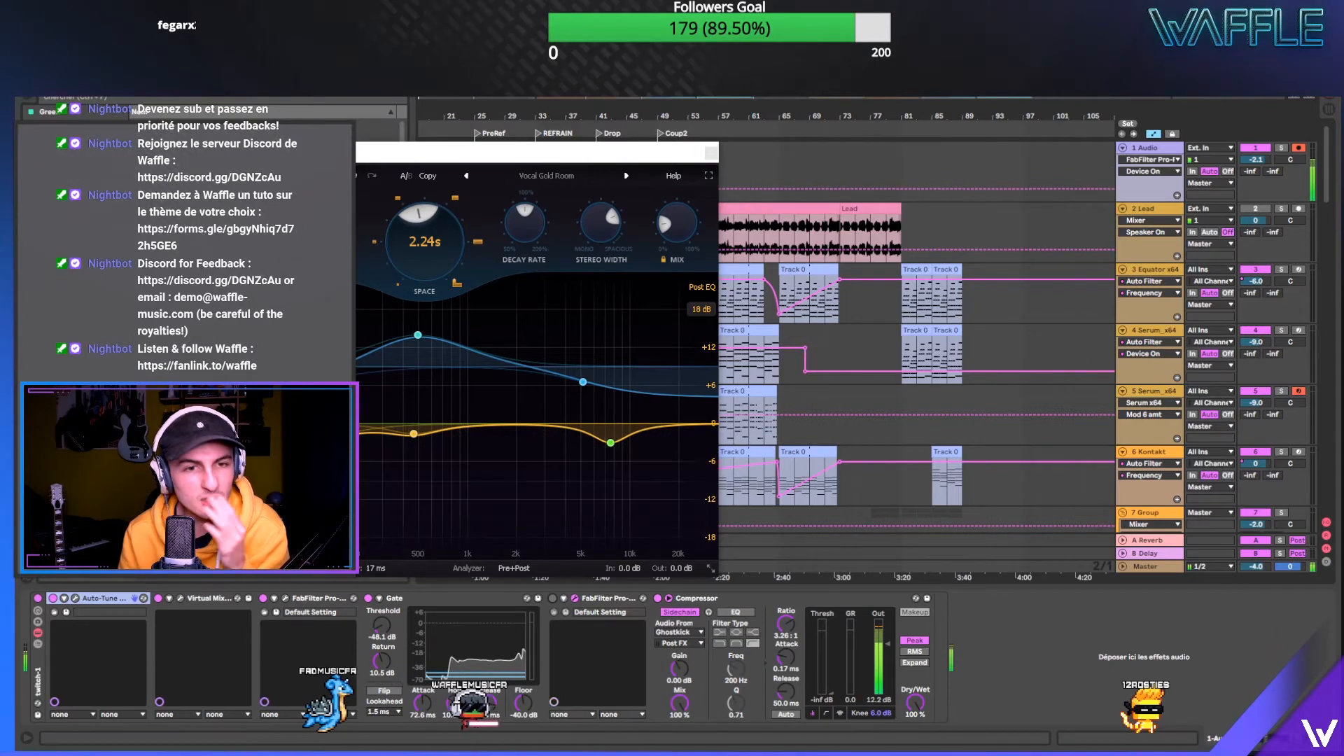
click(53, 599)
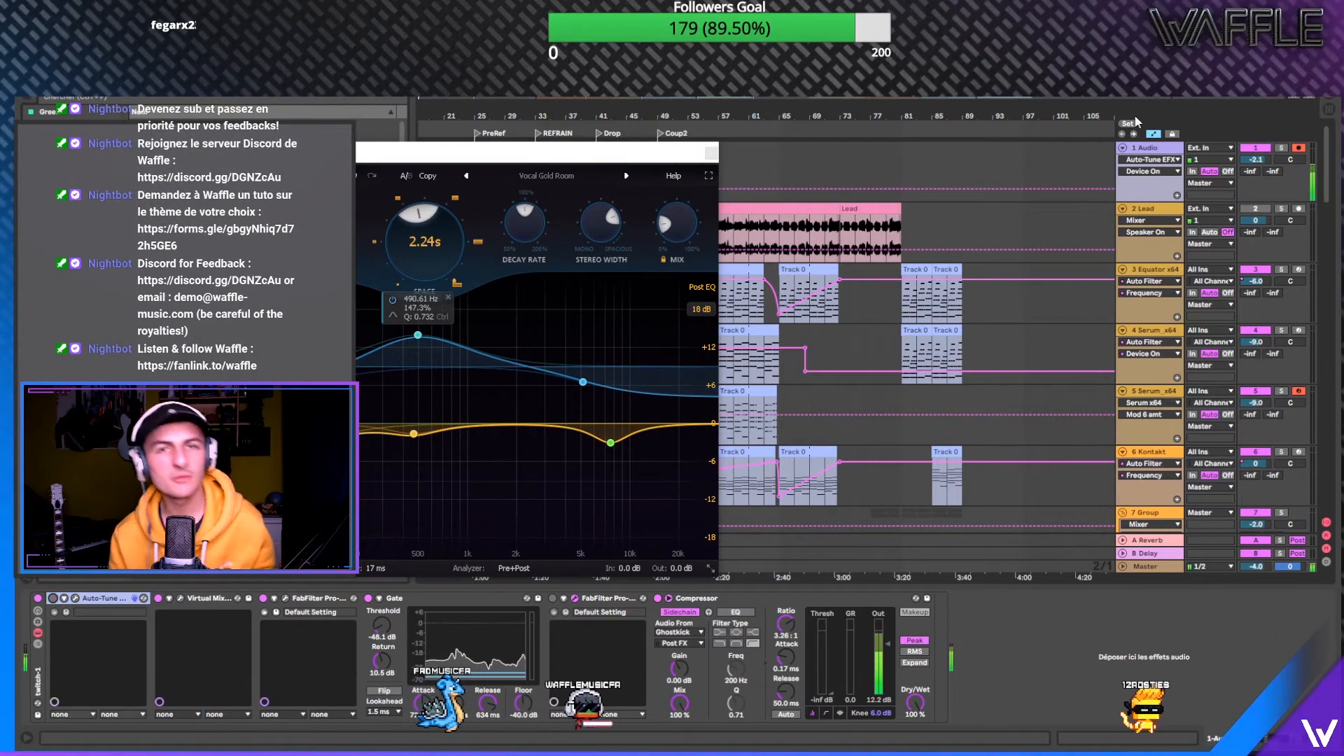
- Play the arrangement from Coup1 at 9.1.1
click(738, 218)
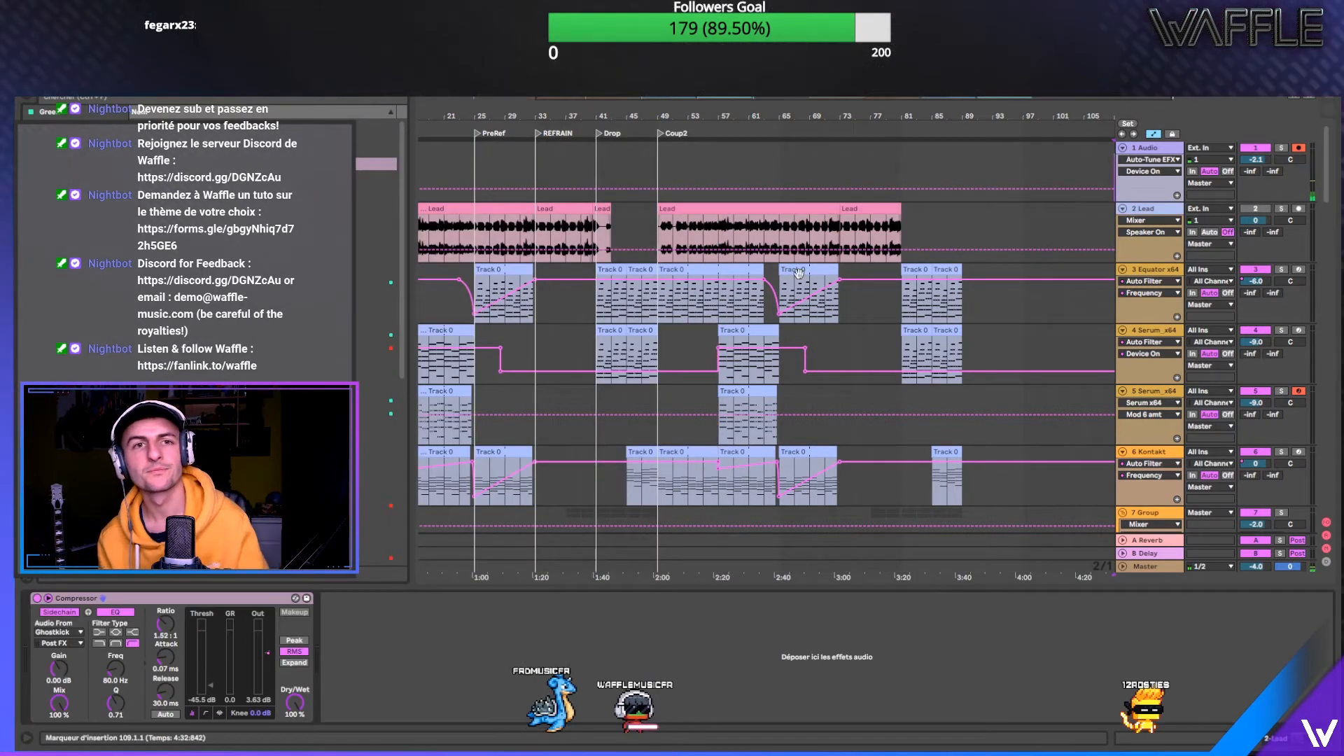
scroll(520, 229, left, 5)
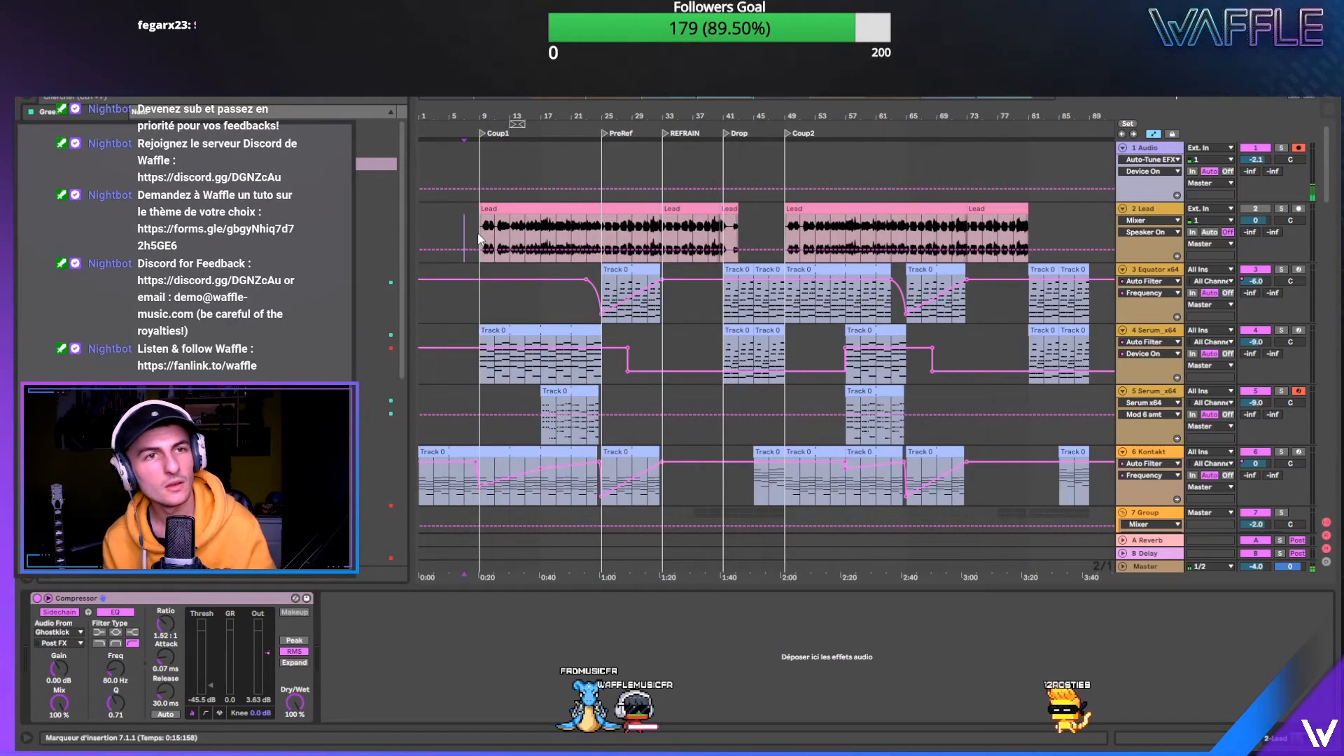
key(space)
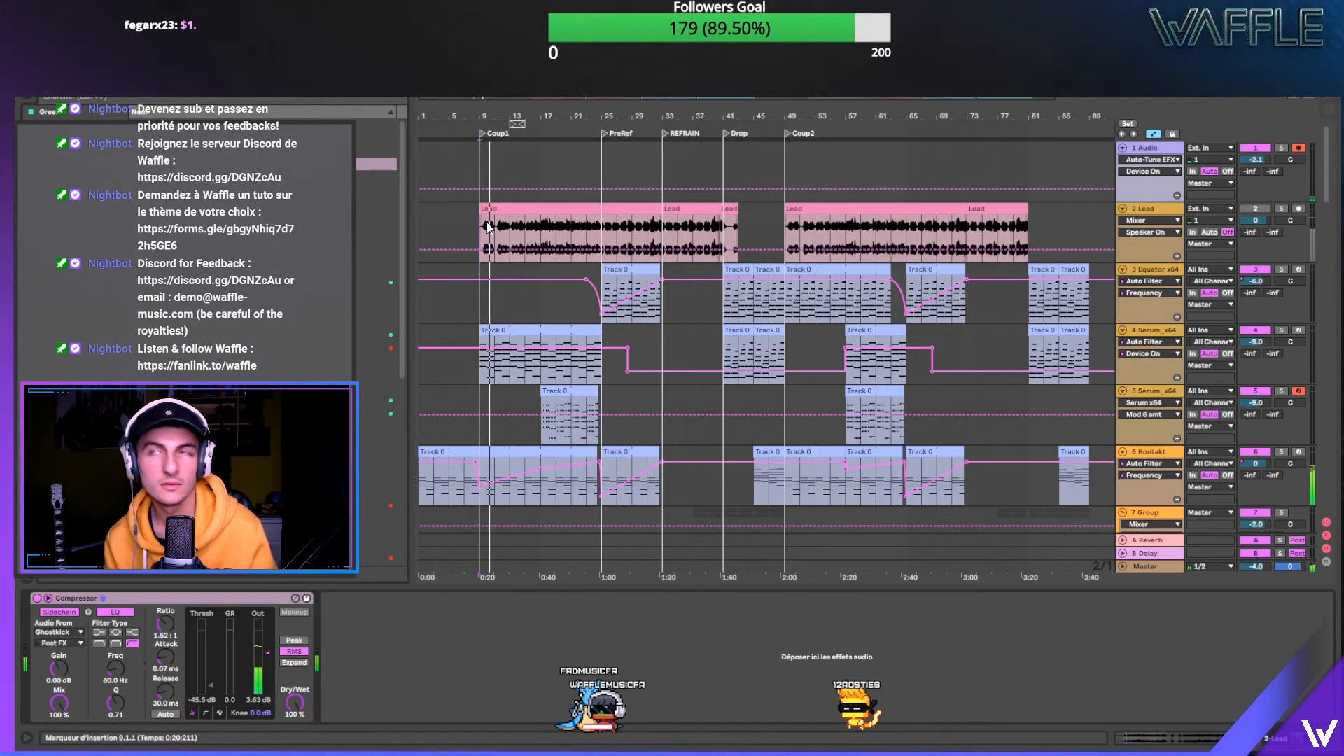
- Insert a new MIDI track directly below track 5 Serum_x64
scroll(534, 279, down, 5)
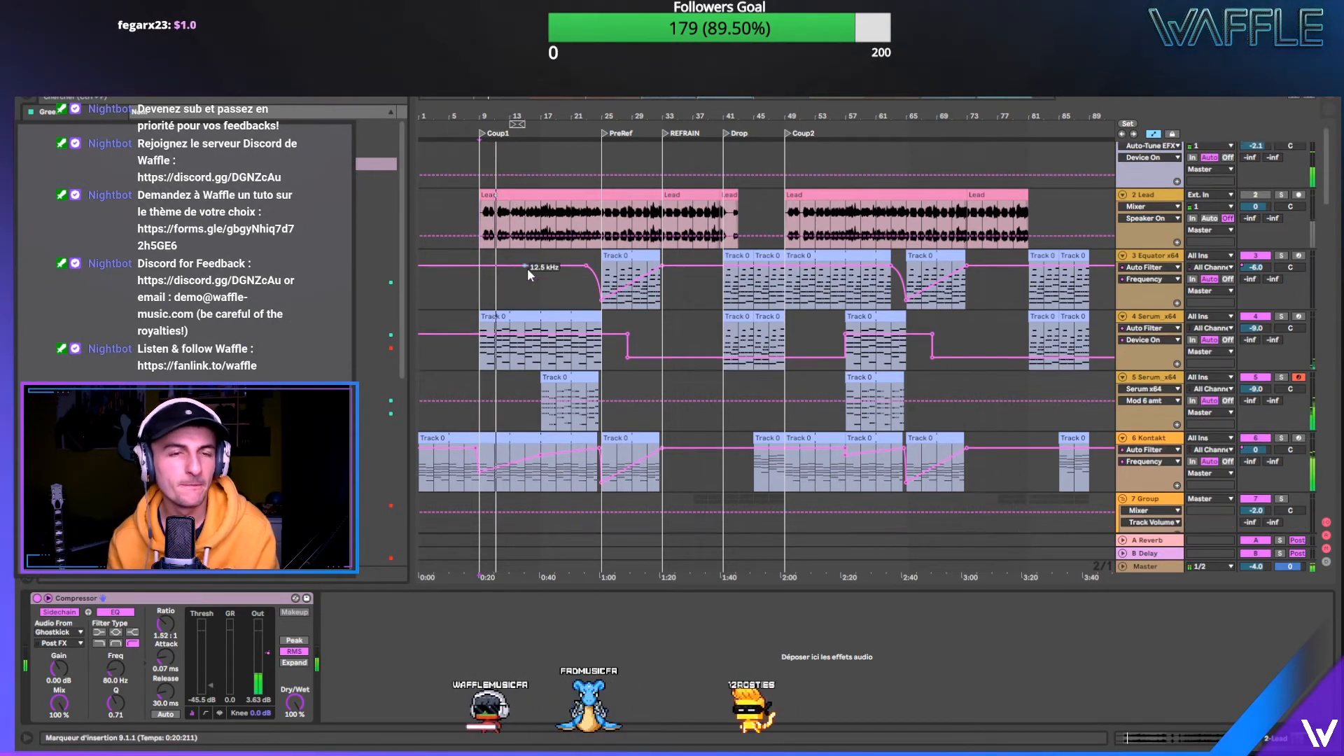
click(1162, 294)
right_click(1162, 294)
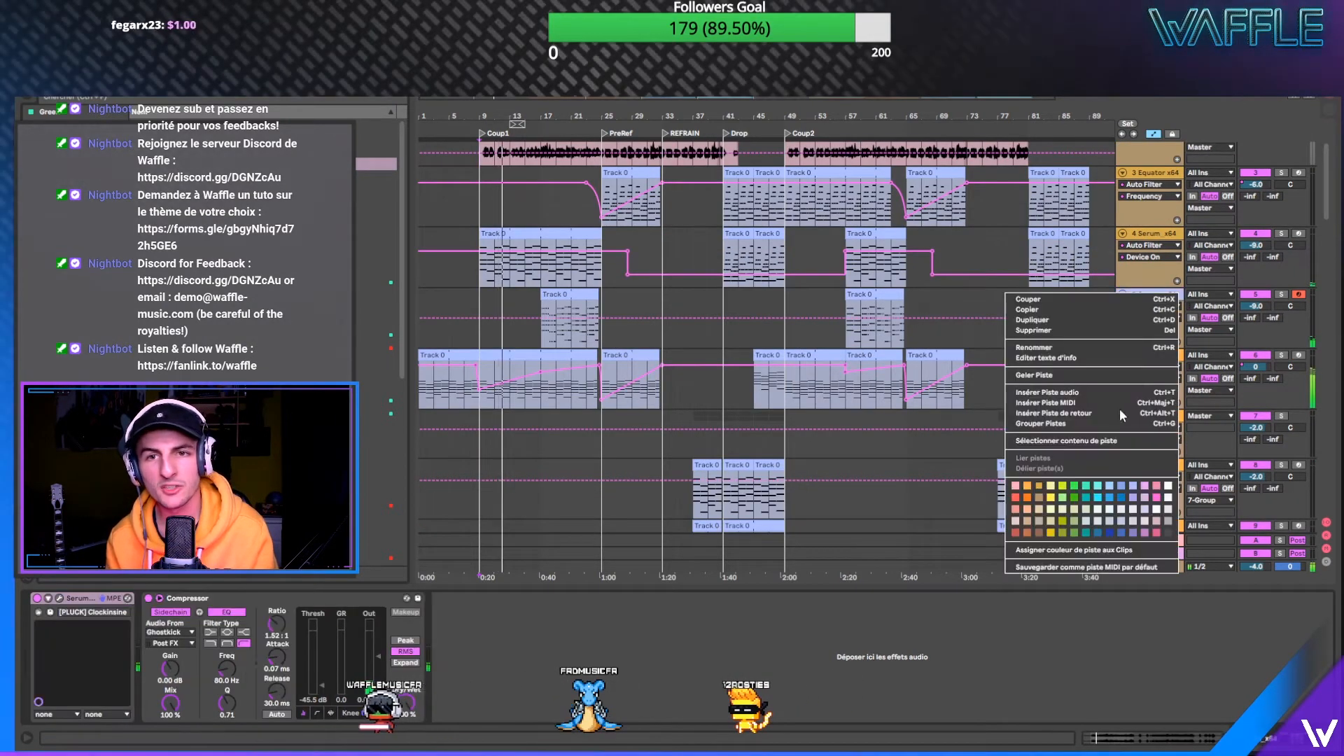
click(1124, 403)
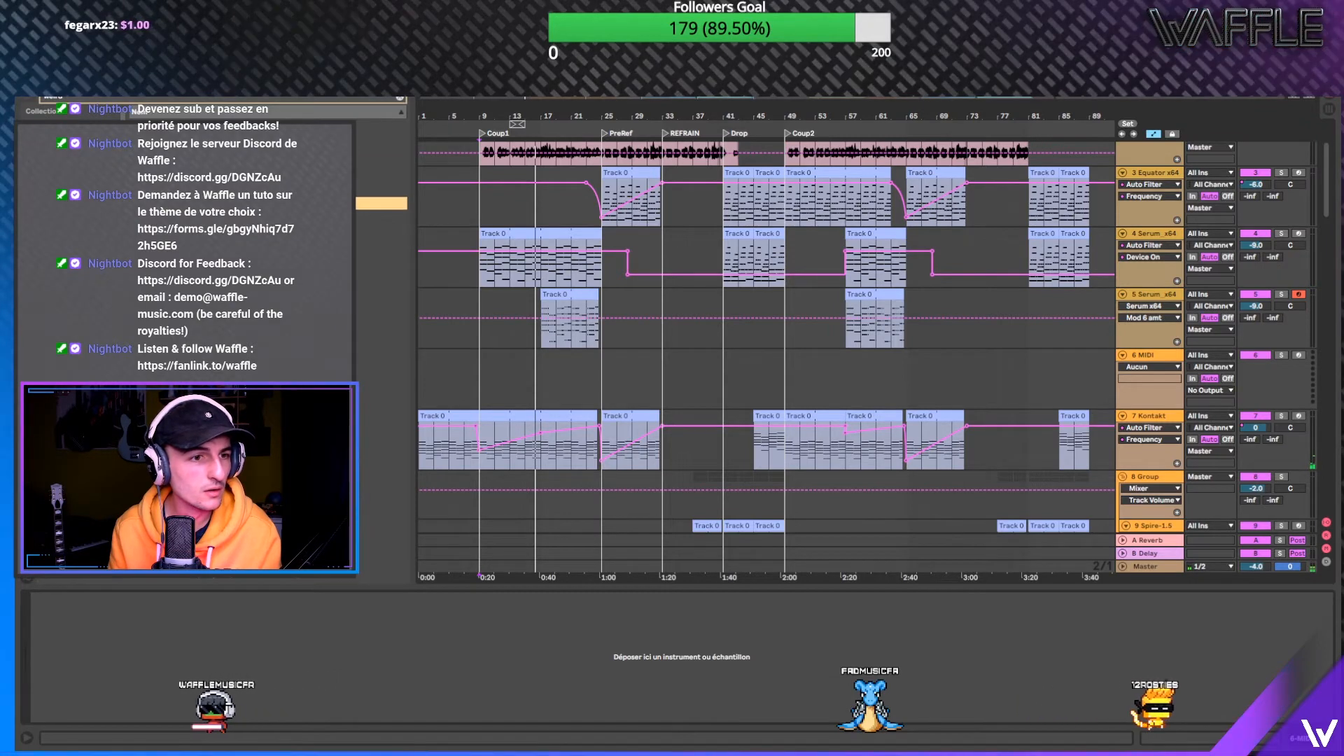
- Audition neighbouring samples in the browser to find a one-shot for the first verse
key(Down)
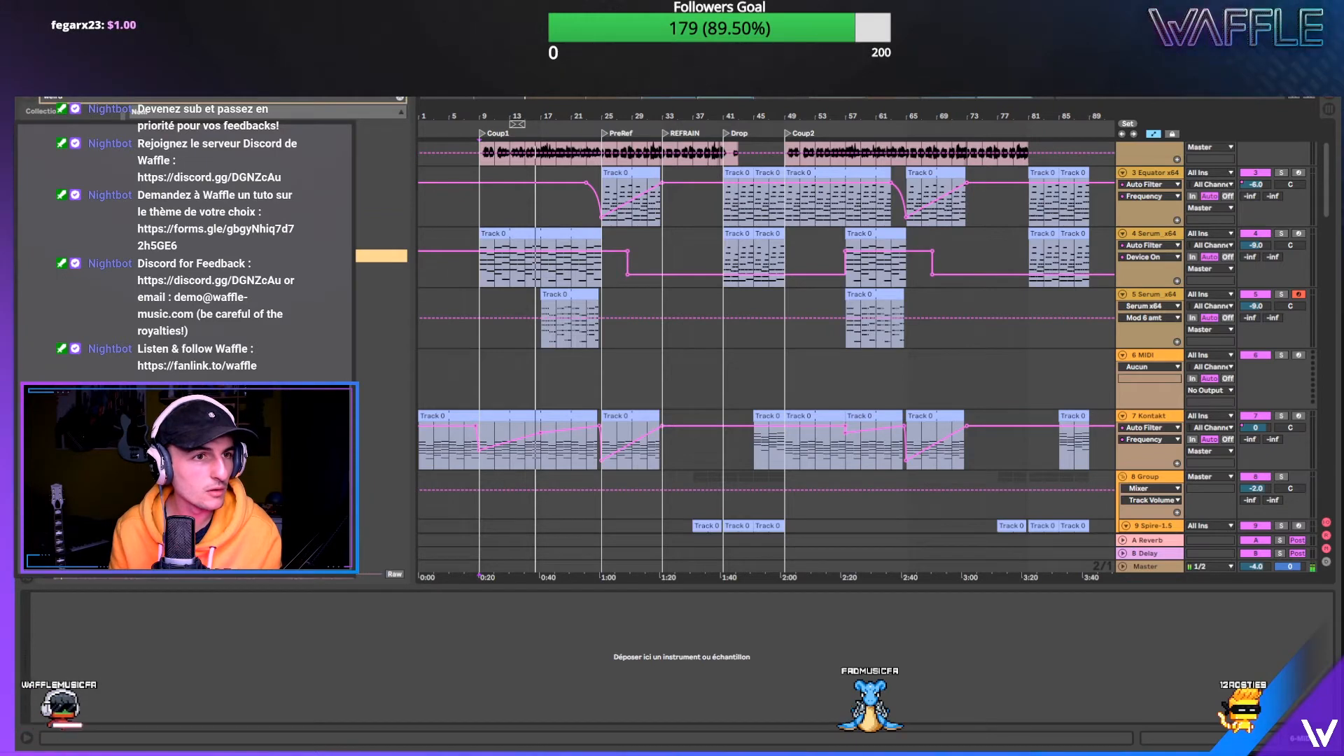
key(Down)
key(Down)
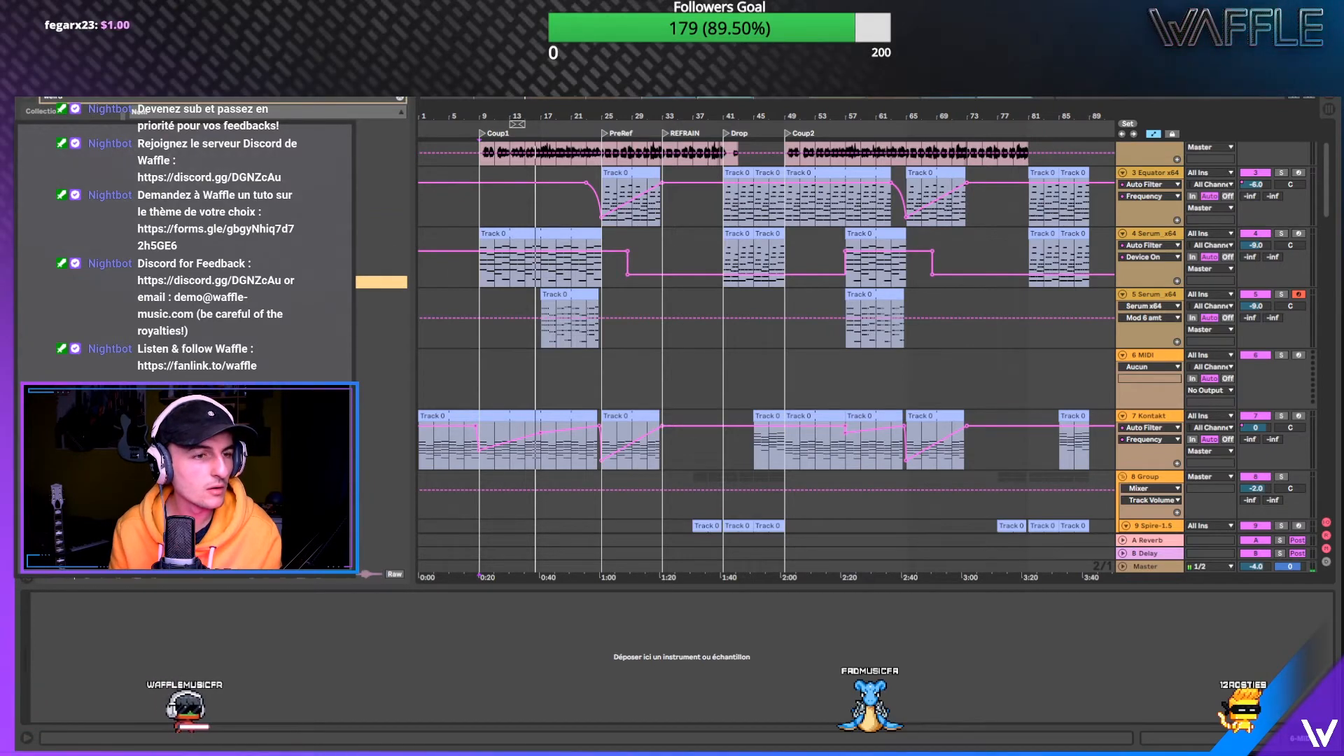
key(Down)
key(Down)
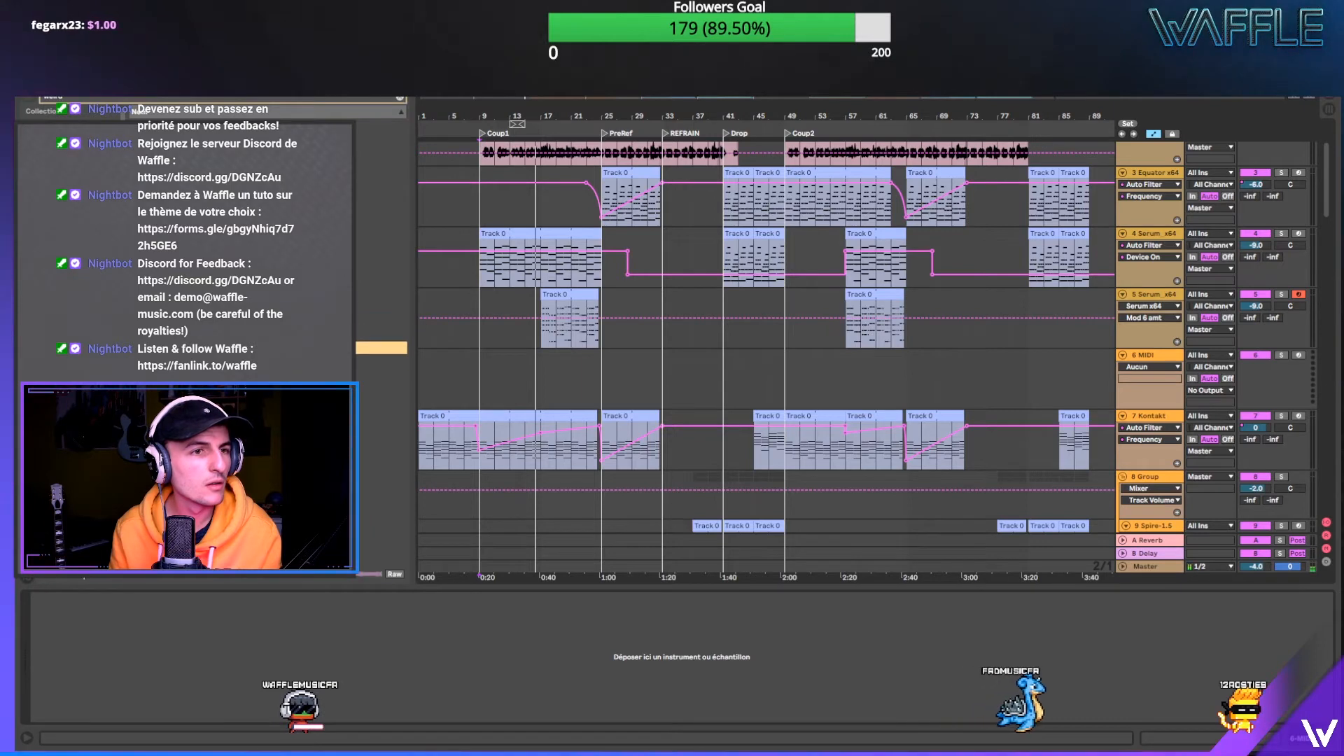
key(Up)
key(Up)
key(Up)
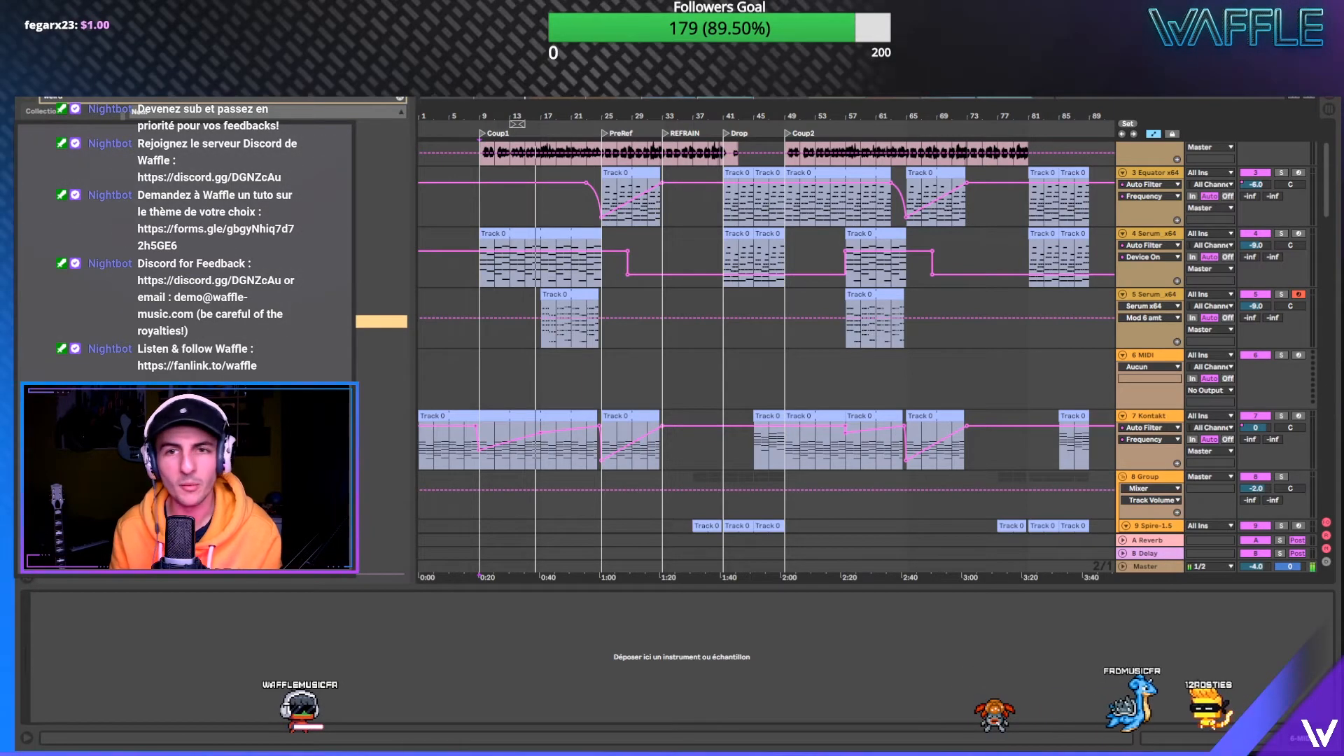
- Place the weird 11 sample on the new track at bar 7, shortly before Coup1
click(435, 385)
click(463, 385)
drag(450, 114, 449, 175)
drag(494, 115, 645, 331)
click(679, 360)
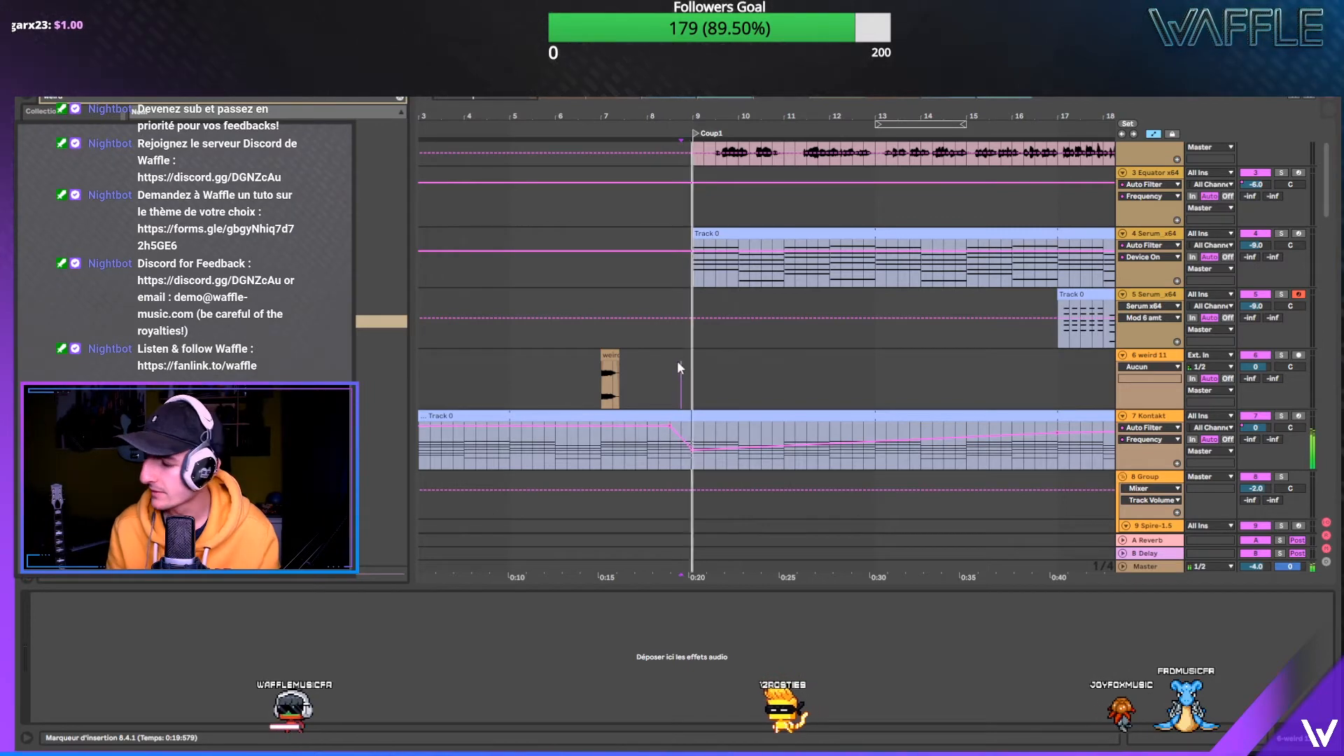
- Move the weird 11 clip to 11.2.1 and set its warp mode to Complex Pro with a transposition of -1 semitone
drag(610, 354, 803, 357)
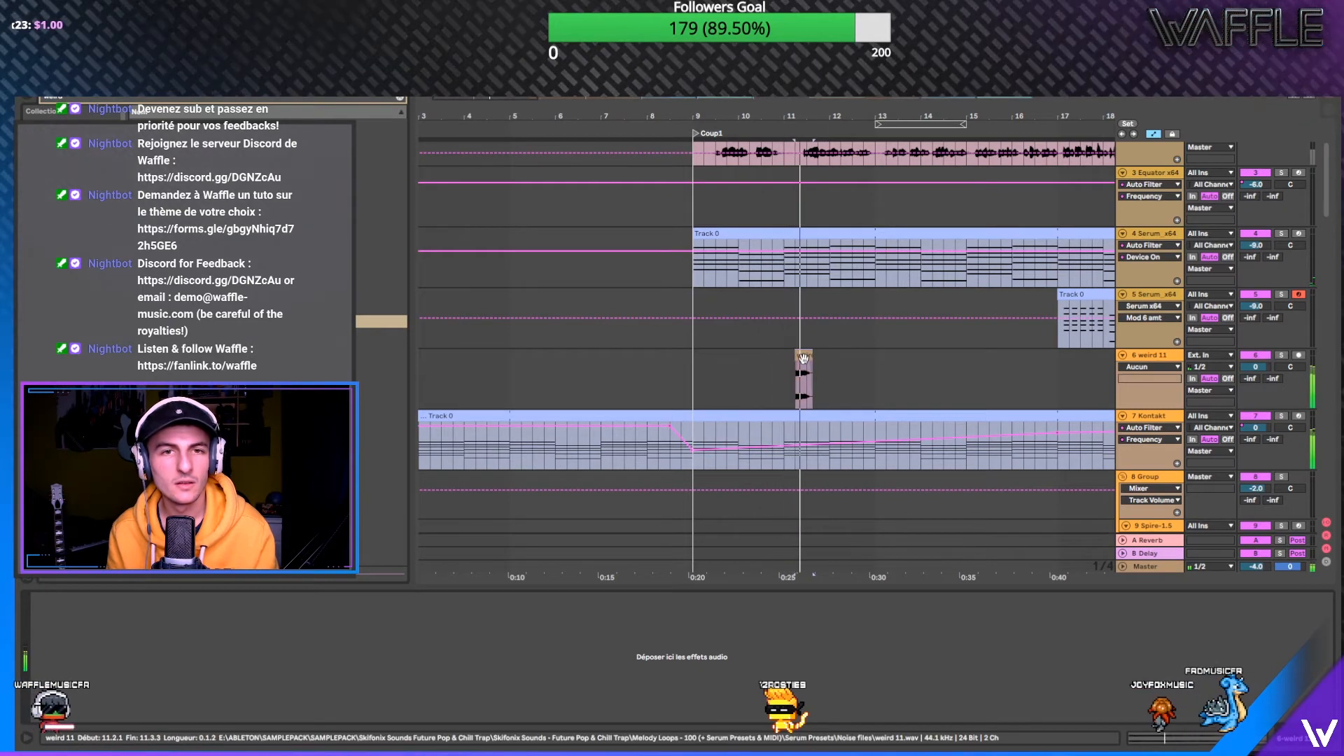
double_click(804, 357)
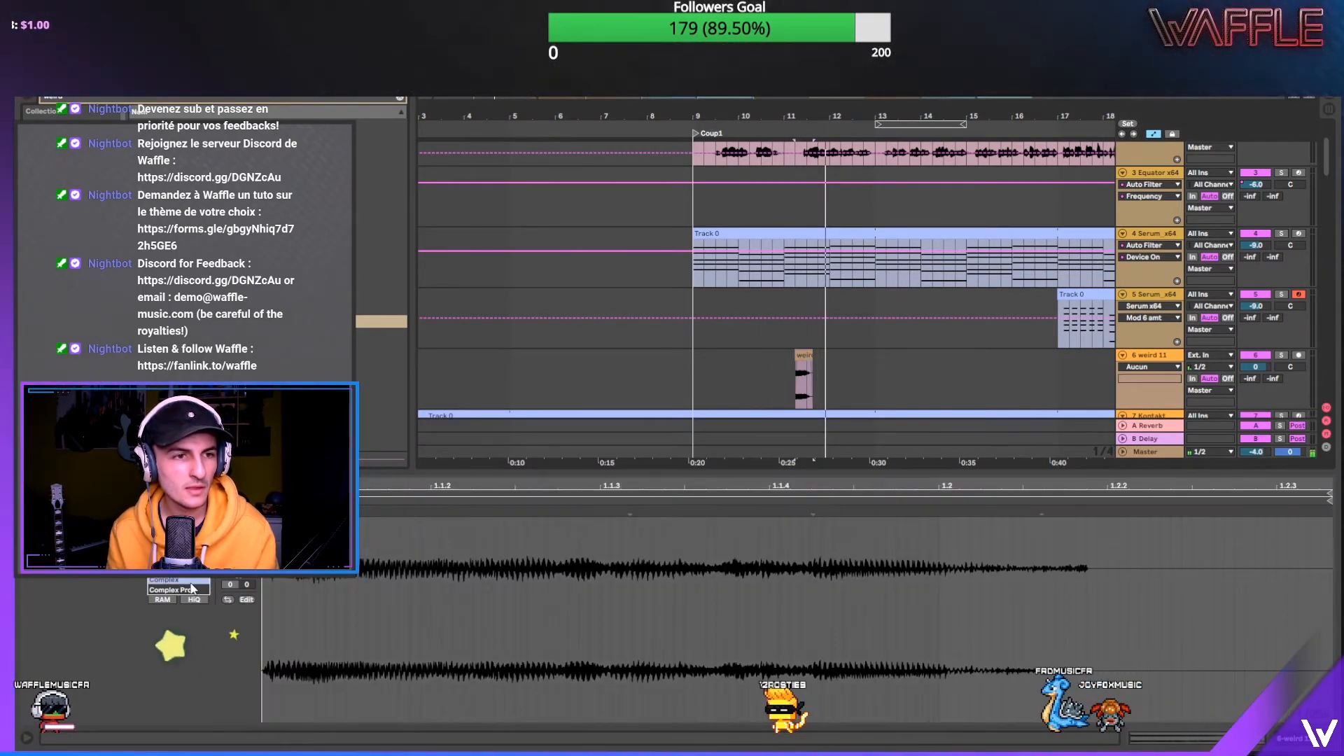
key(space)
drag(236, 580, 236, 585)
key(space)
key(space)
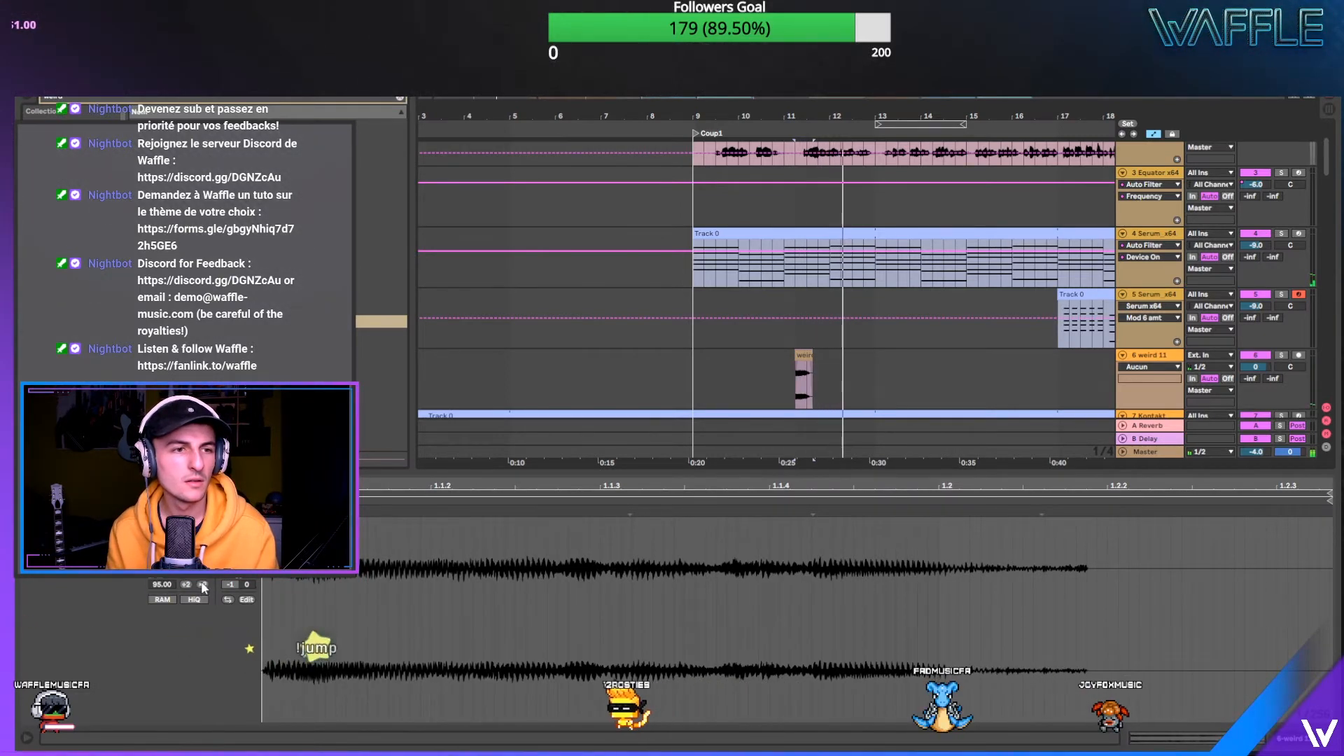
- Raise the weird 11 clip's transposition to +4 semitones while auditioning it against the verse
key(space)
key(Up)
key(Up)
key(Up)
key(Up)
key(Up)
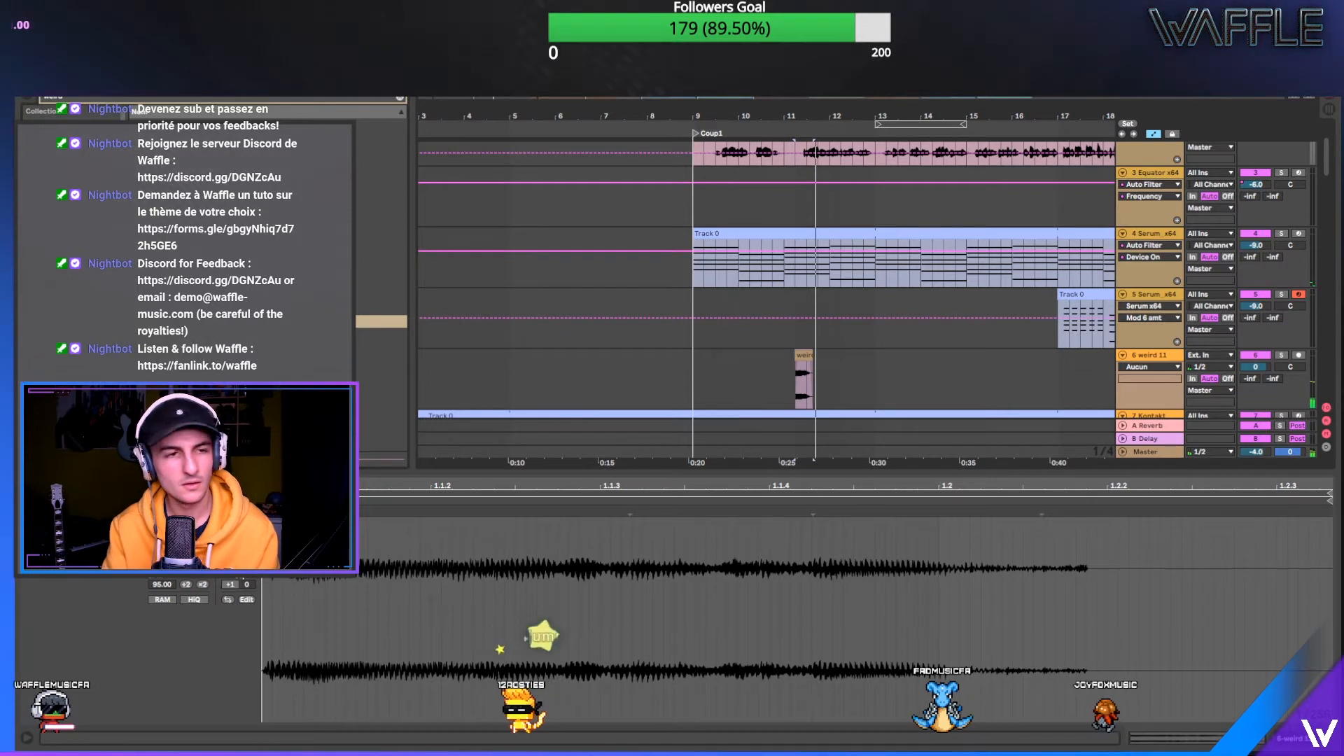
key(space)
key(space)
key(space)
key(space)
key(space)
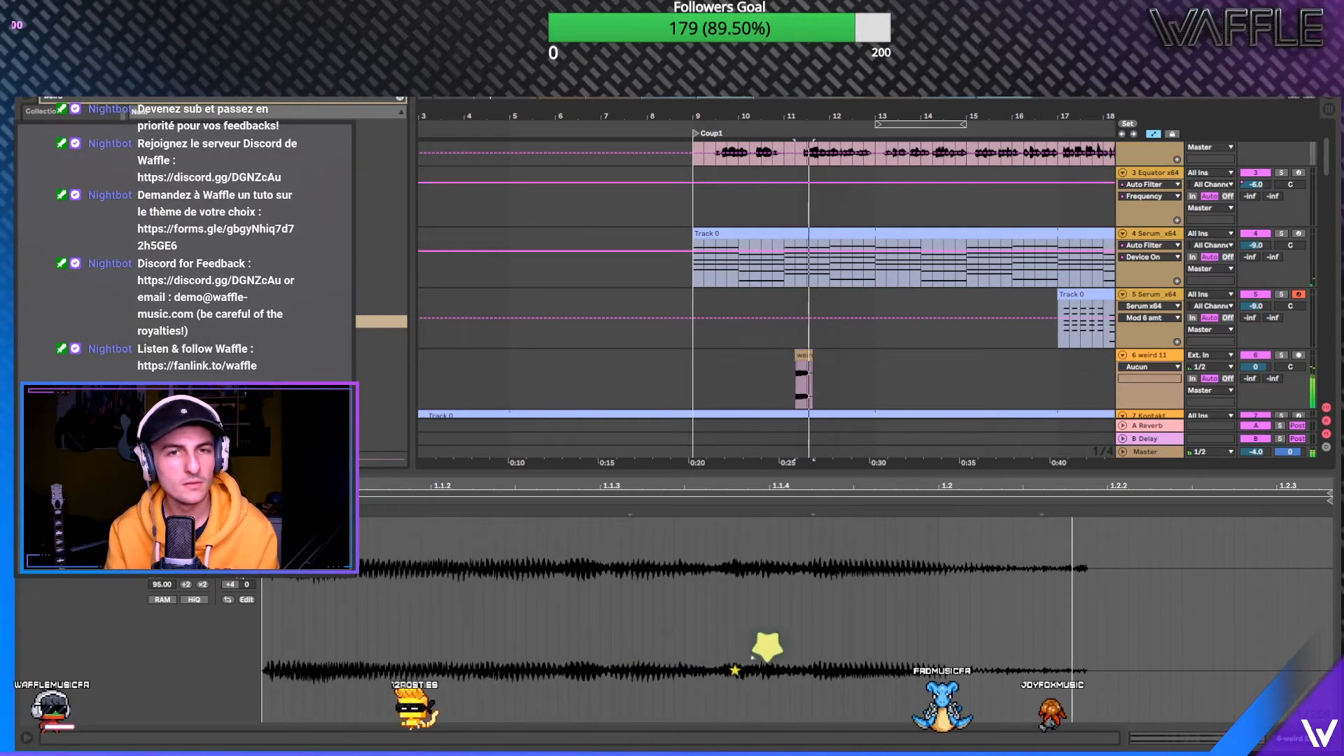
- Move the weird 11 clip to 13.1.1 and transpose it to +7 semitones
drag(803, 357, 874, 362)
key(space)
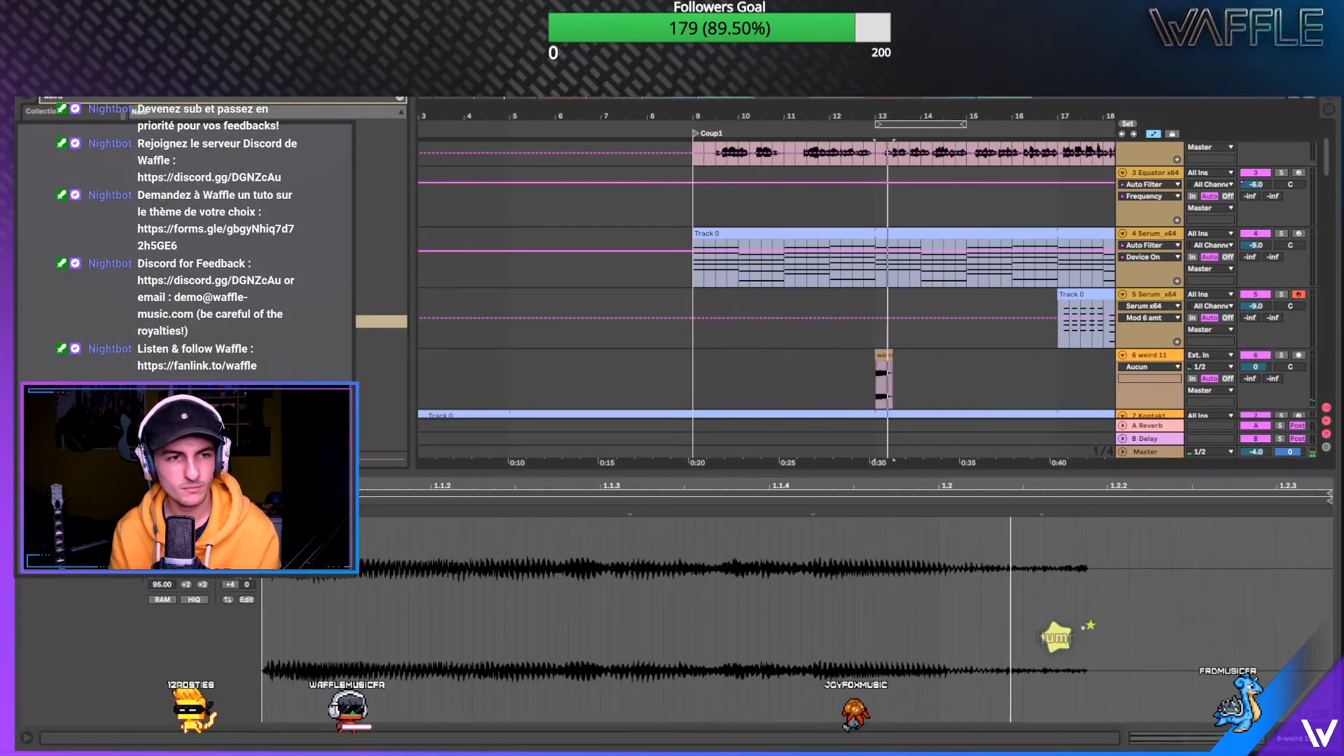
key(space)
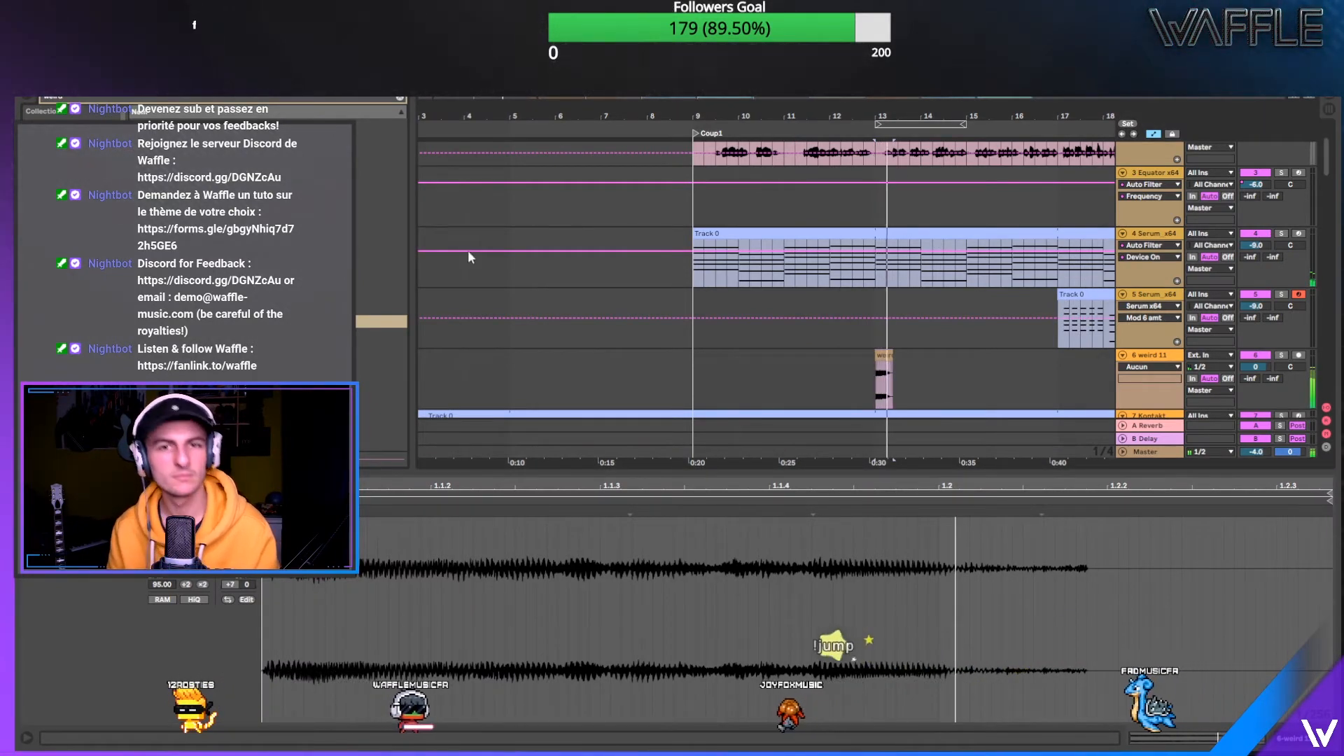
- Duplicate the one-bar weird 11 selection from 13.1.1 so that copies start at 14.1.1 and 15.1.1
drag(746, 358, 699, 359)
key(ctrl+d)
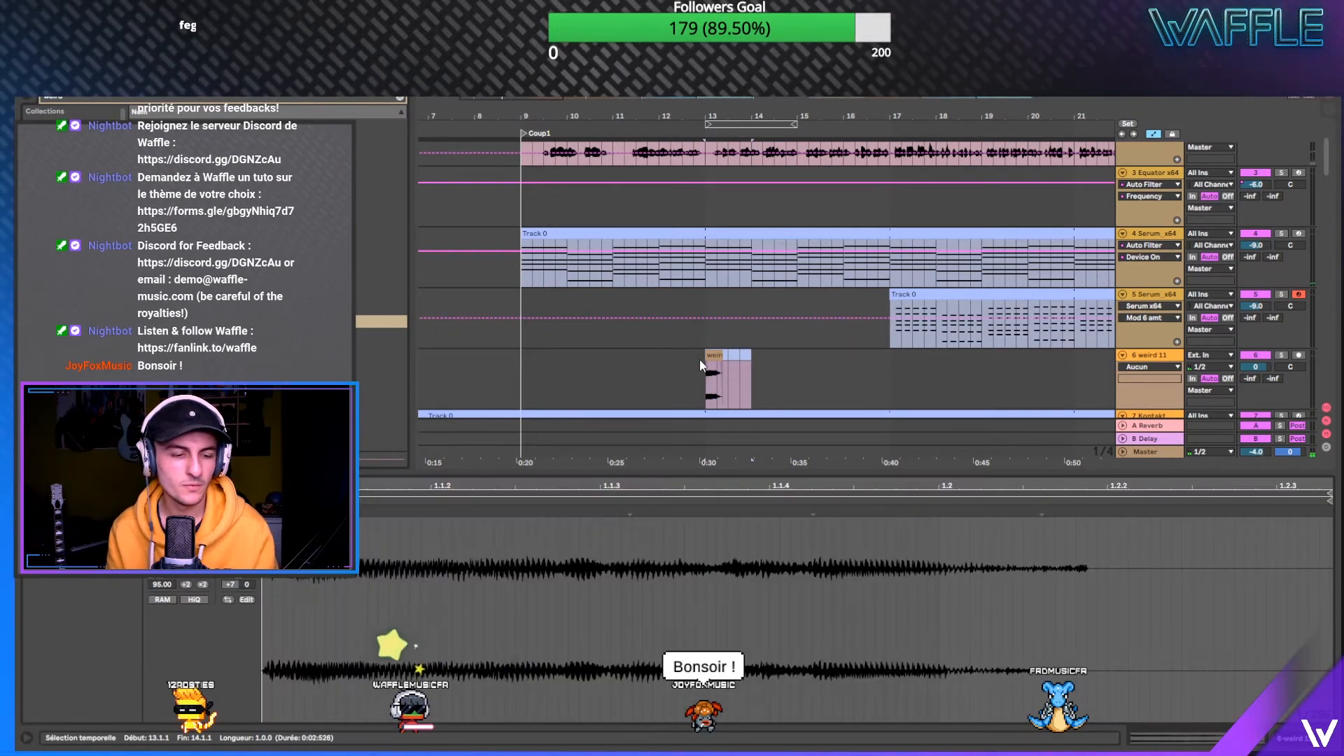
key(ctrl+d)
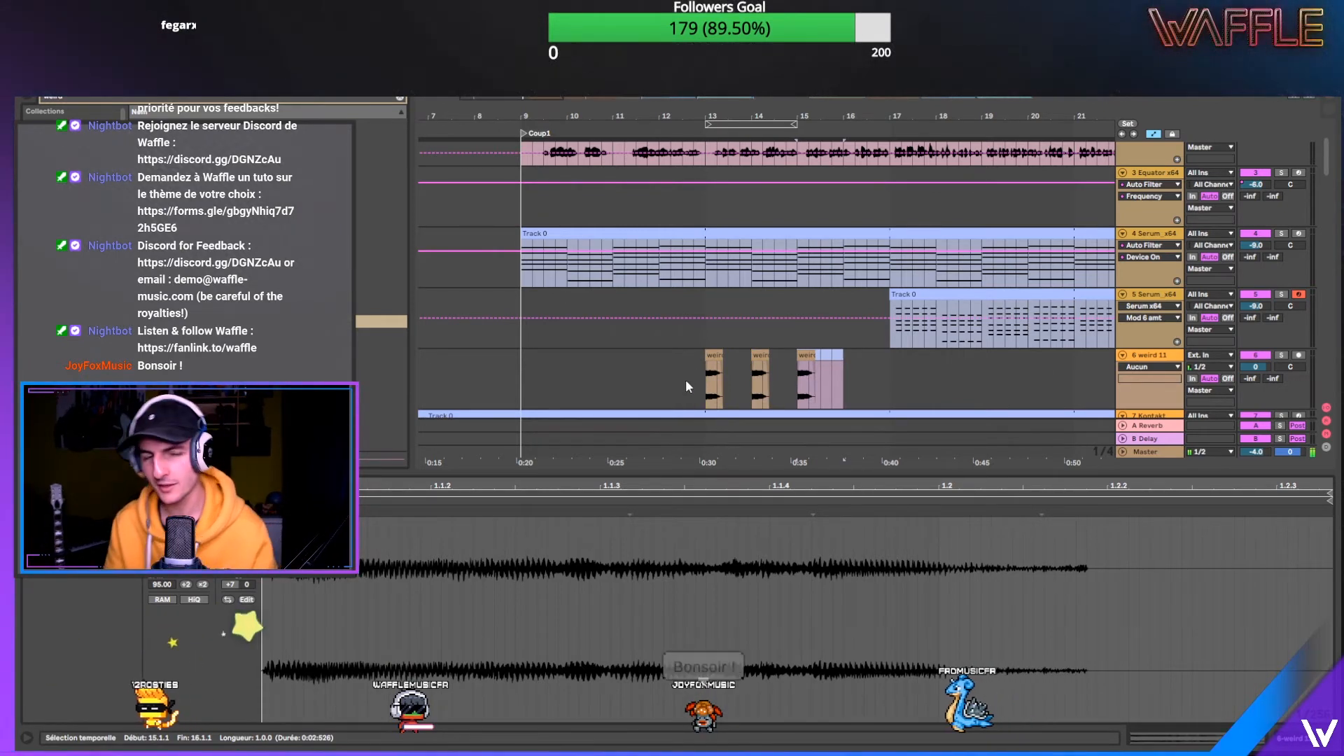
click(712, 355)
scroll(794, 179, down, 3)
scroll(795, 179, down, 1)
key(space)
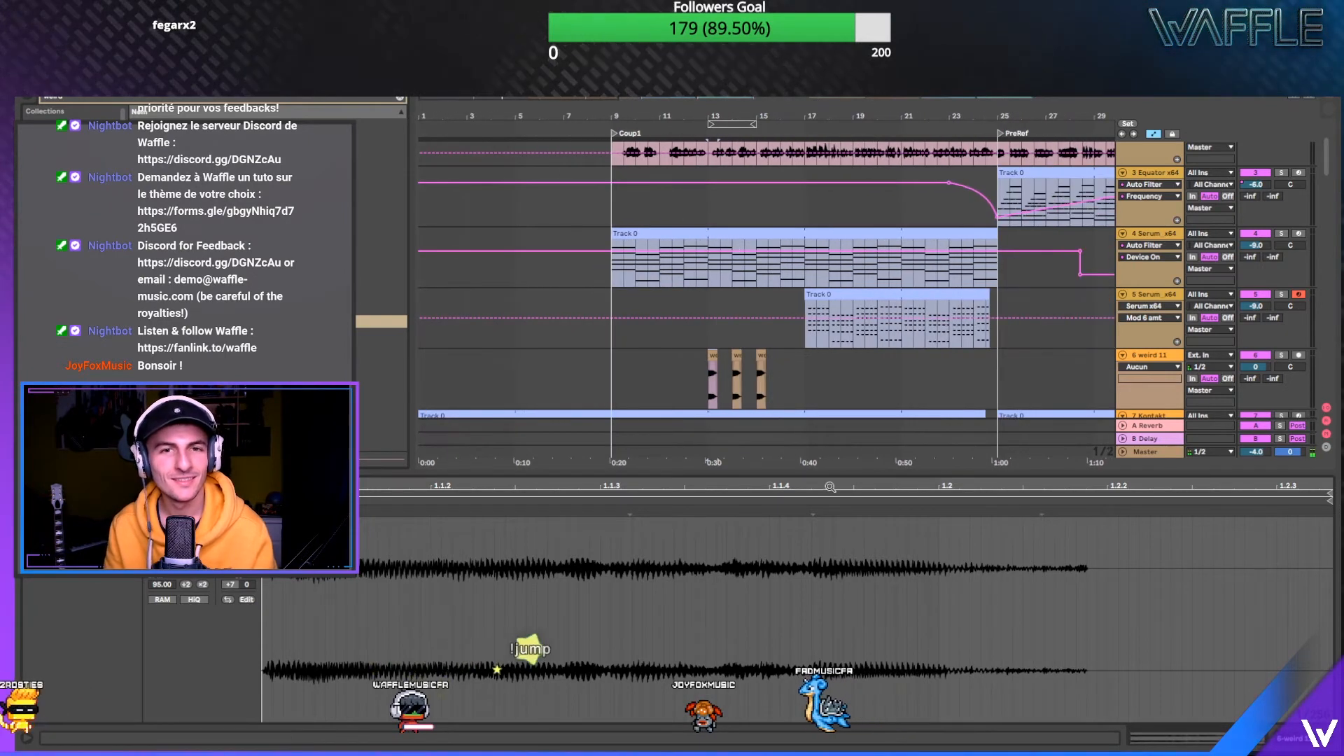
- Continue the one-bar repetition of weird 11 with copies at 16.1.1 and 17.1.1
drag(831, 473, 832, 588)
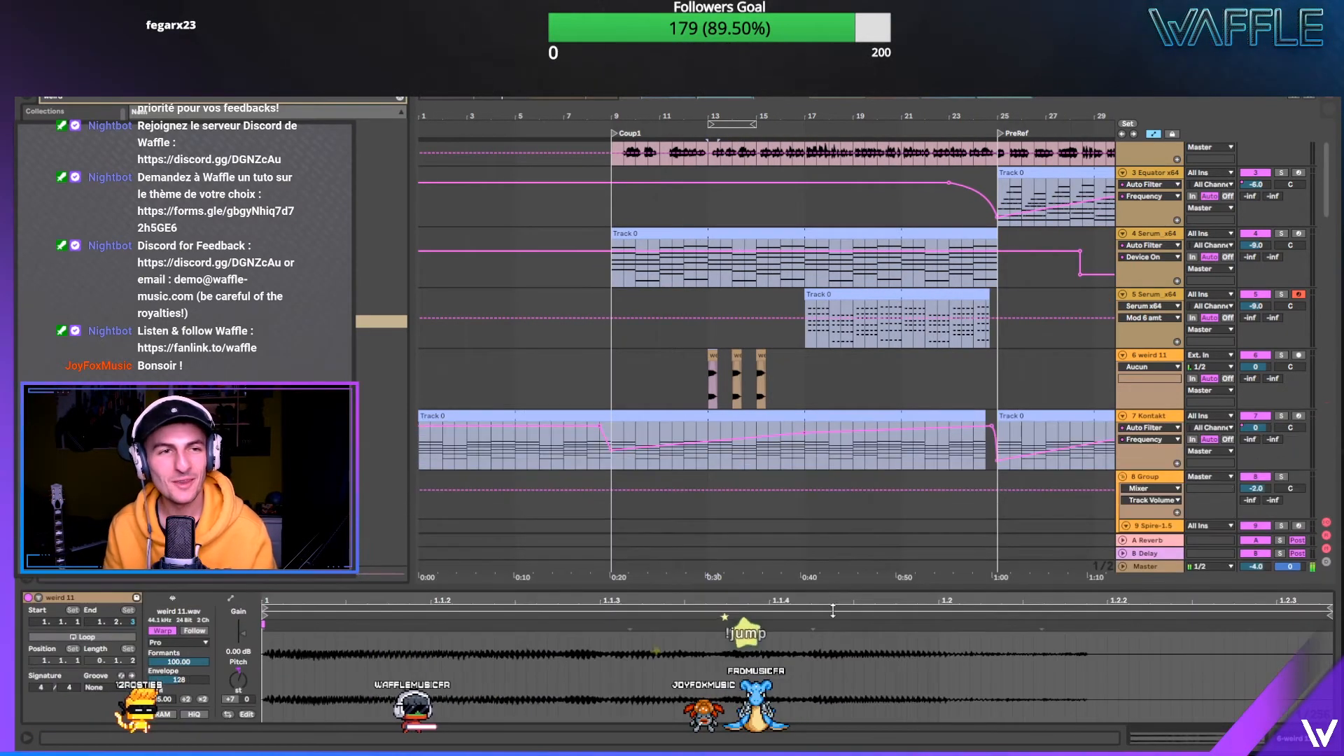
drag(413, 336, 283, 336)
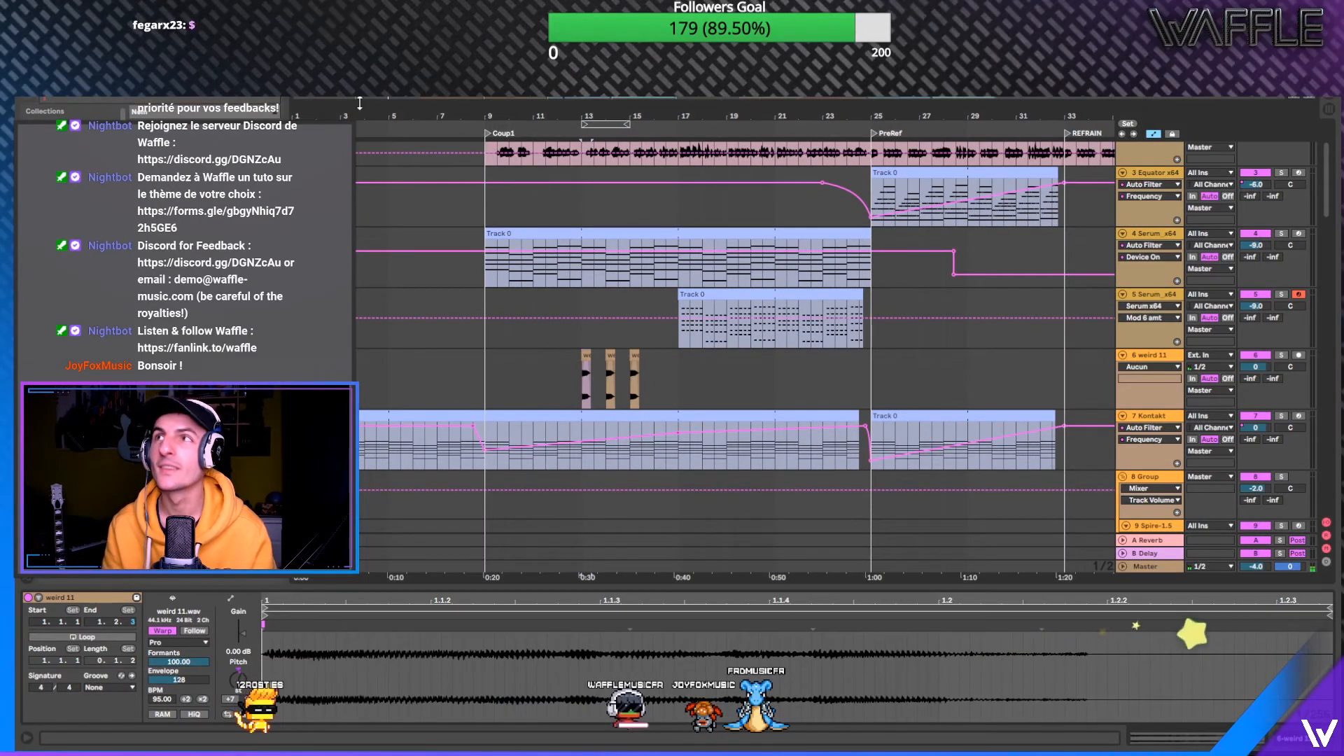
drag(588, 115, 588, 108)
drag(568, 357, 588, 357)
click(590, 359)
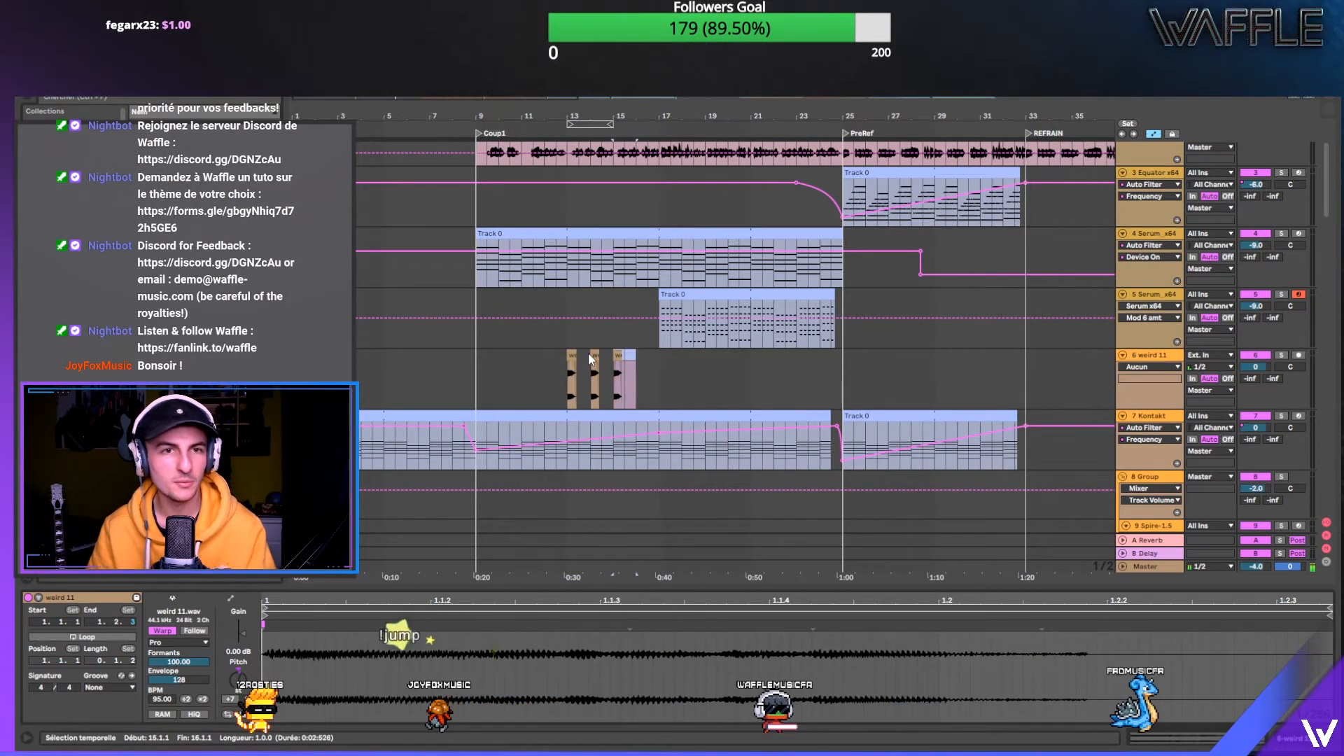
key(ctrl+d)
key(ctrl+d)
key(ctrl+d)
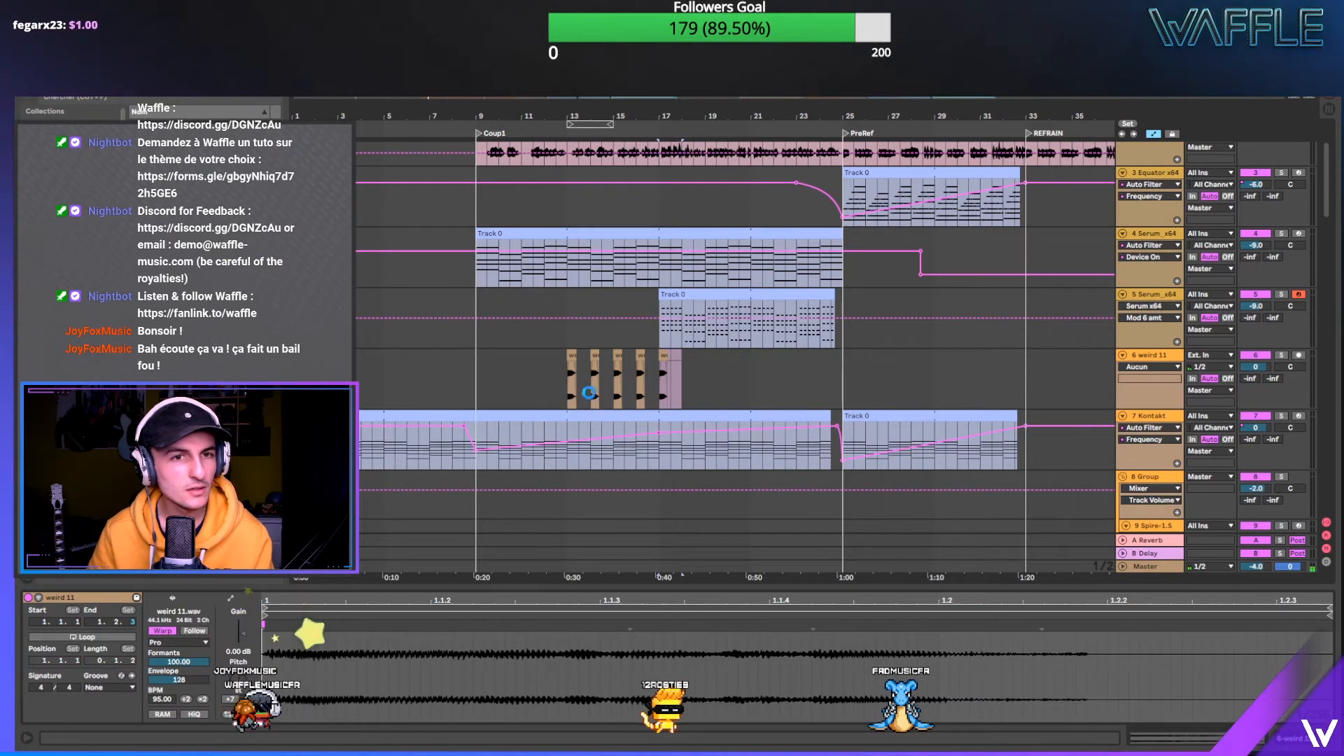
- Add ValhallaVintageVerb to the weird 11 track and toggle it while playing from 13.1.1
key(space)
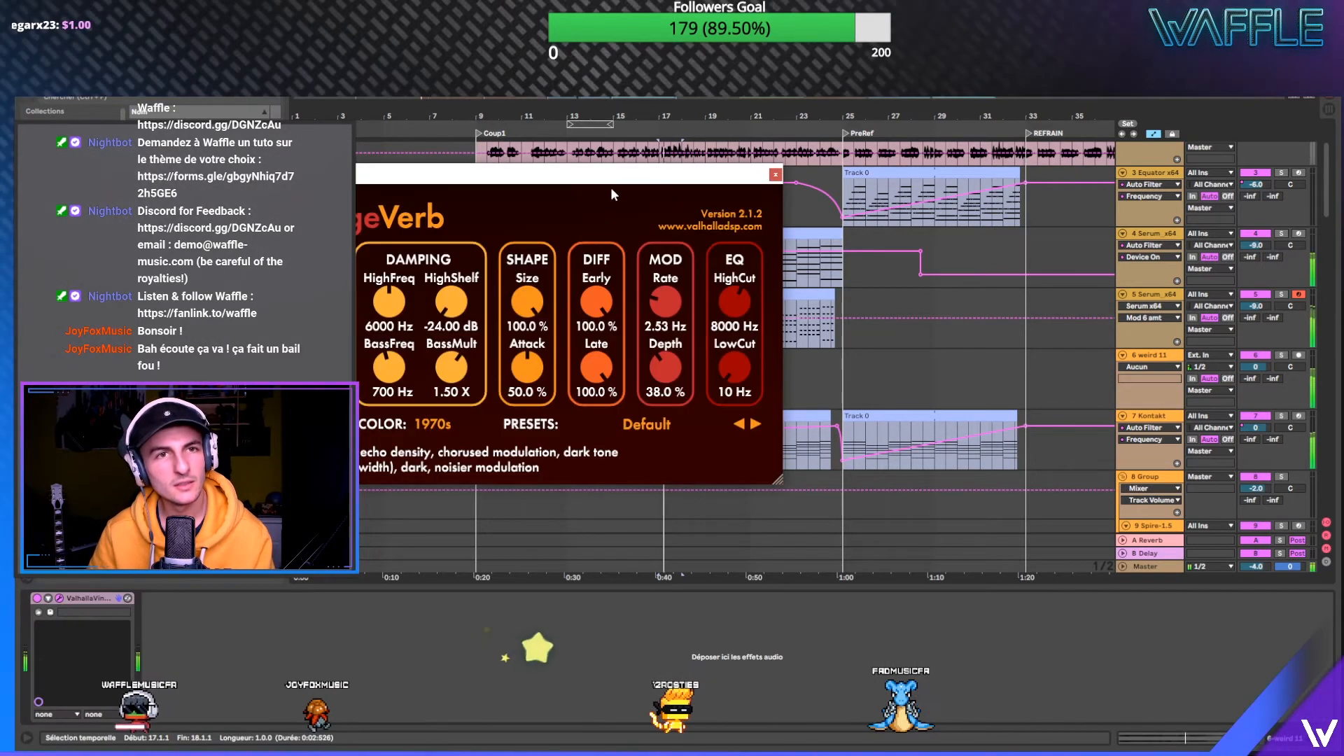
drag(610, 187, 670, 457)
click(571, 353)
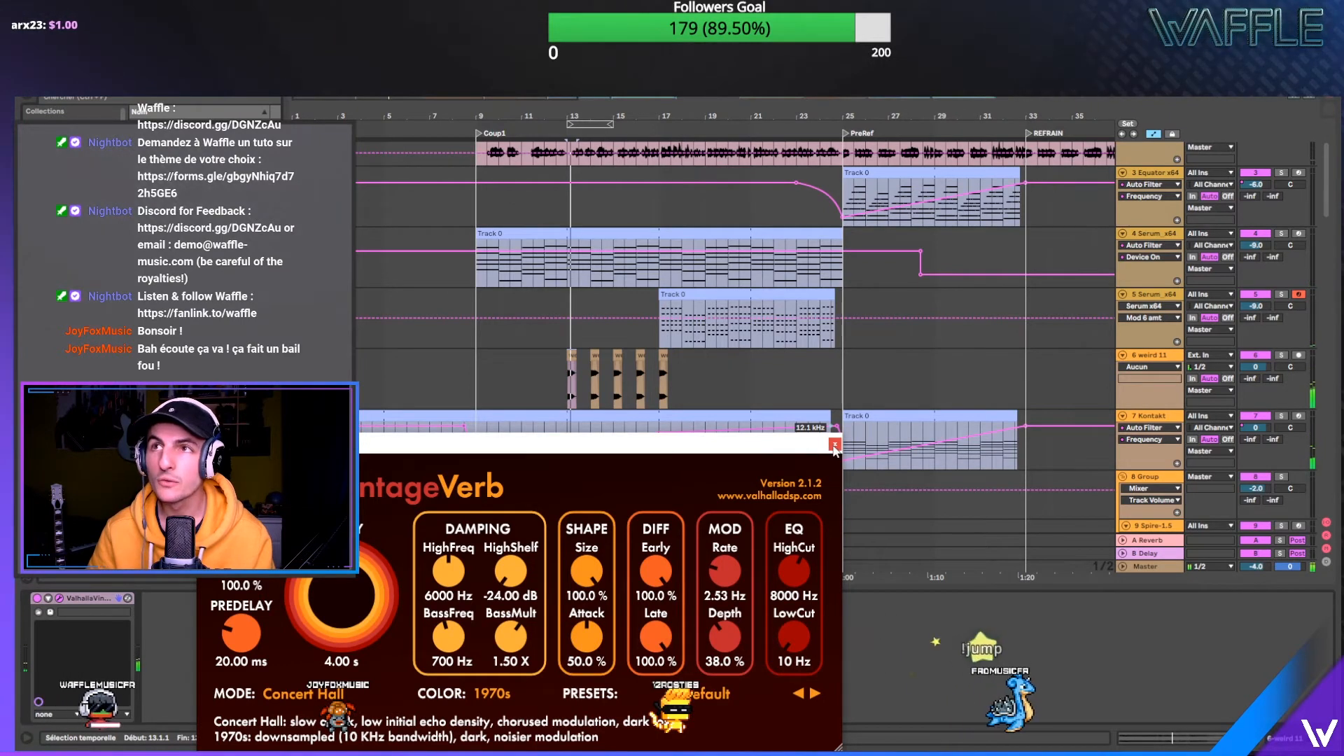
click(834, 444)
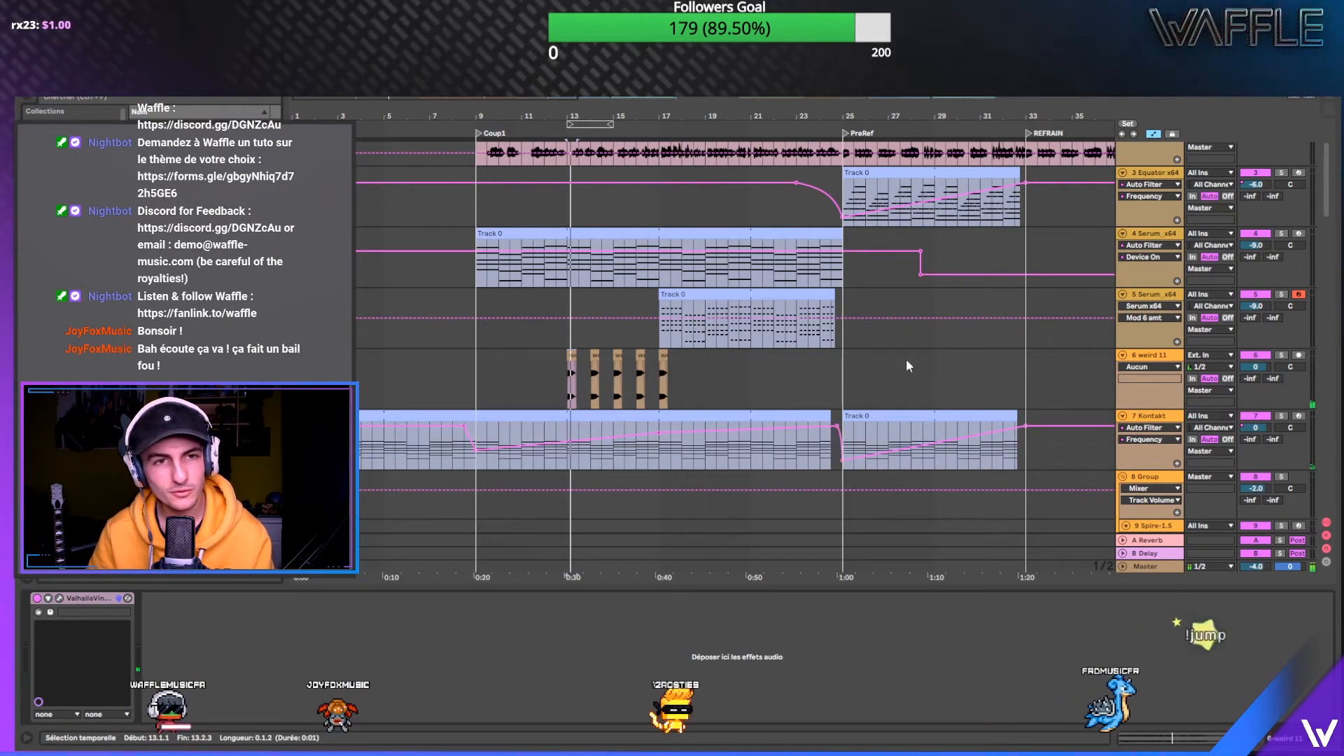
click(40, 599)
key(space)
key(space)
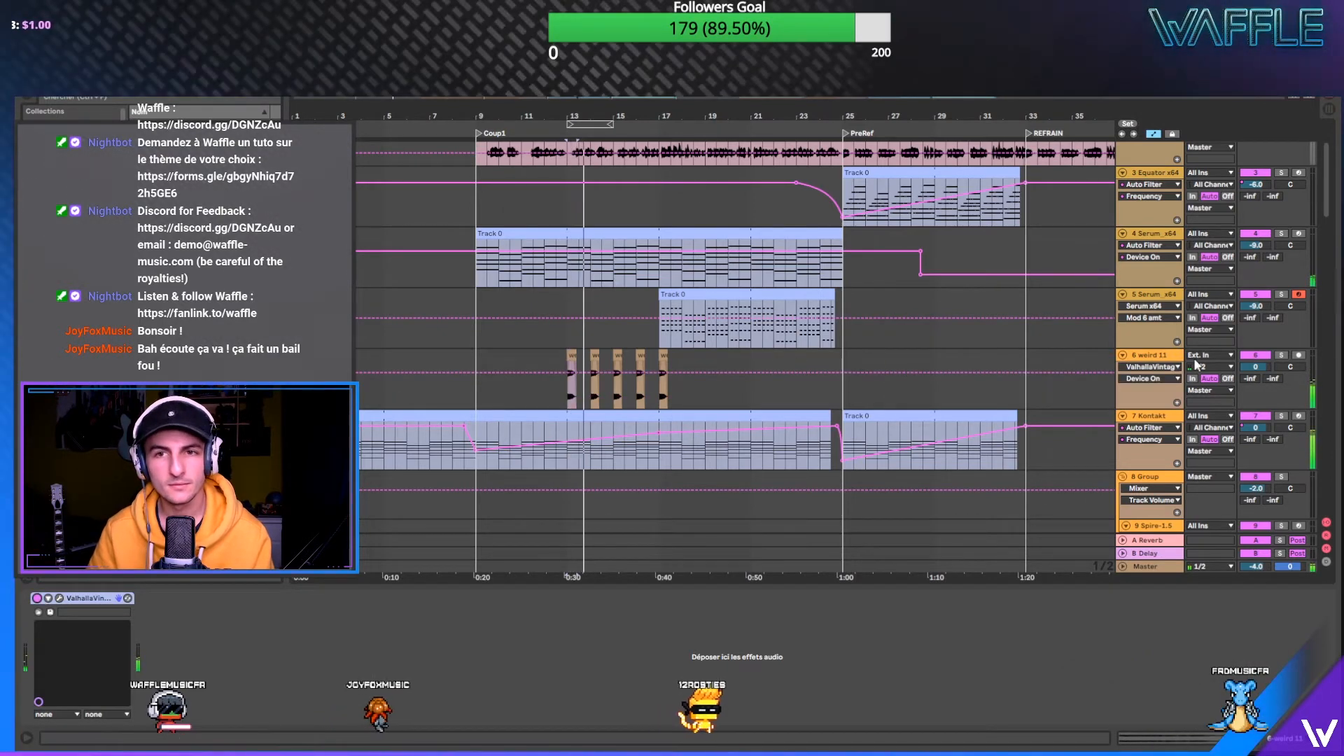
- Delete the weird 11 clips at 14.1.1 and 16.1.1, leaving one hit every two bars
click(1162, 356)
click(1262, 368)
click(597, 357)
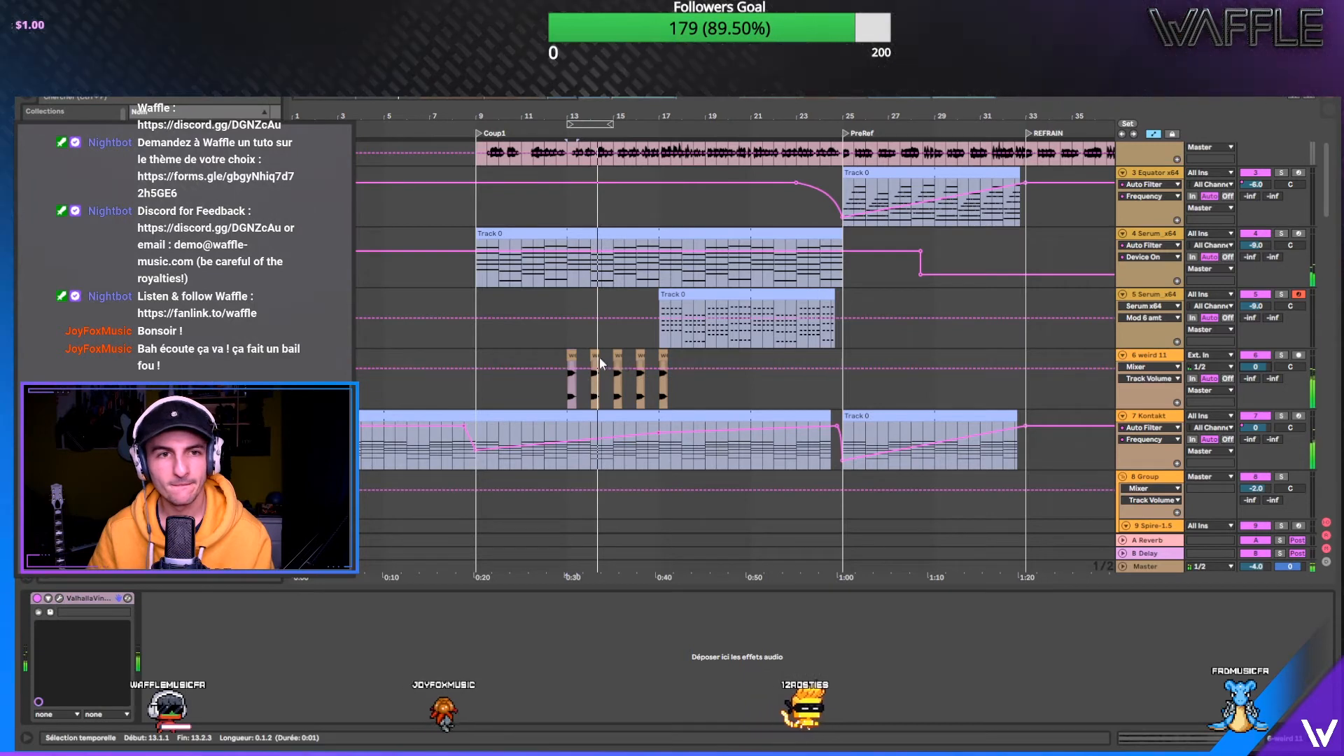
key(space)
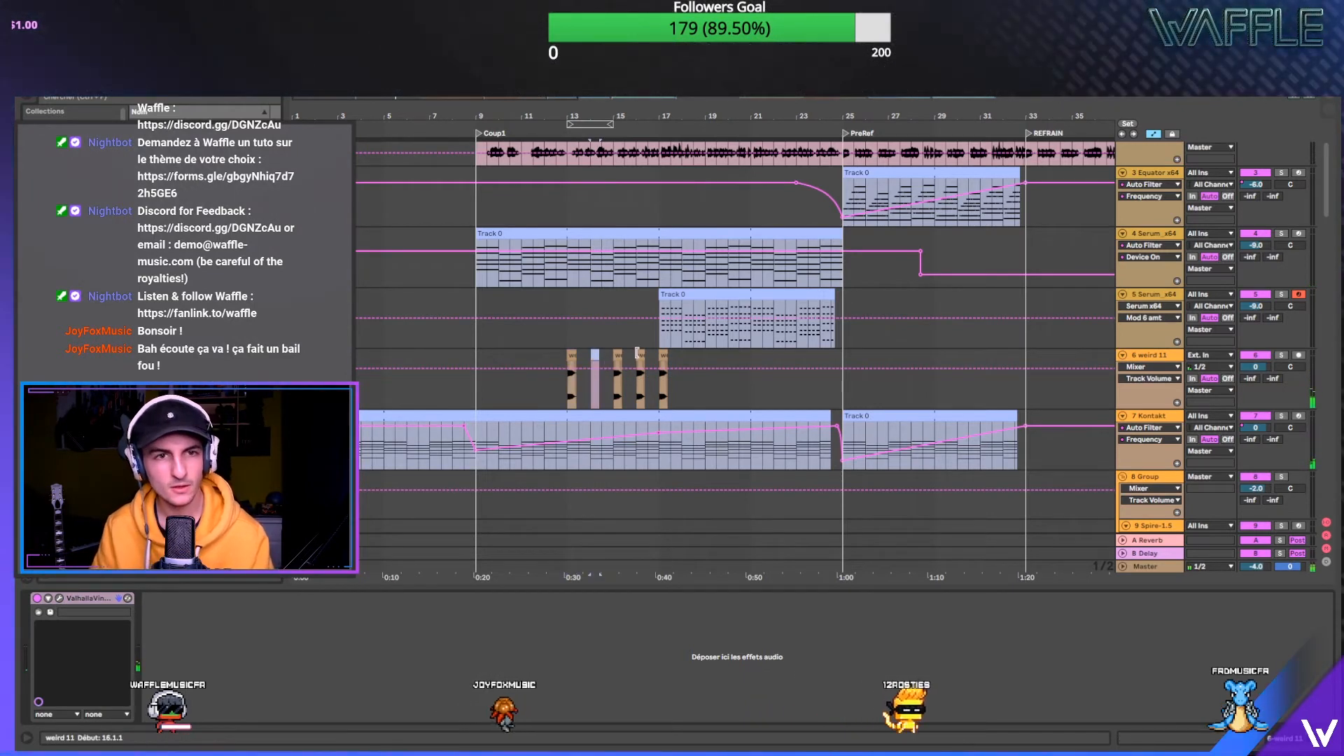
click(637, 352)
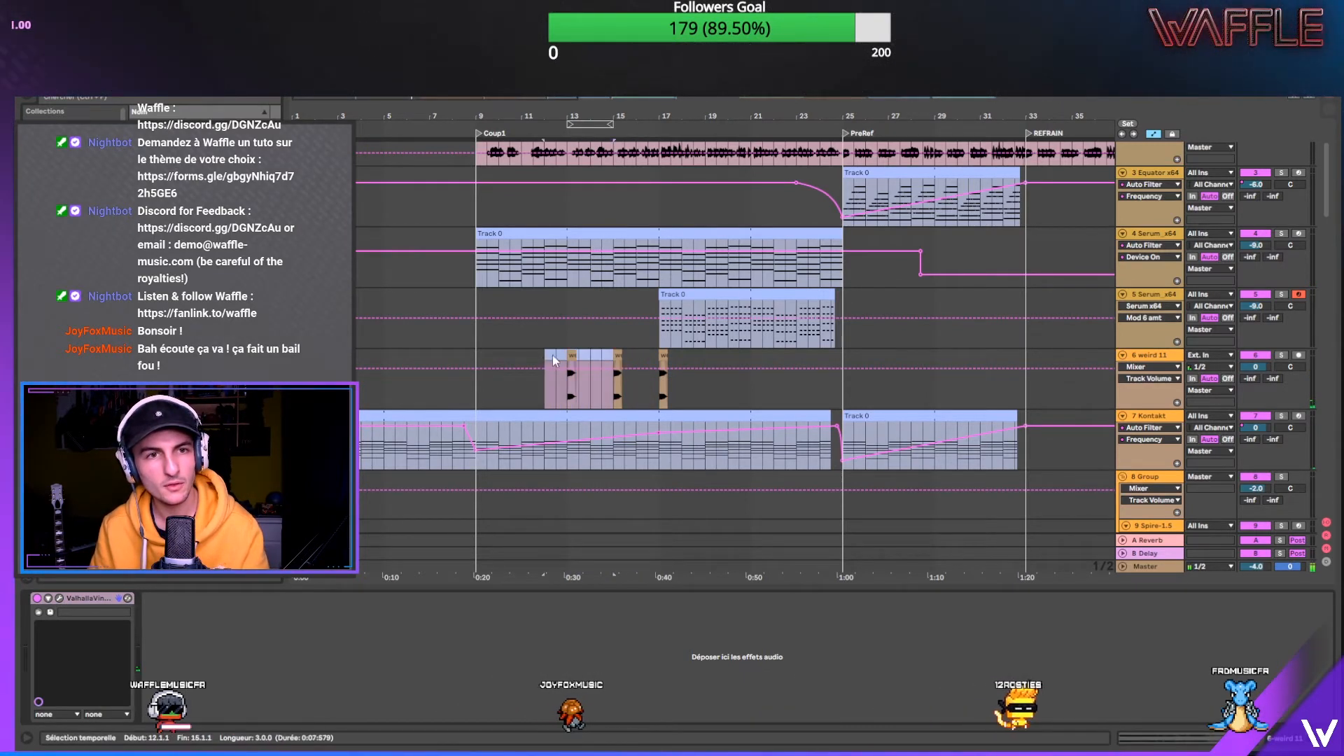
- Duplicate the two-bar weird 11 pattern through the rest of the first verse, with the last hit at 23.1.1
drag(562, 360, 564, 362)
key(ctrl+d)
key(ctrl+d)
key(ctrl+d)
key(ctrl+d)
key(ctrl+d)
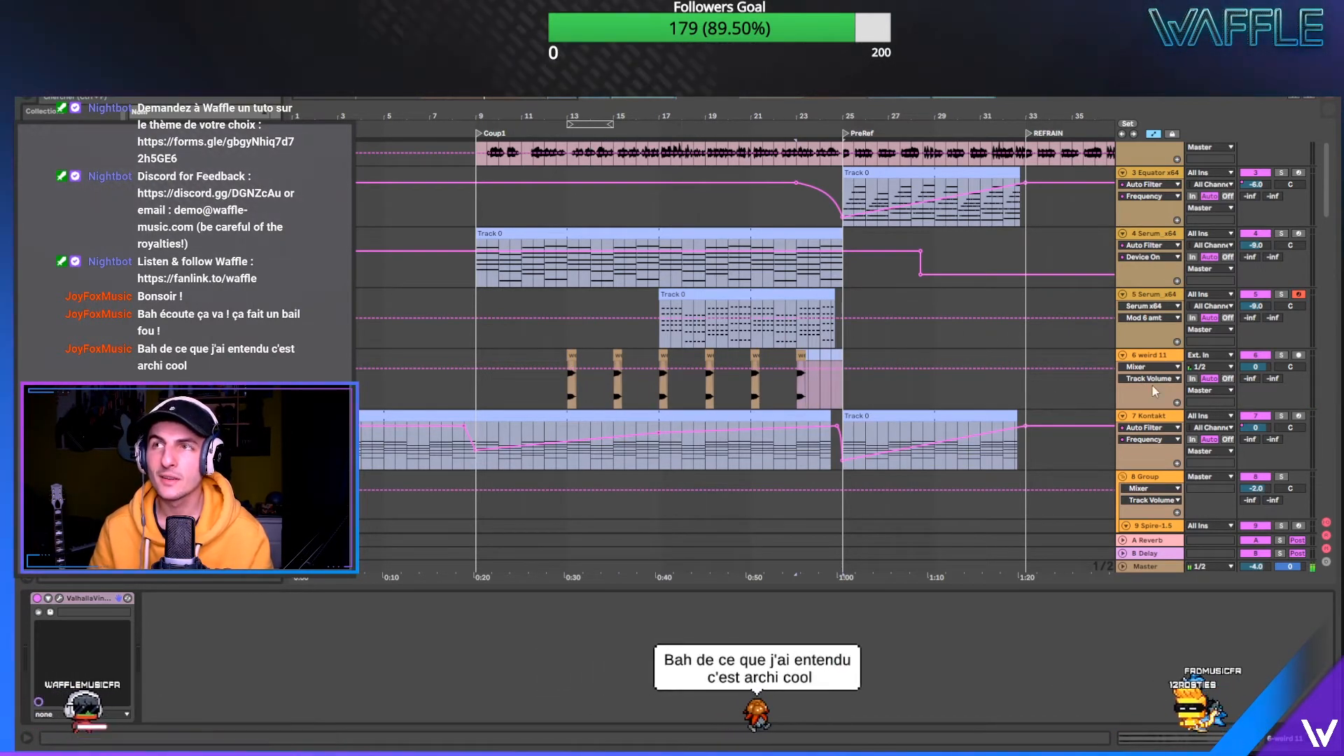
- Copy the sidechain Compressor from 7 Kontakt onto the weird 11 track after the reverb, and save the set
click(1145, 416)
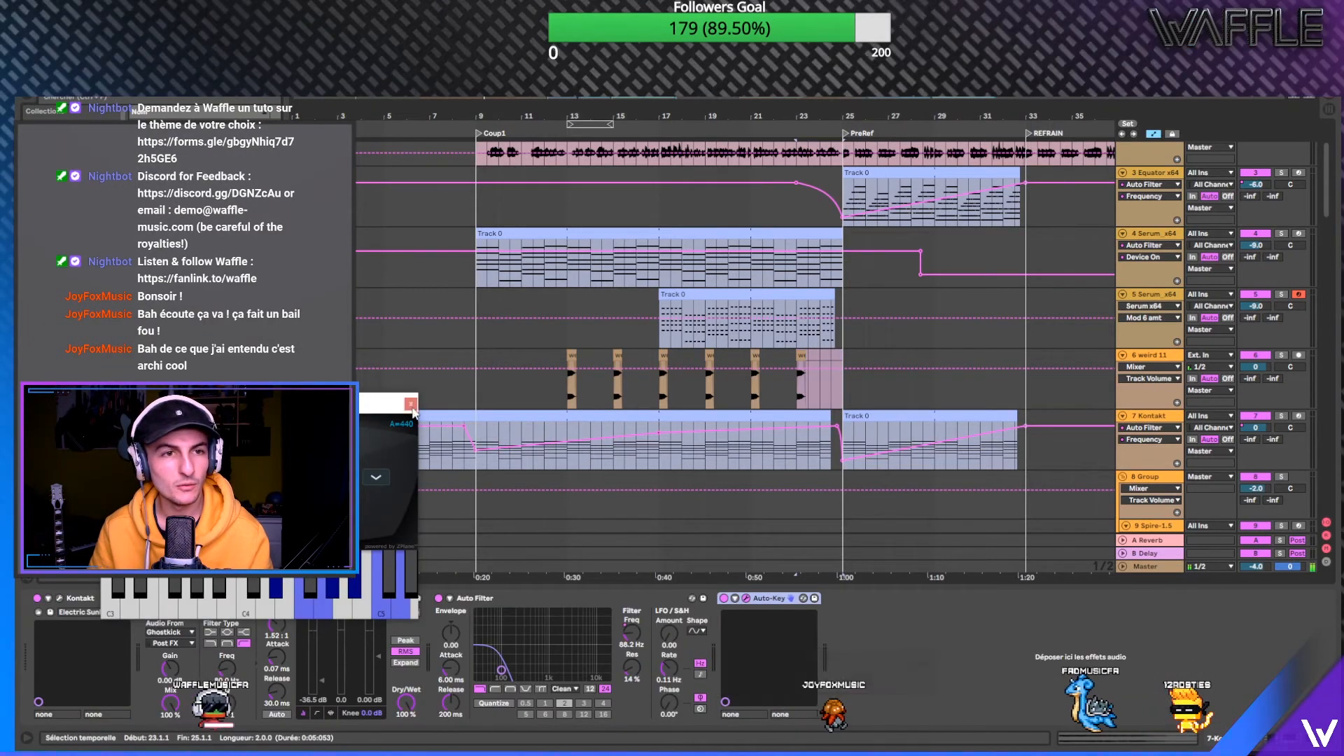
click(747, 598)
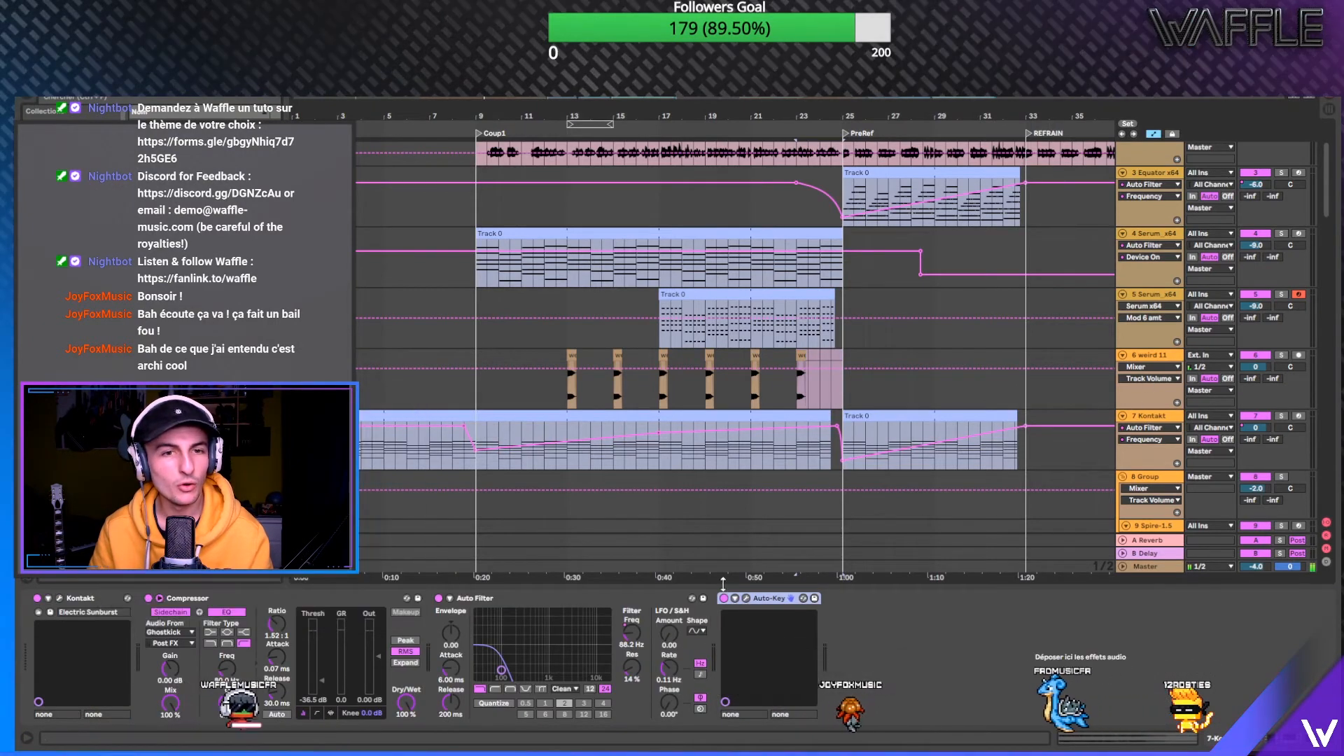
click(297, 598)
click(555, 392)
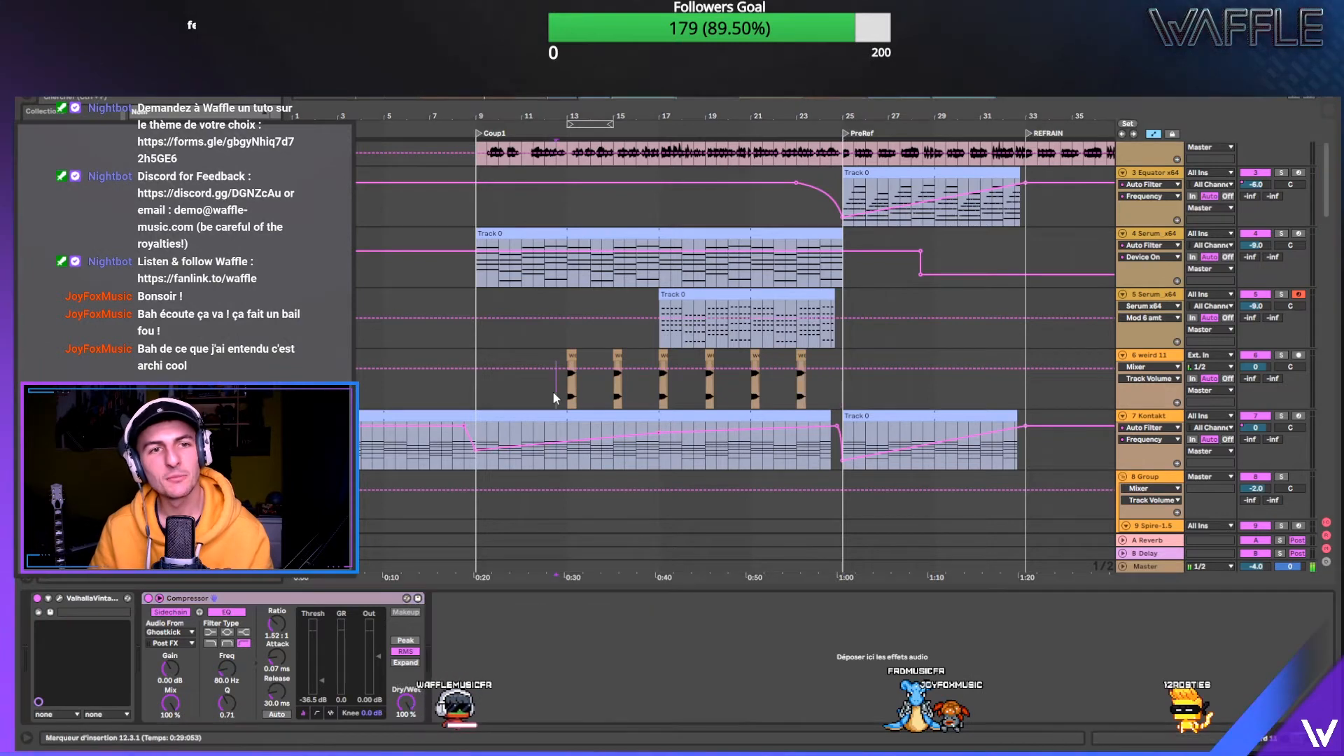
key(ctrl+s)
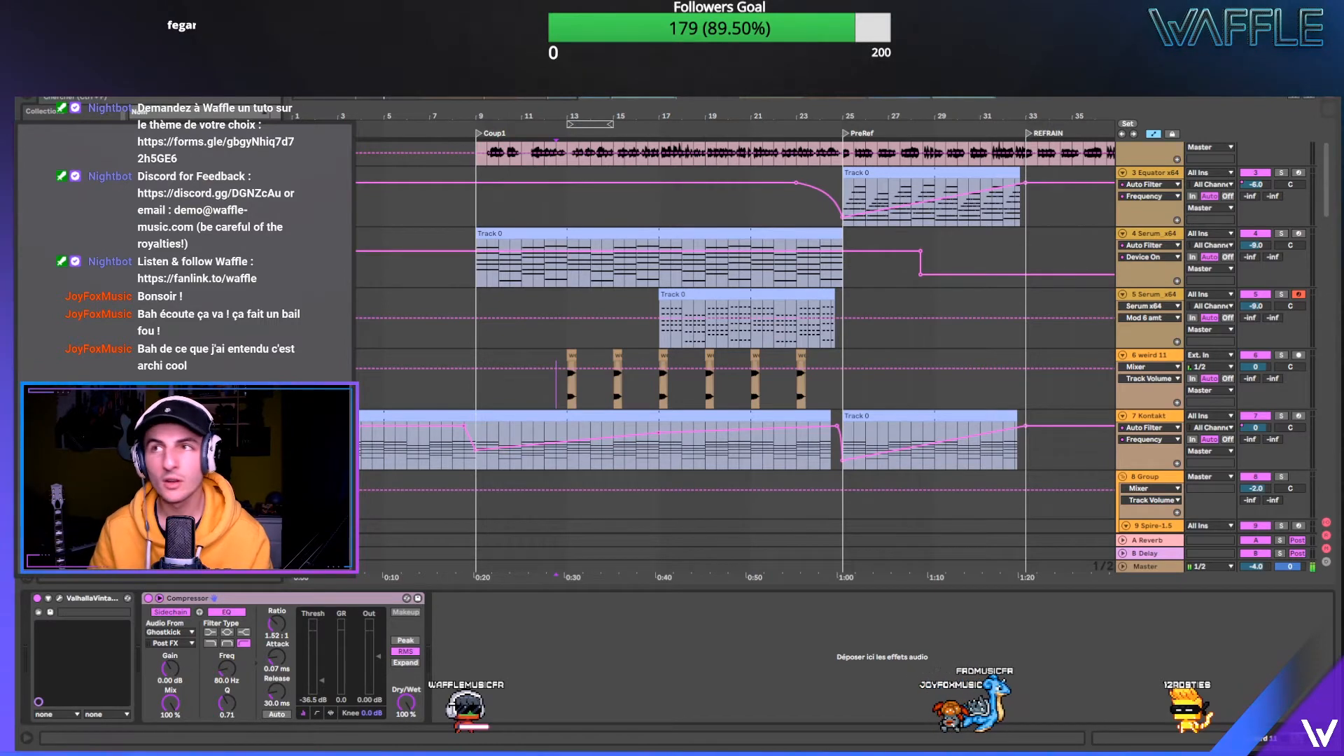
- Play the verse from 13.1.1 to check the processed weird 11 hits
click(471, 355)
click(562, 352)
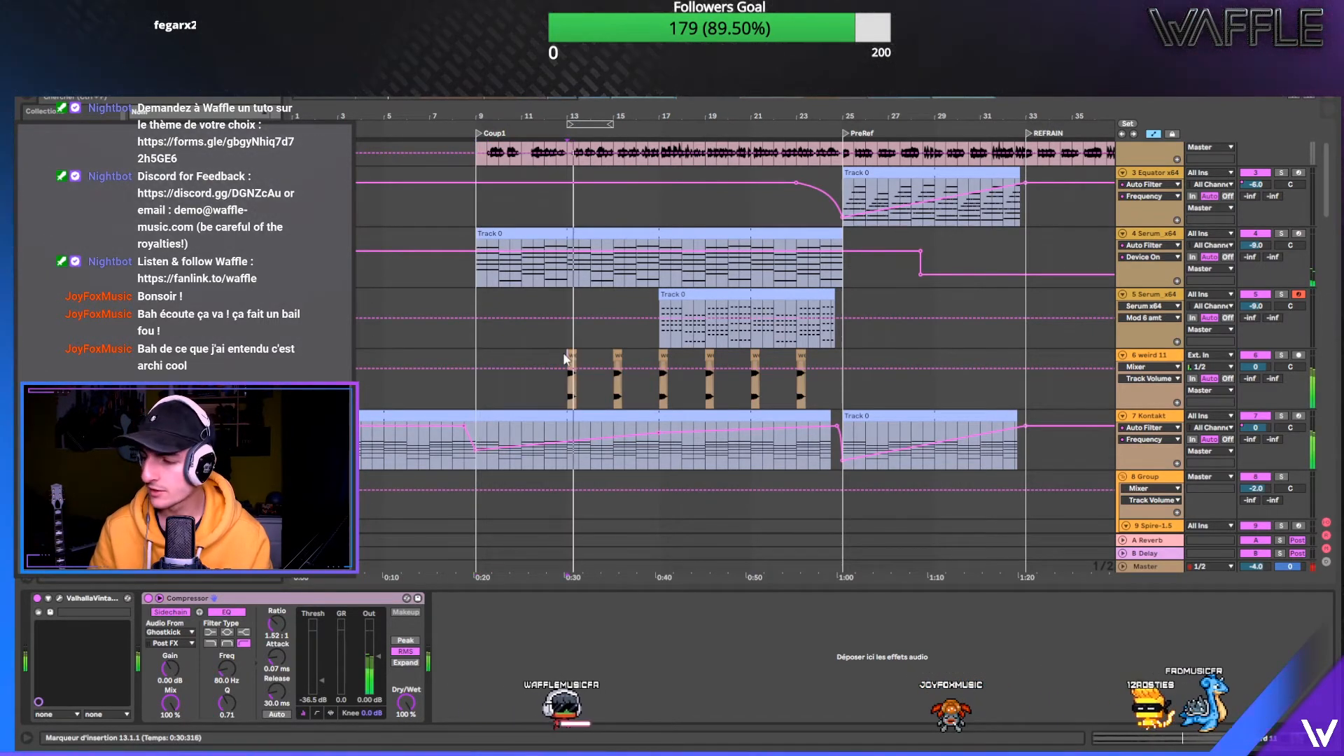
- Lower the weird 11 track volume to -8.0 dB while playing the verse from just before its first hits
click(545, 354)
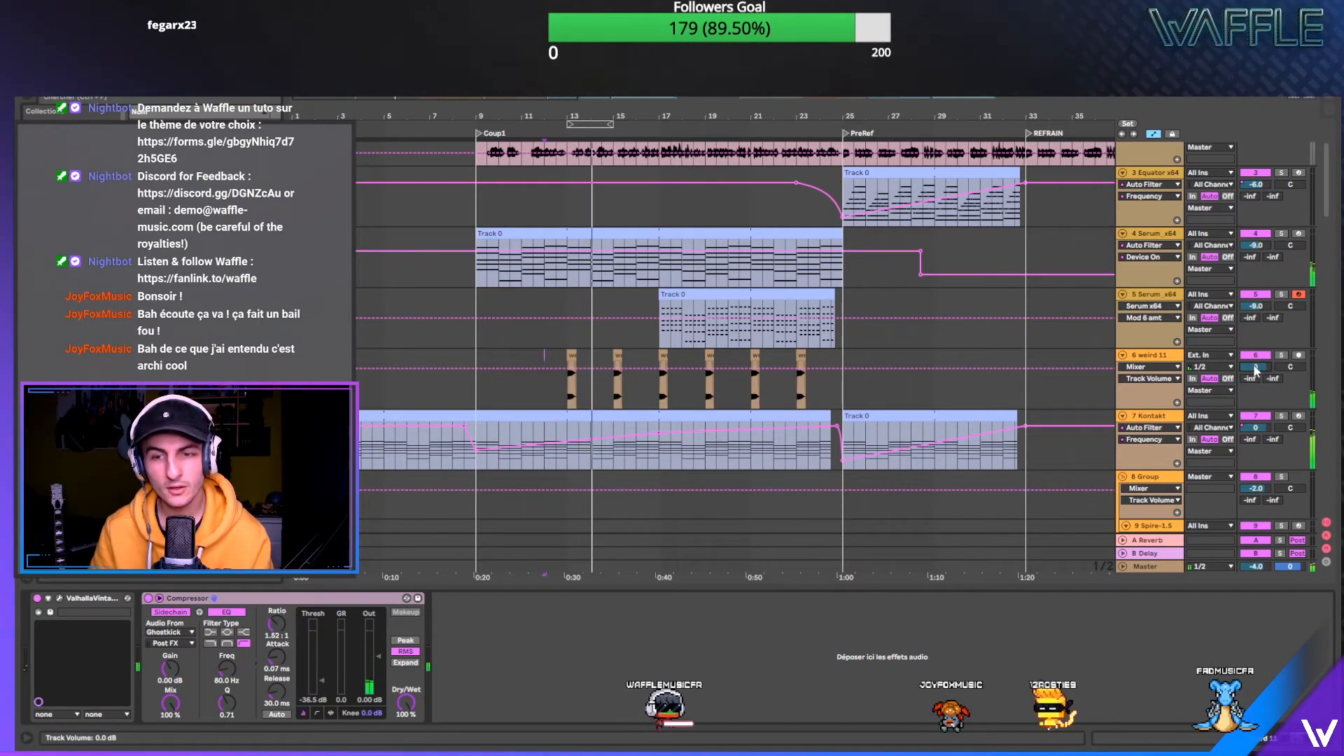
drag(1254, 369, 1255, 379)
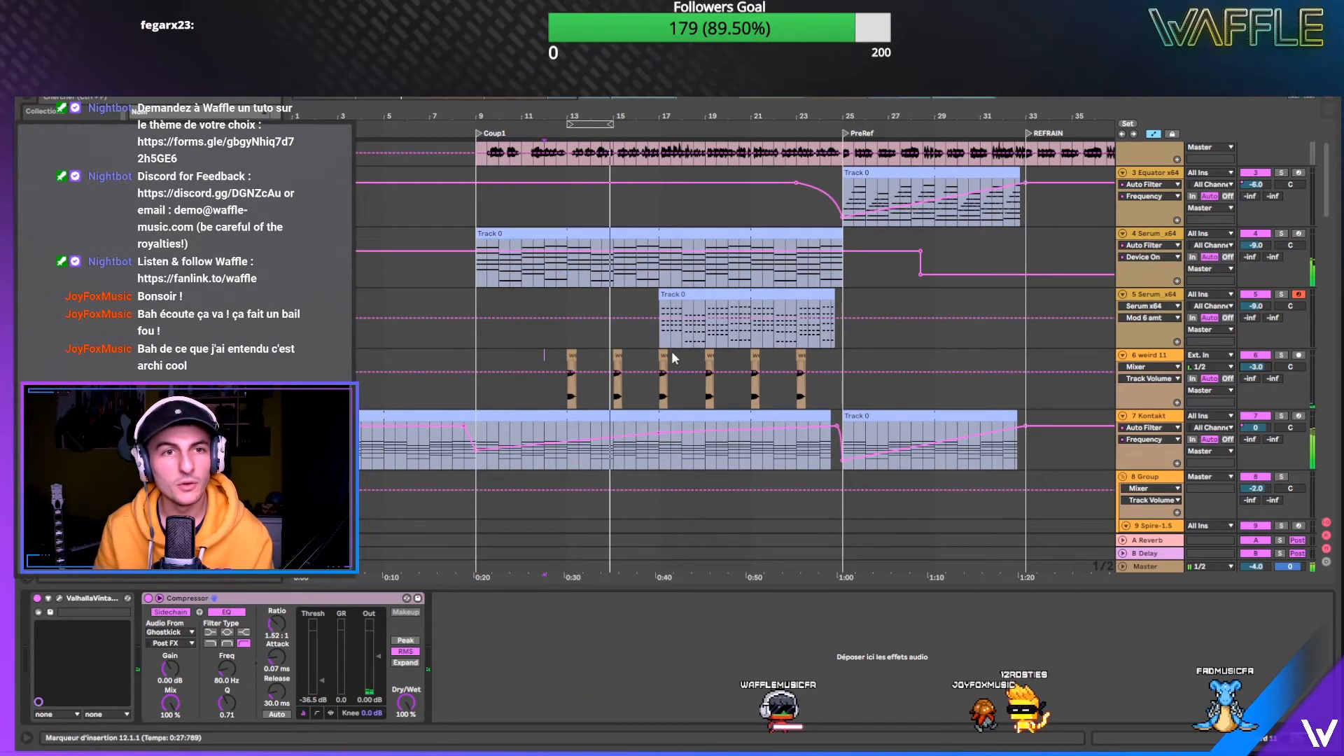
click(559, 351)
key(space)
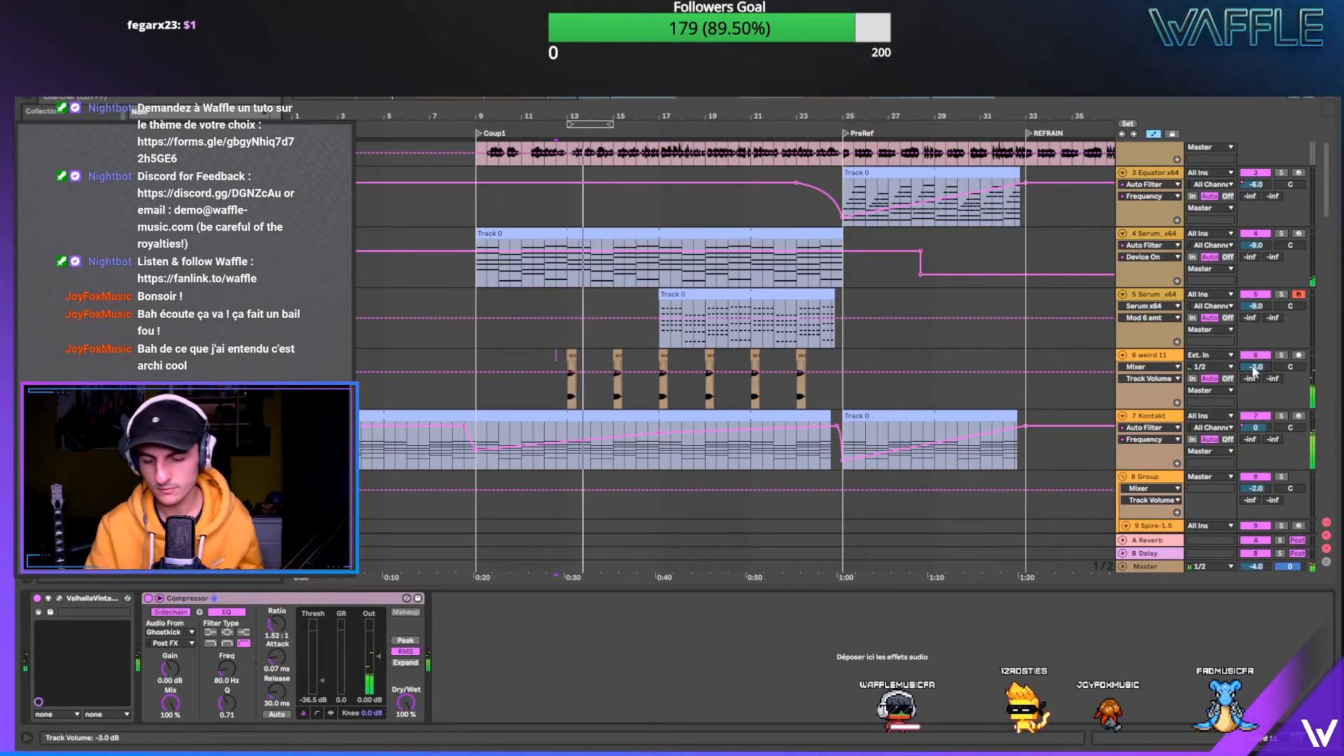
drag(1254, 371, 1254, 388)
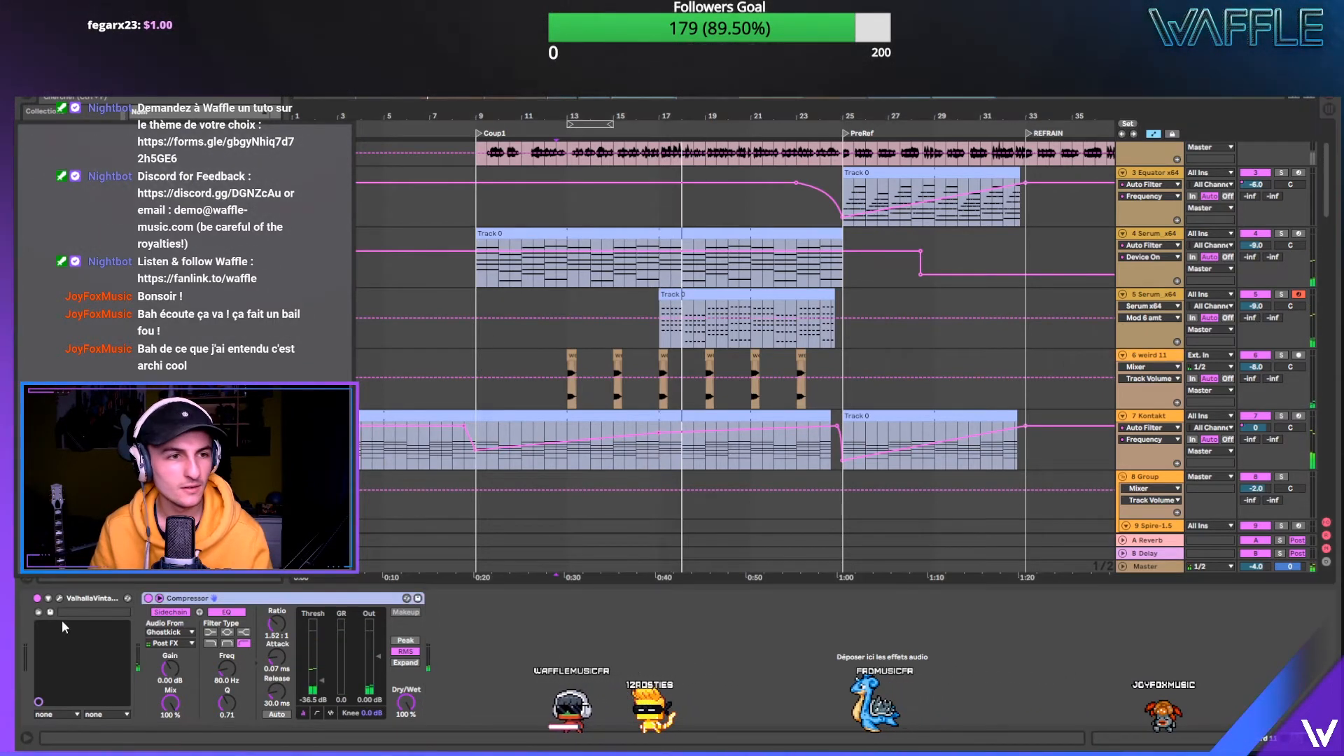
- Reduce the weird 11 reverb to 86.4 % mix and 5.19 s decay, and raise its low cut
click(60, 598)
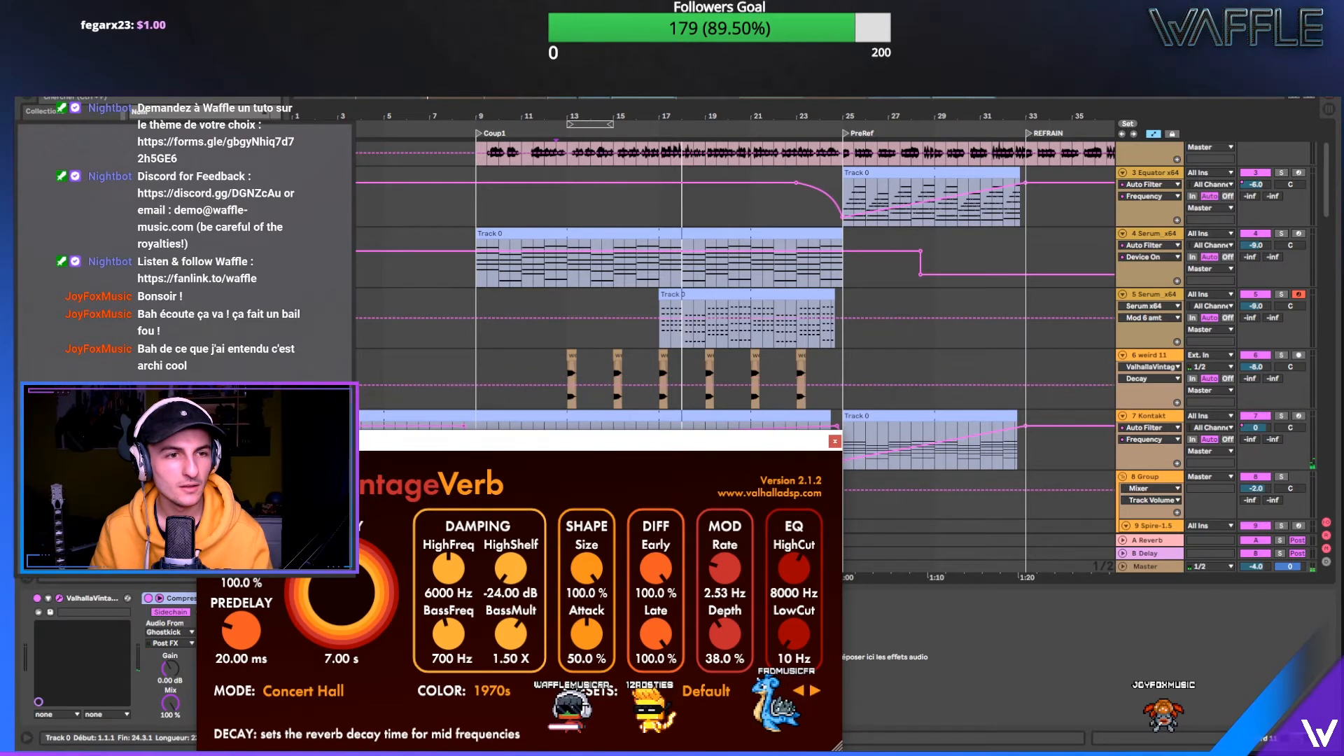
drag(241, 551, 240, 570)
drag(793, 640, 797, 590)
click(834, 442)
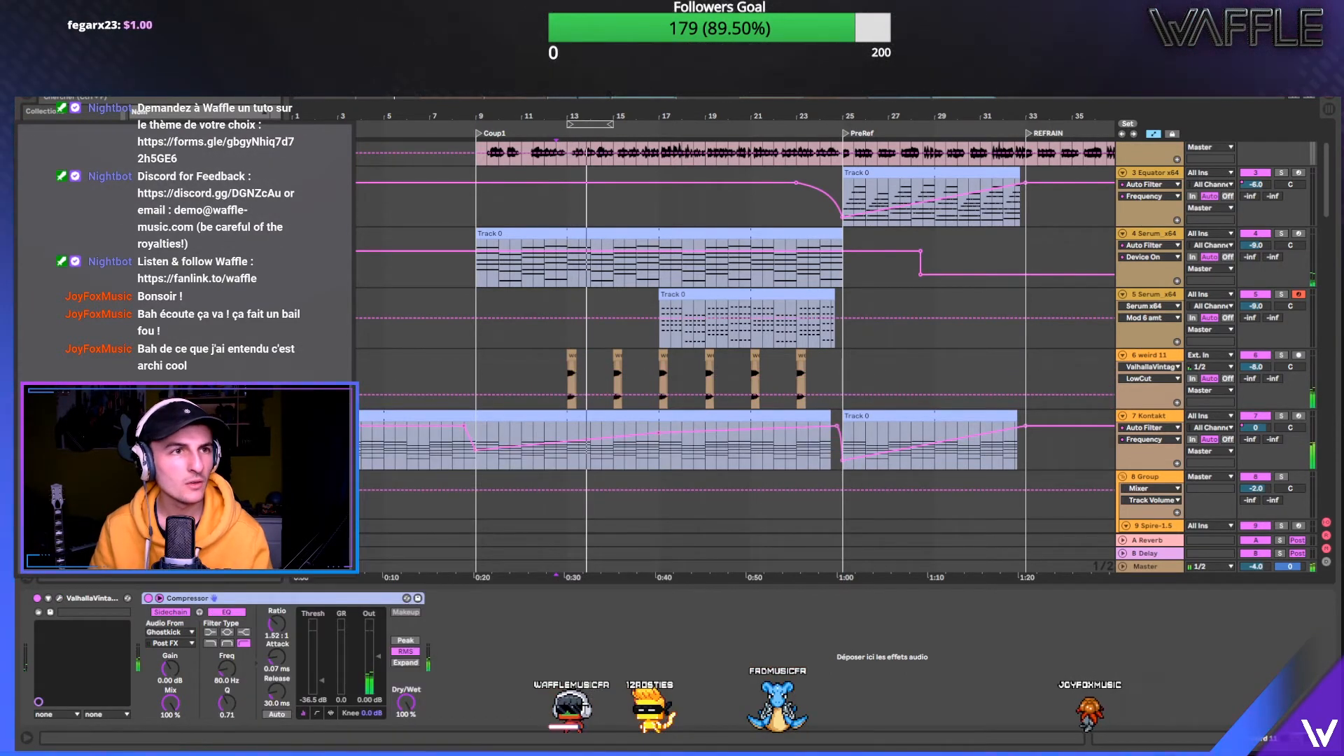
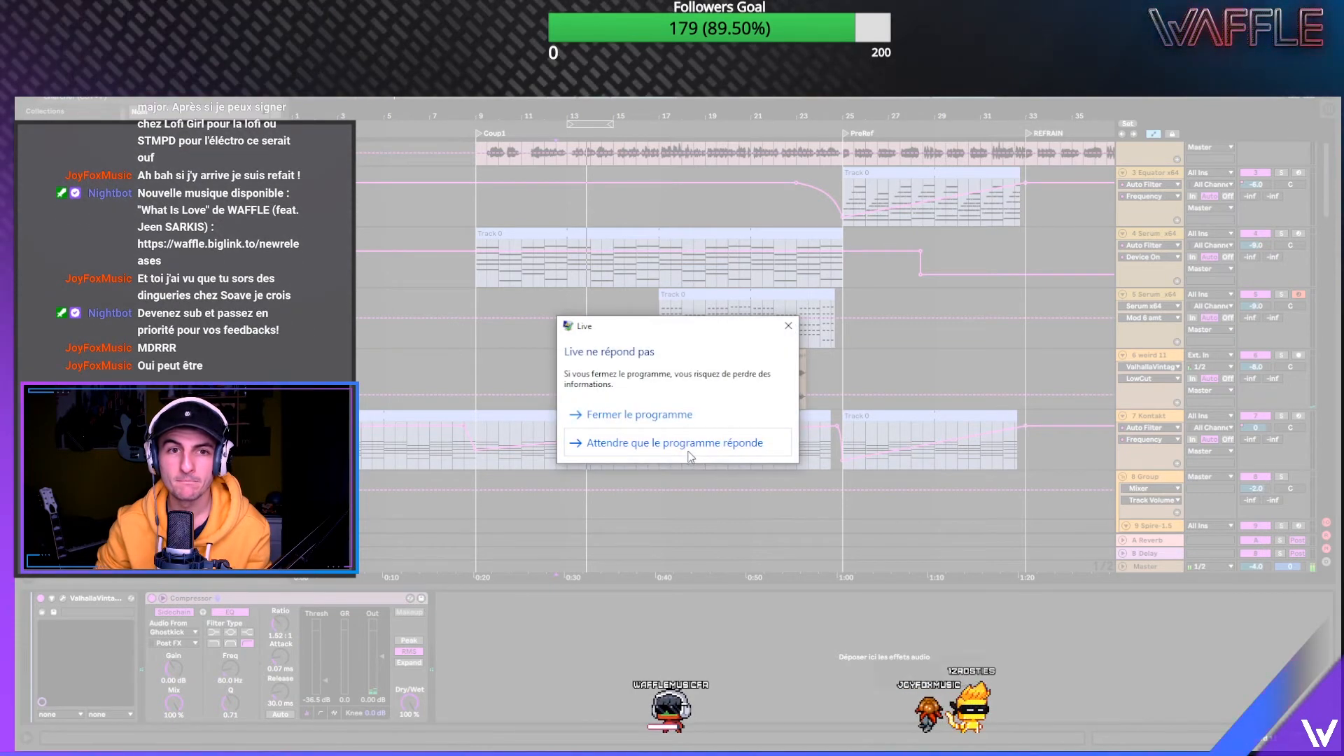
- Close the unresponsive program and return to the desktop
click(702, 448)
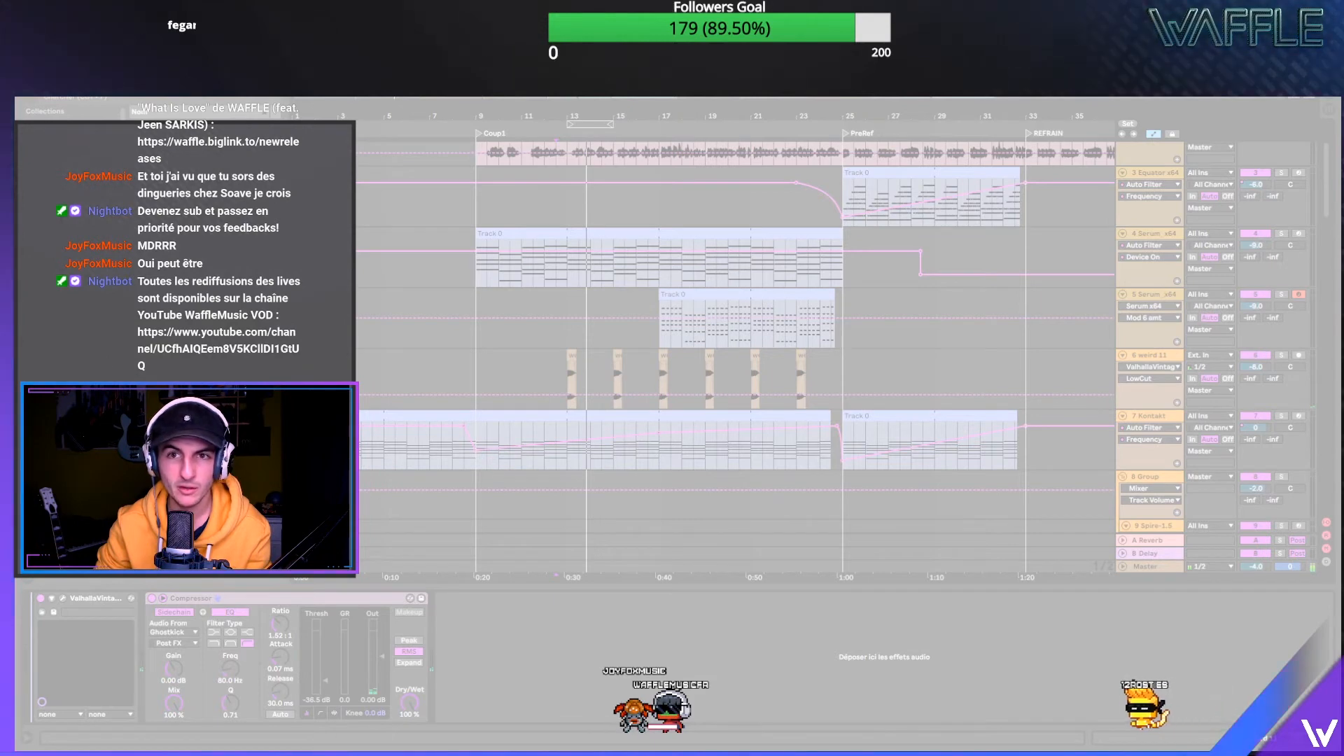
click(674, 416)
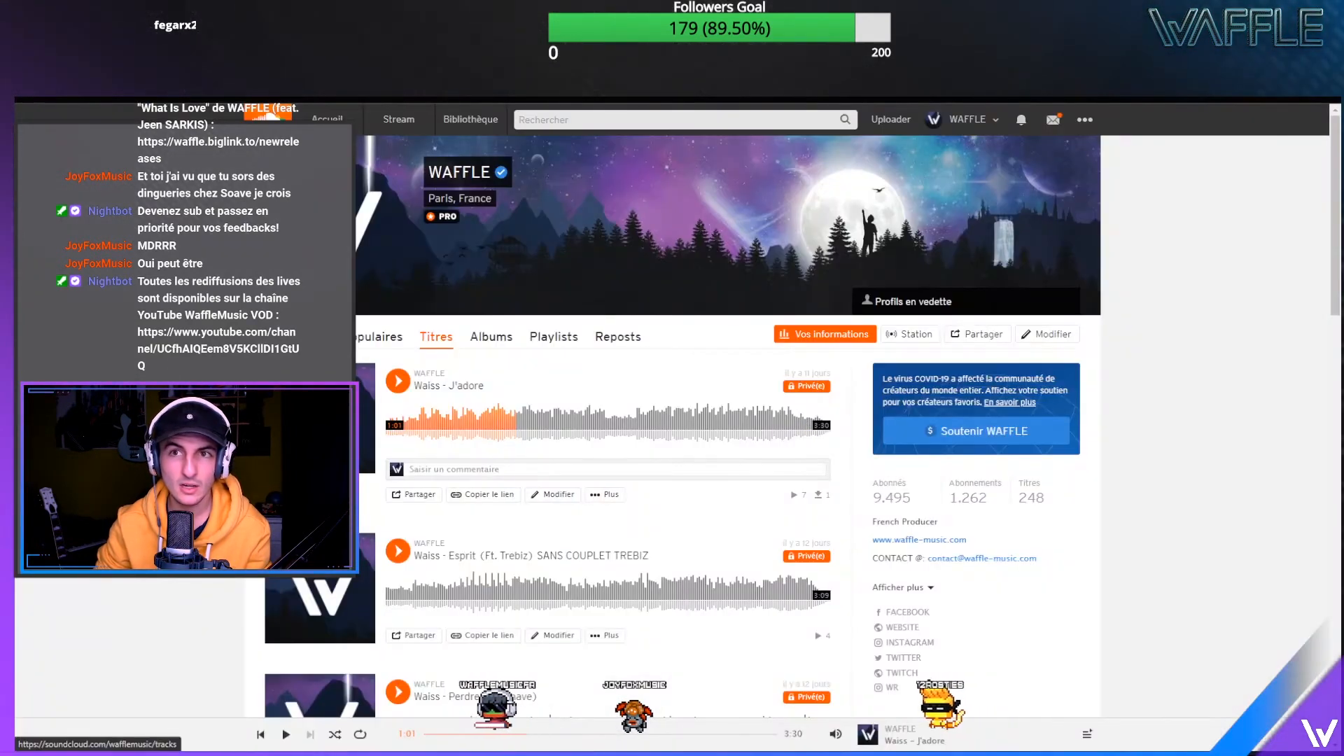
key(super+d)
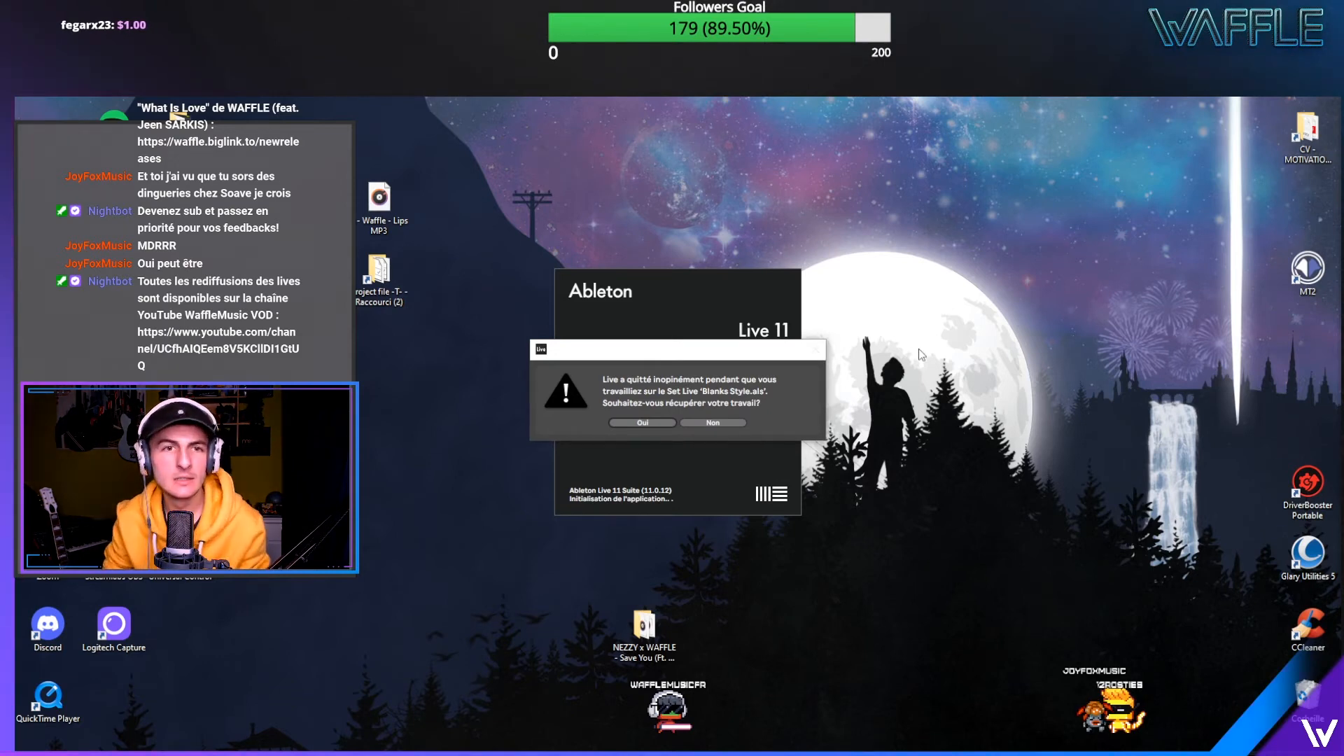
- Recover the Blanks Style.als set after the crash, close the crash report, and save the set
click(669, 426)
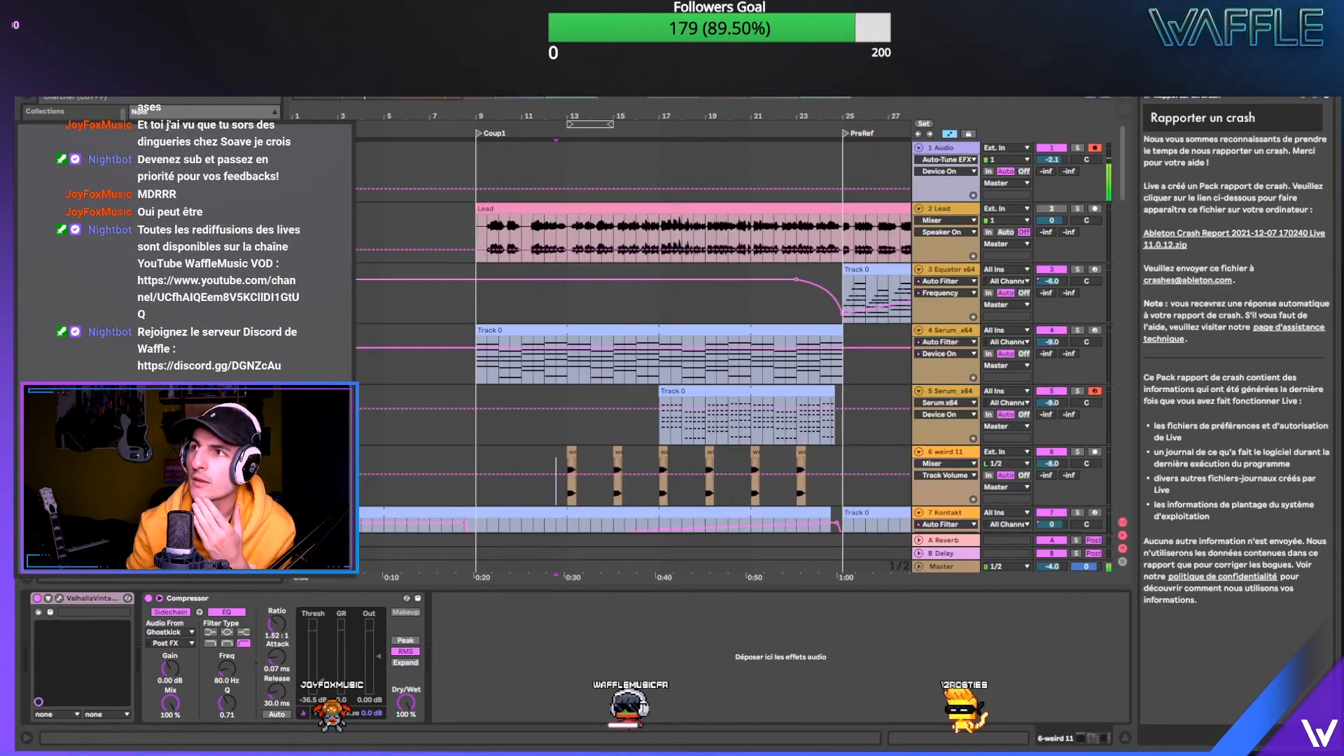
double_click(1146, 96)
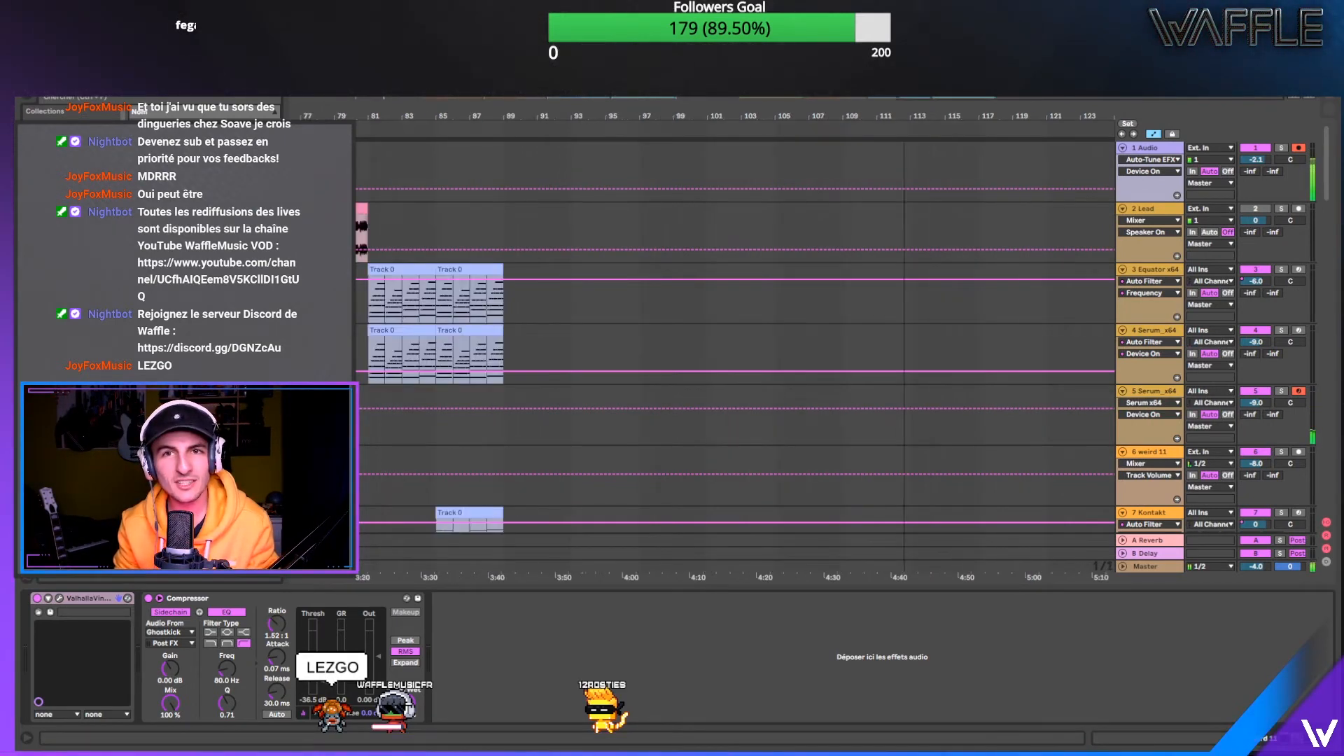
key(ctrl+s)
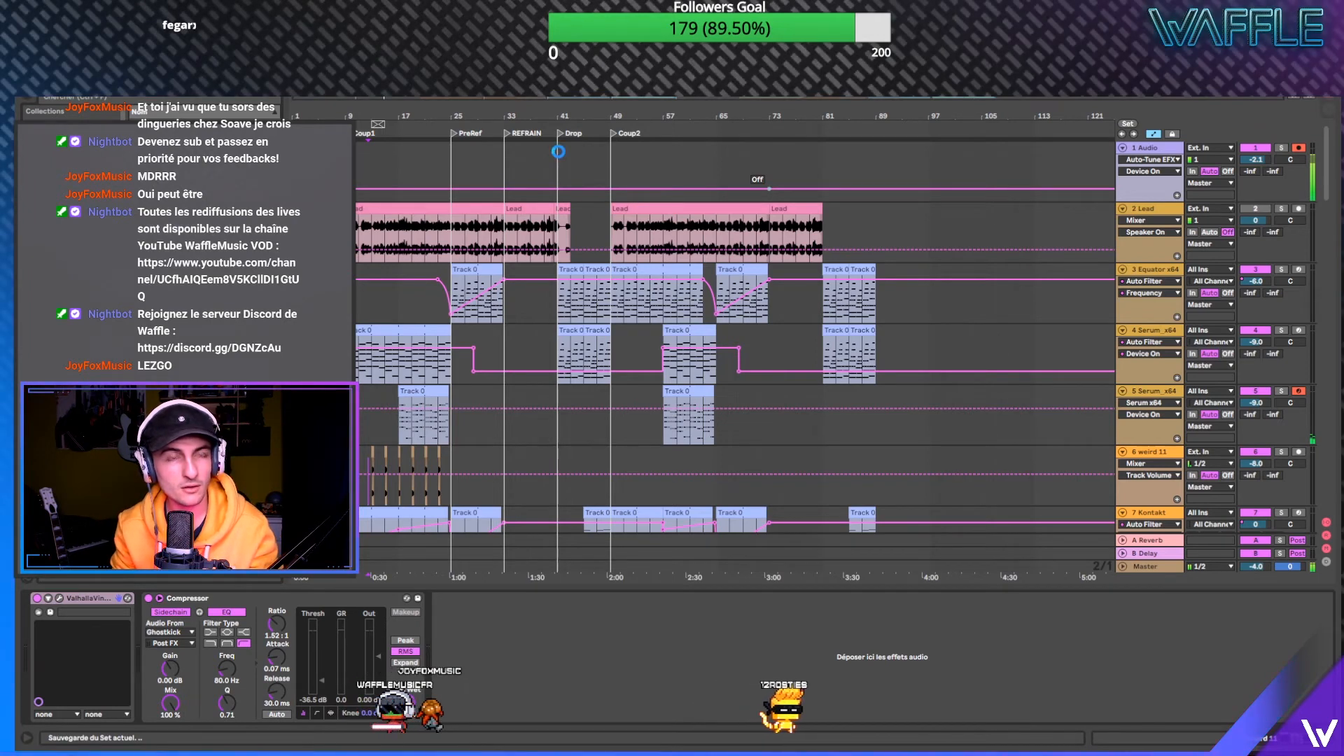
- Play the first verse from 12.1.1 to check the weird 11 hits in the recovered set
drag(392, 116, 392, 200)
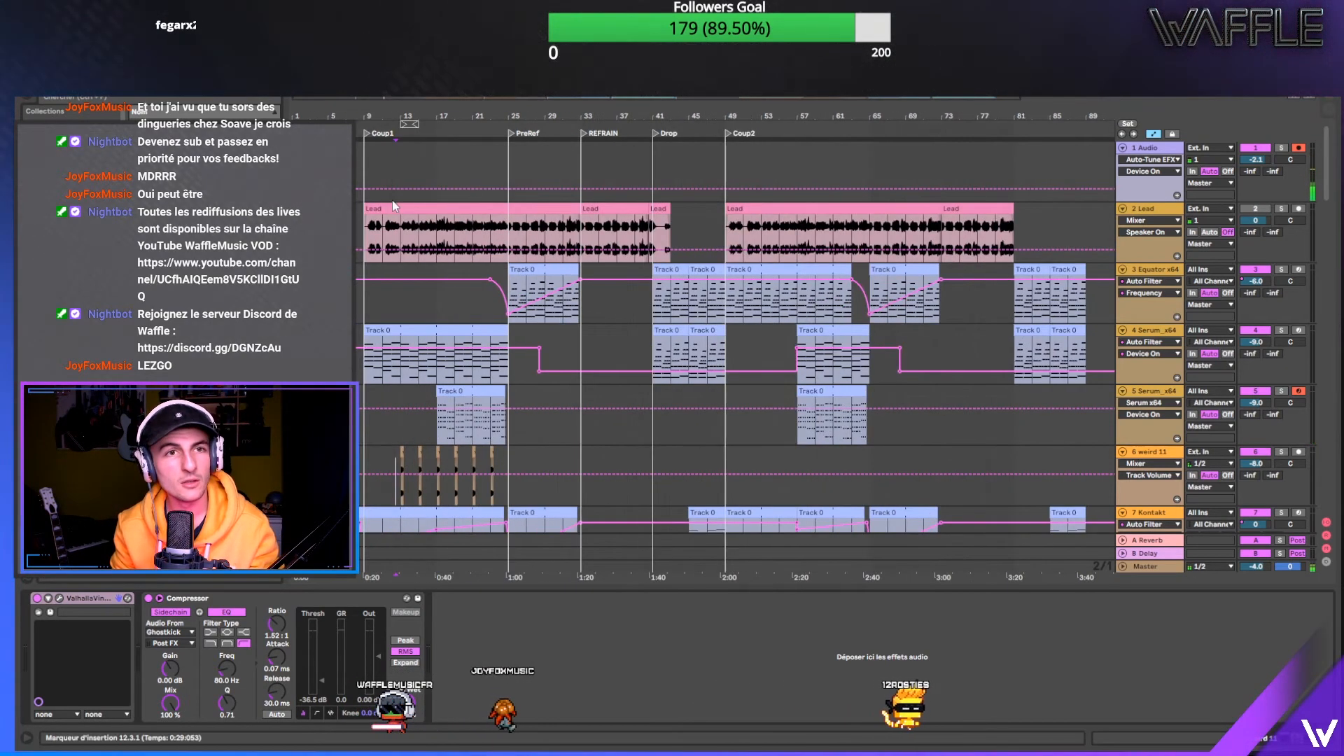
click(393, 184)
key(space)
scroll(396, 178, down, 2)
drag(414, 116, 420, 161)
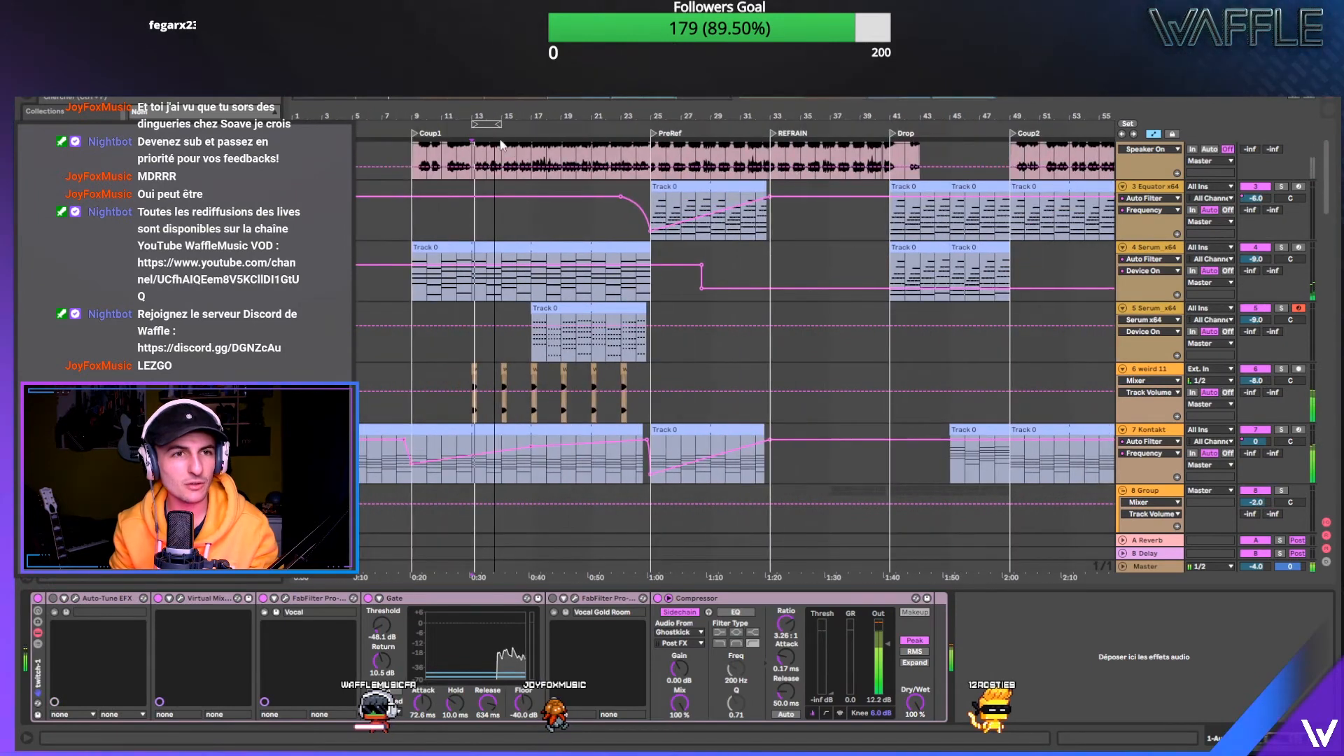
click(469, 338)
click(454, 348)
key(space)
key(space)
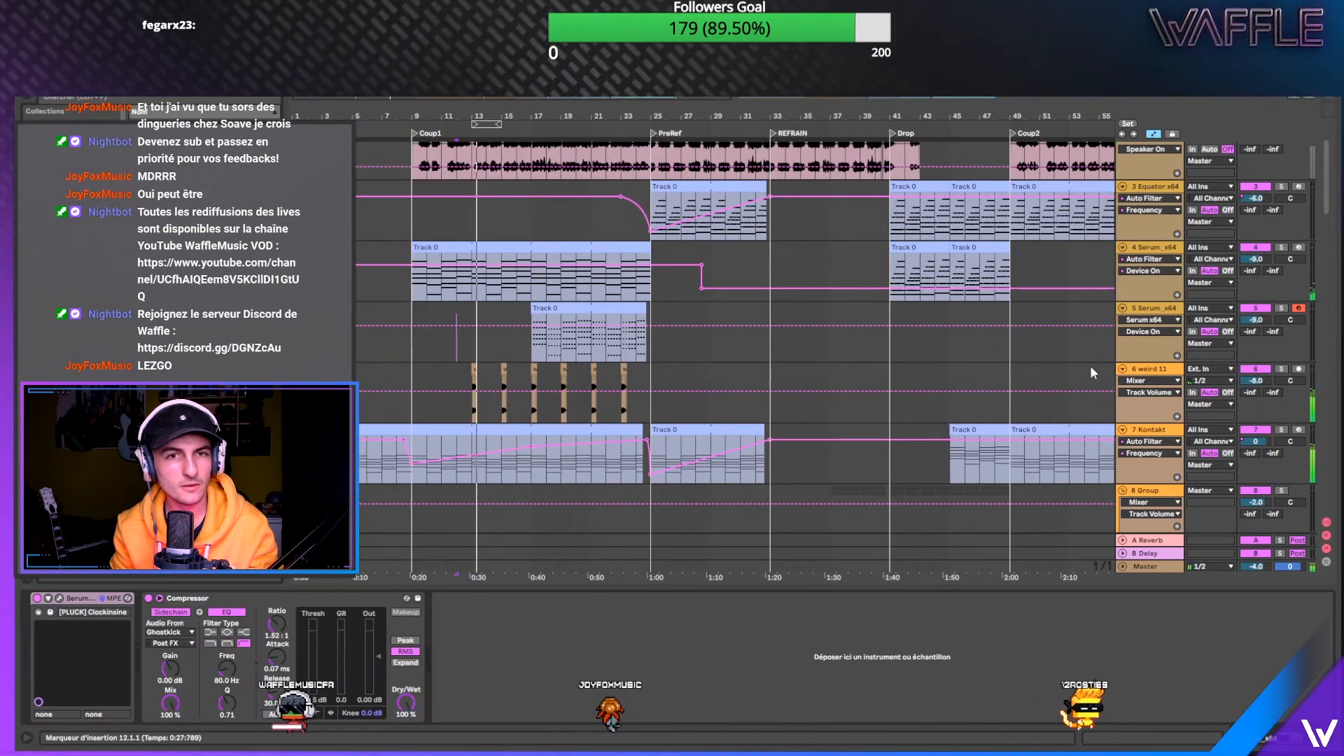
- Check the weird 11 track's reverb settings and lower its track volume to -14.0 dB
click(1166, 370)
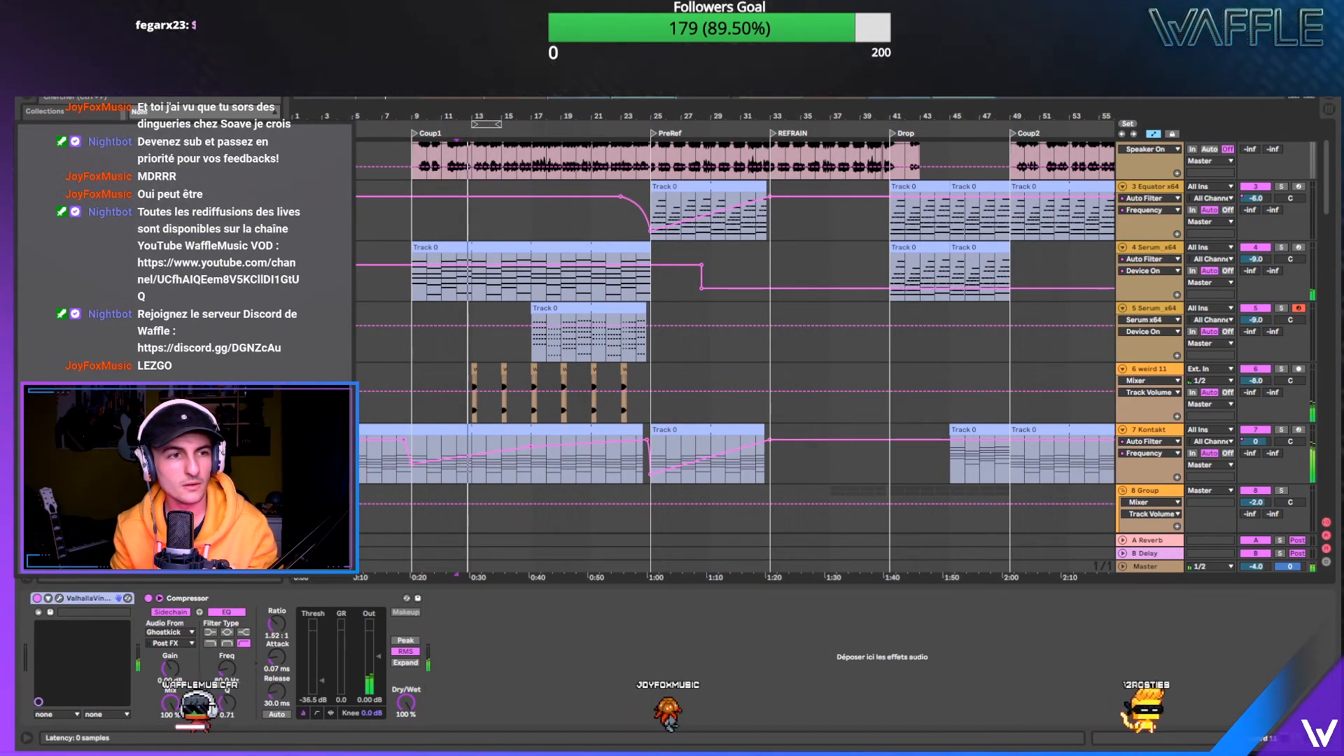
click(61, 597)
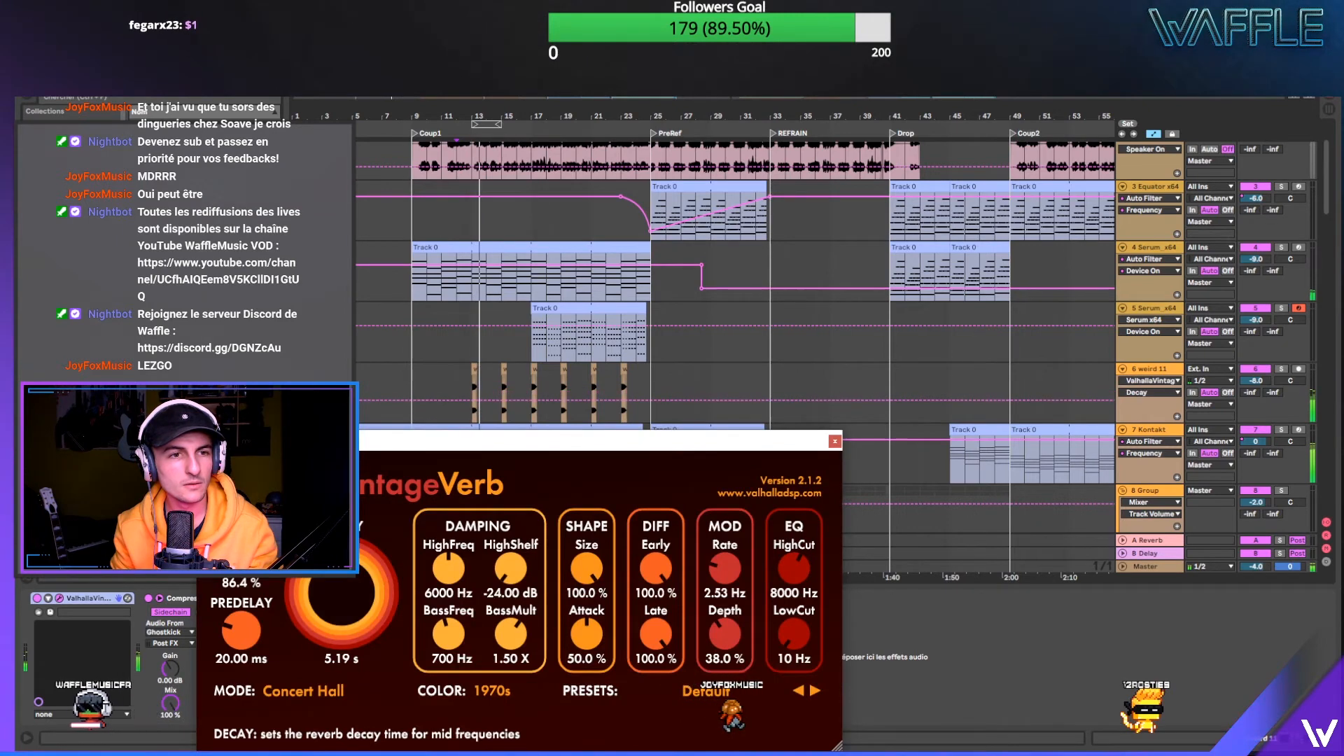
click(834, 442)
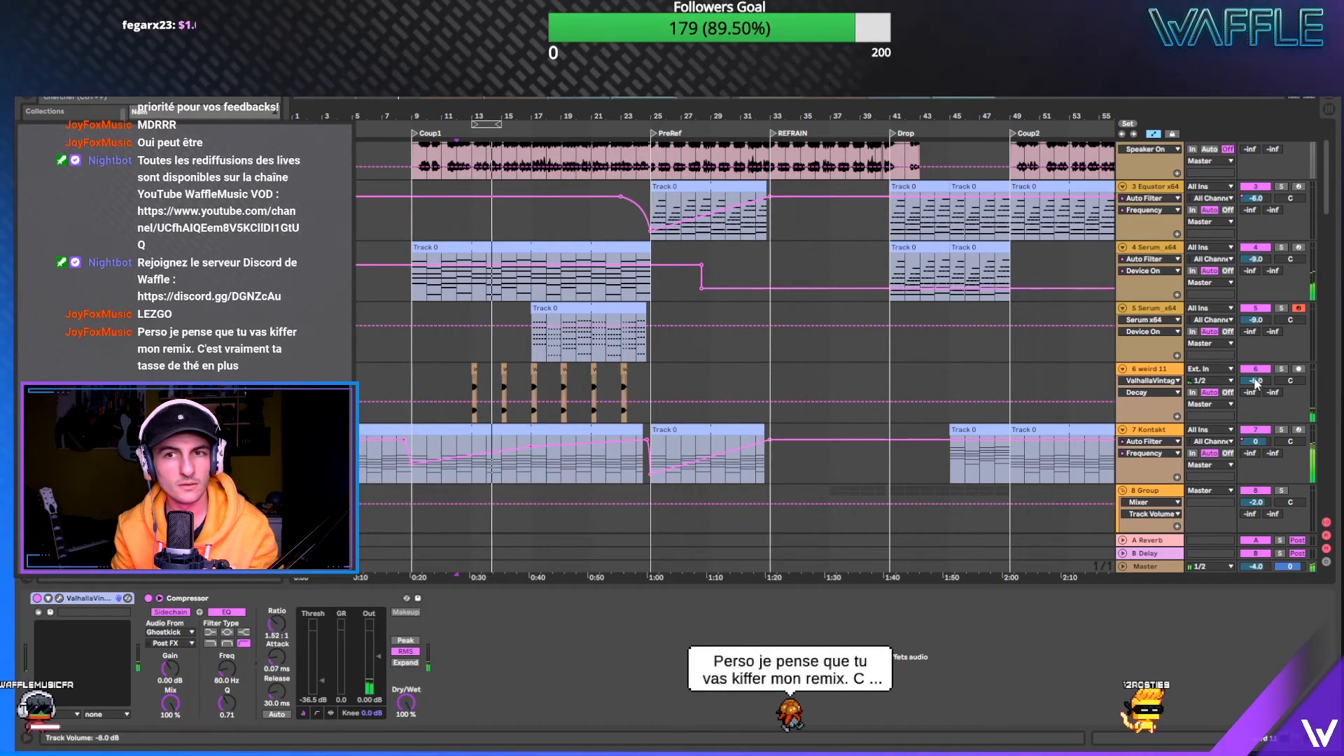
drag(1256, 380, 1257, 389)
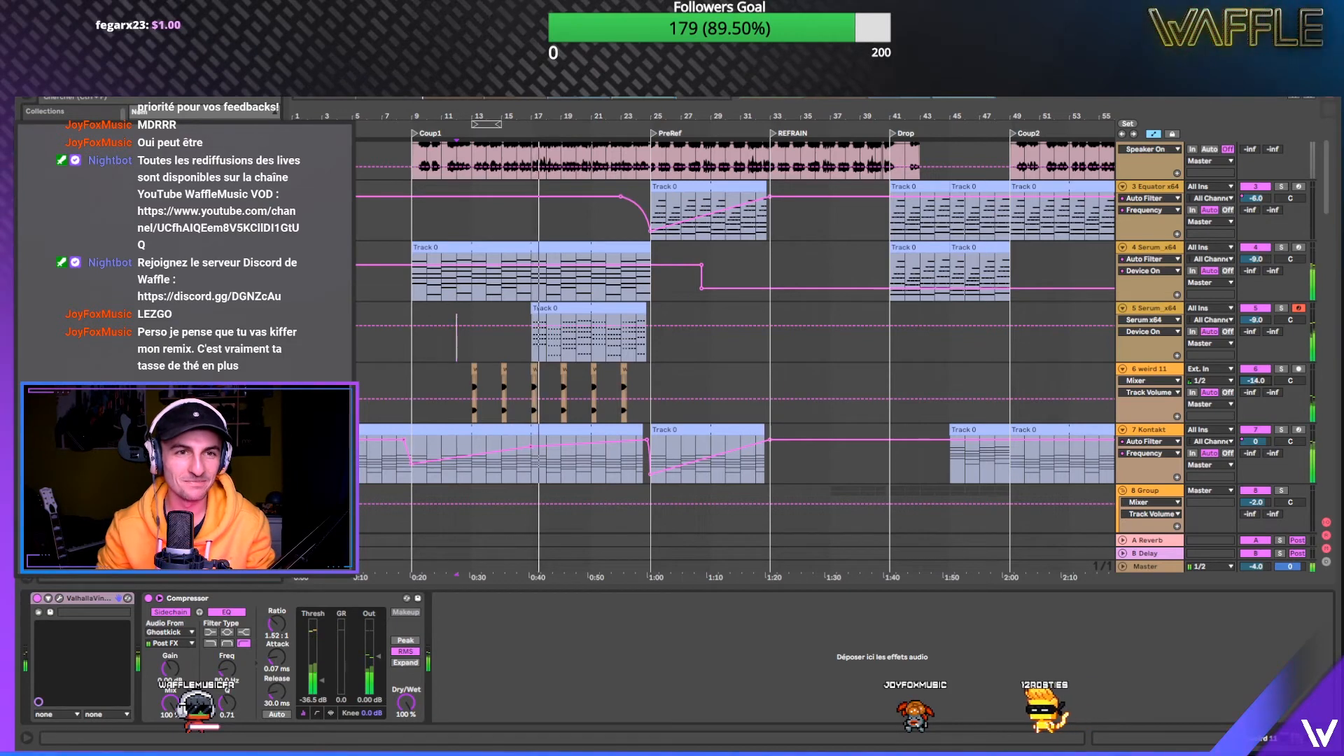
- Save the set and play the song from Coup1 onwards to review the mix
key(space)
drag(504, 120, 504, 114)
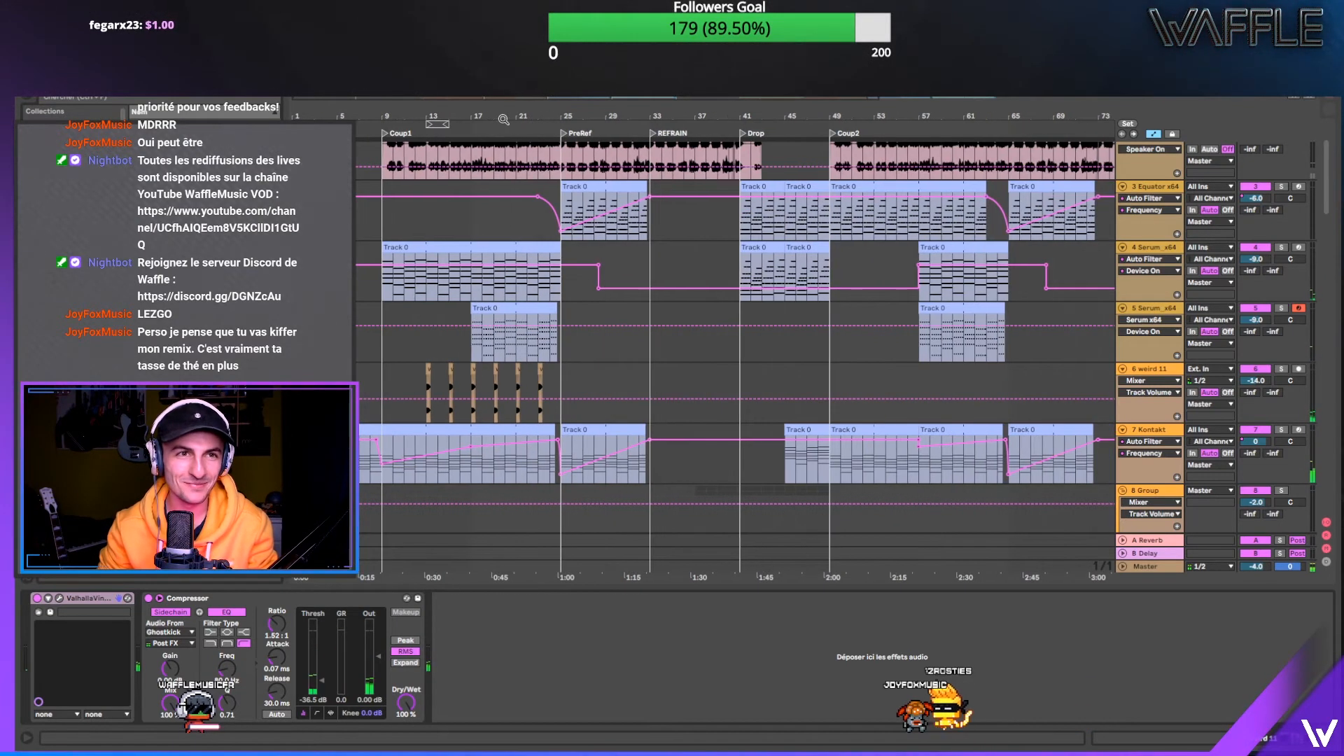
drag(415, 115, 415, 109)
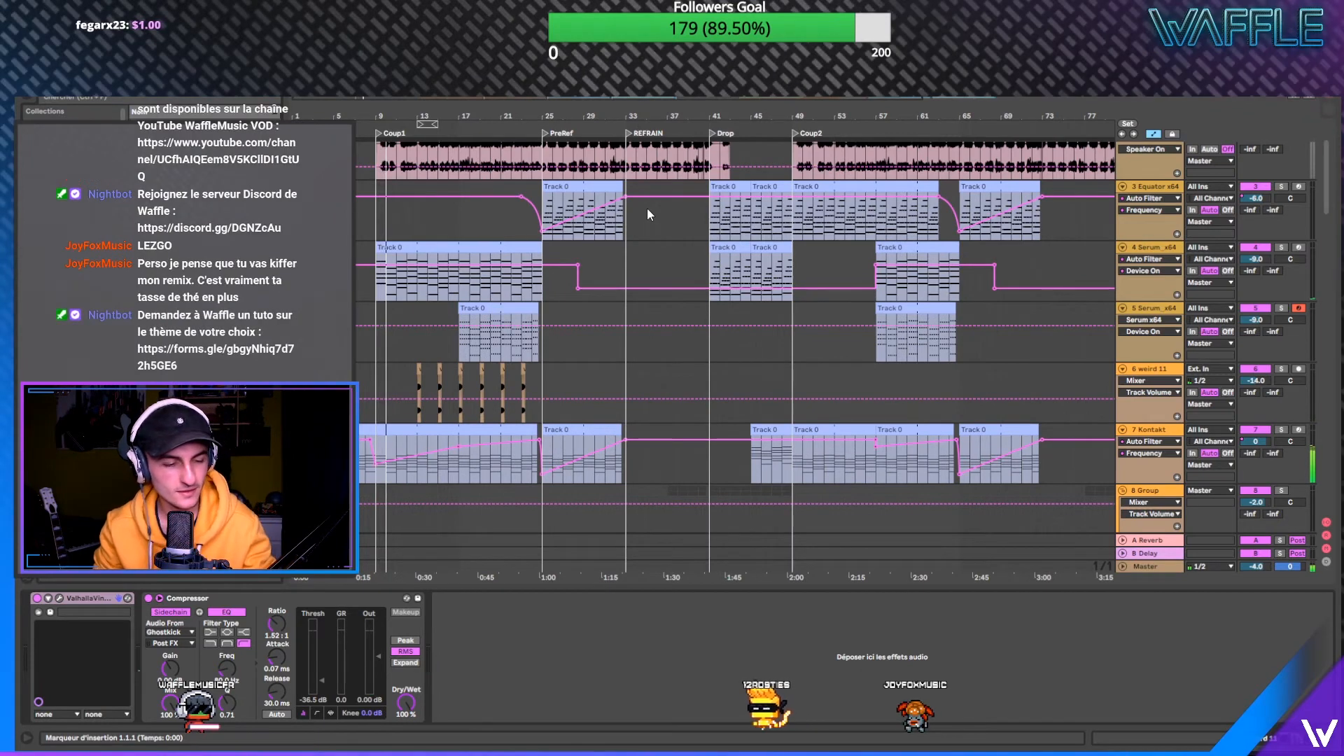
key(ctrl+s)
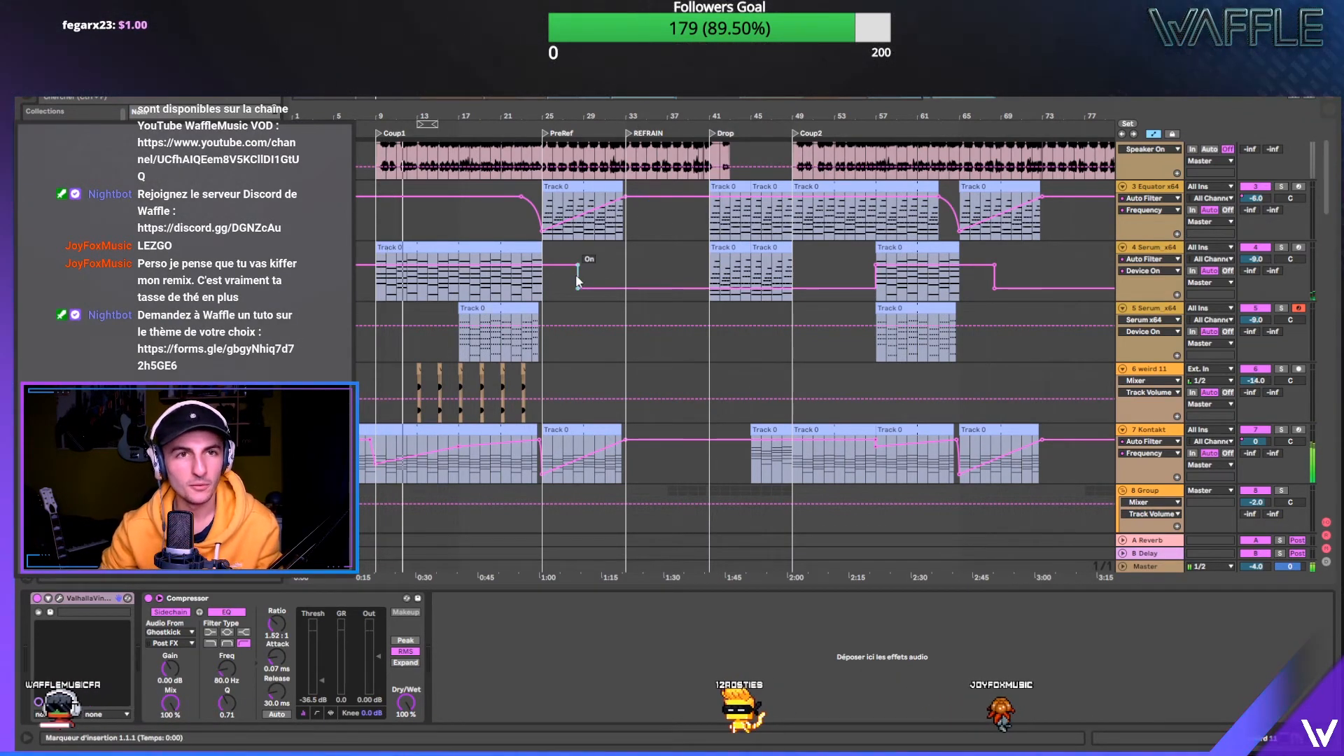
scroll(578, 273, up, 3)
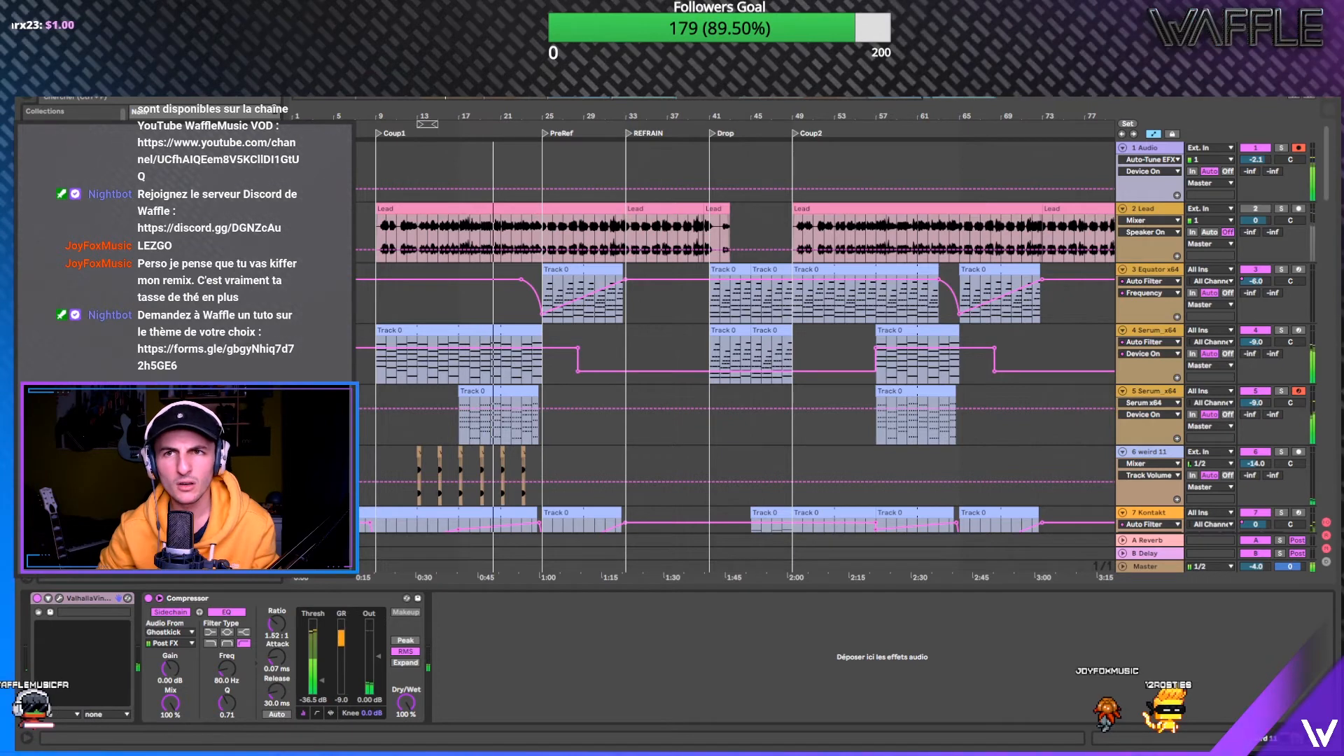
click(1309, 96)
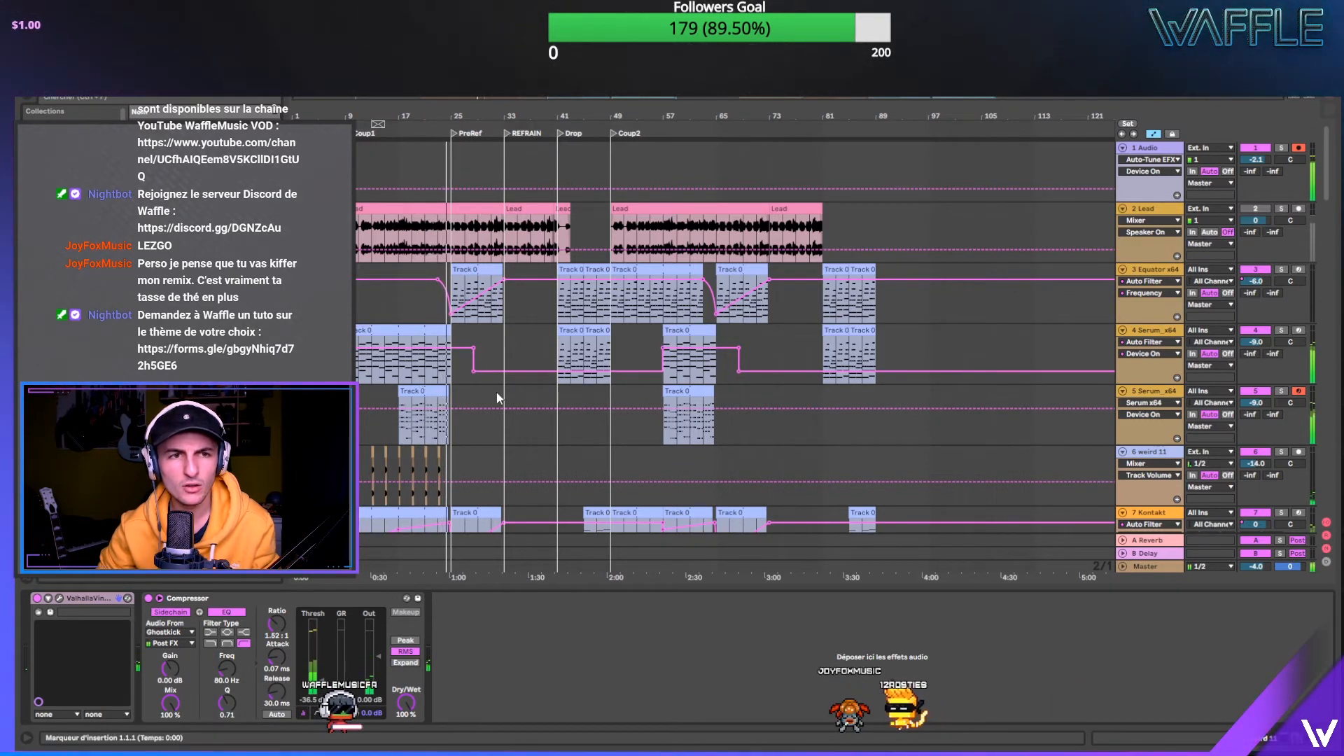
scroll(754, 438, down, 1)
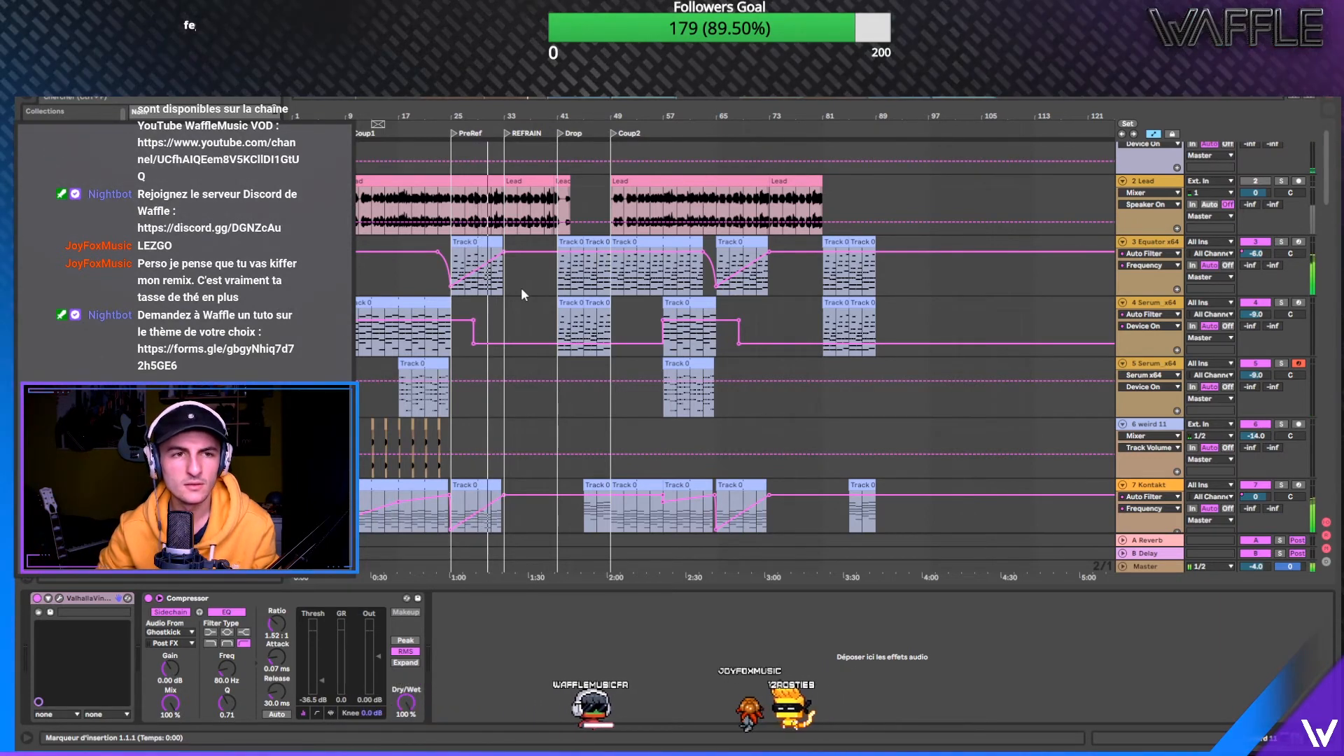
- Select the weird 11 track from 5.1.1 to 85.1.1 and show the settings of its clips
drag(851, 443, 308, 452)
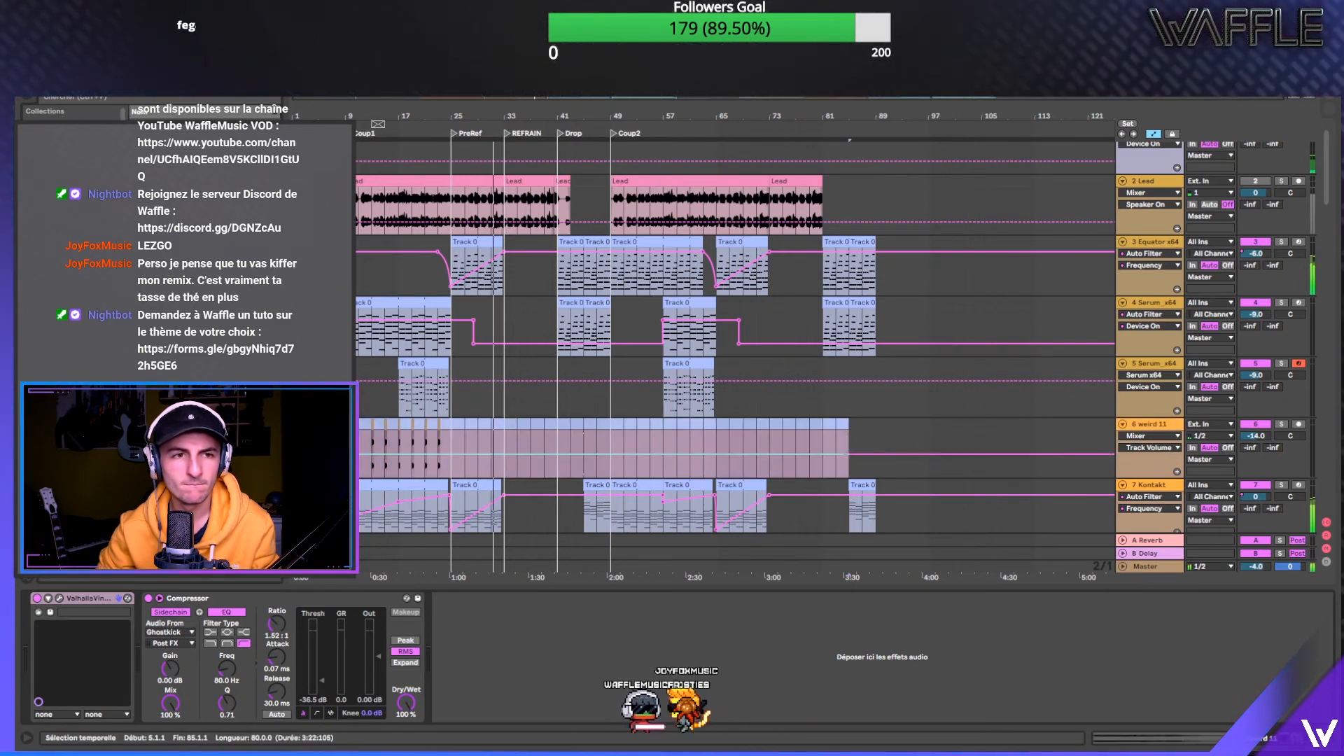
click(1106, 746)
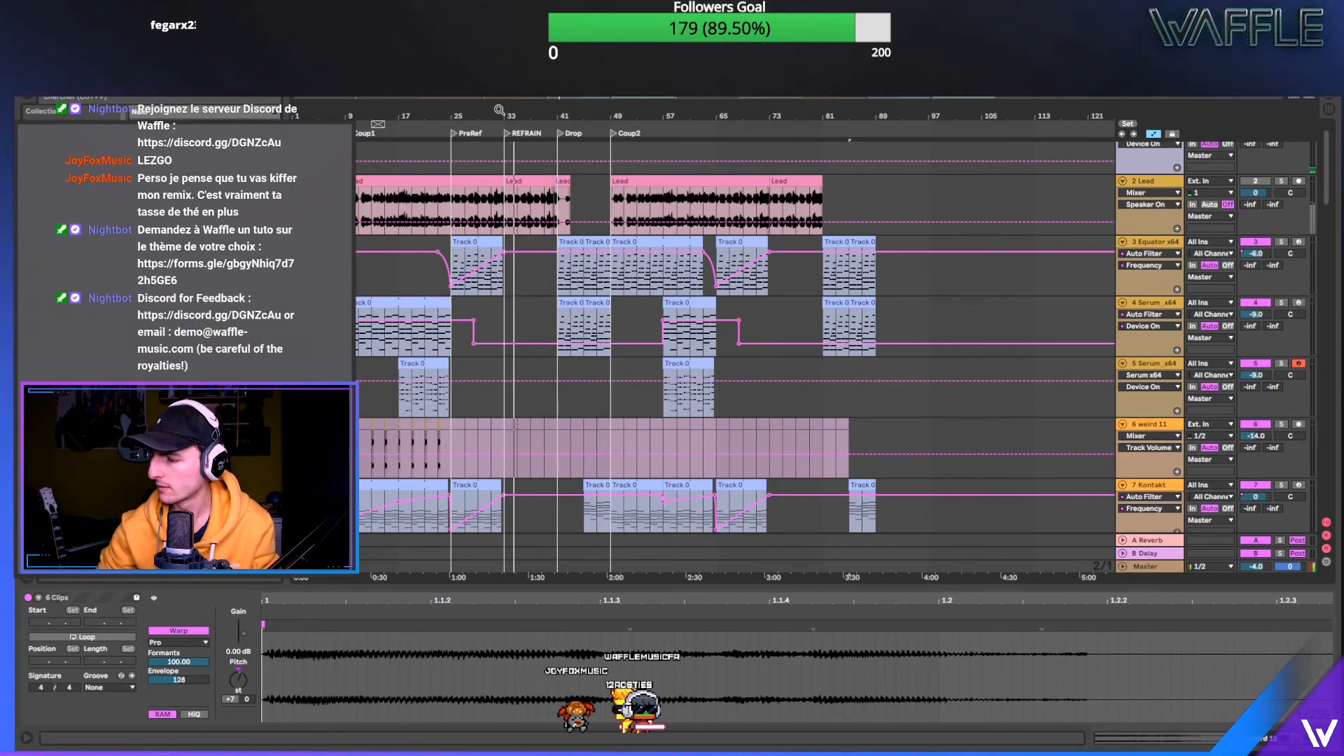
- Lower the 11 Spire-1.5 track volume to -4.0 dB during refrain playback
drag(499, 110, 505, 124)
scroll(594, 368, down, 3)
scroll(591, 355, down, 3)
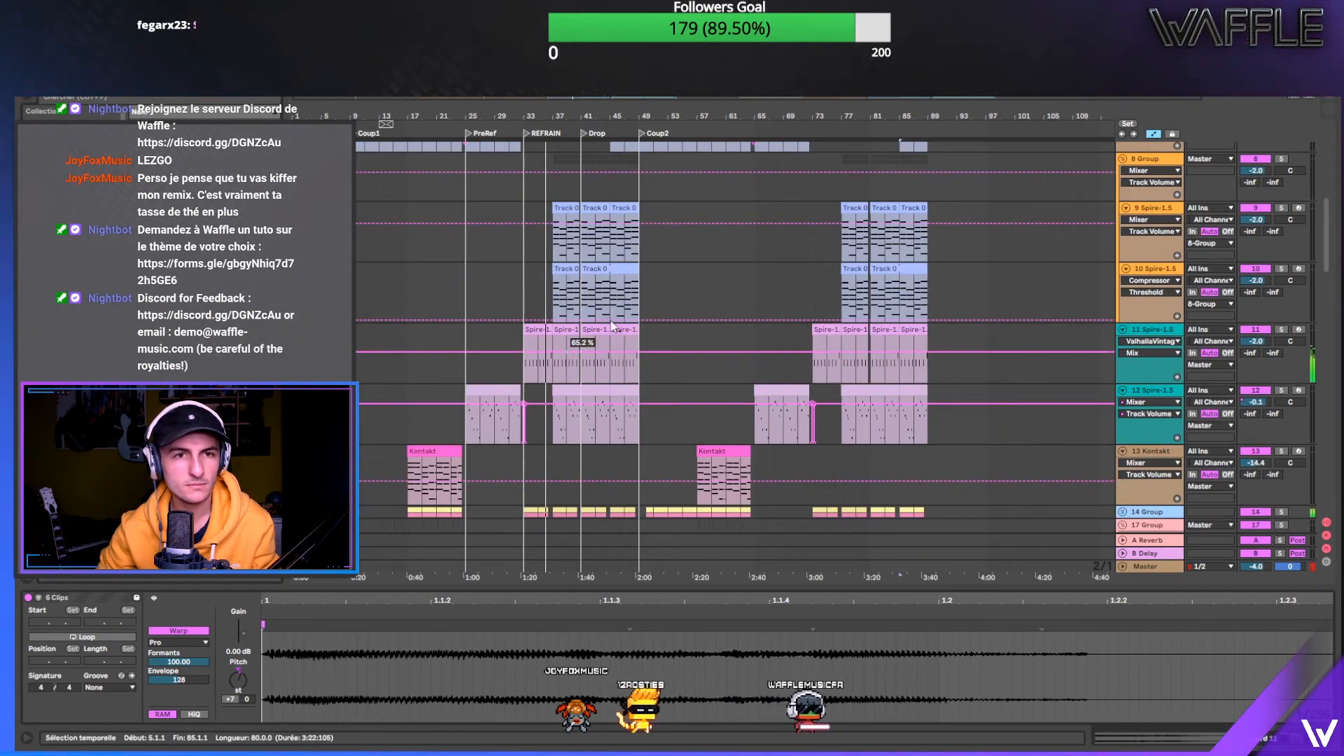
drag(1257, 345, 1256, 352)
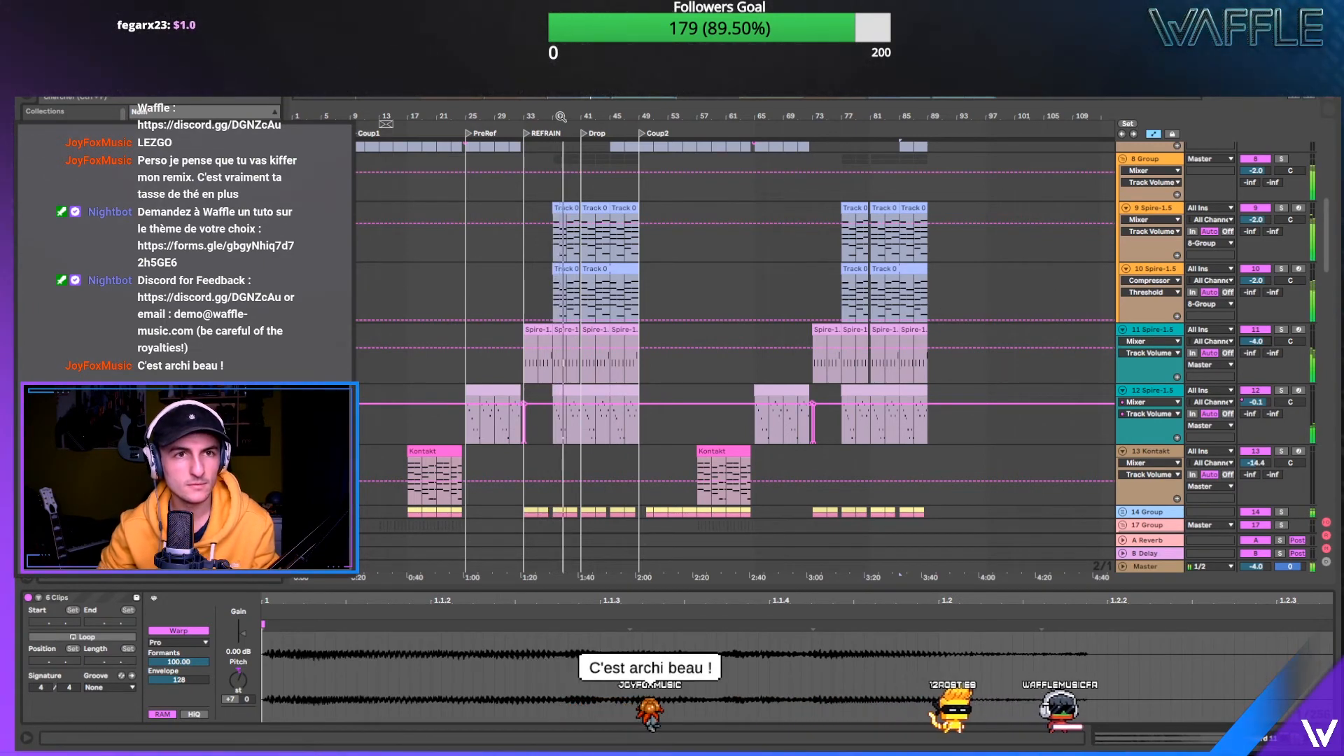
- Listen through the refrain and Drop while examining the arrangement's tracks around those sections
drag(561, 117, 611, 132)
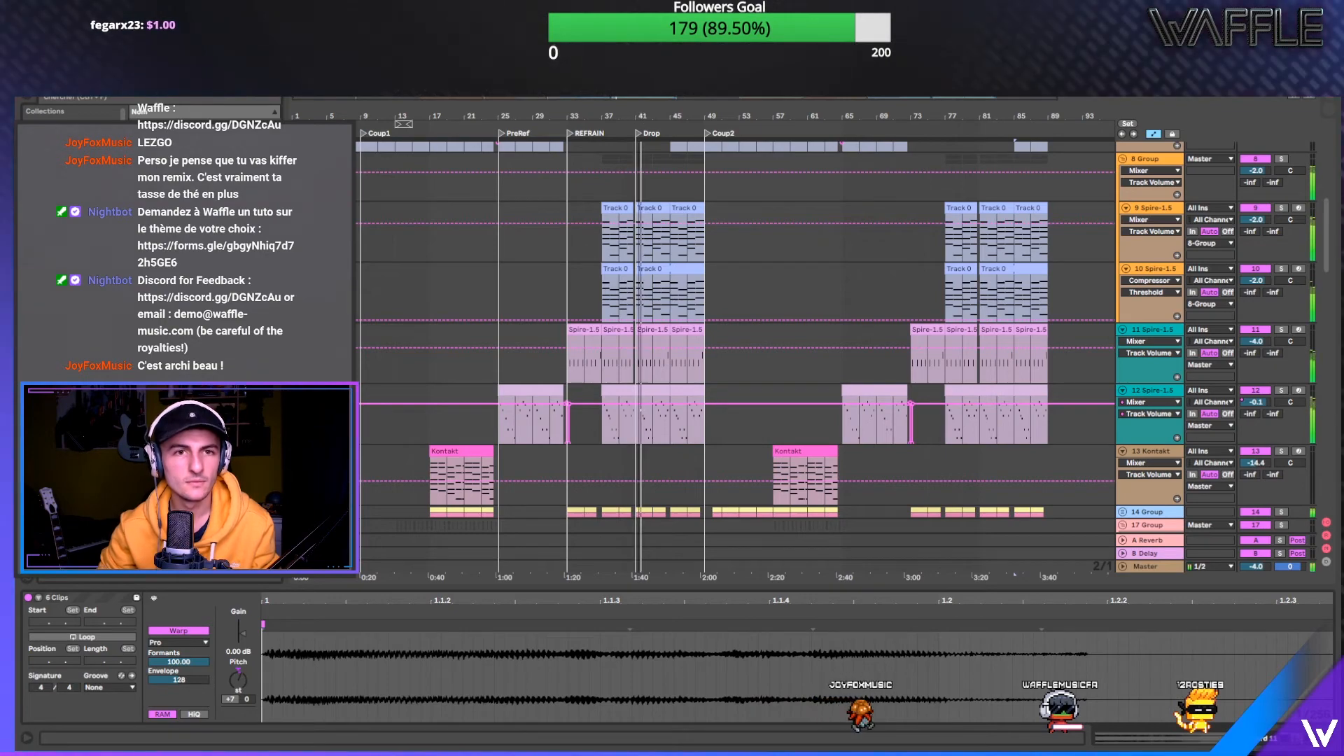
drag(633, 117, 658, 144)
scroll(724, 309, down, 3)
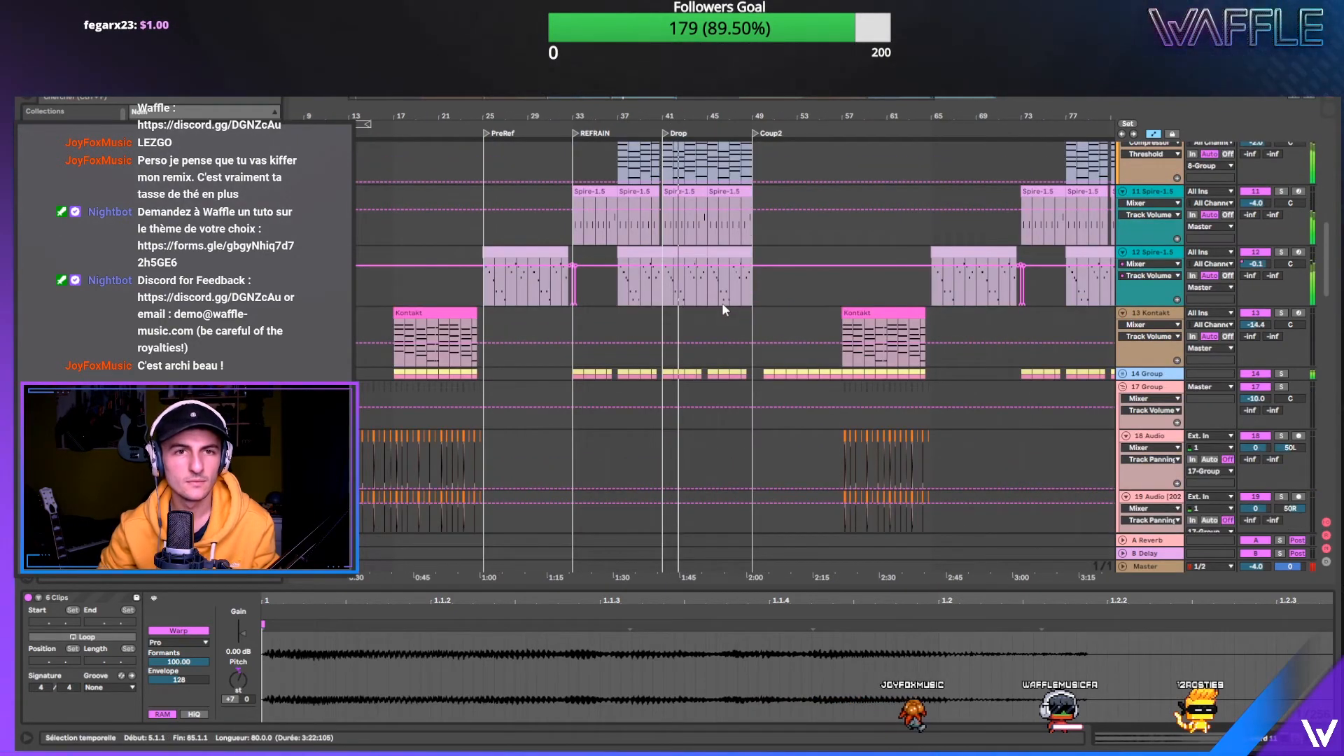
scroll(721, 301, up, 1)
scroll(760, 231, up, 3)
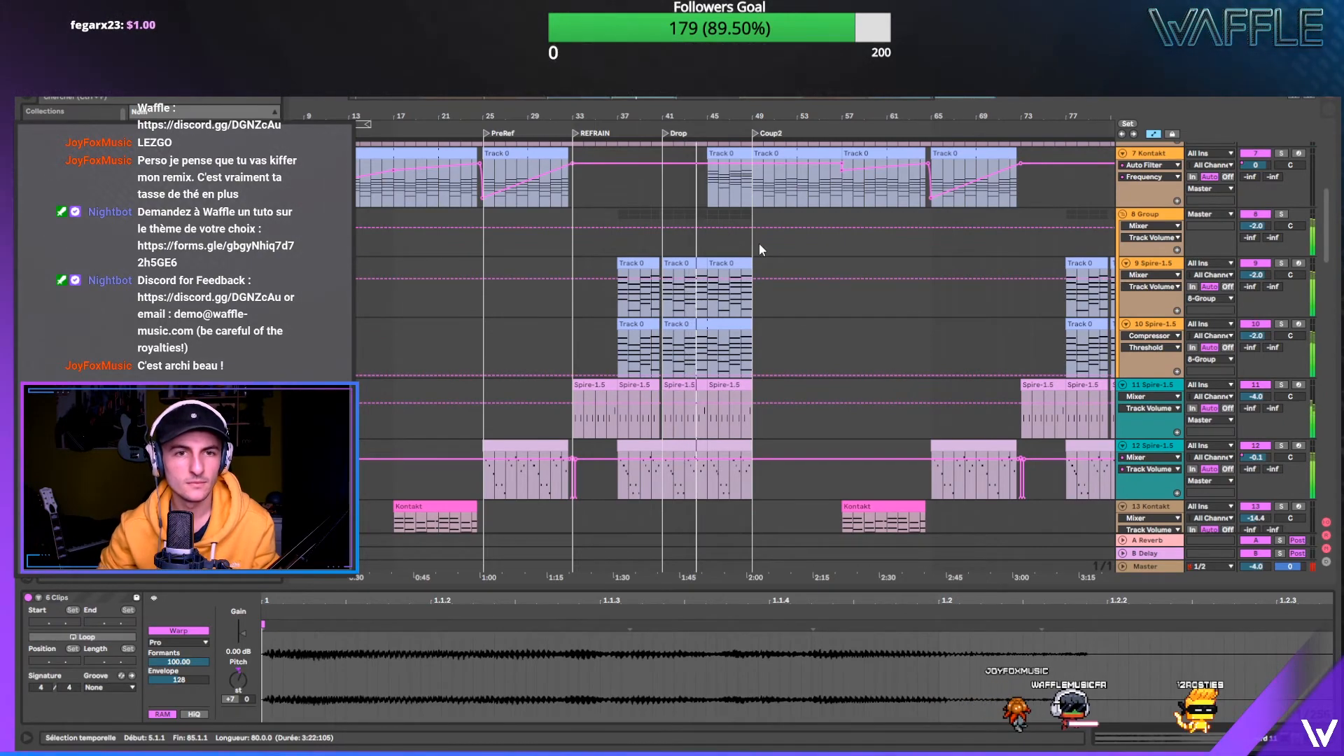
scroll(759, 242, down, 3)
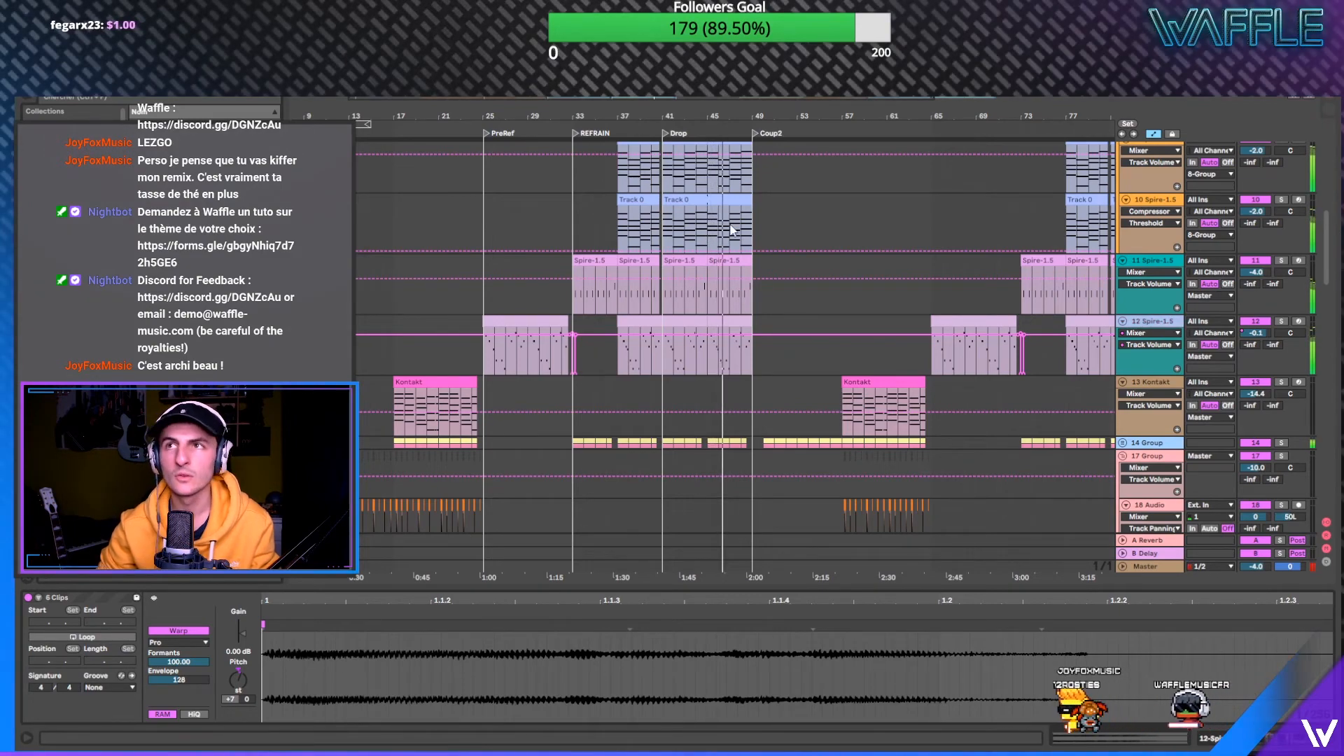
scroll(730, 230, up, 12)
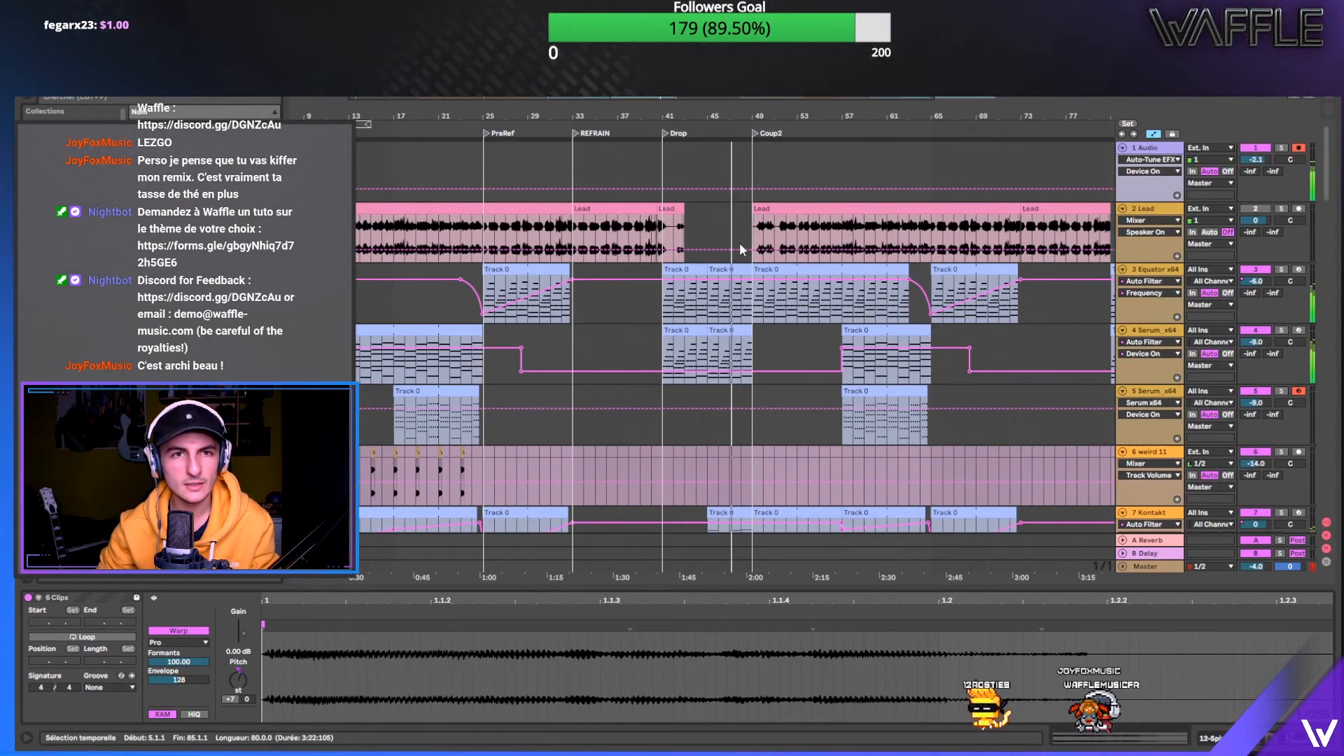
- Select the Lead track from 7.1.1 to 83.1.1 and delete its vocal clips and effects to free it for guitar
drag(730, 112, 733, 84)
click(1154, 211)
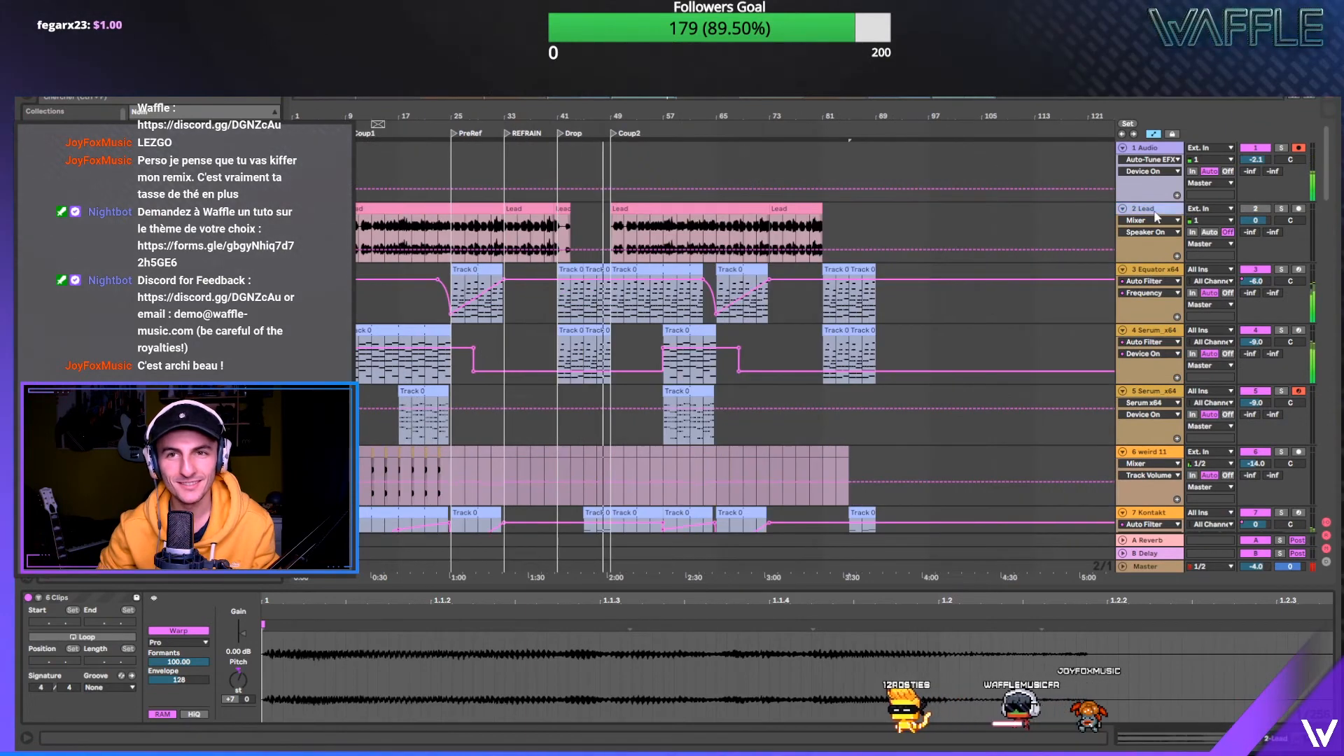
click(1154, 210)
drag(834, 213, 335, 221)
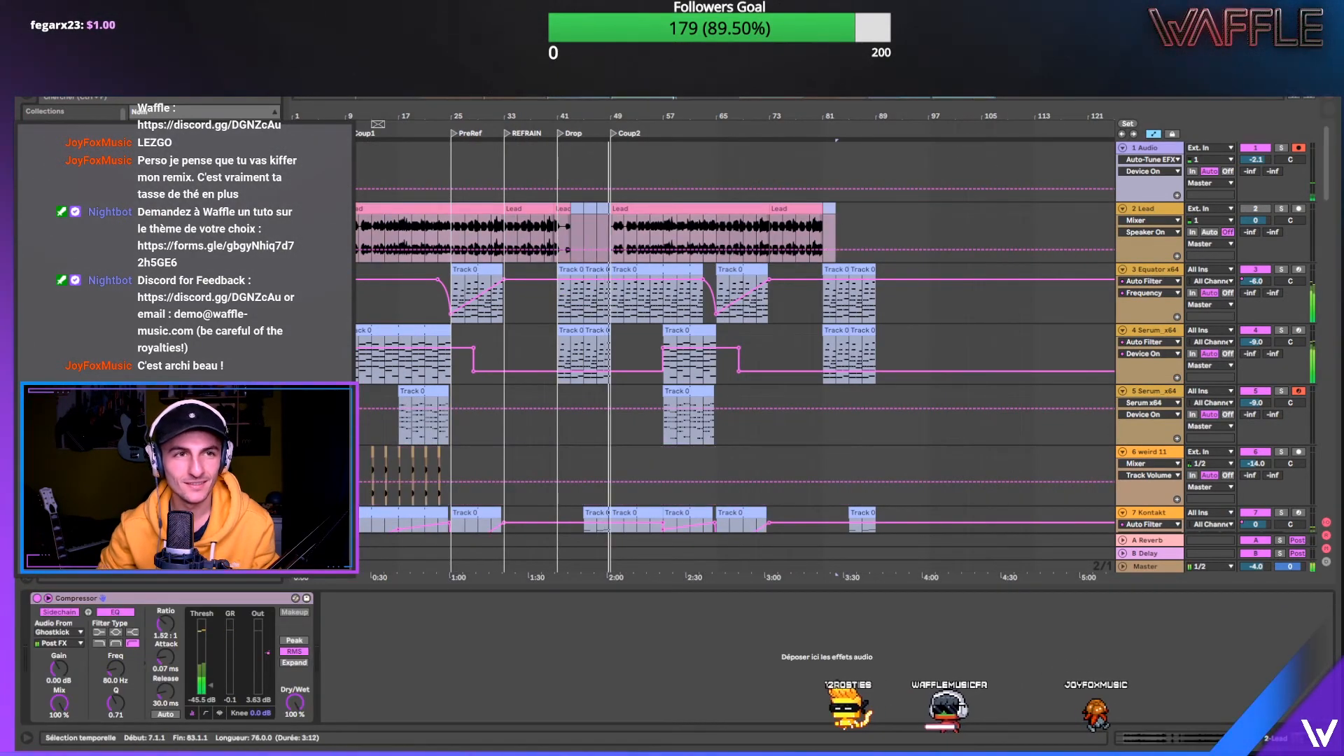
key(Delete)
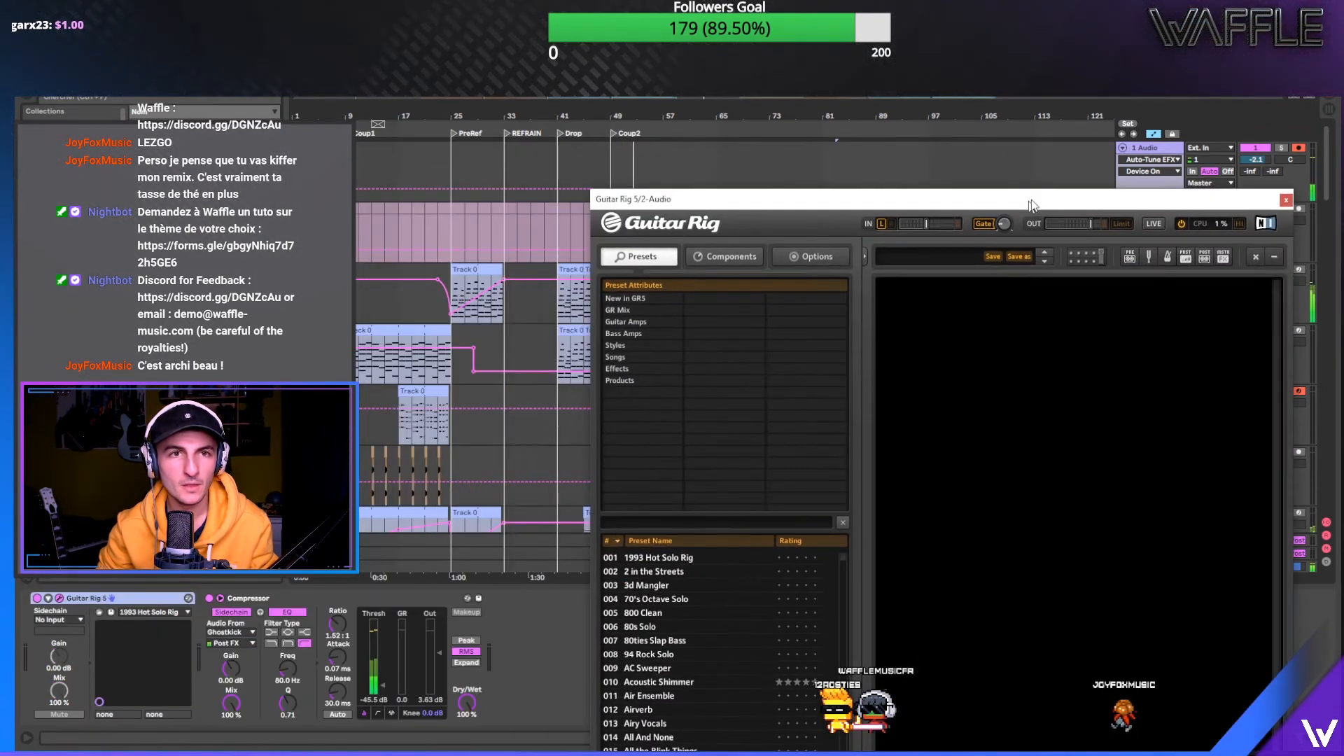
- Stop playback and load the 80s Solo preset in Guitar Rig 5 on the second audio track
drag(1032, 206, 856, 376)
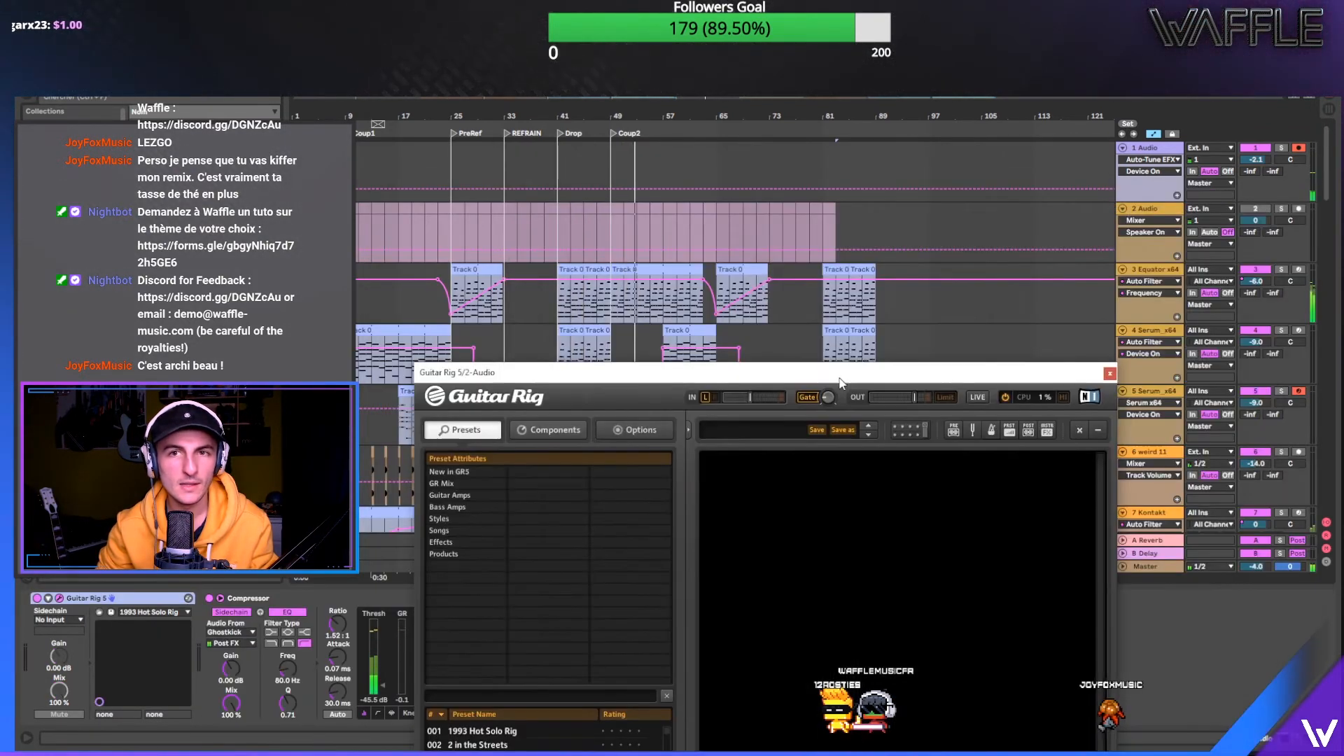
click(1206, 220)
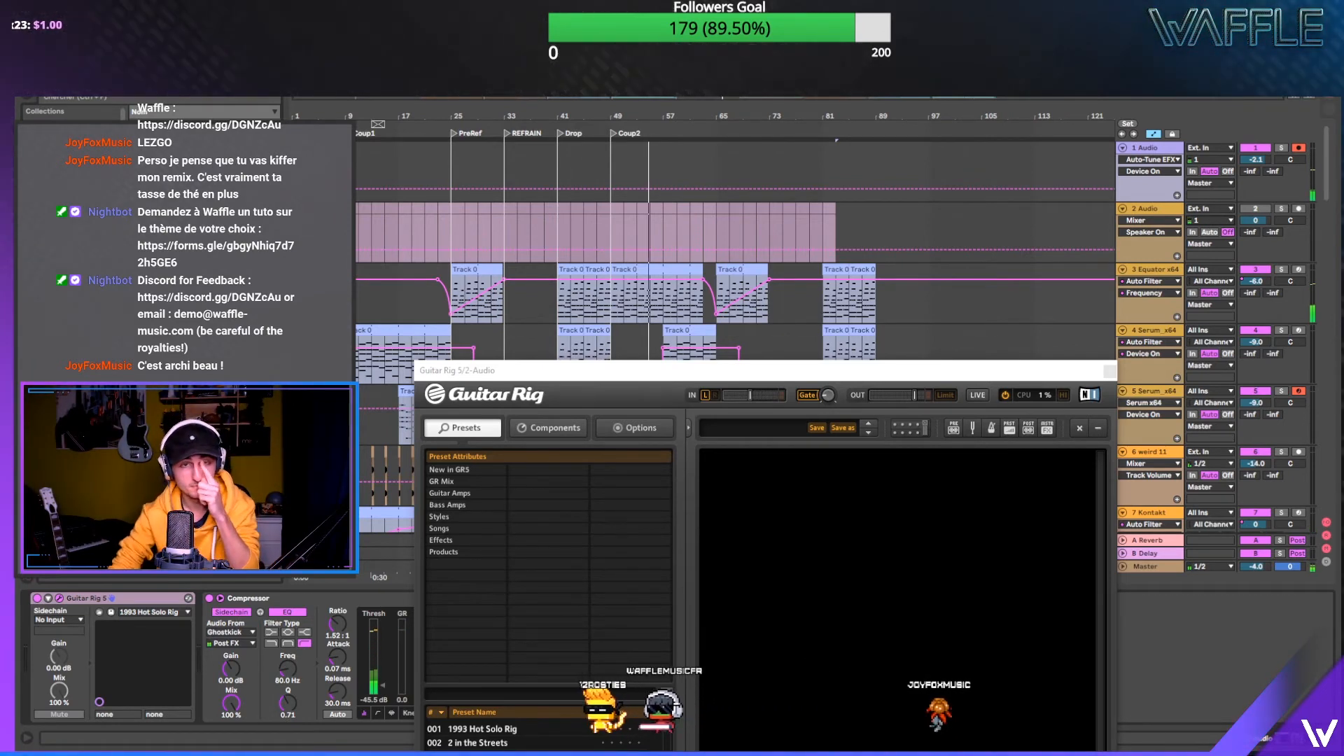
key(space)
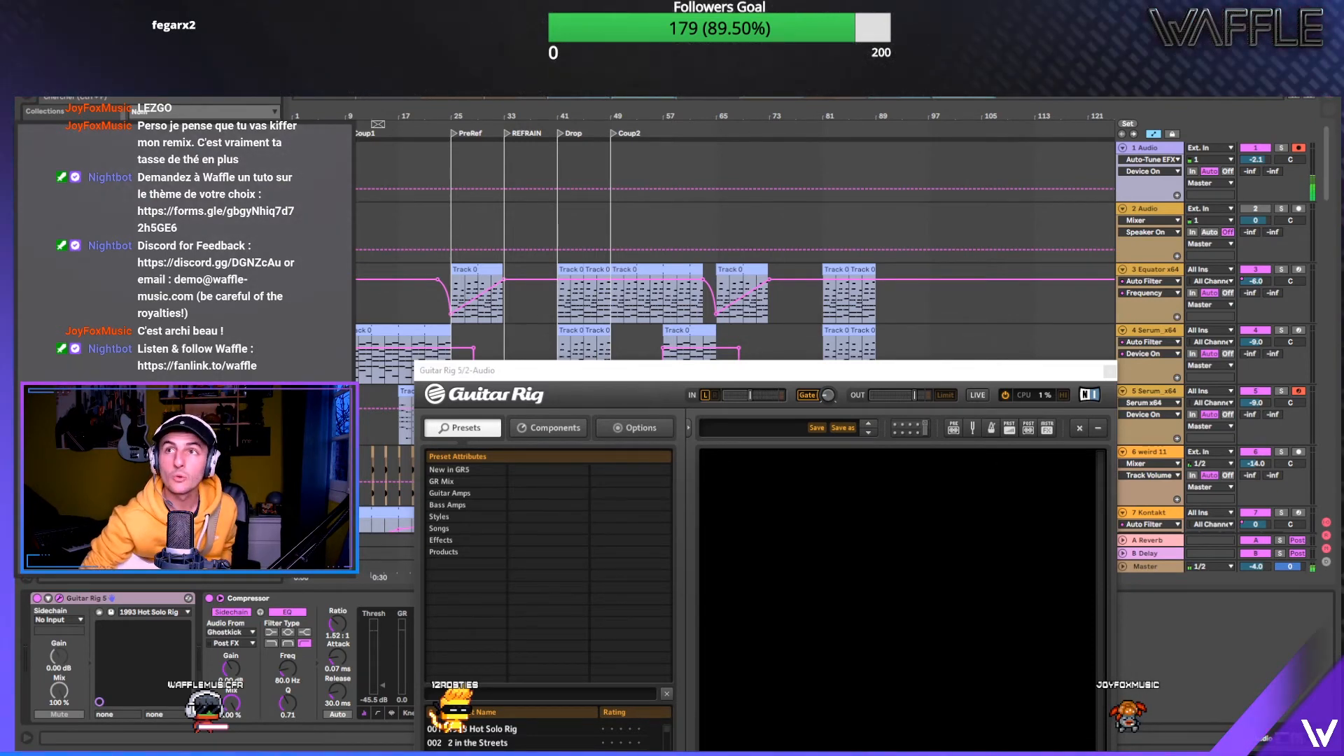
drag(603, 373, 609, 197)
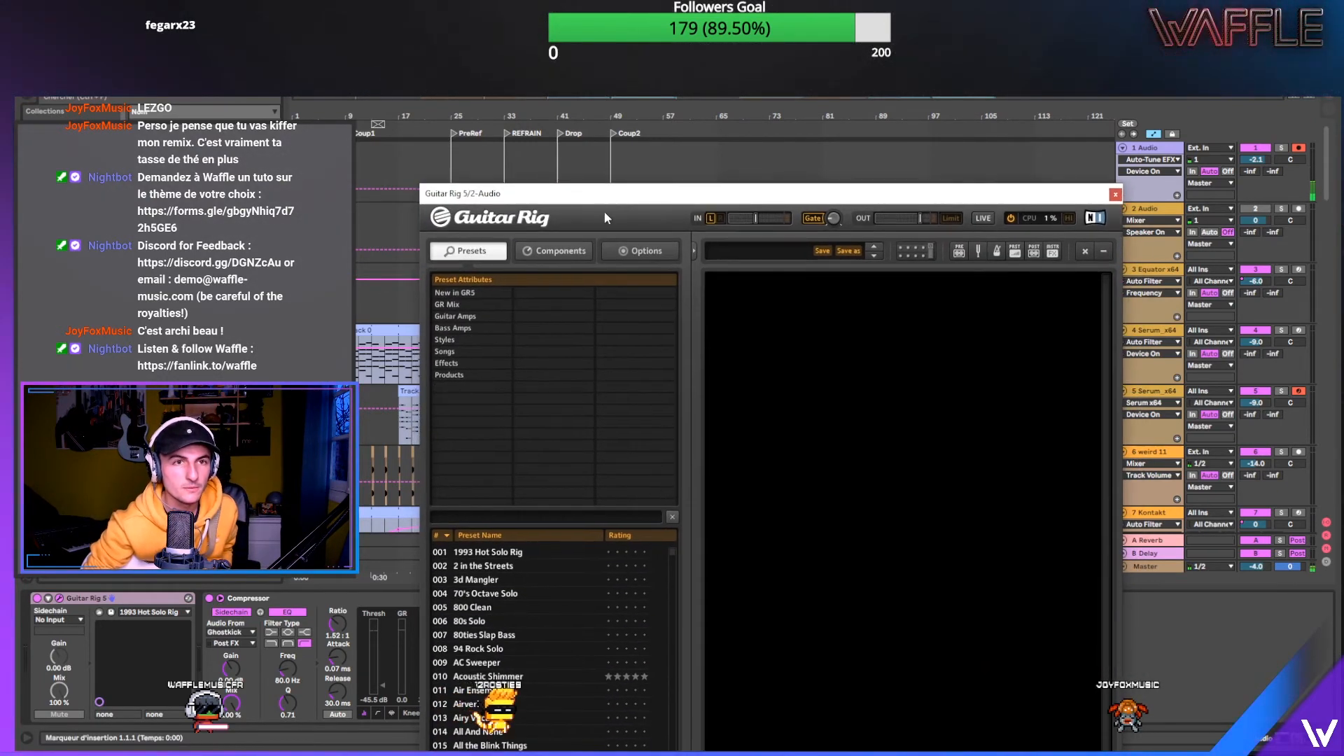
click(483, 621)
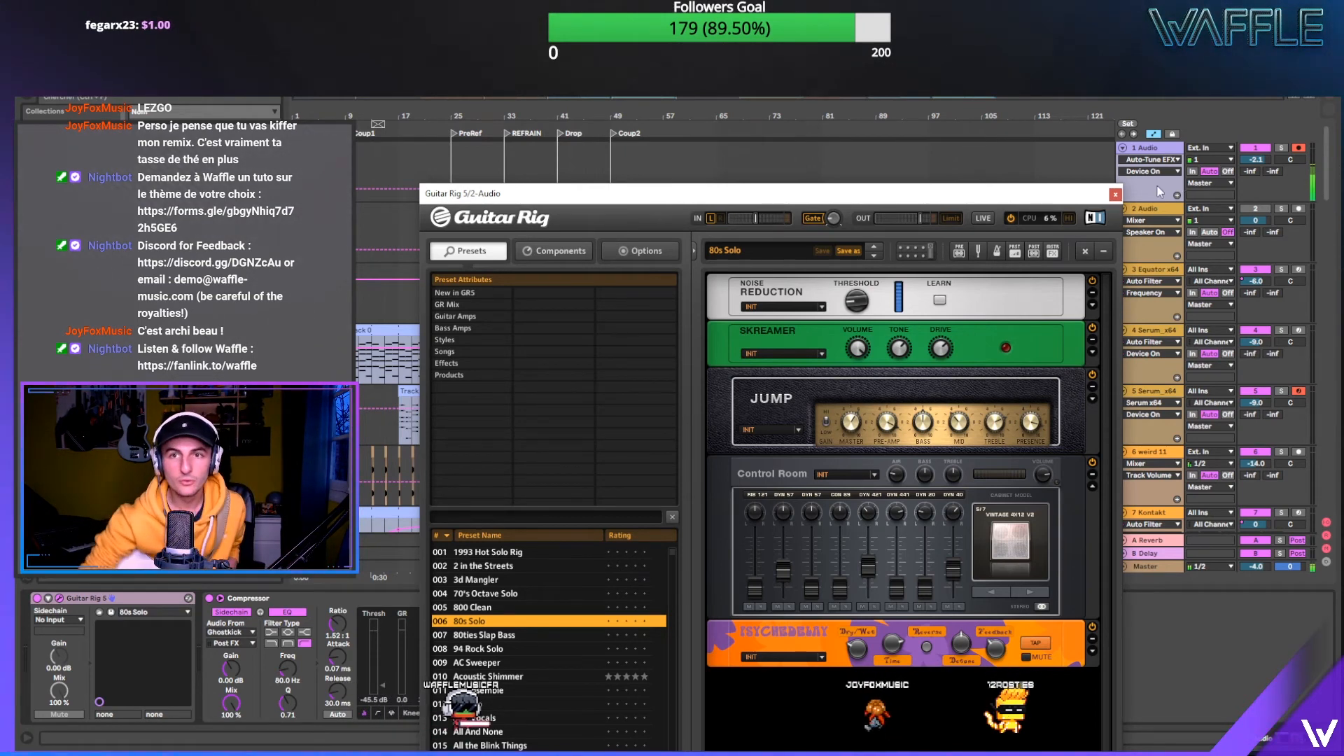
- Set the second audio track's input to channel 2, activate the track and arm it for recording
click(1210, 221)
click(1329, 196)
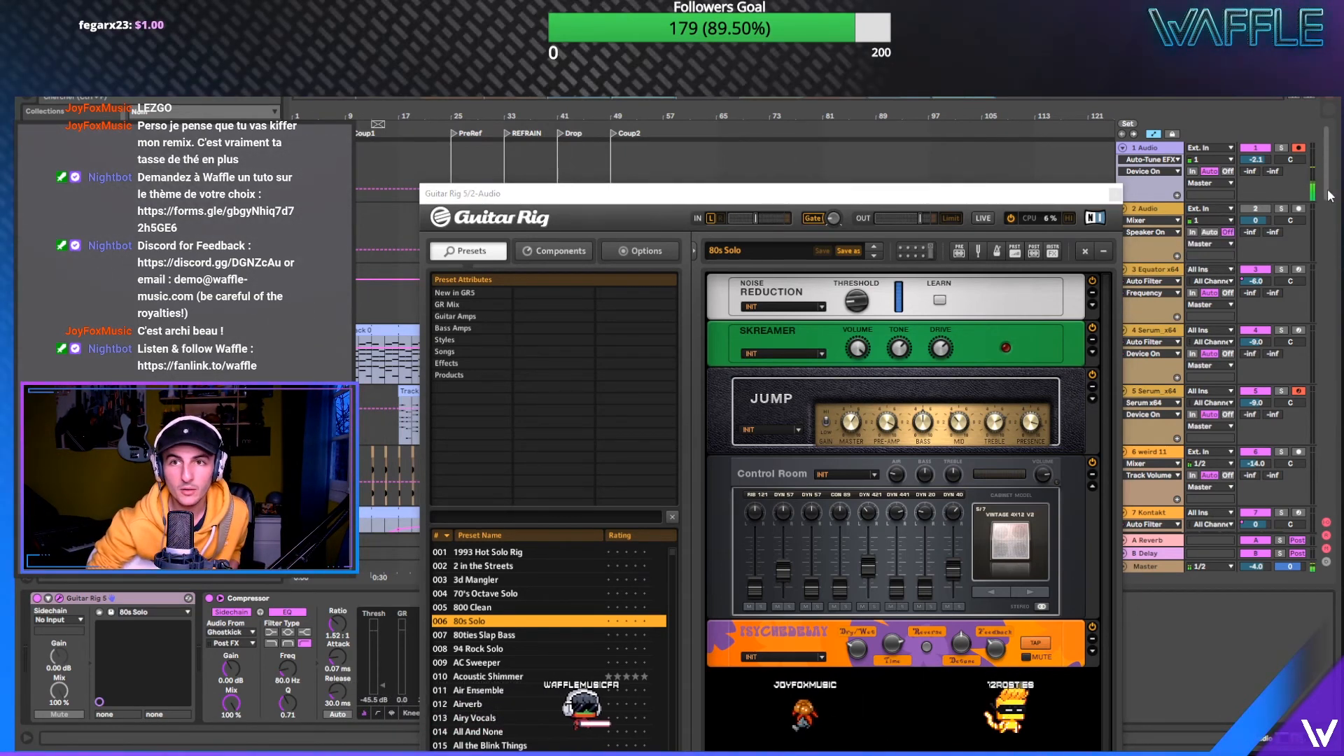
click(1255, 209)
click(1299, 209)
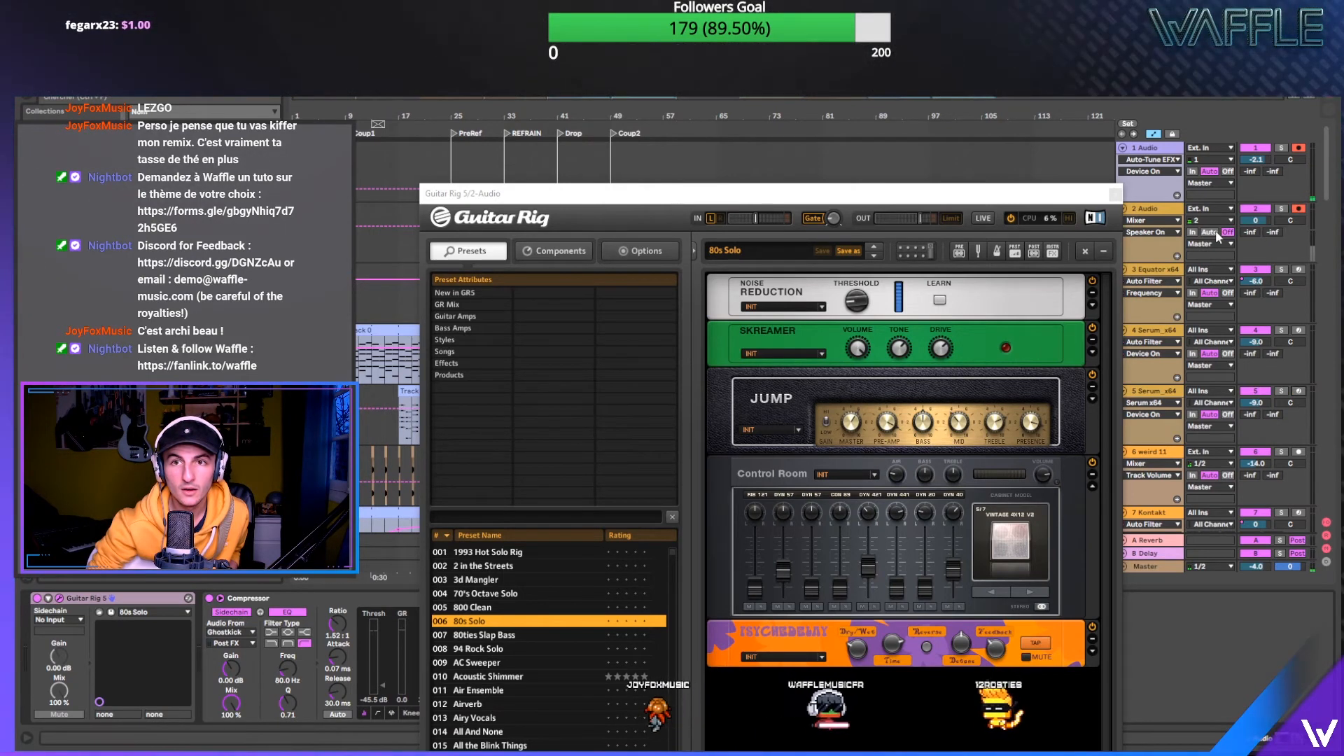
- Lower the Guitar Rig master volume while checking the live guitar input
drag(923, 219, 912, 218)
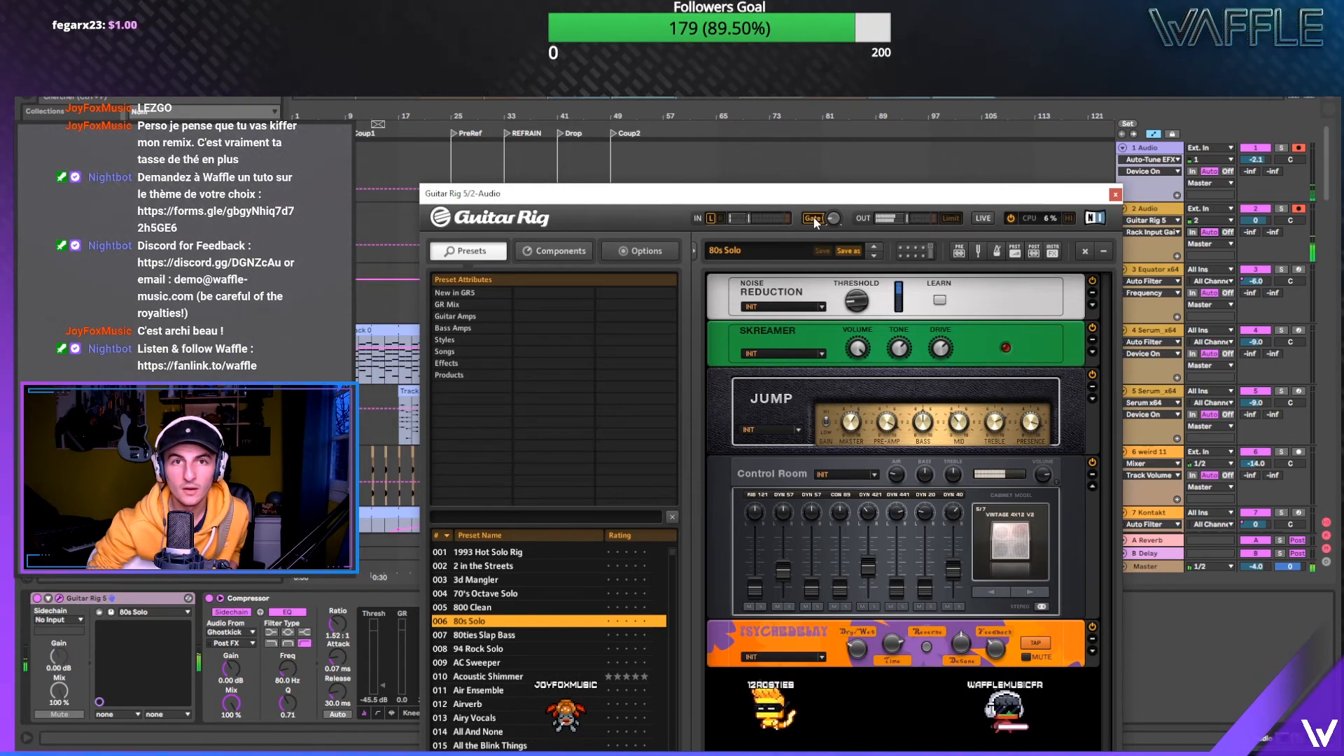
scroll(1211, 367, down, 5)
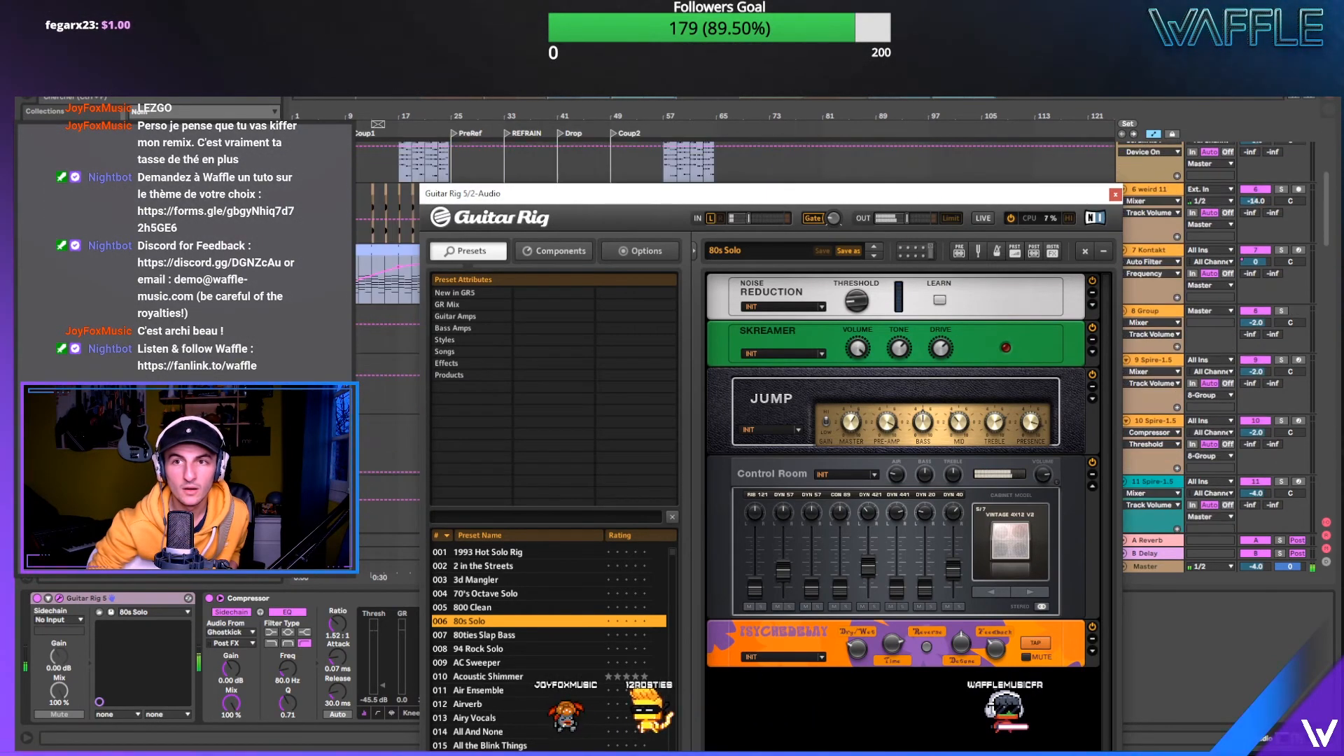
scroll(1319, 238, up, 5)
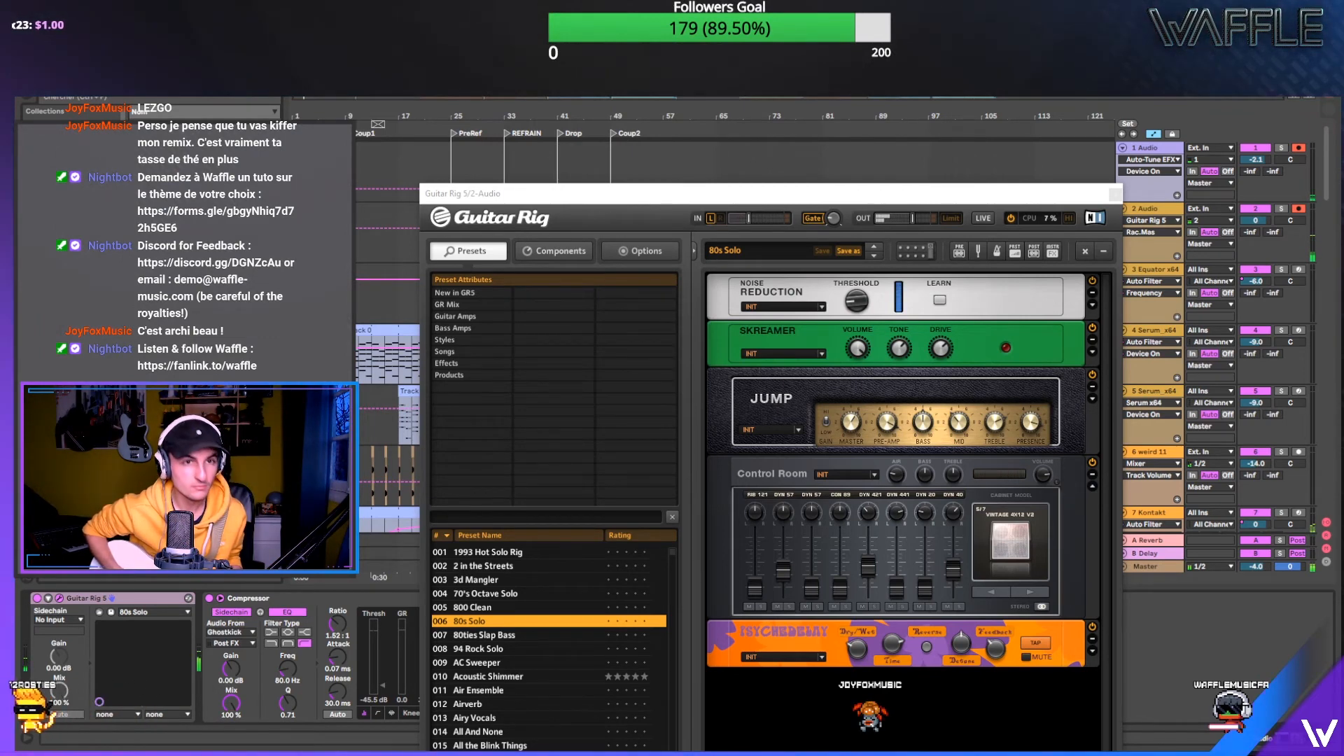
- Lower the output of the second track's Compressor to 2.65 dB while the song plays
drag(700, 193, 789, 145)
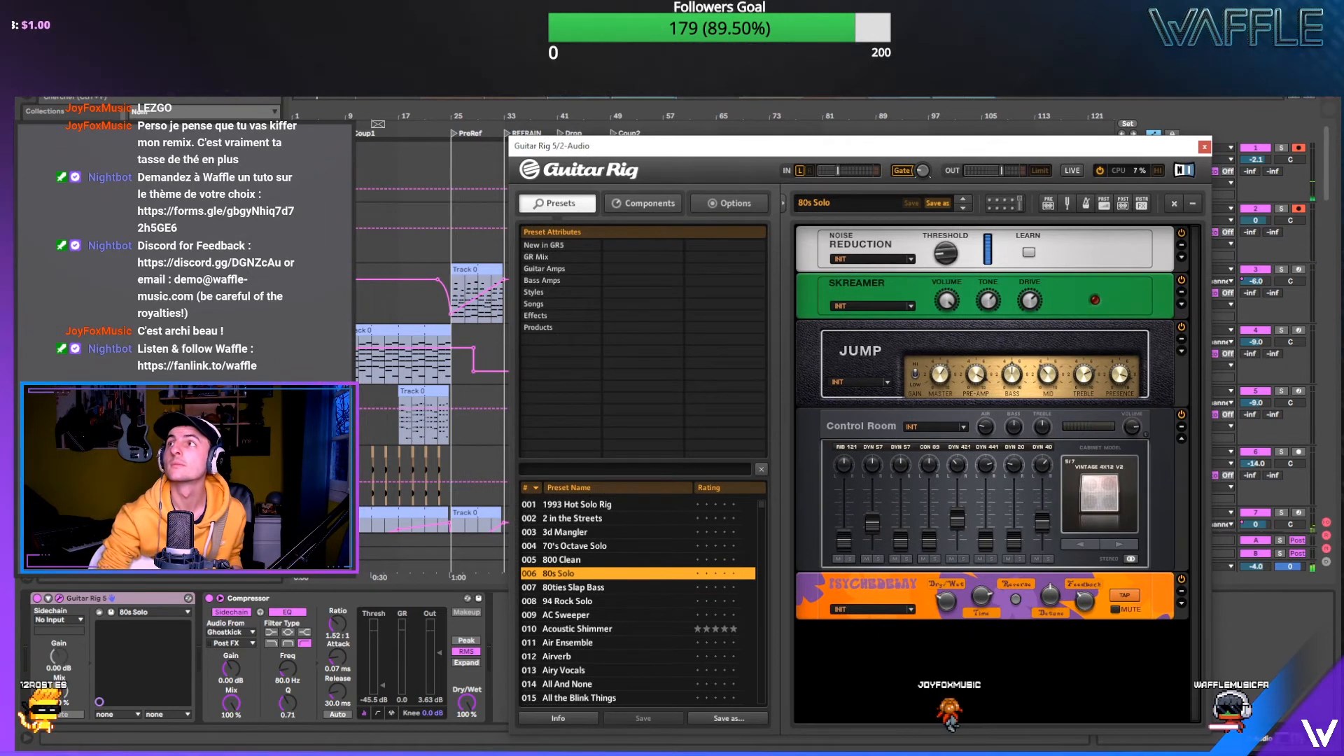
drag(1118, 154, 1137, 227)
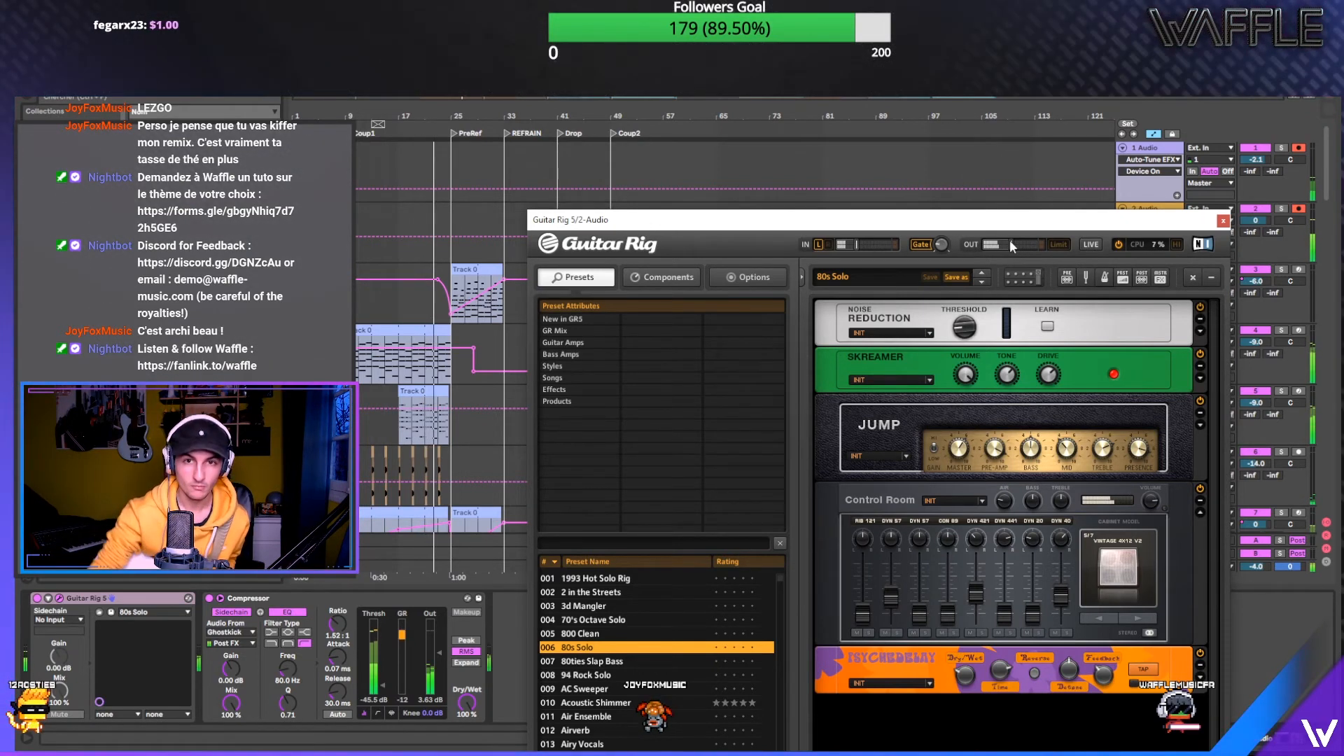
mouse_move(1013, 247)
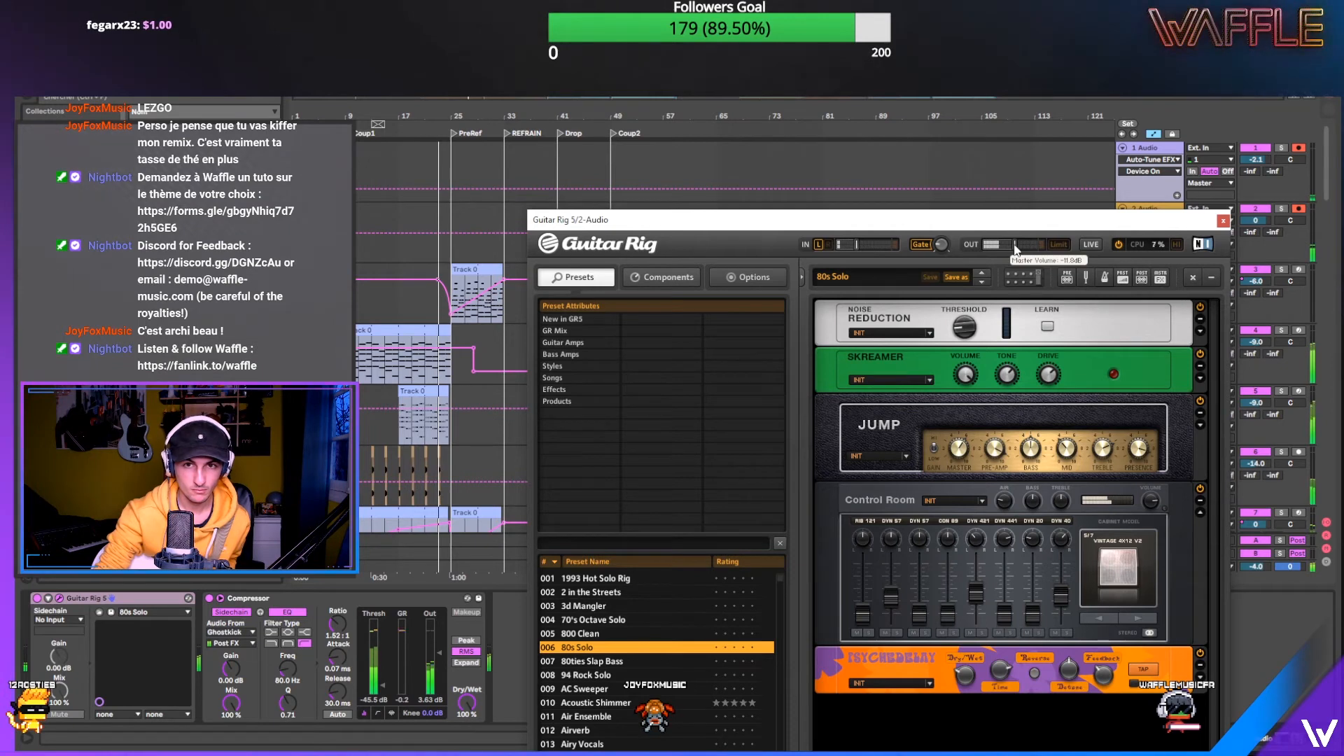
click(434, 652)
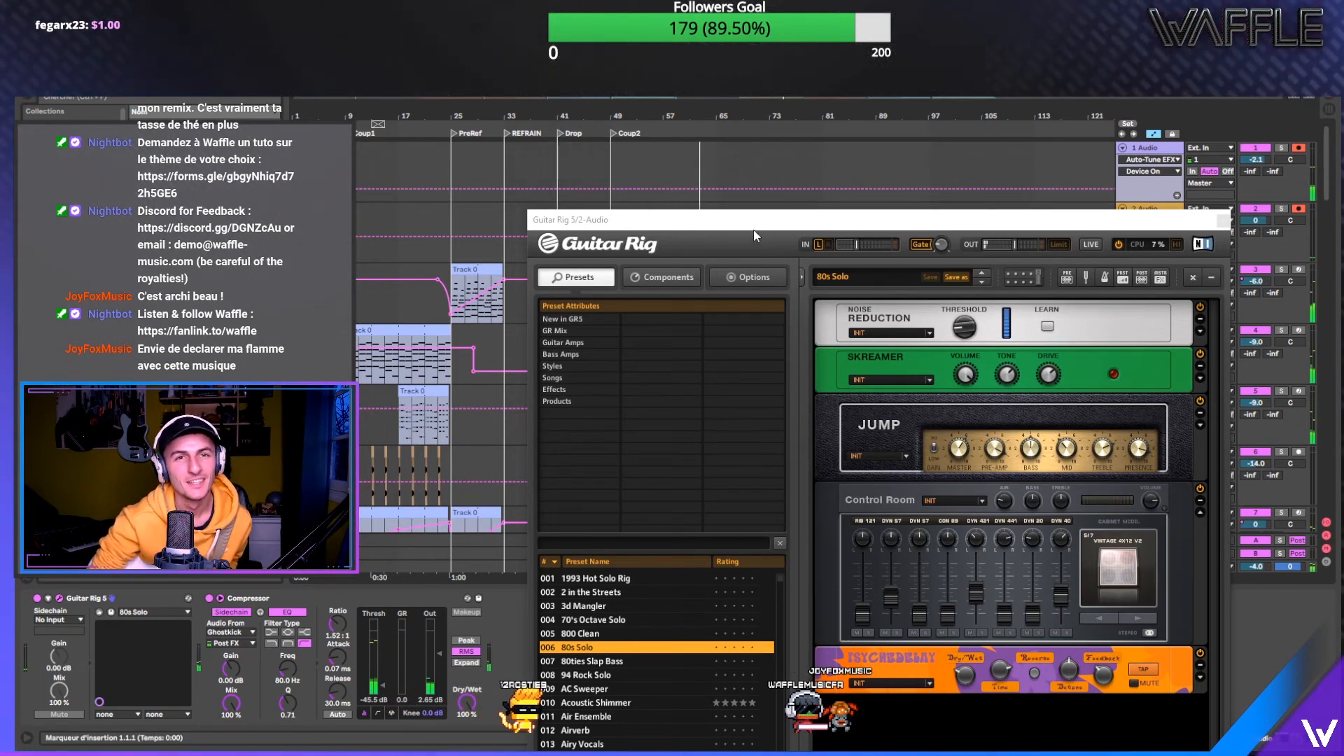
- Move the Guitar Rig window clear of the upper tracks, stop playback in Coup2 and save the set
drag(754, 230, 693, 210)
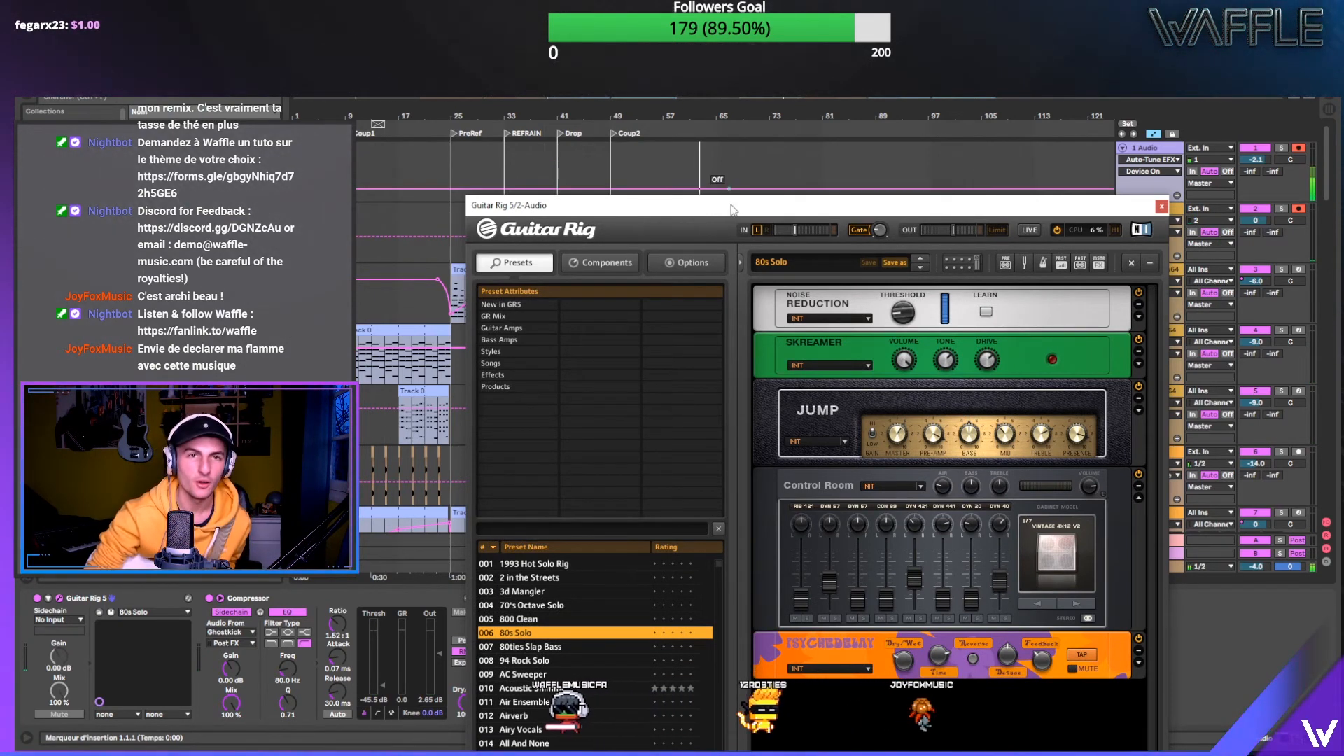
drag(690, 212, 695, 202)
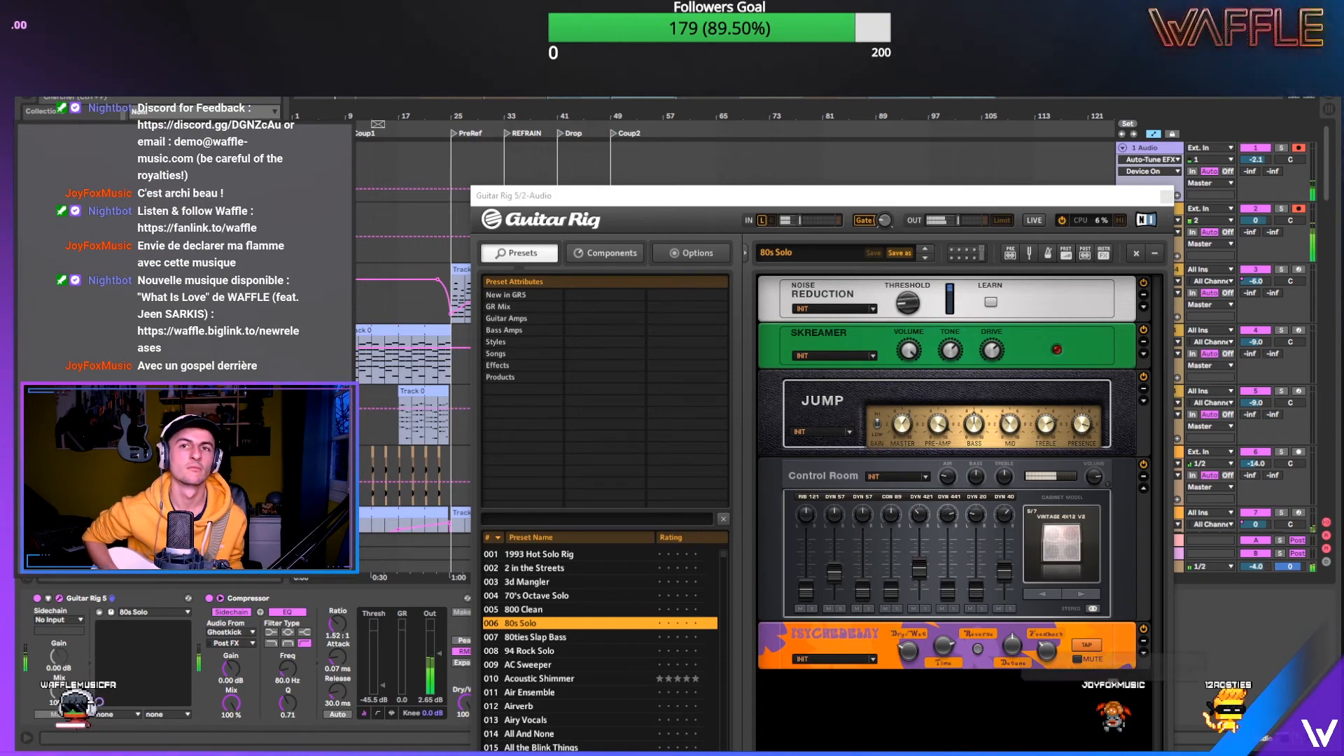
drag(768, 189, 658, 398)
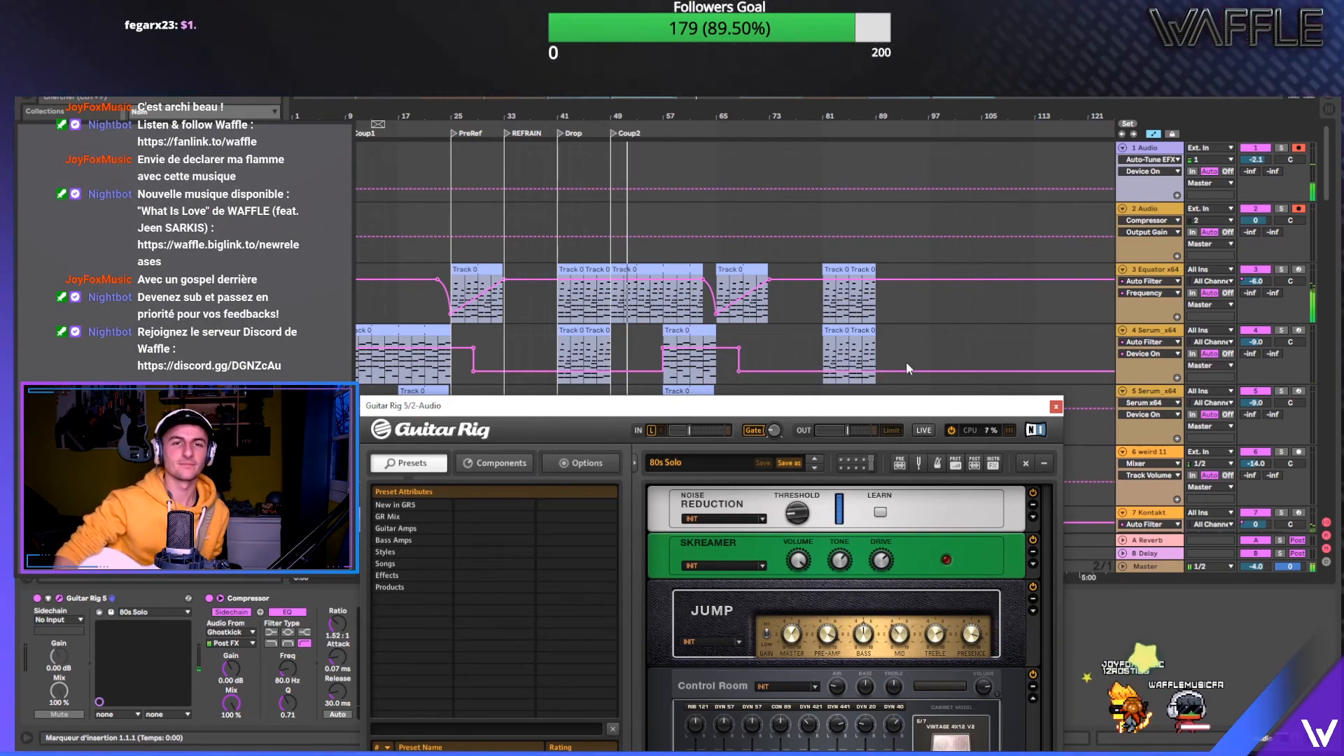
key(space)
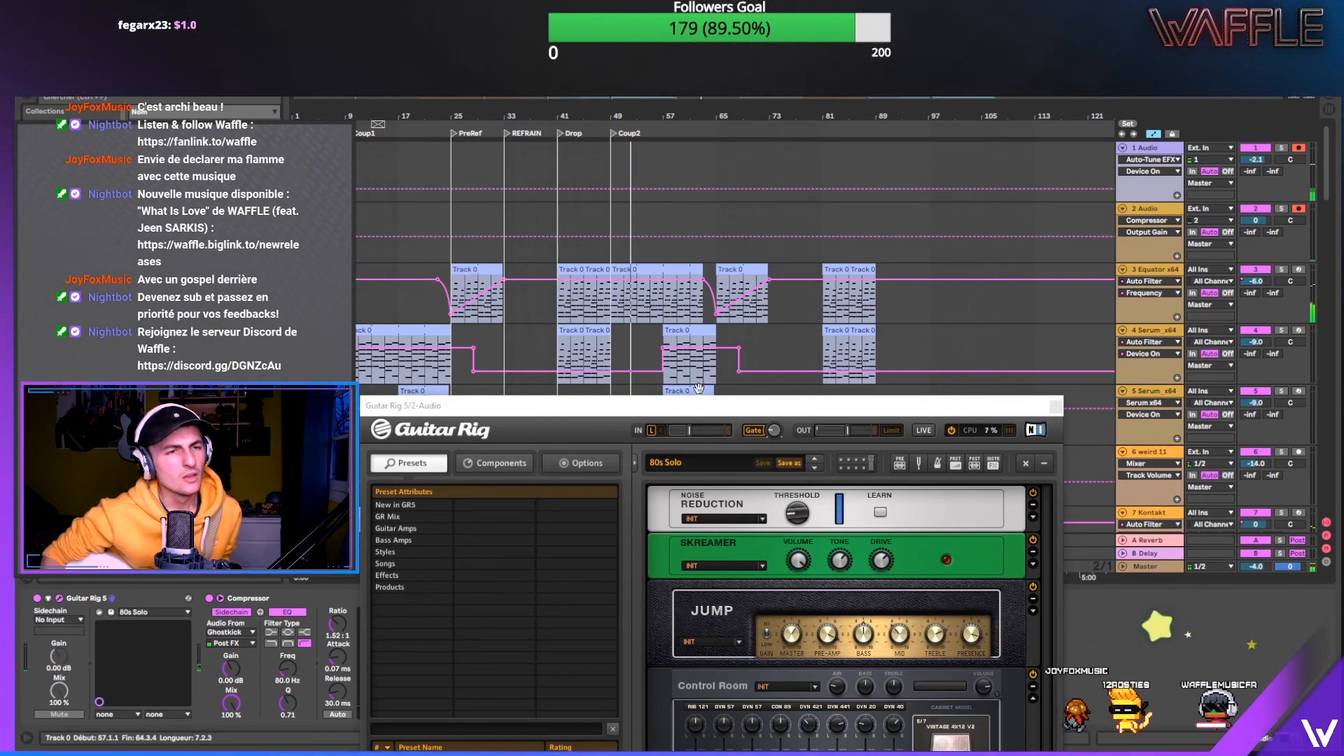
key(ctrl+s)
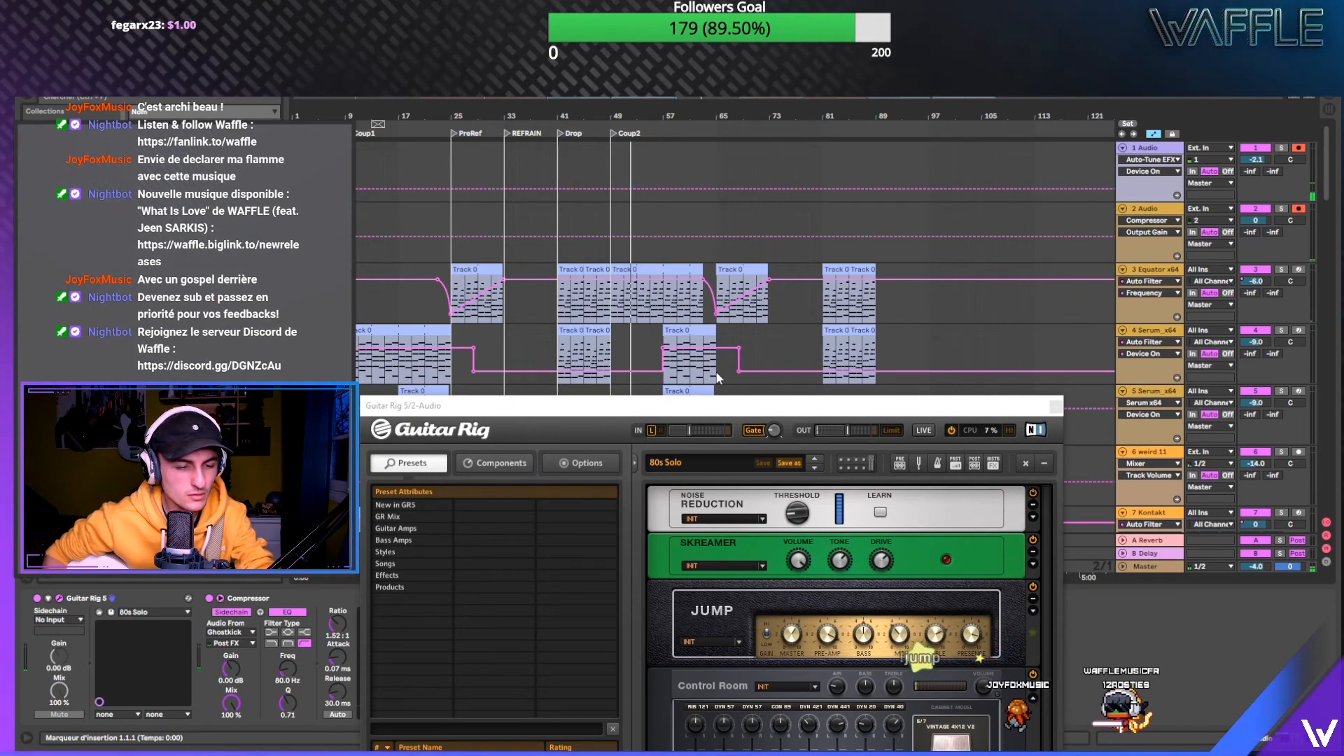